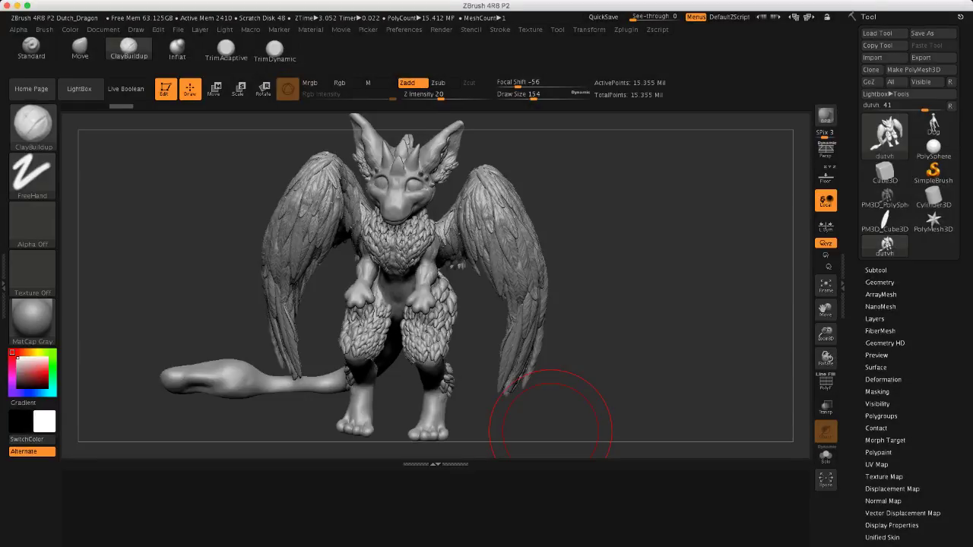
- Open the Krampus project in place of the dragon project
drag(621, 223, 388, 231)
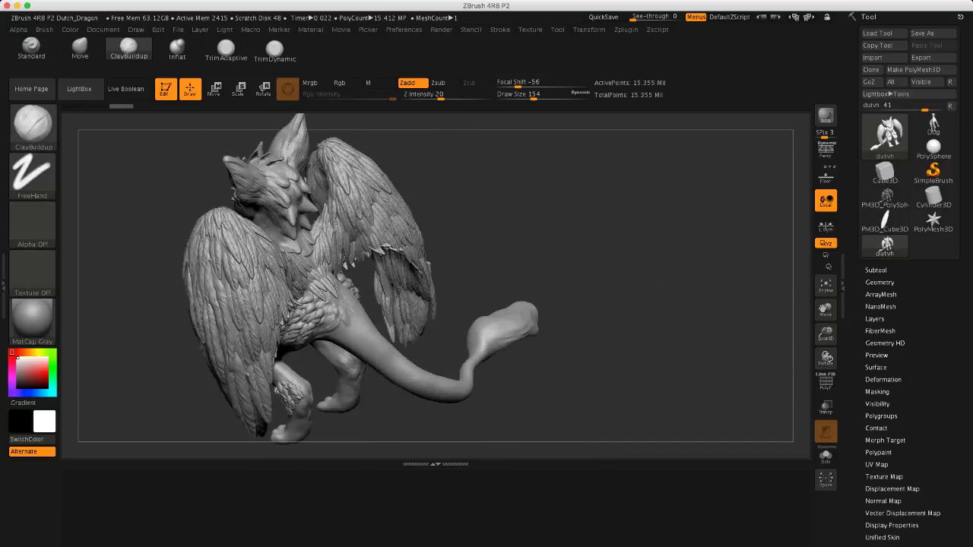
mouse_move(696, 228)
mouse_down()
mouse_move(518, 239)
mouse_move(638, 237)
mouse_move(684, 266)
mouse_move(682, 244)
mouse_move(654, 266)
mouse_move(669, 220)
mouse_up()
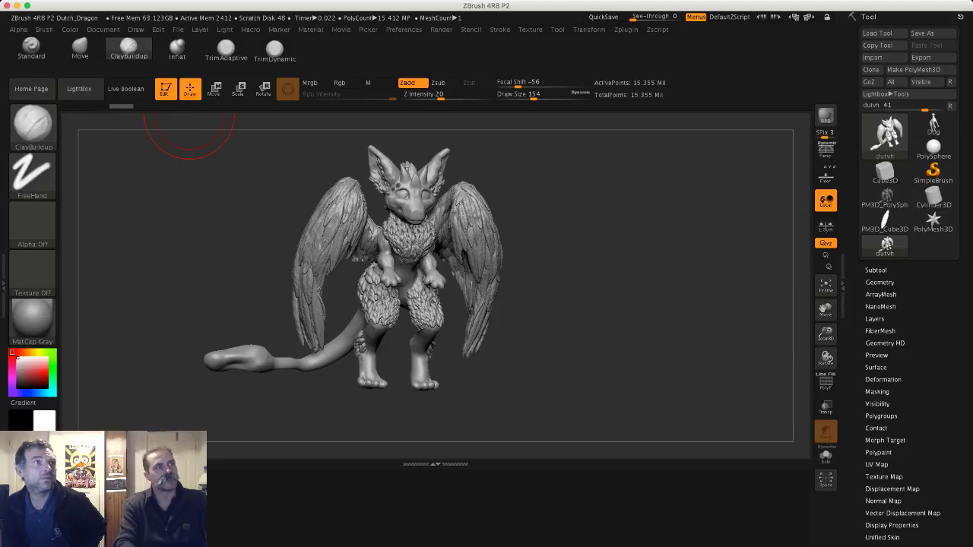
click(200, 29)
click(178, 29)
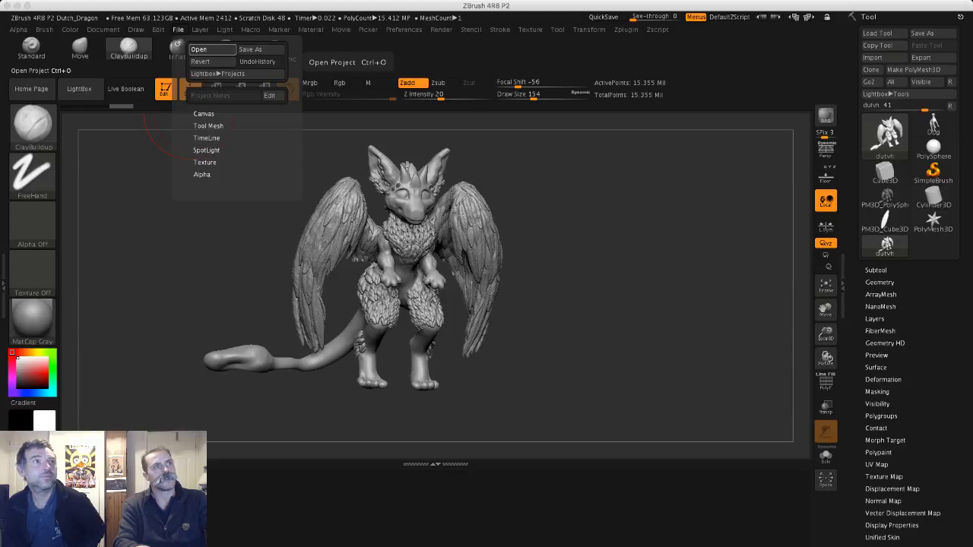
click(199, 48)
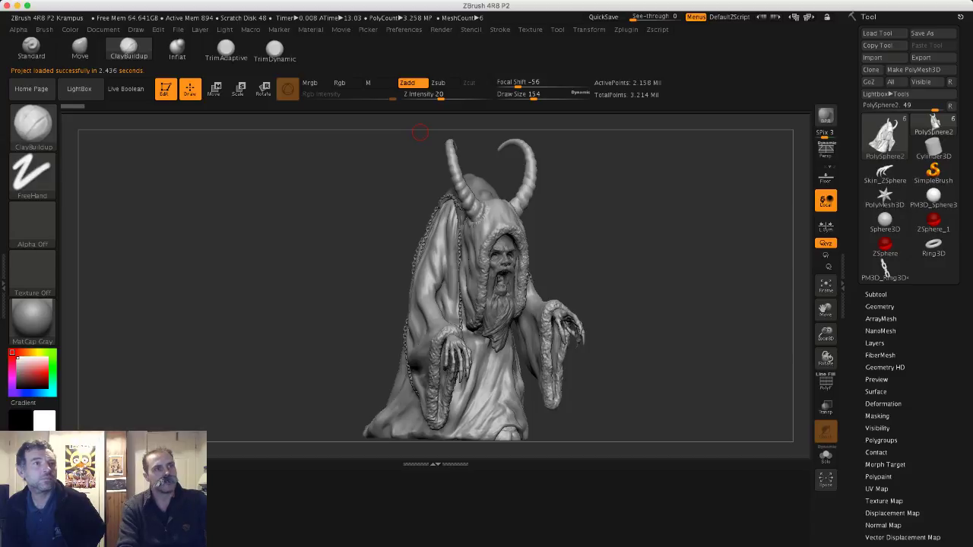
- Examine the Krampus sculpt from the front and both sides, including the face, fur trim, hands and chains
drag(420, 133, 378, 193)
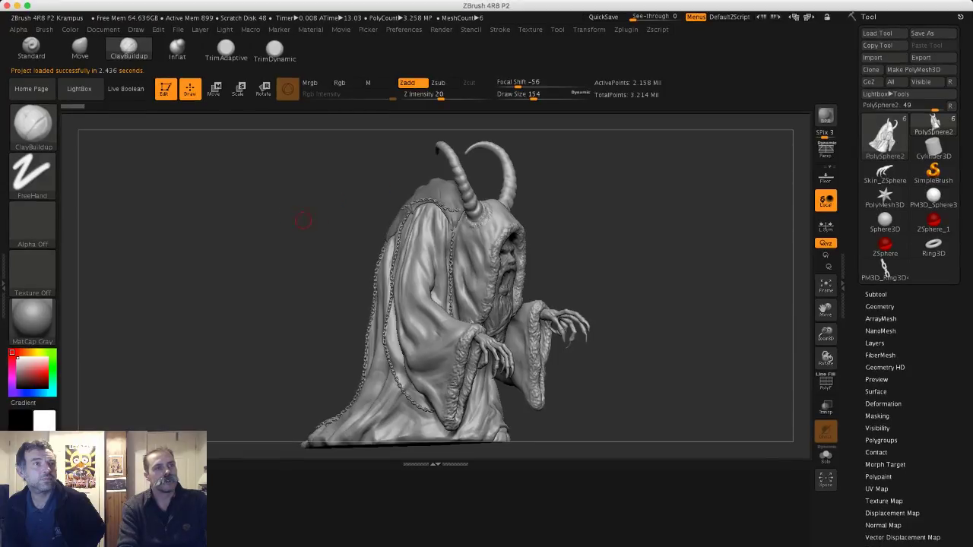
drag(304, 220, 297, 319)
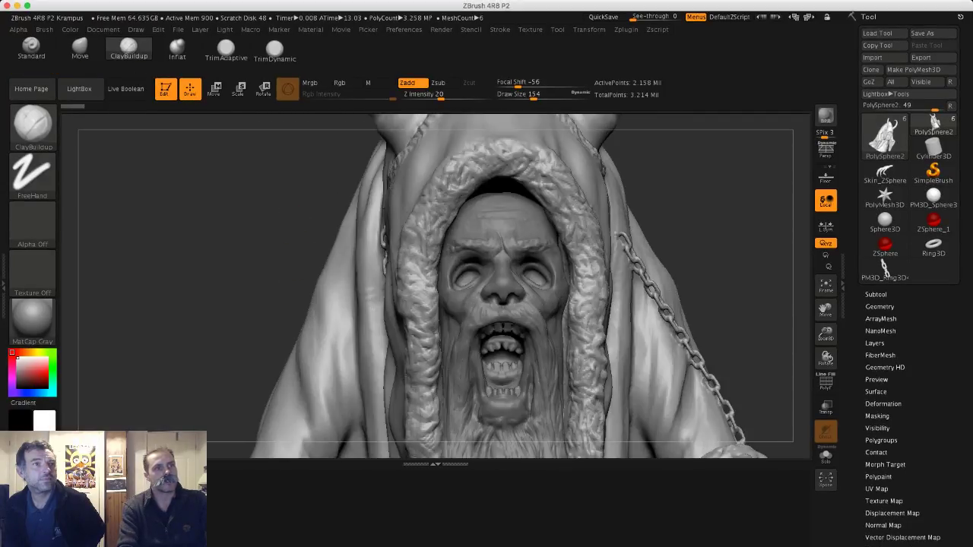
alt+drag(221, 226, 214, 175)
drag(187, 305, 254, 295)
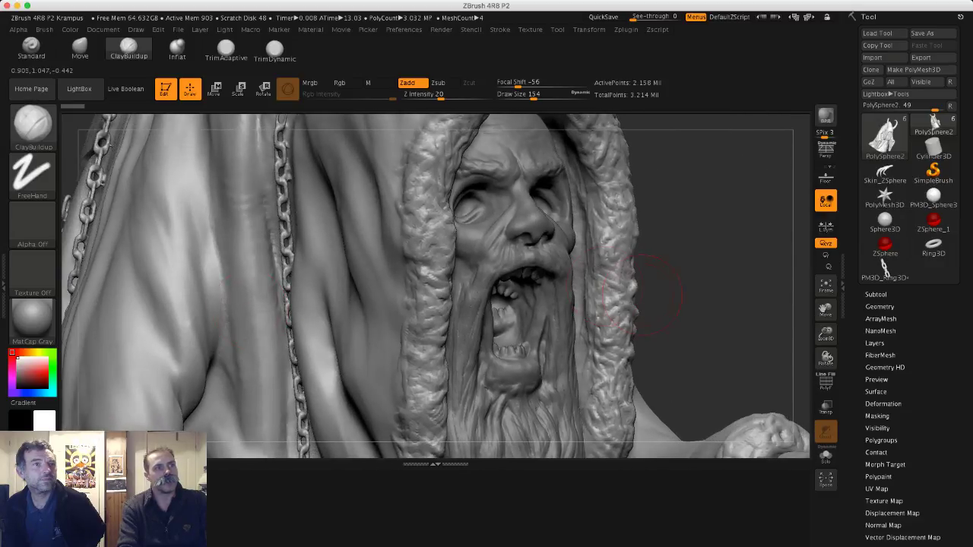
alt+drag(643, 295, 625, 167)
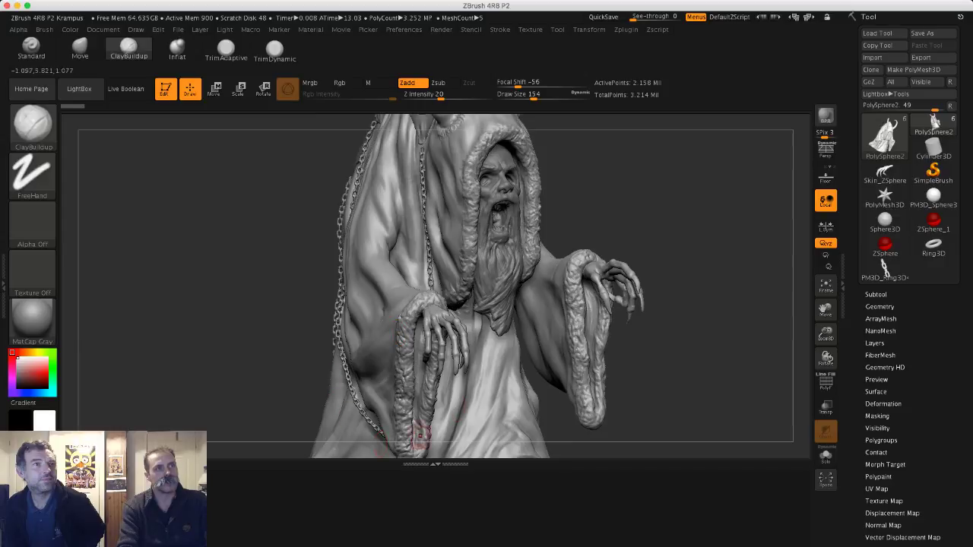
alt+drag(582, 218, 577, 258)
drag(620, 221, 660, 237)
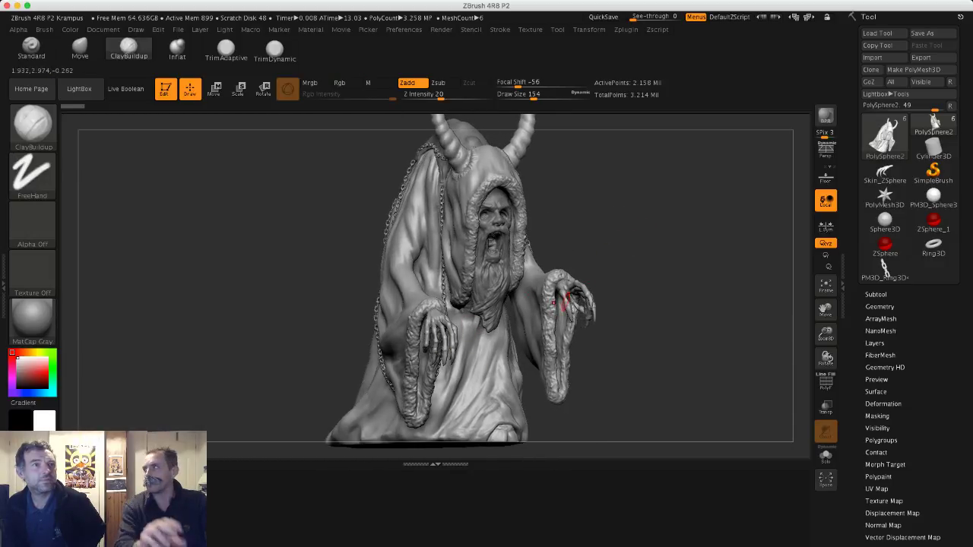
mouse_move(611, 259)
mouse_down()
mouse_move(502, 262)
mouse_move(487, 257)
mouse_move(485, 221)
mouse_up()
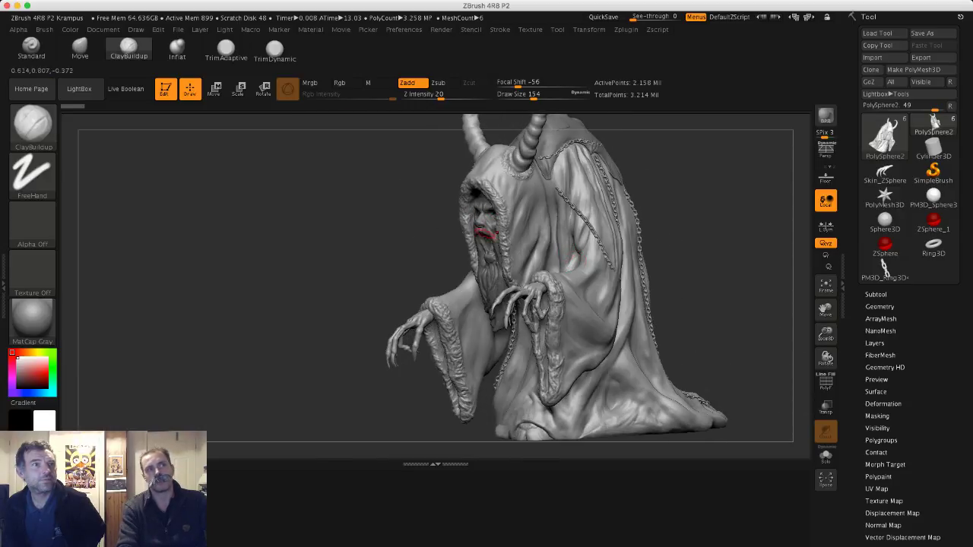
drag(338, 306, 442, 296)
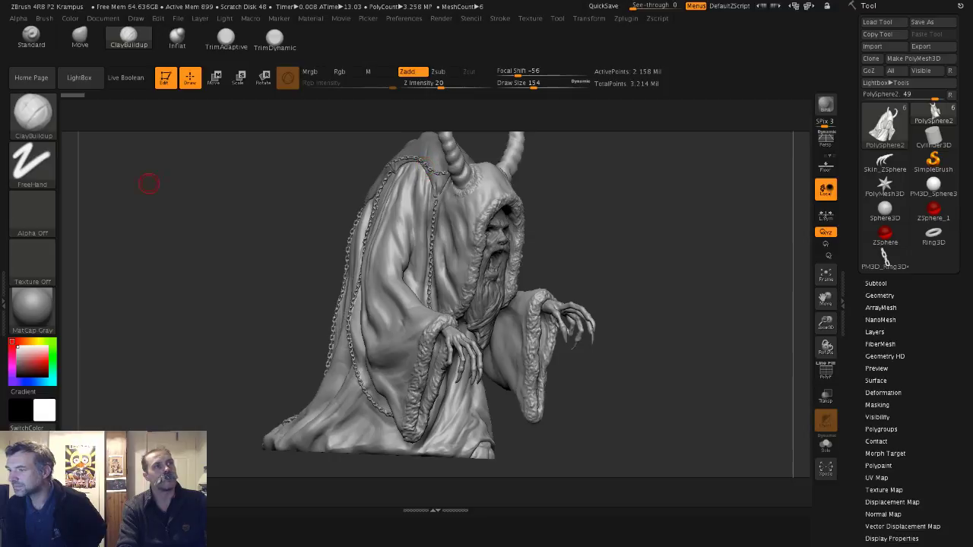
drag(251, 202, 187, 200)
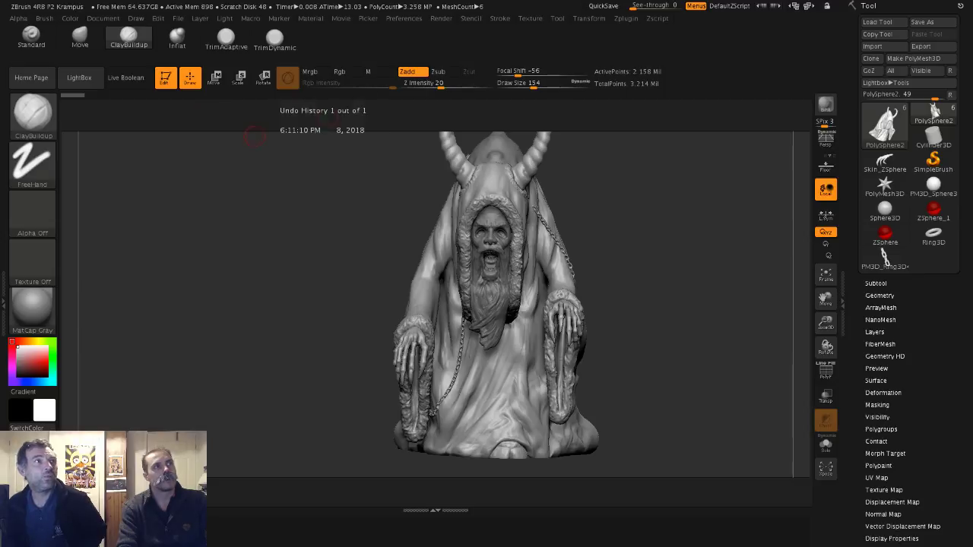
- Initialize ZBrush to clear the Krampus project and start from an empty canvas
click(250, 18)
mouse_move(340, 21)
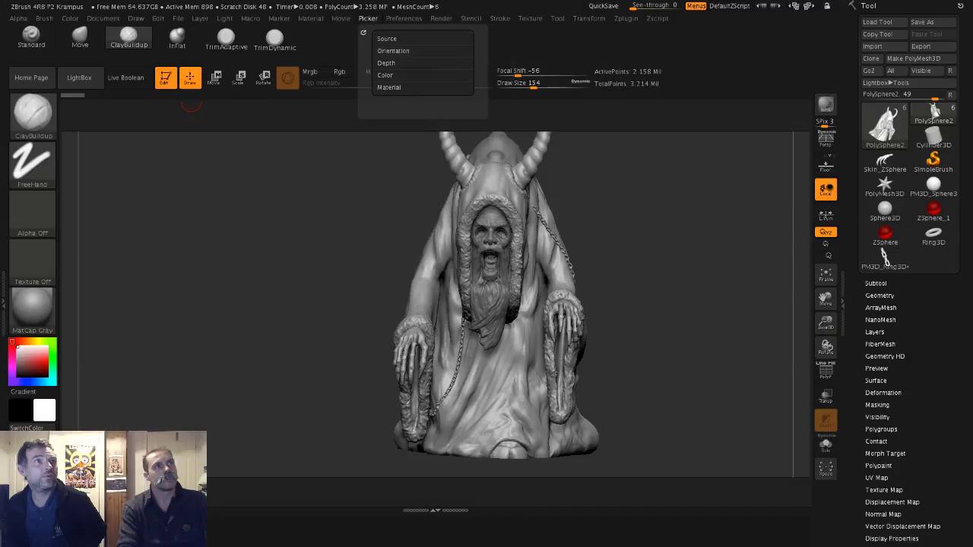
mouse_move(441, 18)
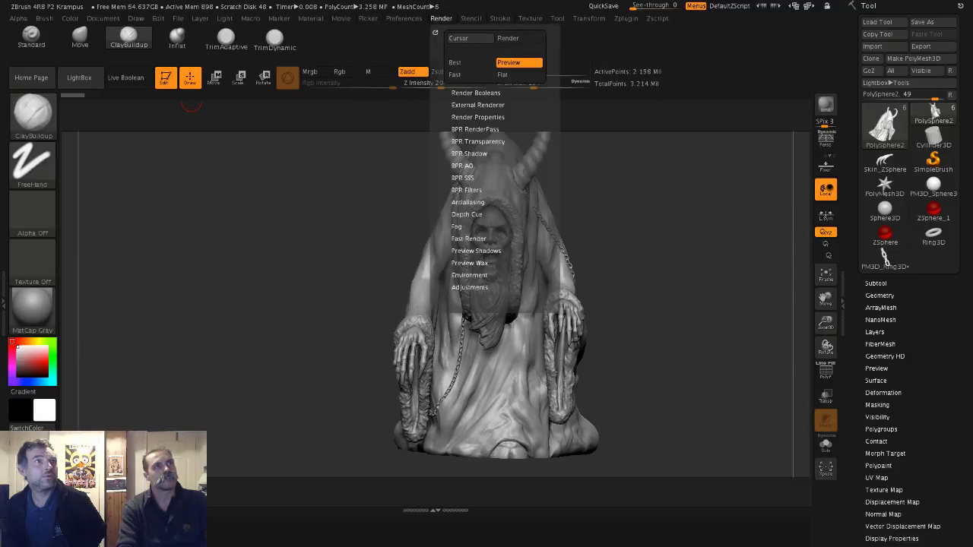
mouse_move(403, 18)
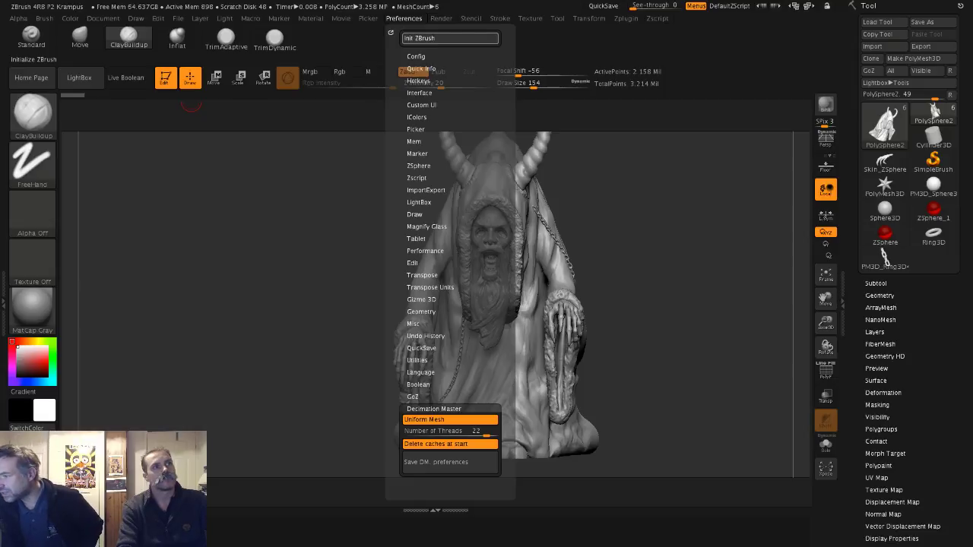
click(449, 38)
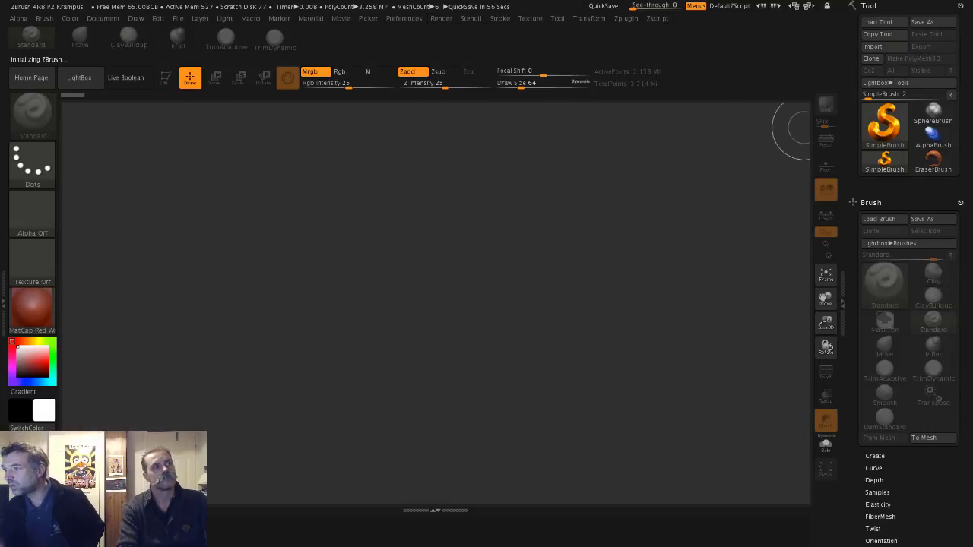
- Place a Sphere3D primitive on the canvas and convert it into an editable PolyMesh3D
click(884, 123)
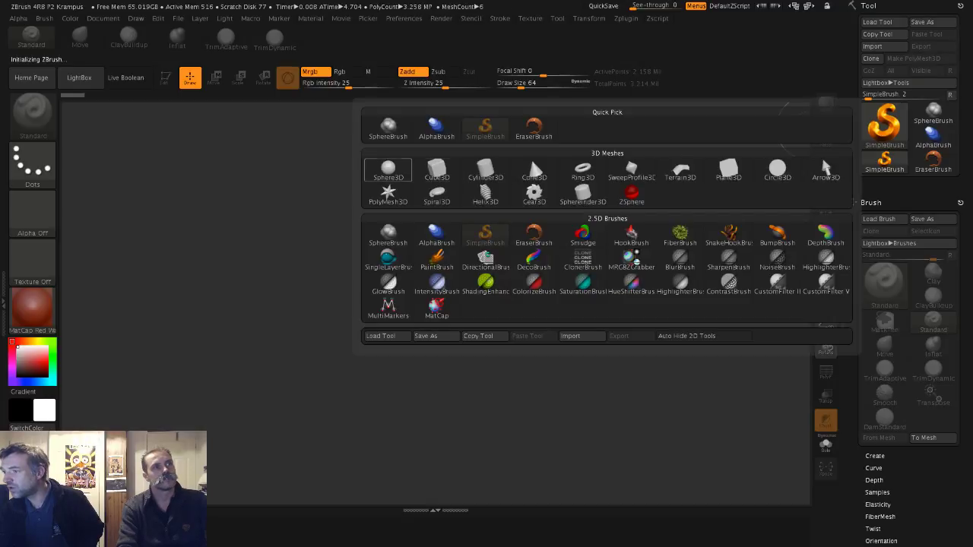
click(388, 168)
drag(417, 329, 368, 280)
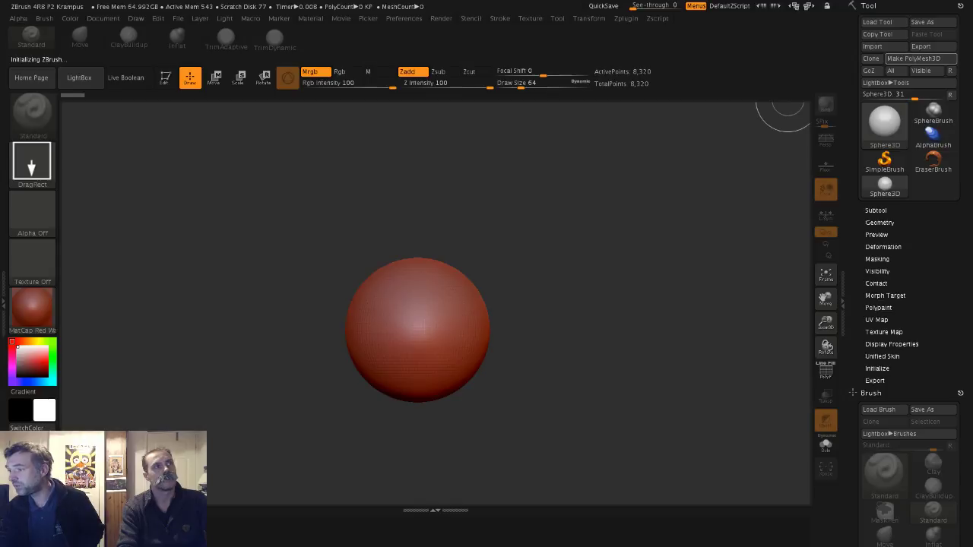
click(165, 77)
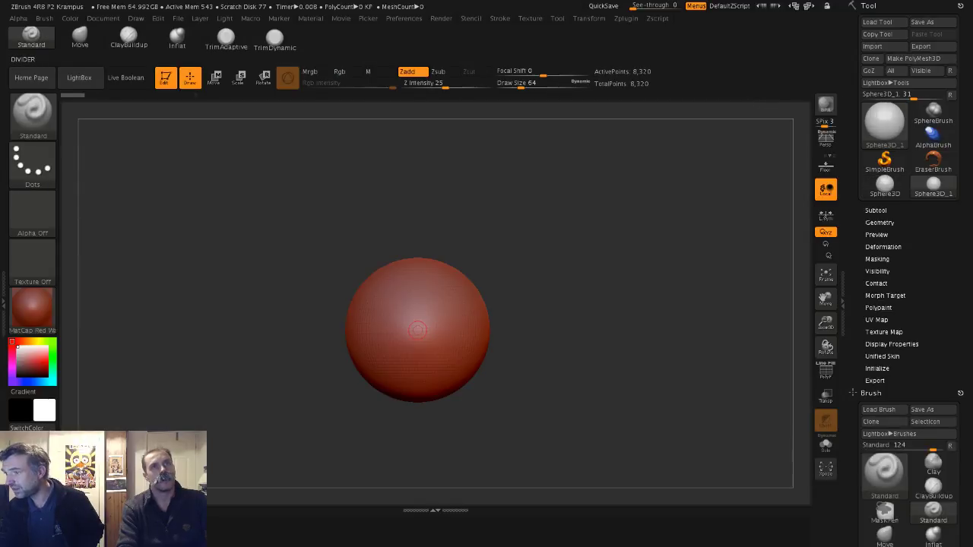
click(921, 59)
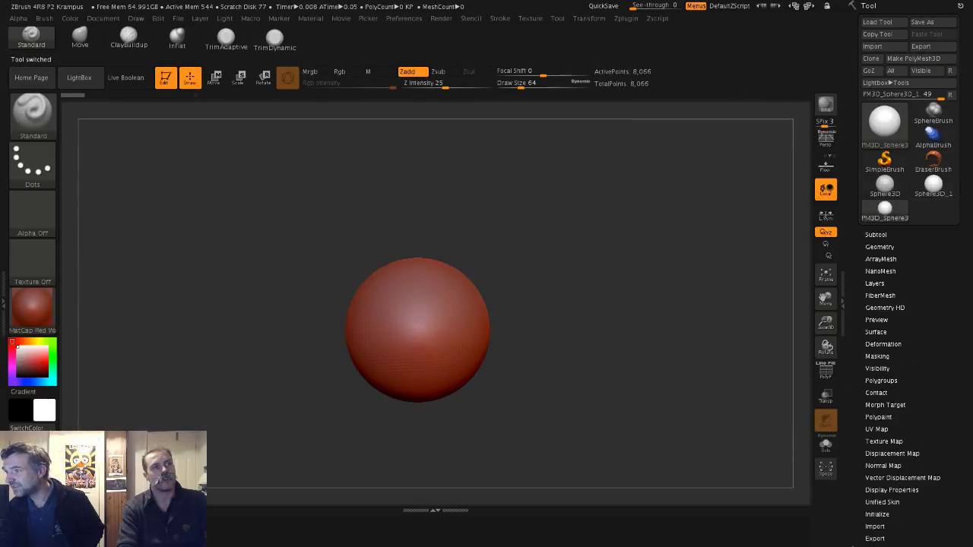
- Change the sphere's material to BasicMaterial
ctrl+right_drag(595, 259, 593, 296)
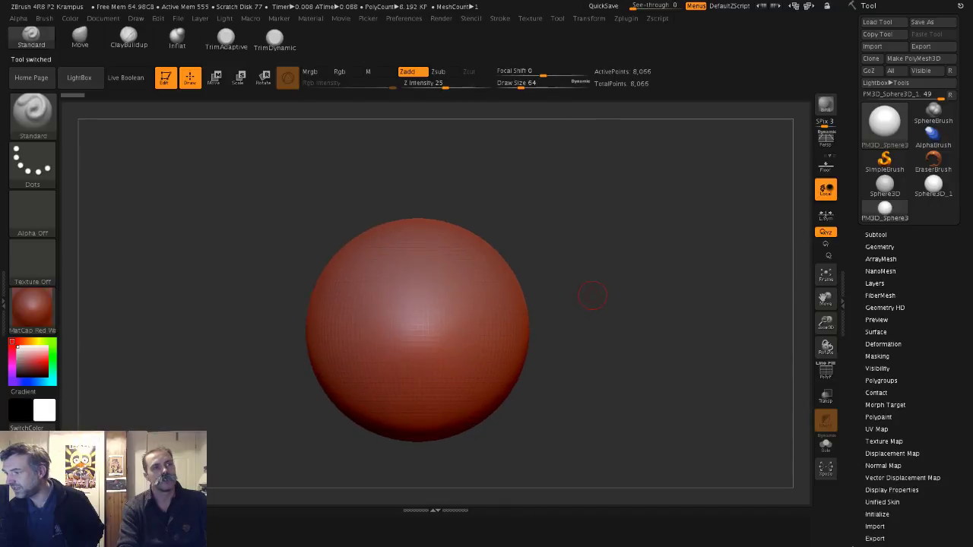
ctrl+right_drag(668, 348, 668, 368)
alt+right_drag(669, 368, 670, 351)
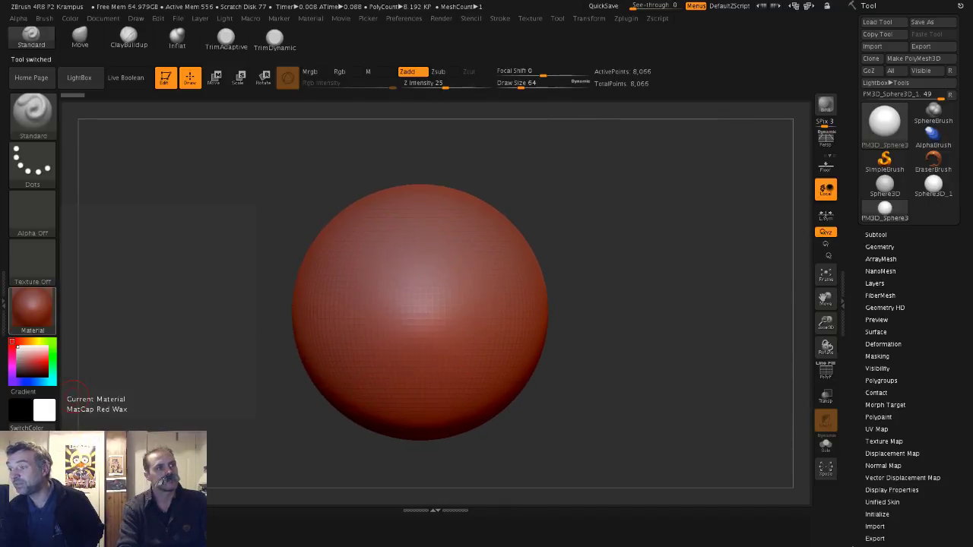
click(34, 312)
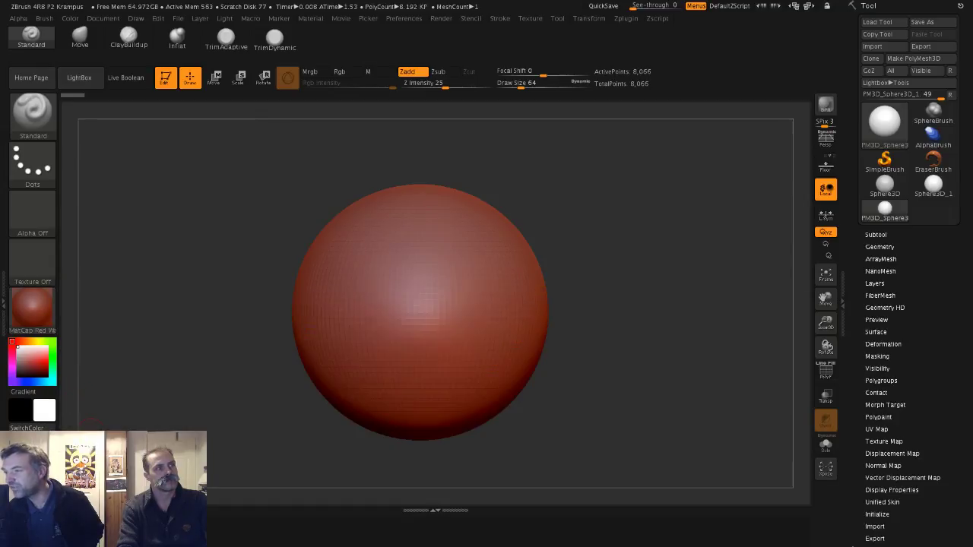
click(34, 312)
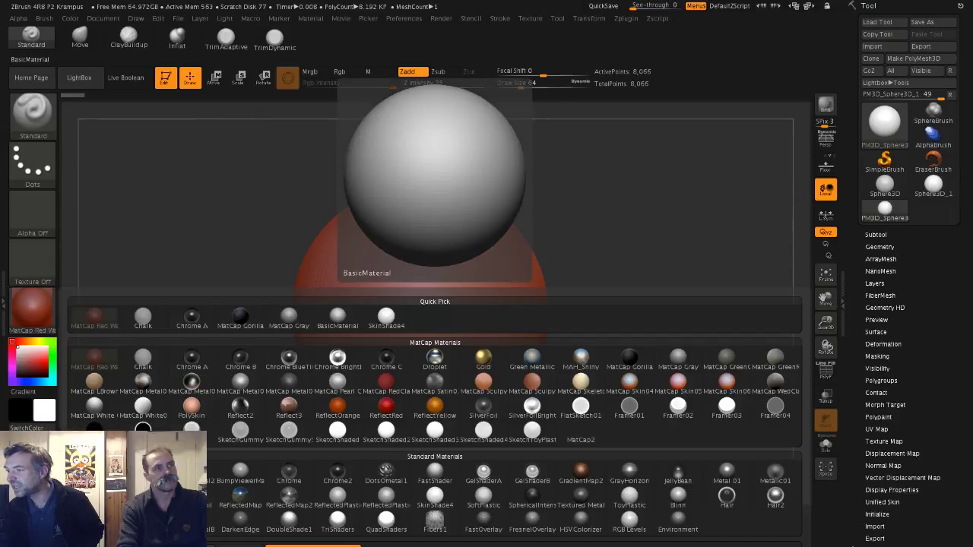
click(144, 316)
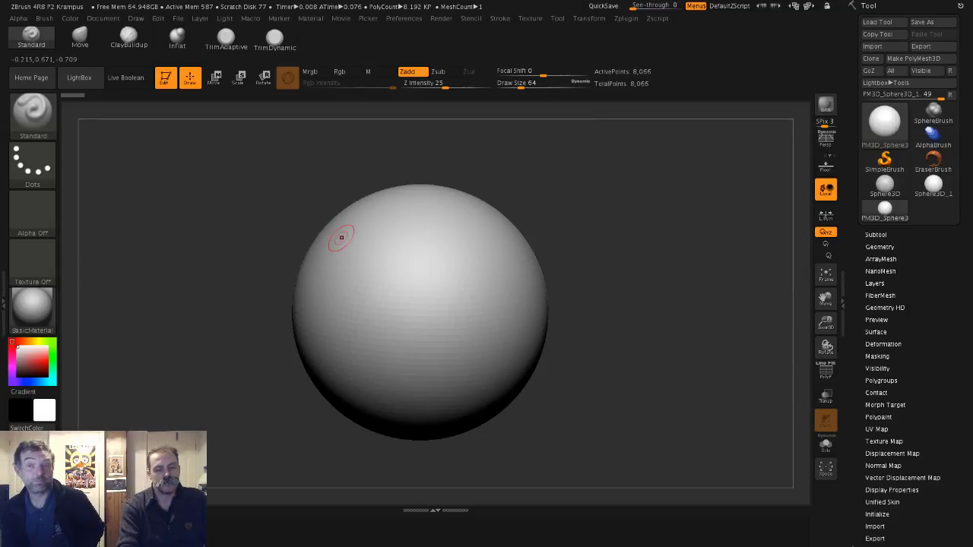
- Set the brush draw size to 177 and convert the sphere to a DynaMesh at resolution 128
key(s)
drag(294, 241, 310, 241)
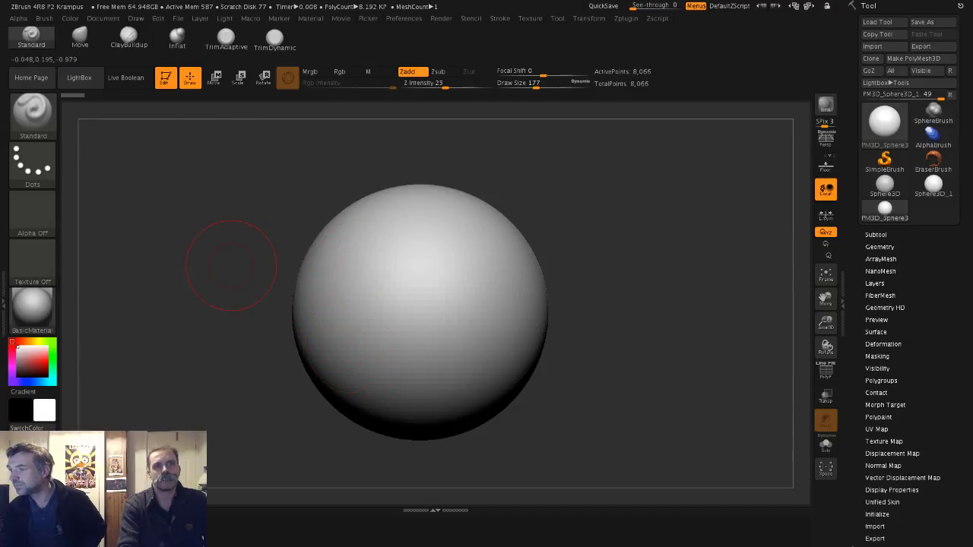
click(880, 246)
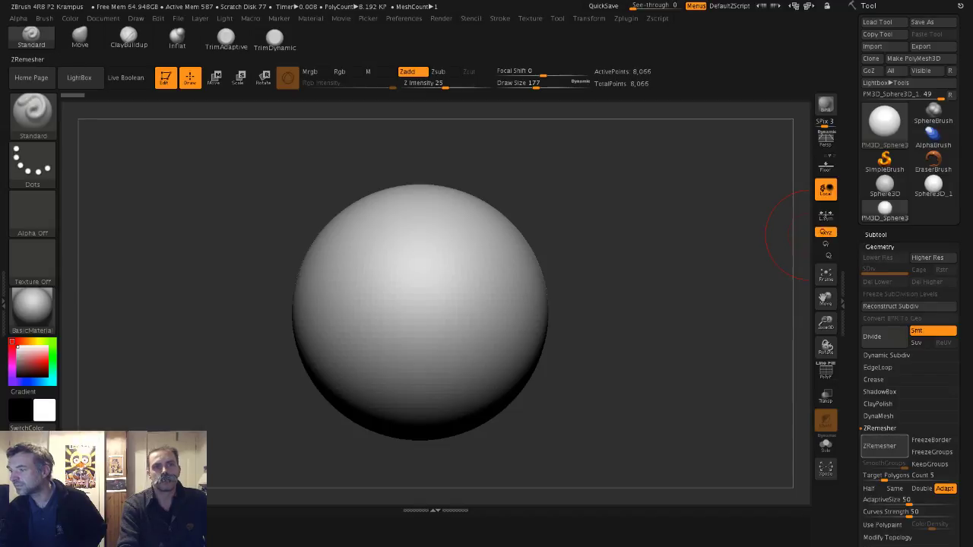
click(879, 416)
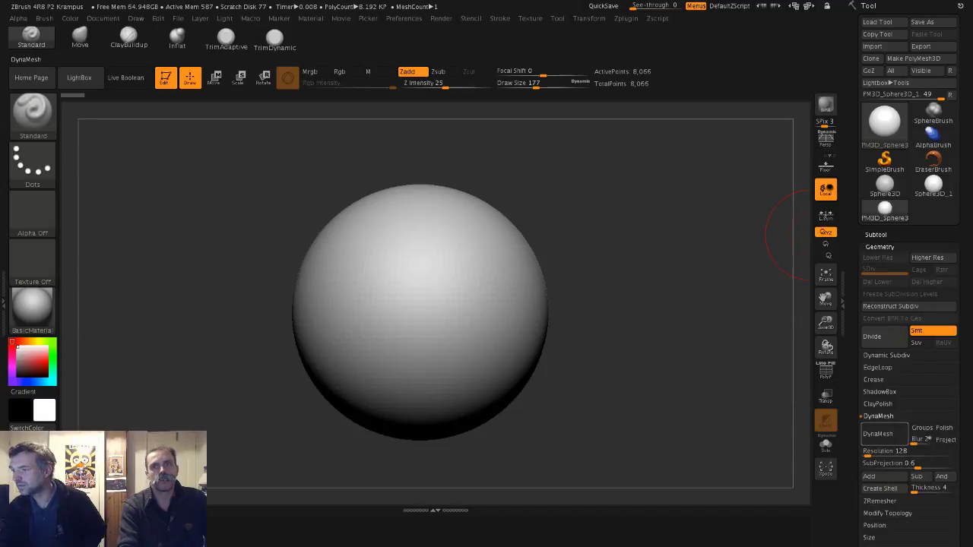
click(882, 434)
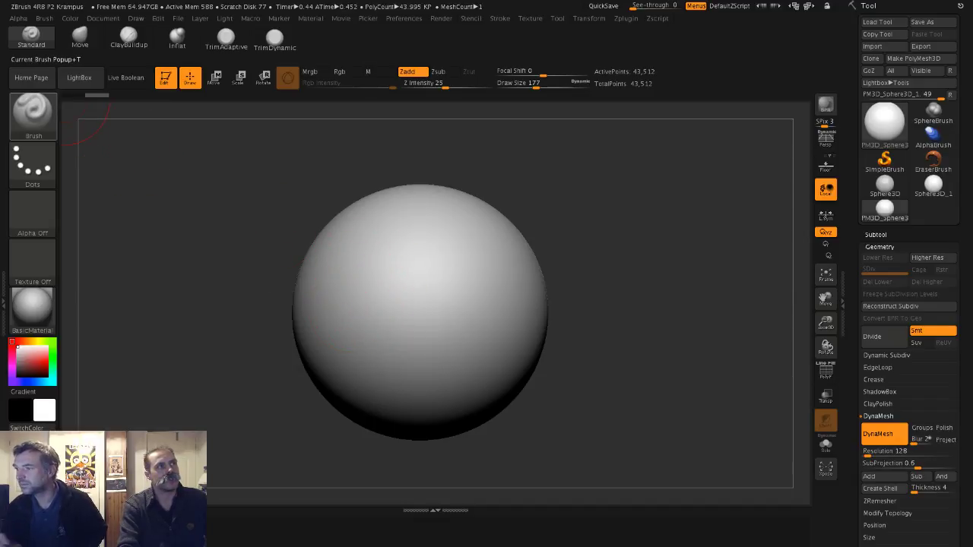
- Set up the ClayBuildup brush with a draw size of 128 and undo the test stroke on the sphere
click(129, 36)
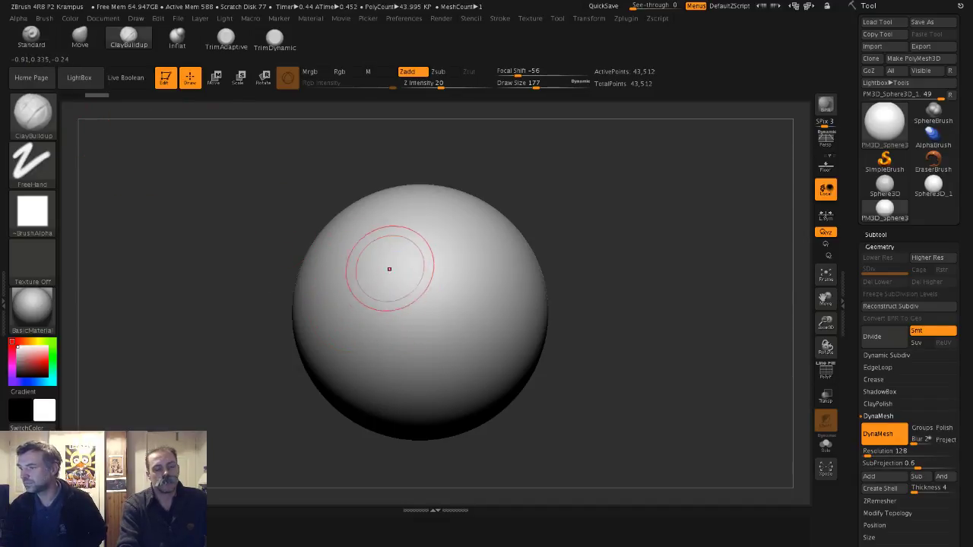
key(s)
drag(395, 274, 392, 275)
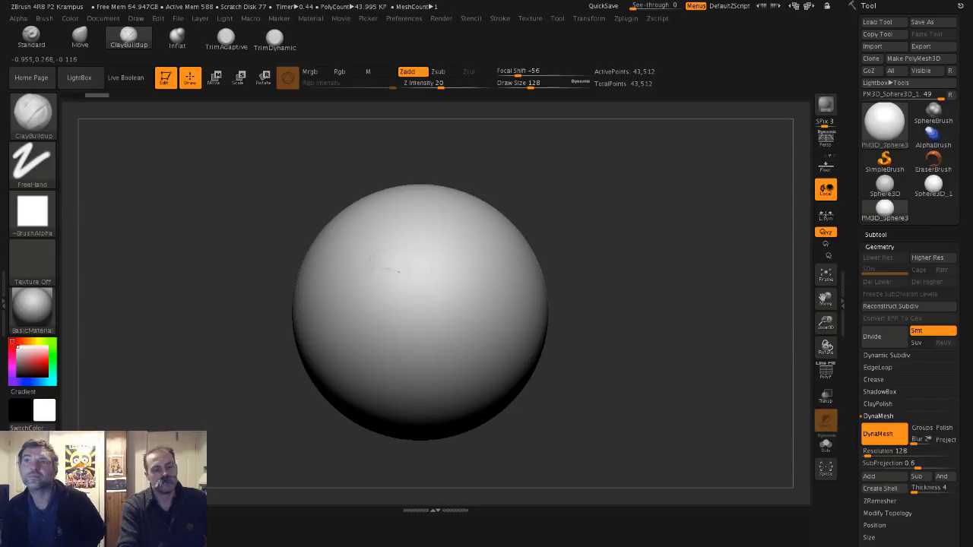
key(ctrl+z)
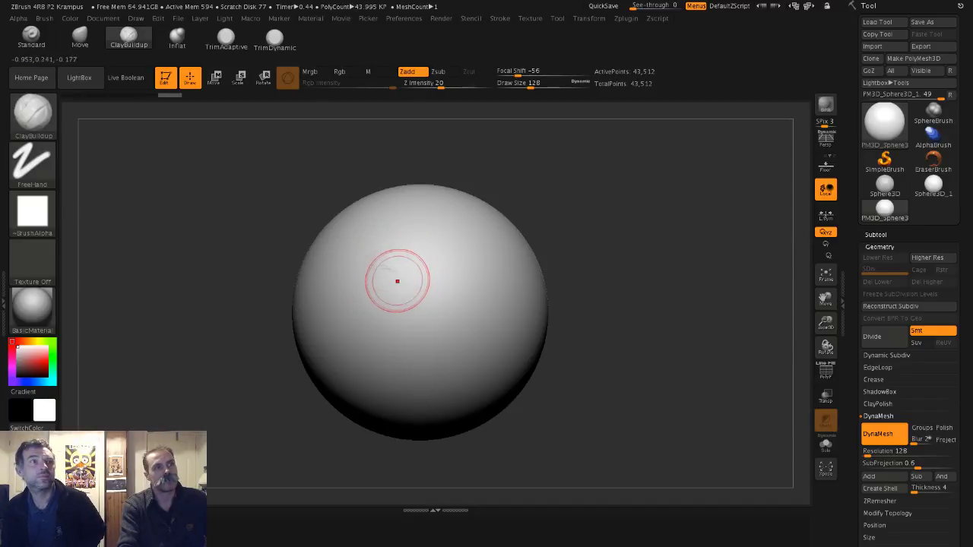
- Carve two mirrored, slanted eye sockets meeting near the centre of the sphere's front with the ClayBuildup brush
drag(256, 219, 222, 223)
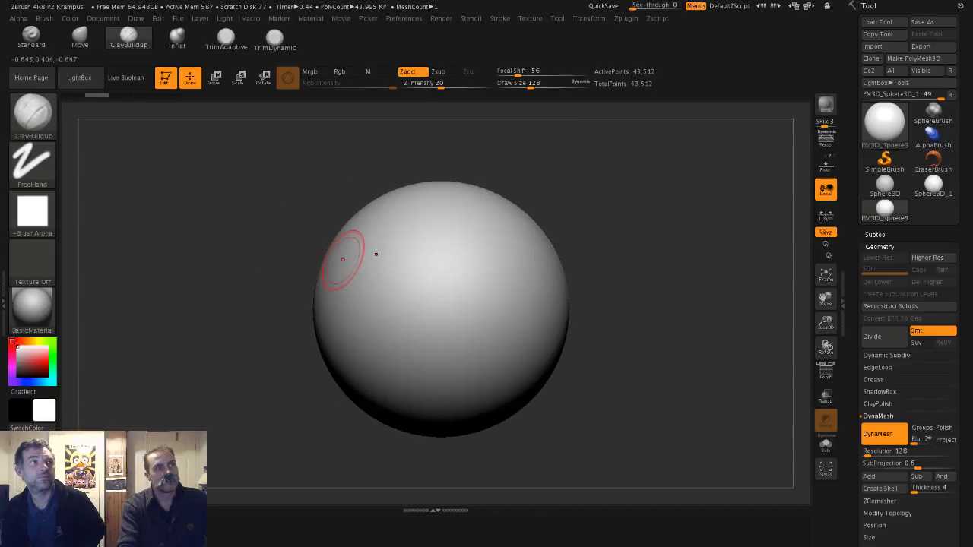
shift+drag(301, 261, 341, 257)
mouse_move(407, 267)
mouse_down()
mouse_move(350, 258)
mouse_move(370, 263)
mouse_move(386, 291)
mouse_move(352, 260)
mouse_move(335, 300)
mouse_move(365, 316)
mouse_up()
mouse_move(355, 268)
mouse_down()
mouse_move(378, 327)
mouse_move(386, 312)
mouse_up()
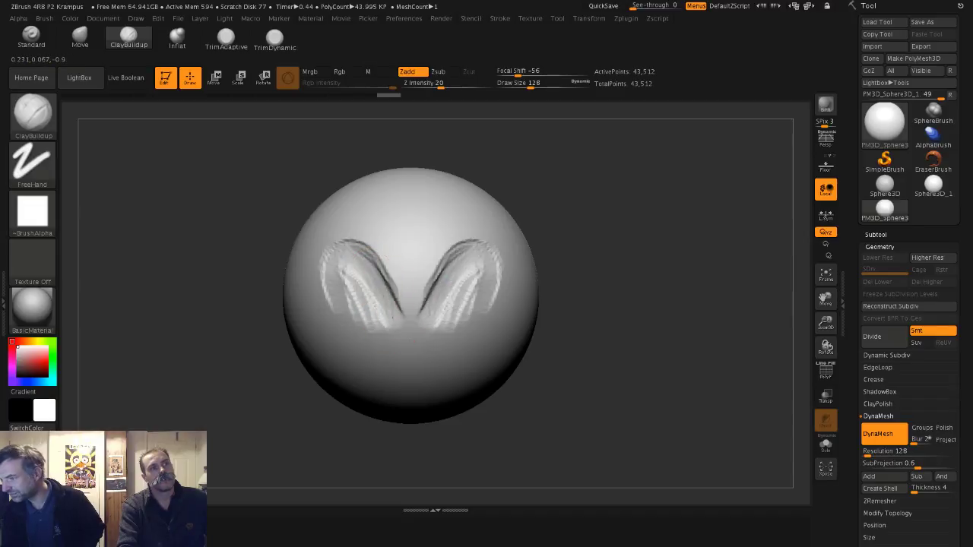
mouse_move(358, 258)
mouse_down()
mouse_move(407, 322)
mouse_move(391, 336)
mouse_move(404, 342)
mouse_up()
drag(352, 304, 395, 341)
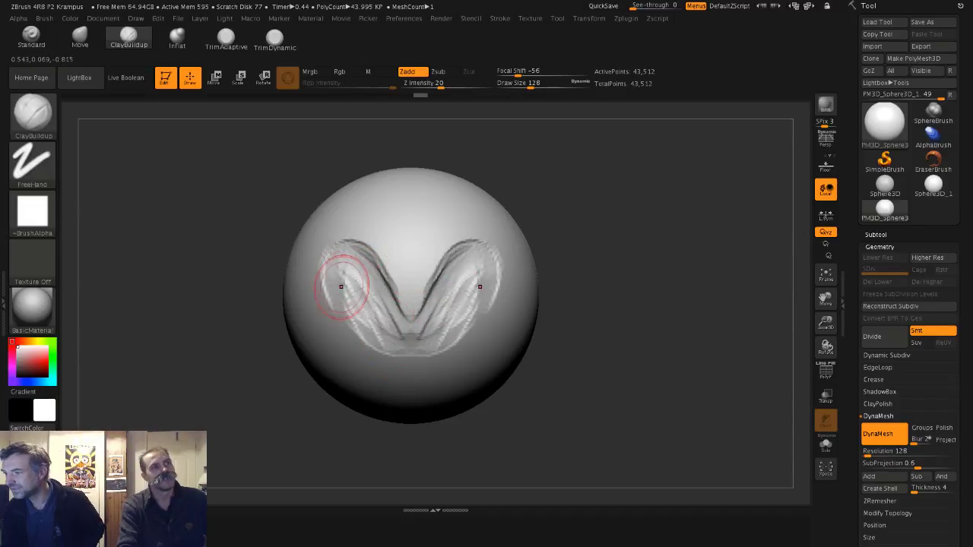
mouse_move(341, 287)
mouse_down()
mouse_move(335, 310)
mouse_move(358, 282)
mouse_move(334, 303)
mouse_up()
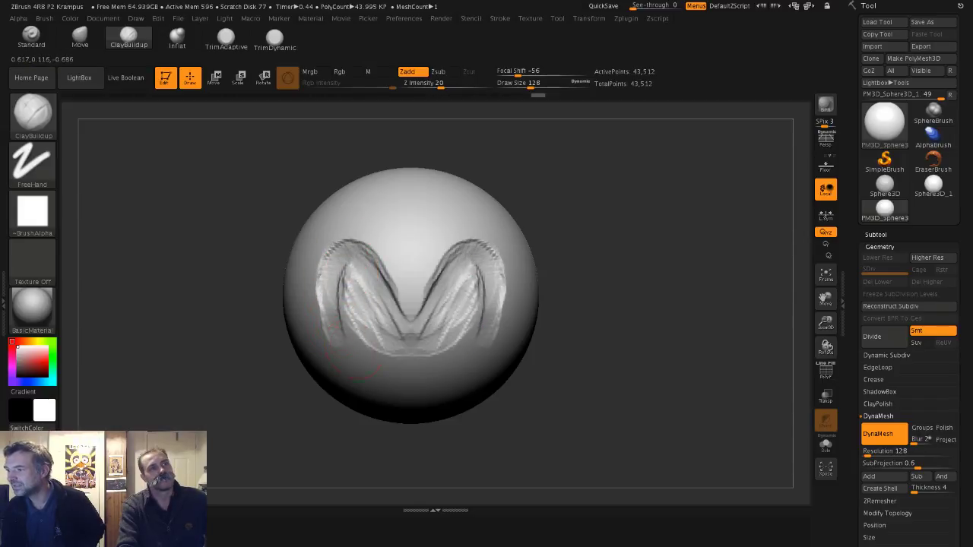
mouse_move(349, 355)
mouse_down()
mouse_move(337, 279)
mouse_move(398, 338)
mouse_move(334, 251)
mouse_move(352, 276)
mouse_move(348, 326)
mouse_move(332, 283)
mouse_move(326, 292)
mouse_move(352, 342)
mouse_move(411, 351)
mouse_move(344, 290)
mouse_move(401, 327)
mouse_move(378, 307)
mouse_move(402, 338)
mouse_up()
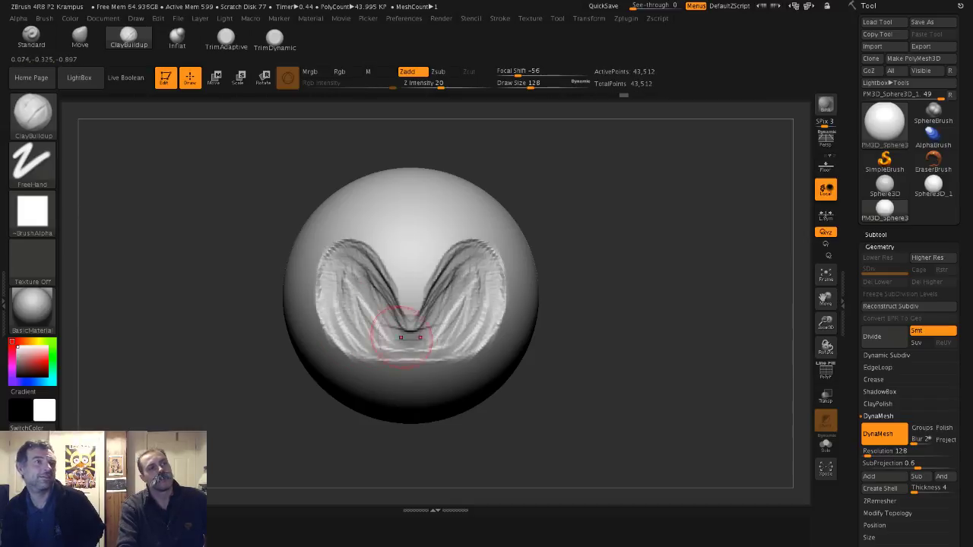
- Build up a thick horizontal muzzle directly beneath the eye sockets with ClayBuildup strokes
alt+drag(213, 306, 213, 285)
mouse_move(213, 307)
mouse_down()
mouse_move(144, 310)
mouse_move(228, 323)
mouse_move(231, 346)
mouse_up()
mouse_move(427, 366)
mouse_down()
mouse_move(378, 365)
mouse_move(423, 361)
mouse_move(418, 371)
mouse_move(370, 377)
mouse_up()
mouse_move(273, 390)
alt+mouse_down()
mouse_move(282, 355)
mouse_move(306, 352)
alt+mouse_up()
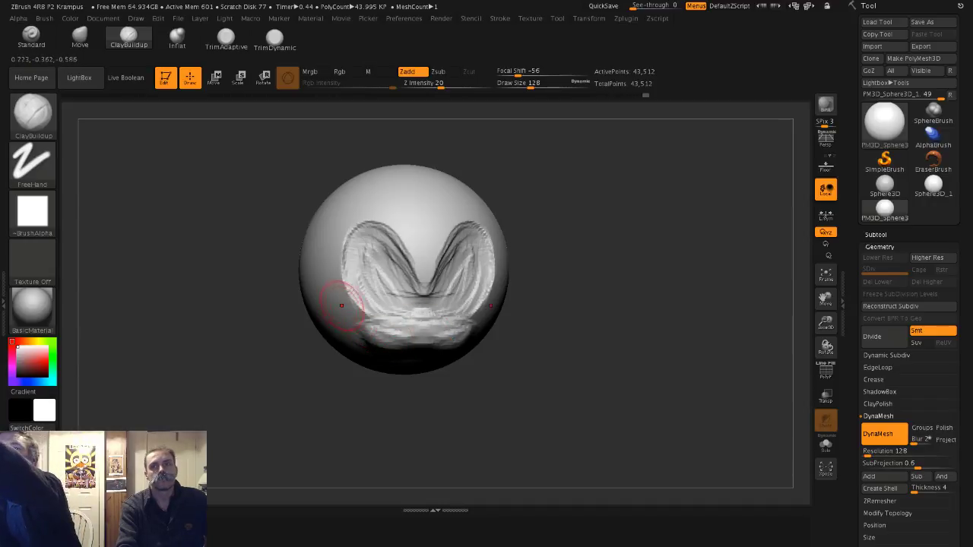
mouse_move(250, 306)
mouse_down()
mouse_move(322, 326)
mouse_move(450, 328)
mouse_up()
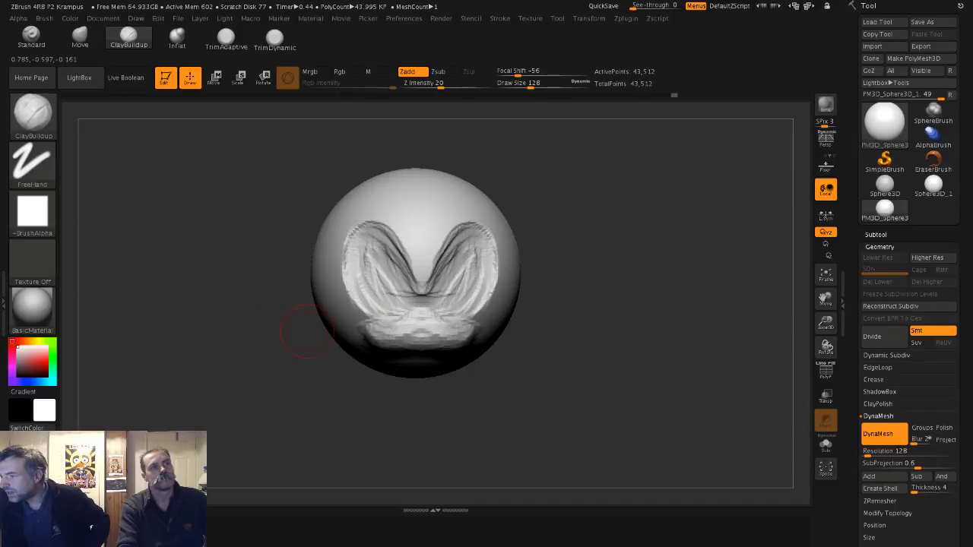
mouse_move(305, 354)
mouse_down()
mouse_move(222, 353)
mouse_move(304, 353)
mouse_up()
drag(419, 342, 400, 339)
drag(285, 337, 300, 301)
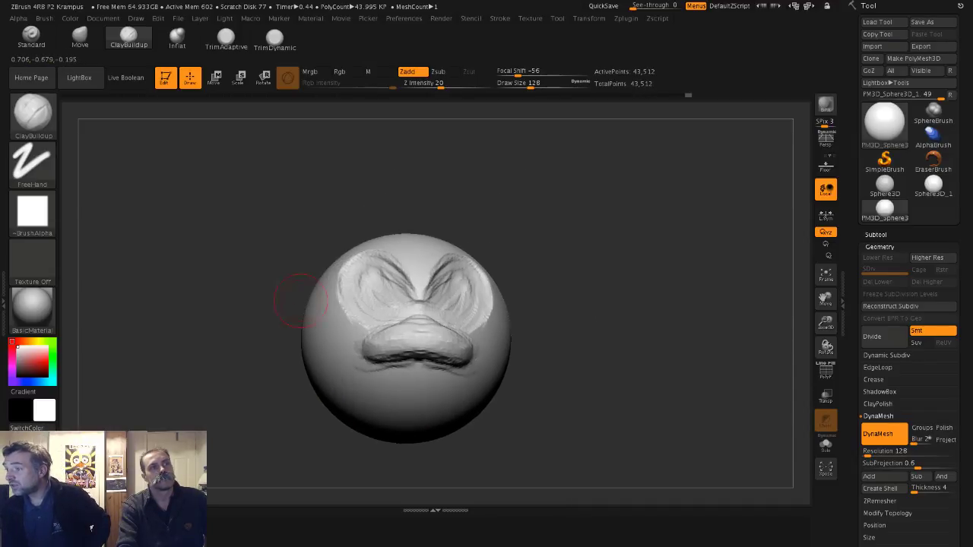
mouse_move(382, 359)
mouse_down()
mouse_move(394, 360)
mouse_move(372, 355)
mouse_move(415, 360)
mouse_up()
- Smooth the brush marks inside the eye sockets and around the muzzle
shift+drag(291, 334, 322, 352)
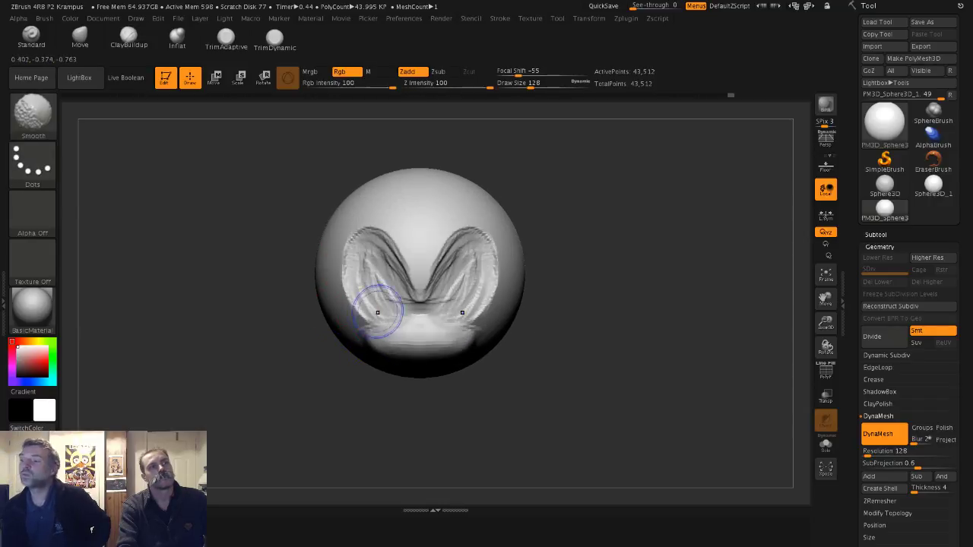
shift+drag(482, 290, 452, 282)
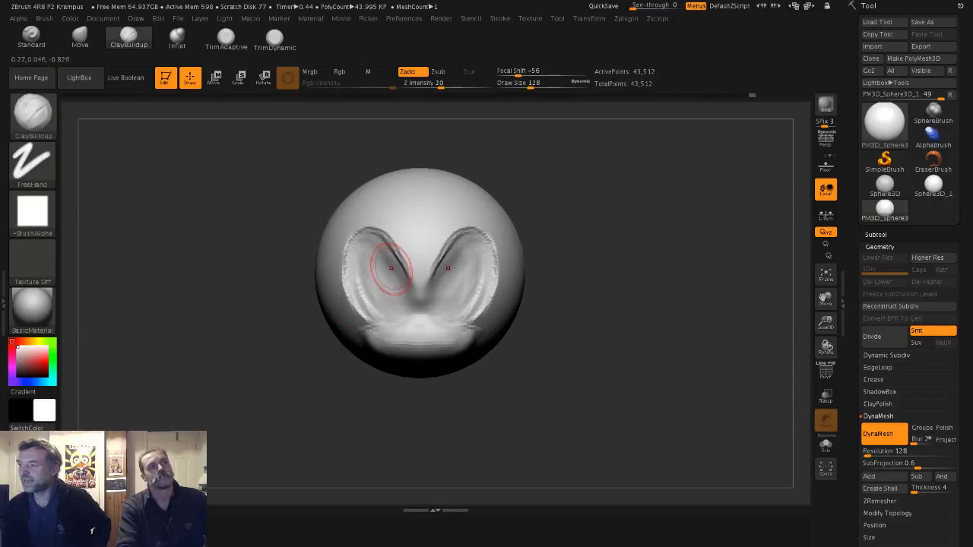
shift+drag(395, 261, 362, 270)
shift+drag(373, 308, 356, 285)
drag(257, 308, 291, 292)
mouse_move(356, 346)
mouse_down()
mouse_move(362, 332)
mouse_move(358, 350)
mouse_move(385, 341)
mouse_move(370, 340)
mouse_move(394, 364)
mouse_move(368, 321)
mouse_up()
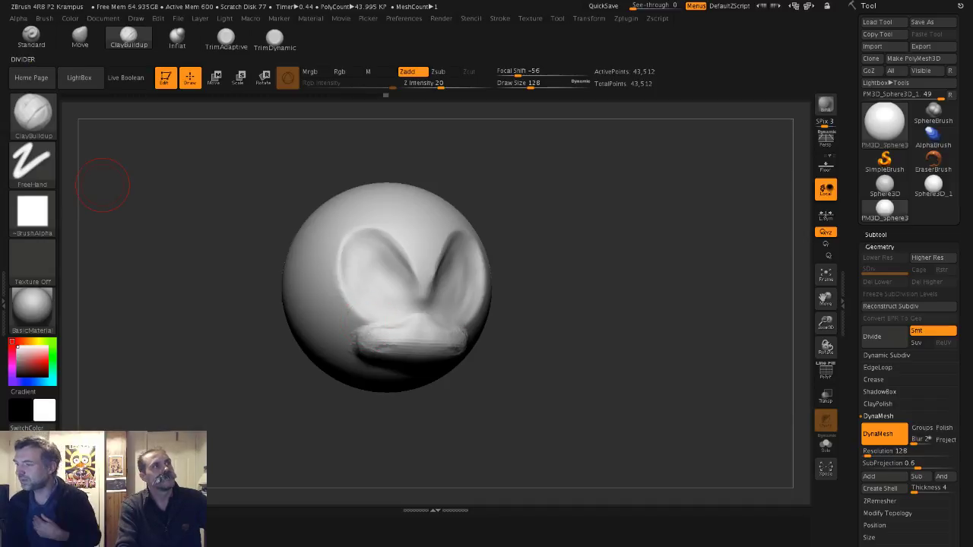
key(Escape)
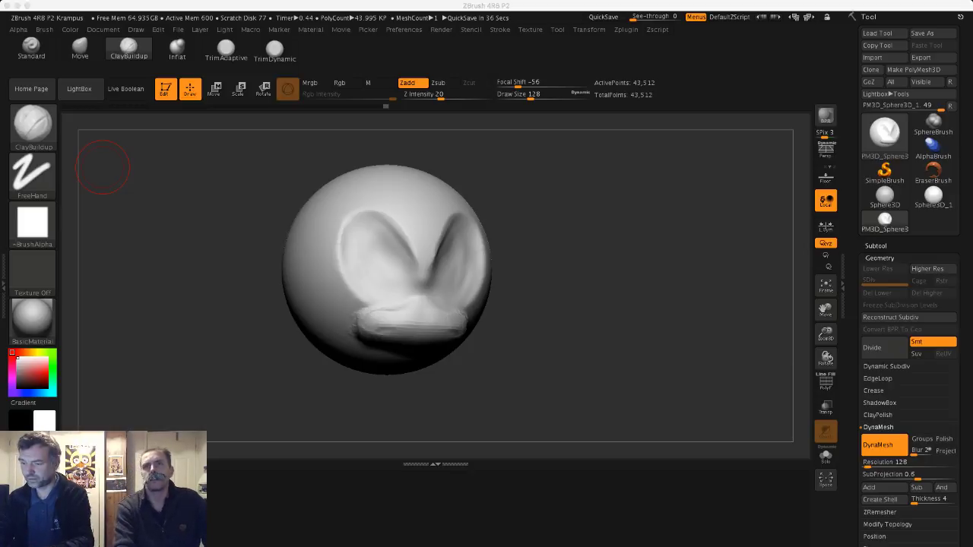
click(103, 167)
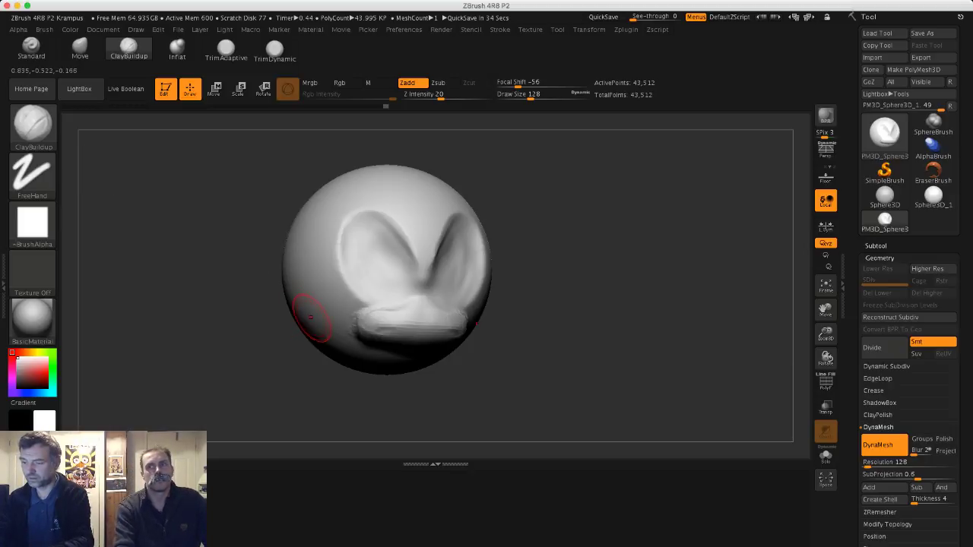
- Widen the muzzle toward the cheeks and build up a small nose at its centre using a draw size of 90
drag(311, 324, 292, 321)
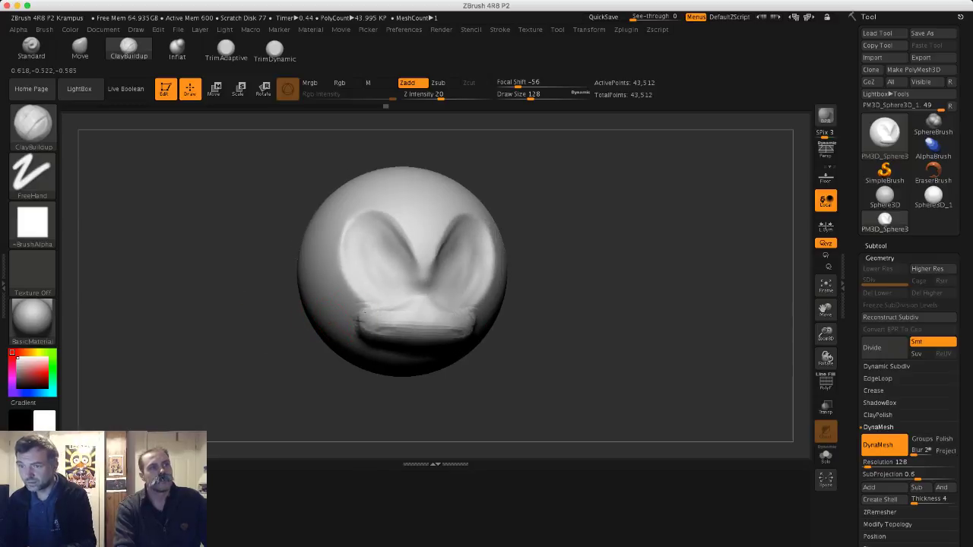
mouse_move(374, 311)
mouse_down()
mouse_move(350, 319)
mouse_move(395, 335)
mouse_move(351, 320)
mouse_move(357, 327)
mouse_move(306, 343)
mouse_move(359, 336)
mouse_move(354, 327)
mouse_move(360, 355)
mouse_move(386, 325)
mouse_move(342, 308)
mouse_move(375, 325)
mouse_move(396, 317)
mouse_up()
key(s)
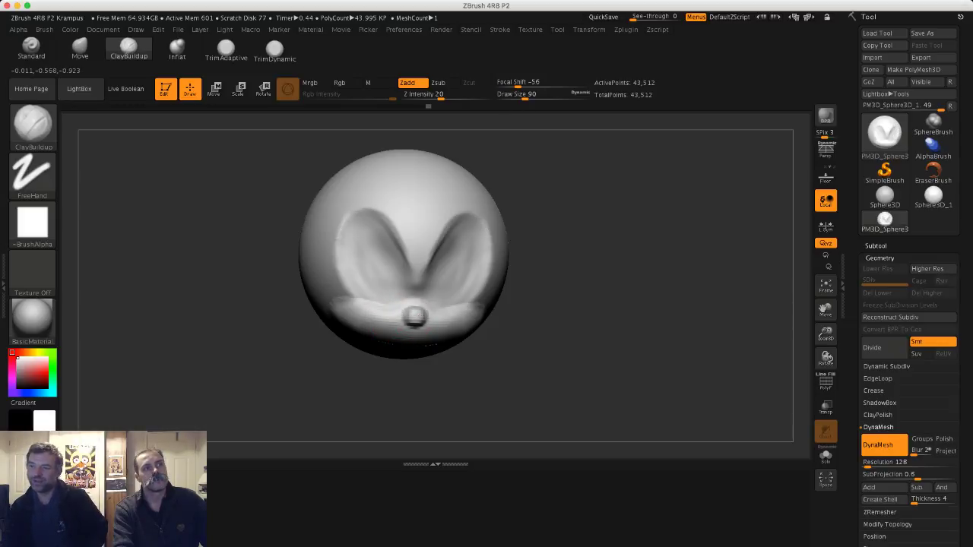
mouse_move(335, 340)
mouse_down()
mouse_move(270, 308)
mouse_move(279, 304)
mouse_move(255, 304)
mouse_up()
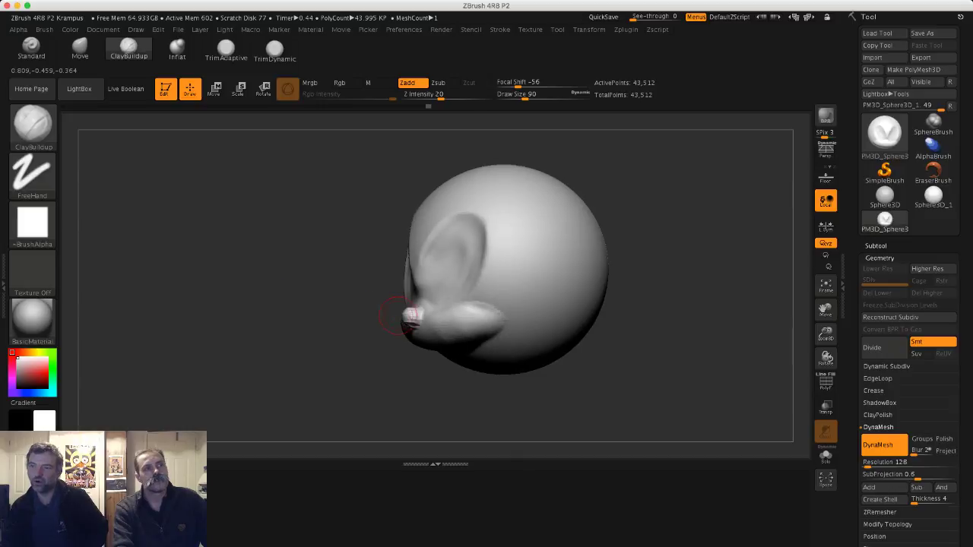
drag(410, 320, 413, 316)
drag(350, 342, 549, 333)
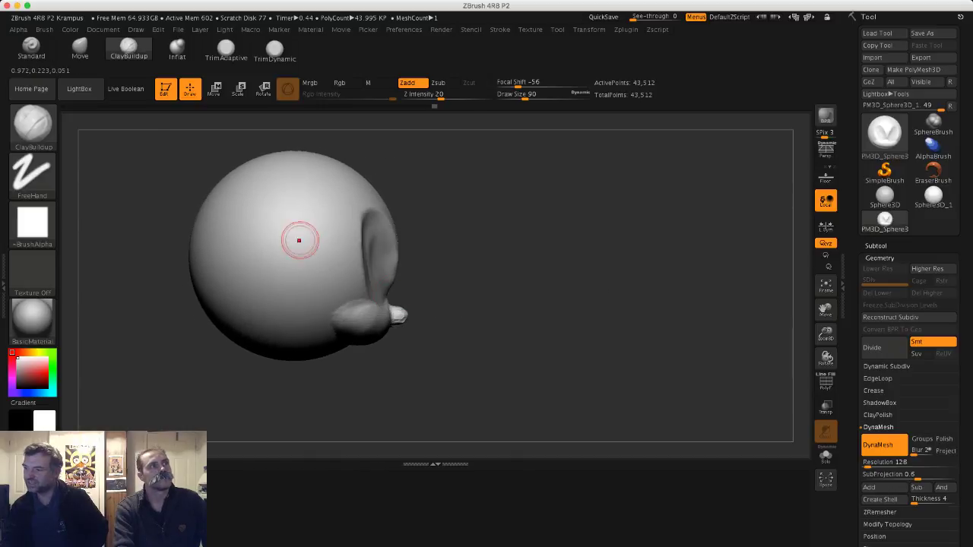
- Shape the nose with the Move brush and remesh the head with DynaMesh
click(80, 49)
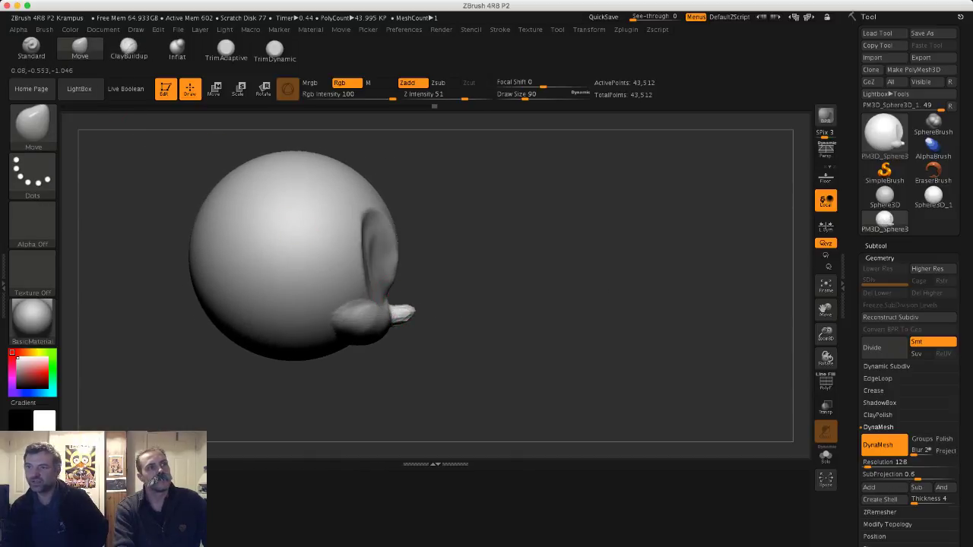
mouse_move(413, 313)
mouse_down()
mouse_move(357, 304)
mouse_move(282, 257)
mouse_move(298, 249)
mouse_up()
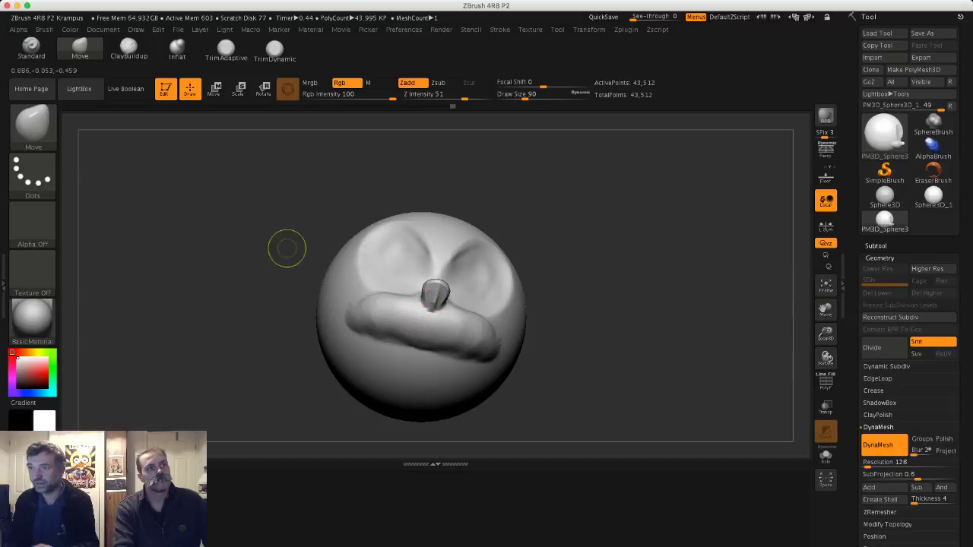
key(ctrl)
mouse_move(257, 237)
mouse_down()
mouse_move(370, 285)
mouse_move(423, 292)
mouse_up()
- Inflate the nose into a rounded bulb using the Inflat brush at draw size 108
click(177, 49)
key(s)
drag(357, 304, 445, 320)
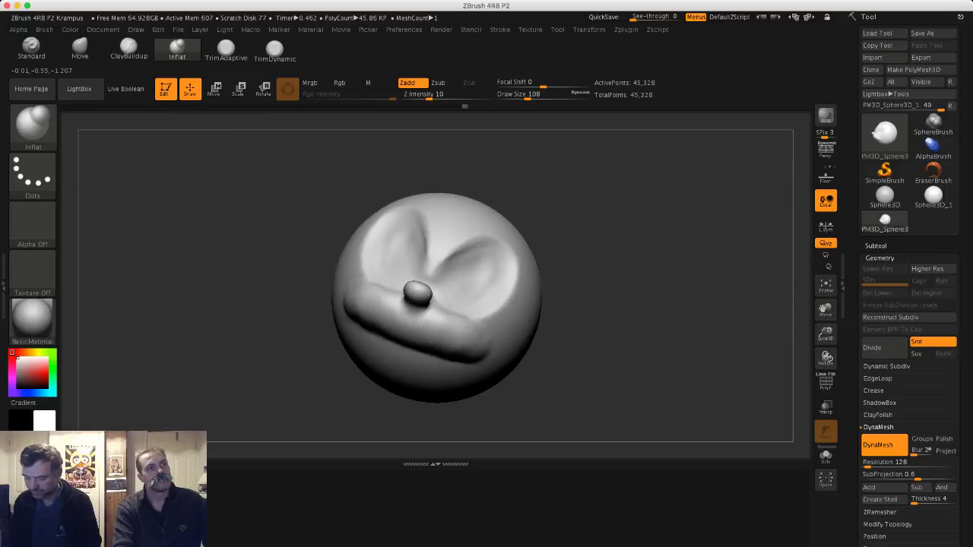
- Raise mirrored curved brow ridges around the upper and outer rims of the eye sockets with ClayBuildup
mouse_move(304, 263)
shift+mouse_down()
mouse_move(263, 262)
mouse_move(245, 240)
shift+mouse_up()
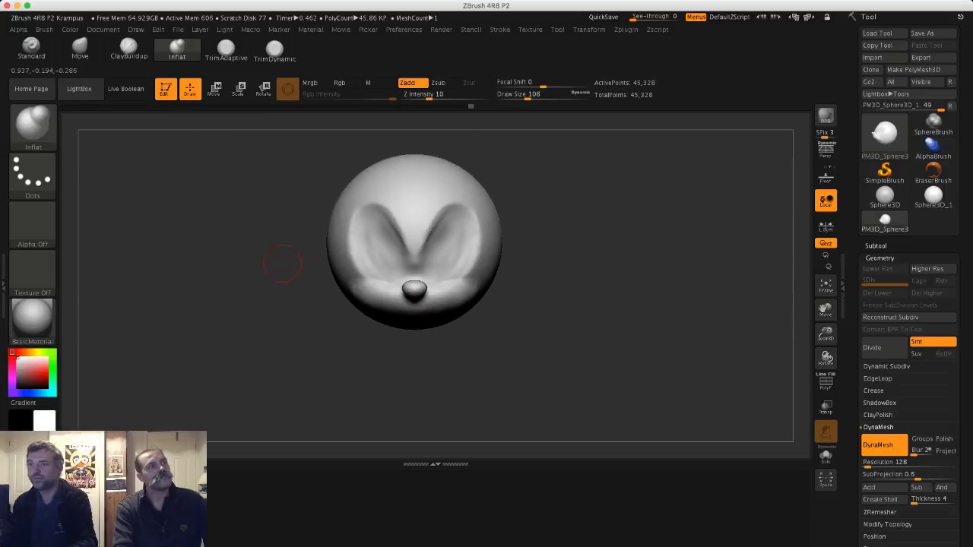
alt+drag(278, 184, 269, 227)
click(128, 50)
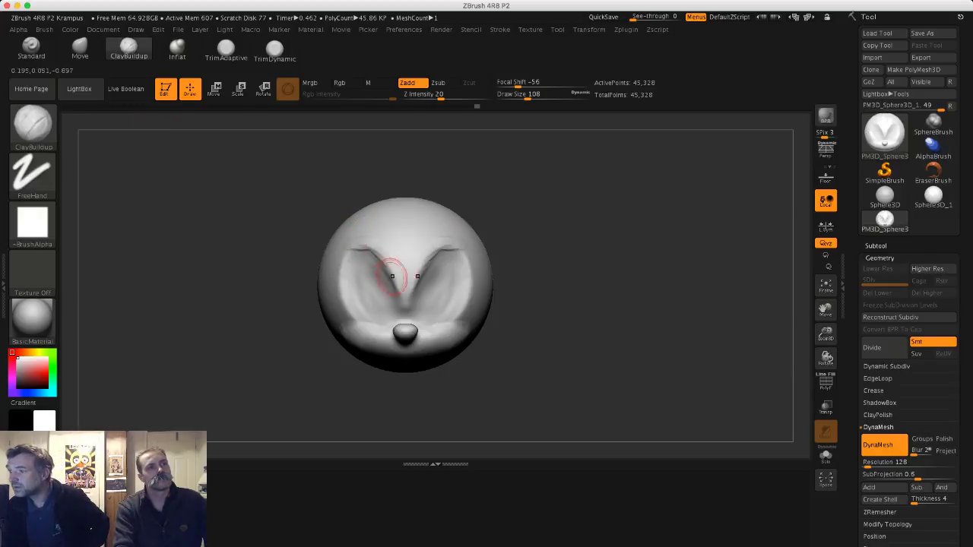
mouse_move(385, 247)
mouse_down()
mouse_move(402, 277)
mouse_move(370, 231)
mouse_move(345, 263)
mouse_move(385, 249)
mouse_move(376, 246)
mouse_move(391, 254)
mouse_up()
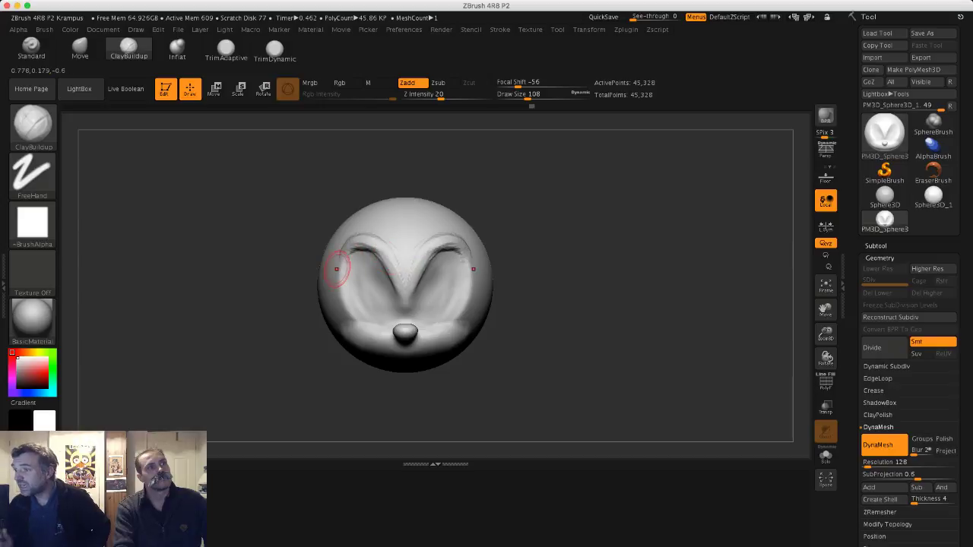
drag(334, 277, 350, 245)
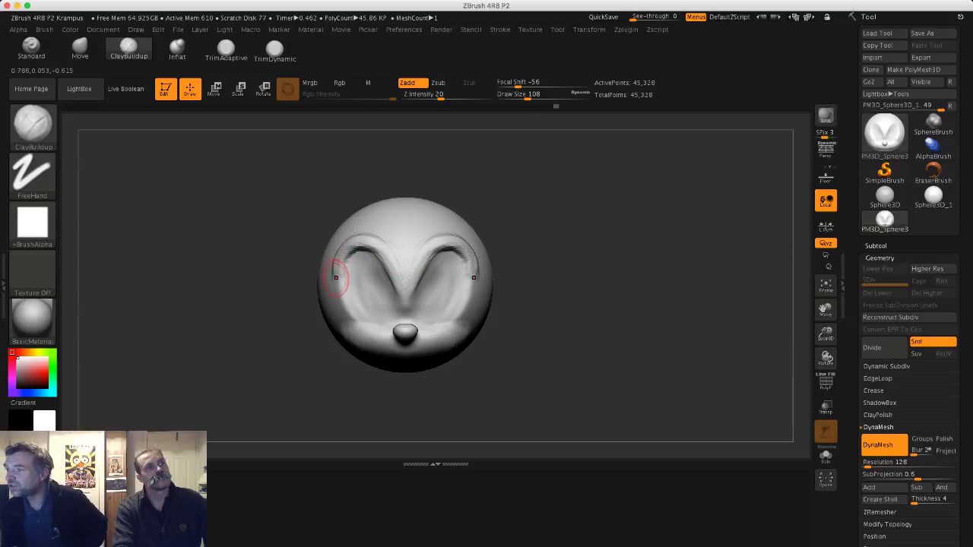
- Refine the brow ridges and smooth their outer ends into the sides of the head
mouse_move(306, 276)
mouse_down()
mouse_move(337, 263)
mouse_move(335, 275)
mouse_move(373, 249)
mouse_up()
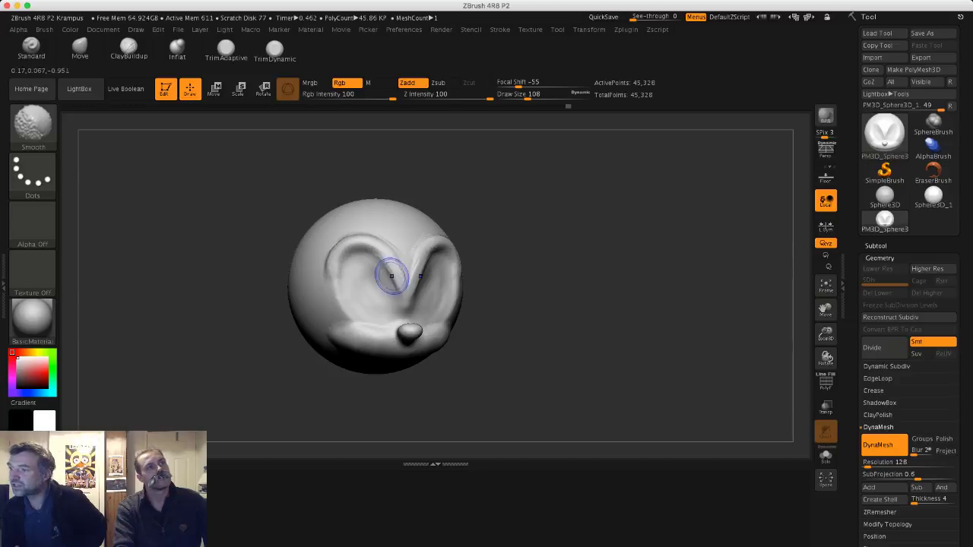
drag(298, 224, 289, 254)
shift+drag(353, 247, 376, 243)
drag(259, 223, 276, 211)
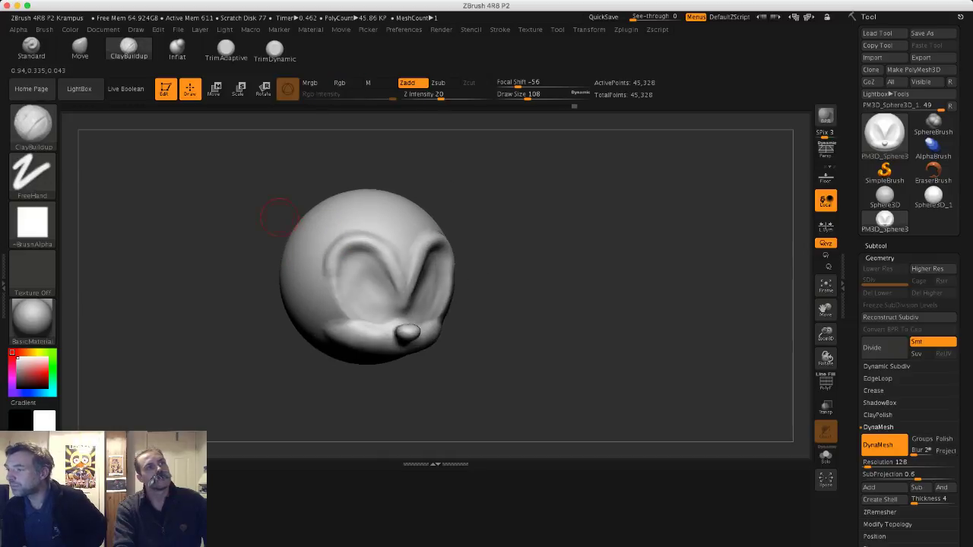
drag(347, 240, 330, 276)
key(shift)
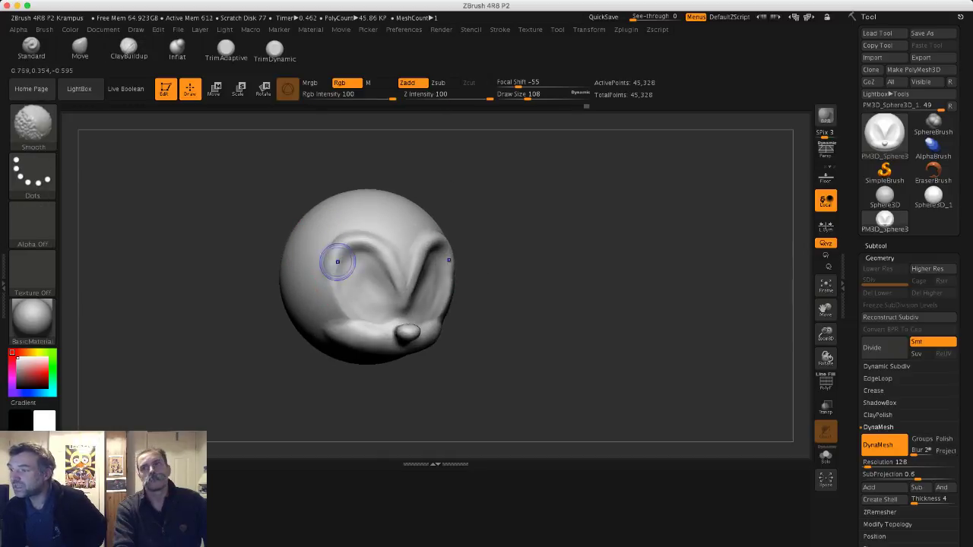
shift+right_drag(338, 262, 232, 207)
right_drag(312, 241, 349, 255)
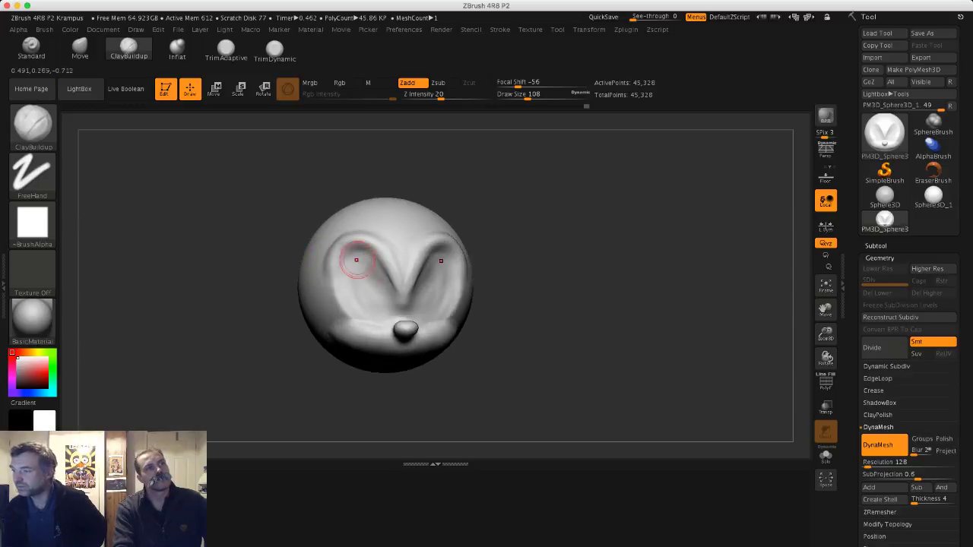
- Add clay inside the eye sockets and along their outer edges, and smooth the strokes
mouse_move(358, 256)
mouse_down()
mouse_move(369, 265)
mouse_move(350, 287)
mouse_move(368, 252)
mouse_move(365, 263)
mouse_up()
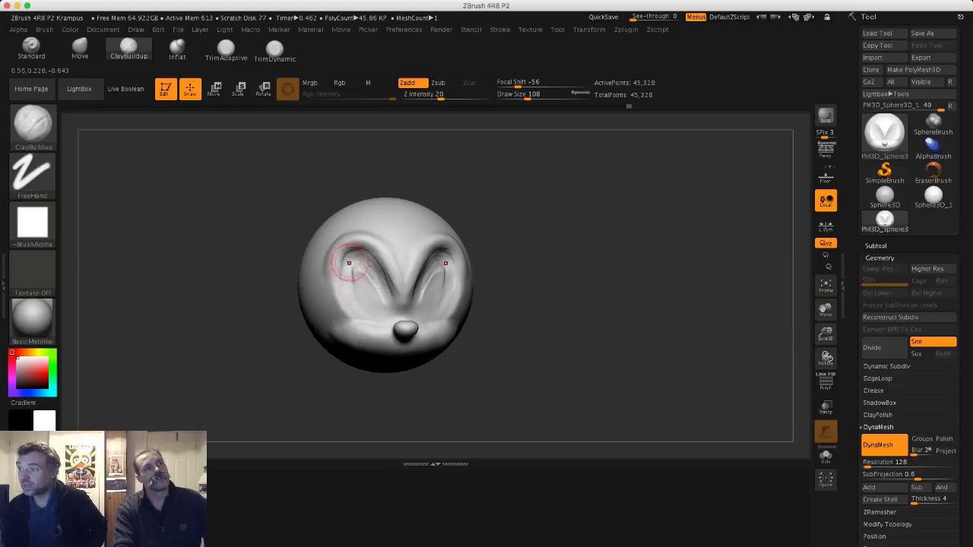
key(shift)
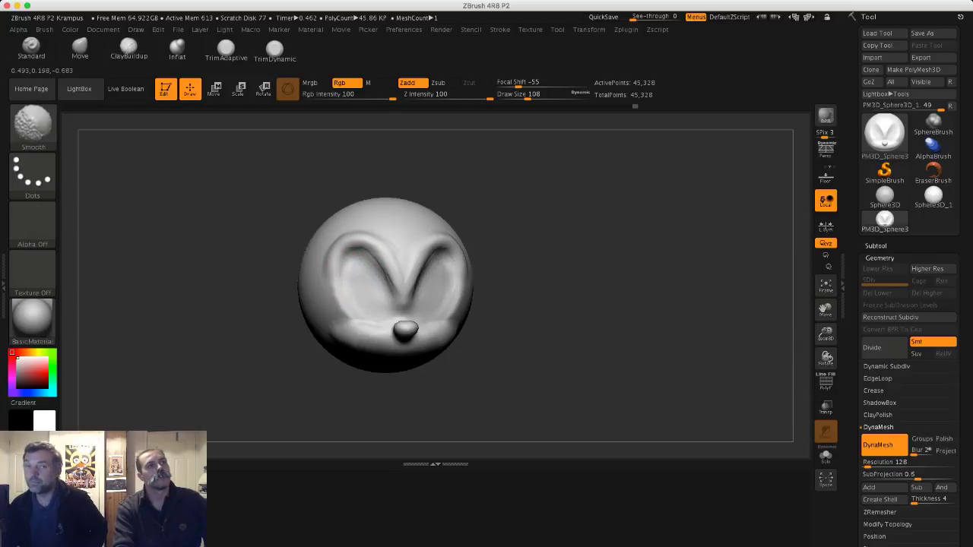
mouse_move(250, 278)
alt+mouse_down()
mouse_move(251, 250)
mouse_move(238, 250)
mouse_move(255, 271)
alt+mouse_up()
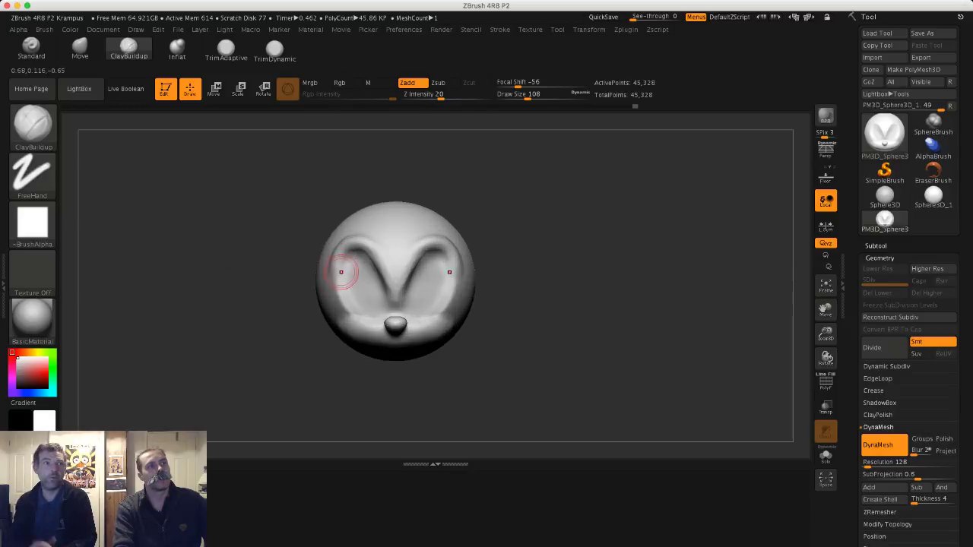
drag(341, 272, 348, 294)
key(shift)
drag(274, 262, 286, 265)
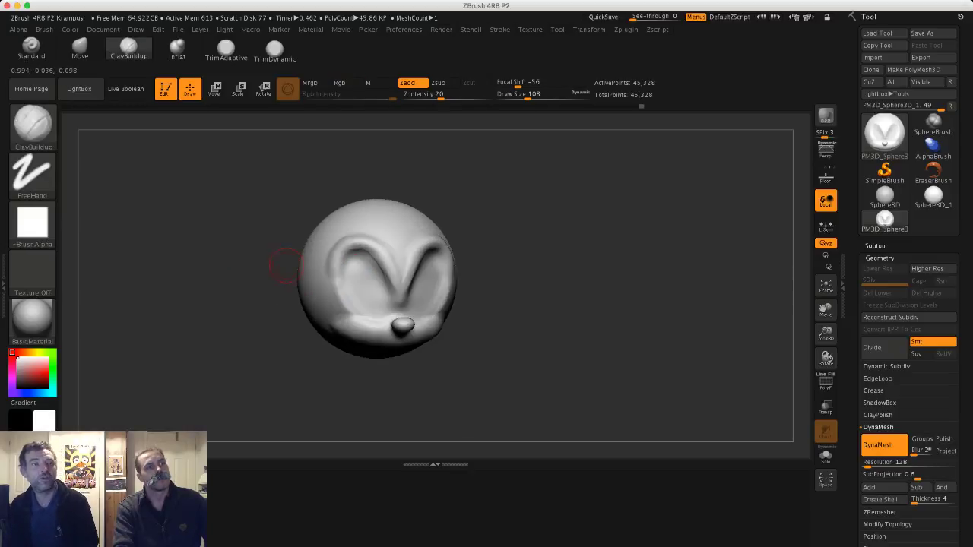
- Sculpt and smooth a lip edge along the underside of the muzzle, and soften the upper eye sockets
shift+drag(339, 316, 339, 330)
alt+drag(269, 311, 280, 259)
mouse_move(340, 320)
mouse_down()
mouse_move(354, 339)
mouse_move(397, 350)
mouse_up()
key(shift)
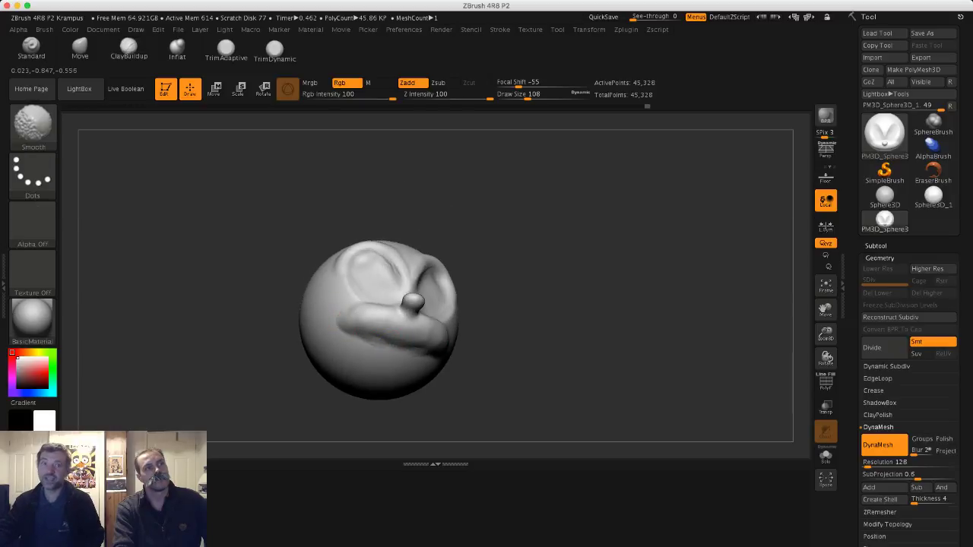
drag(356, 325, 408, 347)
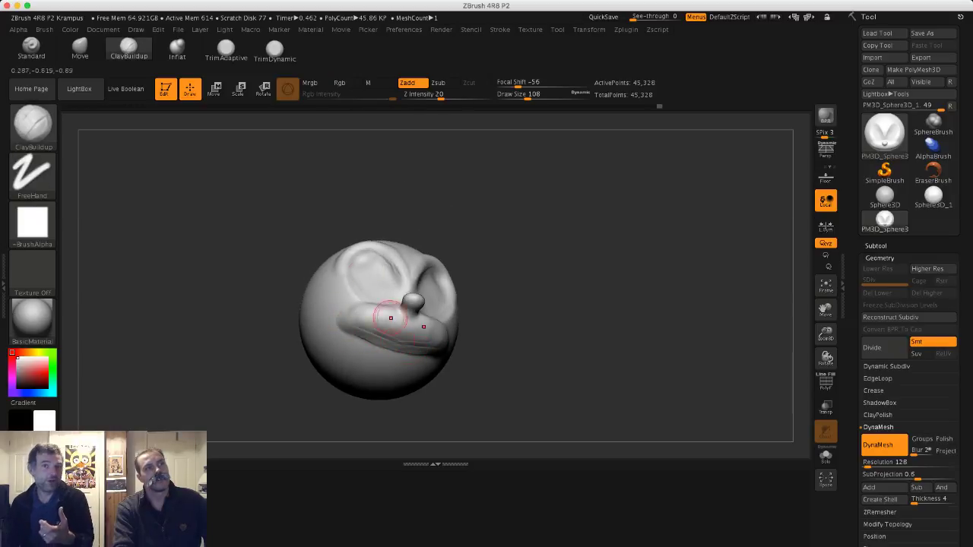
mouse_move(374, 257)
mouse_down()
mouse_move(389, 287)
mouse_move(363, 261)
mouse_up()
key(shift)
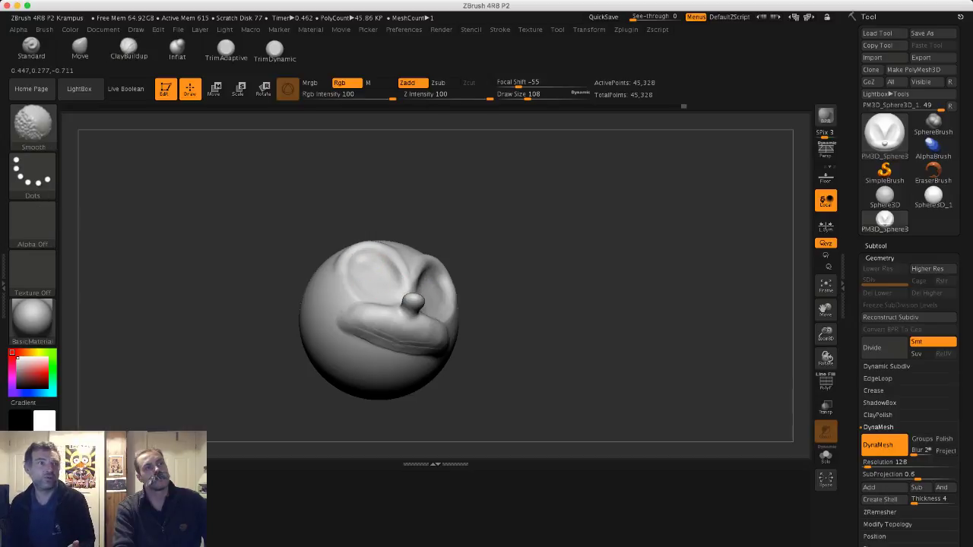
- Touch up and smooth the eye sockets and muzzle sides, checking the head from front, profile and three-quarter views
shift+drag(276, 232, 271, 259)
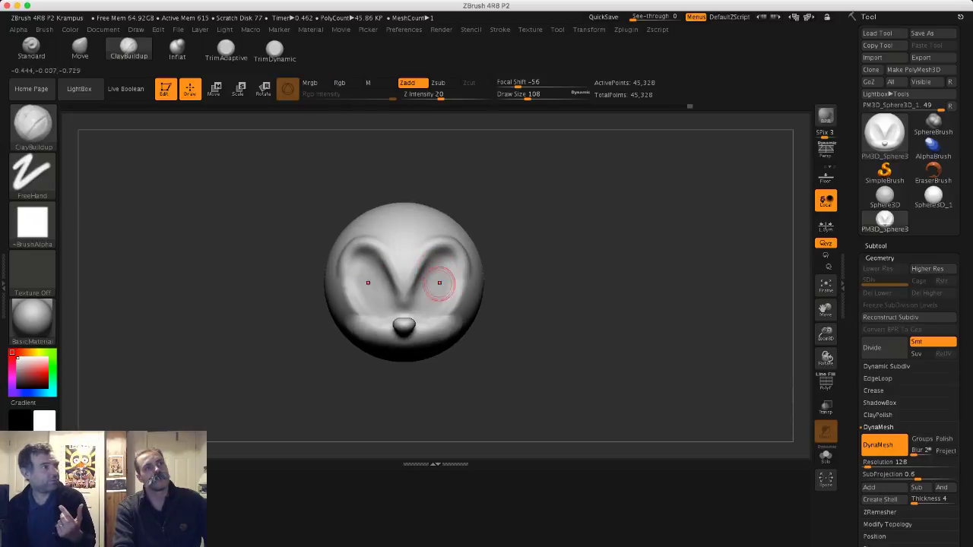
key(shift)
mouse_move(593, 296)
mouse_down()
mouse_move(464, 289)
mouse_move(441, 304)
mouse_up()
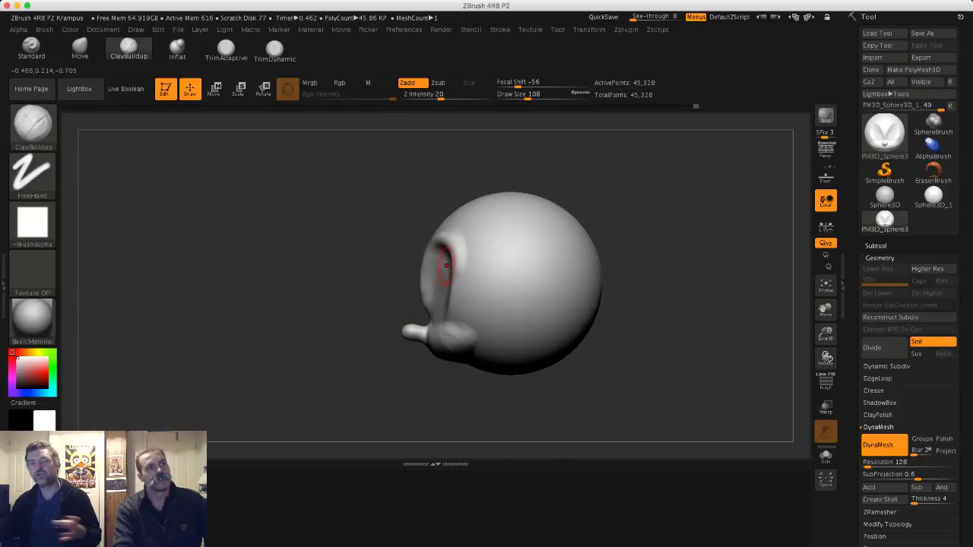
mouse_move(390, 262)
mouse_down()
mouse_move(437, 280)
mouse_move(502, 266)
mouse_up()
mouse_move(443, 176)
mouse_down()
mouse_move(418, 205)
mouse_move(412, 244)
mouse_up()
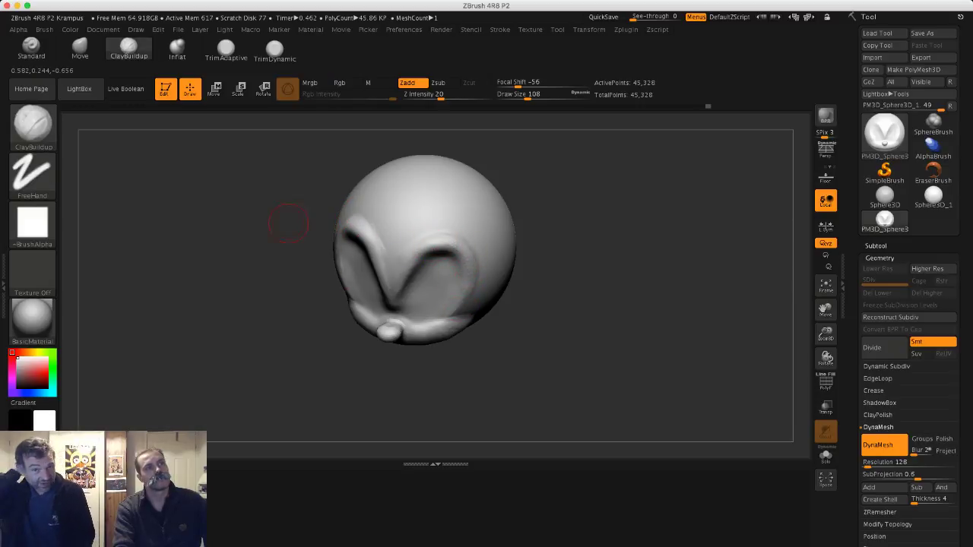
drag(284, 220, 224, 196)
shift+drag(305, 245, 300, 248)
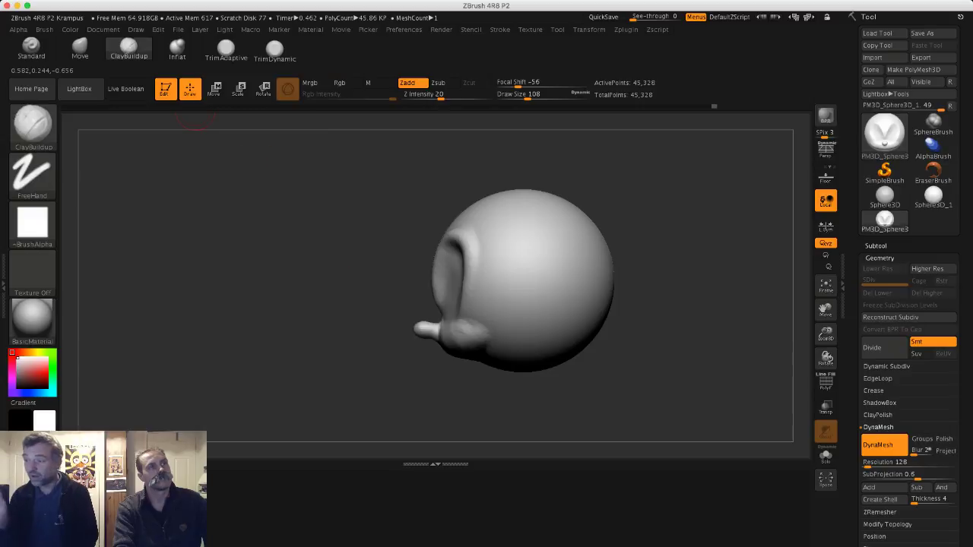
- Push the front of the face around the eye sockets back in profile with the Move brush at draw size 177
key(b)
key(m)
key(v)
key(s)
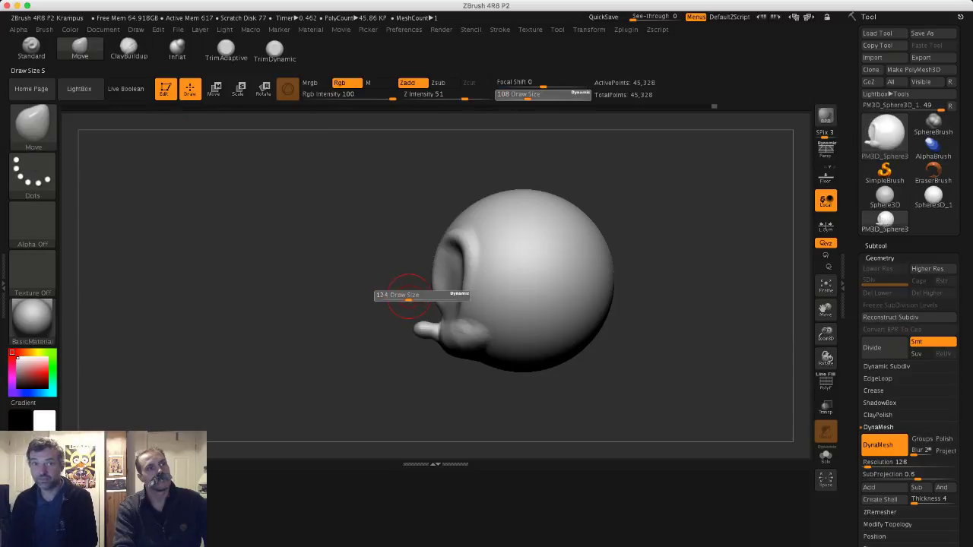
drag(408, 297, 420, 329)
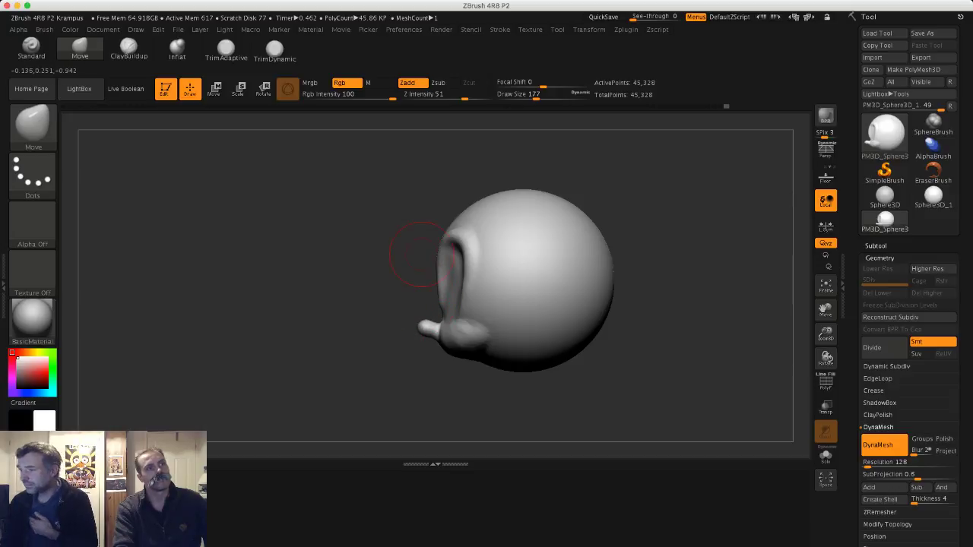
drag(422, 255, 437, 263)
drag(324, 237, 346, 233)
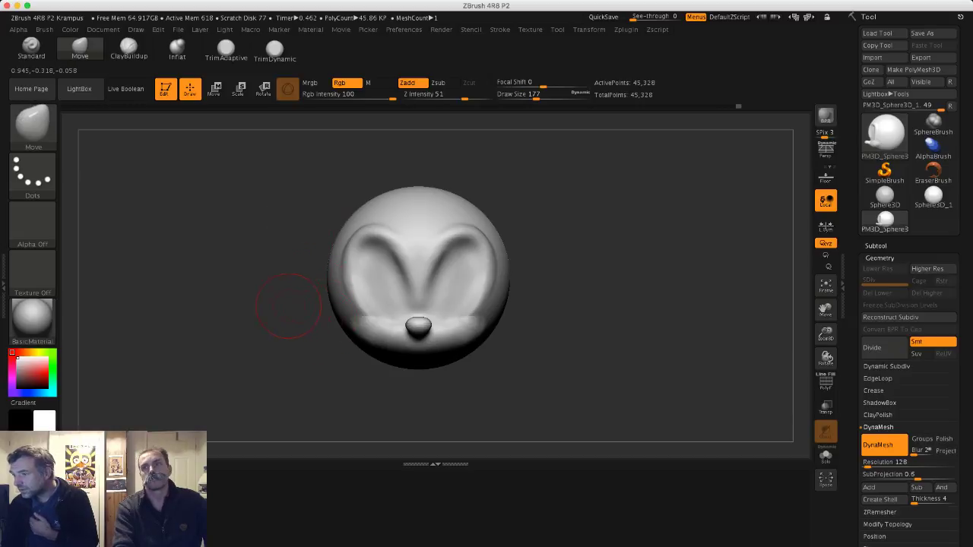
drag(288, 312, 317, 307)
- Build up the sides of the muzzle with ClayBuildup at draw size 149
shift+drag(361, 339, 372, 329)
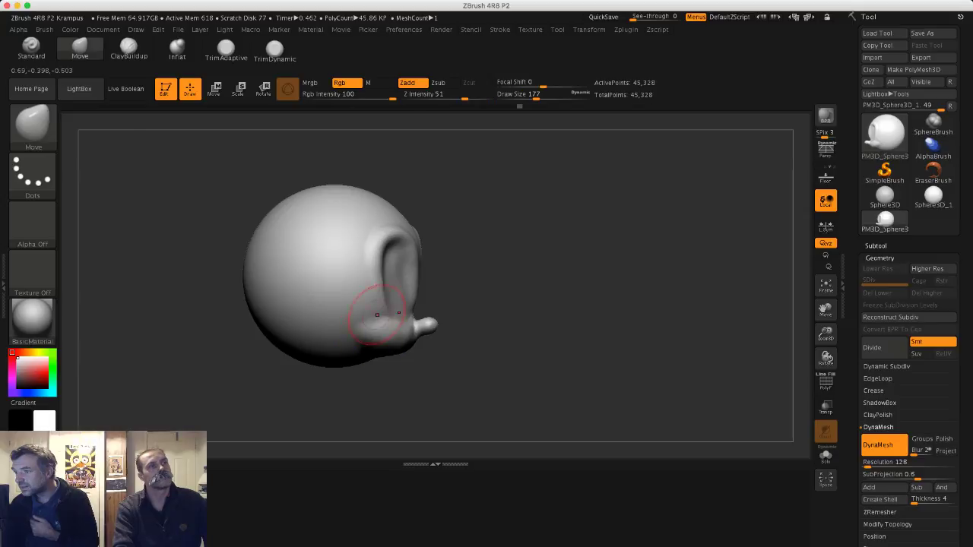
click(128, 50)
drag(163, 233, 185, 214)
key(s)
mouse_move(376, 323)
mouse_down()
mouse_move(363, 323)
mouse_move(406, 321)
mouse_move(375, 298)
mouse_up()
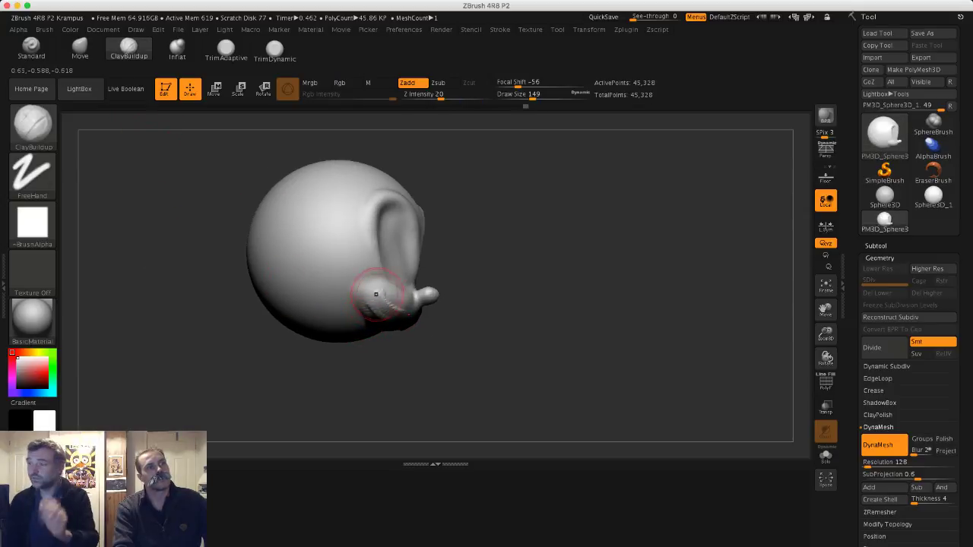
mouse_move(502, 319)
mouse_down()
mouse_move(456, 315)
mouse_move(454, 295)
mouse_up()
mouse_move(388, 305)
mouse_down()
mouse_move(417, 327)
mouse_move(387, 305)
mouse_up()
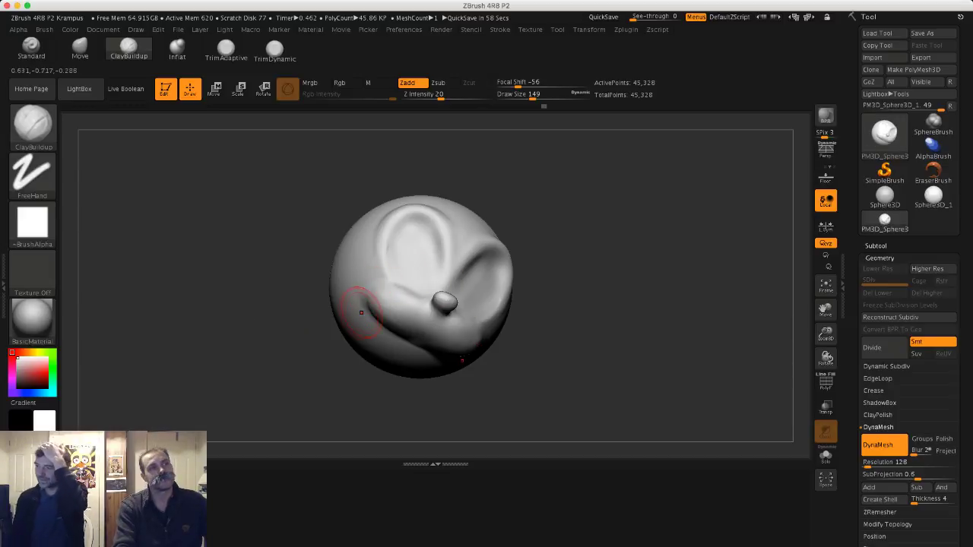
- Refine the corners and underside of the muzzle with ClayBuildup and smooth the strokes
drag(356, 364, 338, 380)
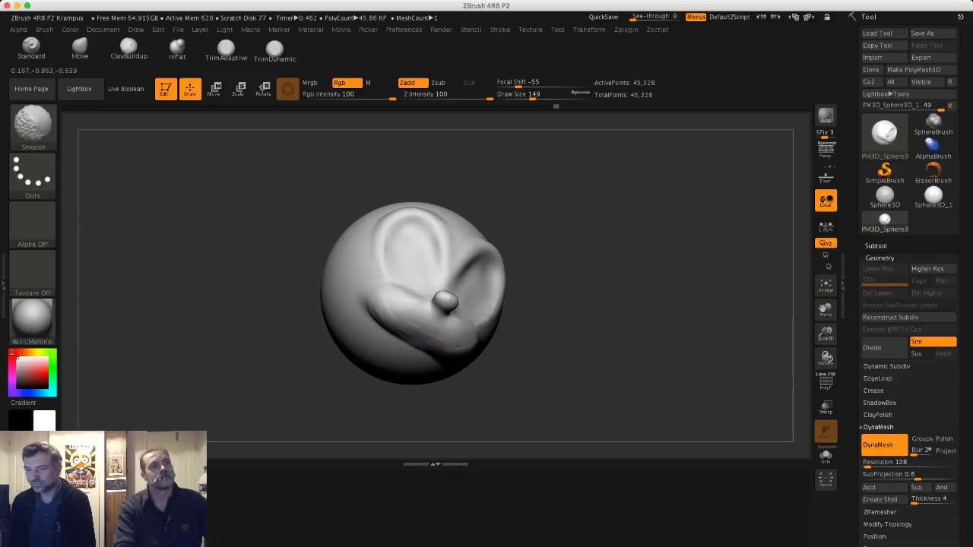
mouse_move(306, 284)
mouse_down()
mouse_move(258, 262)
mouse_move(280, 267)
mouse_up()
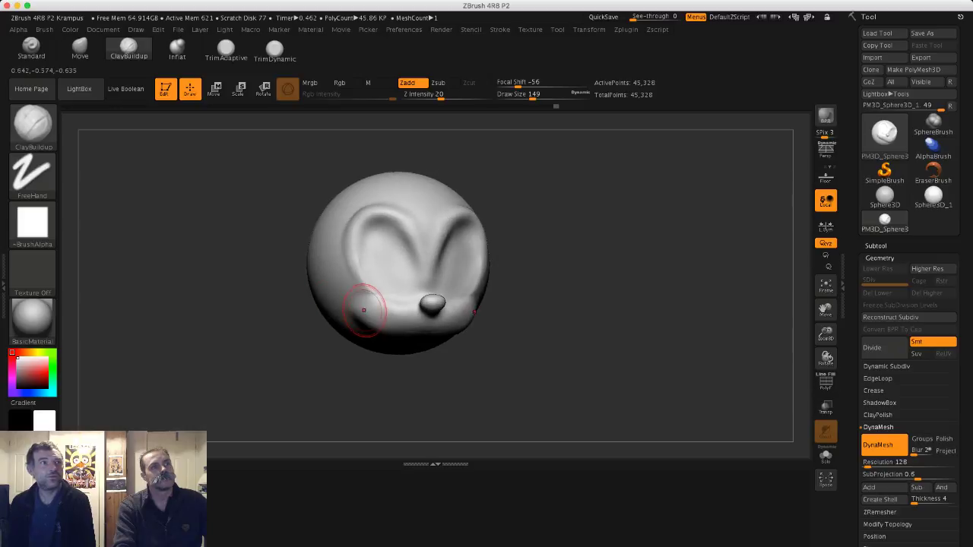
drag(365, 312, 357, 332)
mouse_move(308, 356)
mouse_down()
mouse_move(338, 354)
mouse_move(373, 320)
mouse_up()
key(shift)
mouse_move(410, 373)
mouse_down()
mouse_move(336, 359)
mouse_move(362, 351)
mouse_up()
mouse_move(356, 316)
mouse_down()
mouse_move(346, 314)
mouse_move(354, 310)
mouse_up()
mouse_move(376, 363)
mouse_down()
mouse_move(308, 343)
mouse_move(329, 313)
mouse_move(248, 307)
mouse_up()
key(shift)
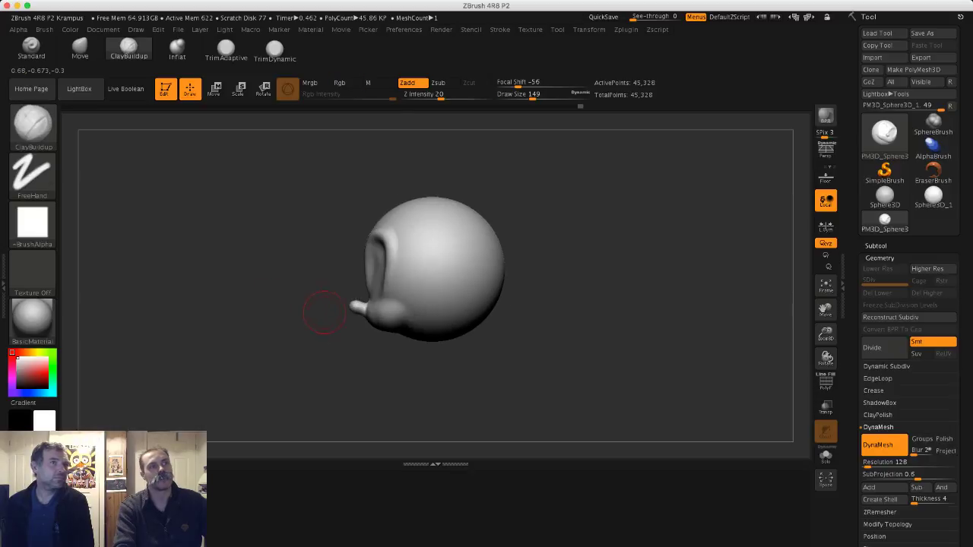
- Blend the lower edges of the eye sockets into the cheeks with a draw size of 128
alt+drag(324, 313, 325, 339)
mouse_move(325, 266)
mouse_down()
mouse_move(330, 279)
mouse_move(362, 274)
mouse_move(398, 251)
mouse_move(389, 288)
mouse_move(387, 242)
mouse_move(400, 283)
mouse_move(389, 283)
mouse_move(398, 244)
mouse_move(403, 275)
mouse_up()
mouse_move(266, 267)
mouse_down()
mouse_move(332, 278)
mouse_move(319, 251)
mouse_move(268, 261)
mouse_up()
key(s)
key(bracketright)
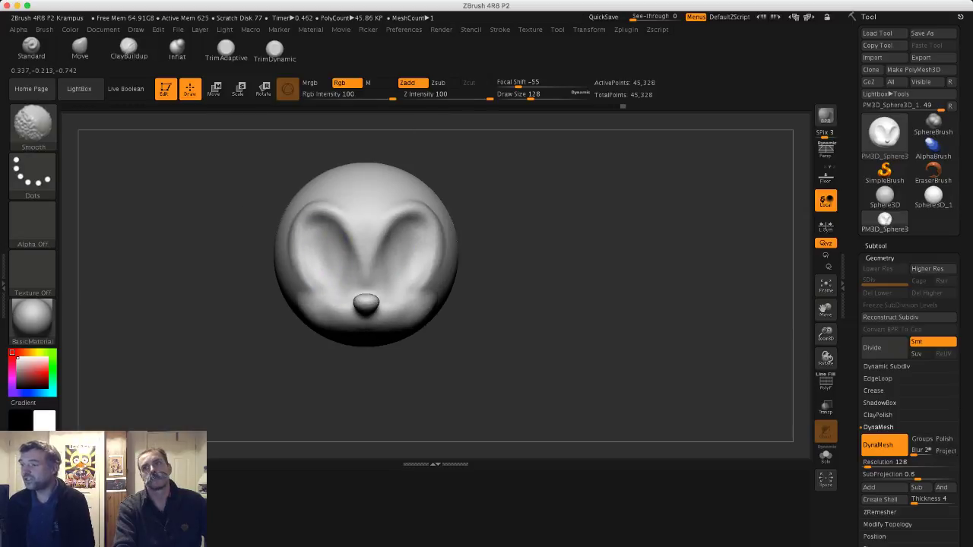
- Add clay across the bridge above the nose with ClayBuildup at draw size 83 and smooth it between the eye sockets
key(s)
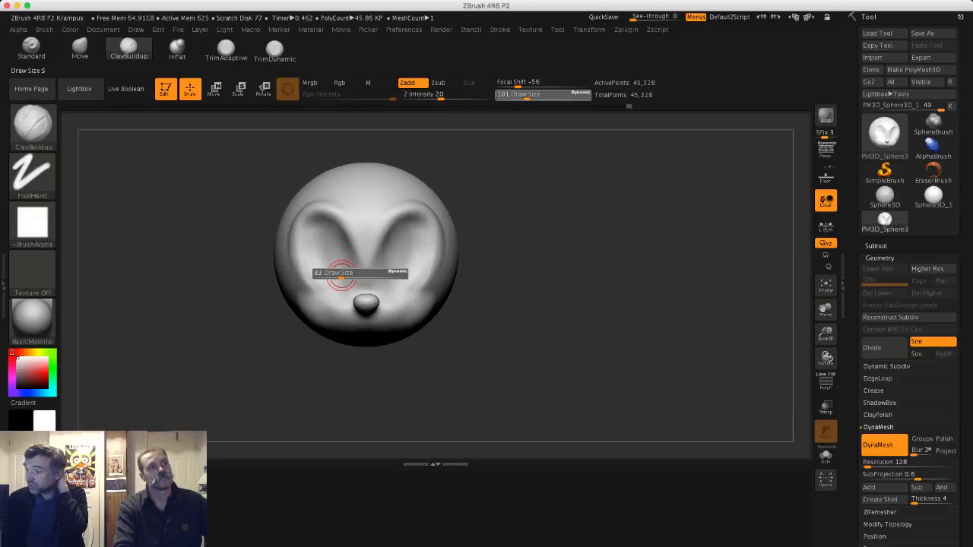
click(341, 276)
right_drag(307, 267, 340, 293)
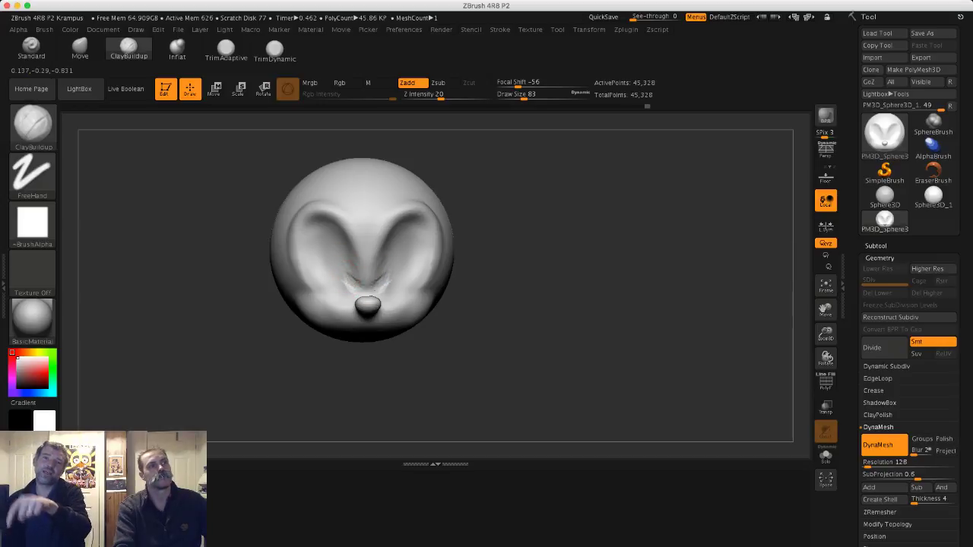
key(shift)
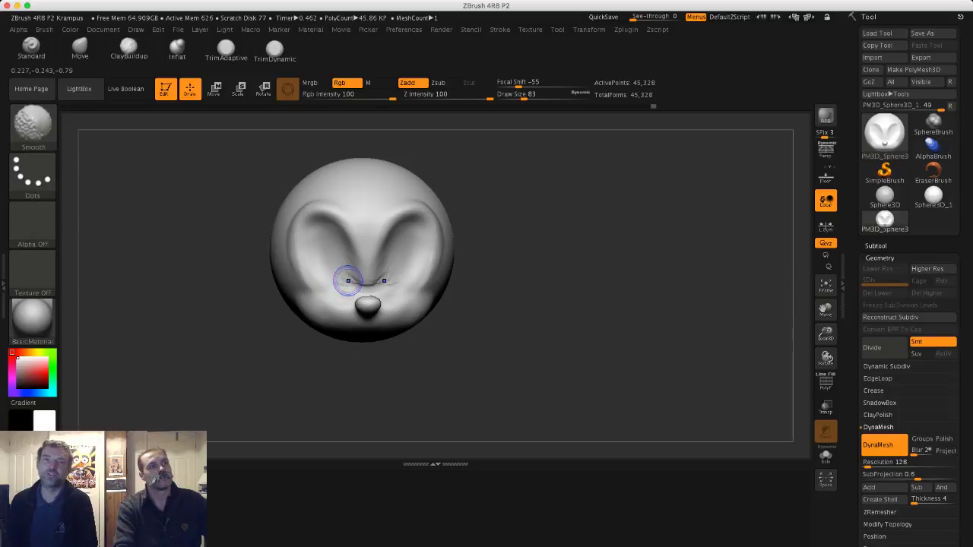
mouse_move(352, 287)
mouse_down()
mouse_move(323, 284)
mouse_move(347, 288)
mouse_up()
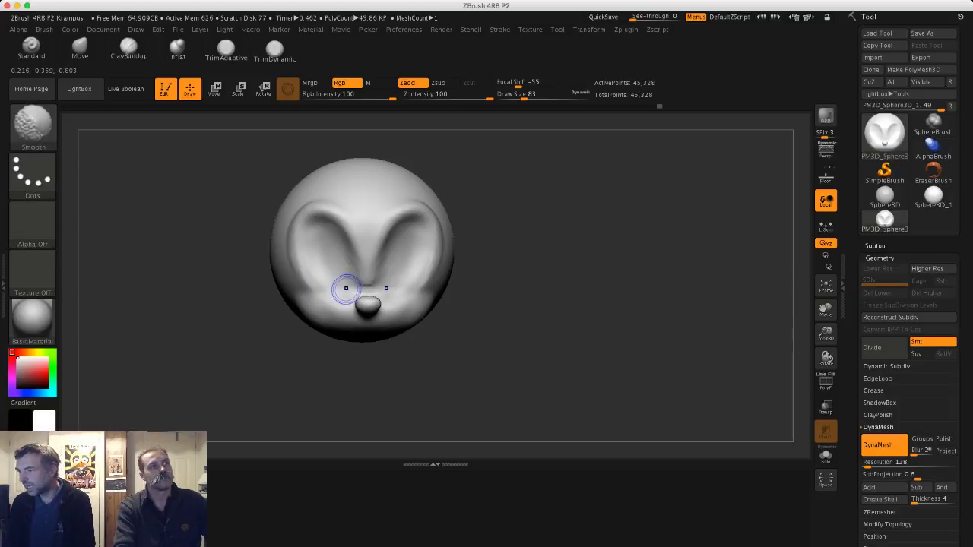
- Fill out the cheeks at the sides of the muzzle with ClayBuildup at draw size 172 and smooth them
drag(245, 327, 275, 349)
key(bracketright)
key(bracketright)
drag(308, 310, 328, 304)
key(s)
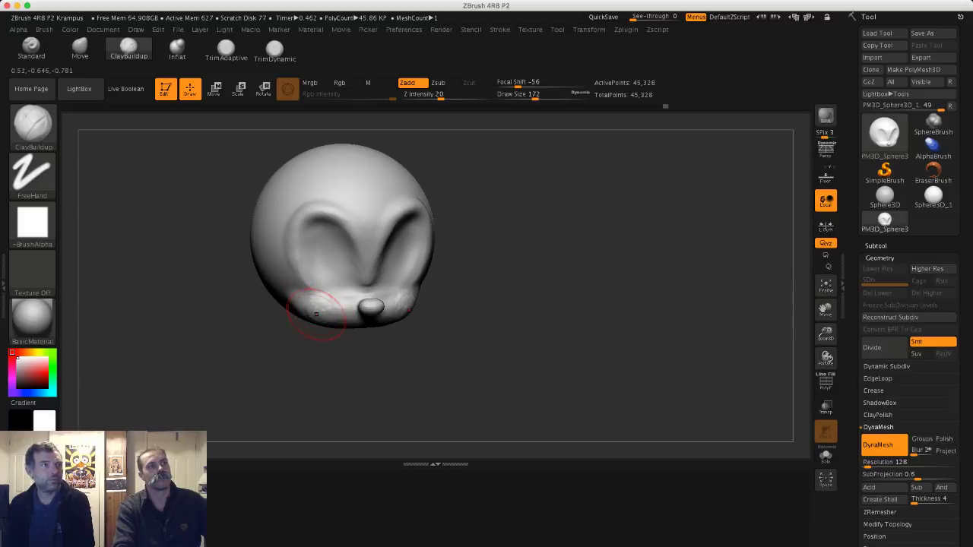
key(shift)
right_drag(325, 305, 305, 310)
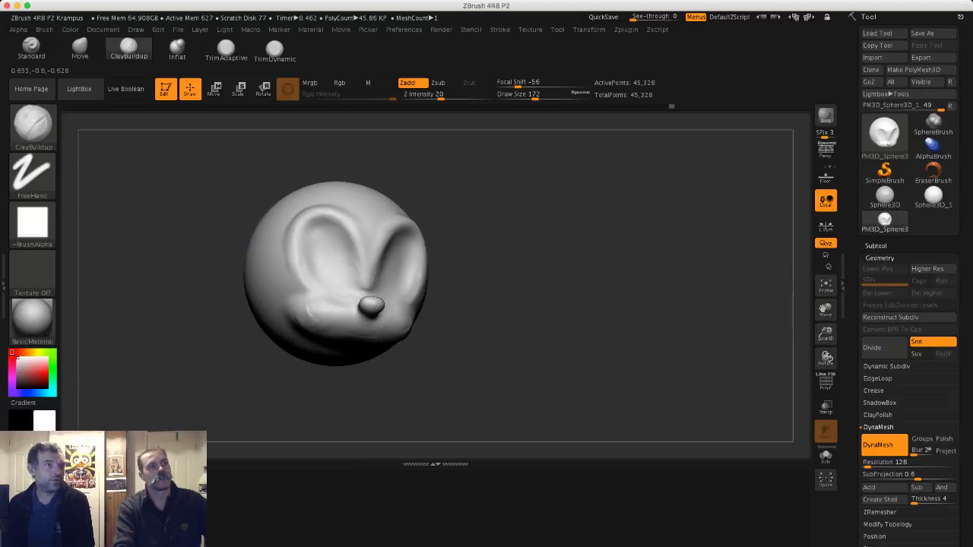
key(shift)
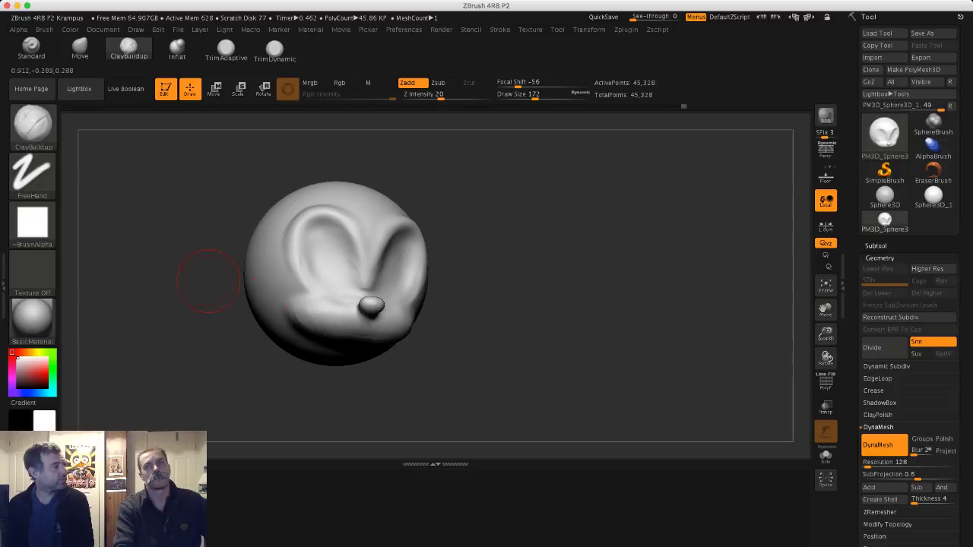
- Try pulling mirrored ears directly out of the top of the head with the Move brush at draw size 202, and undo them
drag(211, 278, 216, 238)
right_drag(217, 237, 156, 150)
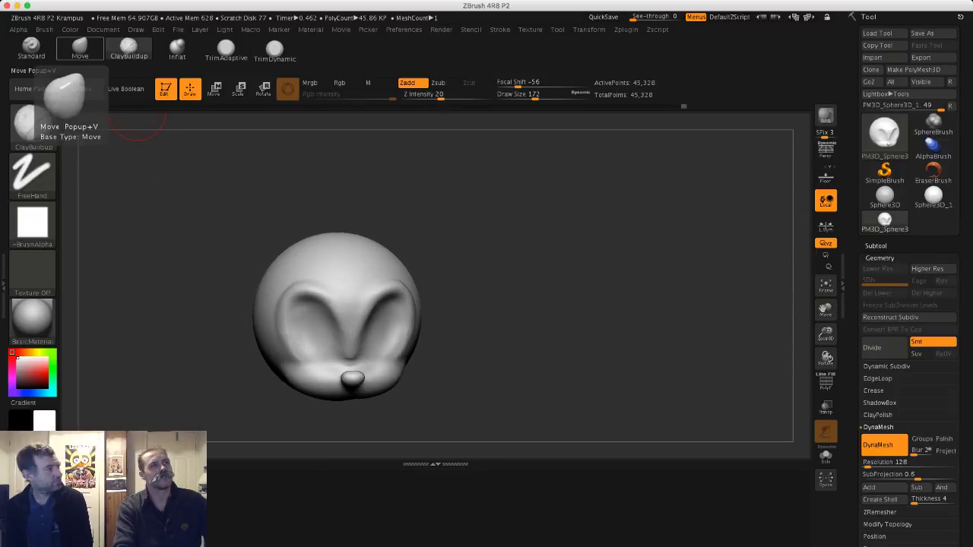
click(80, 48)
key(s)
drag(285, 265, 290, 264)
right_drag(272, 257, 279, 260)
mouse_move(284, 260)
mouse_down()
mouse_move(278, 256)
mouse_move(287, 265)
mouse_up()
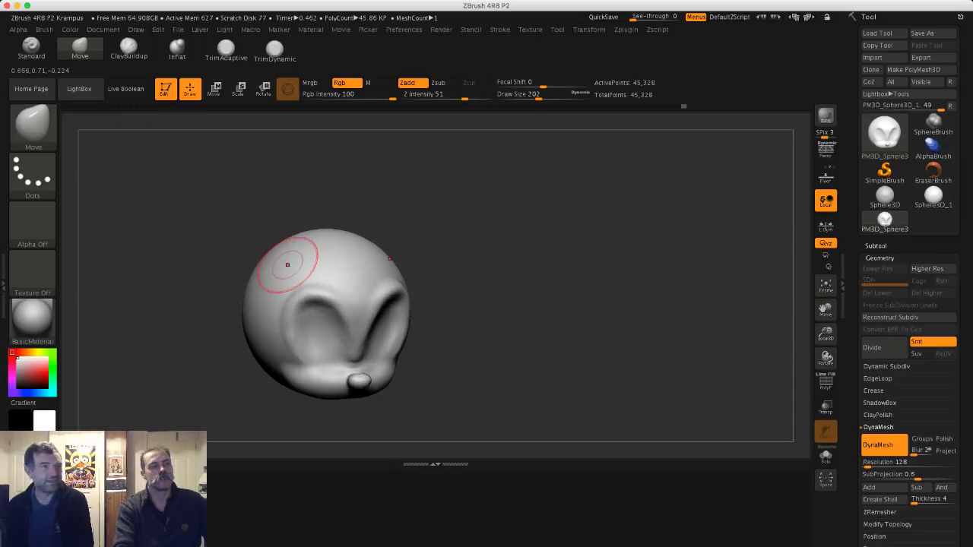
mouse_move(236, 227)
mouse_down()
mouse_move(271, 247)
mouse_move(277, 193)
mouse_move(188, 177)
mouse_move(233, 233)
mouse_move(211, 240)
mouse_up()
key(ctrl+z)
drag(276, 257, 266, 225)
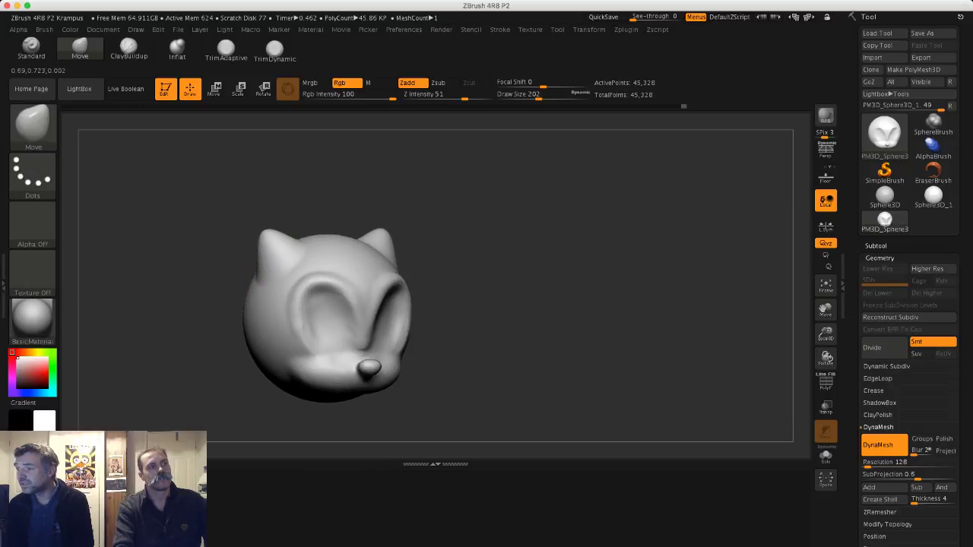
mouse_move(225, 199)
mouse_down()
mouse_move(195, 184)
mouse_move(238, 218)
mouse_up()
key(ctrl+z)
- Mask mirrored oval ear patches on top of the head with MaskPen at draw size 120, and invert the mask
key(s)
drag(280, 265, 274, 264)
drag(222, 203, 215, 219)
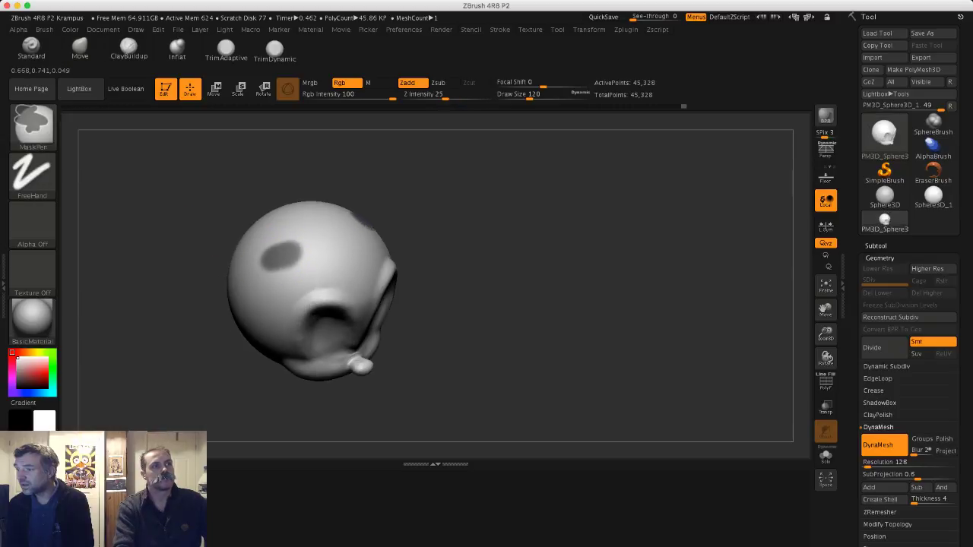
ctrl+drag(290, 253, 295, 256)
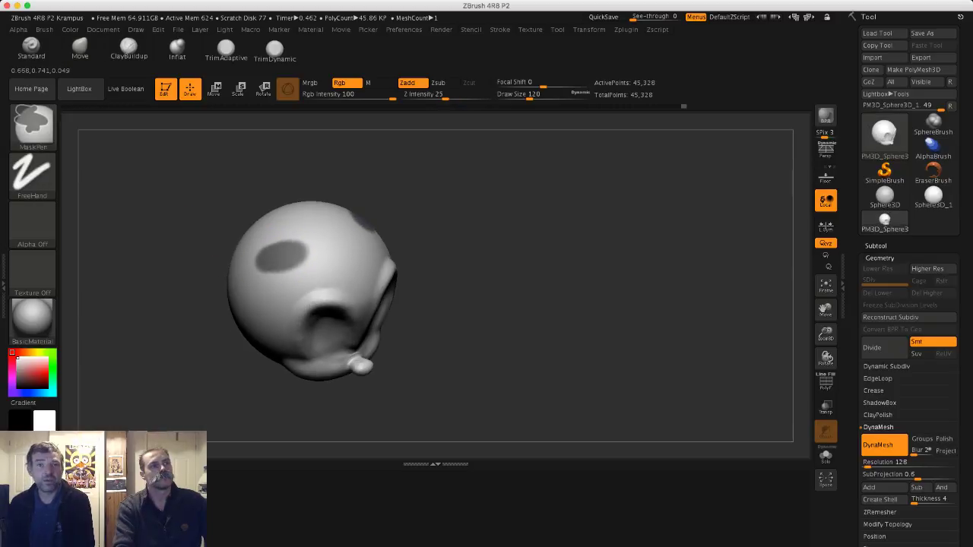
mouse_move(238, 228)
mouse_down()
mouse_move(216, 219)
mouse_move(239, 225)
mouse_up()
ctrl+click(235, 226)
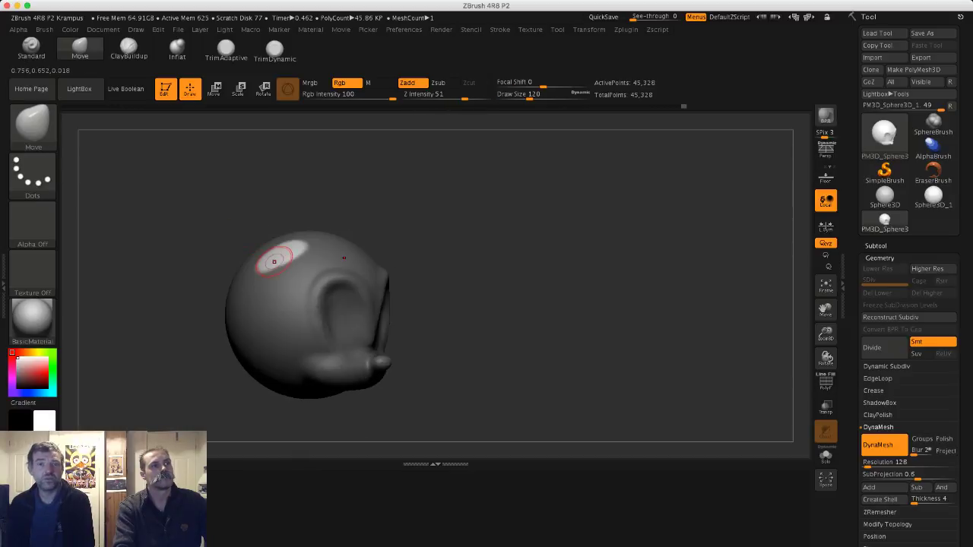
- Pull the unmasked patches up into pointed ears with the Move brush at draw size 245, and smooth them
key(s)
mouse_move(275, 261)
mouse_down()
mouse_move(287, 261)
mouse_move(272, 215)
mouse_up()
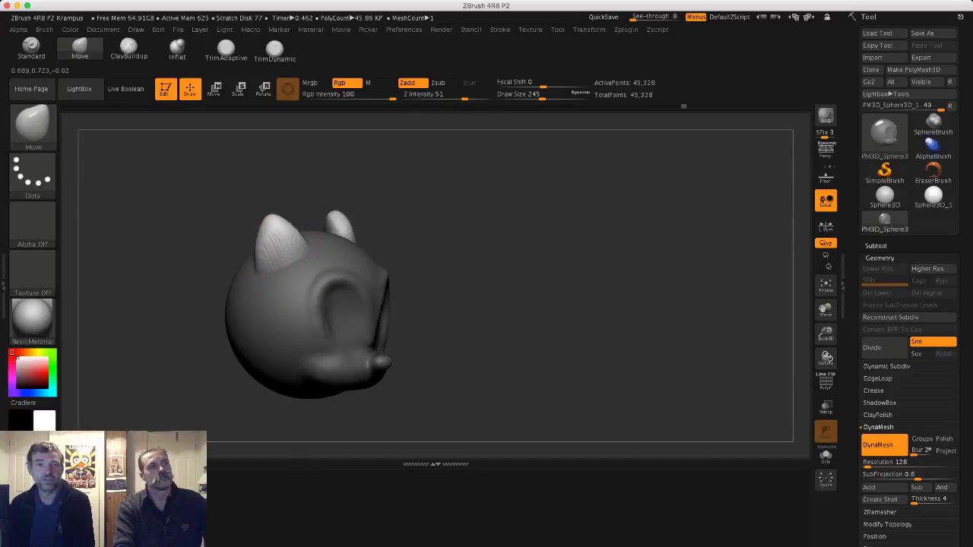
key(shift)
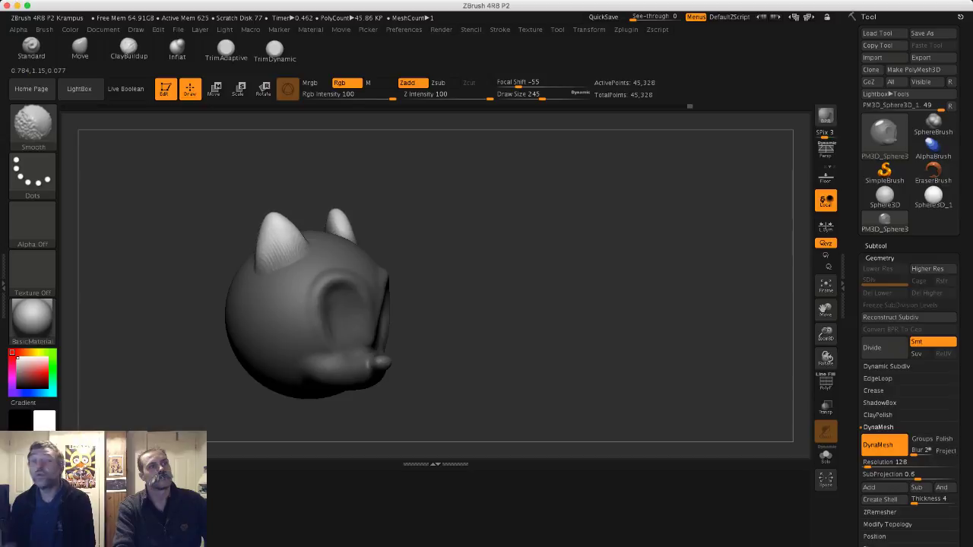
- Flare the ear tips outward with the Move brush, refining their shape at draw size 163 and smoothing them
drag(213, 210, 196, 233)
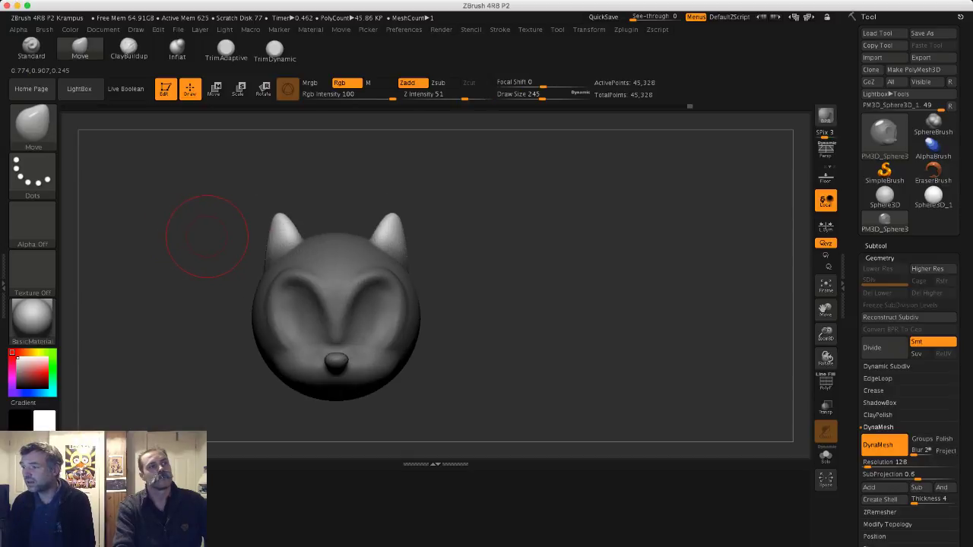
mouse_move(272, 223)
mouse_down()
mouse_move(275, 234)
mouse_move(274, 224)
mouse_move(265, 231)
mouse_up()
key(s)
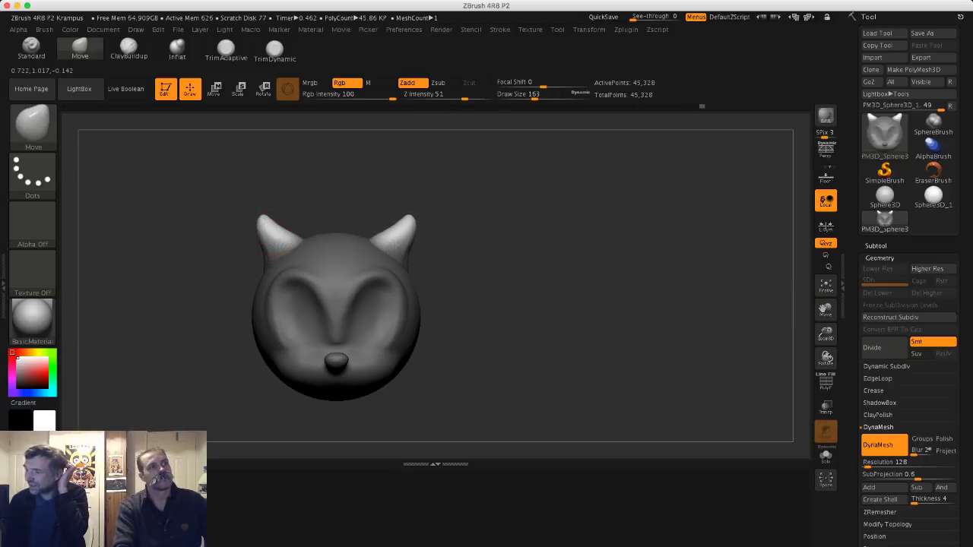
key(shift)
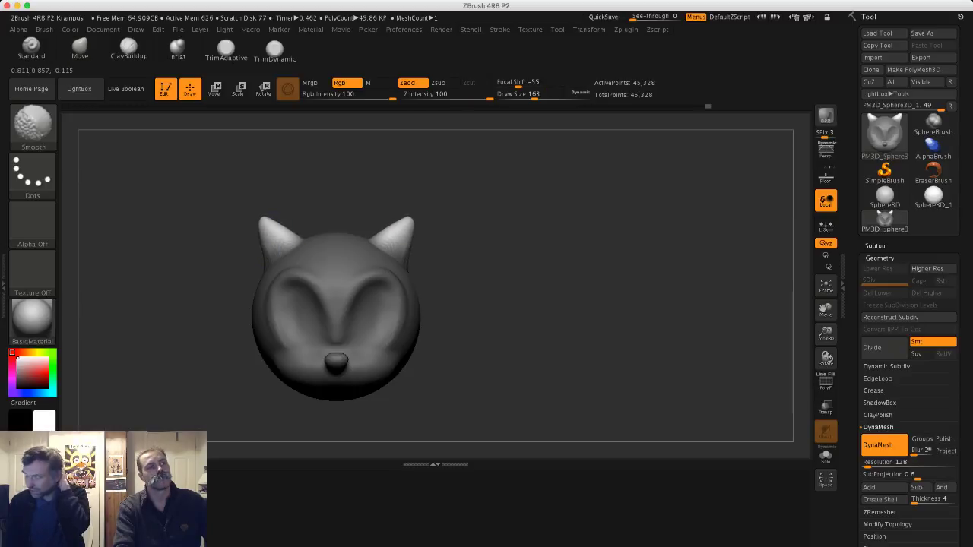
drag(238, 245, 261, 277)
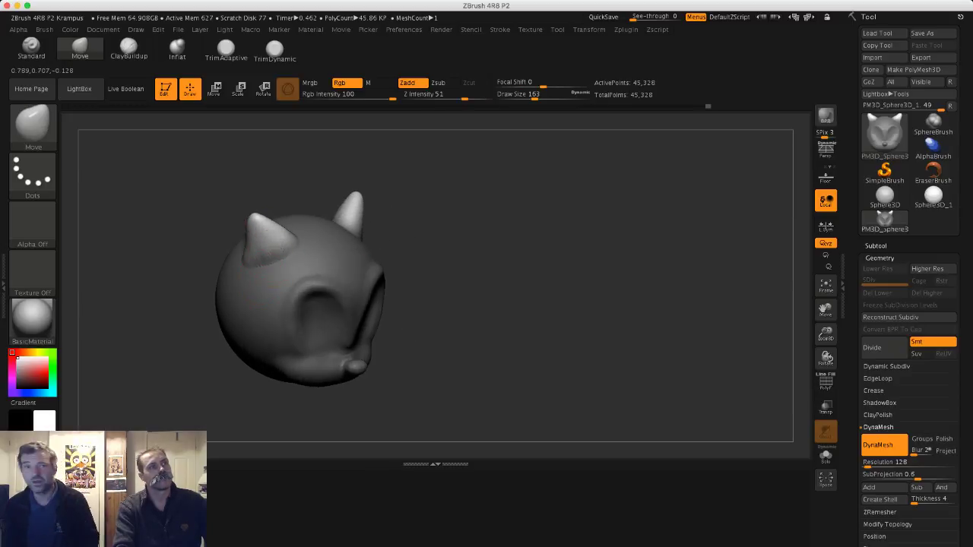
mouse_move(234, 242)
shift+mouse_down()
mouse_move(222, 242)
mouse_move(251, 216)
shift+mouse_up()
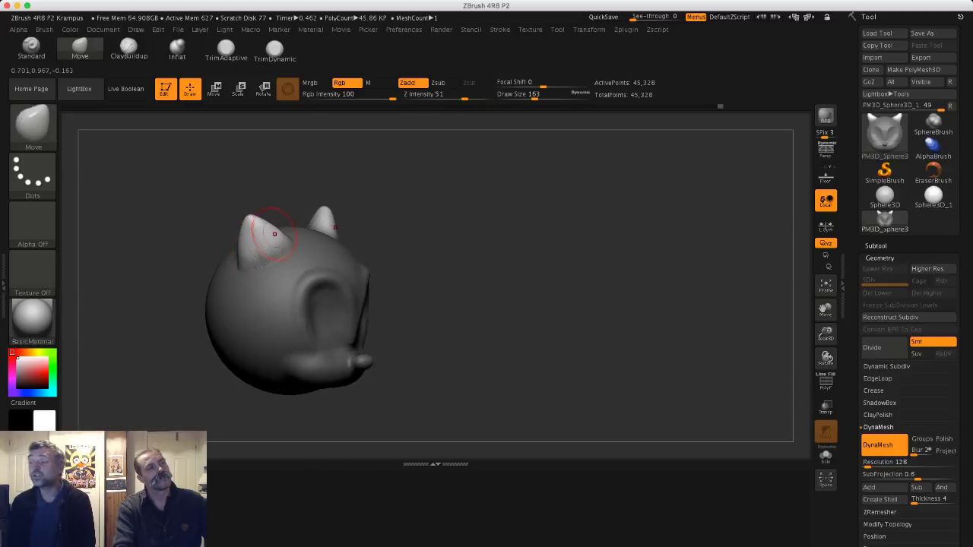
- Clear the mask and remesh the head with DynaMesh to even out the stretched ears
ctrl+drag(193, 190, 168, 201)
mouse_move(220, 216)
shift+mouse_down()
mouse_move(190, 217)
mouse_move(188, 178)
mouse_move(167, 231)
mouse_move(125, 231)
mouse_move(175, 238)
mouse_move(172, 259)
shift+mouse_up()
drag(172, 259, 191, 254)
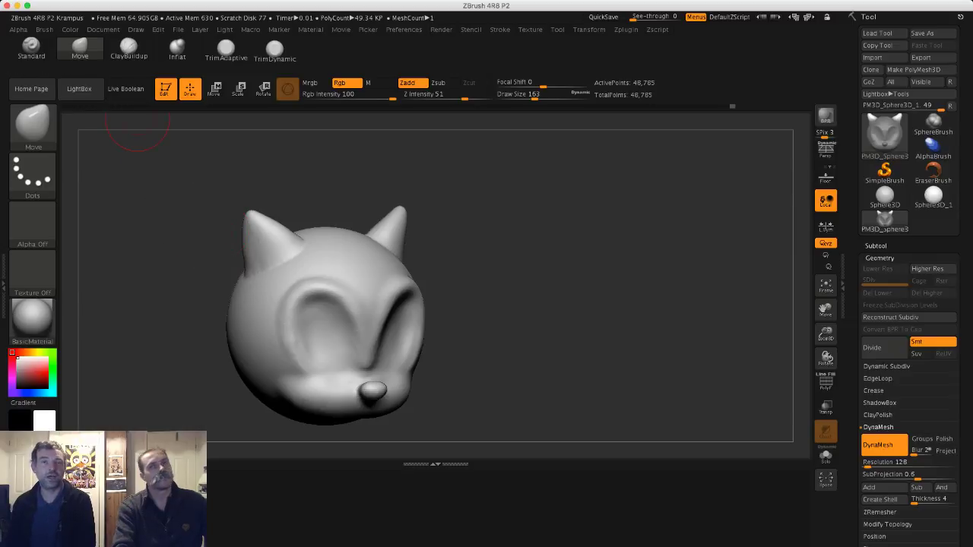
- Mask the inner faces of both ears with MaskPen at draw size 49, and invert the mask
click(128, 47)
key(ctrl)
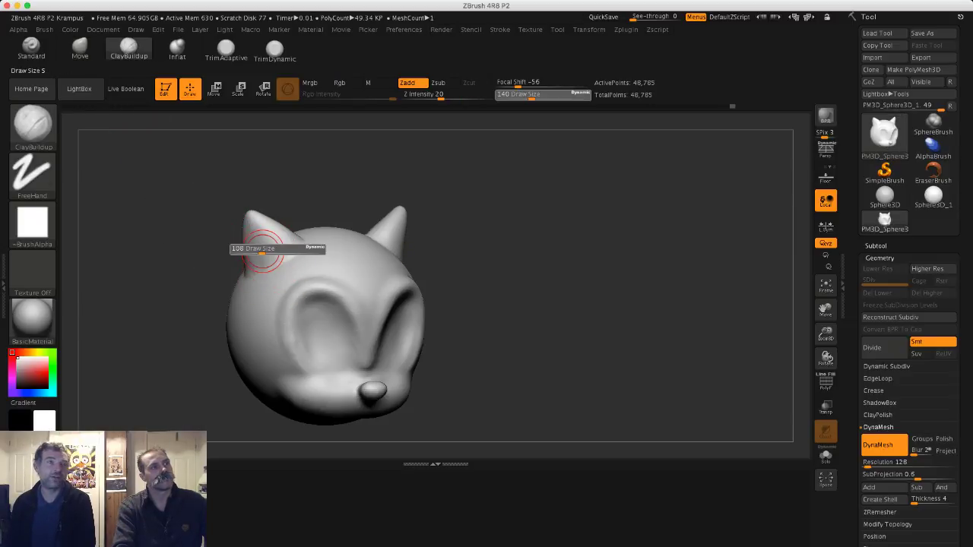
mouse_move(228, 229)
mouse_down()
mouse_move(275, 258)
mouse_move(251, 240)
mouse_up()
key(s)
alt+drag(197, 210, 209, 226)
mouse_move(251, 266)
ctrl+mouse_down()
mouse_move(247, 273)
mouse_move(245, 228)
mouse_move(236, 274)
ctrl+mouse_up()
key(s)
drag(245, 235, 242, 234)
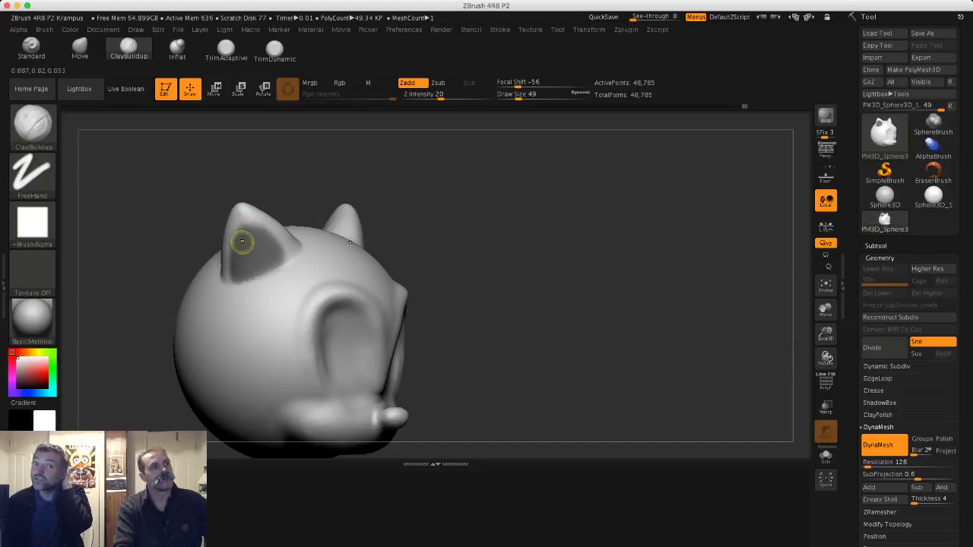
ctrl+drag(239, 271, 237, 273)
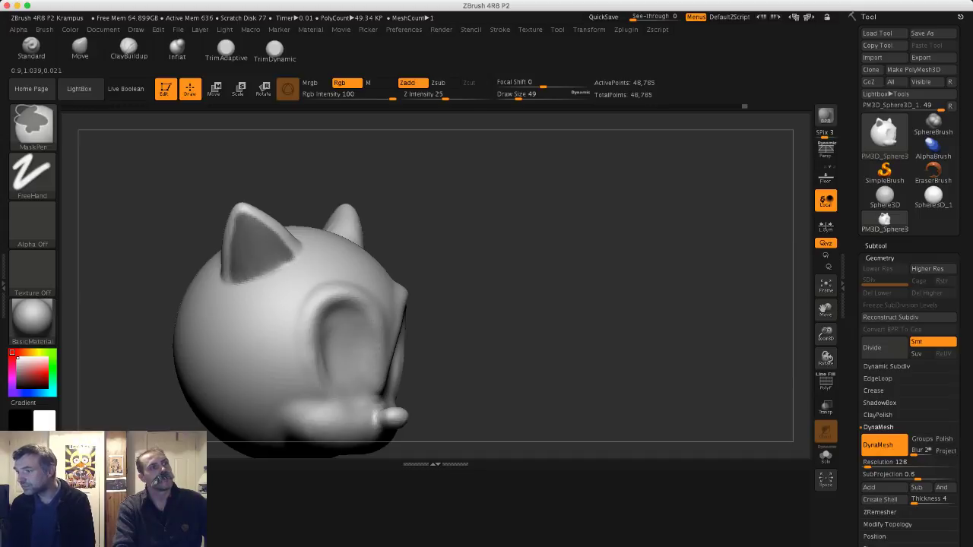
ctrl+click(174, 202)
- Hollow out the unmasked inner ears with the Move brush at draw size 192, and smooth the hollows
alt+drag(198, 213, 136, 205)
alt+drag(144, 209, 164, 241)
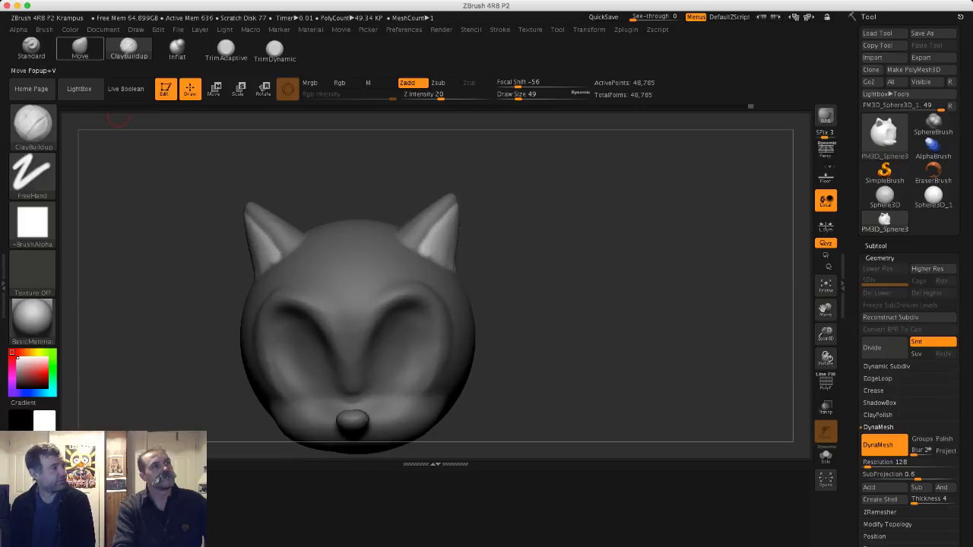
click(79, 49)
drag(259, 247, 272, 243)
mouse_move(192, 228)
mouse_down()
mouse_move(275, 228)
mouse_move(257, 240)
mouse_move(342, 246)
mouse_move(257, 239)
mouse_move(144, 253)
mouse_up()
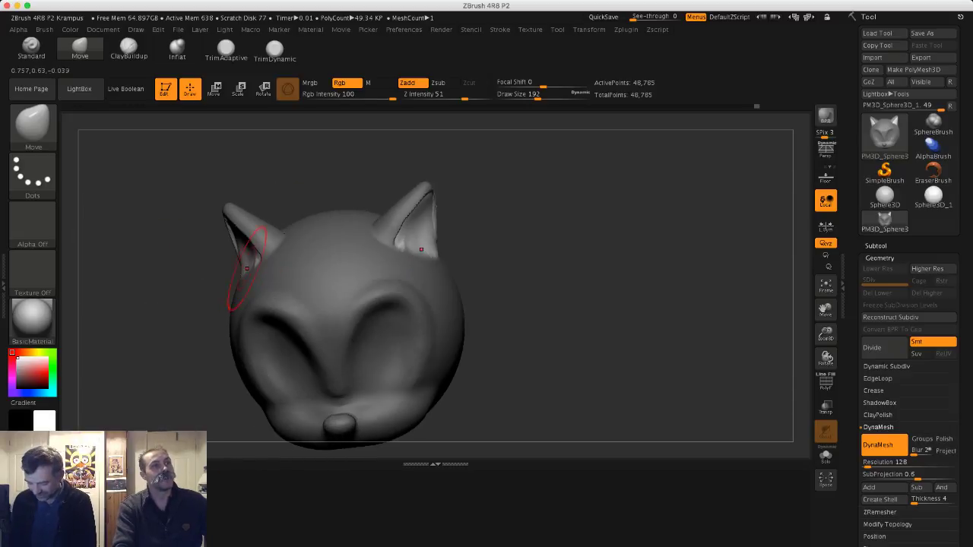
shift+drag(243, 258, 249, 247)
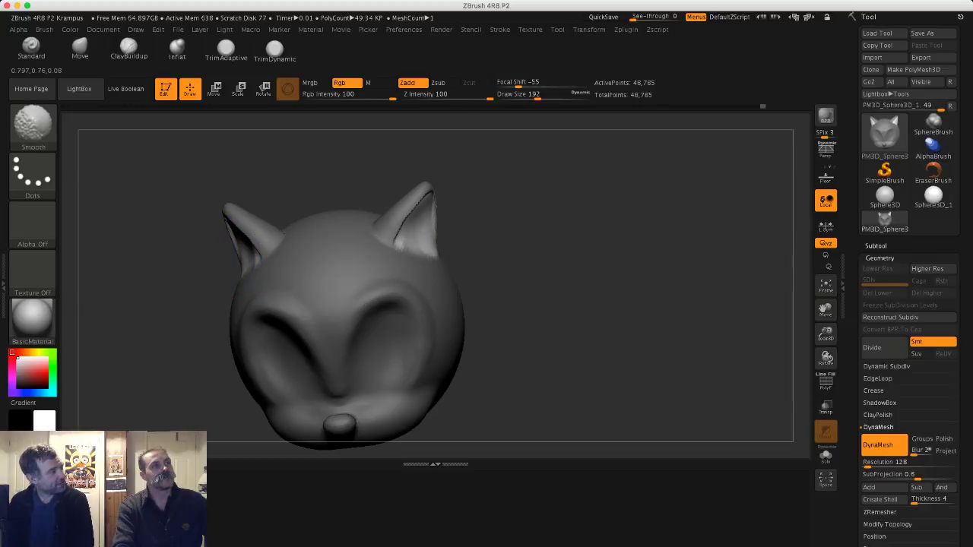
mouse_move(169, 265)
mouse_down()
mouse_move(255, 255)
mouse_move(193, 266)
mouse_move(240, 264)
mouse_up()
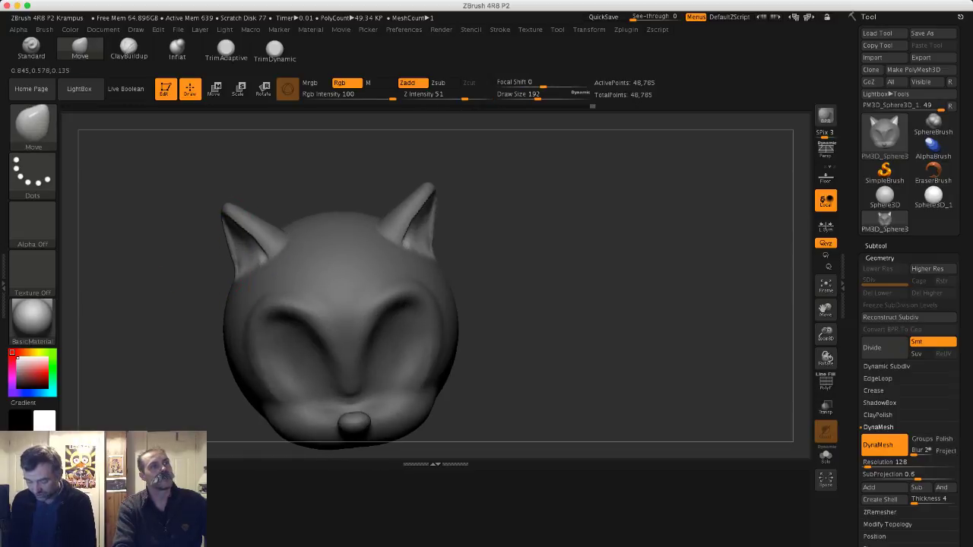
drag(191, 243, 297, 245)
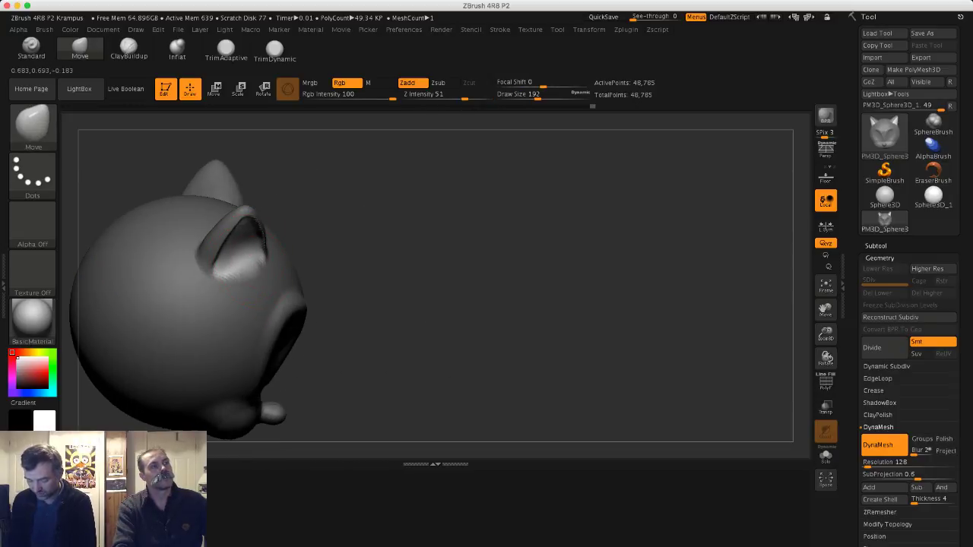
shift+drag(368, 258, 273, 251)
- Clear the mask and remesh the head with DynaMesh to even out the hollowed ears
ctrl+drag(297, 201, 263, 186)
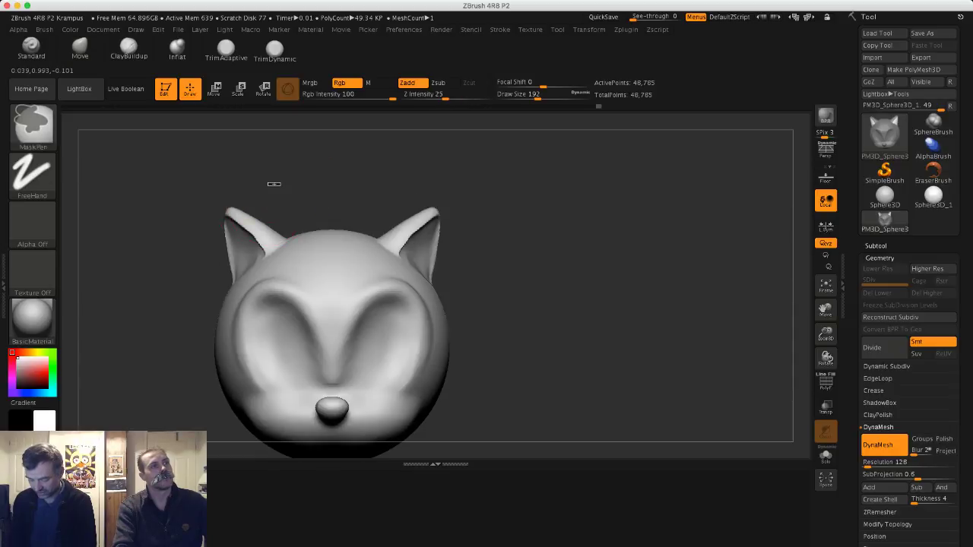
mouse_move(182, 210)
ctrl+mouse_down()
mouse_move(173, 215)
mouse_move(234, 237)
mouse_move(222, 249)
mouse_move(190, 200)
mouse_move(160, 229)
mouse_move(155, 213)
mouse_move(152, 243)
mouse_move(208, 239)
mouse_move(163, 257)
ctrl+mouse_up()
key(s)
click(225, 249)
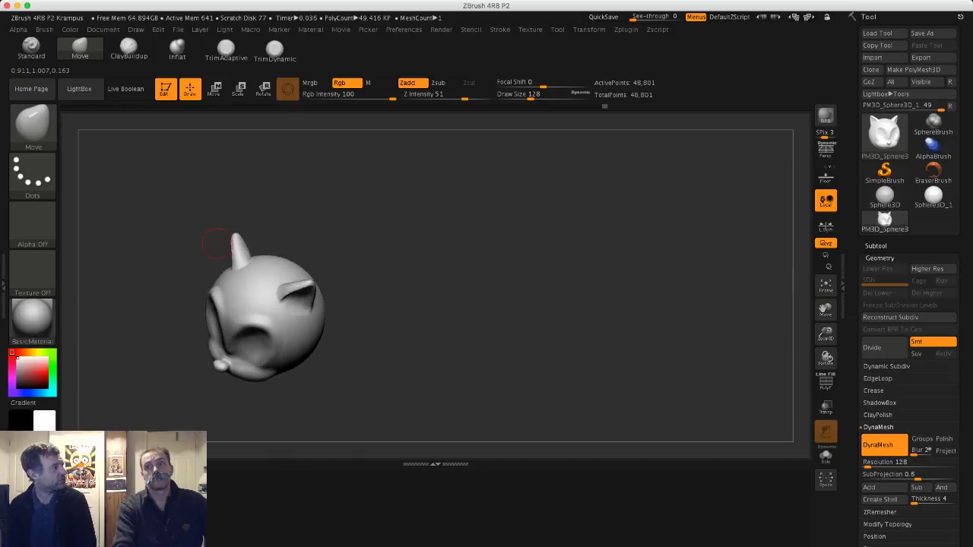
- Mask a broad rounded patch on the crown behind the ears with MaskPen at draw size 90, and invert the mask
drag(233, 212, 183, 269)
key(s)
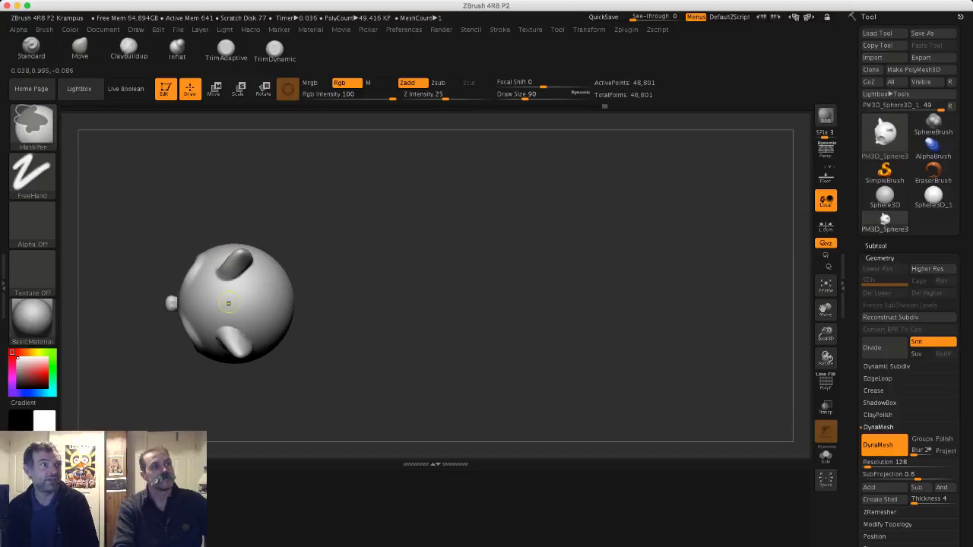
mouse_move(224, 304)
ctrl+mouse_down()
mouse_move(259, 305)
mouse_move(247, 292)
mouse_move(266, 311)
mouse_move(221, 308)
ctrl+mouse_up()
mouse_move(273, 283)
ctrl+mouse_down()
mouse_move(276, 317)
mouse_move(298, 247)
ctrl+mouse_up()
mouse_move(274, 306)
ctrl+mouse_down()
mouse_move(280, 318)
mouse_move(293, 299)
ctrl+mouse_up()
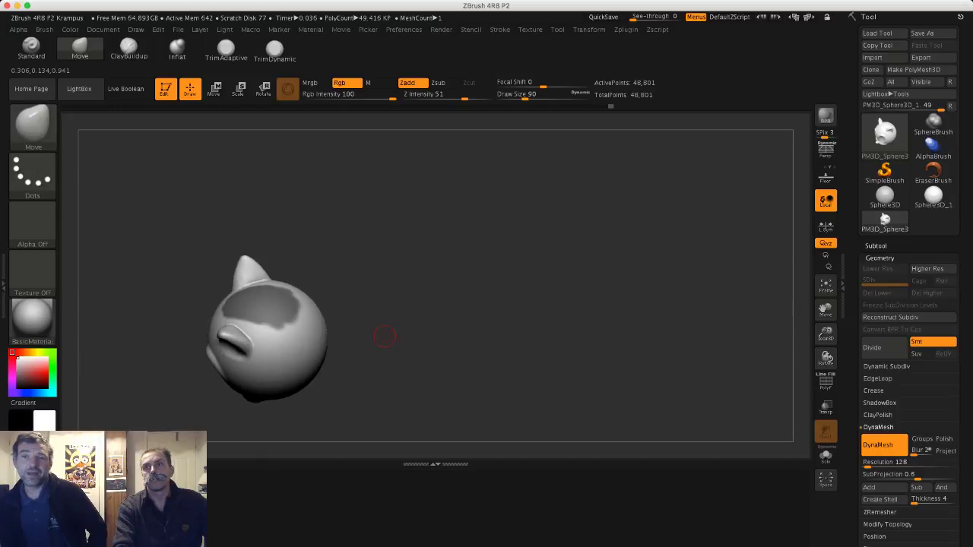
alt+drag(430, 392, 429, 365)
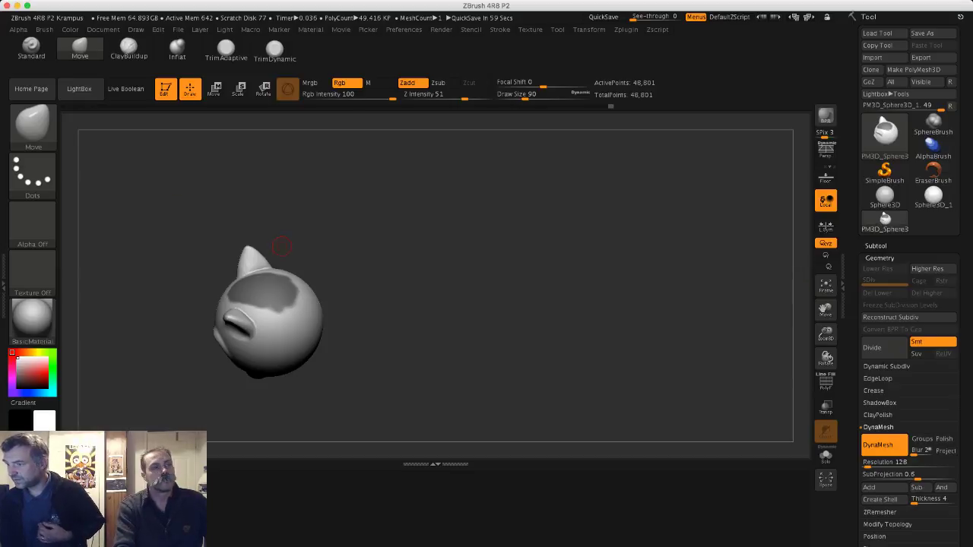
drag(381, 278, 378, 295)
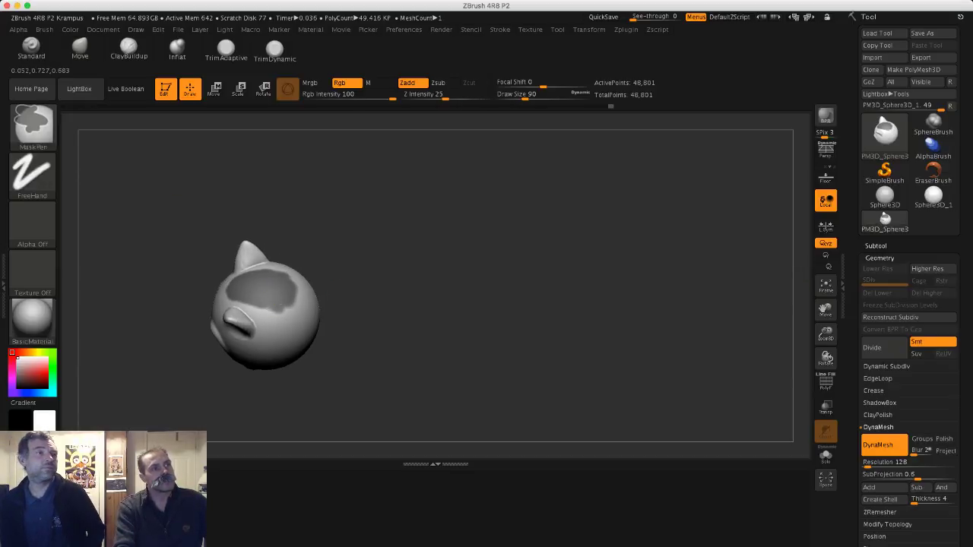
mouse_move(288, 287)
ctrl+mouse_down()
mouse_move(285, 303)
mouse_move(297, 300)
ctrl+mouse_up()
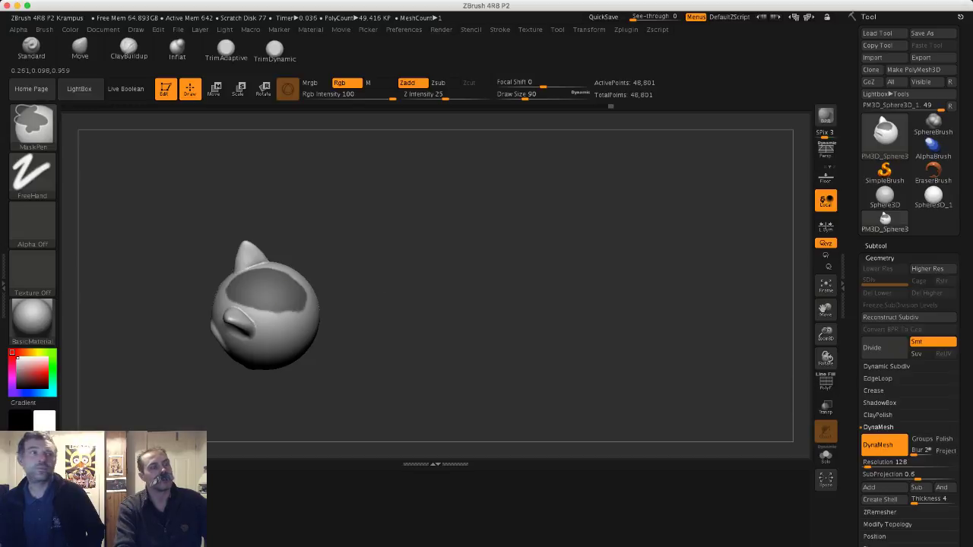
ctrl+click(379, 317)
- Pull the unmasked crown patch backward into a thick curved quill with the Move brush at draw size 460, and smooth it
drag(378, 316, 269, 217)
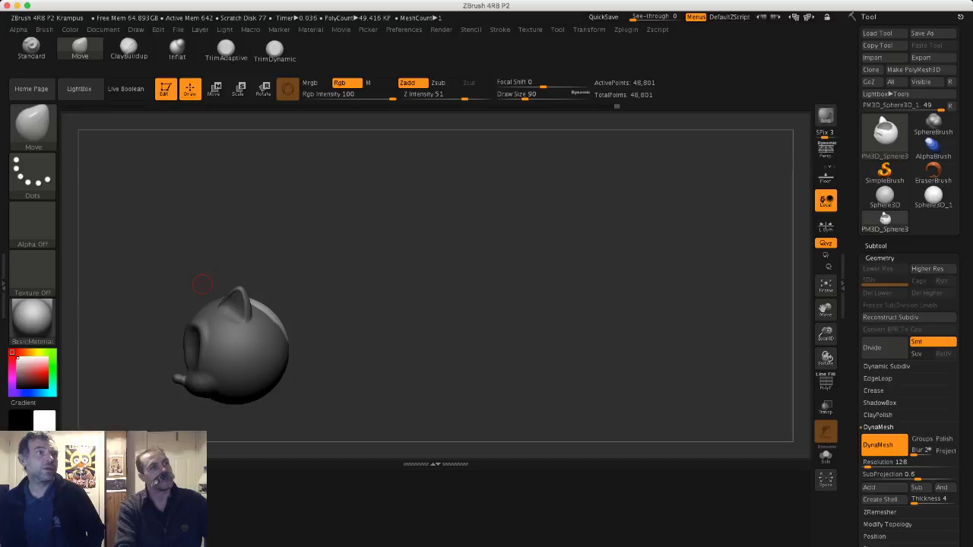
mouse_move(282, 317)
mouse_down()
mouse_move(318, 322)
mouse_move(282, 314)
mouse_move(314, 308)
mouse_move(308, 293)
mouse_move(318, 277)
mouse_move(377, 280)
mouse_move(365, 278)
mouse_up()
key(s)
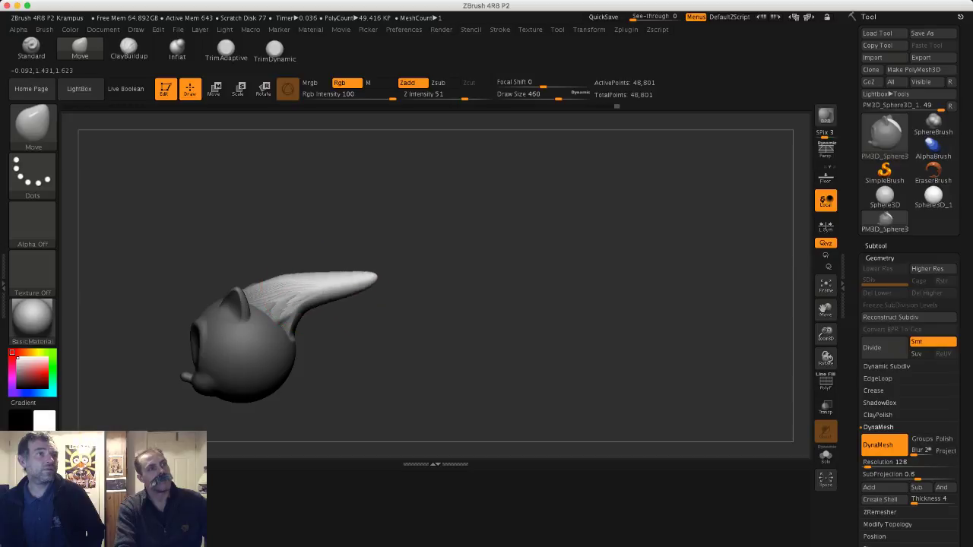
drag(294, 285, 317, 328)
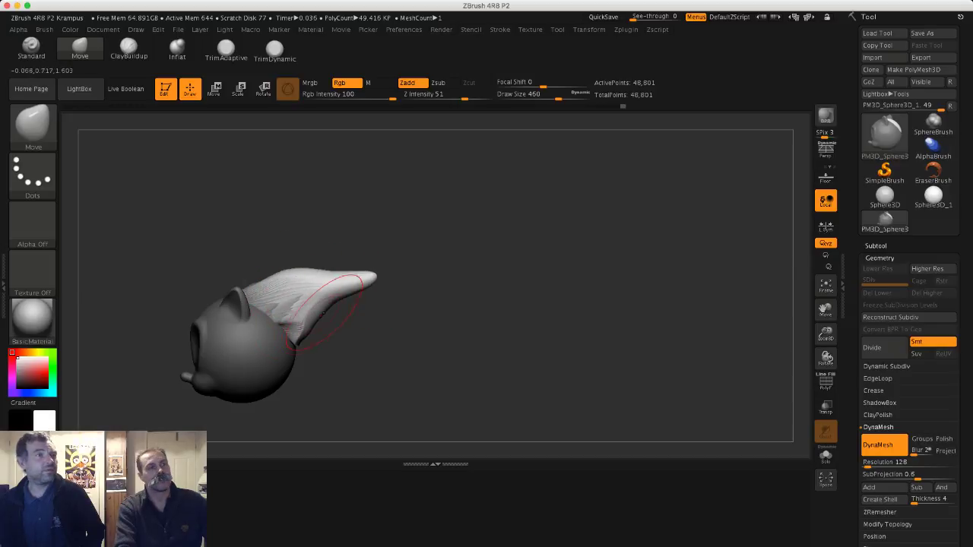
mouse_move(372, 279)
mouse_down()
mouse_move(374, 295)
mouse_move(324, 295)
mouse_move(290, 319)
mouse_move(284, 314)
mouse_up()
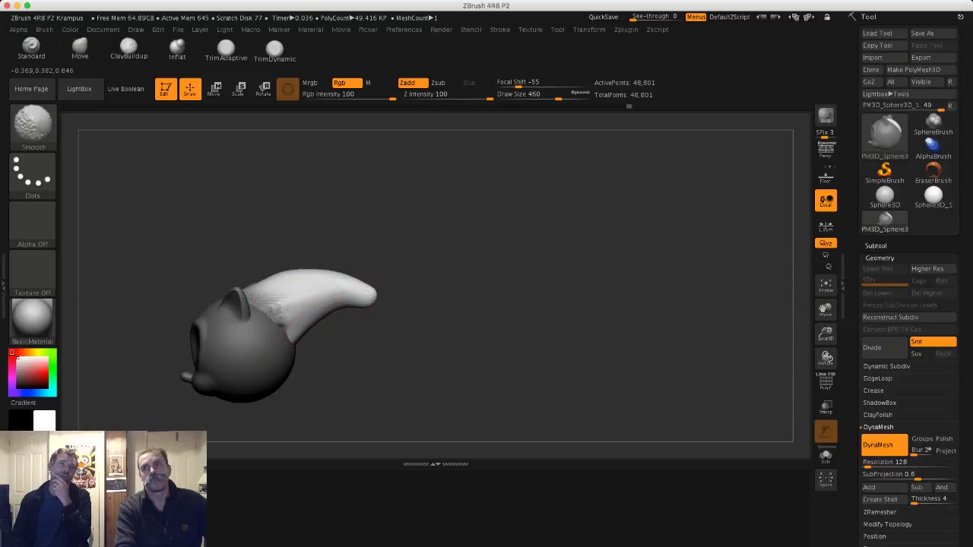
mouse_move(351, 339)
mouse_down()
mouse_move(342, 337)
mouse_move(367, 338)
mouse_up()
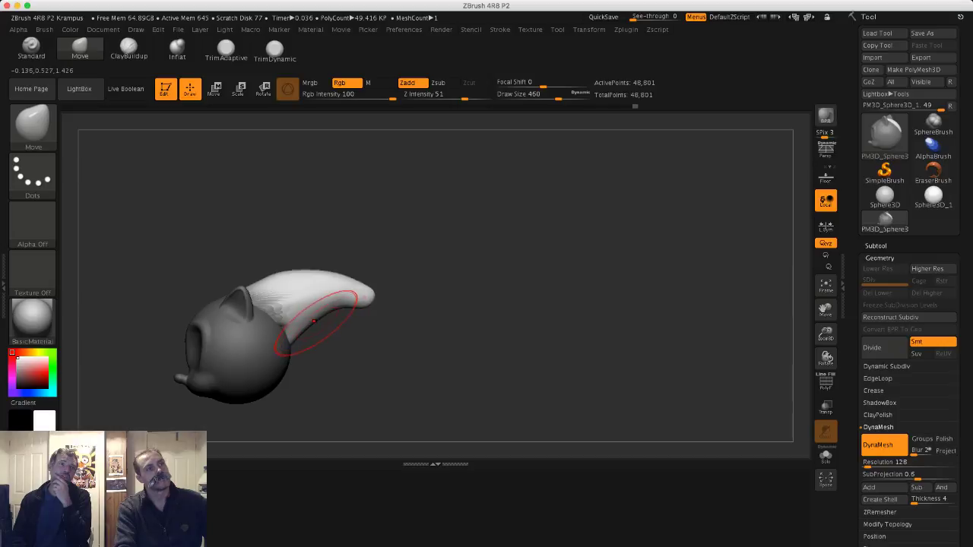
mouse_move(345, 284)
mouse_down()
mouse_move(336, 290)
mouse_move(350, 297)
mouse_up()
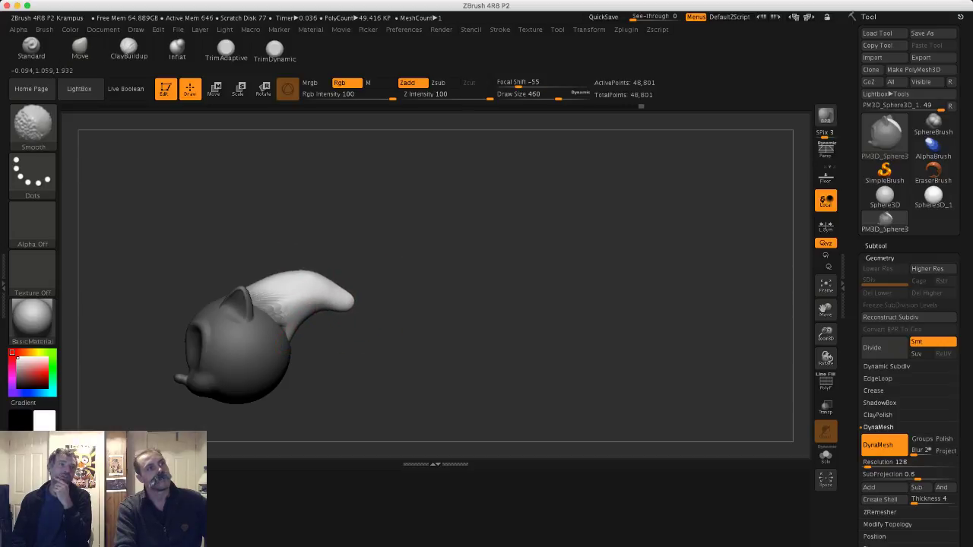
mouse_move(380, 357)
mouse_down()
mouse_move(427, 368)
mouse_move(380, 357)
mouse_up()
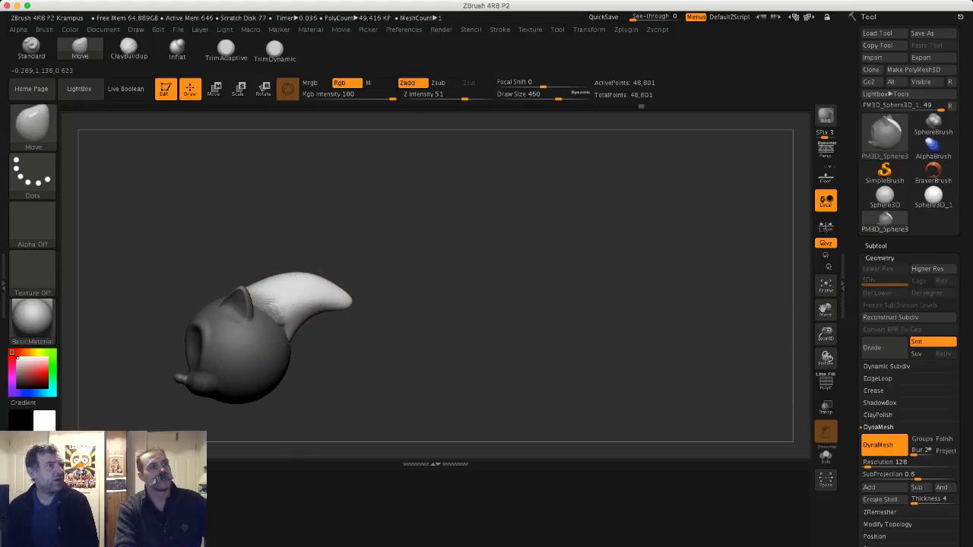
- Clear the mask, remesh the head with DynaMesh, and smooth the join between the quill and the head
mouse_move(212, 233)
mouse_down()
mouse_move(316, 238)
mouse_move(214, 236)
mouse_move(210, 225)
mouse_move(130, 234)
mouse_move(137, 266)
mouse_up()
key(s)
drag(291, 327, 279, 327)
ctrl+drag(369, 370, 371, 387)
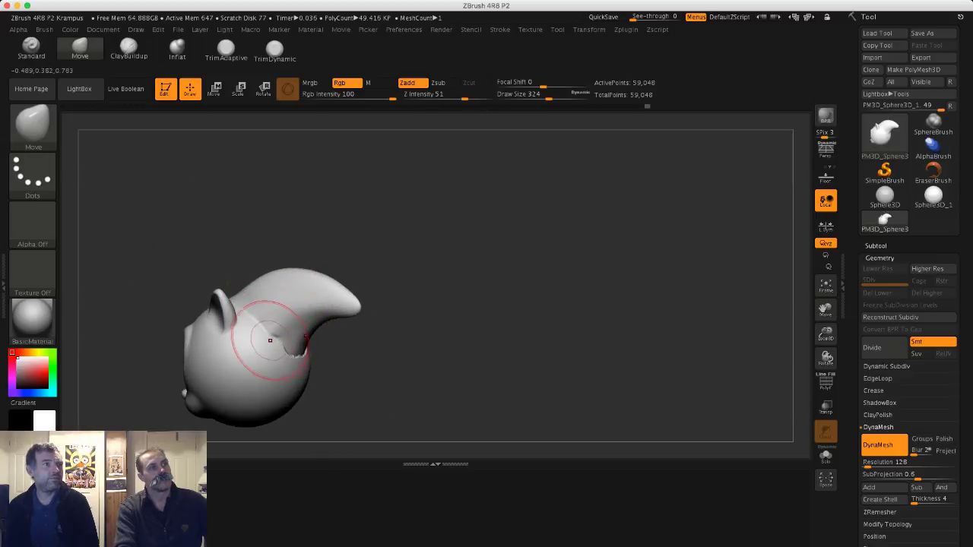
shift+drag(259, 298, 252, 304)
- Mask a patch on the back of the head below the quill with MaskPen at draw size 187, and invert the mask
mouse_move(163, 254)
mouse_down()
mouse_move(256, 272)
mouse_move(167, 277)
mouse_move(358, 356)
mouse_move(374, 341)
mouse_move(351, 348)
mouse_up()
key(s)
click(353, 343)
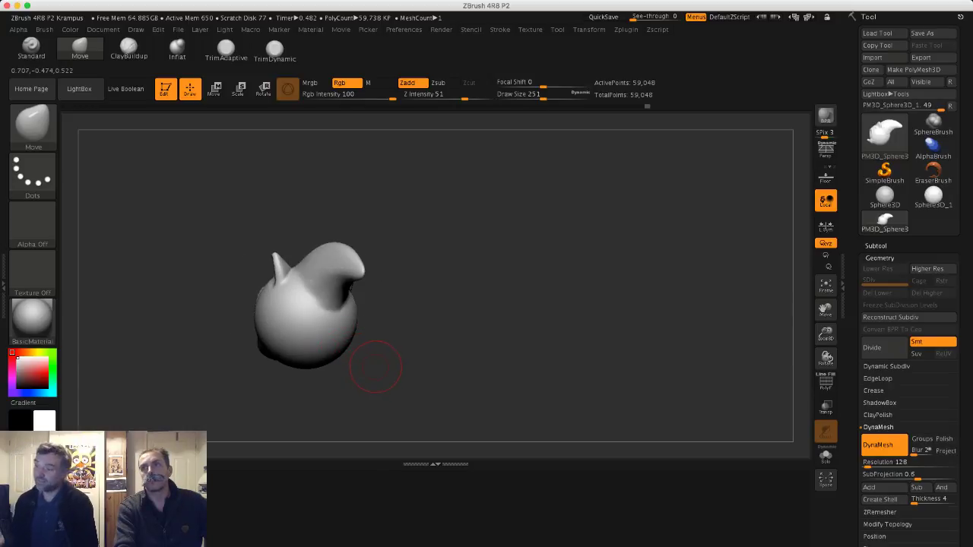
alt+drag(378, 366, 382, 353)
key(s)
click(326, 305)
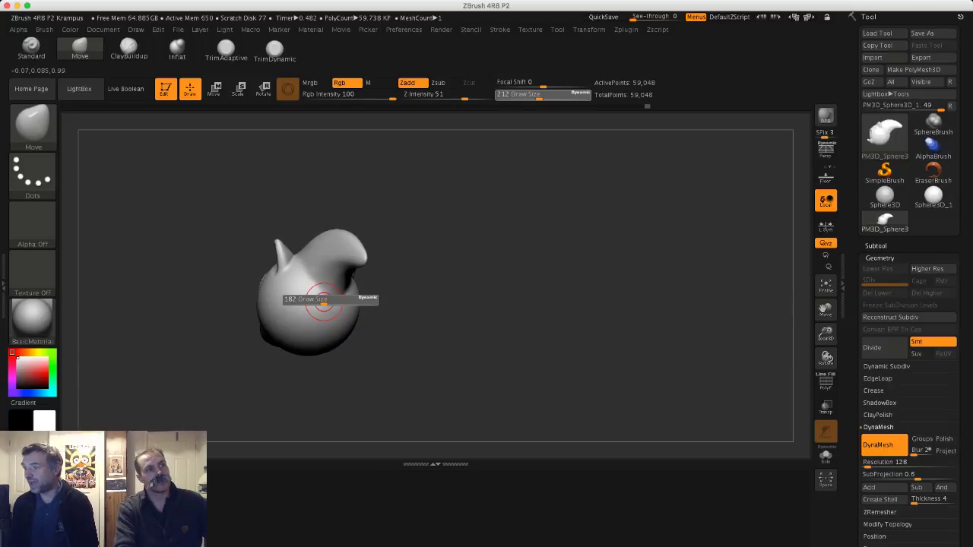
ctrl+drag(334, 295, 332, 310)
mouse_move(399, 326)
mouse_down()
mouse_move(346, 314)
mouse_move(327, 319)
mouse_move(328, 338)
mouse_up()
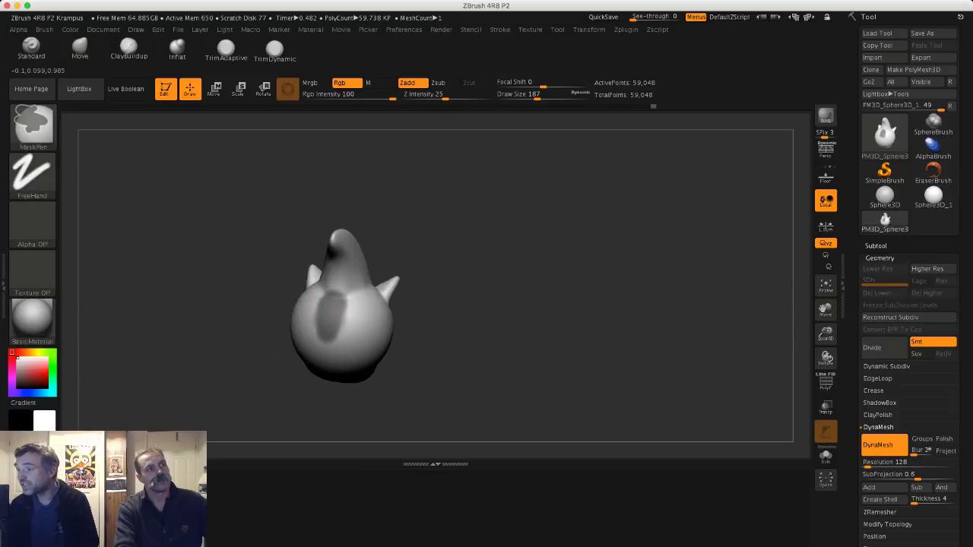
mouse_move(267, 287)
mouse_down()
mouse_move(346, 286)
mouse_move(273, 297)
mouse_up()
ctrl+drag(333, 297, 330, 334)
mouse_move(428, 357)
mouse_down()
mouse_move(456, 326)
mouse_move(420, 327)
mouse_move(446, 322)
mouse_move(411, 309)
mouse_up()
- Pull the unmasked rear patch out into a second quill with the Move brush at draw size 492, and smooth it
key(s)
drag(335, 268, 358, 268)
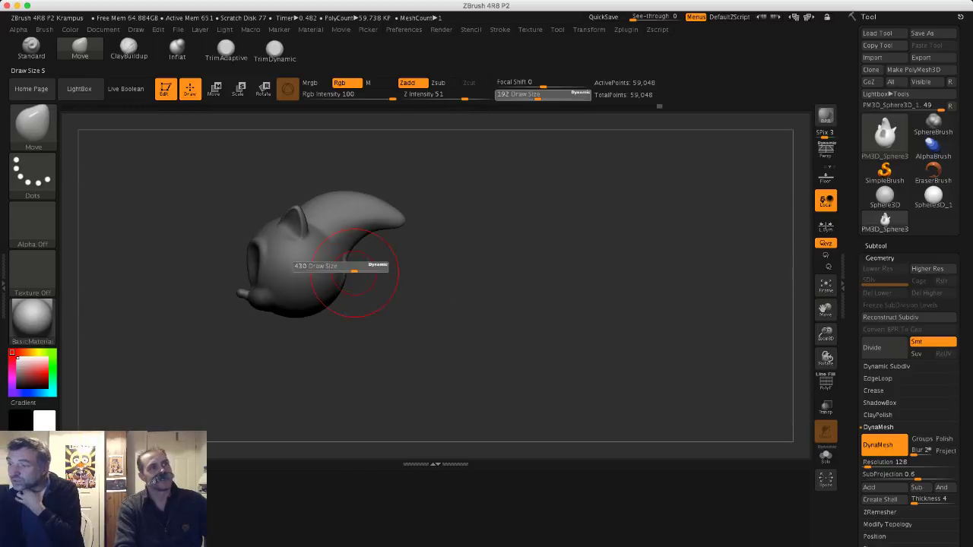
mouse_move(388, 304)
mouse_down()
mouse_move(427, 313)
mouse_move(378, 307)
mouse_up()
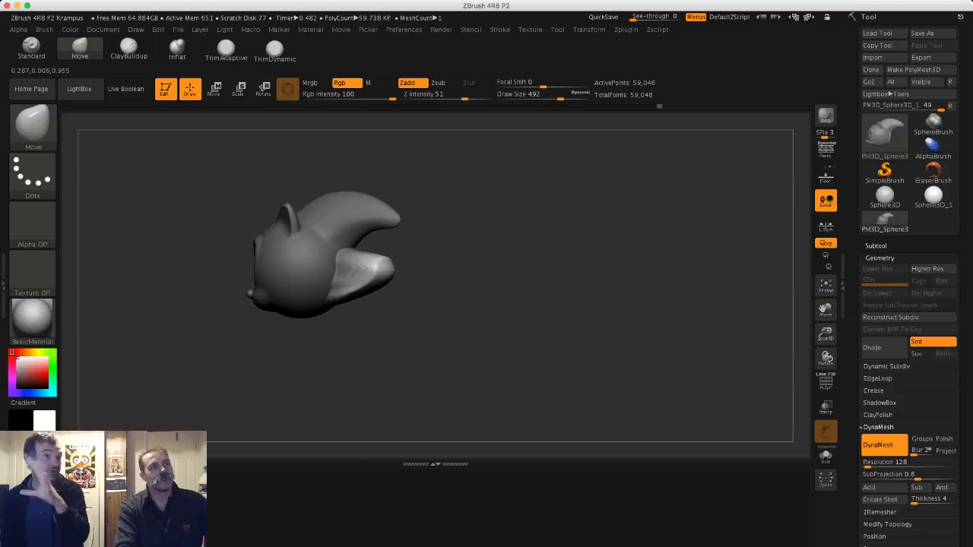
drag(381, 269, 408, 289)
mouse_move(365, 301)
mouse_down()
mouse_move(363, 292)
mouse_move(401, 269)
mouse_up()
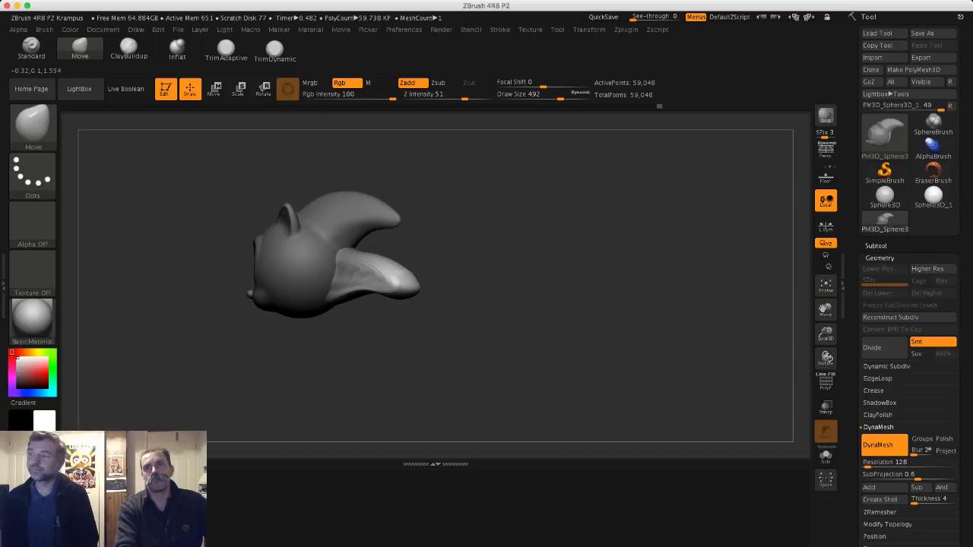
mouse_move(361, 324)
mouse_down()
mouse_move(417, 326)
mouse_move(362, 319)
mouse_up()
mouse_move(374, 286)
shift+mouse_down()
mouse_move(406, 270)
mouse_move(397, 283)
shift+mouse_up()
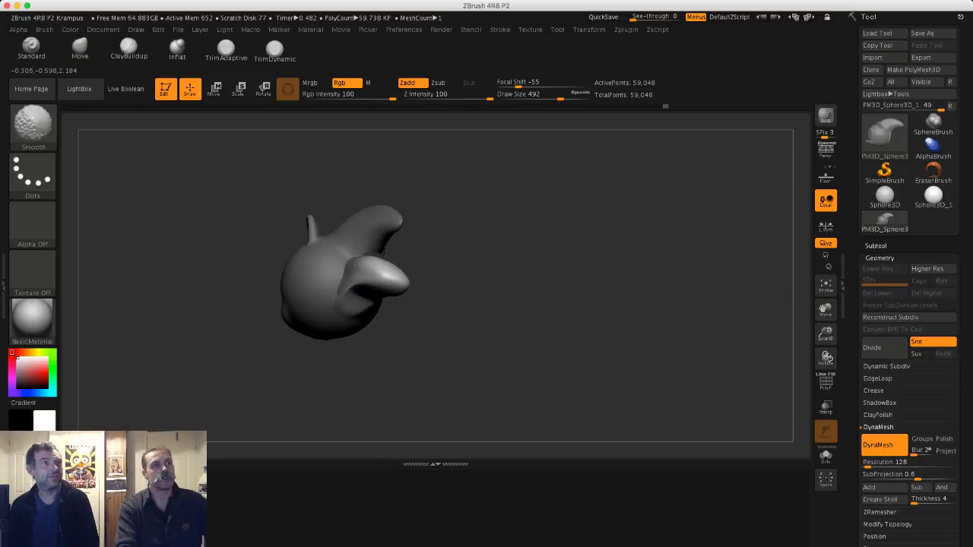
- Smooth the lower quill and refine its curve with the Move brush at draw sizes 517 and 415
drag(381, 334, 435, 325)
mouse_move(322, 270)
shift+mouse_down()
mouse_move(343, 267)
mouse_move(350, 245)
shift+mouse_up()
key(s)
drag(350, 246, 351, 244)
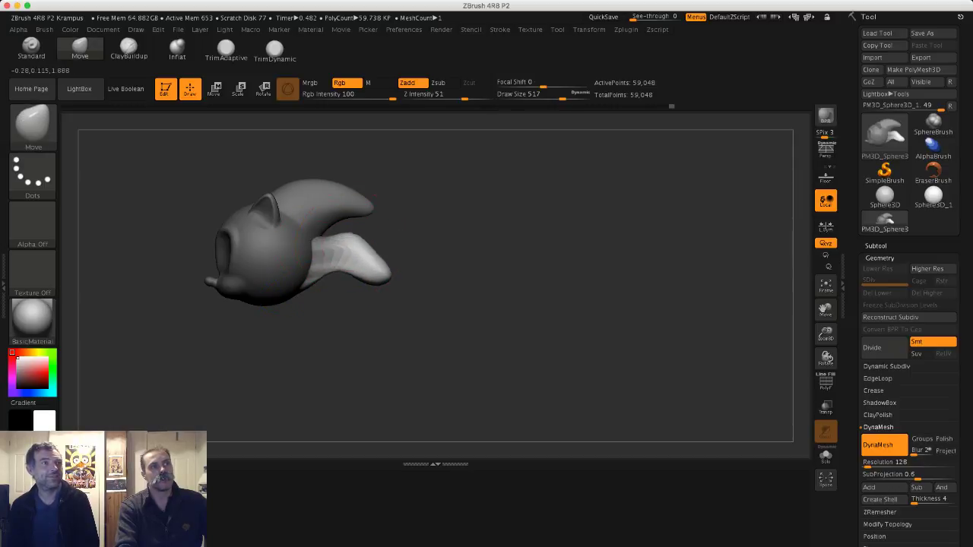
key(bracketleft)
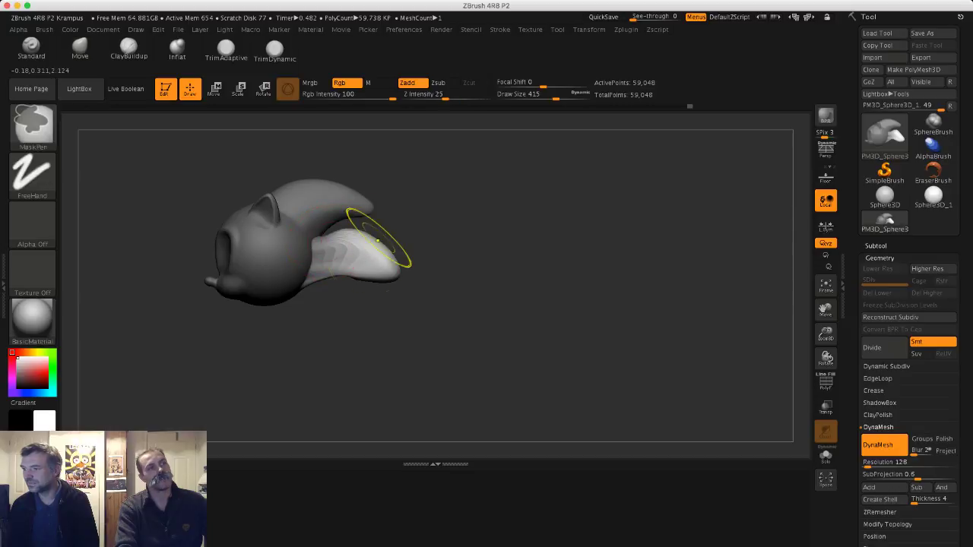
- Clear the mask, remesh with DynaMesh, and smooth the lower quill's base down to draw size 262
mouse_move(413, 261)
ctrl+mouse_down()
mouse_move(402, 282)
mouse_move(416, 318)
ctrl+mouse_up()
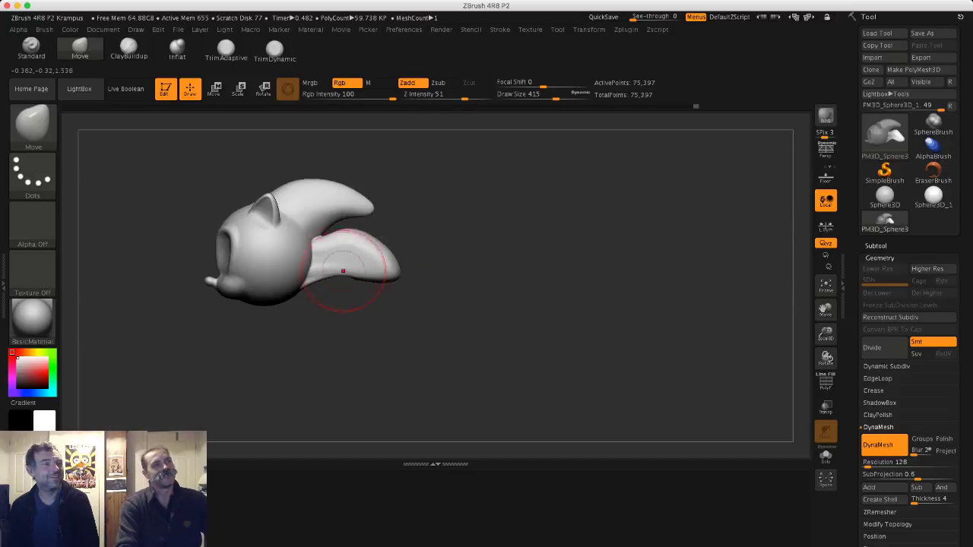
shift+drag(333, 266, 316, 226)
key(s)
key(s)
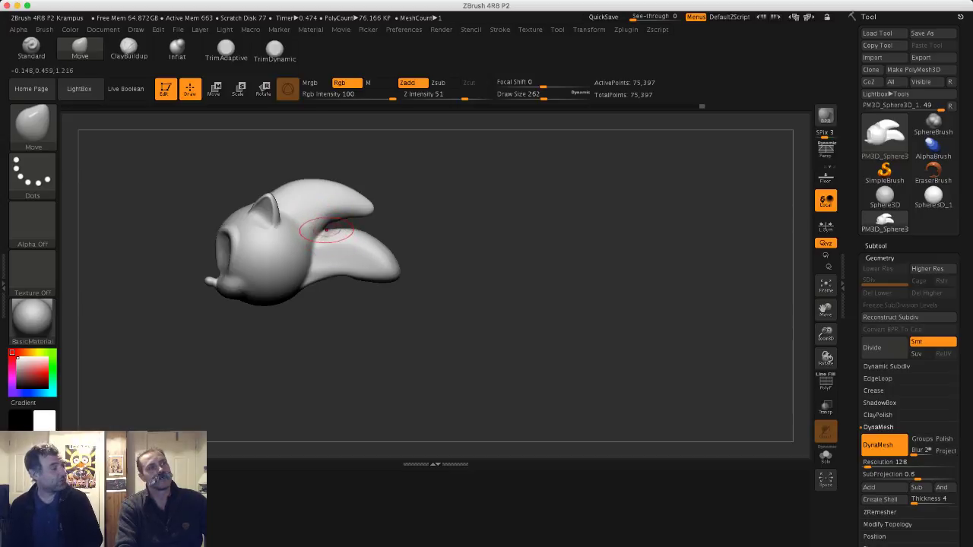
shift+drag(326, 230, 322, 231)
mouse_move(449, 273)
mouse_down()
mouse_move(388, 277)
mouse_move(362, 265)
mouse_up()
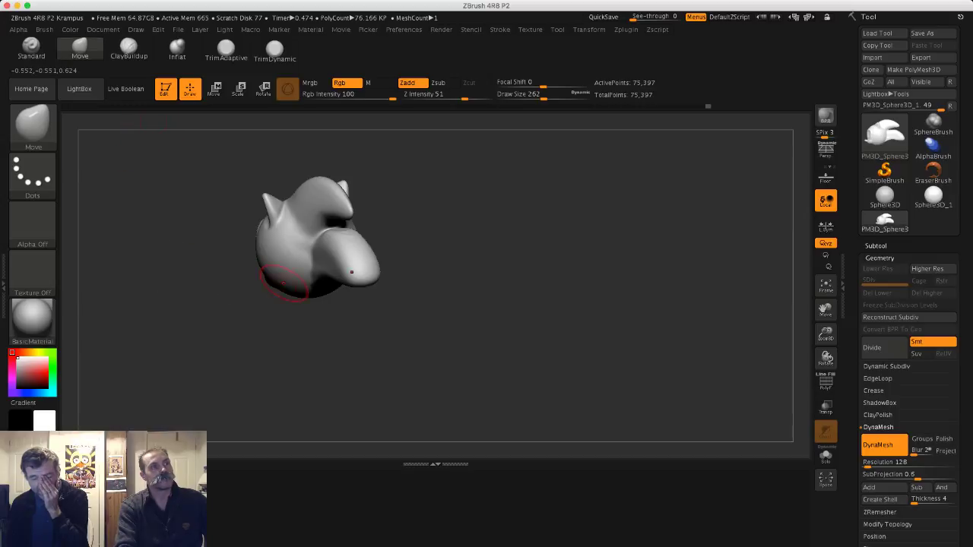
- Bend and narrow the lower quill's tip with the Move brush at draw size 358, and smooth it
key(s)
mouse_move(337, 266)
mouse_down()
mouse_move(361, 266)
mouse_move(361, 280)
mouse_up()
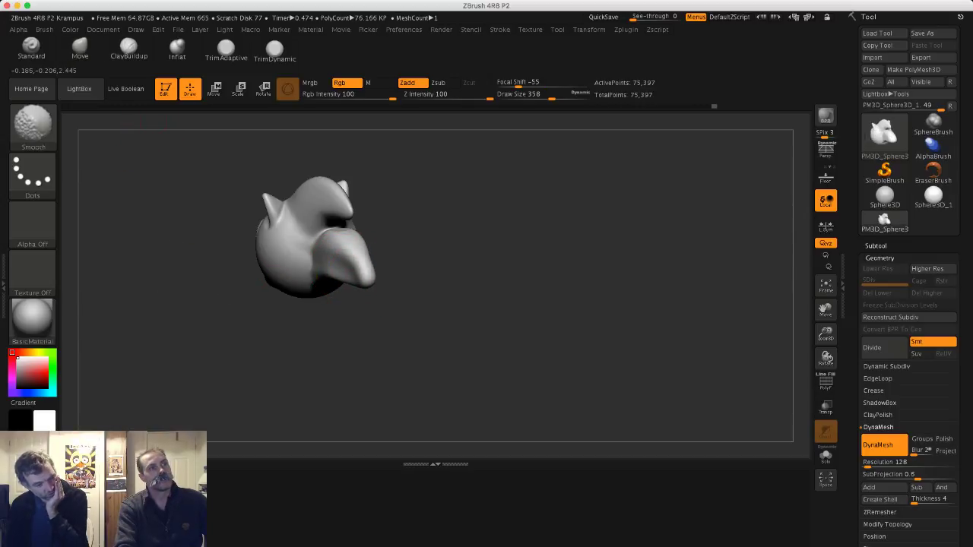
key(shift)
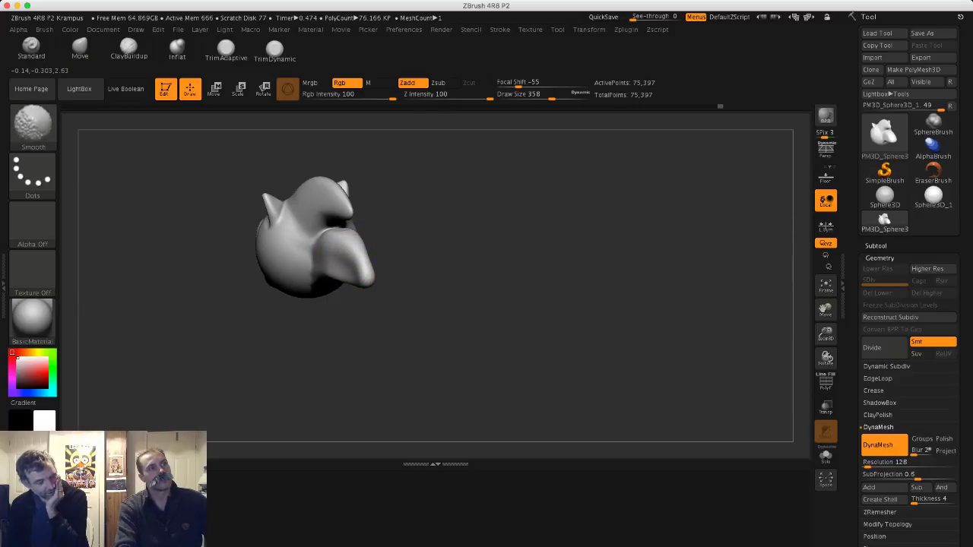
key(shift)
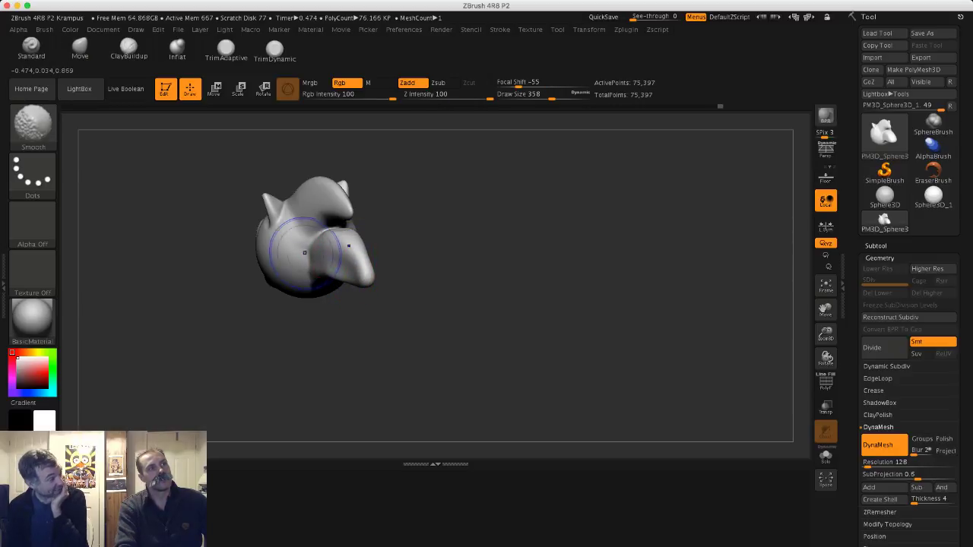
drag(234, 275, 330, 257)
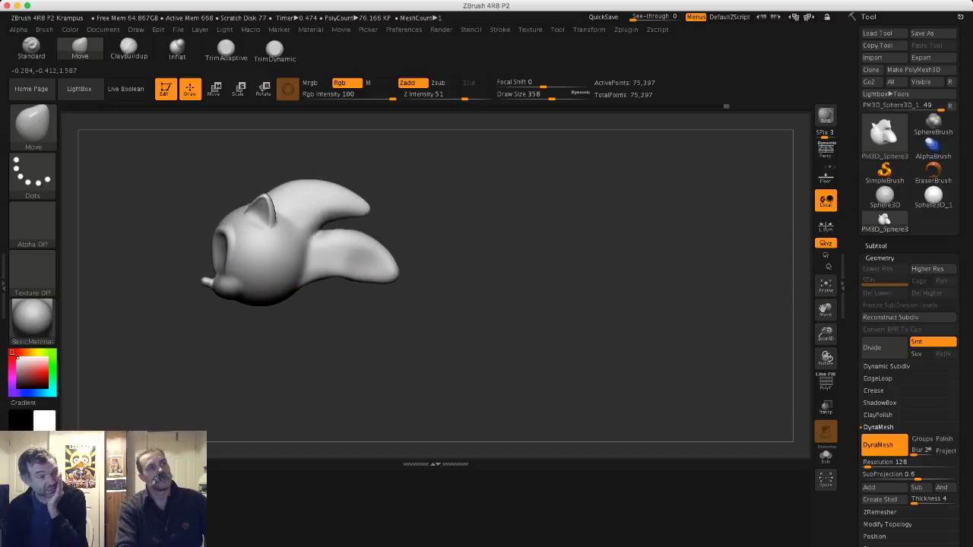
- Push the lower quill's tip inward with the Move brush at draw sizes 468 and 393, and smooth it
key(bracketright)
key(bracketright)
key(bracketright)
key(bracketright)
key(bracketright)
key(bracketright)
key(bracketright)
key(bracketright)
key(bracketright)
key(bracketright)
key(bracketright)
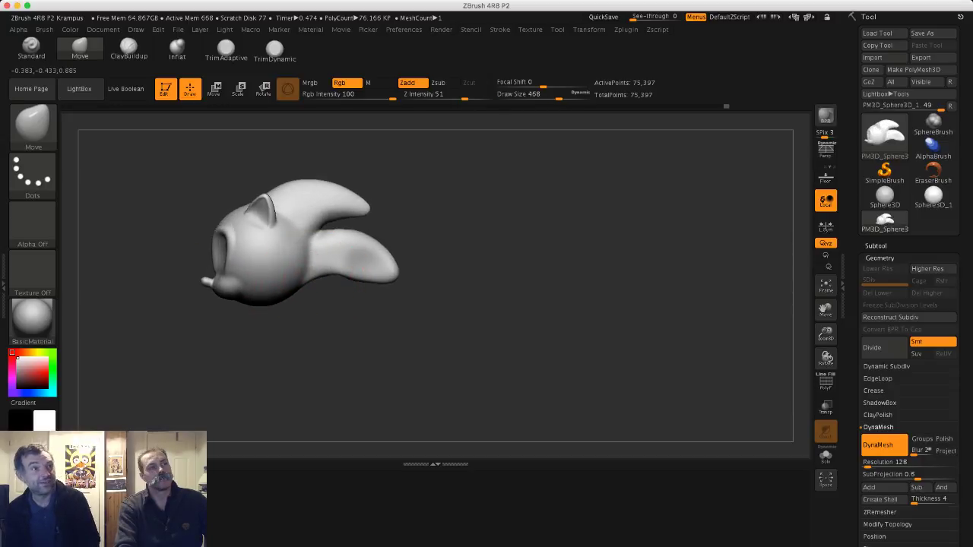
key(bracketleft)
key(bracketleft)
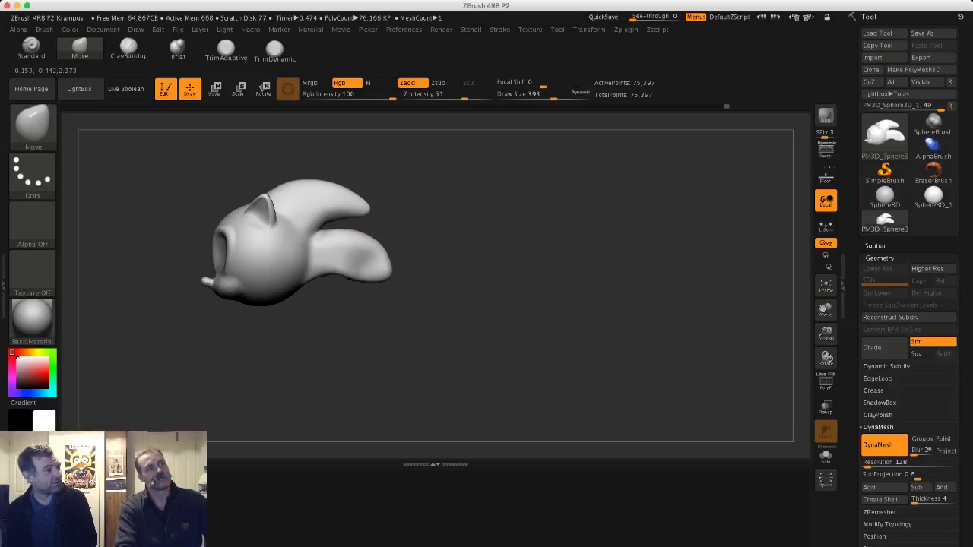
key(shift)
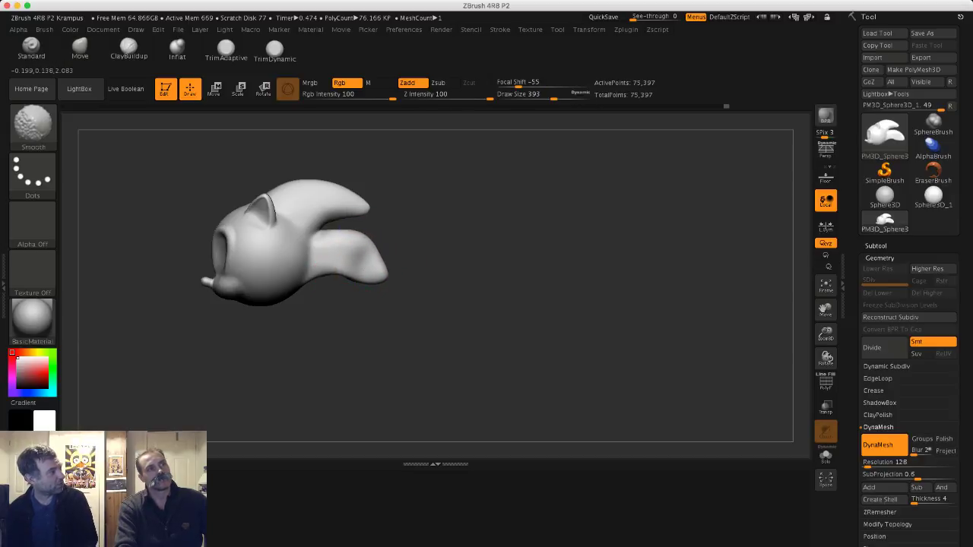
- Refine the lower quill's tip and underside curve with the Move brush at draw size 351, smoothing between strokes
drag(457, 312, 395, 350)
key(s)
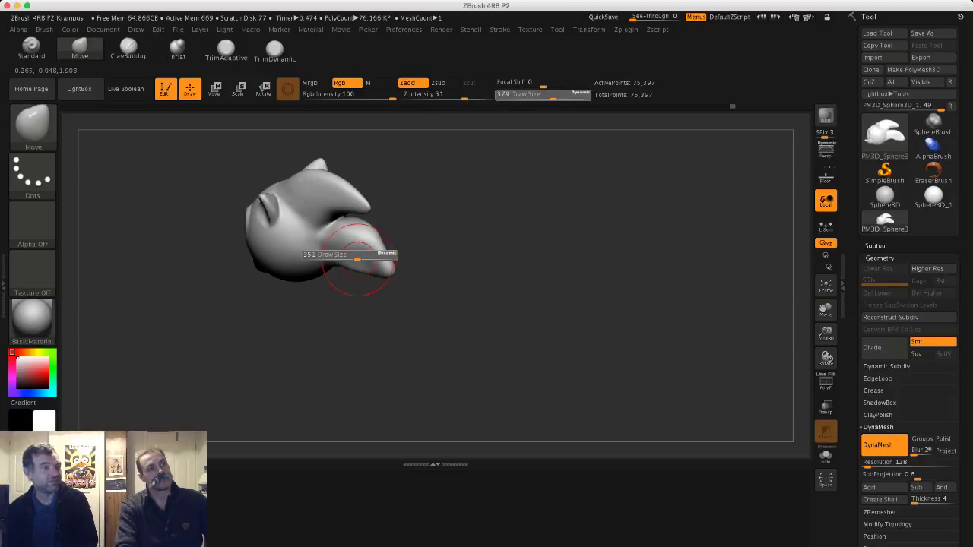
drag(358, 255, 355, 256)
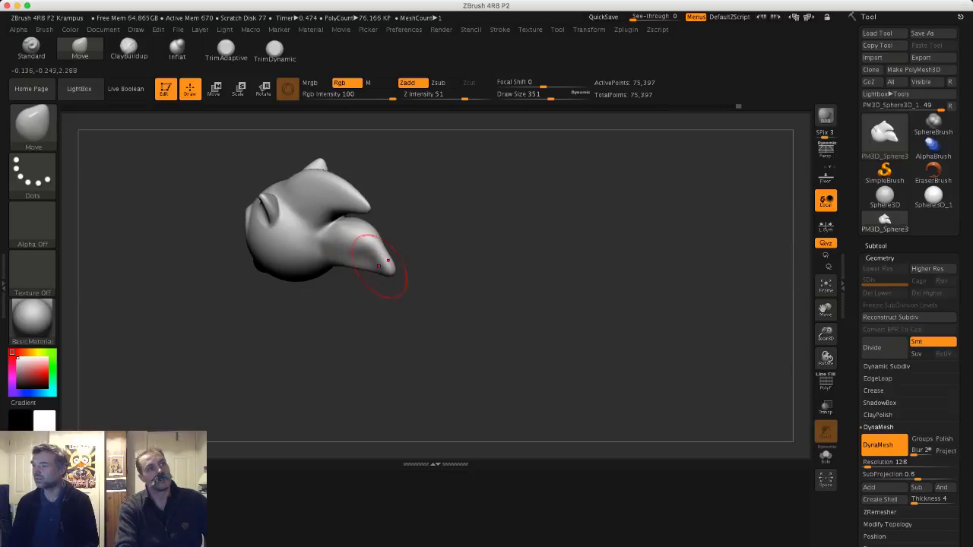
key(shift)
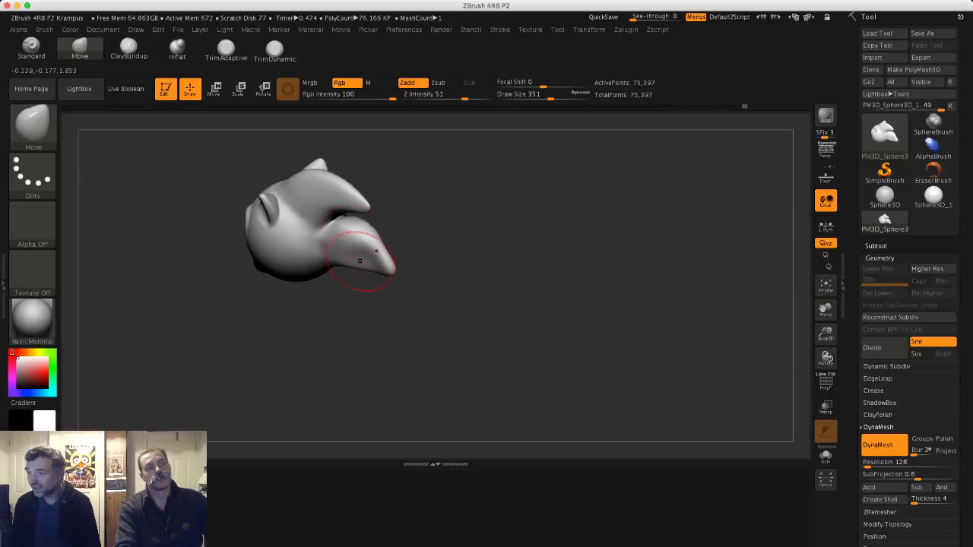
mouse_move(361, 324)
mouse_down()
mouse_move(393, 296)
mouse_move(411, 296)
mouse_up()
key(shift)
key(shift)
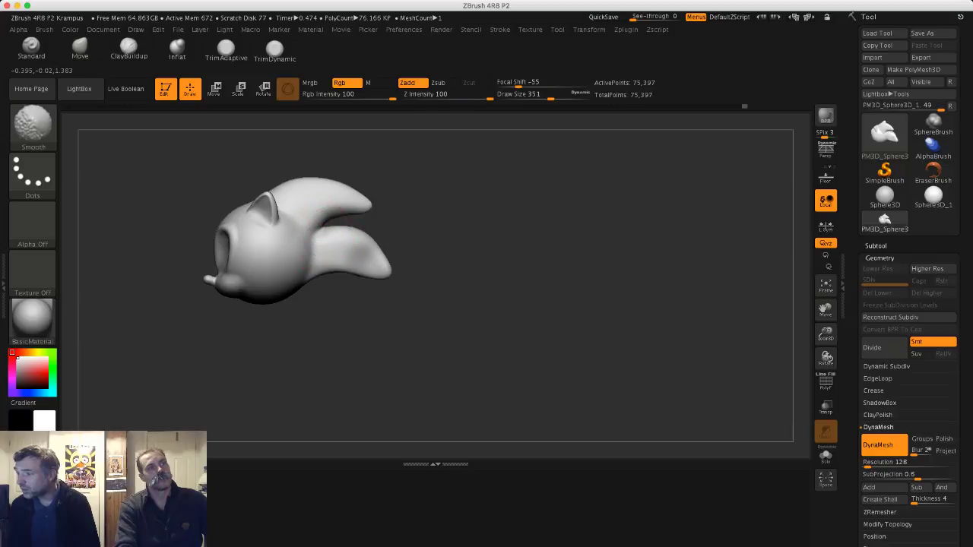
drag(347, 276, 353, 269)
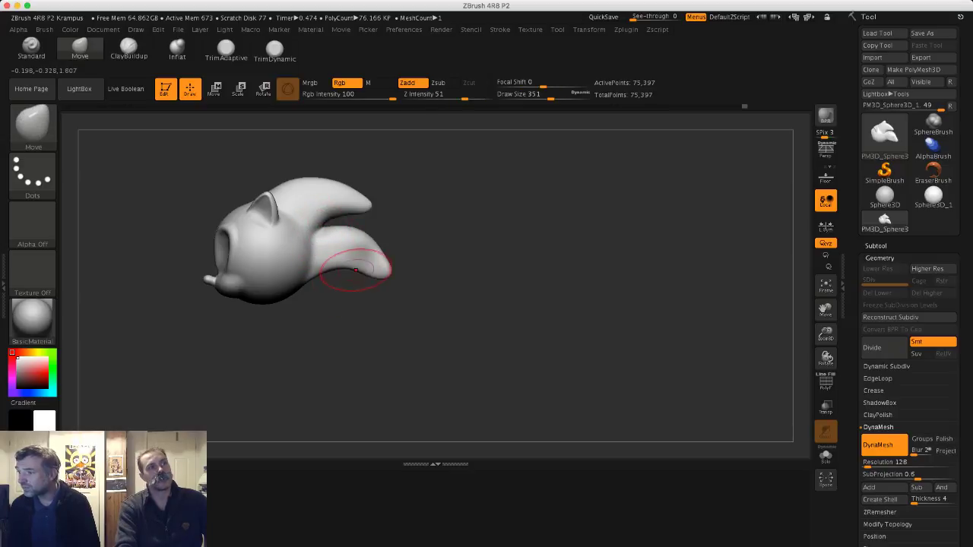
- Even out the lower quill's surface with Move and Smooth at draw sizes 430 and 286
key(bracketright)
key(bracketright)
key(shift)
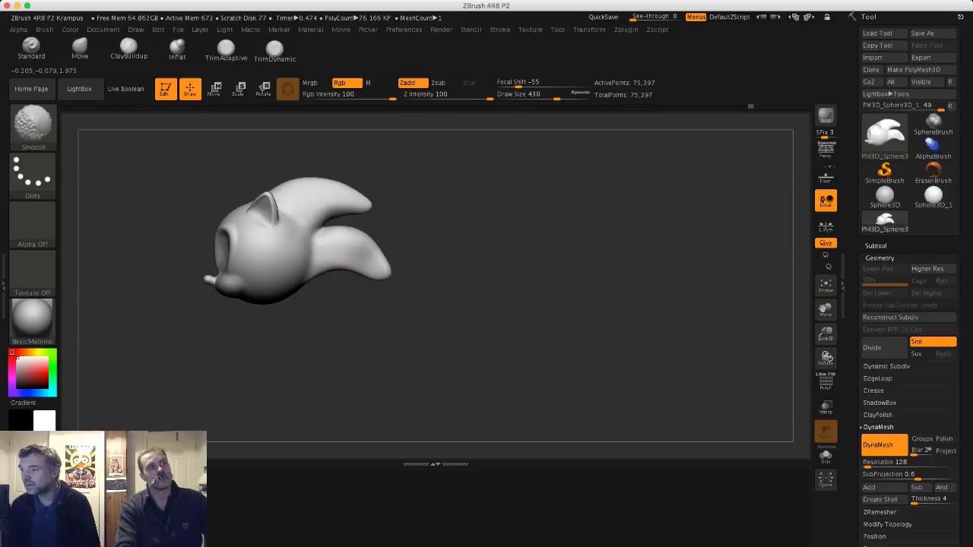
key(s)
drag(372, 256, 371, 251)
key(s)
key(shift)
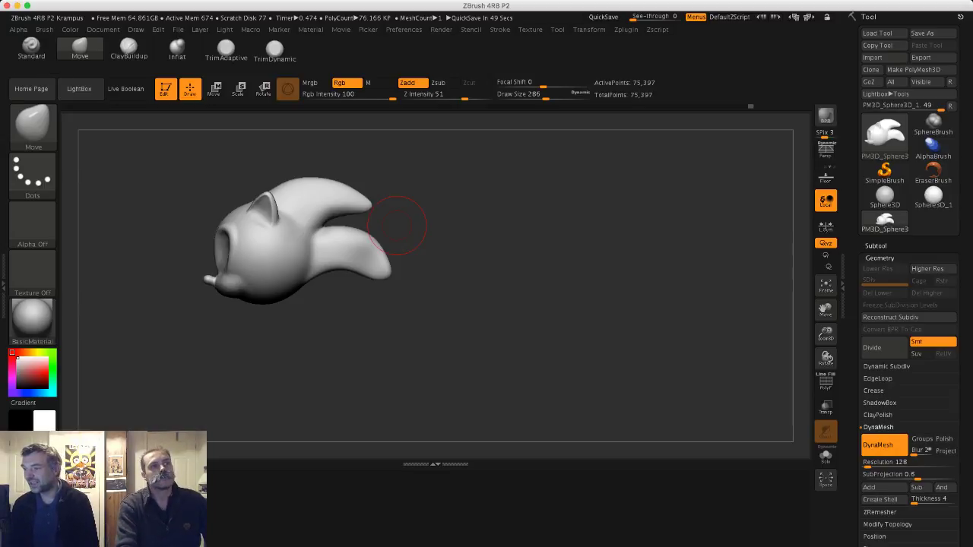
drag(474, 261, 391, 259)
key(shift)
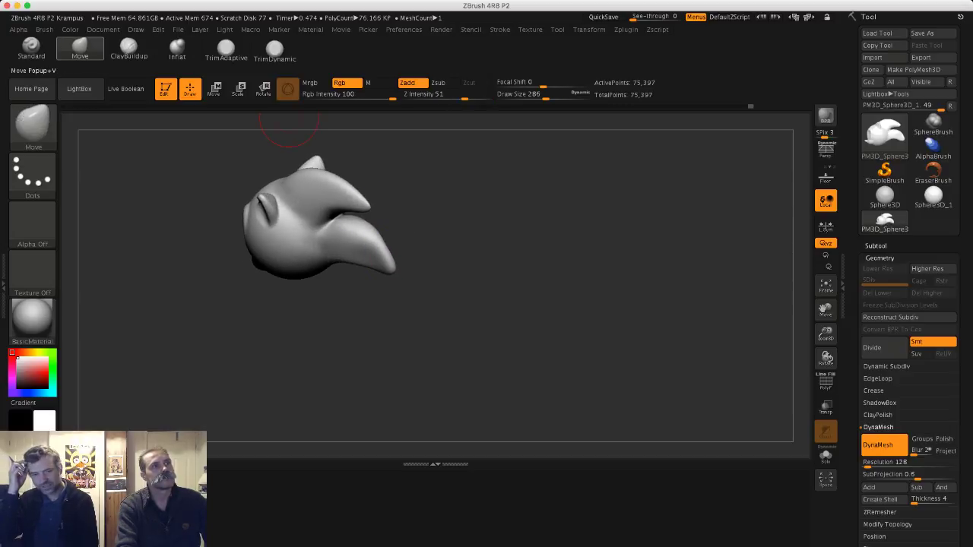
shift+drag(361, 234, 374, 243)
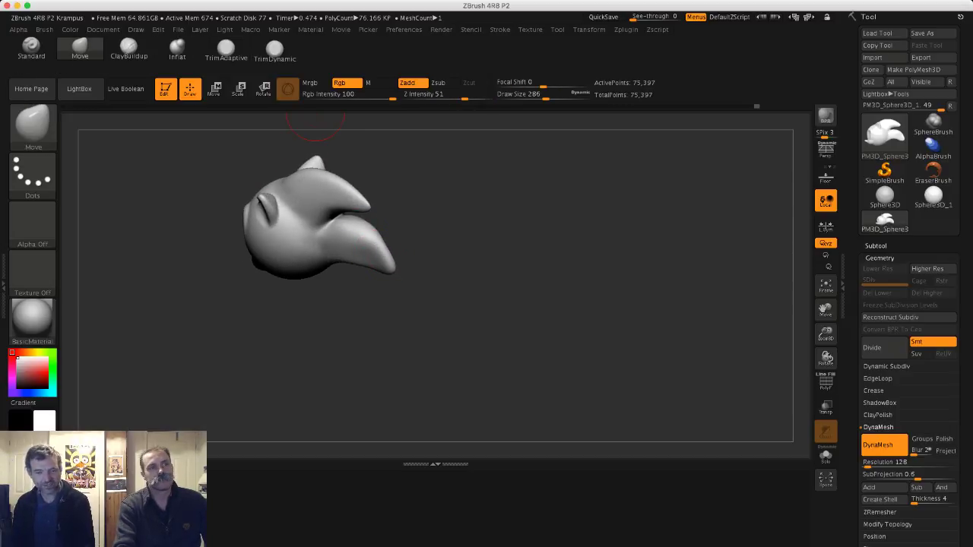
- Sharpen the lower quill's edge and tip, and the upper quill's ridge, with the Pinch brush at draw size 286
key(b)
key(p)
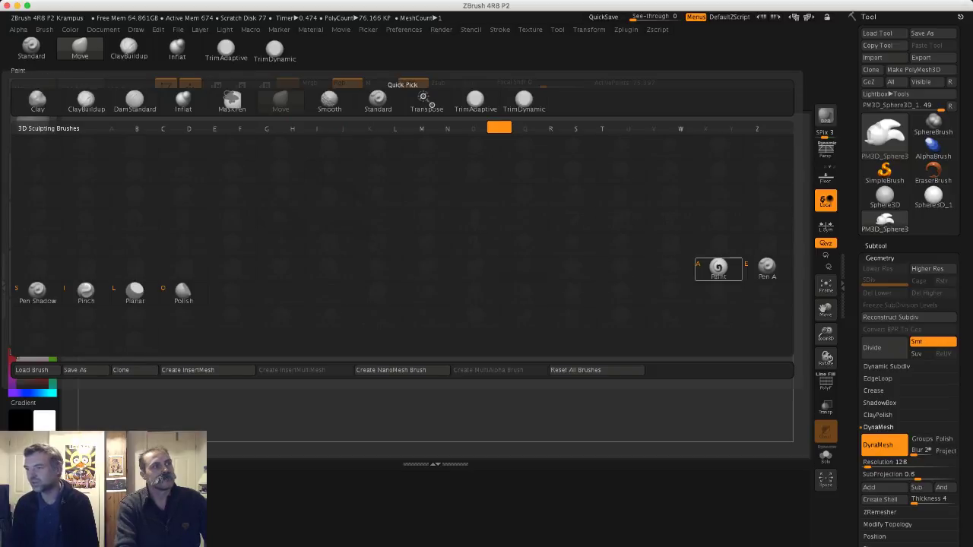
click(86, 293)
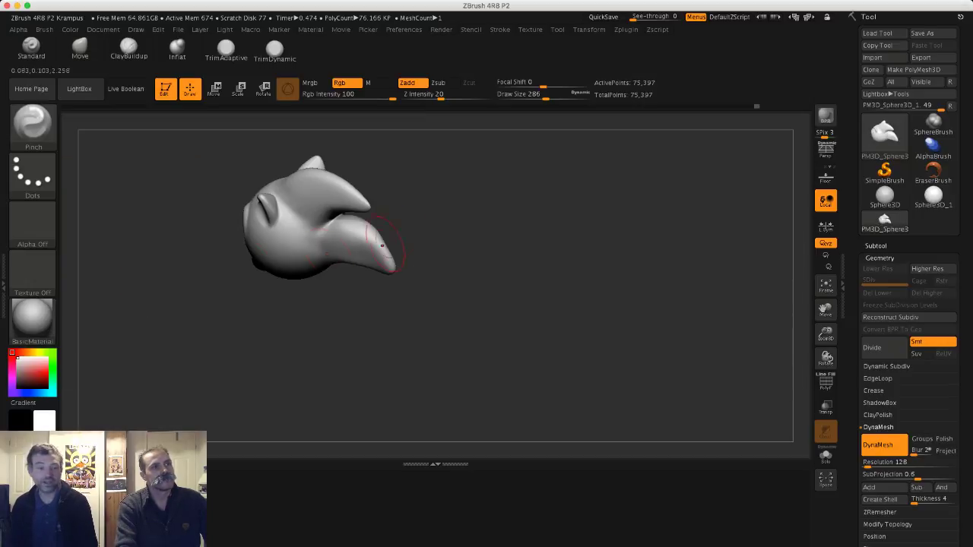
mouse_move(377, 237)
mouse_down()
mouse_move(383, 249)
mouse_move(357, 226)
mouse_up()
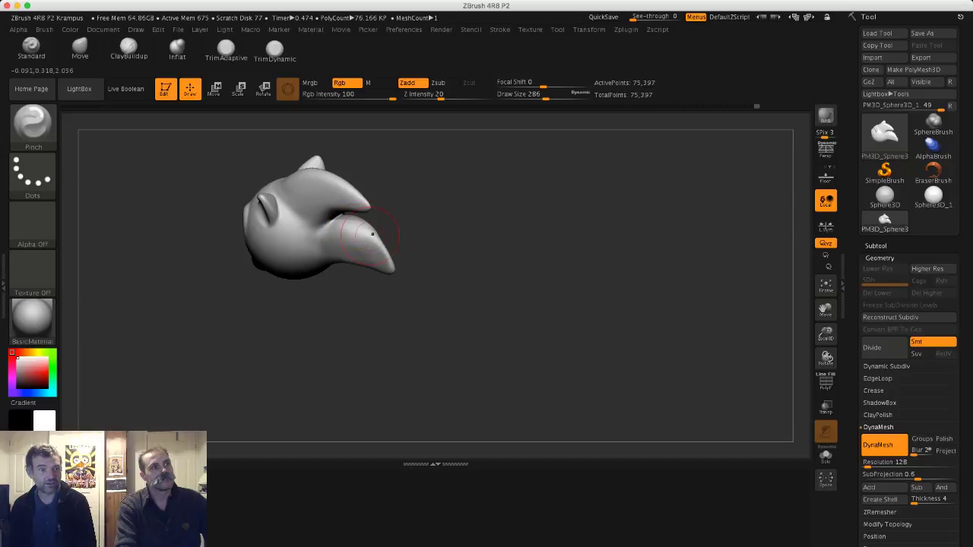
key(shift)
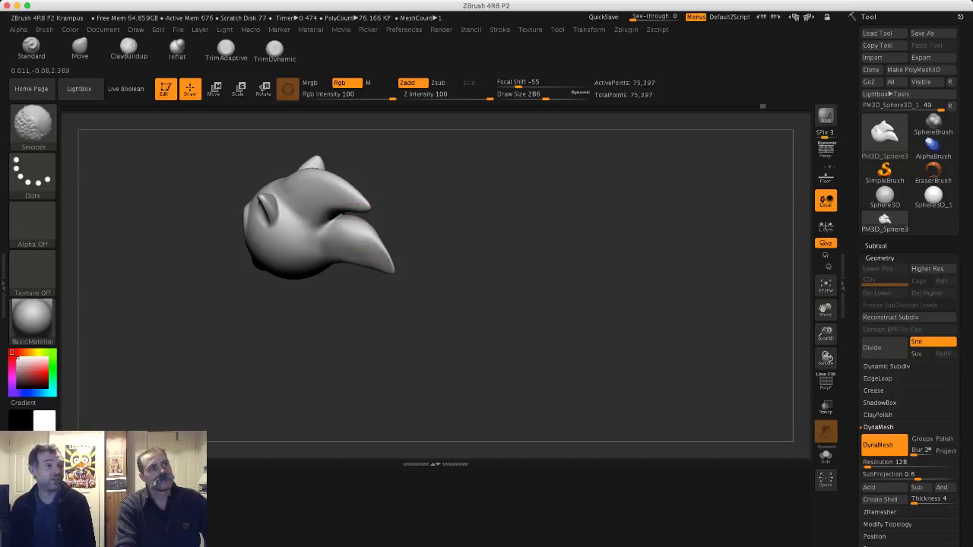
mouse_move(377, 238)
shift+mouse_down()
mouse_move(353, 223)
mouse_move(330, 183)
shift+mouse_up()
key(shift)
drag(428, 193, 426, 215)
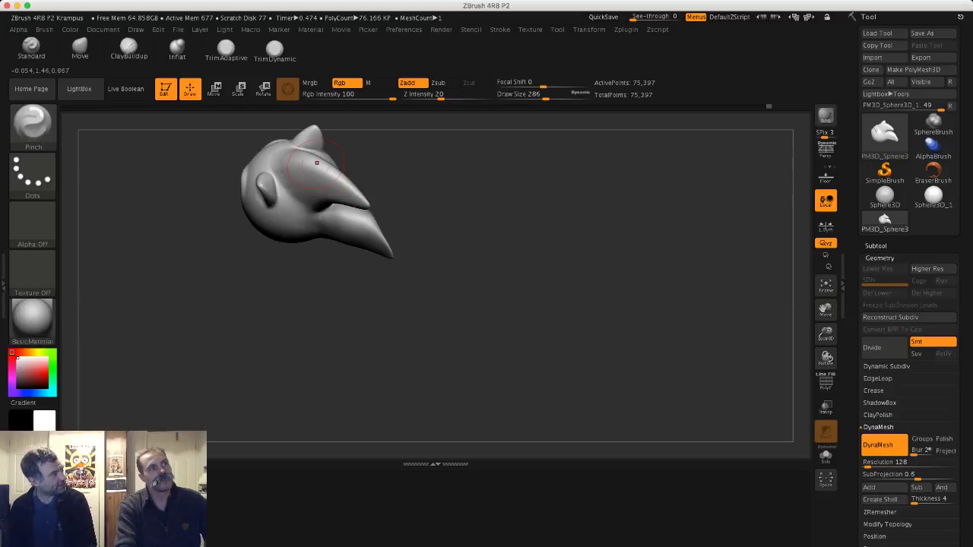
key(shift)
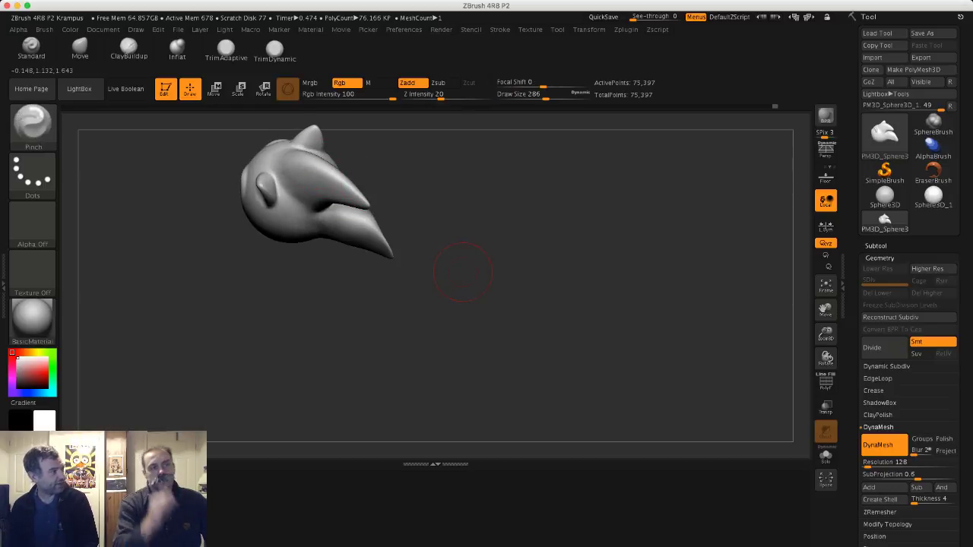
- Raise the lower quill's top edge near its base with the Move brush at draw size 286, and smooth it
drag(462, 271, 418, 242)
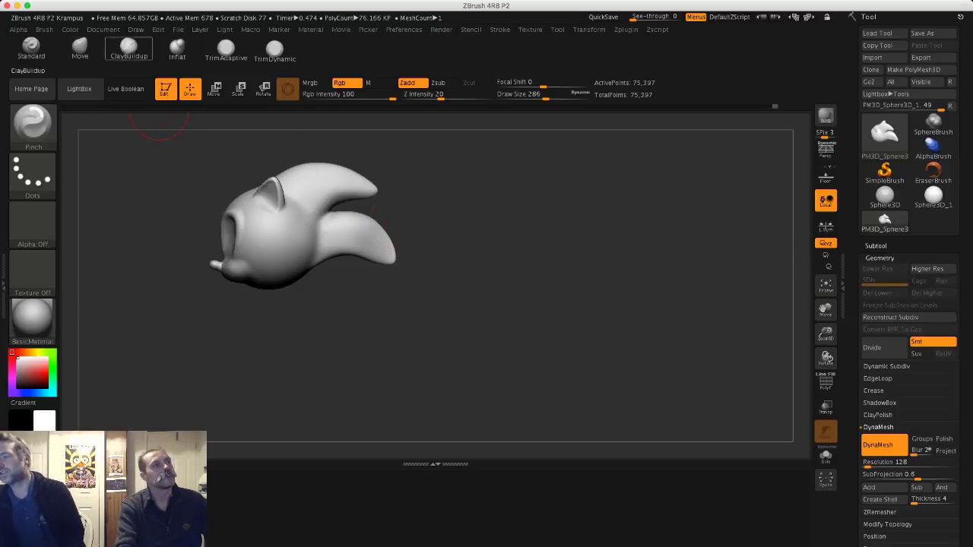
click(80, 49)
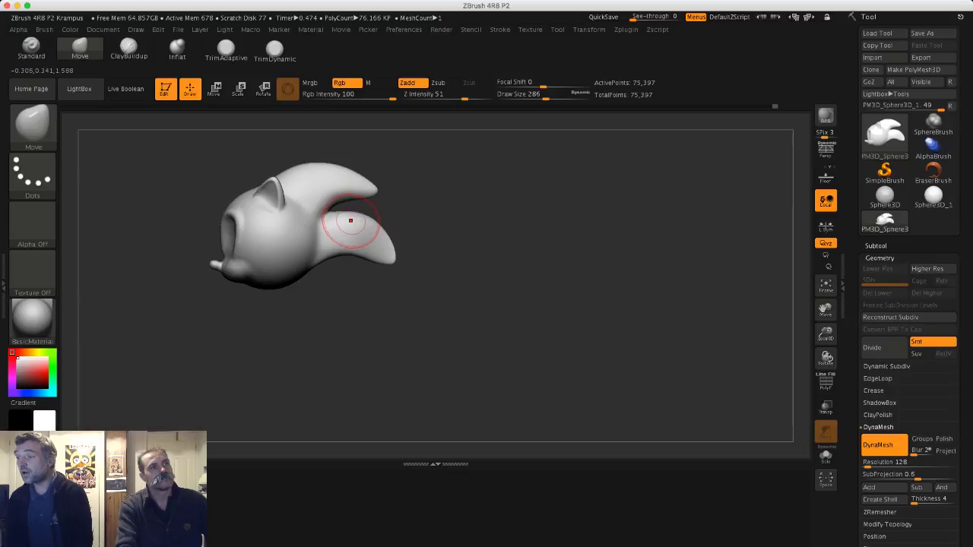
drag(353, 221, 352, 216)
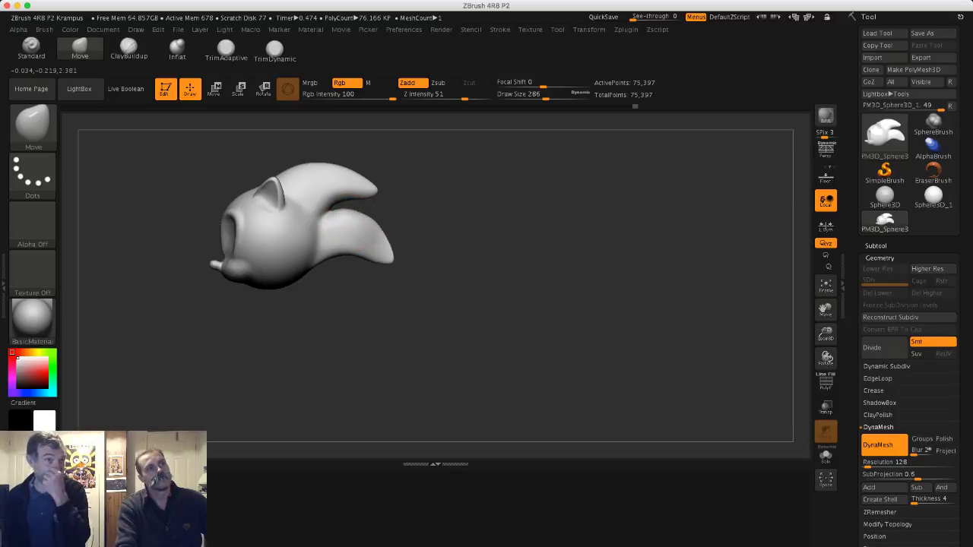
key(shift)
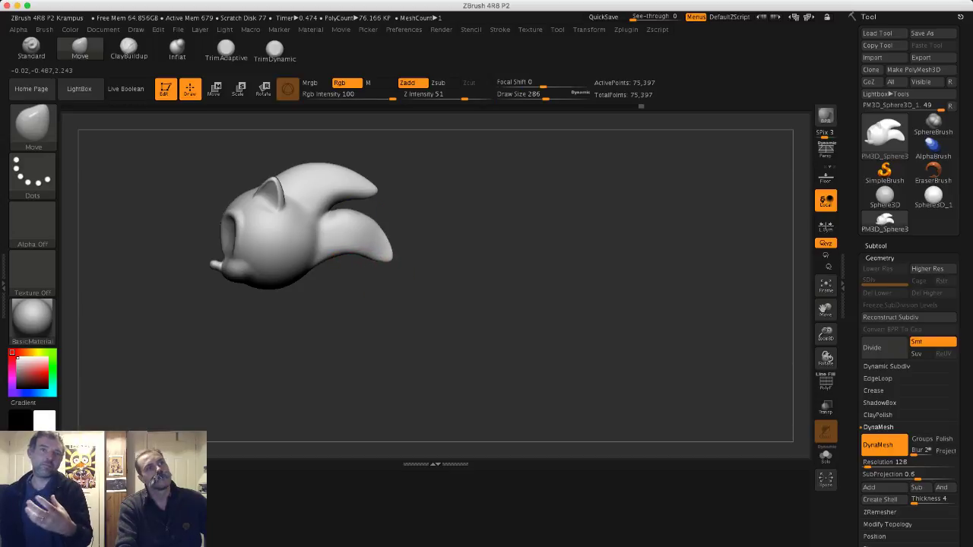
key(shift)
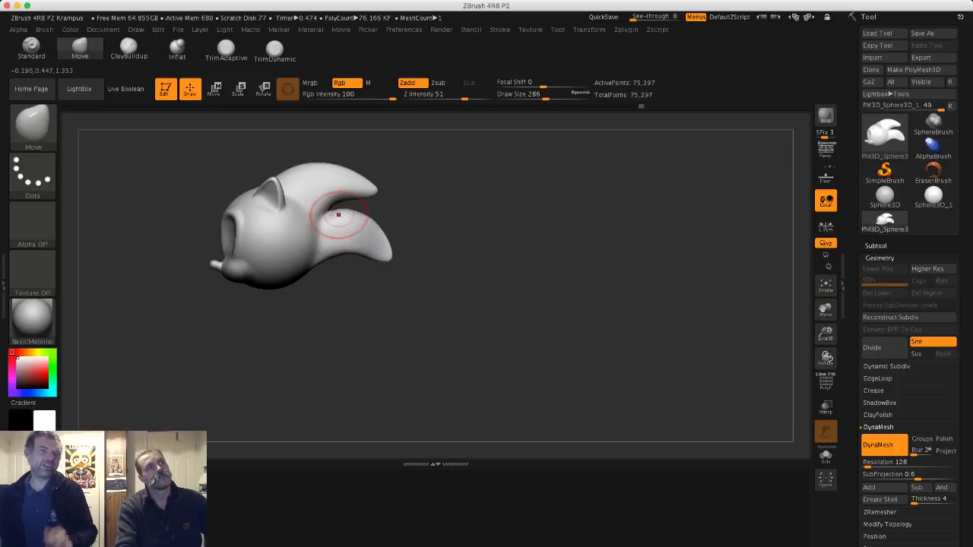
key(shift)
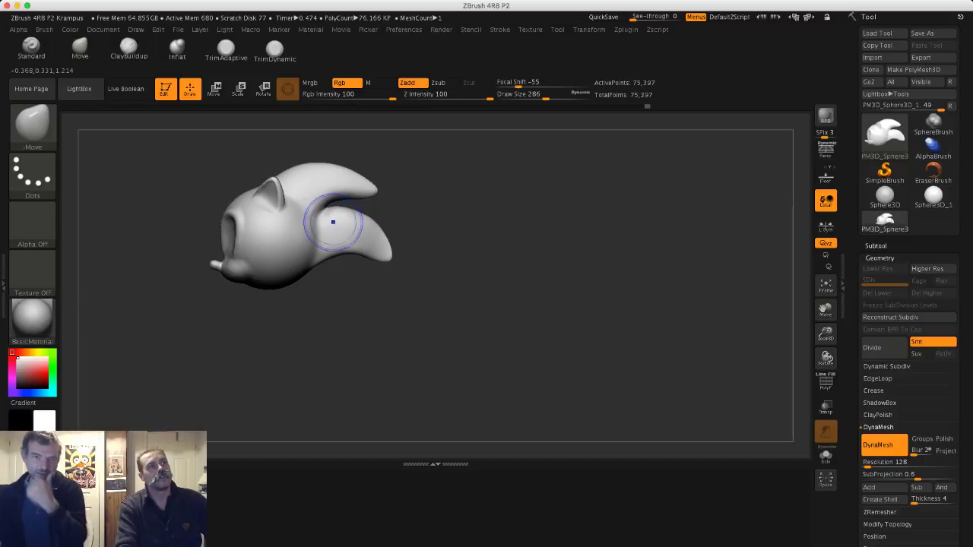
- Adjust the lower quill's base and underside with the Move brush at draw size 286, and smooth the underside
mouse_move(437, 240)
mouse_down()
mouse_move(334, 238)
mouse_move(431, 255)
mouse_move(438, 266)
mouse_move(414, 287)
mouse_up()
mouse_move(367, 235)
mouse_down()
mouse_move(340, 224)
mouse_move(339, 245)
mouse_up()
mouse_move(350, 296)
mouse_down()
mouse_move(366, 265)
mouse_move(388, 279)
mouse_move(455, 241)
mouse_move(467, 169)
mouse_up()
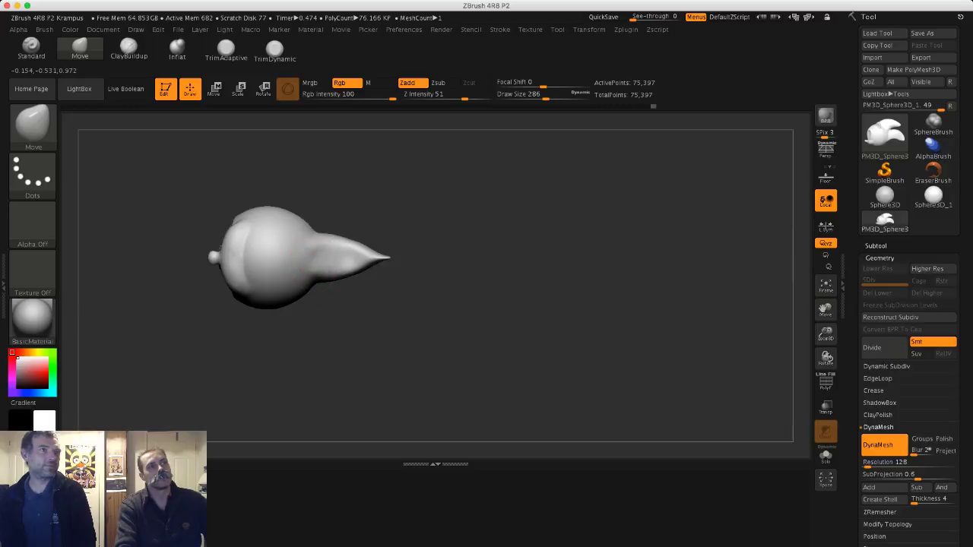
key(shift)
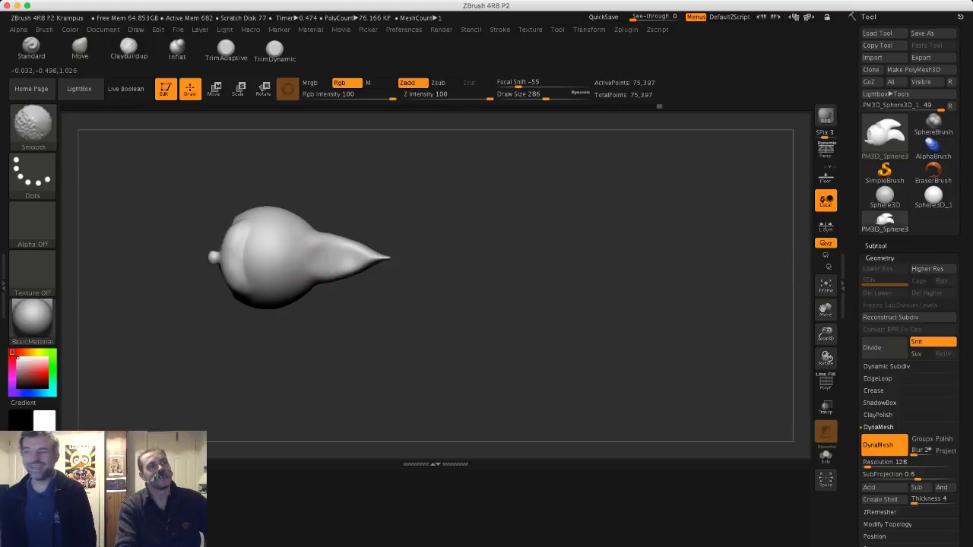
- Fill out the lower quill with the Inflat brush at draw size 286, and smooth its tip and underside
drag(381, 187, 282, 131)
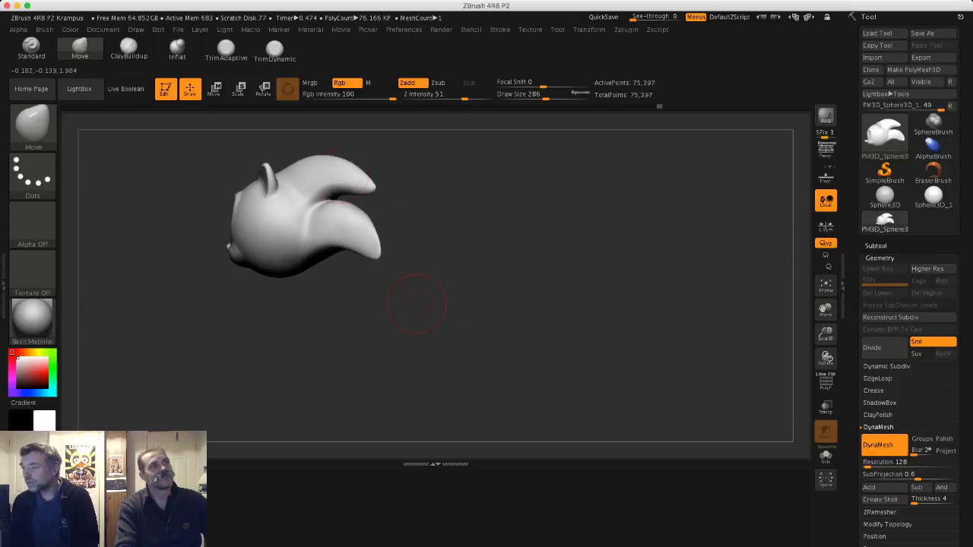
click(178, 48)
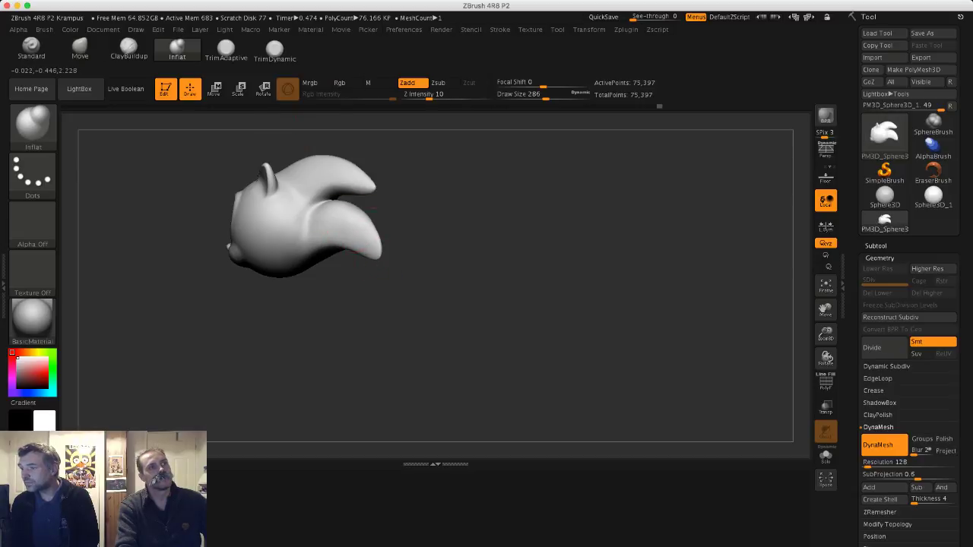
key(shift)
shift+drag(377, 243, 372, 203)
mouse_move(414, 243)
mouse_down()
mouse_move(465, 266)
mouse_move(448, 243)
mouse_move(494, 263)
mouse_move(429, 260)
mouse_move(444, 304)
mouse_up()
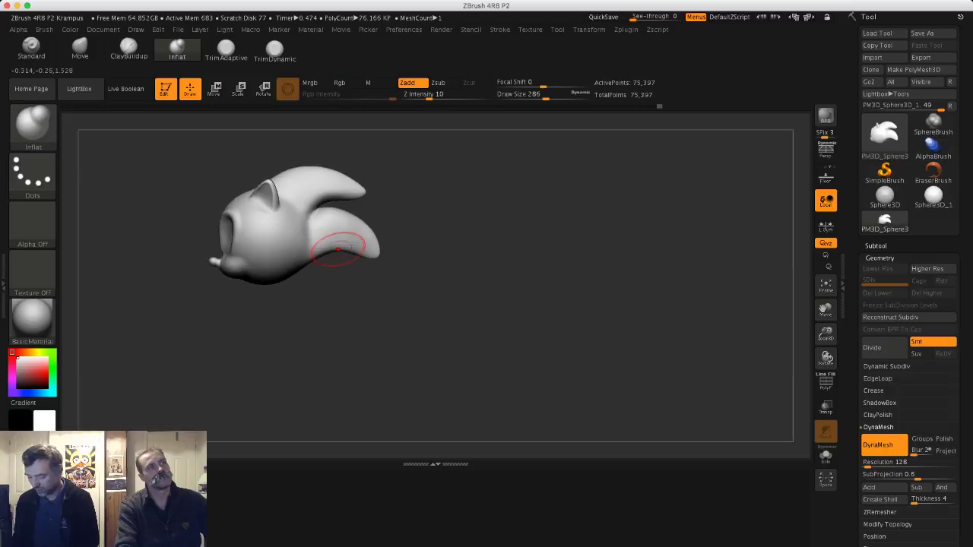
shift+drag(331, 261, 319, 266)
mouse_move(335, 312)
mouse_down()
mouse_move(449, 335)
mouse_move(350, 316)
mouse_up()
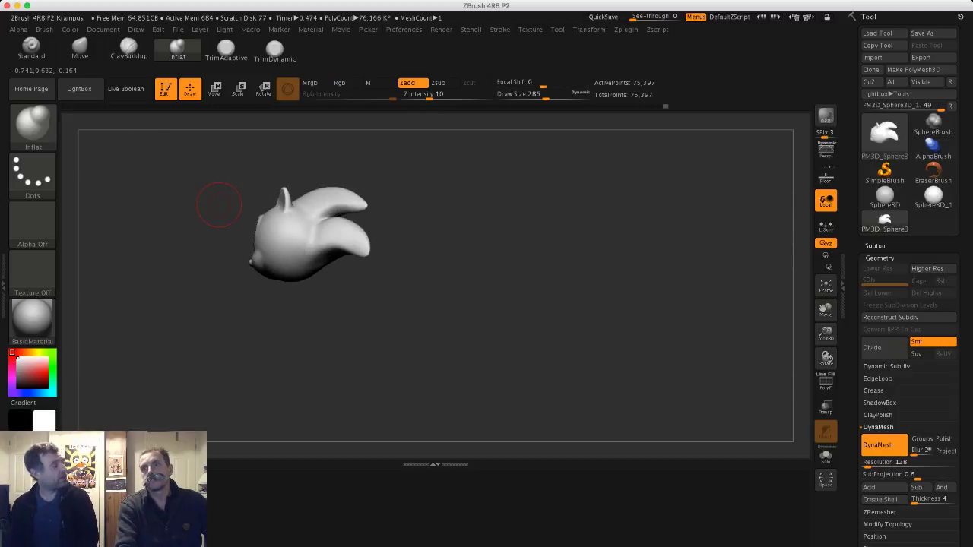
- Mask an oval patch on the back of the head's underside, below the lower quill, at draw size 172
mouse_move(214, 197)
mouse_down()
mouse_move(242, 199)
mouse_move(225, 216)
mouse_up()
key(s)
drag(294, 269, 286, 269)
drag(262, 224, 251, 241)
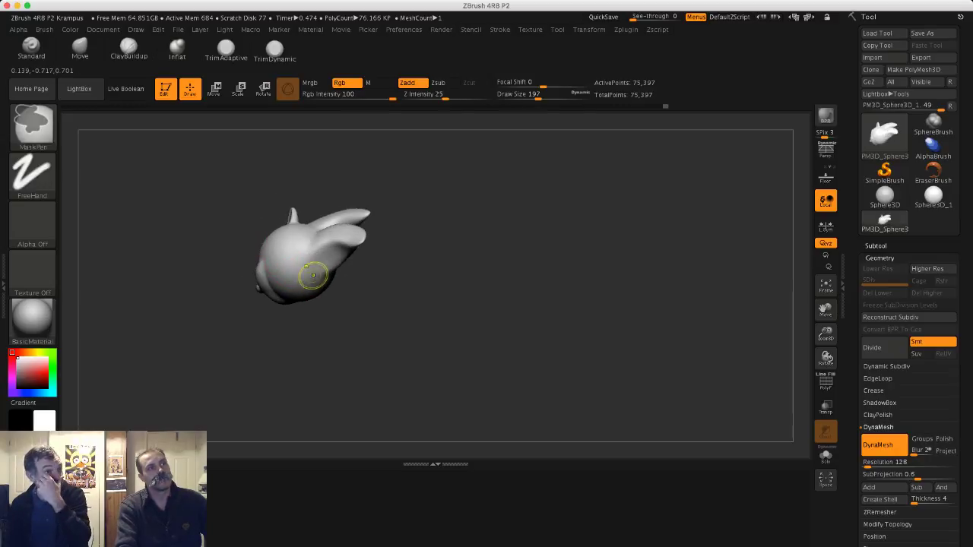
ctrl+drag(315, 275, 303, 273)
mouse_move(247, 237)
ctrl+mouse_down()
mouse_move(228, 225)
mouse_move(246, 241)
ctrl+mouse_up()
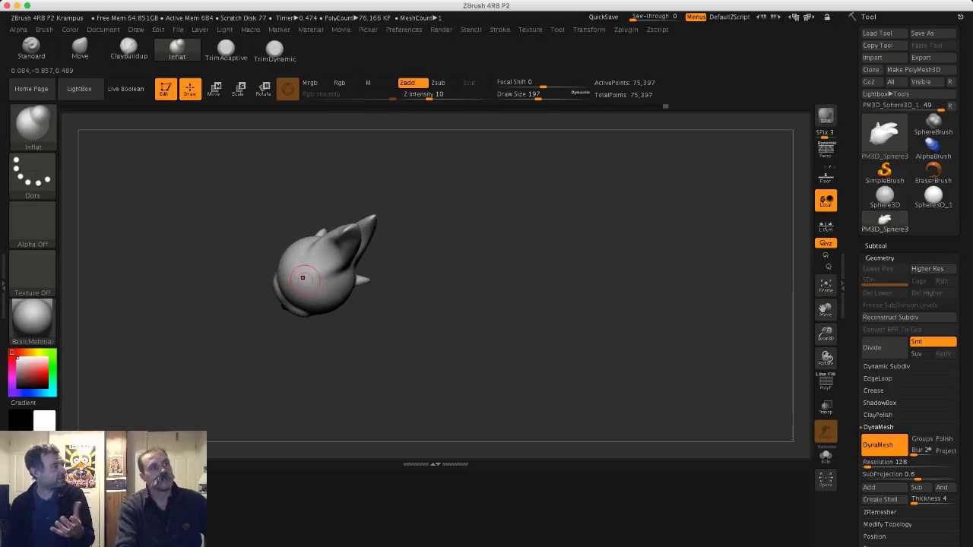
key(s)
drag(310, 278, 307, 278)
ctrl+drag(308, 272, 310, 271)
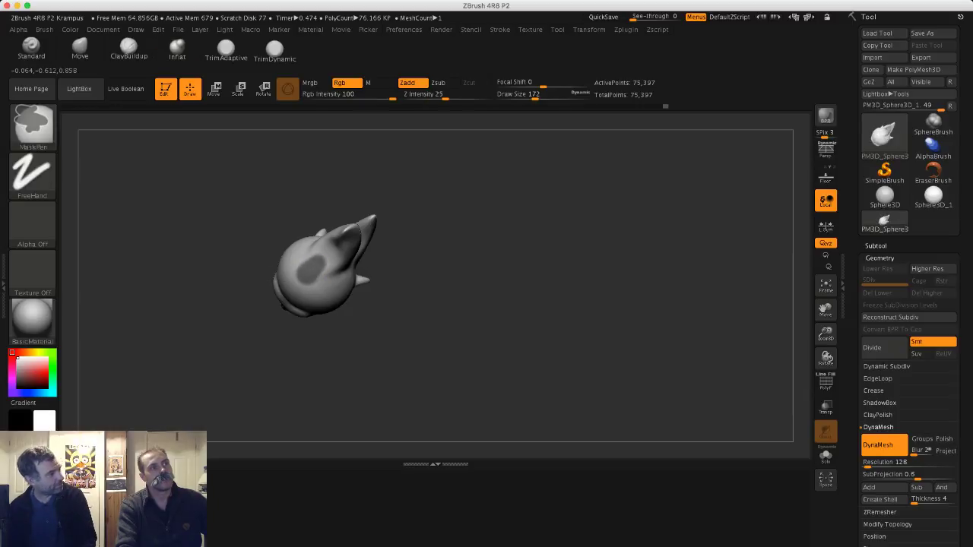
- Trim the edge of the mask patch below the lower quill, and invert the mask
ctrl+drag(248, 237, 233, 229)
drag(233, 228, 209, 247)
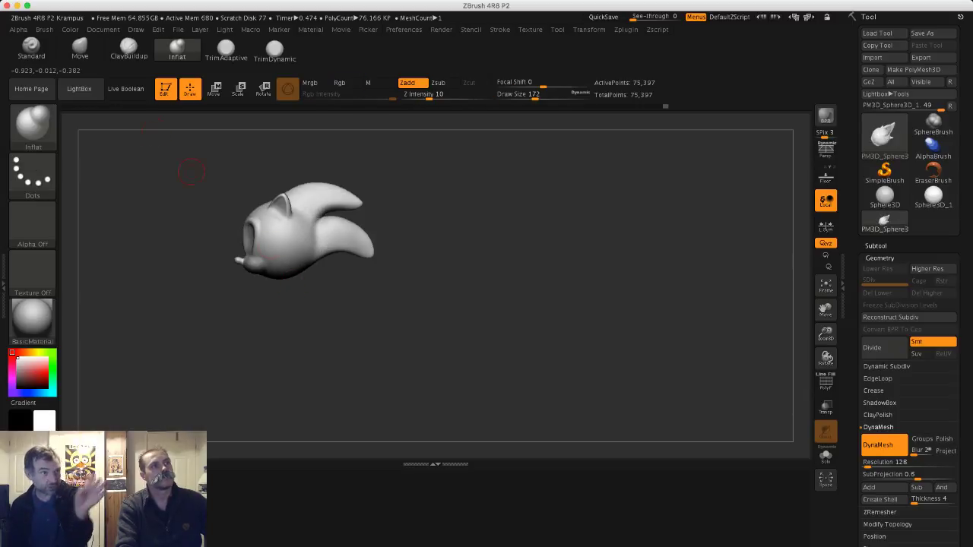
drag(198, 213, 199, 182)
key(ctrl)
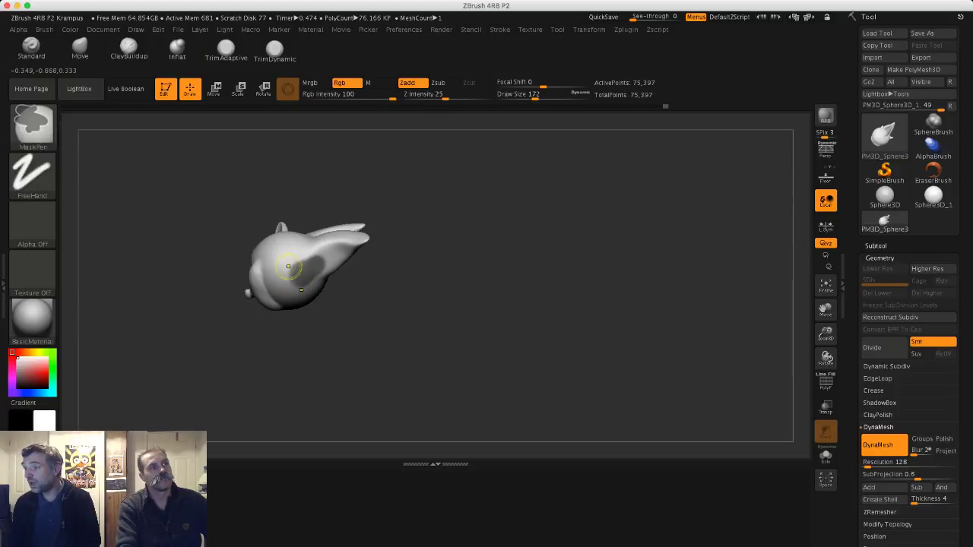
ctrl+alt+drag(302, 280, 306, 283)
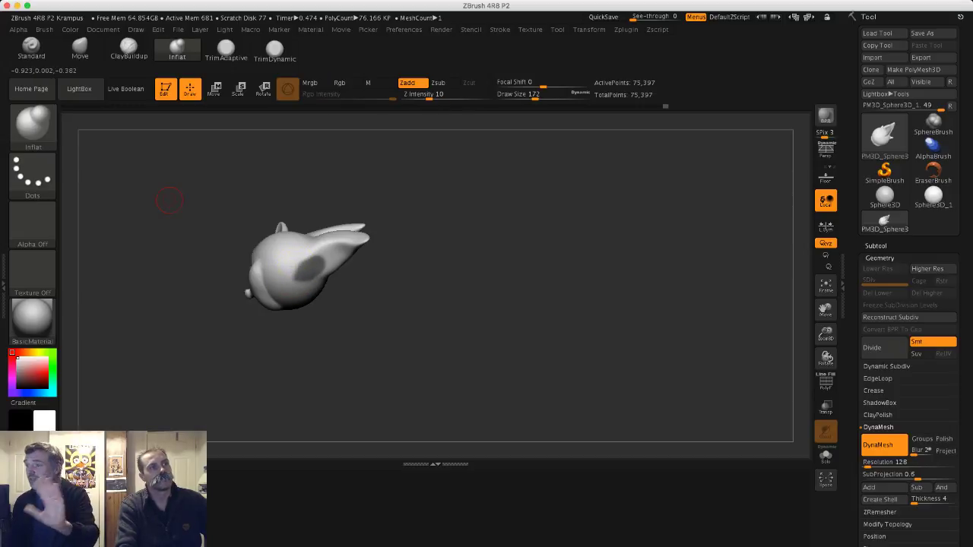
drag(168, 198, 206, 241)
ctrl+click(207, 241)
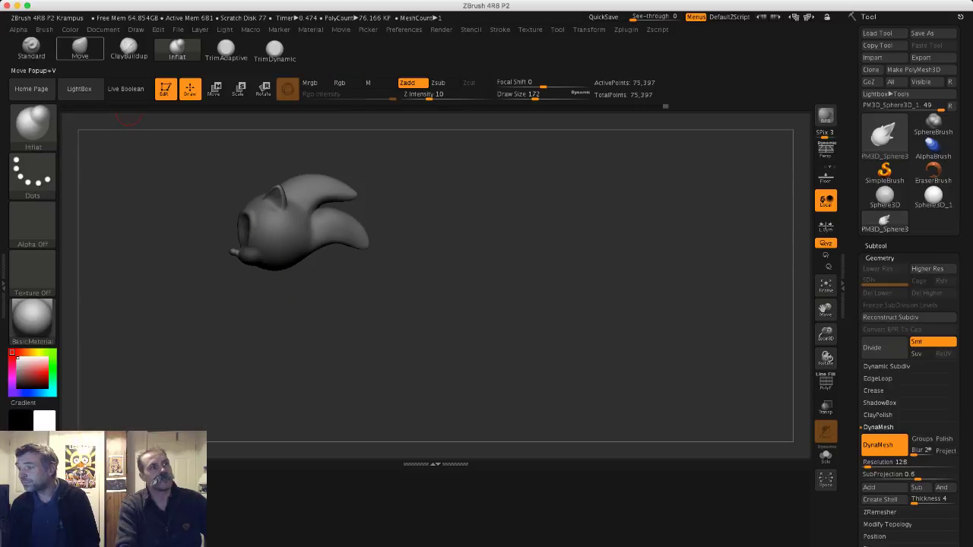
- Pull a third quill out of the unmasked patch with the Move brush at draw size 386, and smooth it
click(80, 48)
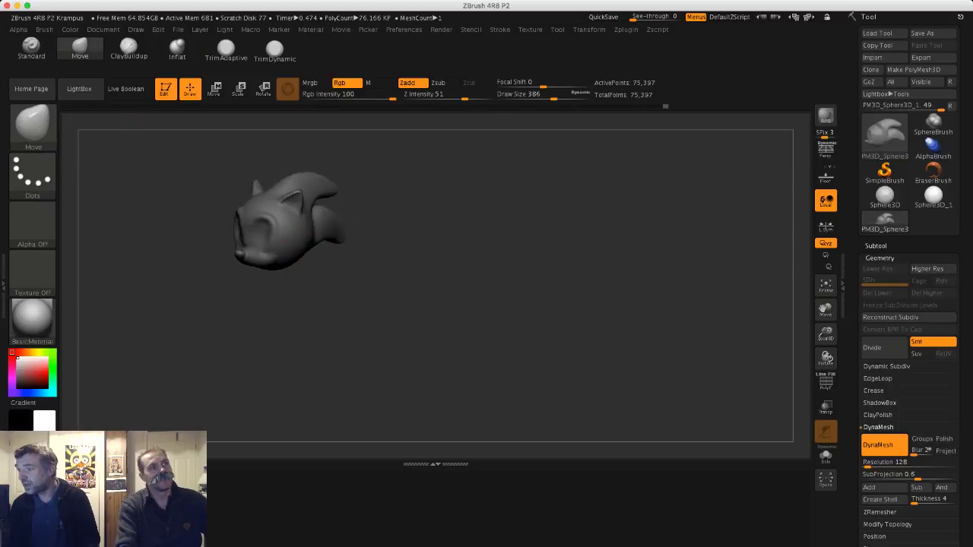
mouse_move(308, 262)
mouse_down()
mouse_move(342, 260)
mouse_move(339, 290)
mouse_move(311, 283)
mouse_up()
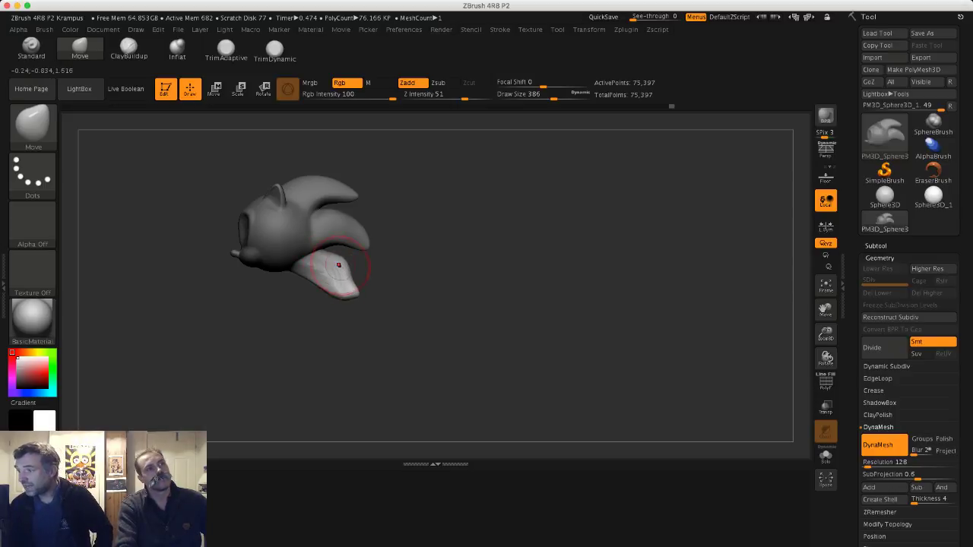
key(shift)
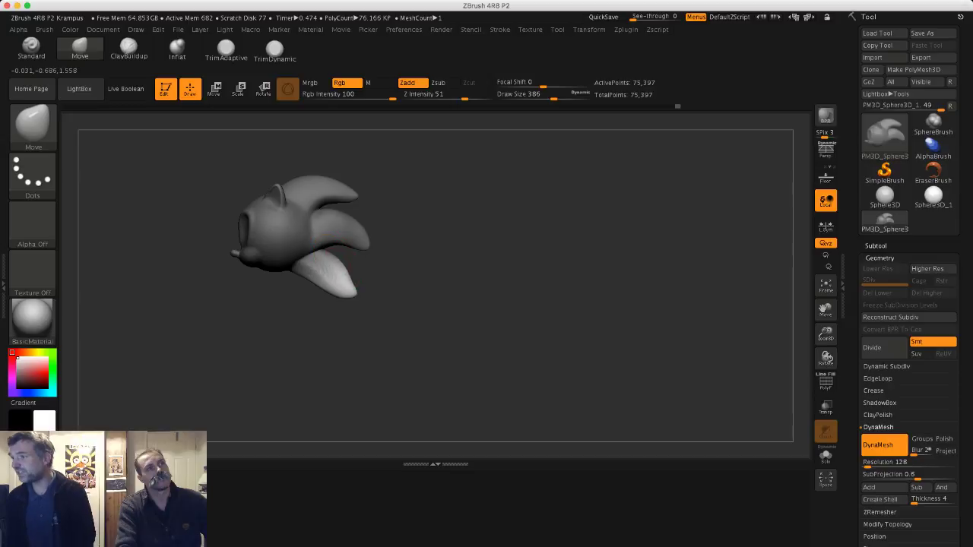
drag(464, 287, 266, 289)
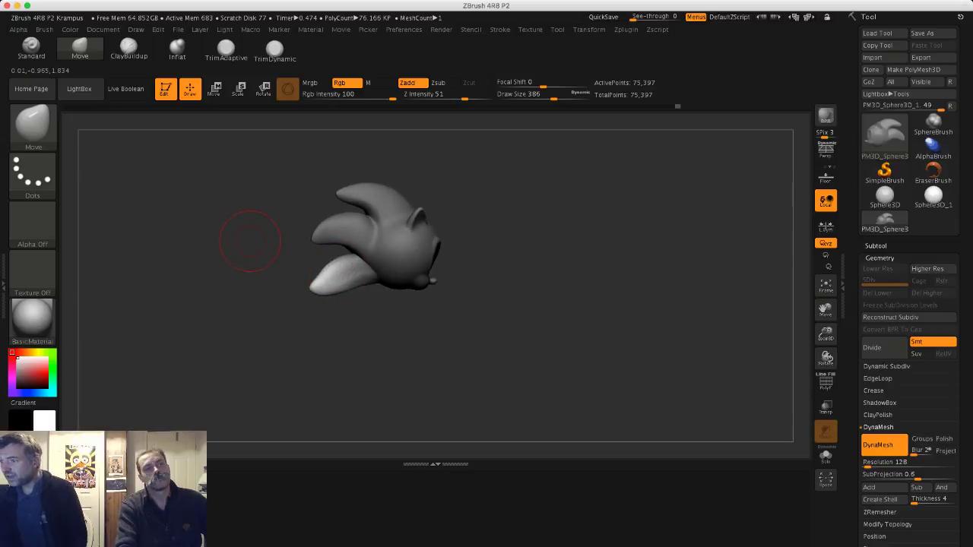
mouse_move(251, 246)
mouse_down()
mouse_move(239, 247)
mouse_move(231, 270)
mouse_move(210, 250)
mouse_up()
key(shift)
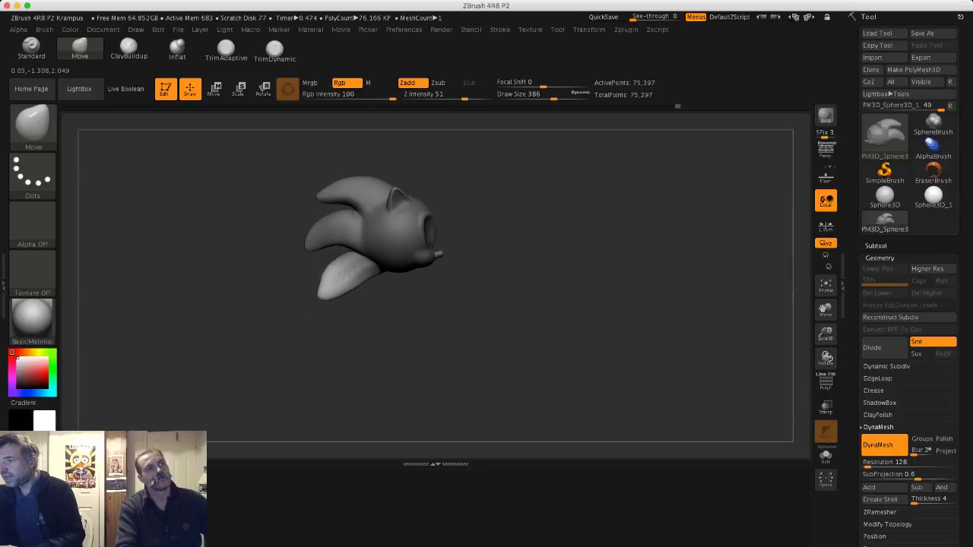
- Bend the third quill's tip downward with the Move brush at draw size 445, and smooth it
drag(320, 297, 326, 303)
key(s)
drag(324, 303, 357, 298)
key(s)
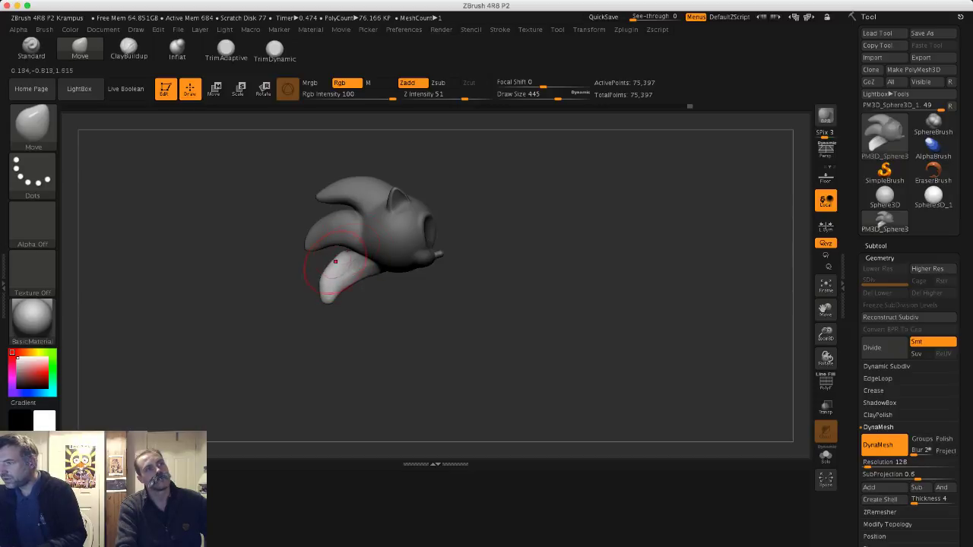
drag(331, 282, 335, 289)
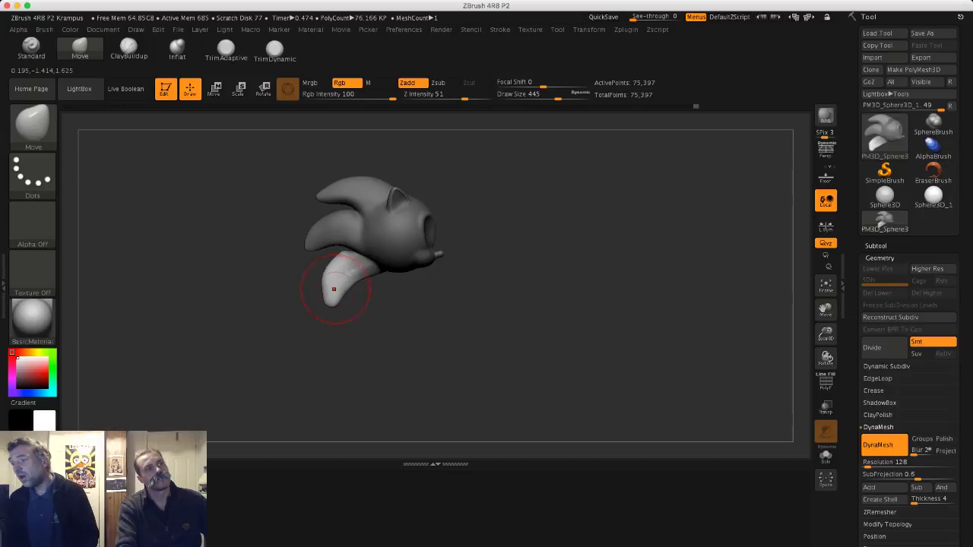
key(shift)
- Clear the mask and smooth the third quill's base where it joins the head
drag(263, 255, 425, 269)
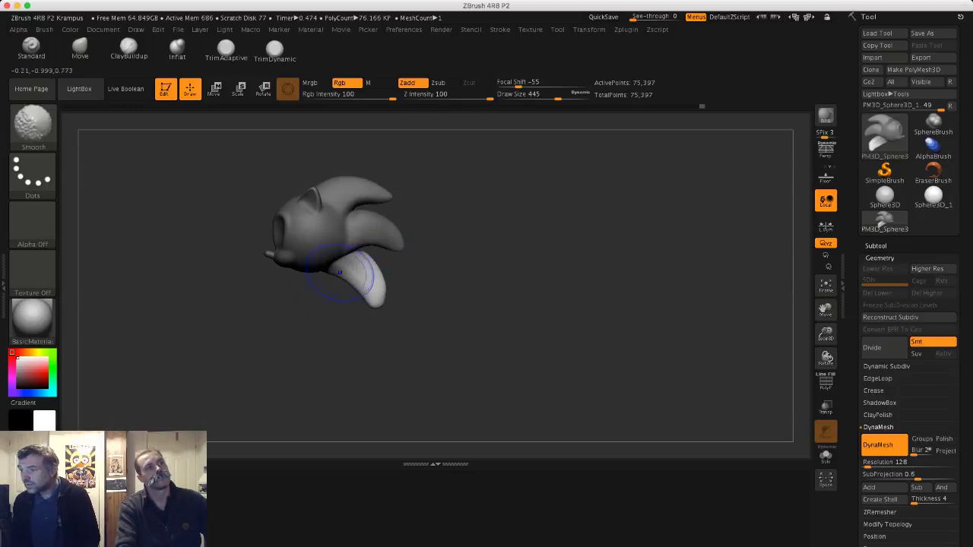
mouse_move(308, 300)
alt+mouse_down()
mouse_move(292, 267)
mouse_move(333, 323)
alt+mouse_up()
drag(333, 323, 322, 308)
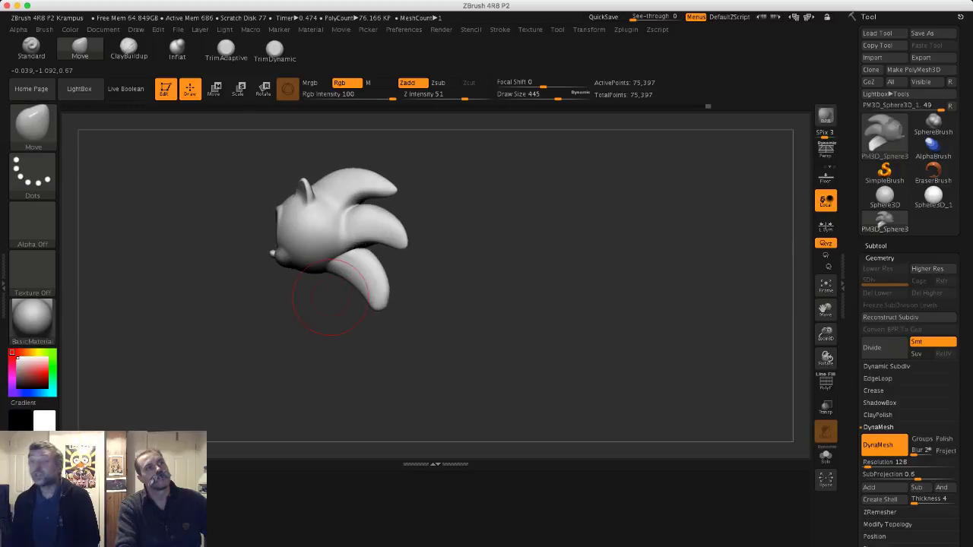
key(shift)
shift+drag(347, 257, 357, 235)
mouse_move(323, 319)
mouse_down()
mouse_move(308, 304)
mouse_move(342, 318)
mouse_up()
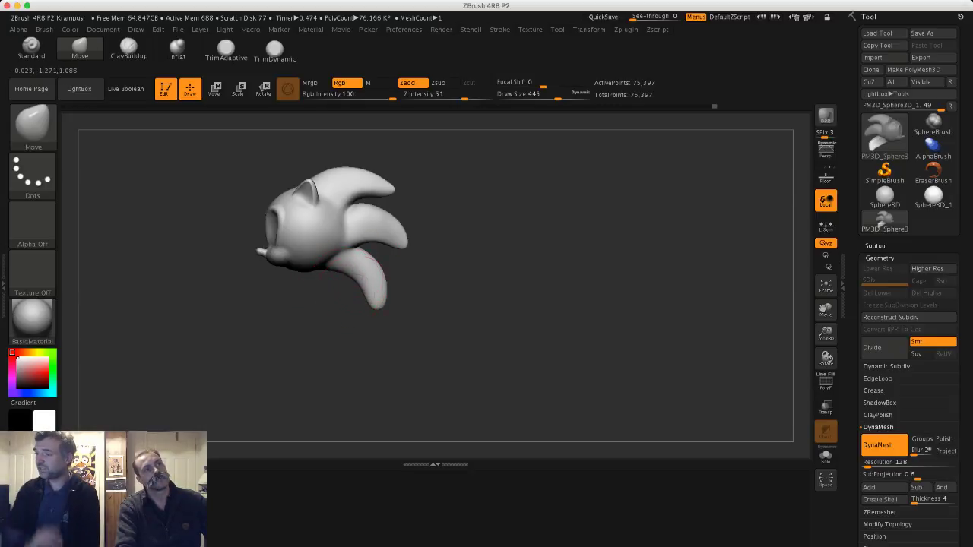
- Lasso-mask the two upper quills and the back of the head, reshape and smooth the third quill, and clear the mask
key(ctrl)
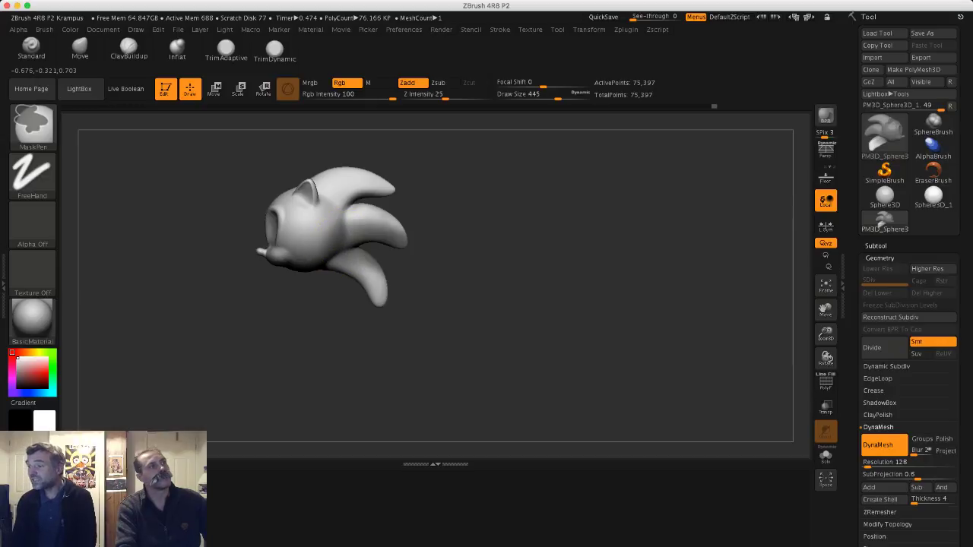
ctrl+click(43, 172)
ctrl+click(191, 210)
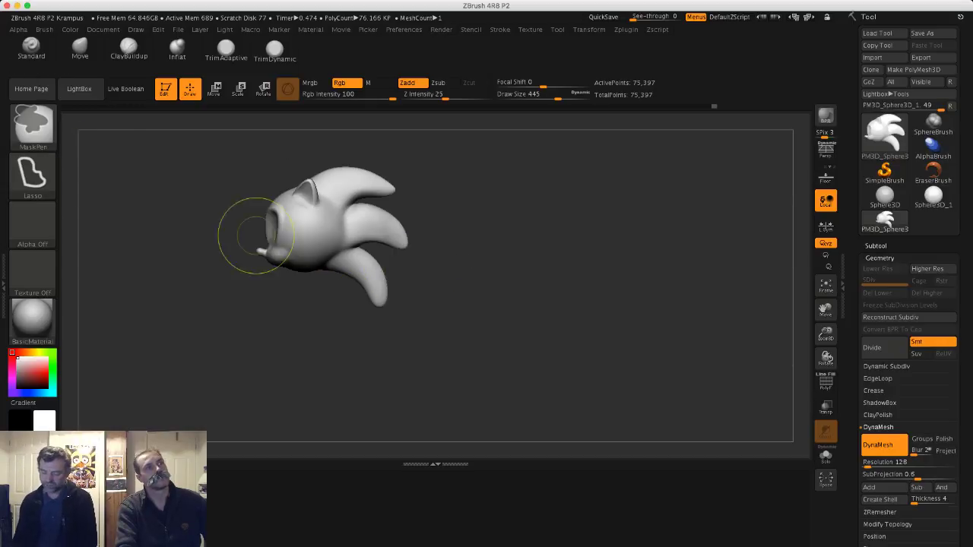
ctrl+drag(286, 229, 513, 269)
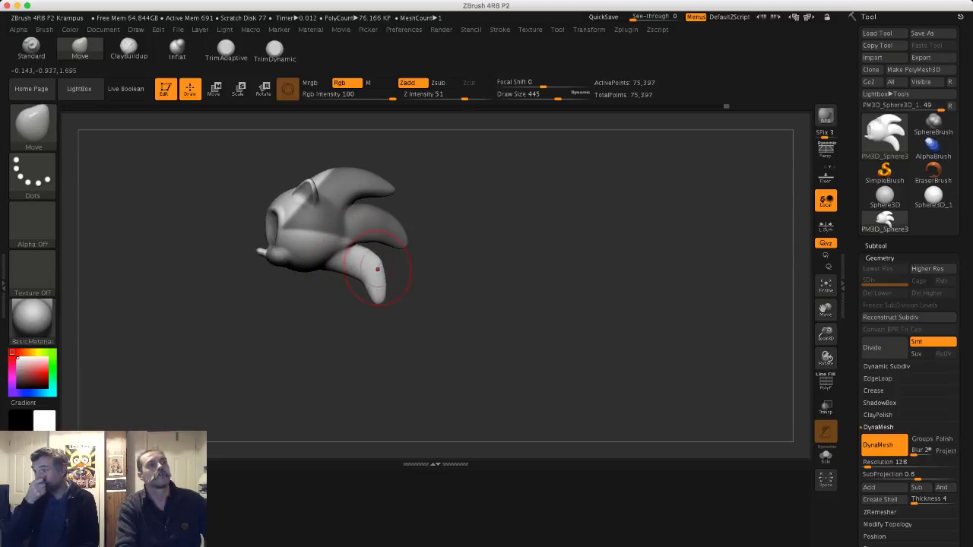
mouse_move(335, 284)
mouse_down()
mouse_move(194, 293)
mouse_move(337, 298)
mouse_move(319, 320)
mouse_move(298, 317)
mouse_up()
key(shift)
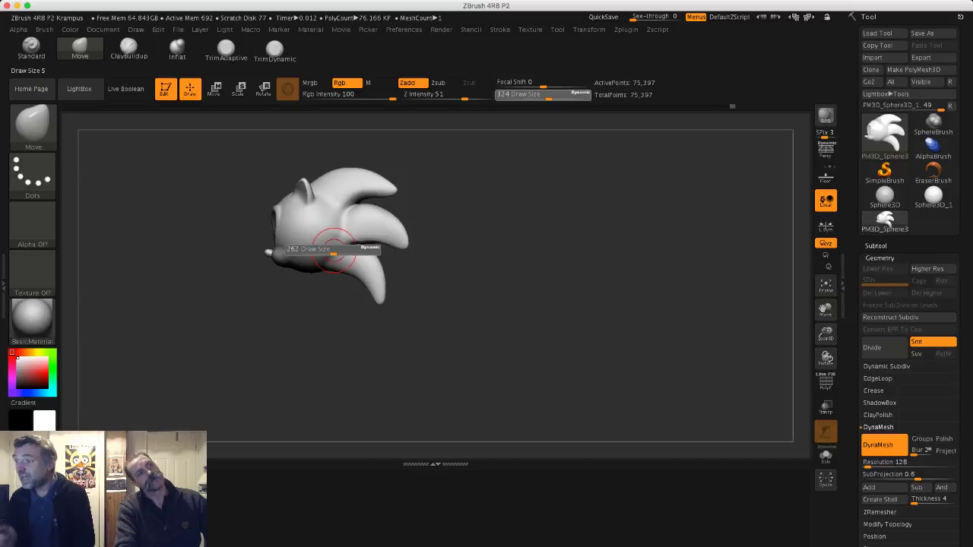
- Save the project under the name Sonic
drag(179, 190, 252, 175)
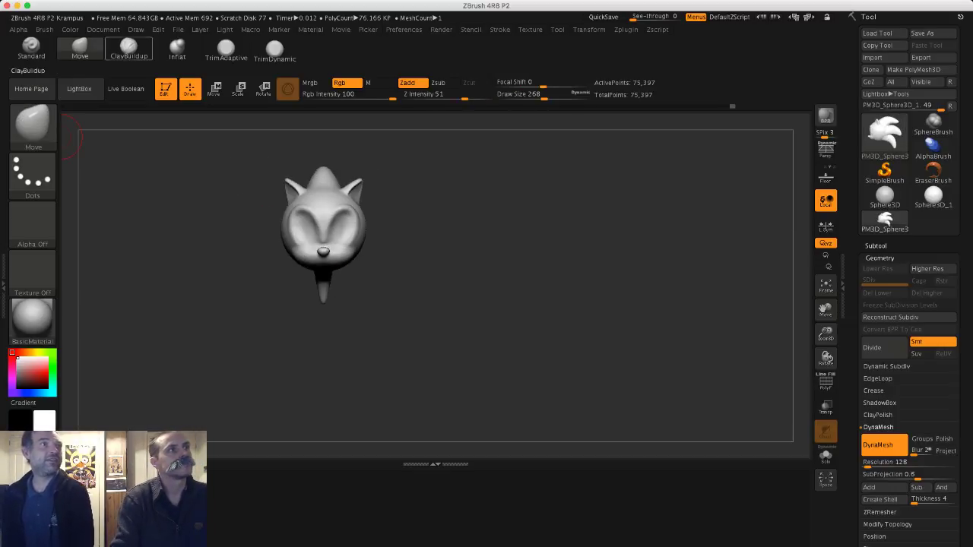
click(178, 30)
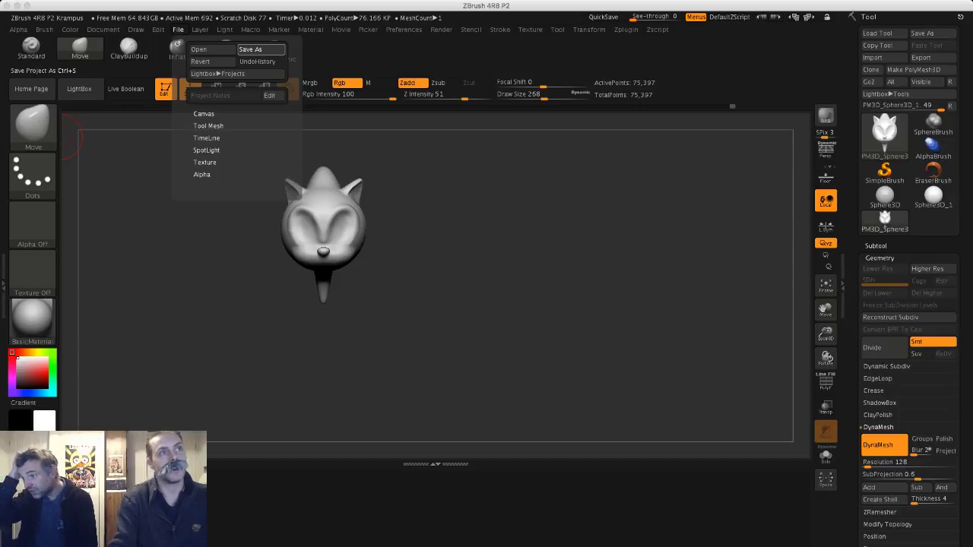
click(250, 48)
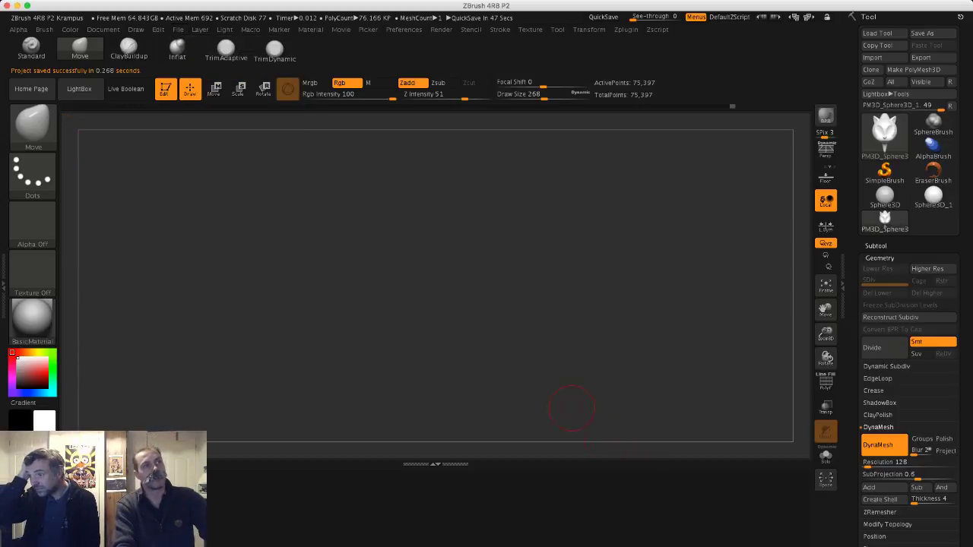
mouse_move(568, 409)
mouse_down()
mouse_move(500, 256)
mouse_move(471, 244)
mouse_move(479, 271)
mouse_up()
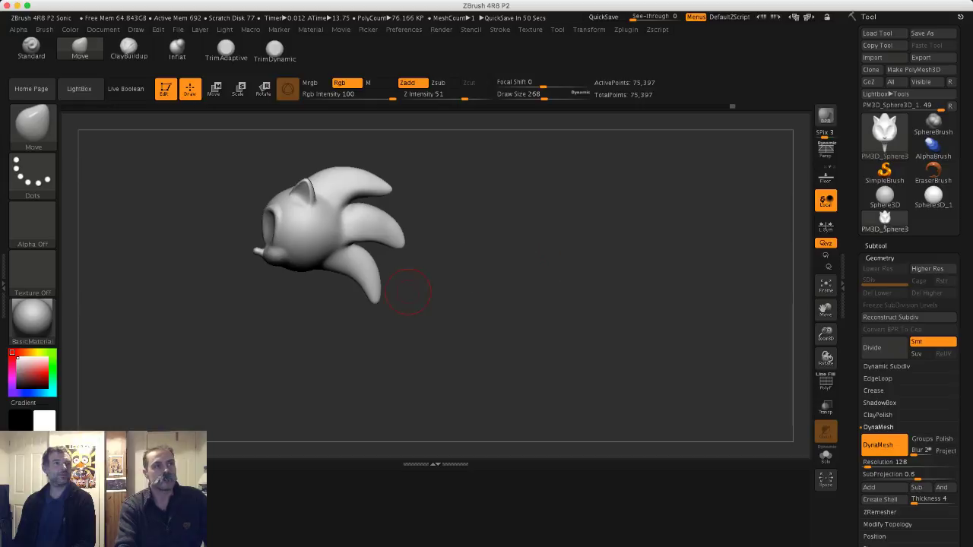
- Mask a round spot under the head with the FreeHand stroke at draw size 187, and invert the mask
mouse_move(348, 364)
mouse_down()
mouse_move(374, 354)
mouse_move(409, 313)
mouse_move(374, 282)
mouse_move(373, 262)
mouse_up()
key(s)
drag(285, 246, 347, 234)
key(ctrl)
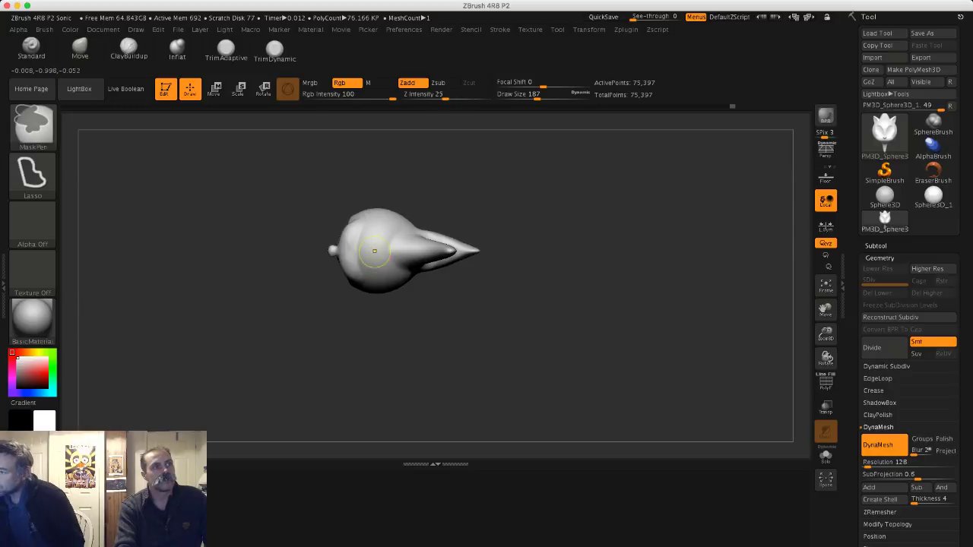
click(32, 173)
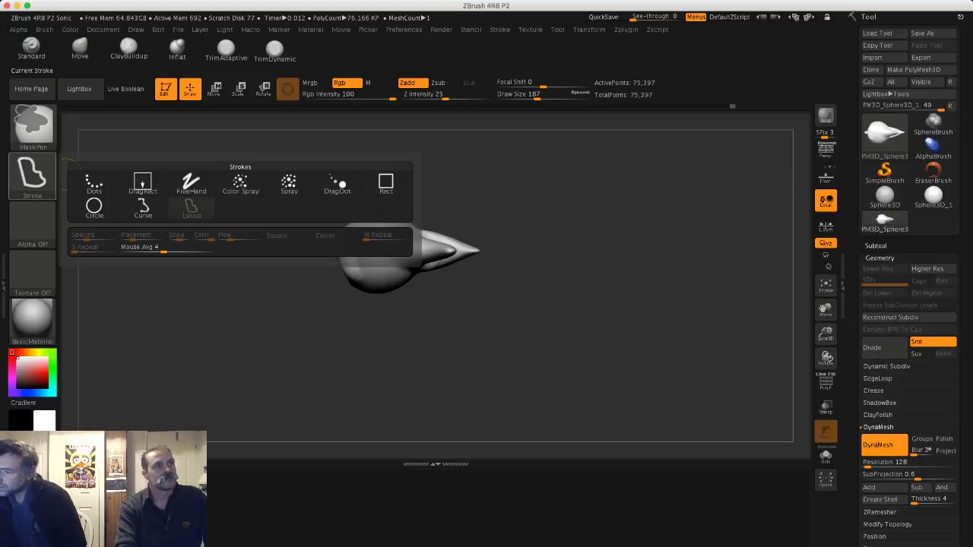
click(191, 183)
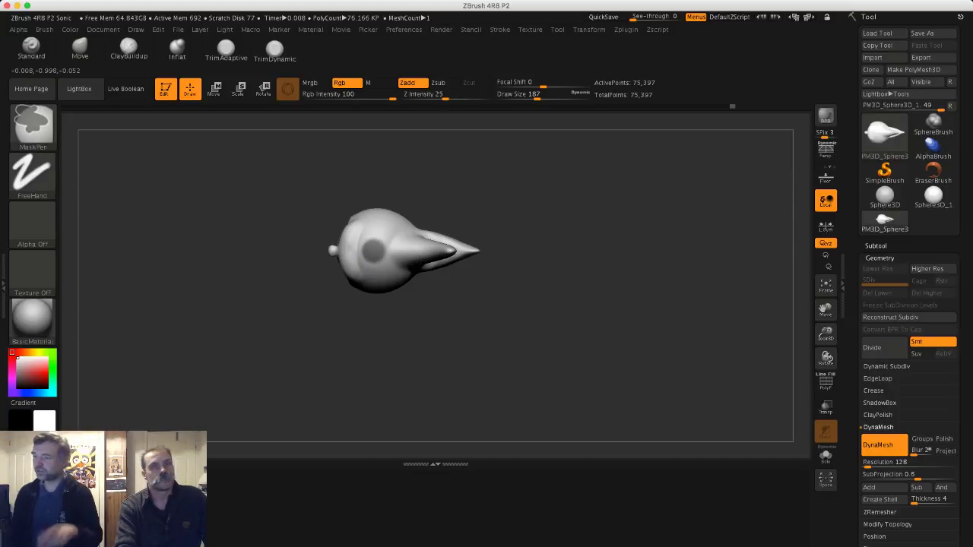
drag(283, 190, 338, 260)
drag(304, 216, 195, 149)
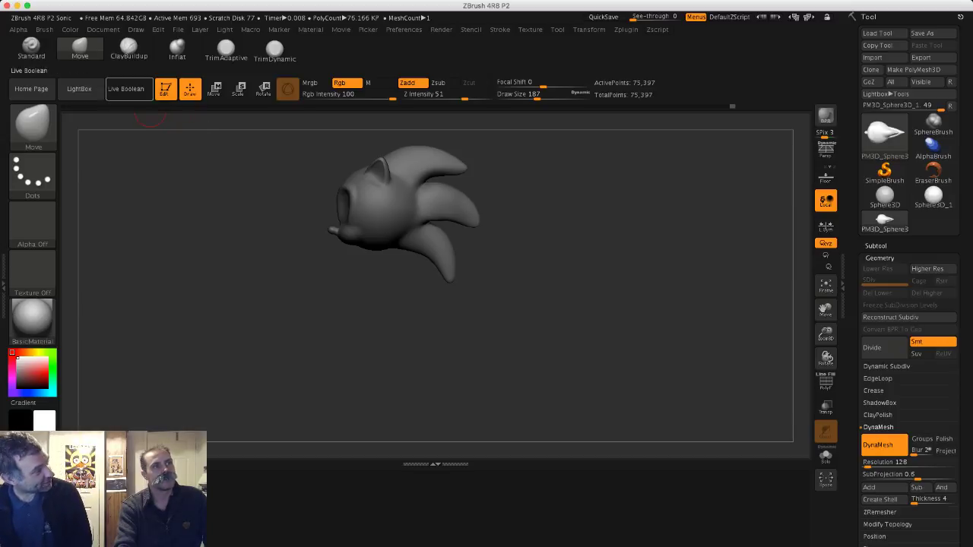
- Pull a long stem straight down from the unmasked spot under the head with the Move brush at draw size 576
key(s)
mouse_move(333, 254)
mouse_down()
mouse_move(371, 255)
mouse_move(369, 312)
mouse_move(504, 323)
mouse_up()
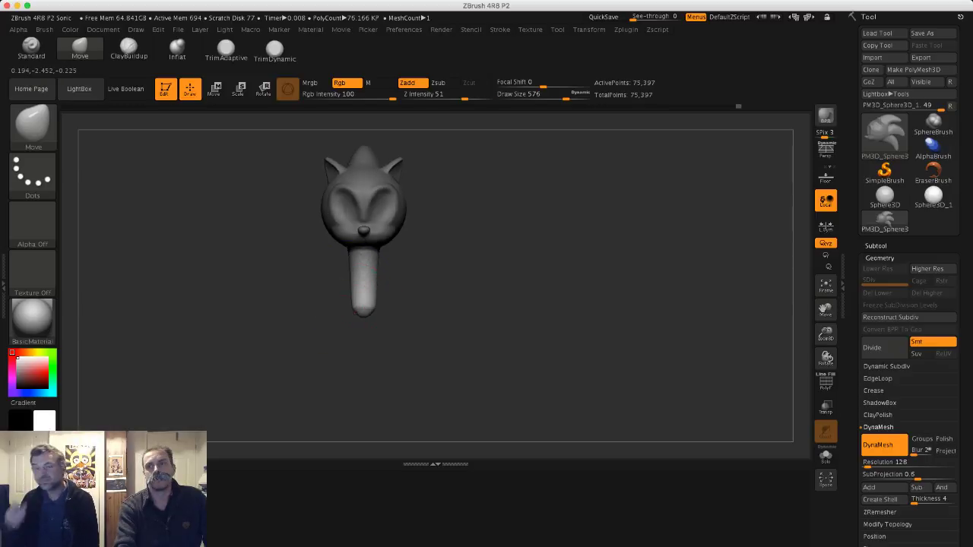
drag(364, 310, 350, 305)
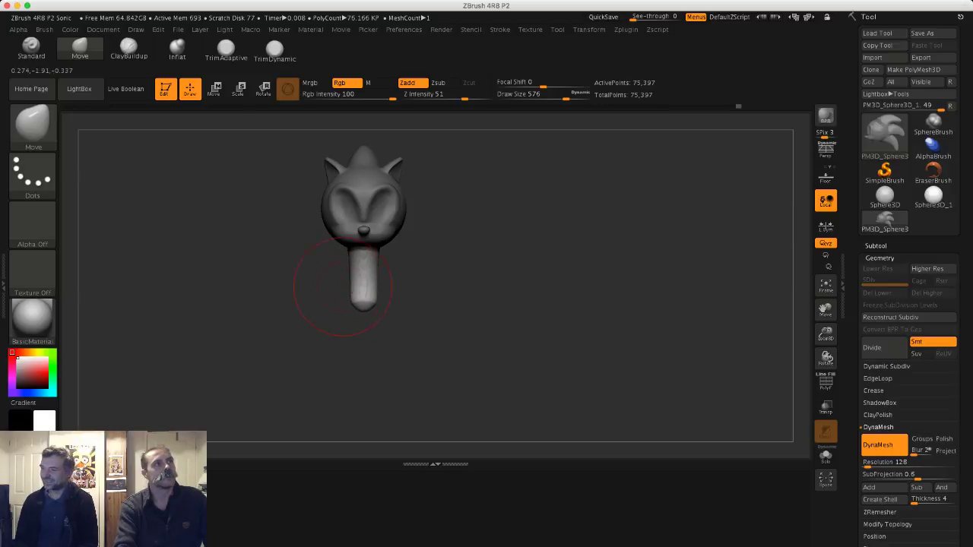
- Swell the lower part of the stem into a round body with the Inflat brush at draw size 576
click(177, 50)
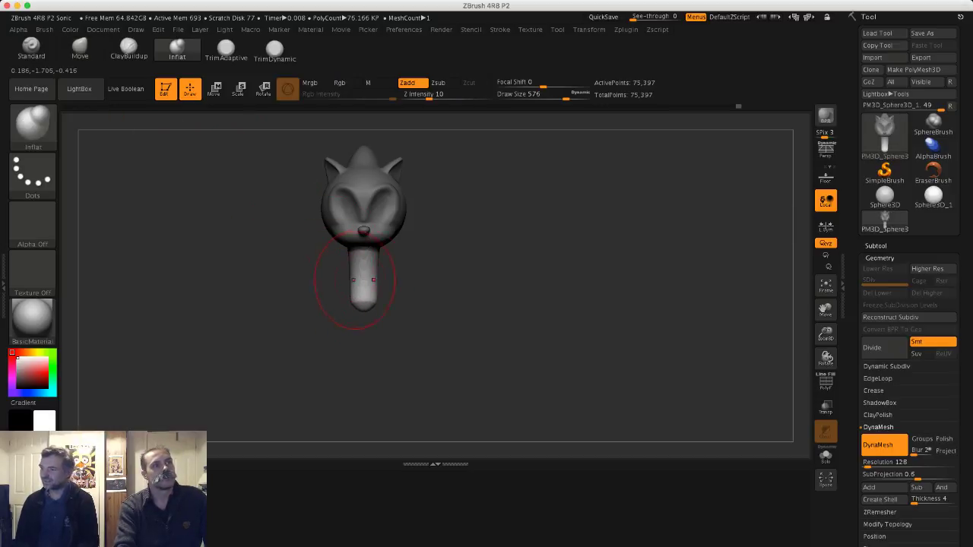
mouse_move(349, 283)
mouse_down()
mouse_move(365, 300)
mouse_move(365, 288)
mouse_up()
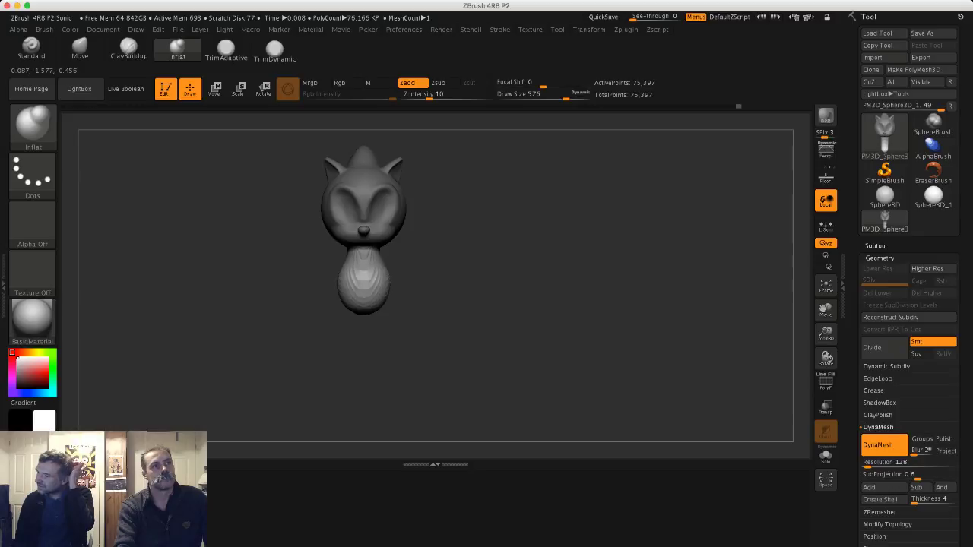
mouse_move(367, 271)
mouse_down()
mouse_move(342, 275)
mouse_move(346, 295)
mouse_move(236, 293)
mouse_up()
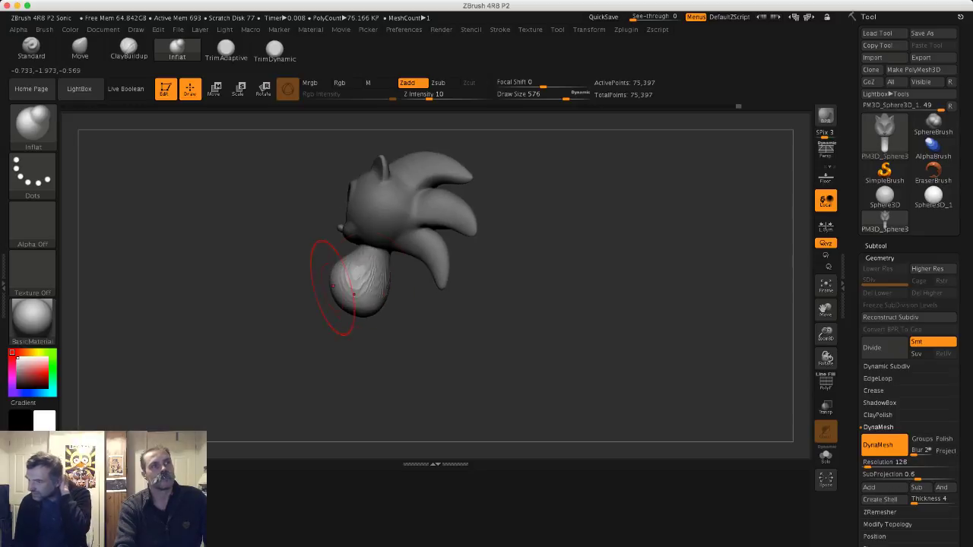
mouse_move(354, 289)
mouse_down()
mouse_move(385, 291)
mouse_move(386, 278)
mouse_move(388, 292)
mouse_move(365, 286)
mouse_up()
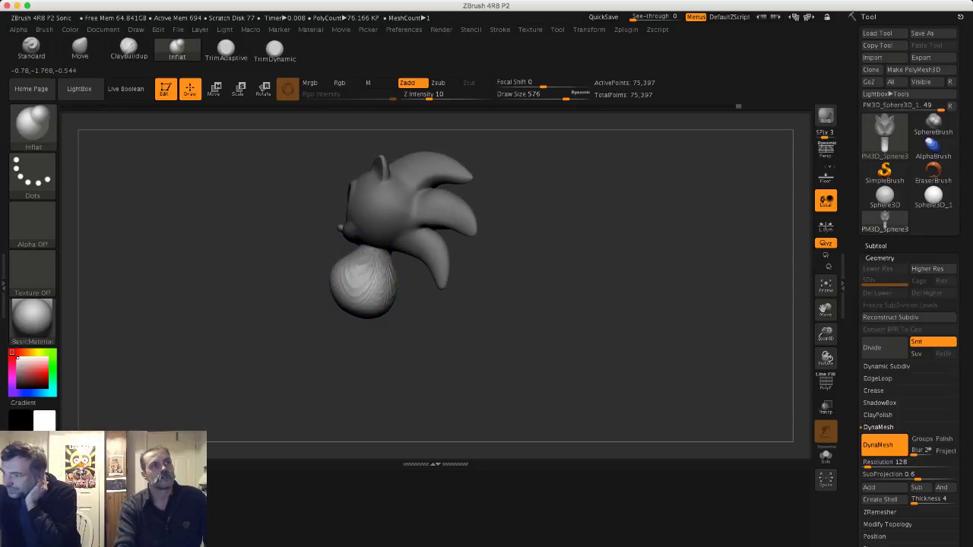
- Inflate the front, sides and back of the body into an even, rounded form with the Inflat brush at draw size 576
drag(293, 292, 308, 293)
mouse_move(360, 272)
mouse_down()
mouse_move(363, 289)
mouse_move(354, 270)
mouse_up()
mouse_move(259, 289)
mouse_down()
mouse_move(310, 285)
mouse_move(305, 292)
mouse_up()
drag(251, 289, 281, 289)
right_drag(291, 304, 283, 280)
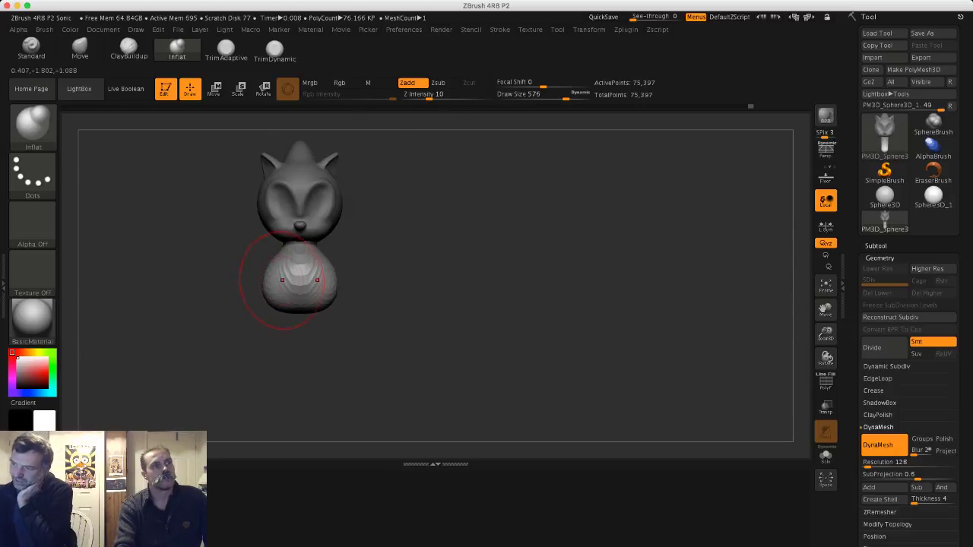
mouse_move(286, 306)
mouse_down()
mouse_move(275, 295)
mouse_move(278, 266)
mouse_up()
right_drag(278, 267, 307, 273)
drag(283, 282, 278, 289)
right_drag(278, 289, 304, 292)
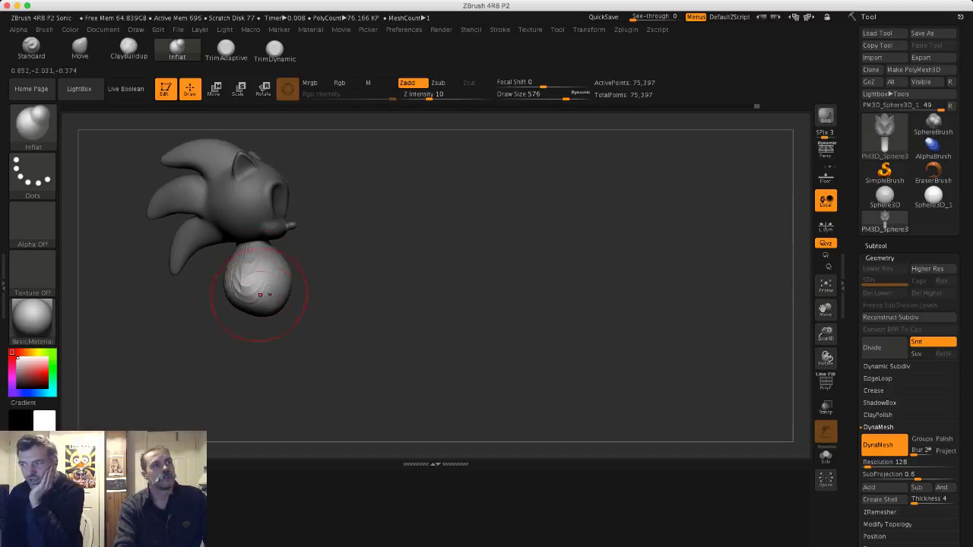
drag(262, 293, 257, 276)
right_drag(257, 277, 269, 278)
drag(235, 291, 228, 292)
drag(343, 294, 312, 295)
- Remesh the model with DynaMesh and smooth the body up to the neck, reducing the draw size to 372
mouse_move(384, 296)
ctrl+mouse_down()
mouse_move(395, 300)
mouse_move(368, 300)
mouse_move(379, 305)
ctrl+mouse_up()
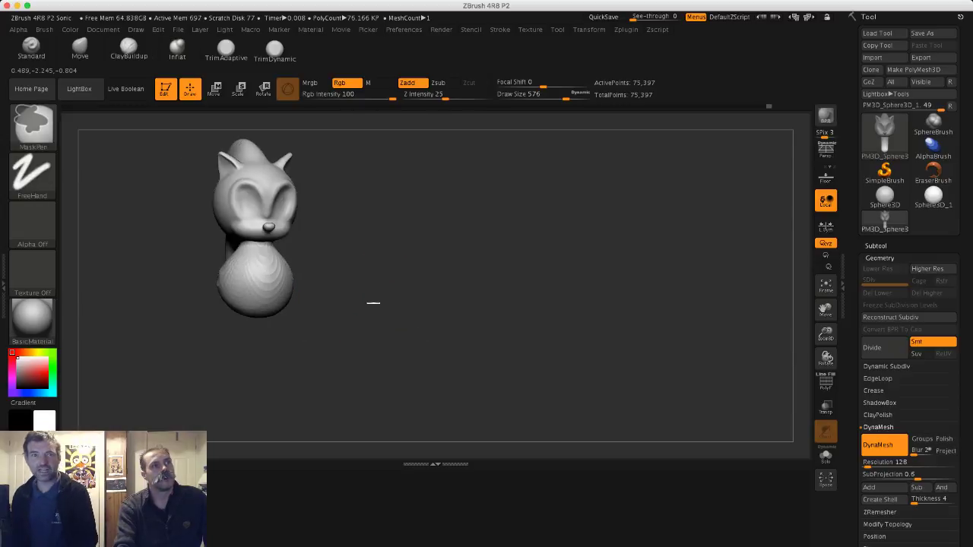
key(shift)
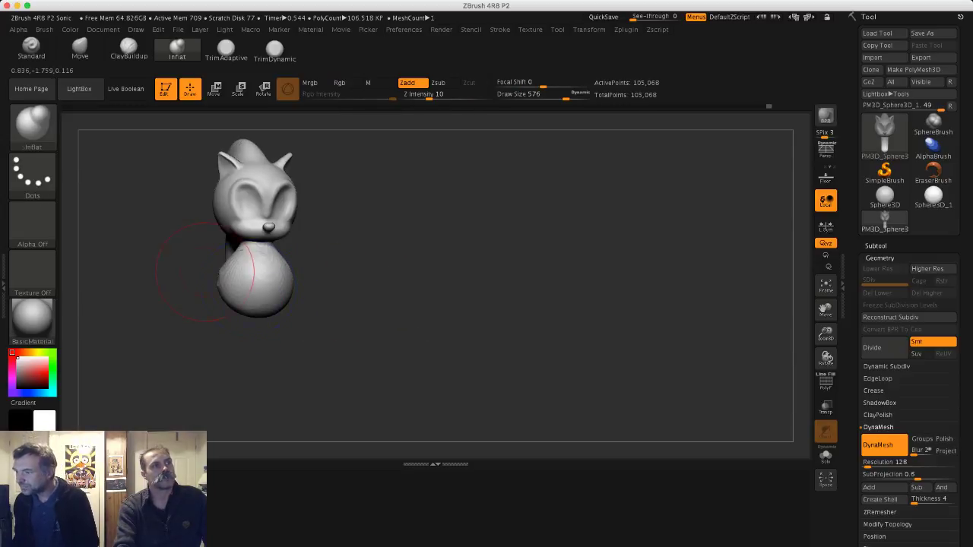
drag(201, 283, 227, 291)
drag(318, 311, 339, 309)
key(shift)
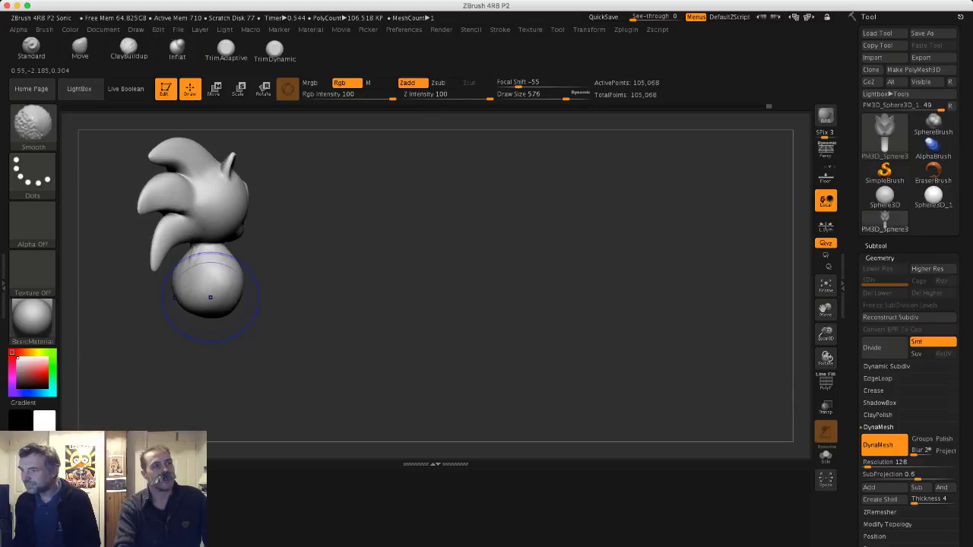
key(s)
drag(204, 281, 203, 289)
key(ctrl+z)
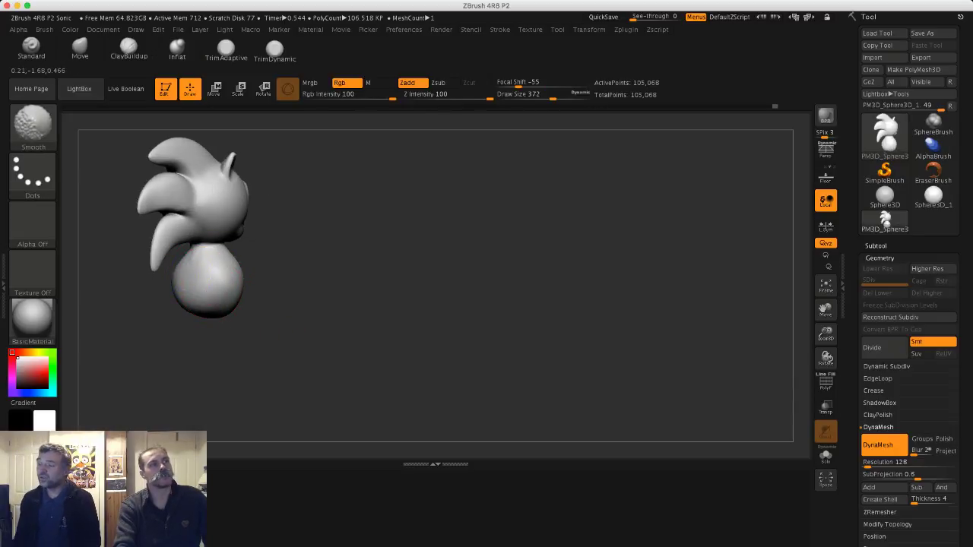
drag(237, 342, 210, 340)
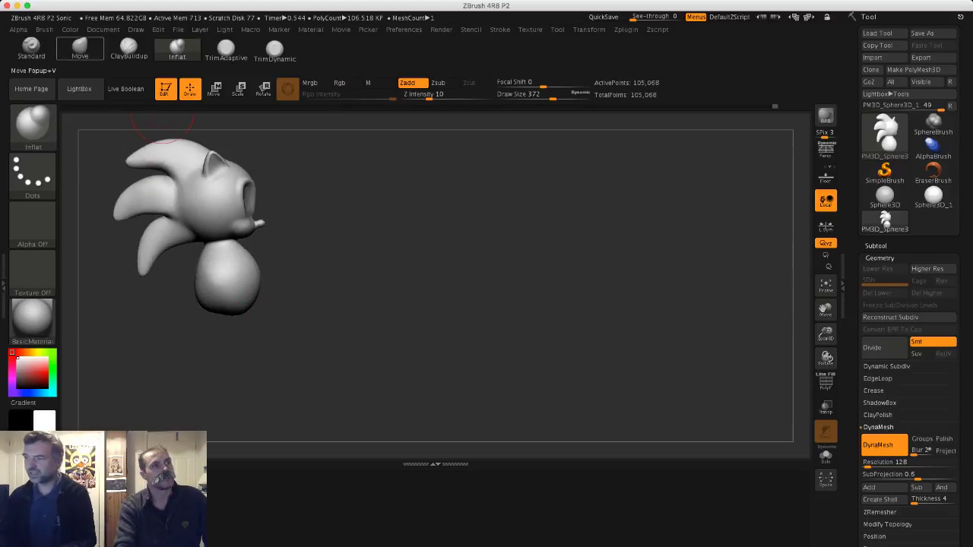
- Adjust the lower outline of the body with the Move brush at draw size 476
click(80, 49)
key(s)
drag(193, 306, 199, 305)
drag(205, 301, 202, 304)
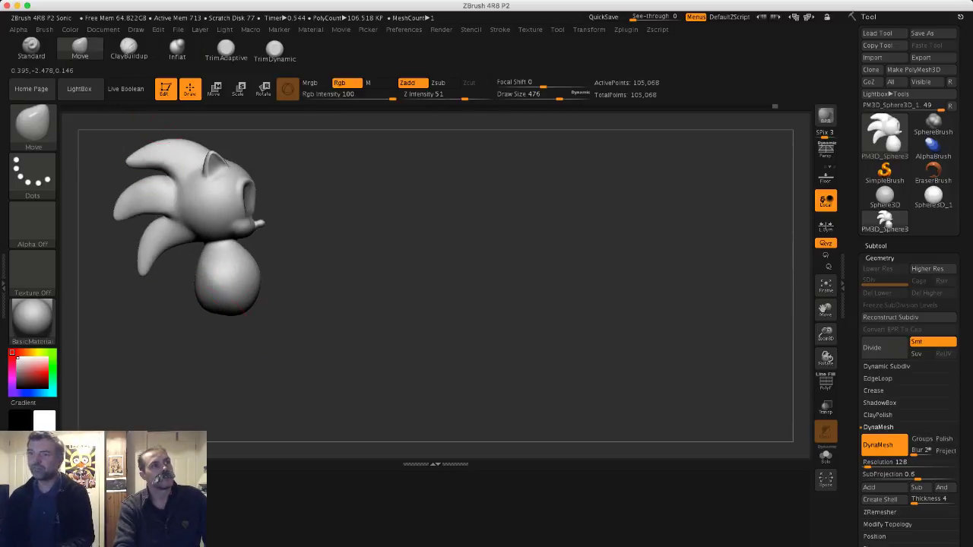
key(shift)
drag(304, 305, 351, 304)
key(shift)
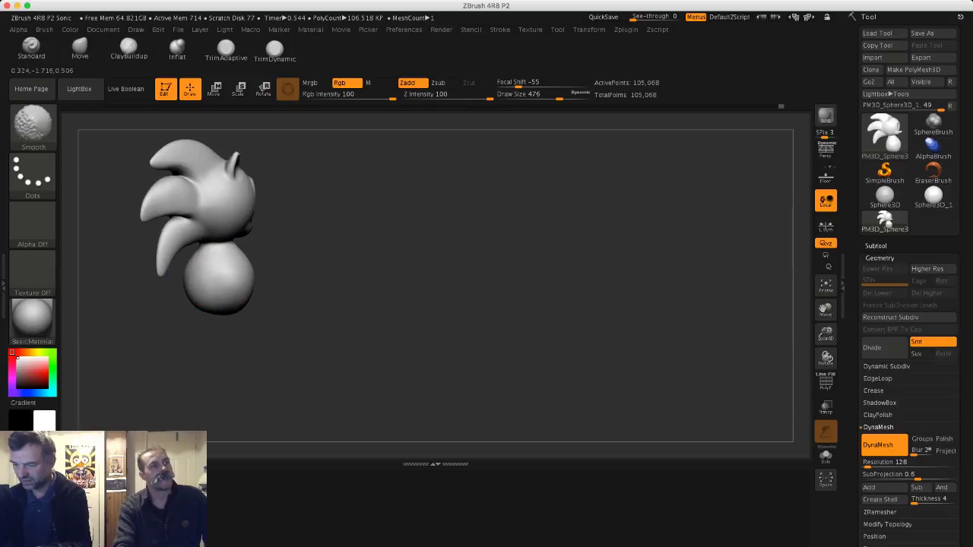
shift+drag(220, 350, 261, 352)
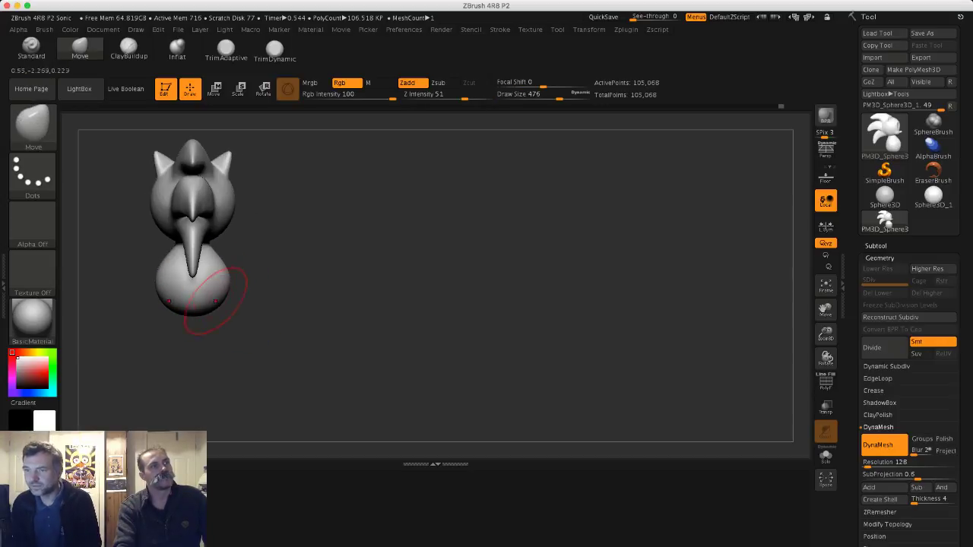
shift+drag(254, 283, 219, 270)
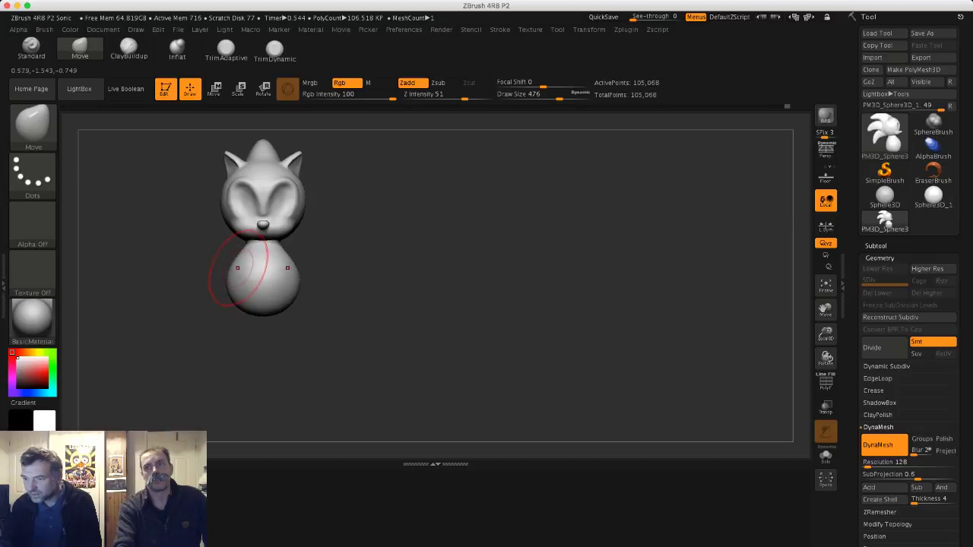
- Mask the whole head and all its quills with the Lasso stroke, leaving the body unmasked
mouse_move(179, 221)
alt+mouse_down()
mouse_move(178, 252)
mouse_move(363, 257)
mouse_move(340, 120)
alt+mouse_up()
key(ctrl+z)
ctrl+click(35, 175)
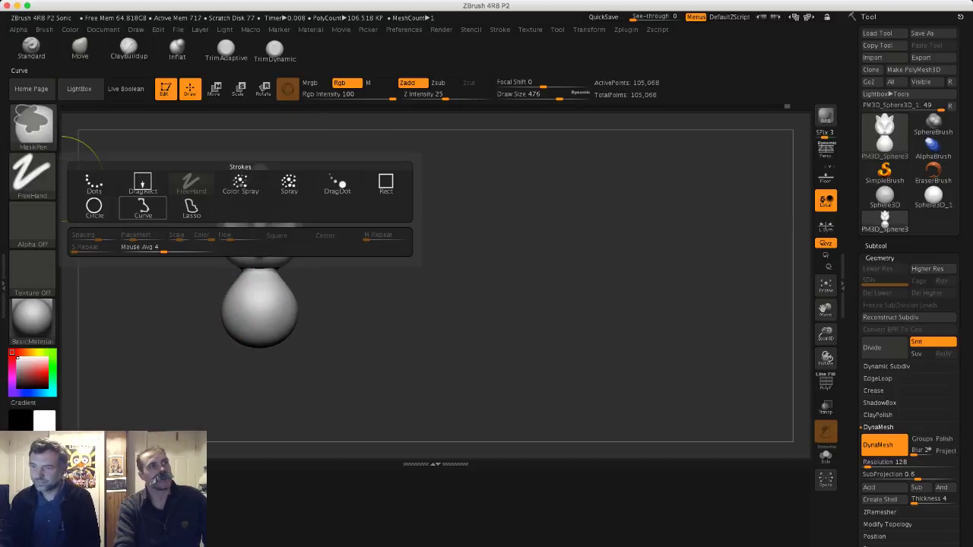
ctrl+click(190, 212)
mouse_move(179, 251)
ctrl+mouse_down()
mouse_move(214, 180)
mouse_move(200, 235)
mouse_move(245, 263)
mouse_move(232, 221)
mouse_move(266, 270)
ctrl+mouse_up()
drag(329, 309, 228, 262)
alt+drag(164, 279, 201, 282)
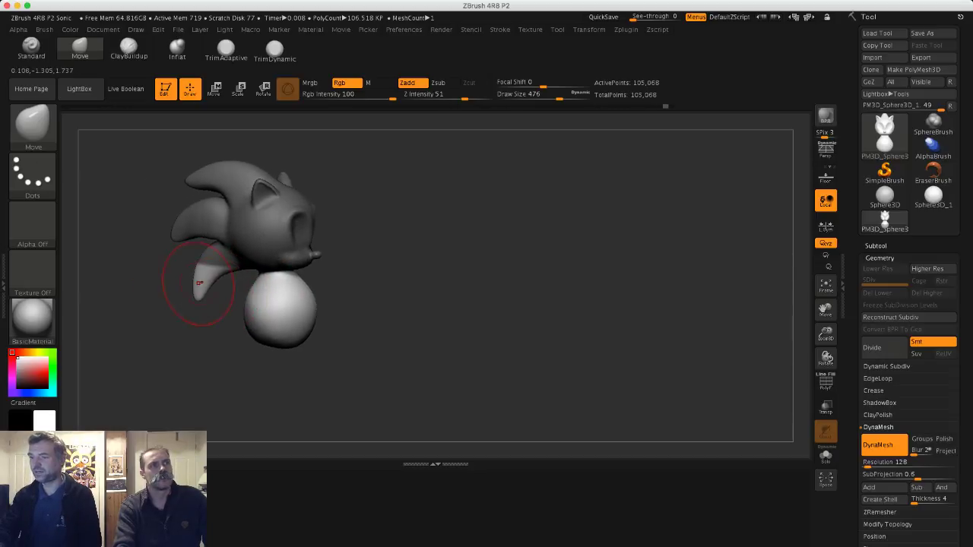
mouse_move(201, 248)
ctrl+mouse_down()
mouse_move(216, 289)
mouse_move(156, 265)
ctrl+mouse_up()
shift+drag(200, 309, 155, 310)
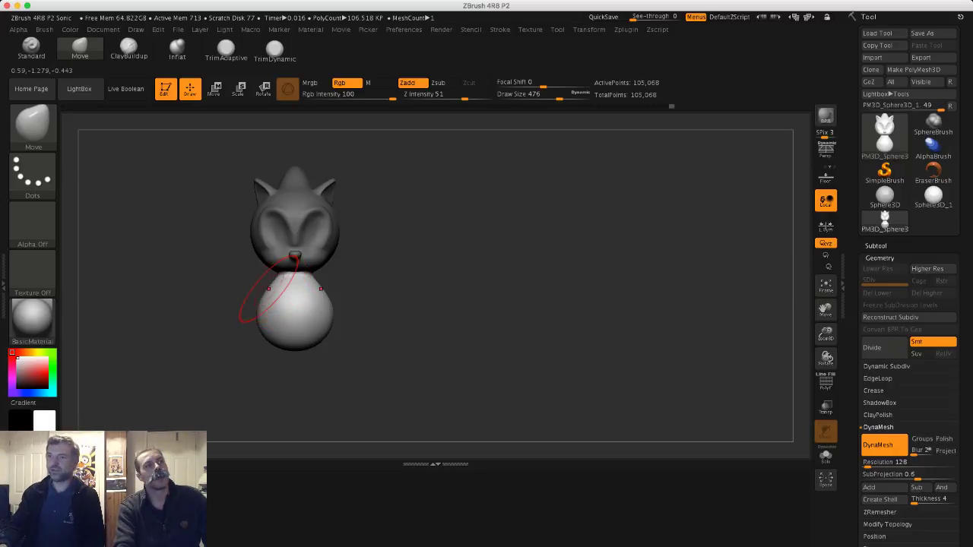
- Widen the upper body below the neck and round its underside with the Move brush at draw size 476
drag(269, 289, 261, 283)
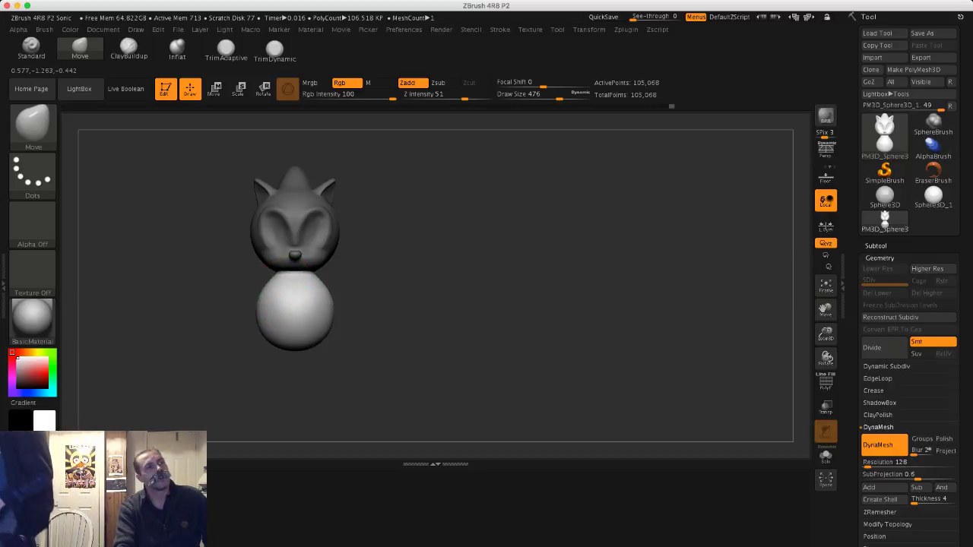
mouse_move(199, 303)
mouse_down()
mouse_move(245, 295)
mouse_move(243, 286)
mouse_up()
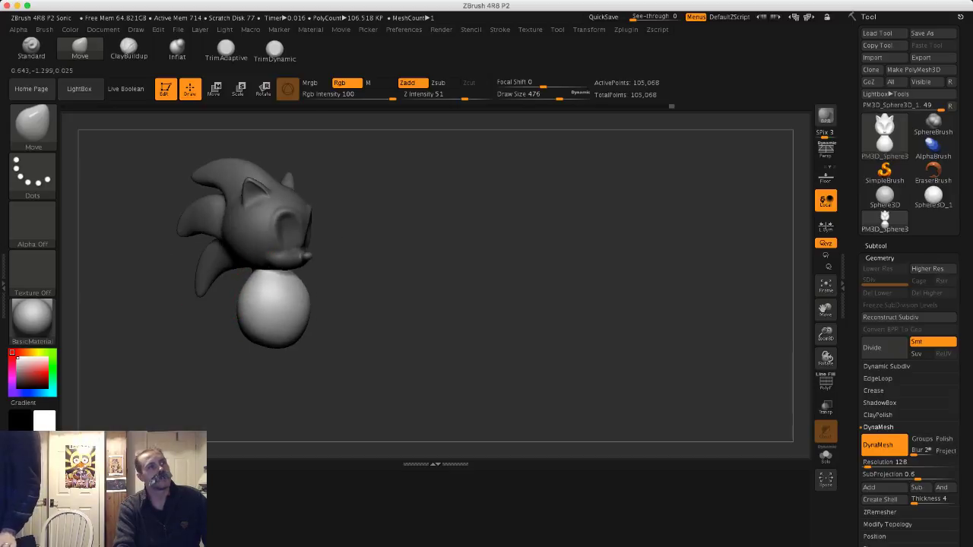
drag(123, 268, 163, 266)
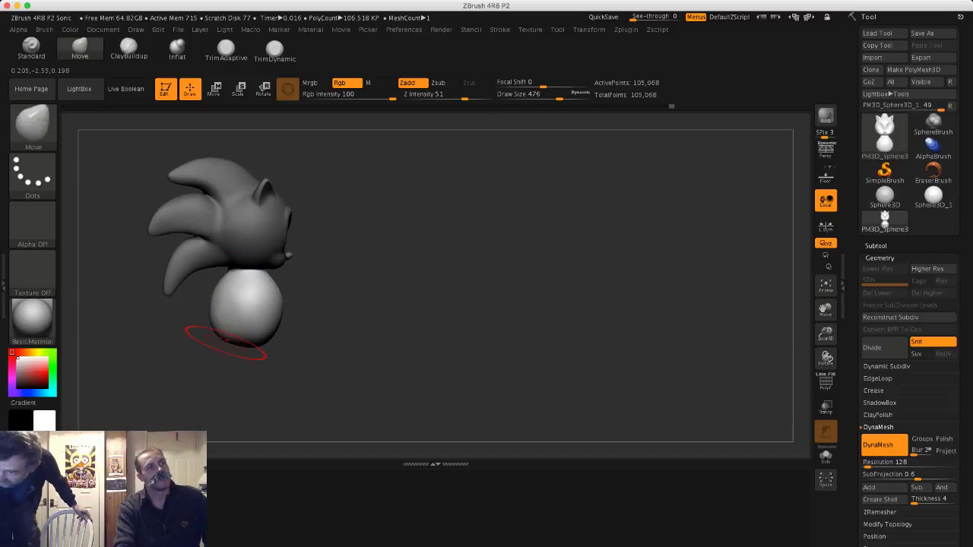
drag(218, 334, 223, 330)
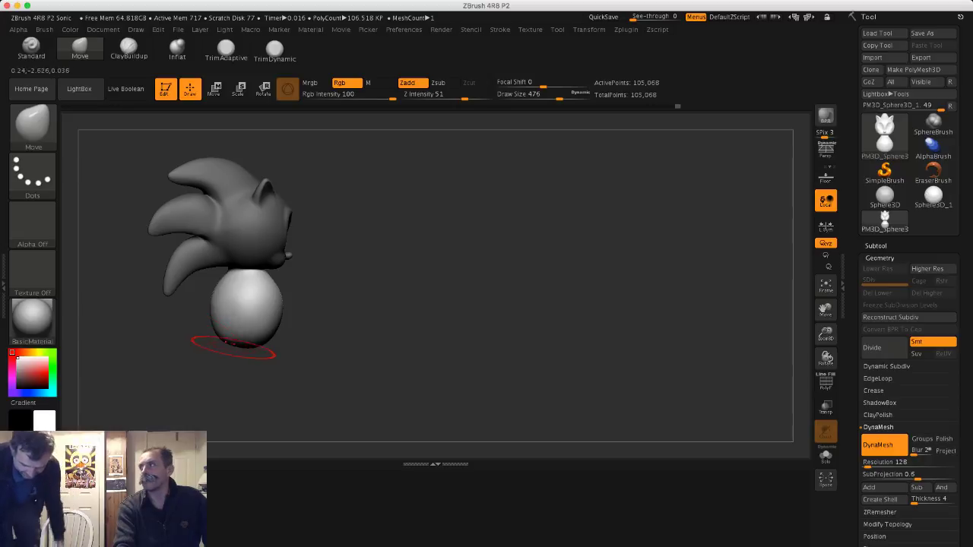
key(shift)
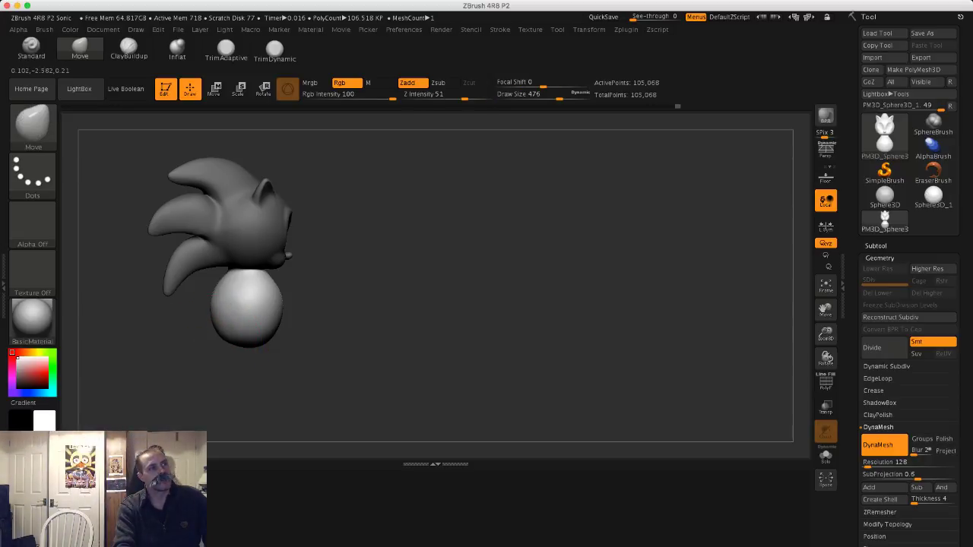
key(shift)
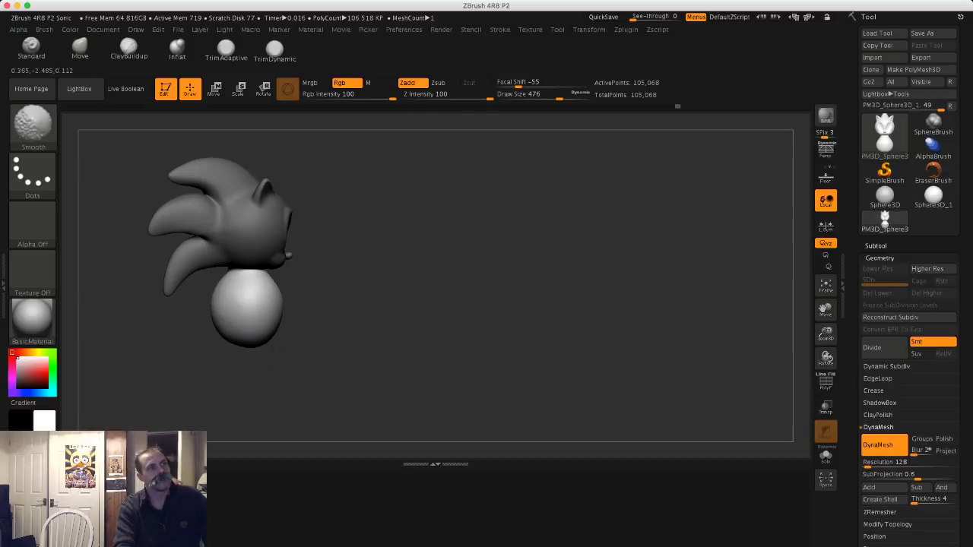
key(shift)
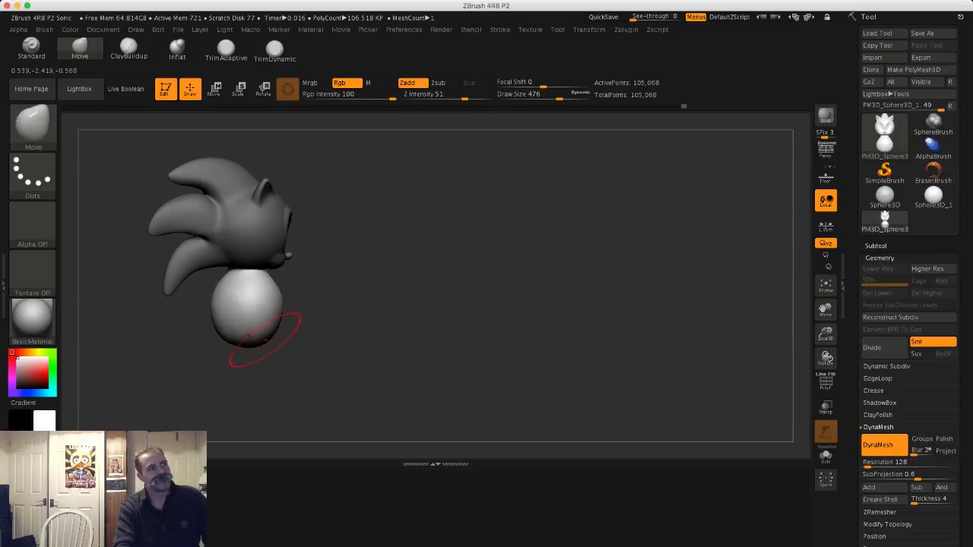
right_drag(266, 339, 268, 346)
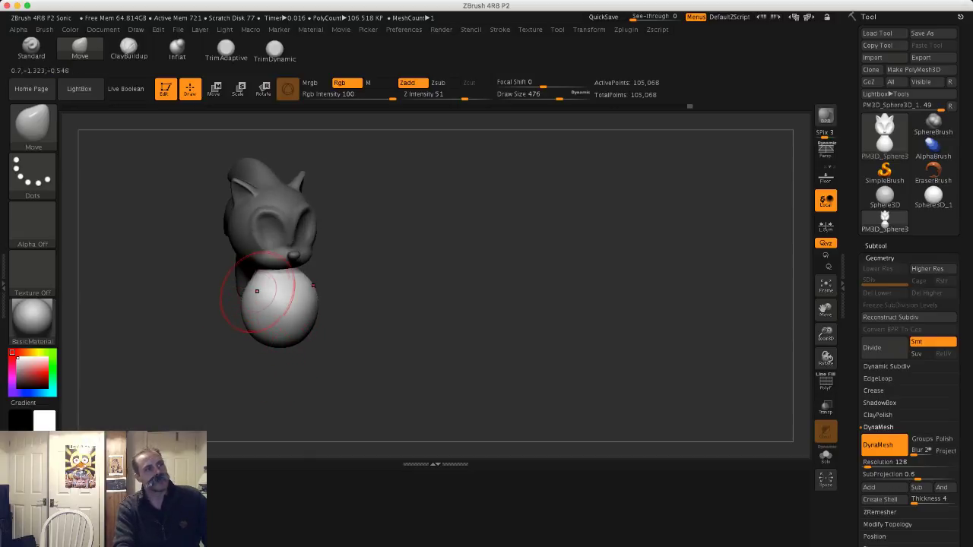
- Make the body shorter and narrower by pushing in its sides, front and back with the Move brush at draw size 657
mouse_move(226, 329)
mouse_down()
mouse_move(213, 316)
mouse_move(220, 333)
mouse_move(272, 345)
mouse_move(268, 334)
mouse_up()
key(s)
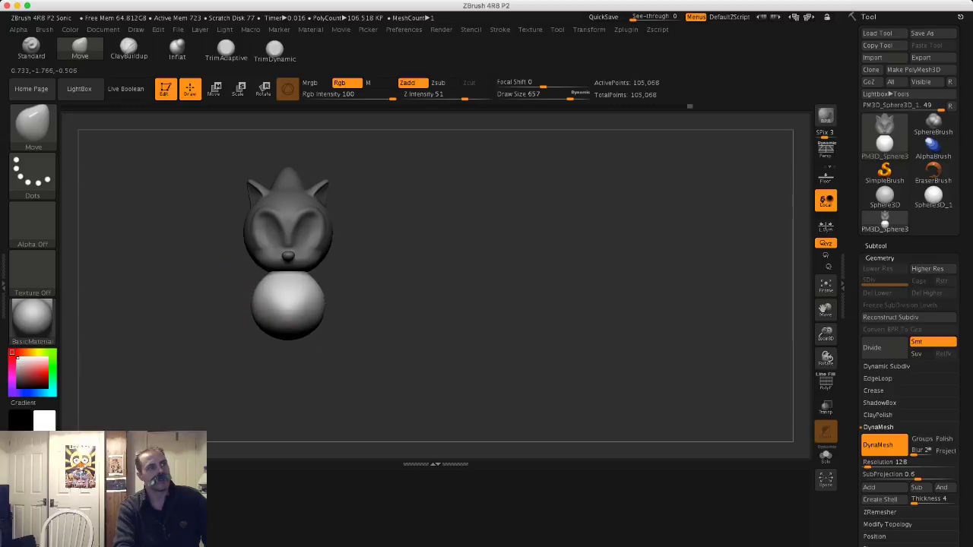
mouse_move(253, 305)
mouse_down()
mouse_move(234, 321)
mouse_move(271, 312)
mouse_move(274, 291)
mouse_up()
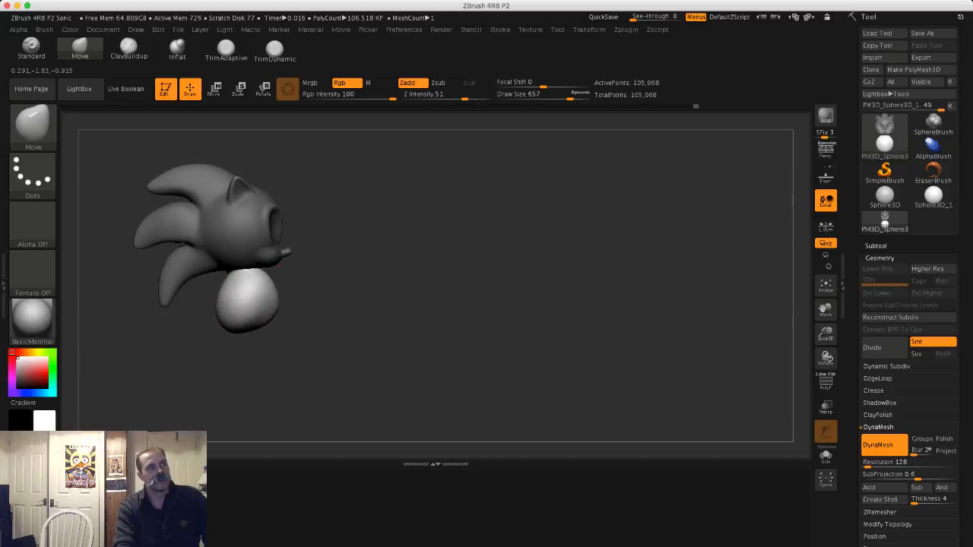
drag(222, 328, 247, 330)
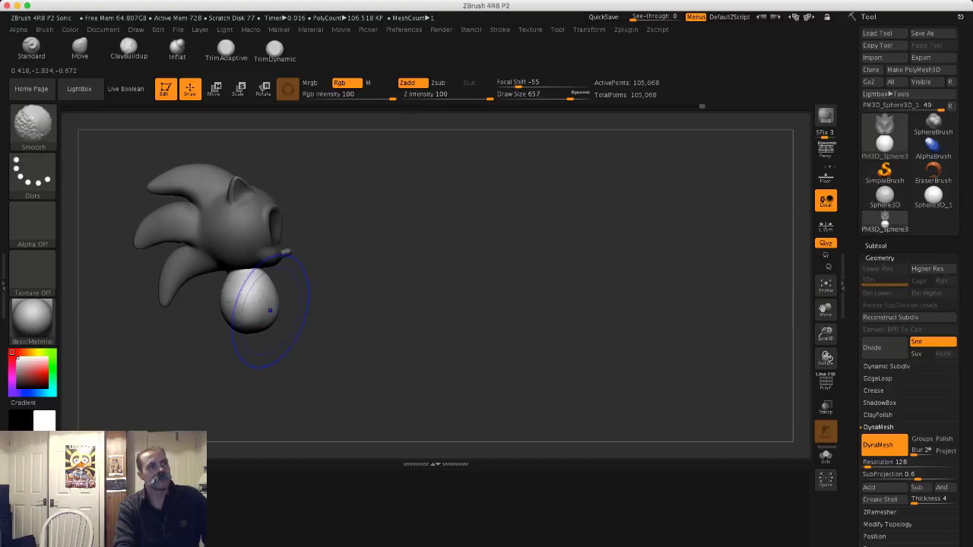
drag(346, 339, 279, 334)
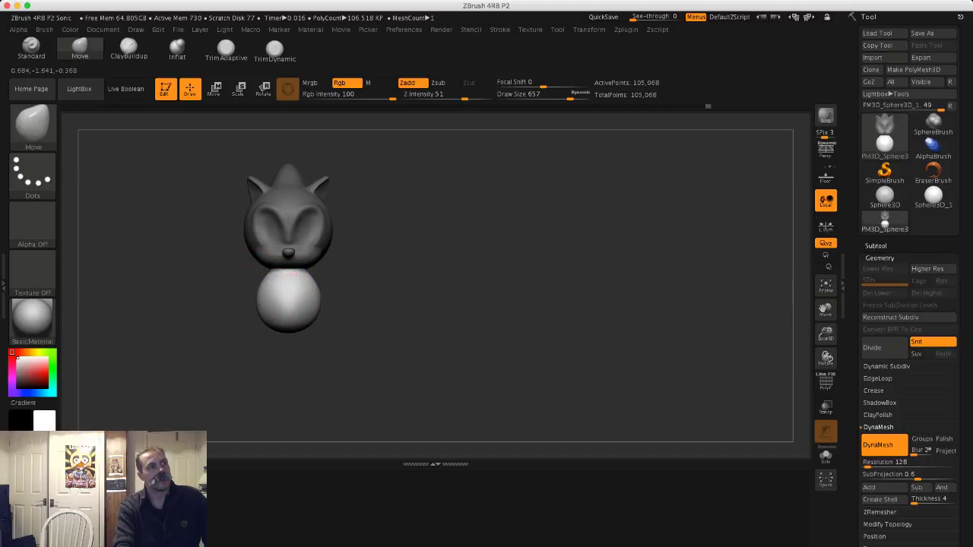
- Refine the lower front and back of the body into a rounded egg shape with Move and Smooth at draw size 468
mouse_move(242, 363)
mouse_down()
mouse_move(183, 354)
mouse_move(199, 348)
mouse_up()
key(s)
drag(284, 322, 274, 321)
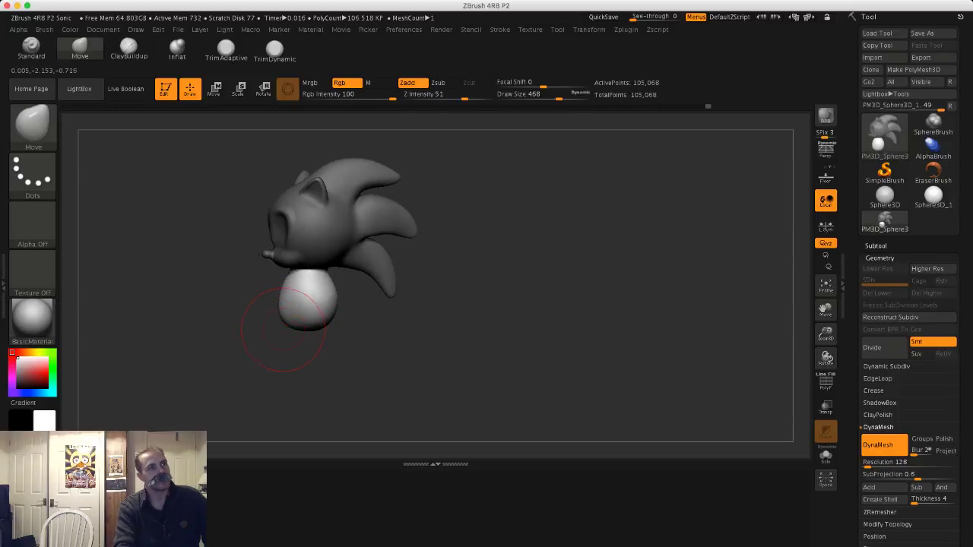
drag(286, 323, 293, 320)
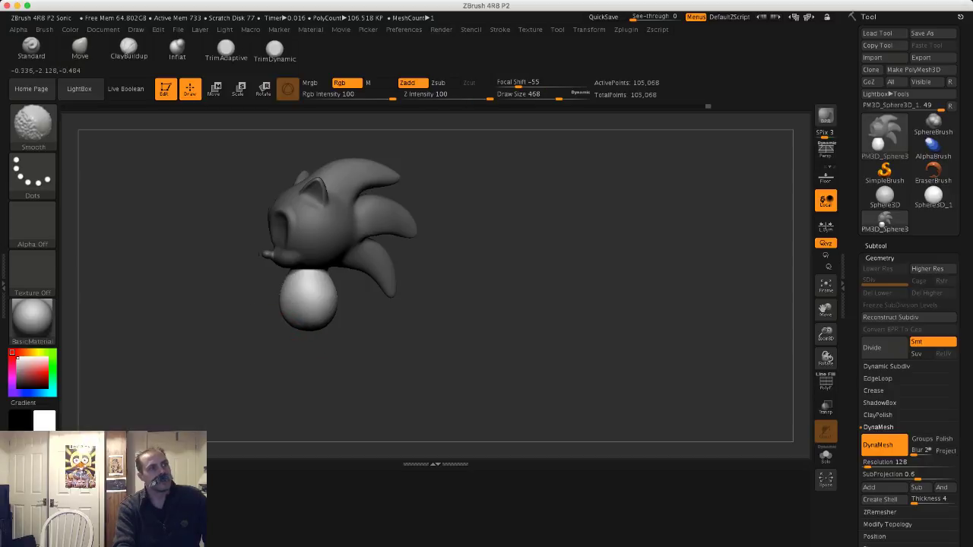
shift+drag(251, 346, 295, 343)
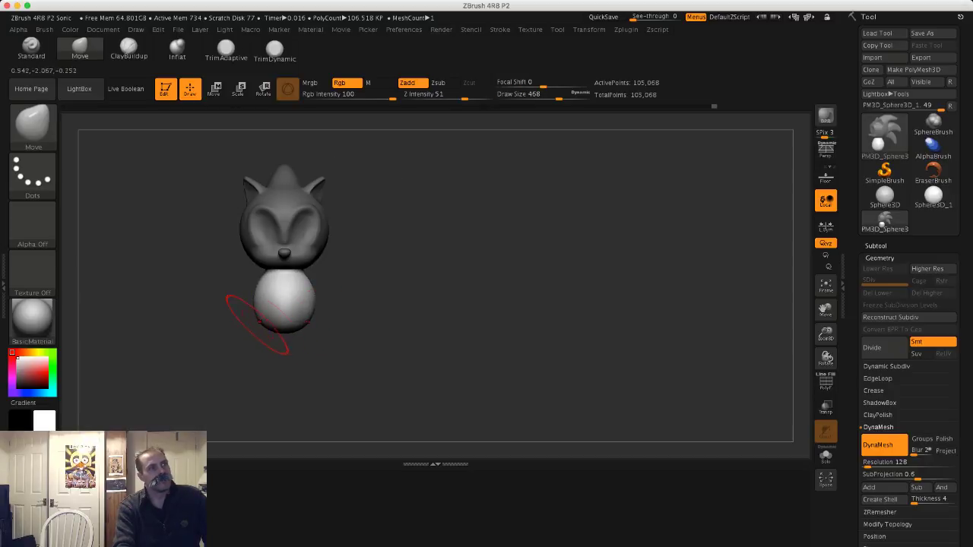
drag(233, 319, 312, 315)
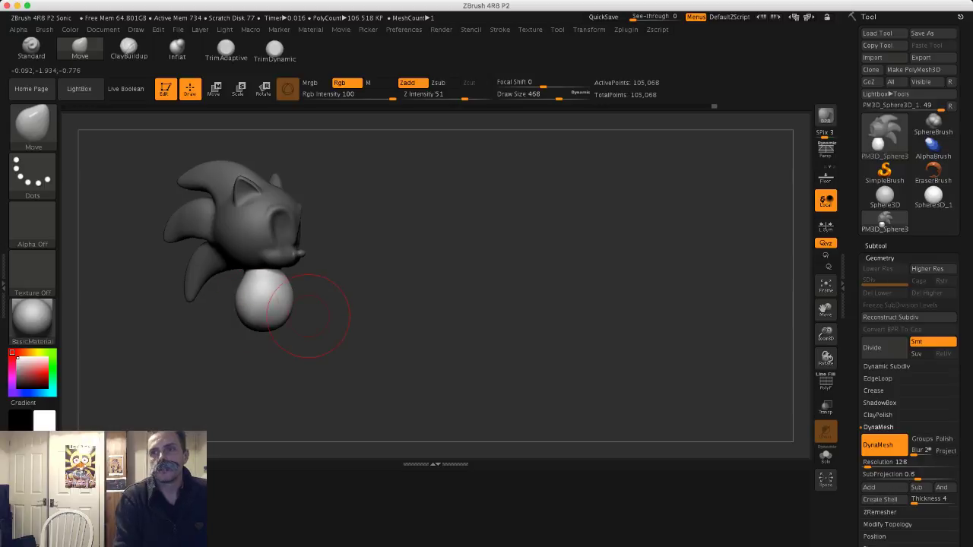
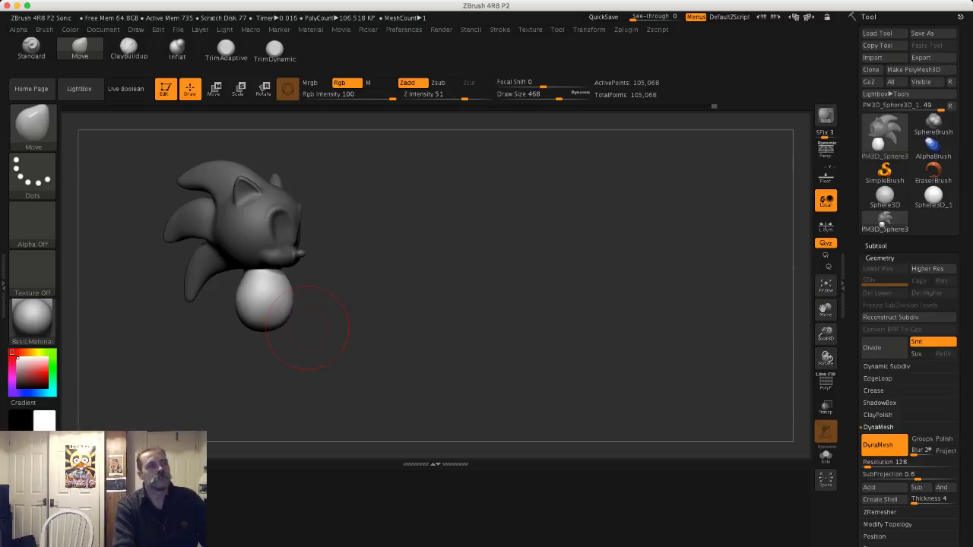
- Clear the head mask and mask an oval spot on the back of the body with the FreeHand stroke at draw size 192
mouse_move(191, 366)
mouse_down()
mouse_move(206, 304)
mouse_move(211, 322)
mouse_move(223, 313)
mouse_move(140, 282)
mouse_move(76, 235)
mouse_up()
key(s)
key(ctrl)
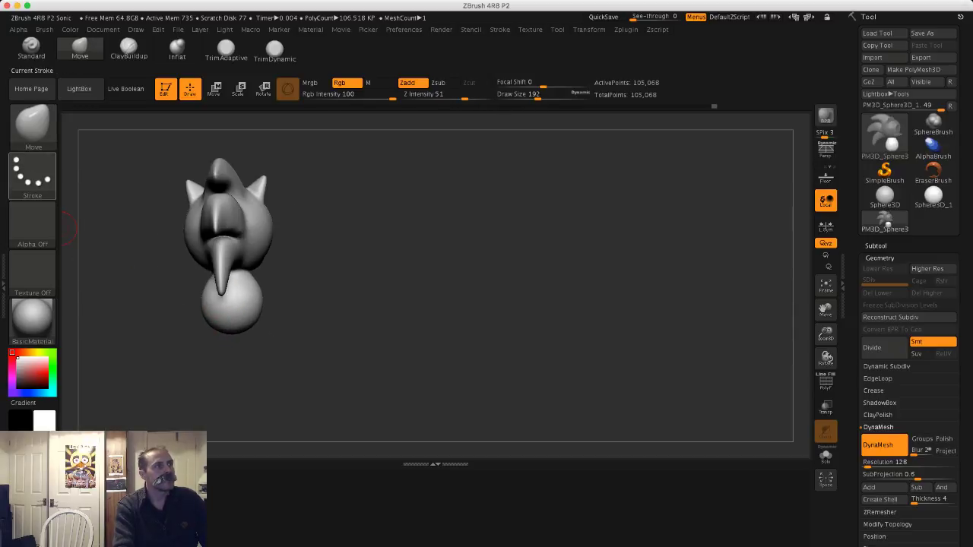
ctrl+click(35, 186)
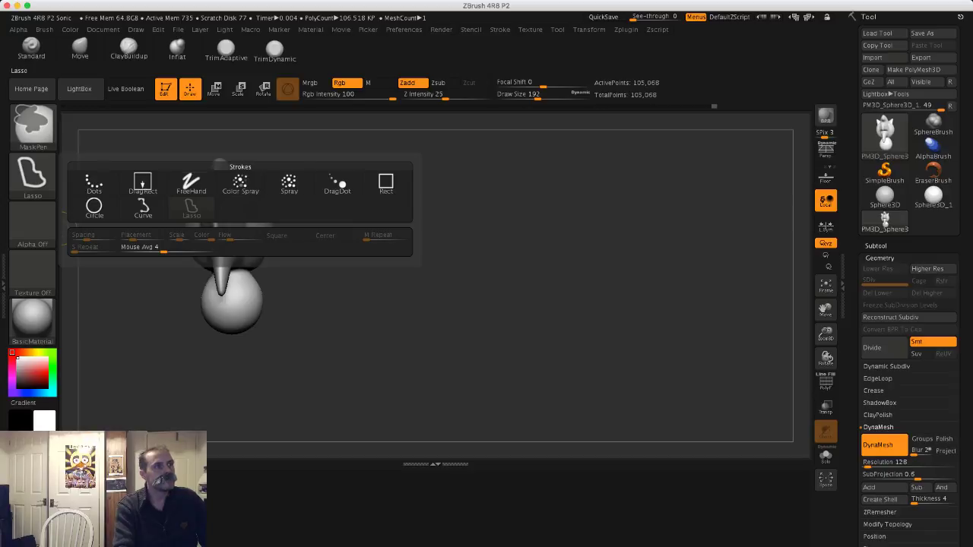
right_drag(229, 313, 228, 291)
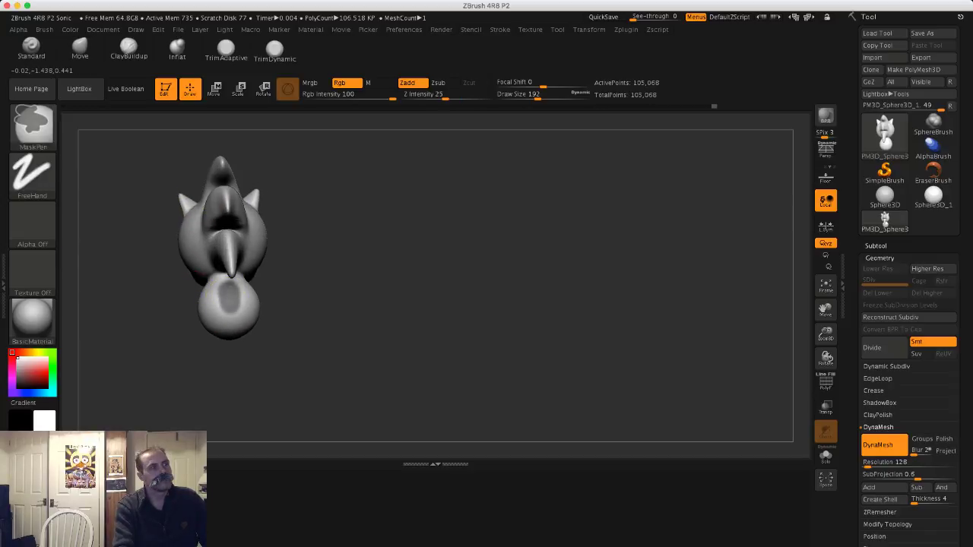
- Invert the mask and pull a tail out of the unmasked spot on the back with the Move brush at draw size 437
mouse_move(163, 290)
mouse_down()
mouse_move(259, 286)
mouse_move(181, 302)
mouse_move(181, 309)
mouse_move(238, 292)
mouse_move(203, 308)
mouse_move(212, 291)
mouse_move(217, 305)
mouse_move(212, 289)
mouse_up()
ctrl+click(181, 307)
ctrl+click(186, 306)
ctrl+click(181, 310)
key(q)
key(s)
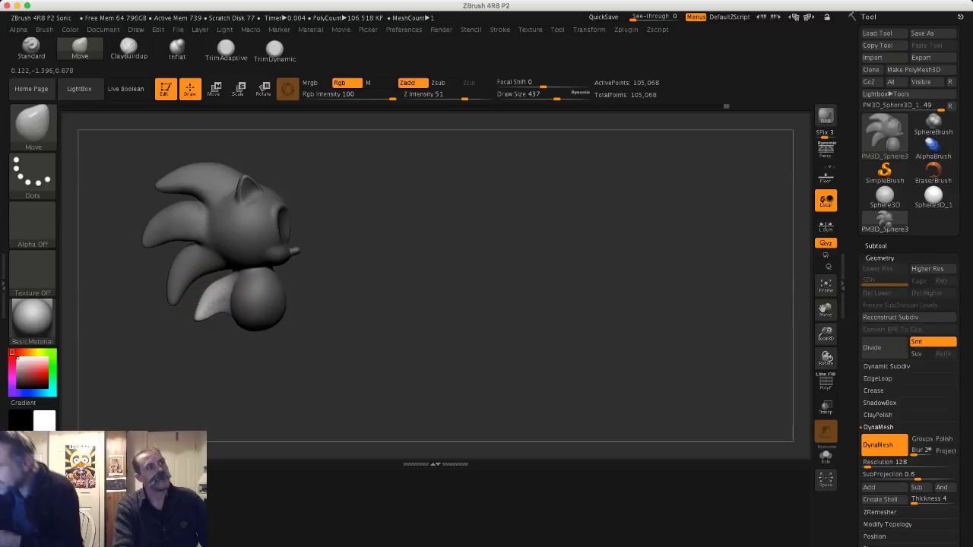
- Smooth the unmasked tail on both sides of the model with the Smooth brush at draw size 437
key(shift)
shift+drag(204, 302, 207, 306)
drag(156, 343, 241, 325)
mouse_move(196, 298)
shift+mouse_down()
mouse_move(200, 310)
mouse_move(277, 330)
shift+mouse_up()
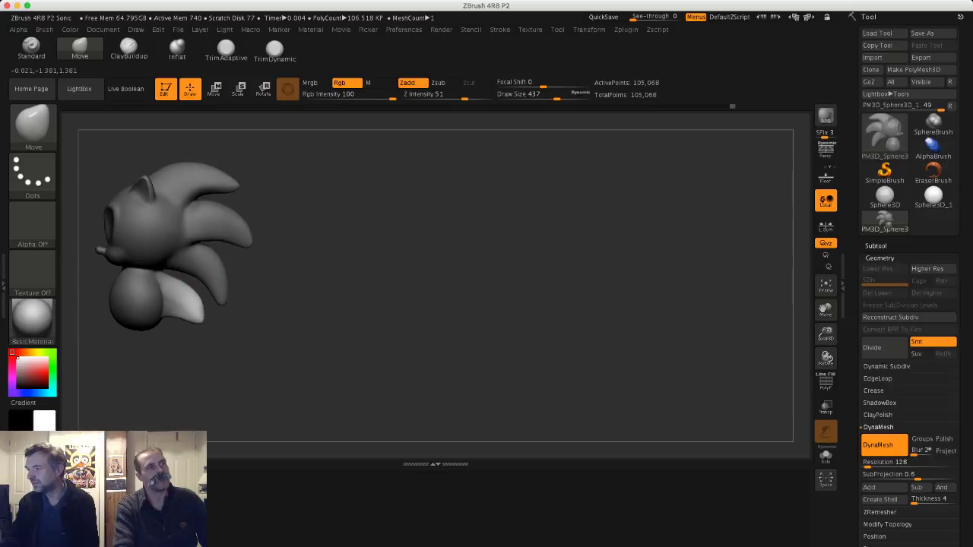
mouse_move(199, 307)
mouse_down()
mouse_move(204, 297)
mouse_move(205, 310)
mouse_up()
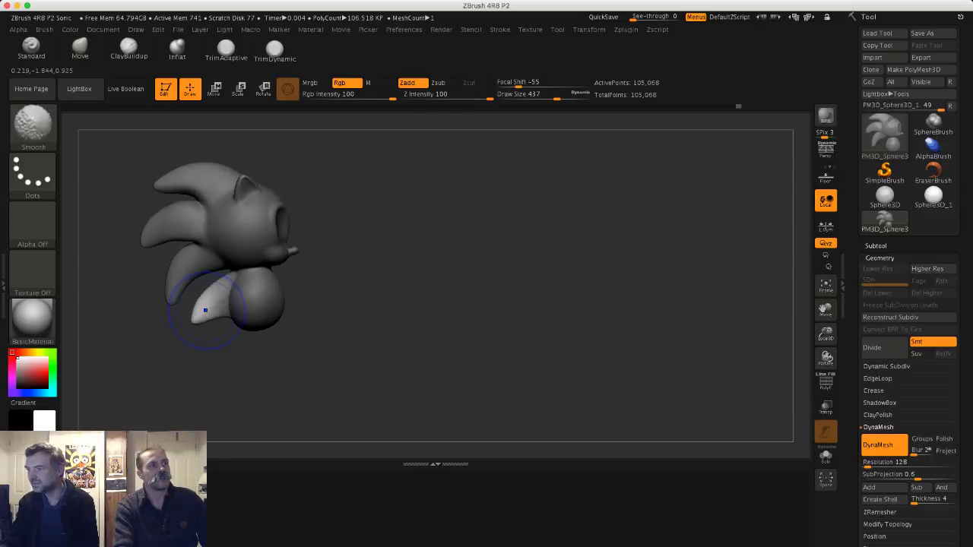
- Clear the mask and smooth the base of the tail where it joins the back of the body
ctrl+drag(201, 346, 211, 359)
shift+drag(220, 301, 216, 307)
alt+drag(200, 351, 203, 328)
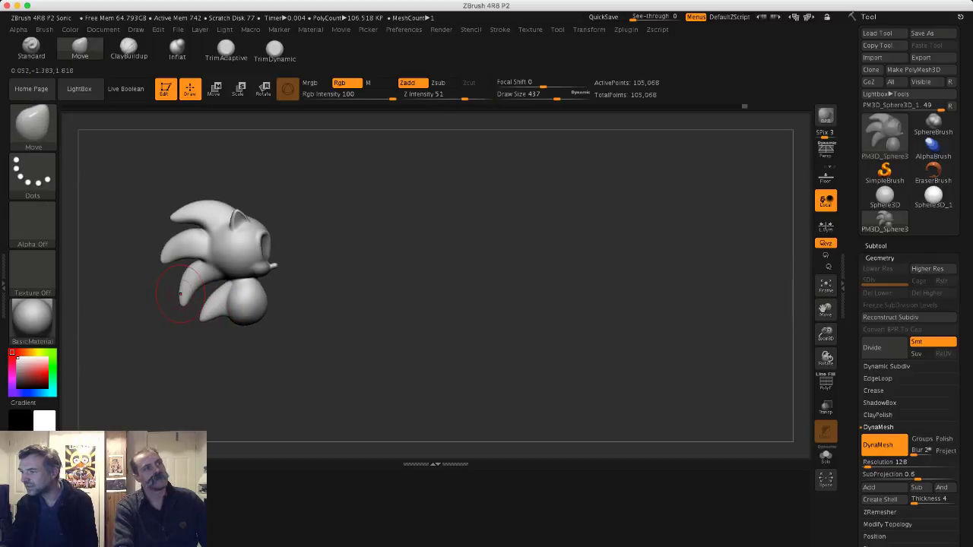
mouse_move(180, 294)
mouse_down()
mouse_move(164, 299)
mouse_move(195, 310)
mouse_up()
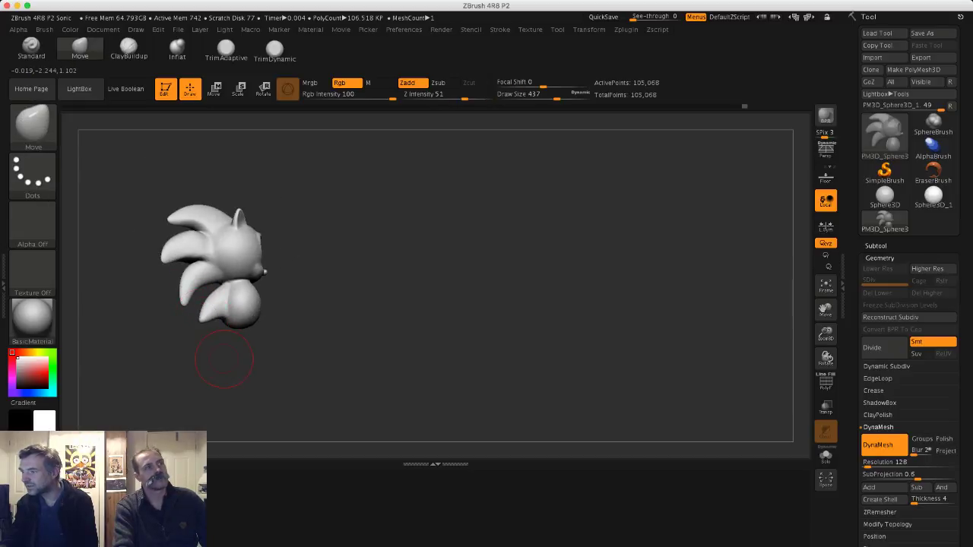
mouse_move(224, 359)
mouse_down()
mouse_move(152, 337)
mouse_move(134, 304)
mouse_up()
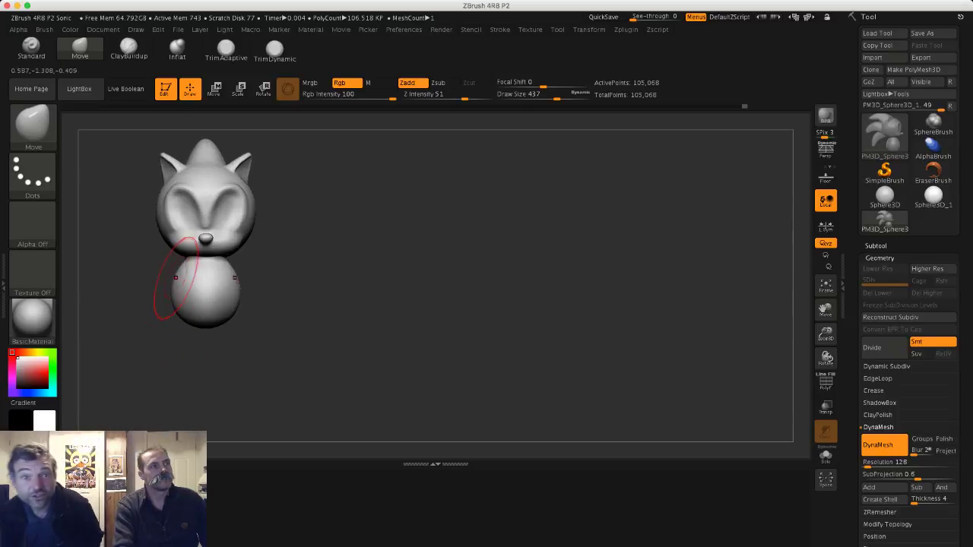
- Set the draw size to 167 and switch to the CurveTube brush
key(s)
drag(174, 277, 153, 277)
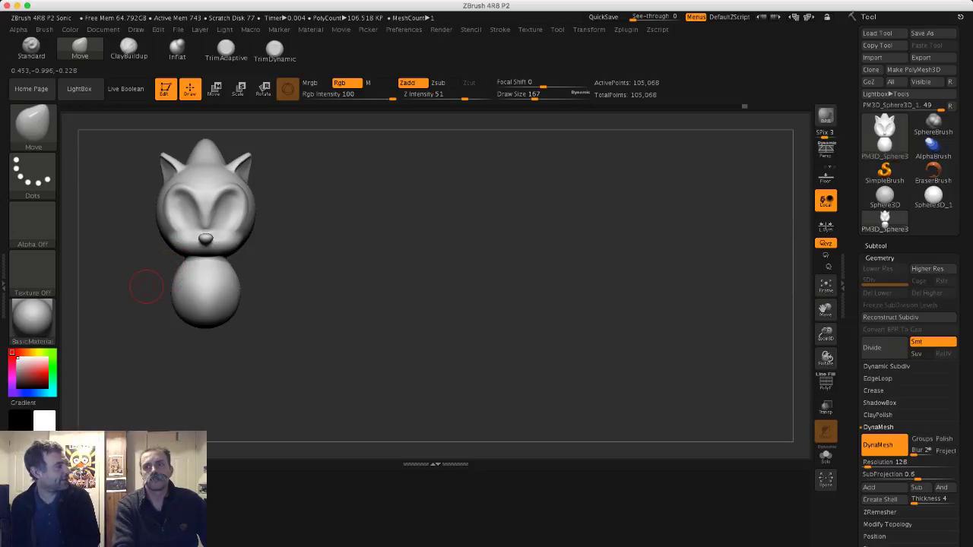
mouse_move(137, 282)
mouse_down()
mouse_move(108, 294)
mouse_move(190, 297)
mouse_up()
key(b)
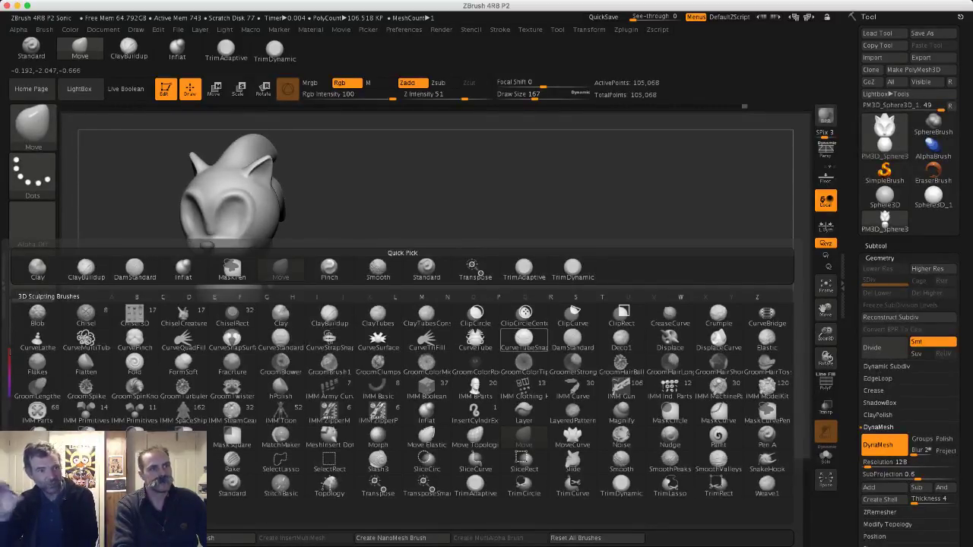
mouse_move(475, 341)
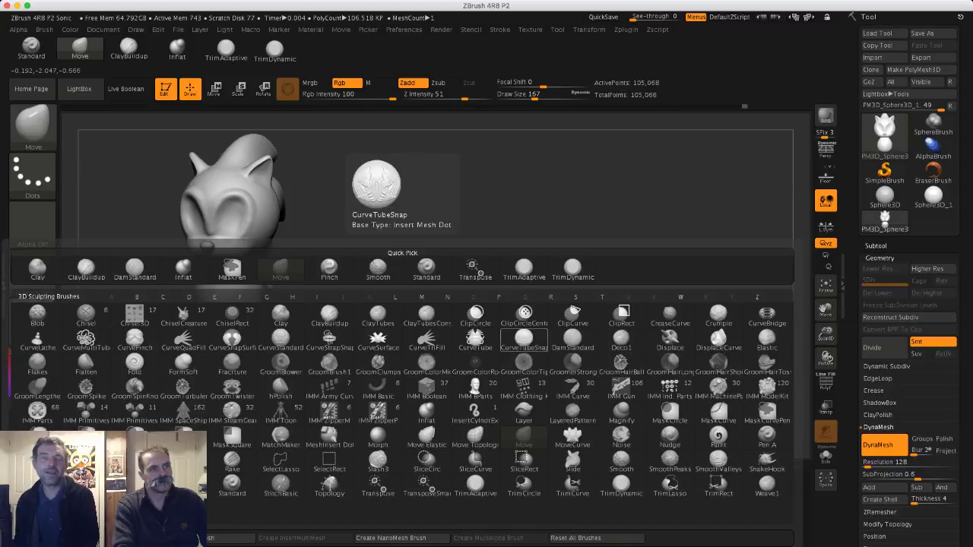
click(476, 339)
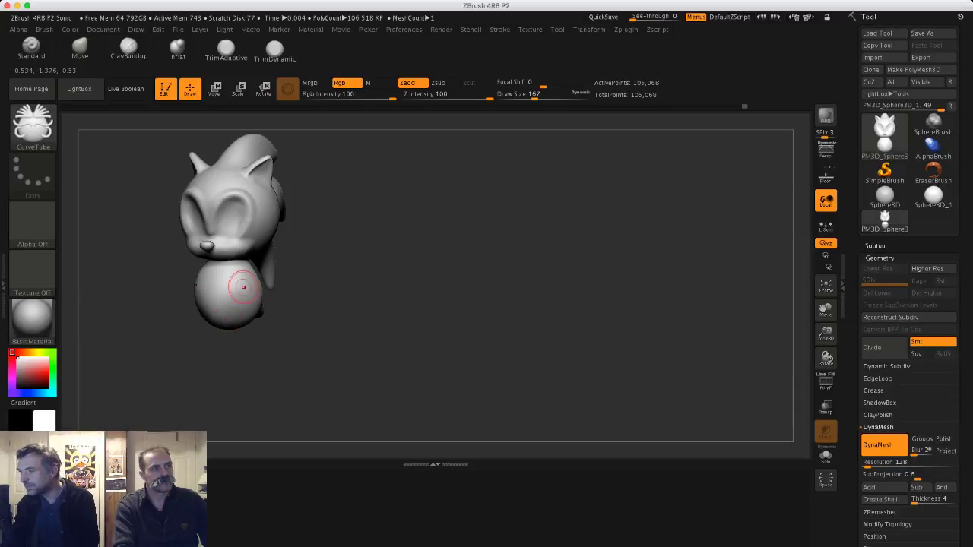
- Draw a symmetrical pair of tube arms outward and downward from the upper sides of the body, undoing any misplaced curve
drag(337, 294, 358, 299)
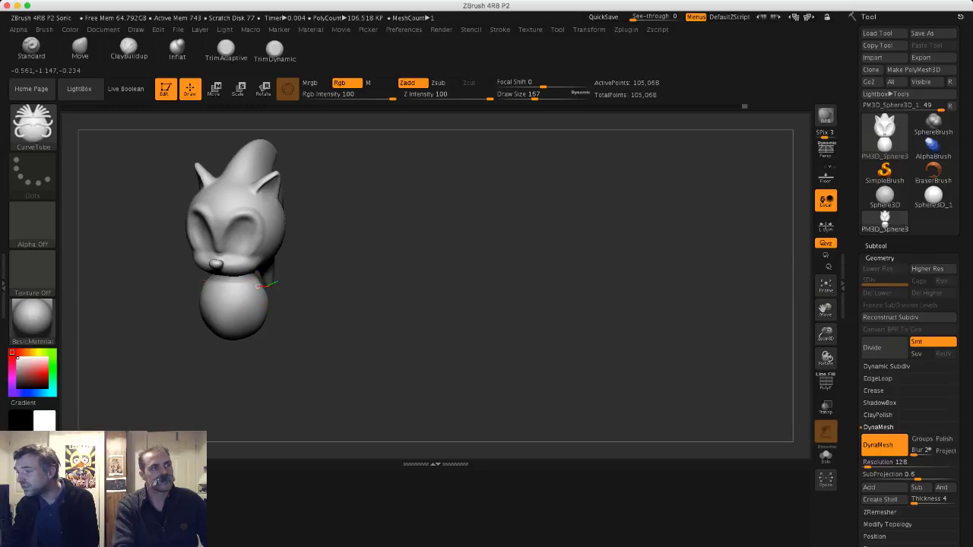
drag(319, 308, 320, 308)
mouse_move(324, 358)
mouse_down()
mouse_move(356, 348)
mouse_move(303, 365)
mouse_up()
key(super+z)
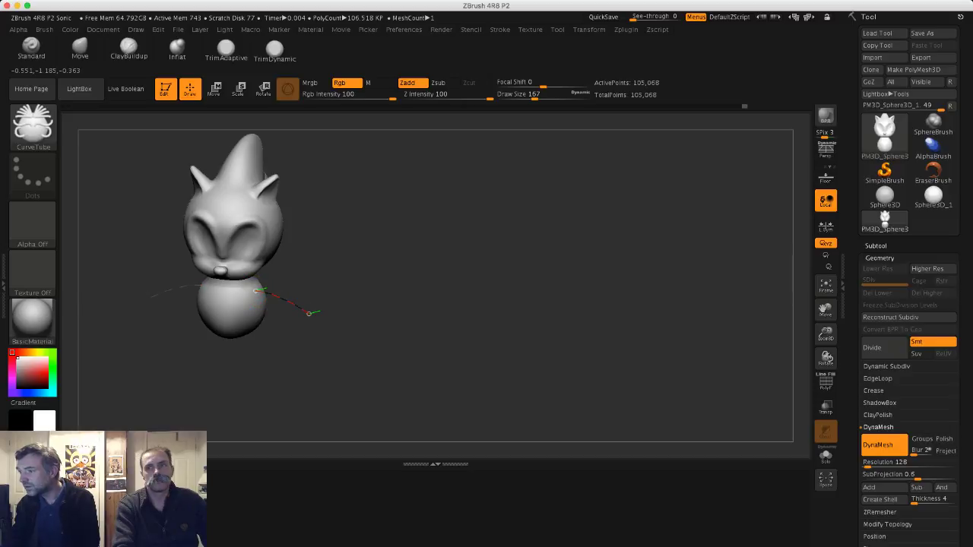
drag(309, 313, 309, 312)
shift+drag(310, 362, 306, 325)
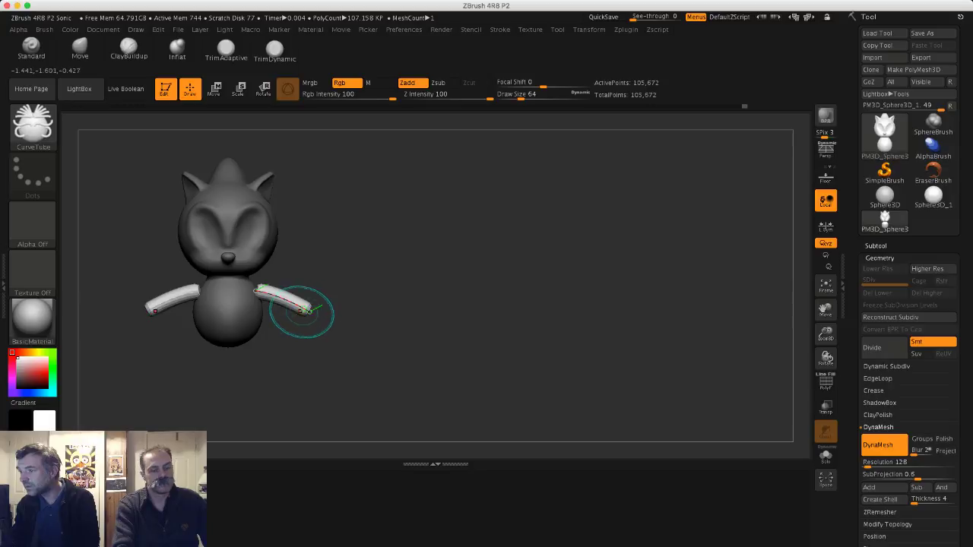
- Set the draw size to 136 and update the arm curves to make both tubes thinner
key(])
key(])
key(])
key(s)
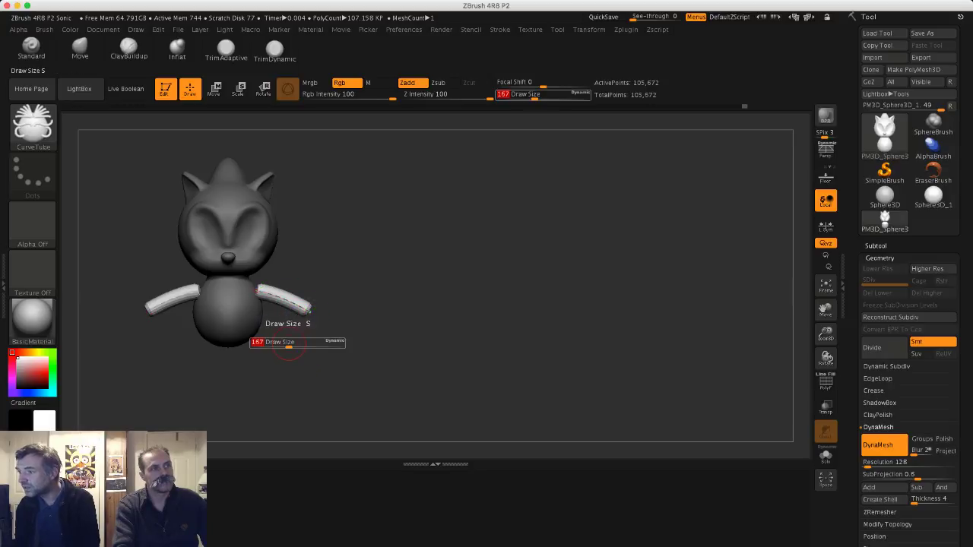
drag(288, 345, 274, 346)
click(309, 312)
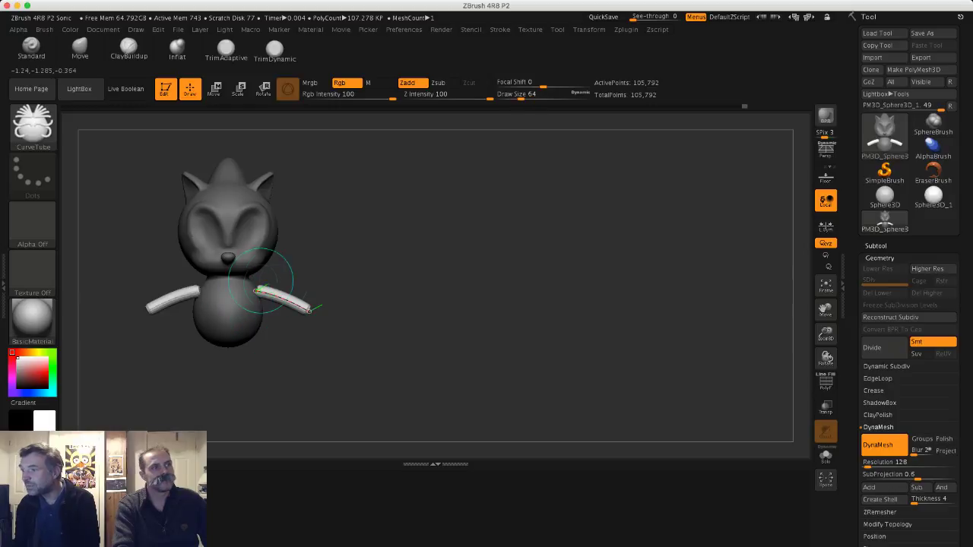
- Move the shoulder ends of the arm curves into the upper sides of the body
right_drag(262, 290, 253, 293)
drag(256, 291, 255, 292)
key(shift)
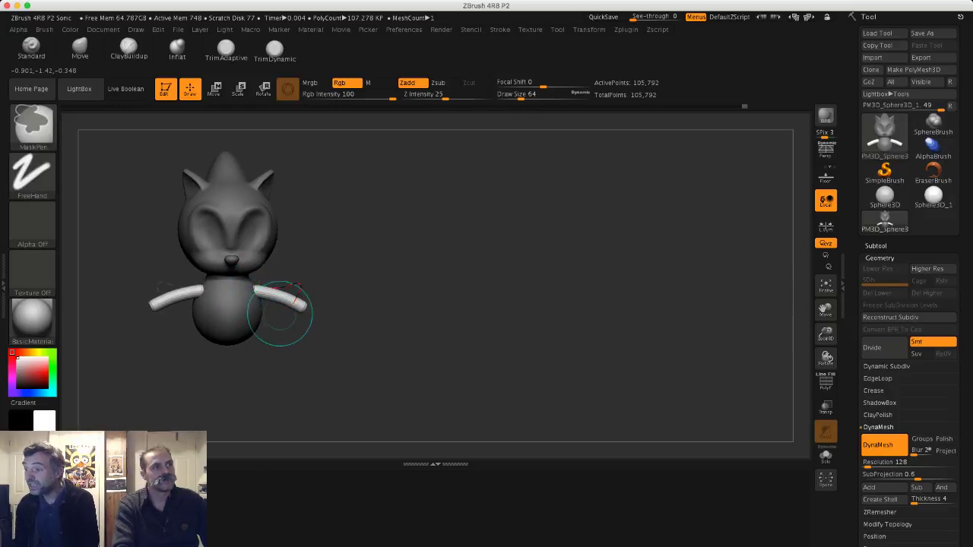
mouse_move(325, 288)
mouse_down()
mouse_move(395, 281)
mouse_move(349, 275)
mouse_move(307, 294)
mouse_move(270, 290)
mouse_move(263, 306)
mouse_up()
mouse_move(326, 305)
mouse_down()
mouse_move(376, 296)
mouse_move(419, 304)
mouse_move(410, 313)
mouse_up()
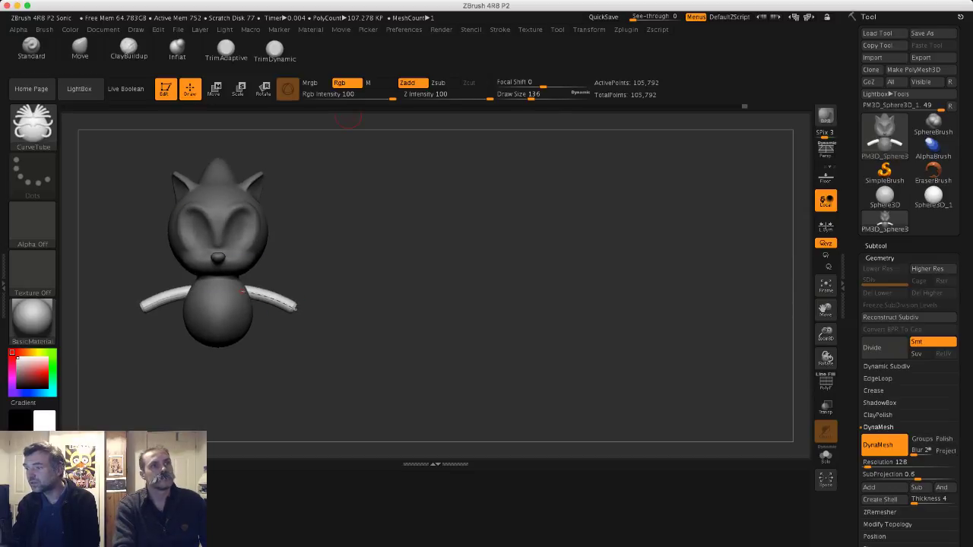
- Look through the stroke's Curve settings and bend the free ends of the arms further downward
click(499, 30)
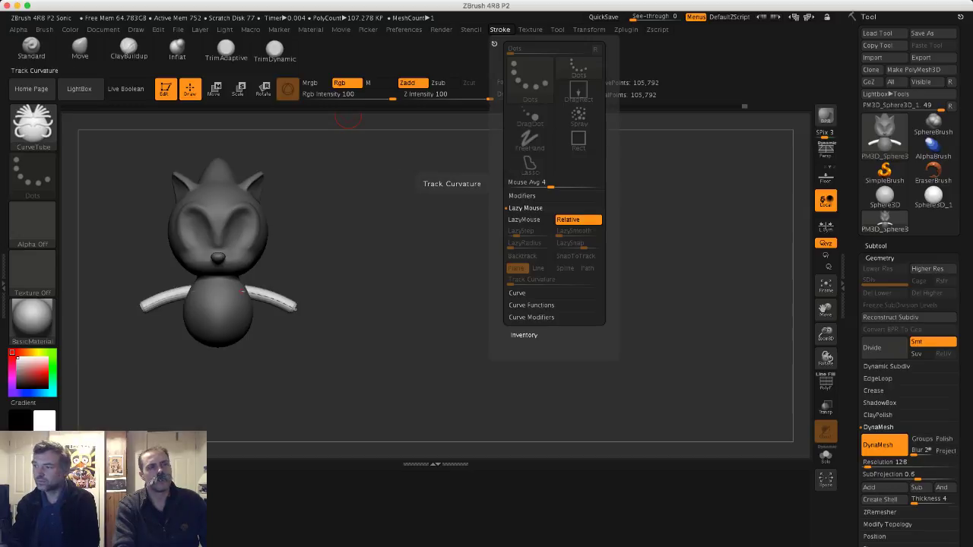
click(517, 293)
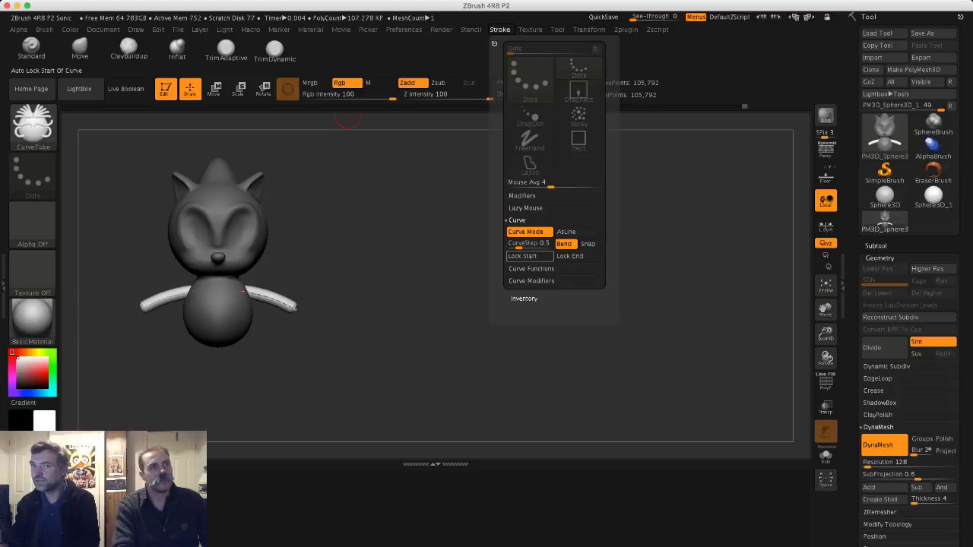
mouse_move(296, 308)
mouse_down()
mouse_move(283, 326)
mouse_move(292, 322)
mouse_up()
drag(305, 401, 236, 331)
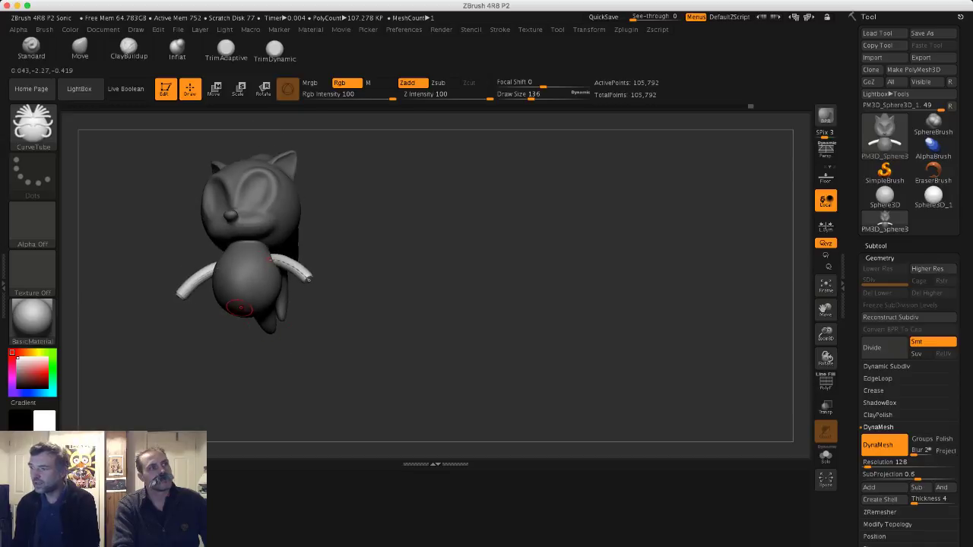
key(ctrl+z)
key(ctrl+shift+z)
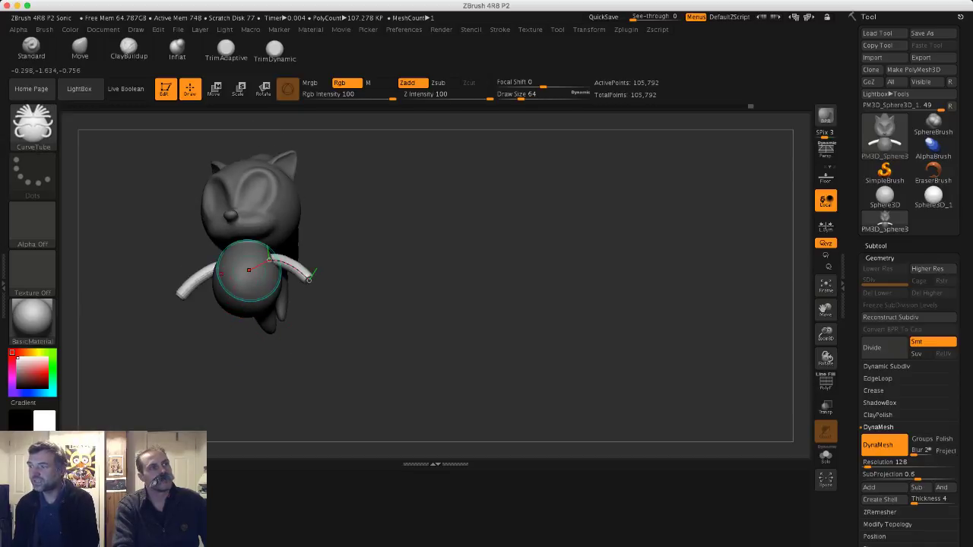
- Draw a symmetrical pair of straight tube legs down from the underside of the body with CurveTube
drag(272, 355, 270, 298)
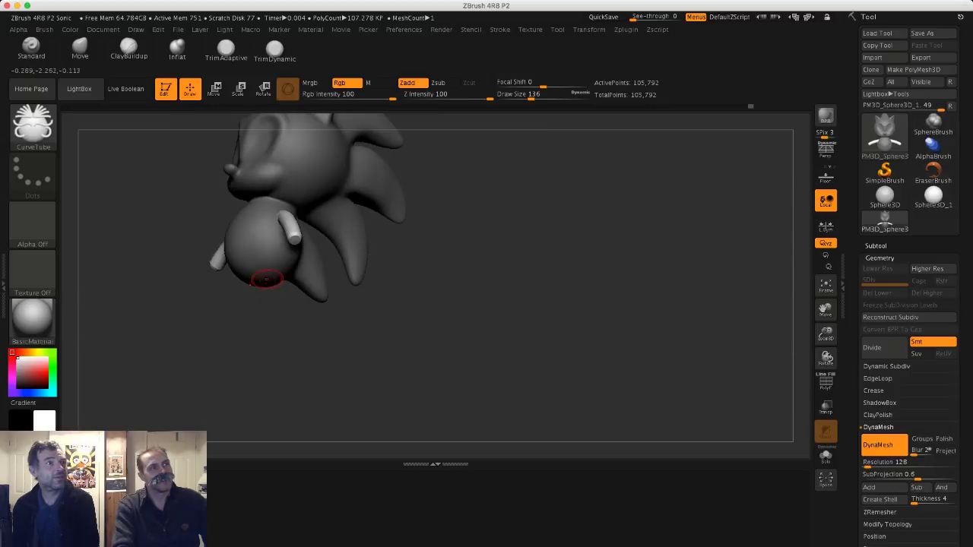
drag(279, 348, 279, 352)
mouse_move(156, 335)
mouse_down()
mouse_move(209, 327)
mouse_move(173, 324)
mouse_up()
drag(278, 372, 206, 293)
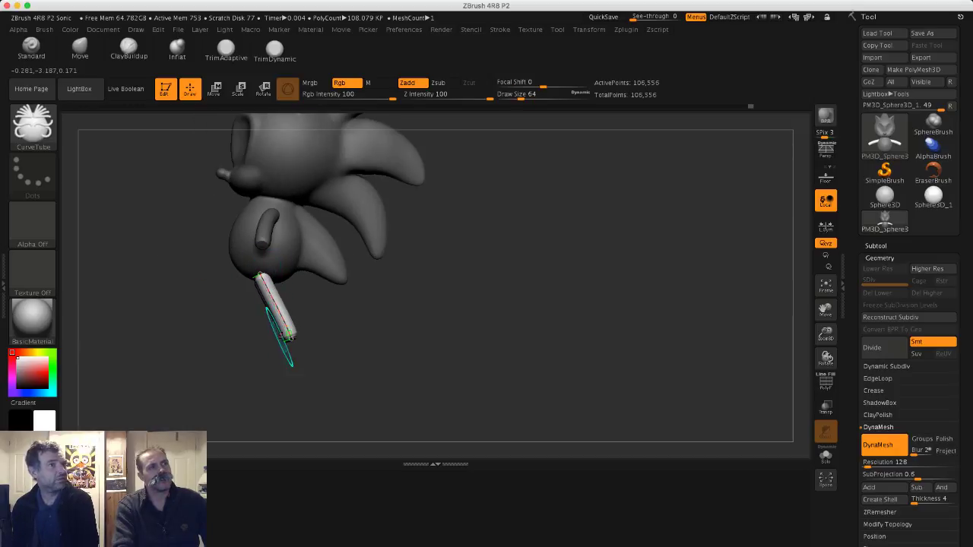
- Reposition the hip and foot ends of the leg curves so the legs are slightly bent and stand apart beneath the body
drag(287, 339, 304, 323)
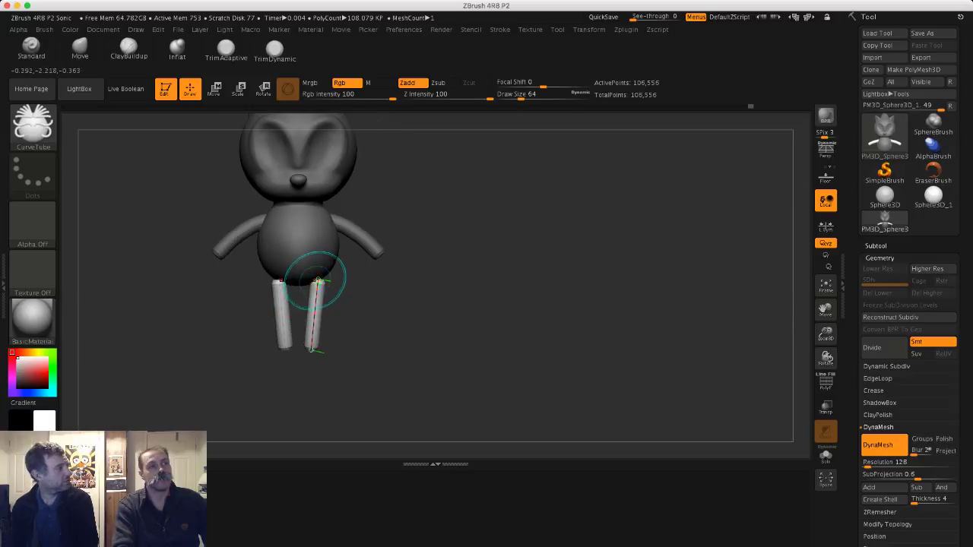
drag(318, 281, 313, 274)
drag(313, 349, 333, 342)
drag(322, 309, 329, 308)
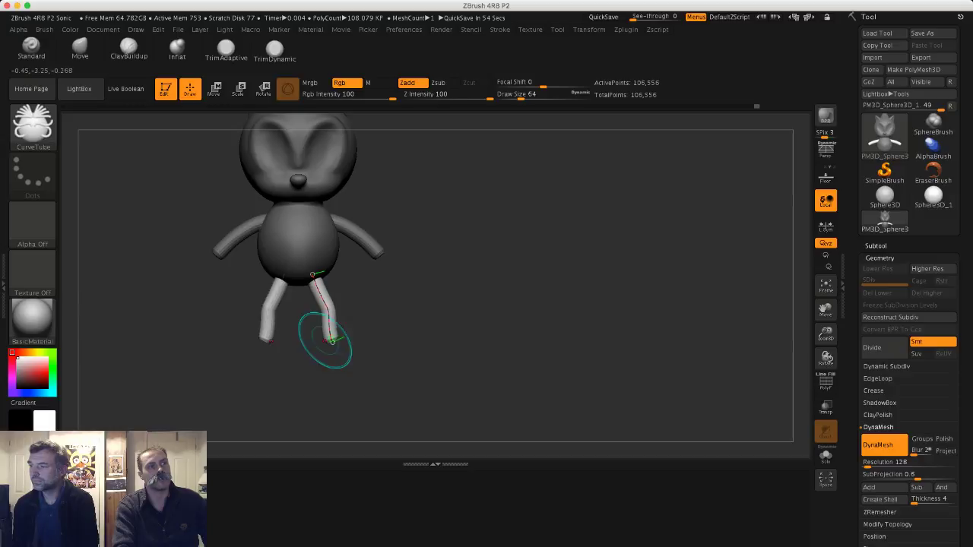
mouse_move(332, 342)
mouse_down()
mouse_move(369, 320)
mouse_move(285, 320)
mouse_move(324, 343)
mouse_up()
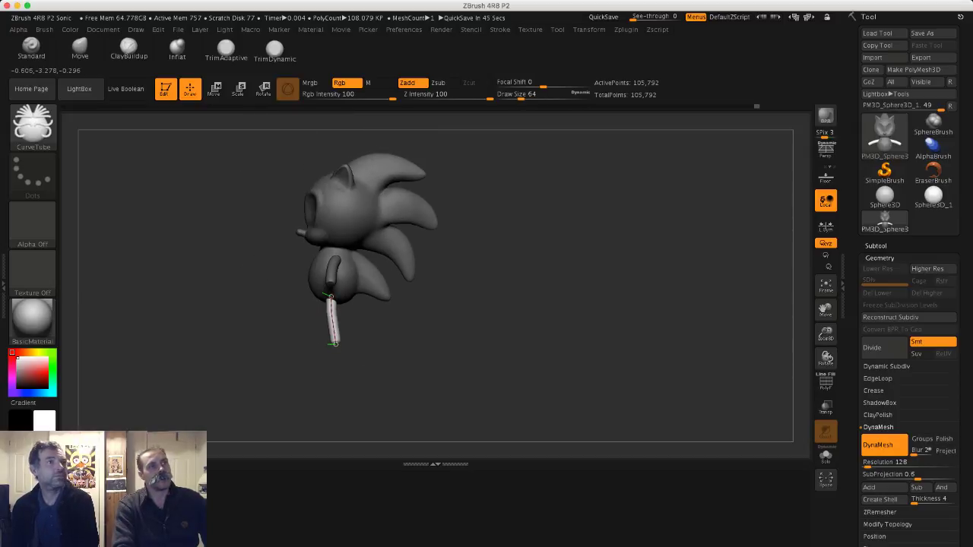
right_drag(332, 344, 386, 324)
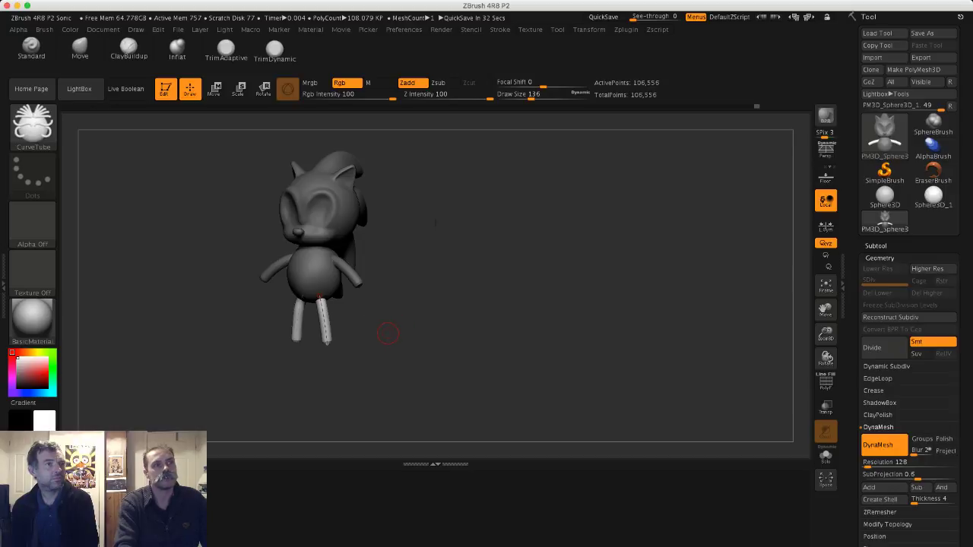
- Clear the mask from the head, body and arms in the front view
drag(416, 335, 426, 307)
shift+drag(220, 268, 263, 265)
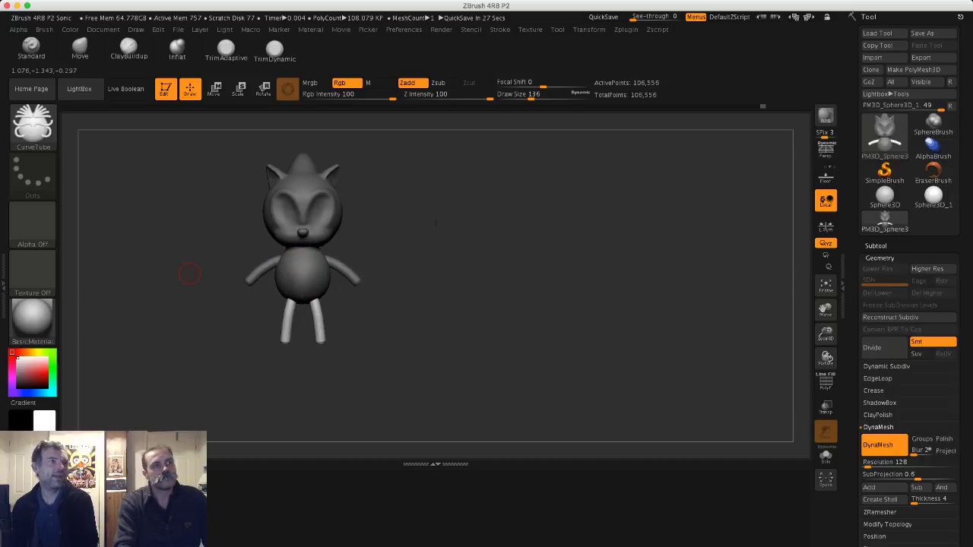
mouse_move(189, 274)
alt+mouse_down()
mouse_move(193, 331)
mouse_move(206, 293)
alt+mouse_up()
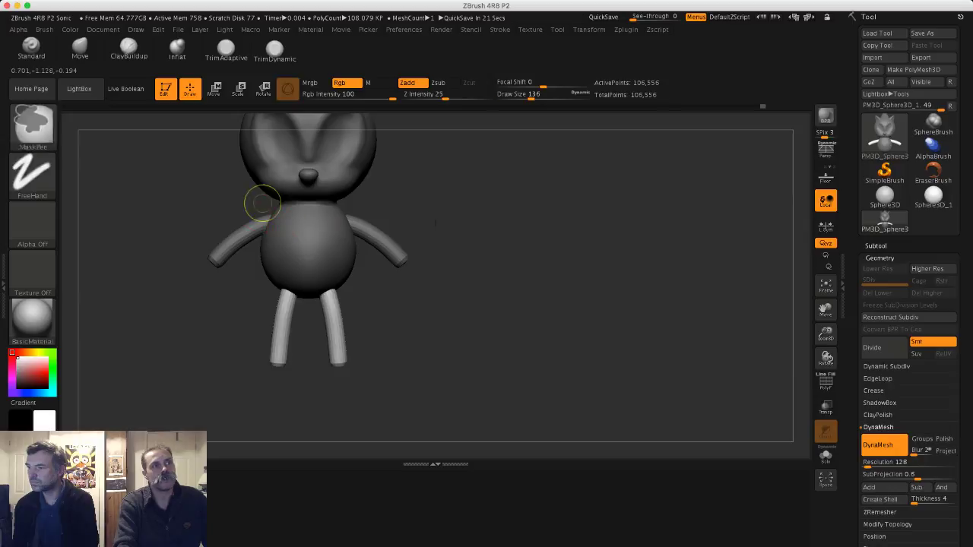
ctrl+drag(258, 199, 244, 192)
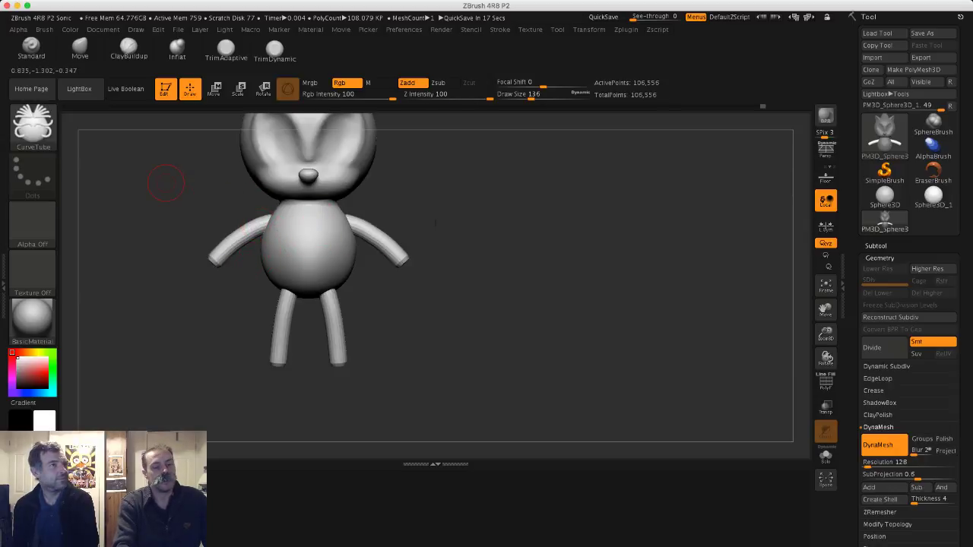
- Set the draw size to 104 and paint an oval belly mask on the front of the body with the FreeHand stroke
key(s)
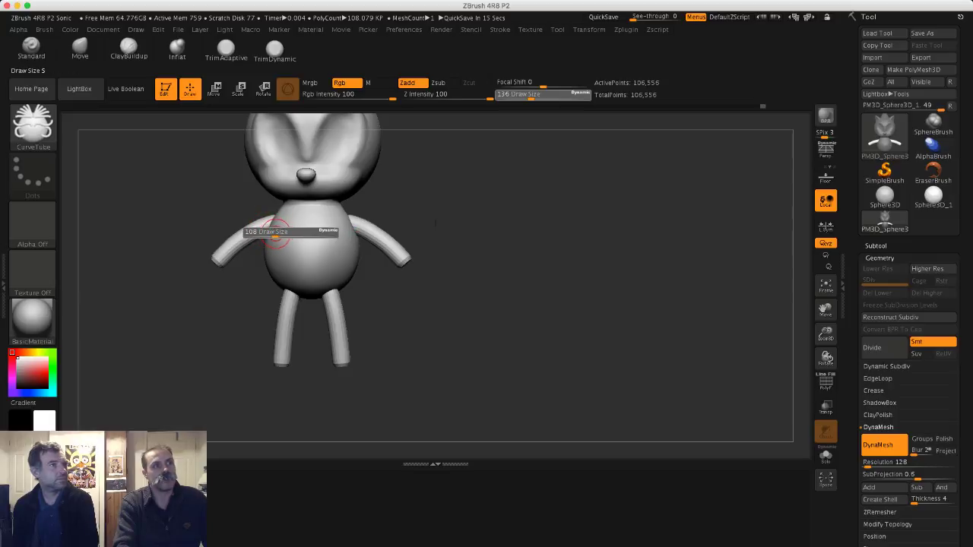
drag(275, 235, 274, 234)
alt+right_drag(274, 232, 309, 232)
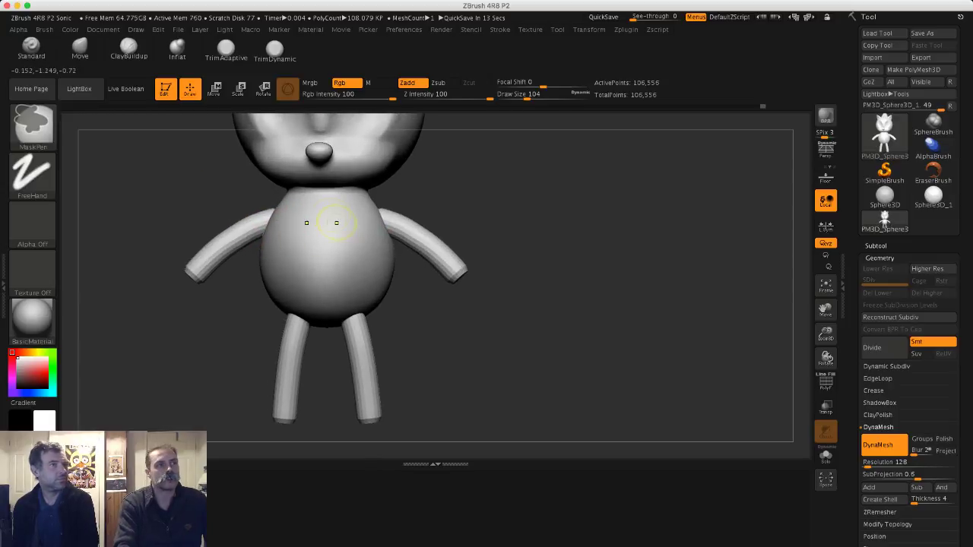
mouse_move(307, 213)
ctrl+mouse_down()
mouse_move(320, 189)
mouse_move(327, 199)
mouse_move(317, 250)
mouse_move(299, 226)
mouse_move(309, 205)
mouse_move(362, 244)
mouse_move(321, 292)
mouse_move(342, 297)
mouse_move(366, 260)
ctrl+mouse_up()
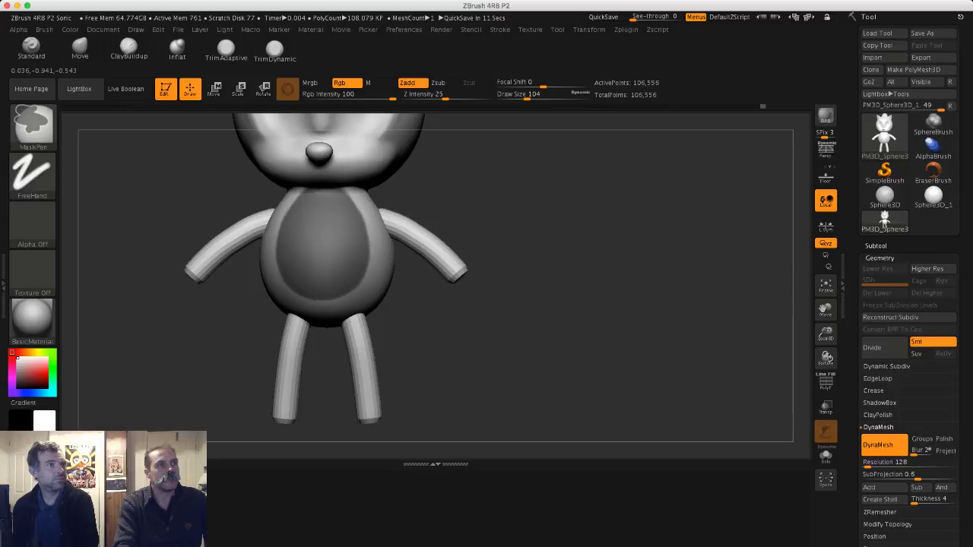
- Widen and even out the edges of the belly mask at its sides and bottom, undoing any accidental clearing
ctrl+drag(365, 238, 364, 217)
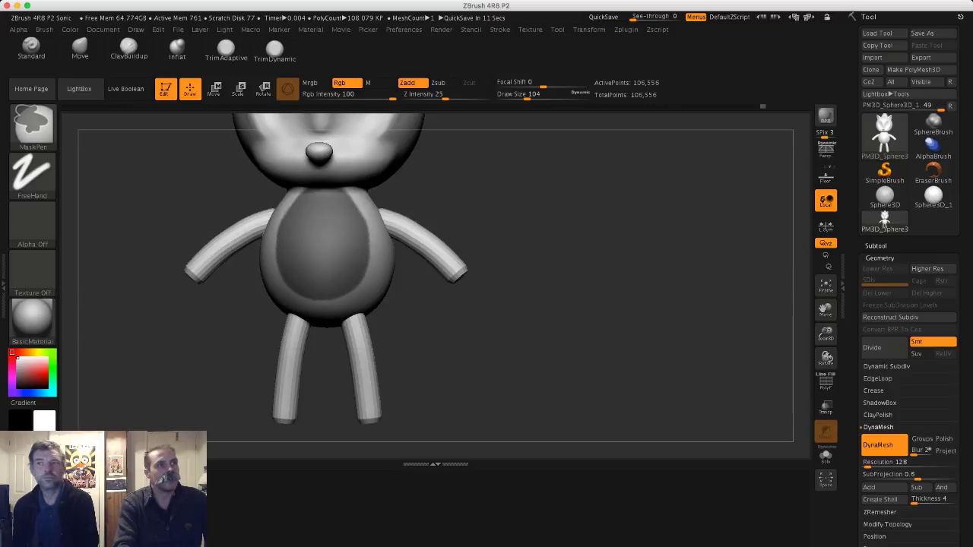
ctrl+drag(325, 295, 341, 295)
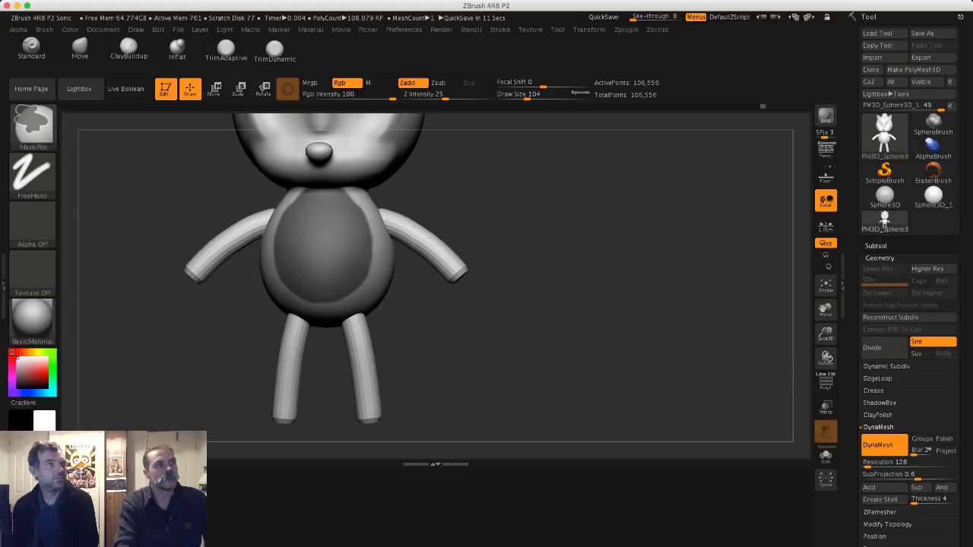
mouse_move(197, 179)
ctrl+mouse_down()
mouse_move(283, 197)
mouse_move(234, 206)
ctrl+mouse_up()
key(ctrl+z)
ctrl+drag(300, 287, 324, 286)
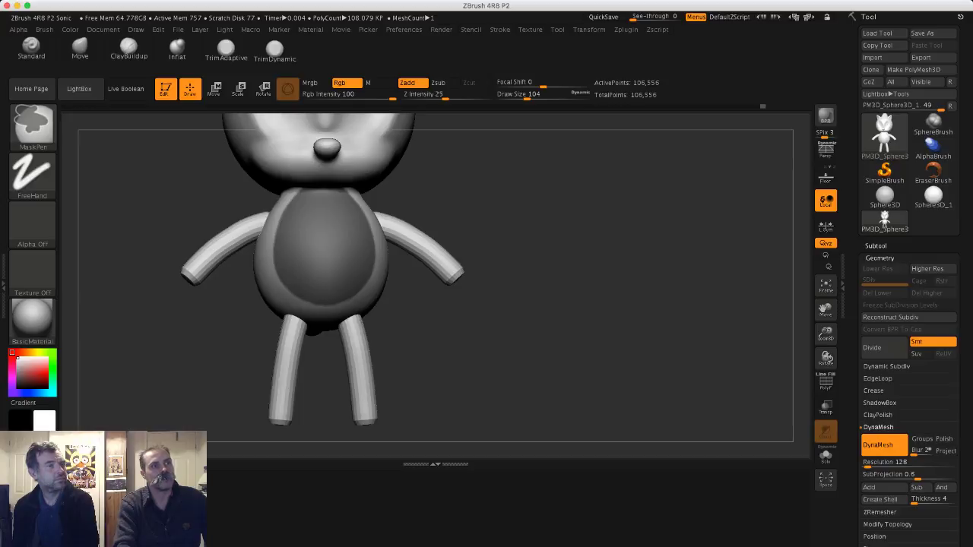
- Finish evening the side edge of the belly mask and invert the mask so only the belly patch is unmasked
mouse_move(462, 337)
mouse_down()
mouse_move(498, 361)
mouse_move(467, 351)
mouse_move(534, 359)
mouse_move(511, 342)
mouse_move(531, 335)
mouse_up()
mouse_move(295, 206)
ctrl+mouse_down()
mouse_move(313, 206)
mouse_move(293, 216)
ctrl+mouse_up()
mouse_move(207, 238)
mouse_down()
mouse_move(240, 255)
mouse_move(215, 250)
mouse_up()
mouse_move(298, 226)
ctrl+alt+mouse_down()
mouse_move(335, 218)
mouse_move(318, 216)
ctrl+alt+mouse_up()
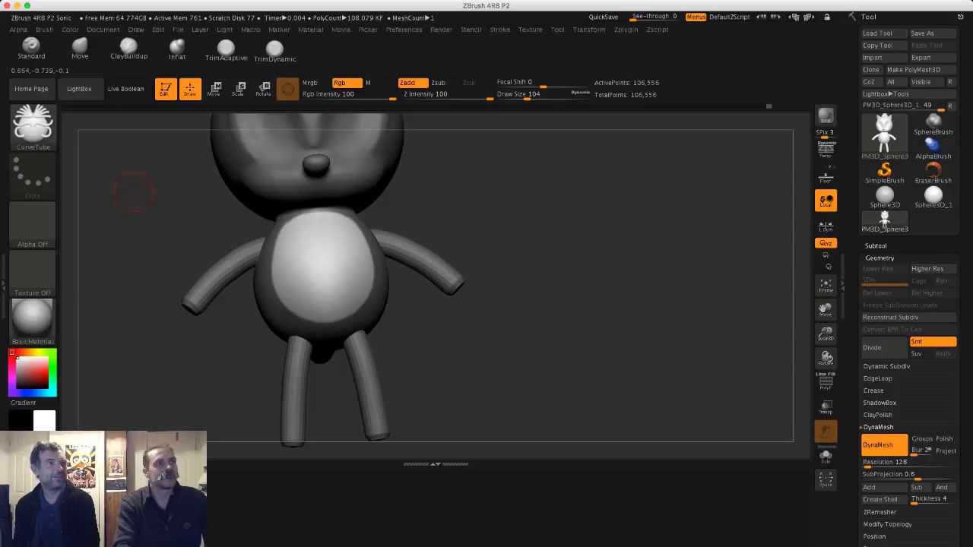
- Set the draw size to 68 and touch up the edge of the belly mask from angled views
drag(139, 189, 195, 185)
key(s)
drag(263, 206, 347, 226)
key(ctrl)
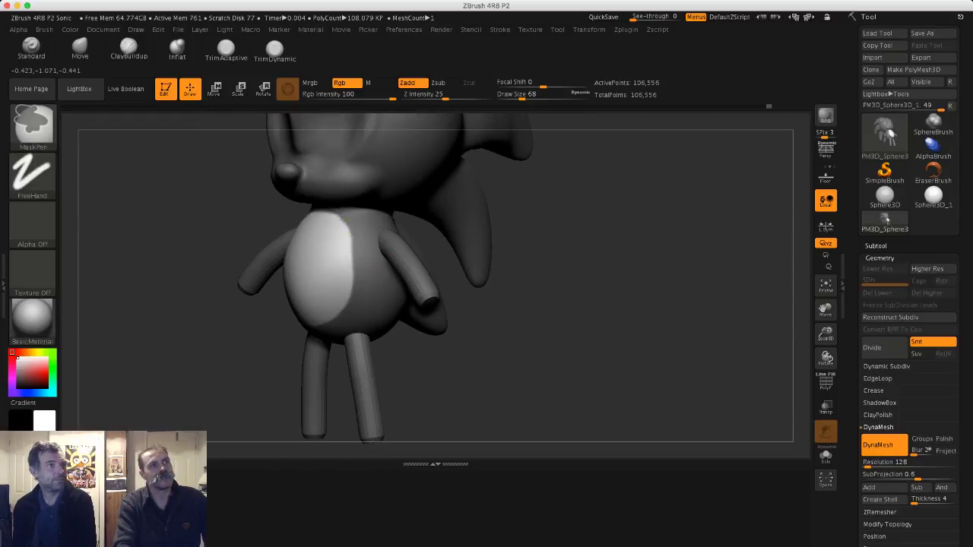
drag(264, 196, 306, 226)
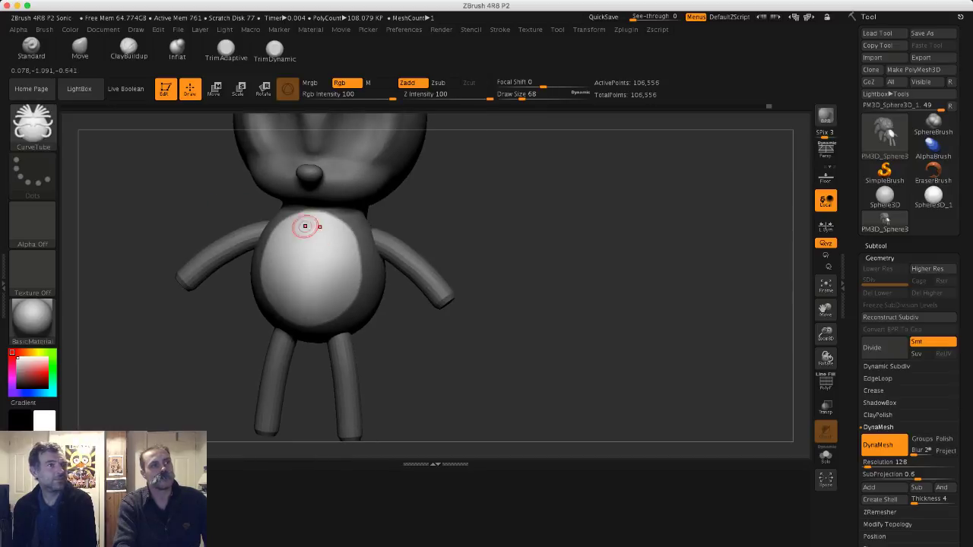
mouse_move(201, 190)
mouse_down()
mouse_move(217, 192)
mouse_move(185, 193)
mouse_up()
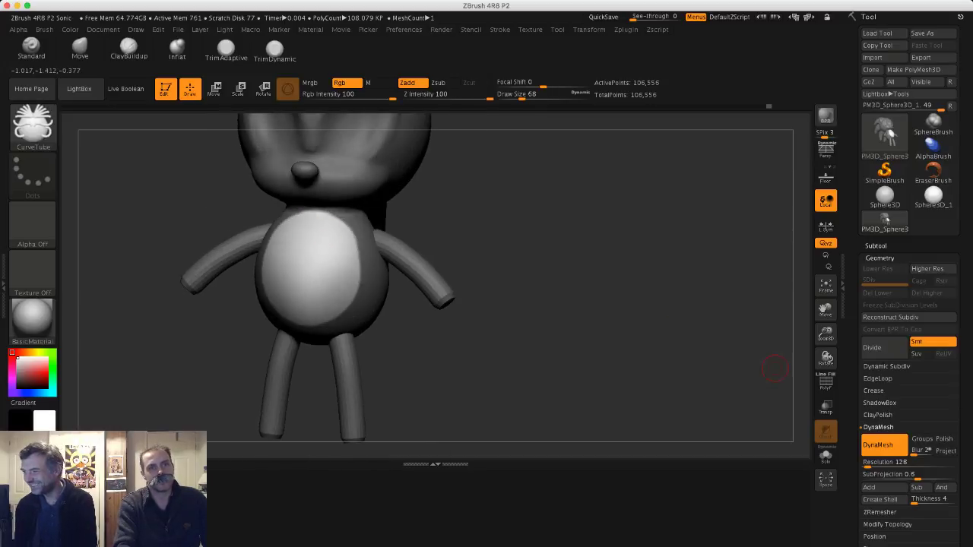
- Apply an Inflate deformation of about -28 to the unmasked belly patch, then clear the mask
drag(964, 433, 964, 157)
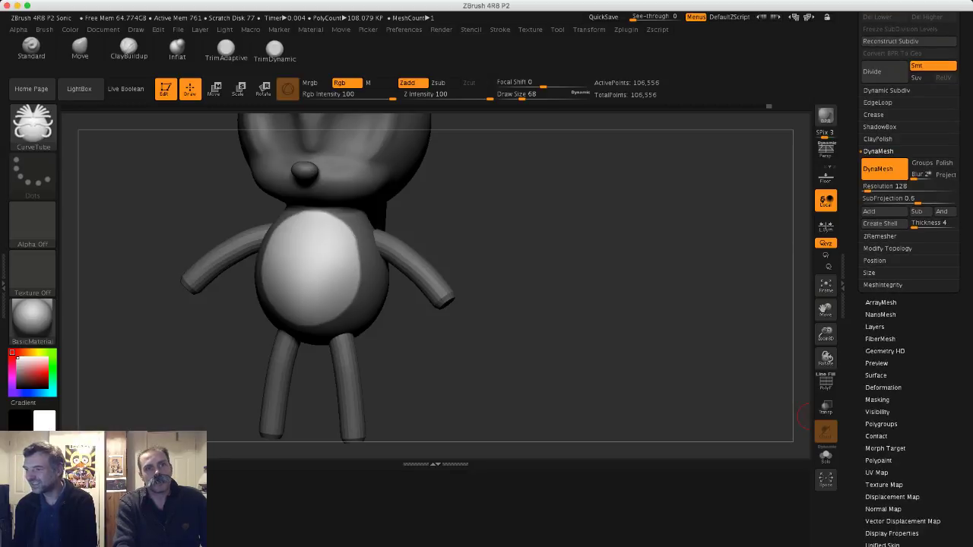
click(883, 387)
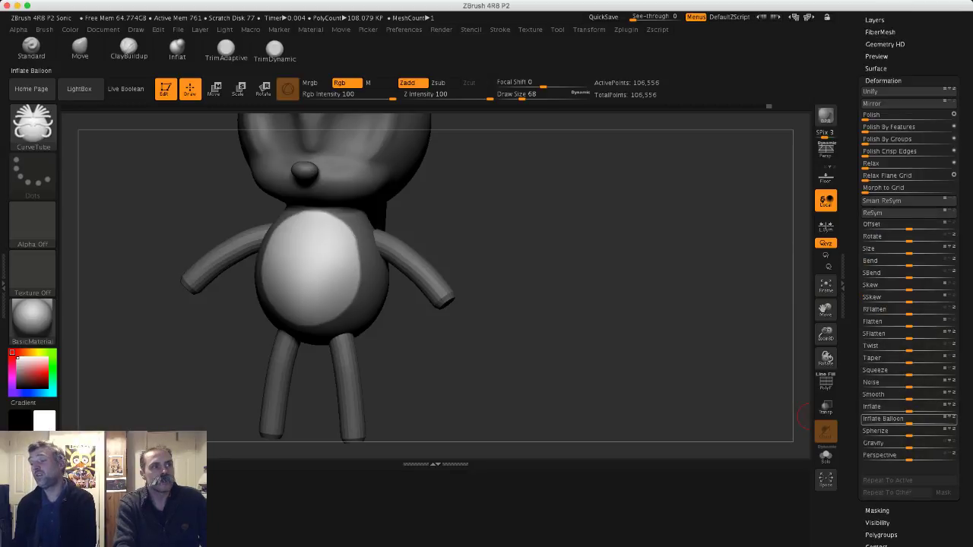
drag(909, 407, 899, 407)
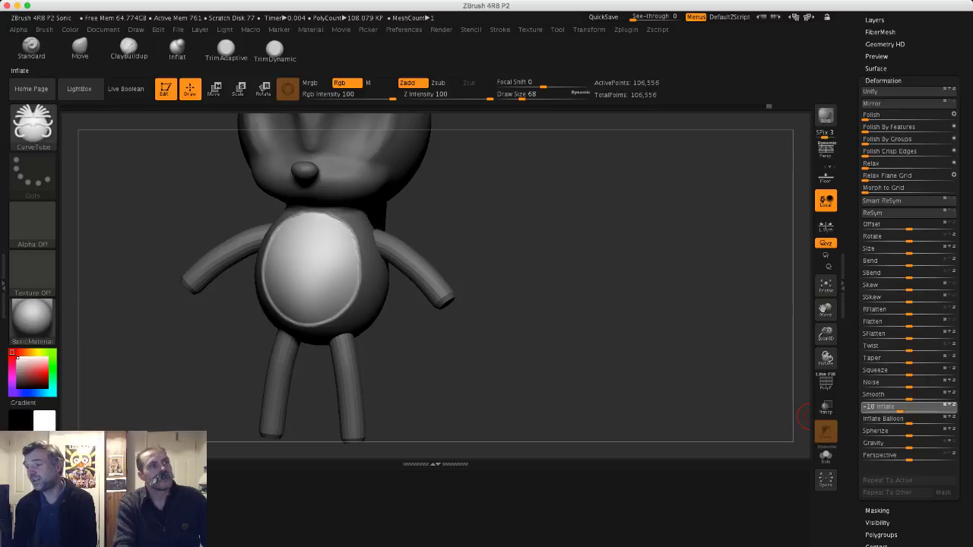
mouse_move(583, 307)
ctrl+mouse_down()
mouse_move(601, 318)
mouse_move(584, 263)
mouse_move(578, 300)
ctrl+mouse_up()
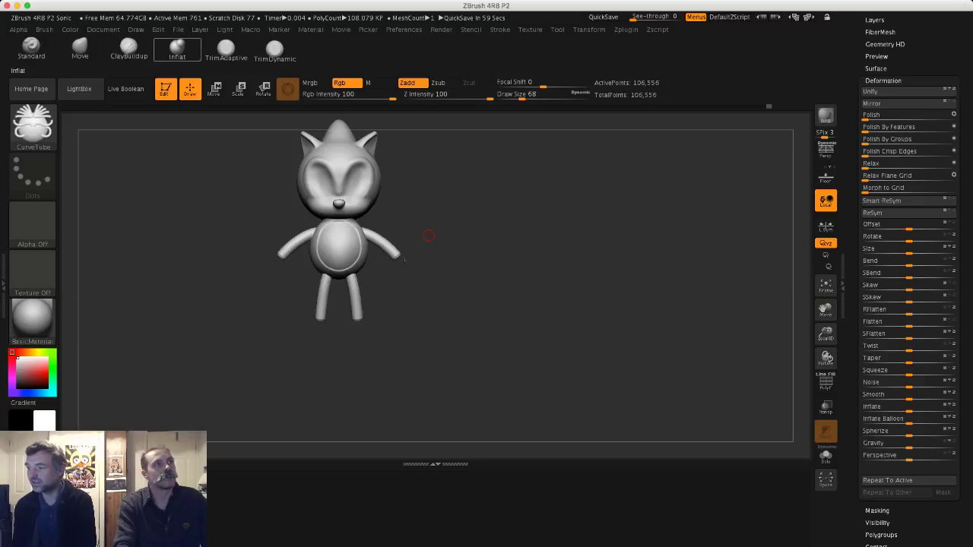
- Save the Sonic project file
click(177, 29)
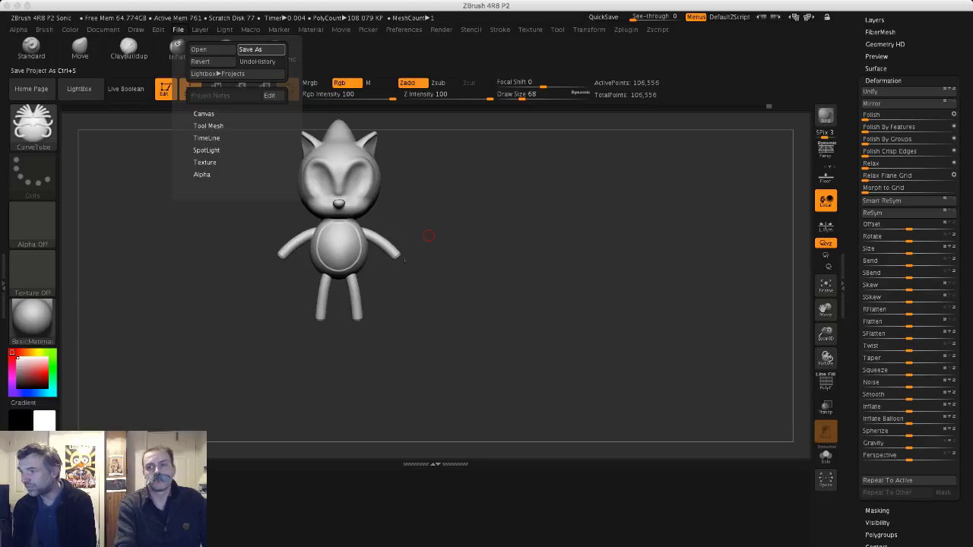
click(250, 49)
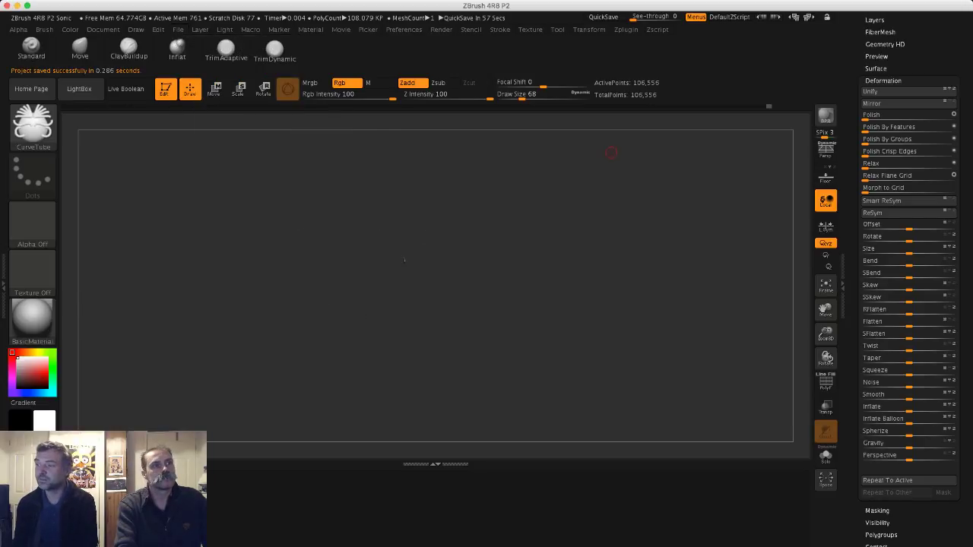
drag(596, 253, 565, 277)
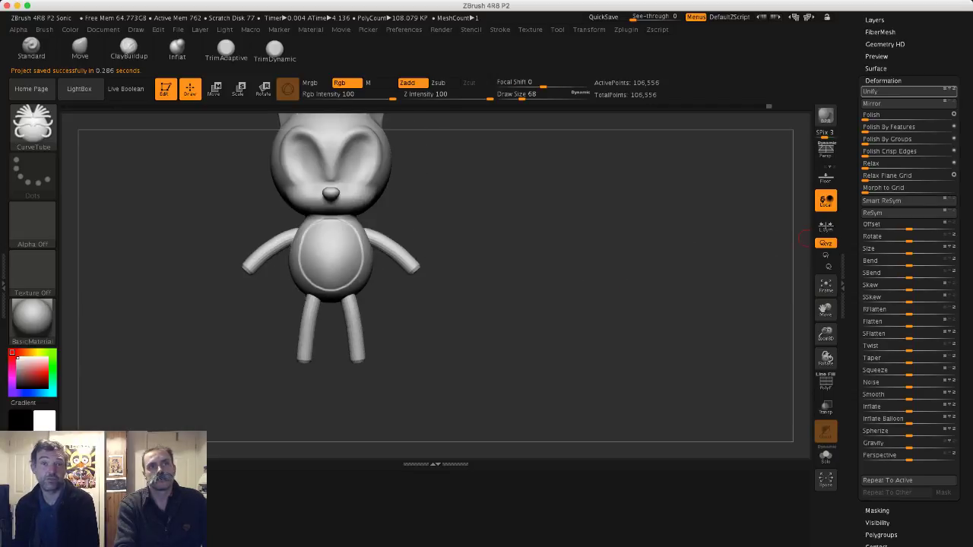
- Switch to the Sphere3D primitive, frame it in the view and turn on X symmetry
drag(924, 70, 923, 110)
scroll(908, 274, up, 6)
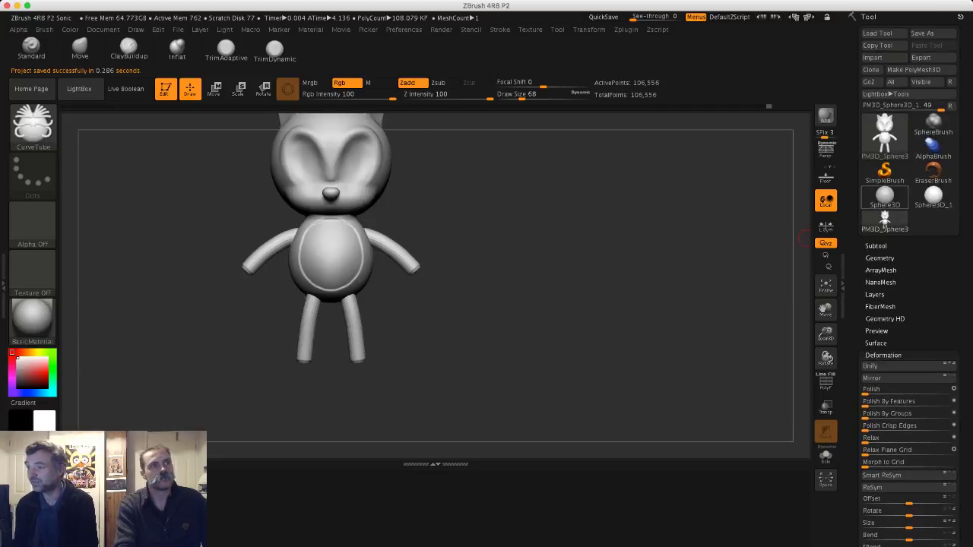
click(885, 198)
key(f)
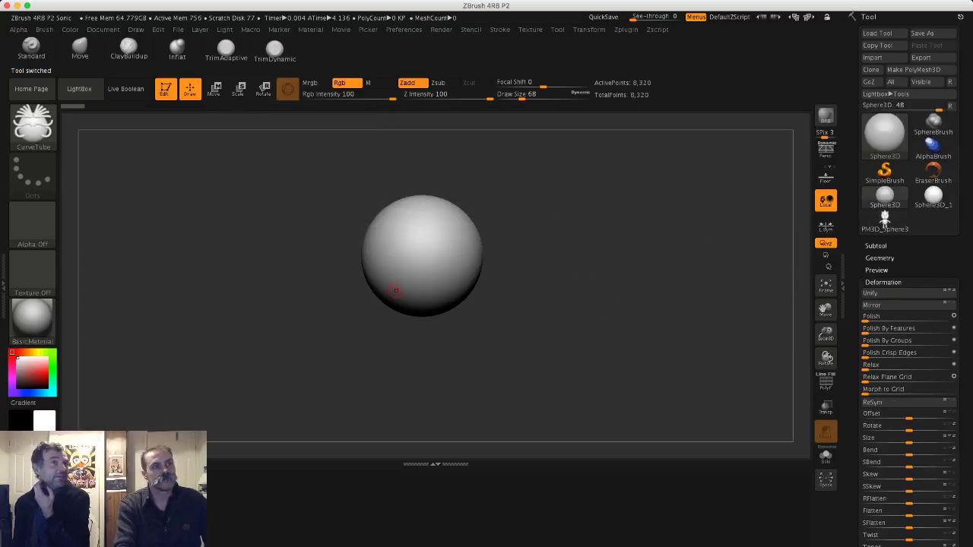
key(x)
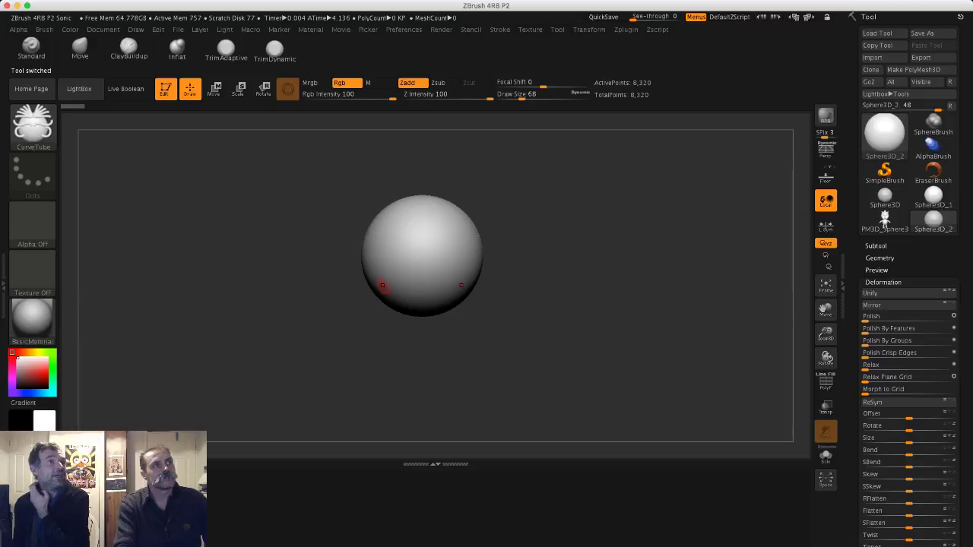
- Choose the Move brush and convert the sphere to a PolyMesh3D so it can be sculpted
key(s)
click(80, 50)
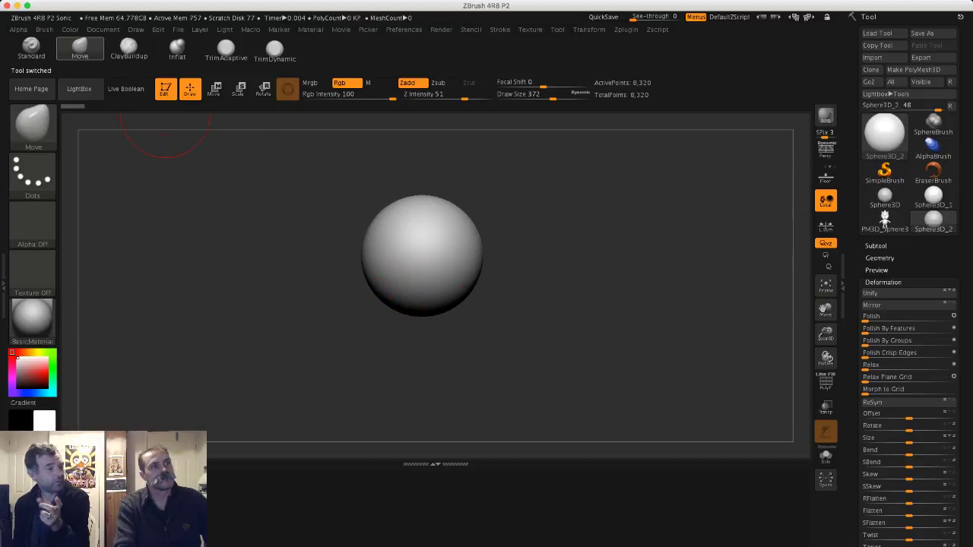
click(390, 312)
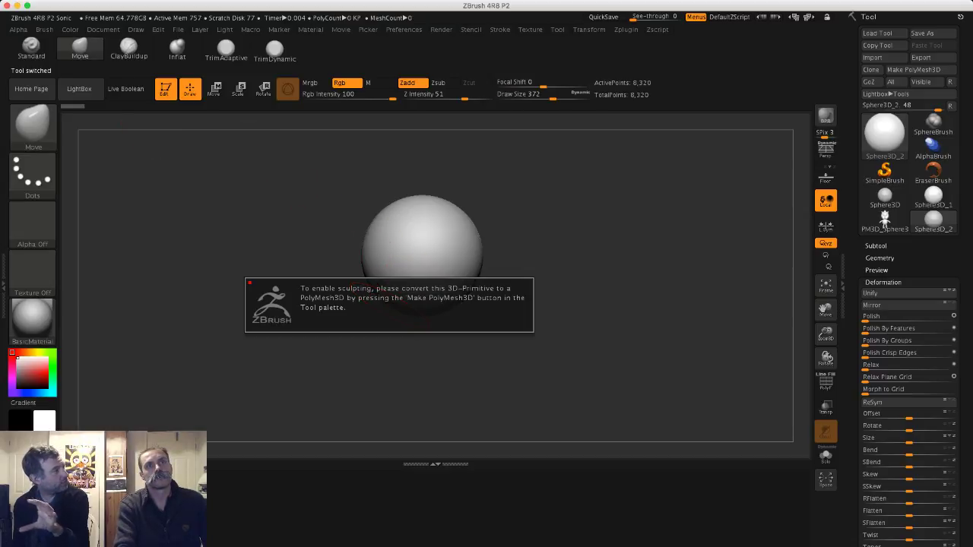
click(917, 69)
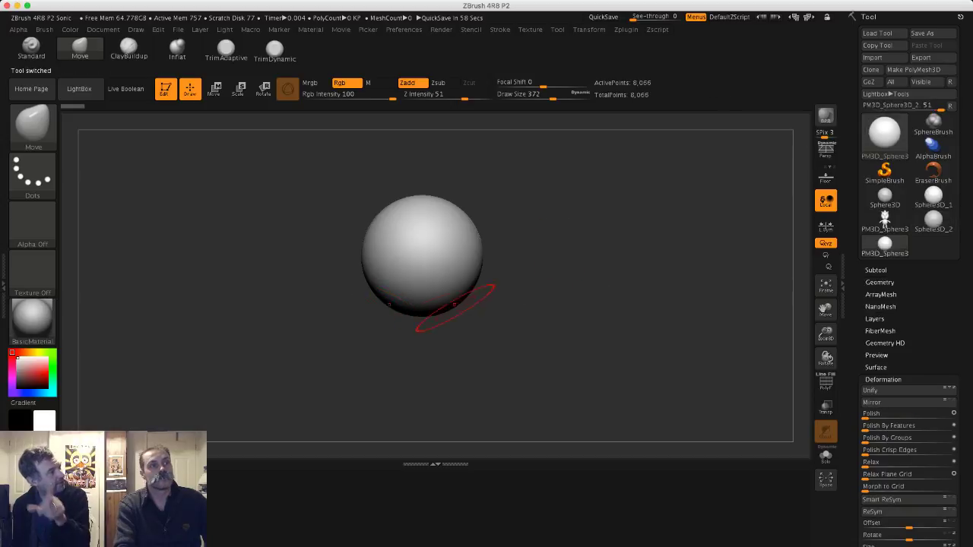
- Set the draw size to 639 and pull the lower part of the sphere out into a long teardrop
drag(406, 305, 411, 324)
key(s)
mouse_move(412, 321)
mouse_down()
mouse_move(428, 322)
mouse_move(402, 337)
mouse_up()
drag(392, 298, 389, 332)
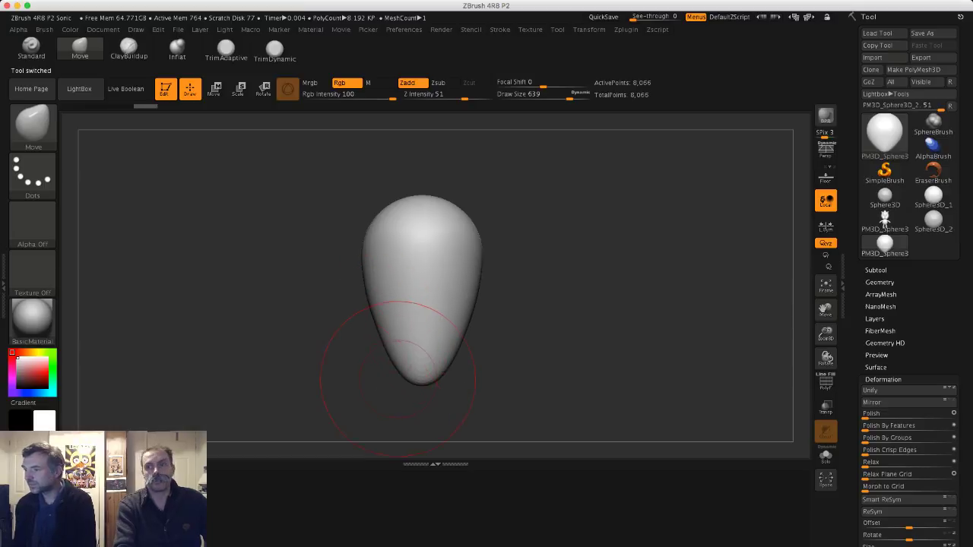
drag(423, 380, 423, 389)
- Turn on the floor grid and pull the teardrop's narrow toe end down and forward in the side view
drag(351, 337, 437, 247)
alt+drag(436, 248, 411, 228)
drag(411, 228, 478, 258)
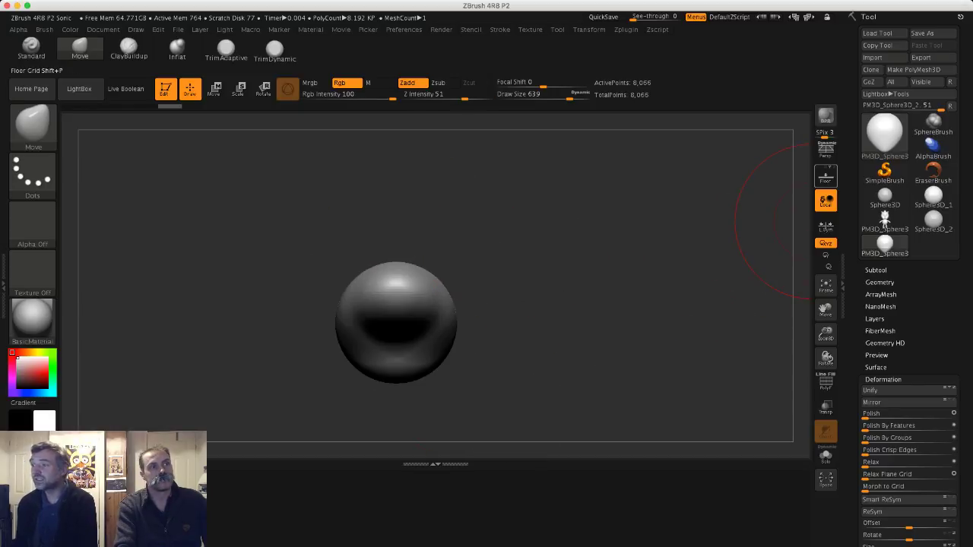
click(826, 177)
mouse_move(688, 228)
mouse_down()
mouse_move(616, 236)
mouse_move(600, 266)
mouse_move(627, 255)
mouse_move(590, 234)
mouse_up()
mouse_move(413, 230)
mouse_down()
mouse_move(406, 212)
mouse_move(433, 212)
mouse_move(405, 226)
mouse_up()
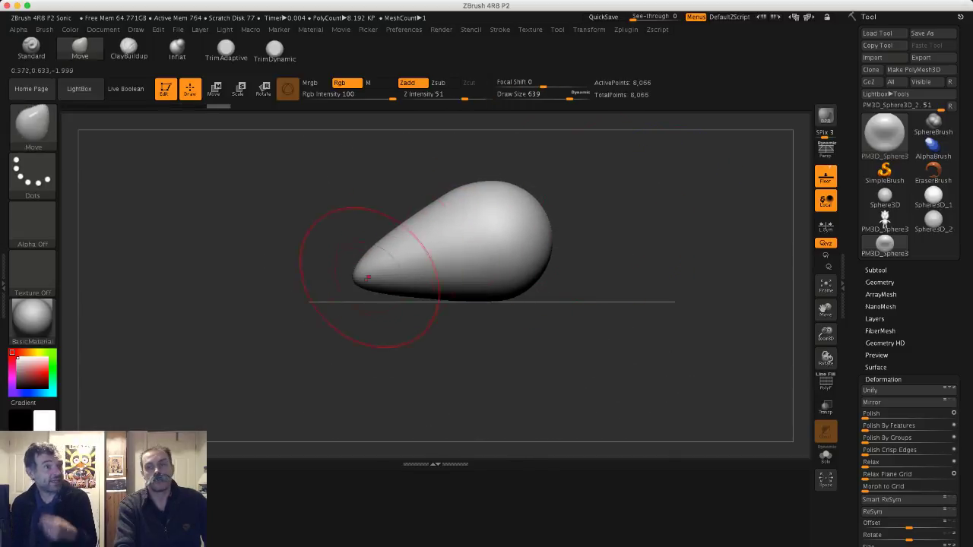
drag(368, 277, 346, 280)
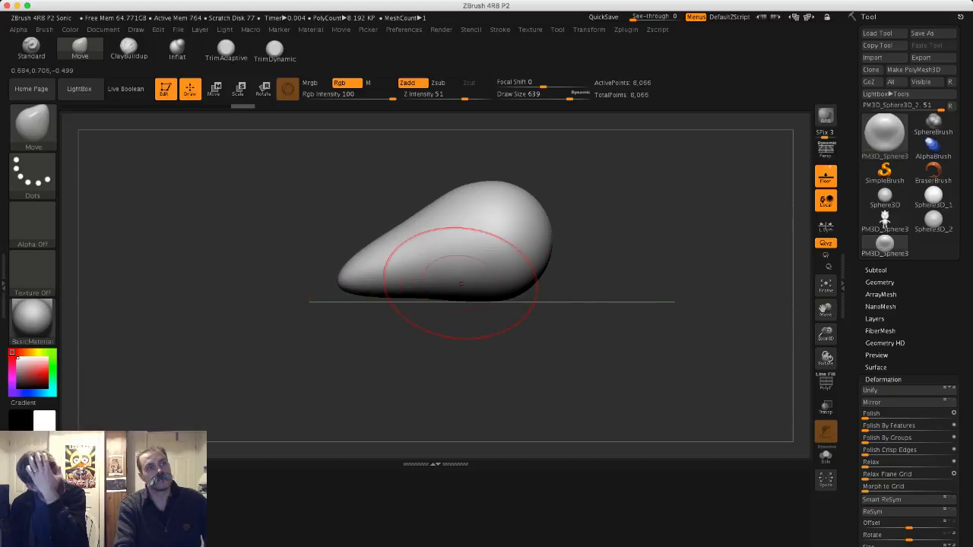
- Push the heel end of the shoe shape outward and level its underside along the floor line
drag(528, 279, 543, 289)
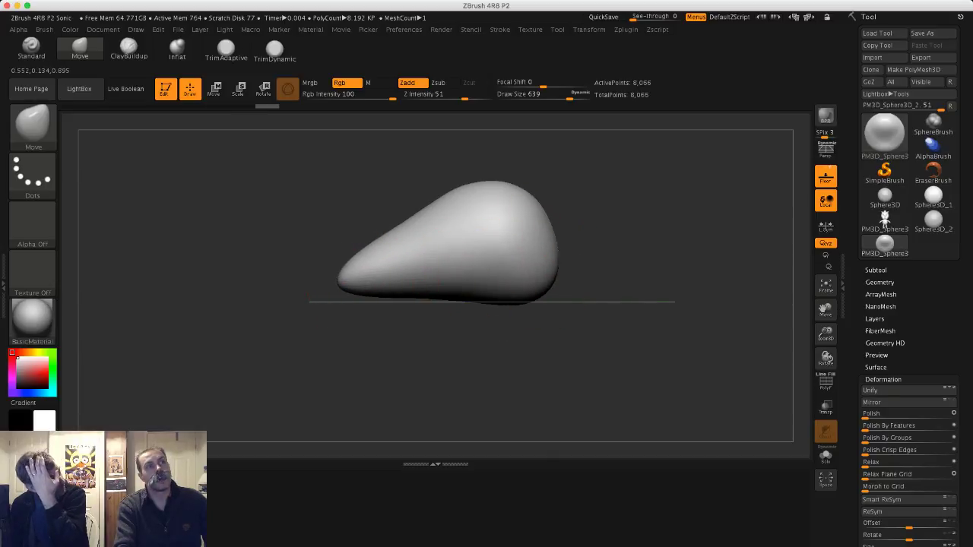
drag(410, 293, 411, 297)
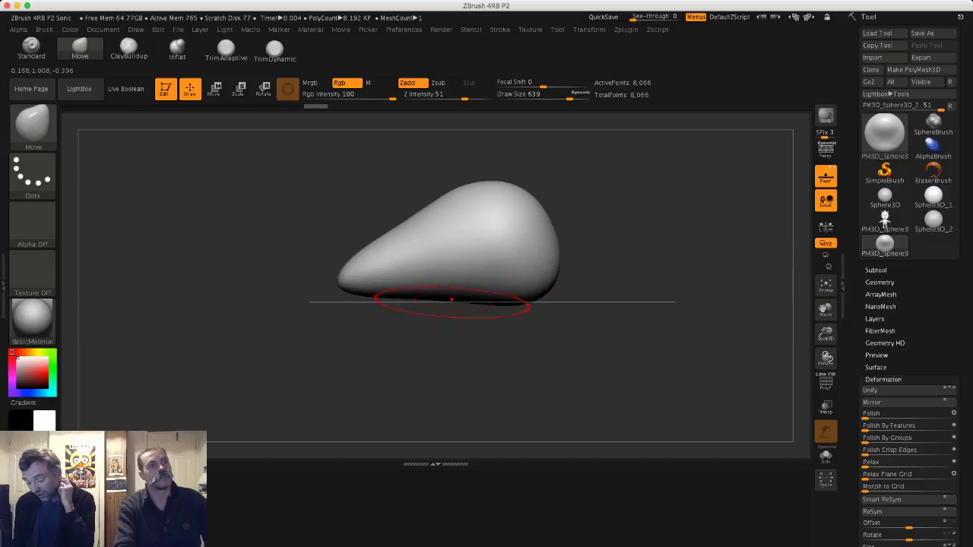
drag(505, 302, 505, 293)
- Round out the long sides of the shoe shape and lower its top toward the toe with the Move brush
drag(593, 327, 559, 410)
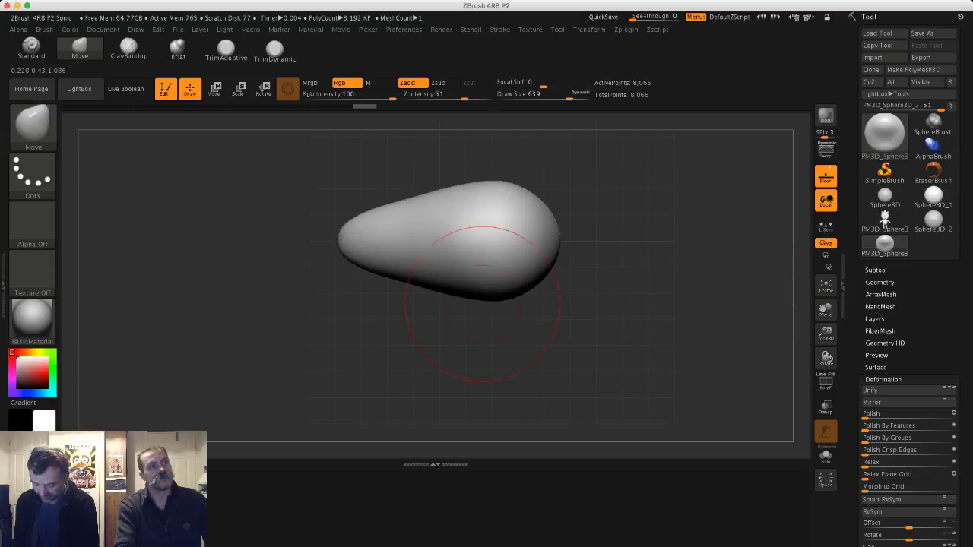
drag(458, 292, 415, 289)
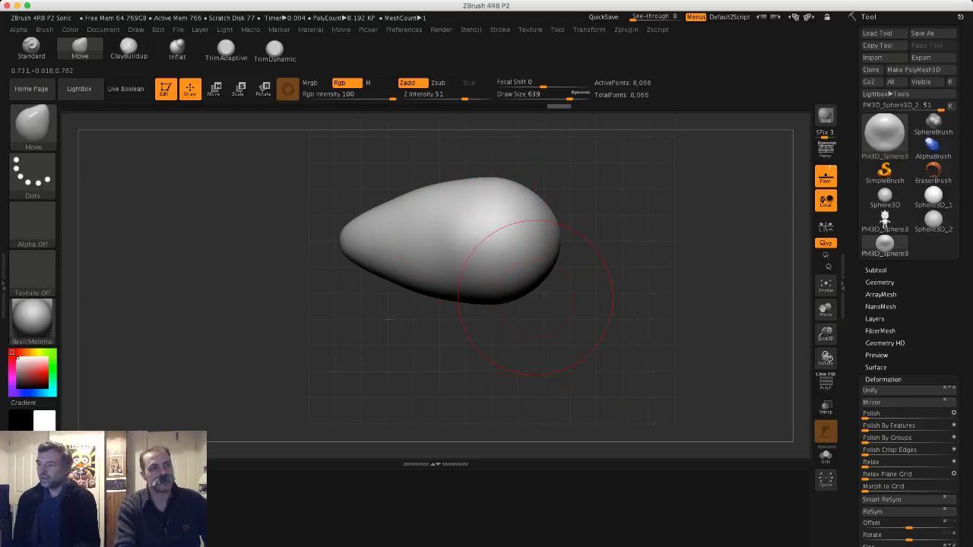
drag(499, 353, 483, 263)
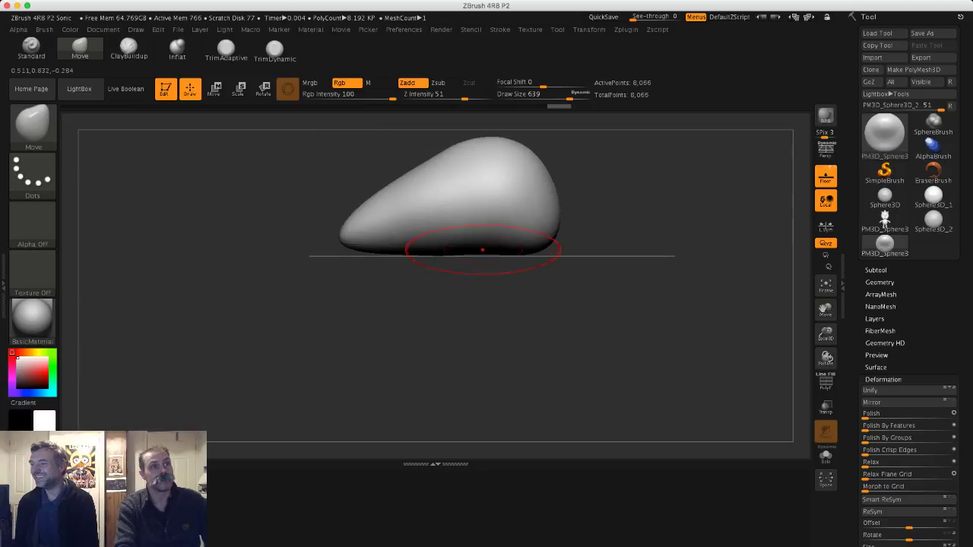
mouse_move(425, 145)
alt+mouse_down()
mouse_move(430, 199)
mouse_move(444, 209)
alt+mouse_up()
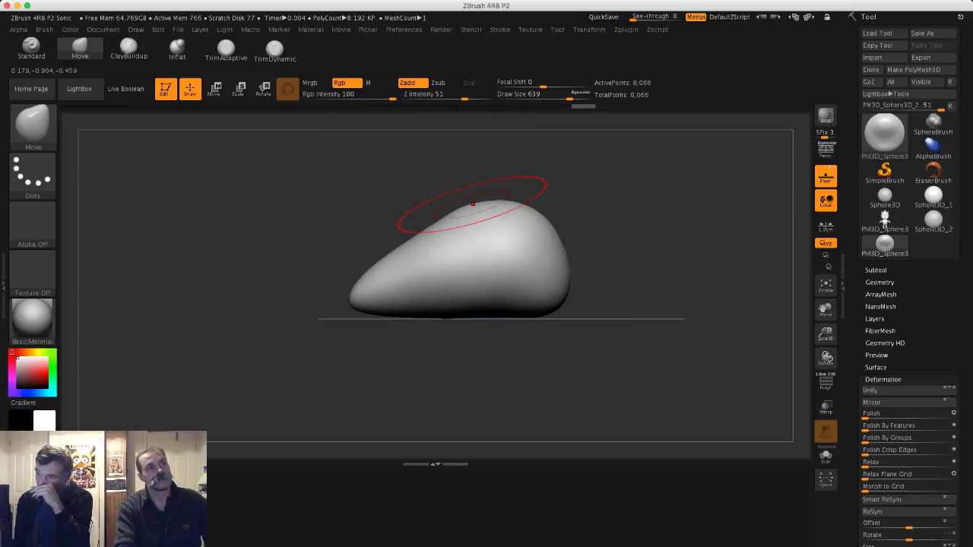
drag(519, 204, 453, 220)
drag(404, 246, 406, 250)
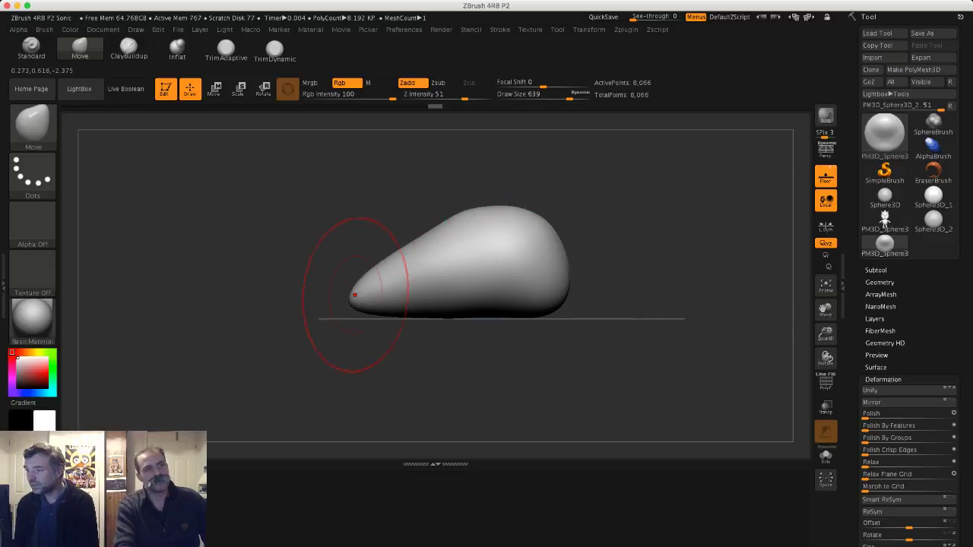
- Choose the ClipCurve brush and clip the underside of the shoe shape to a flat sole
key(b)
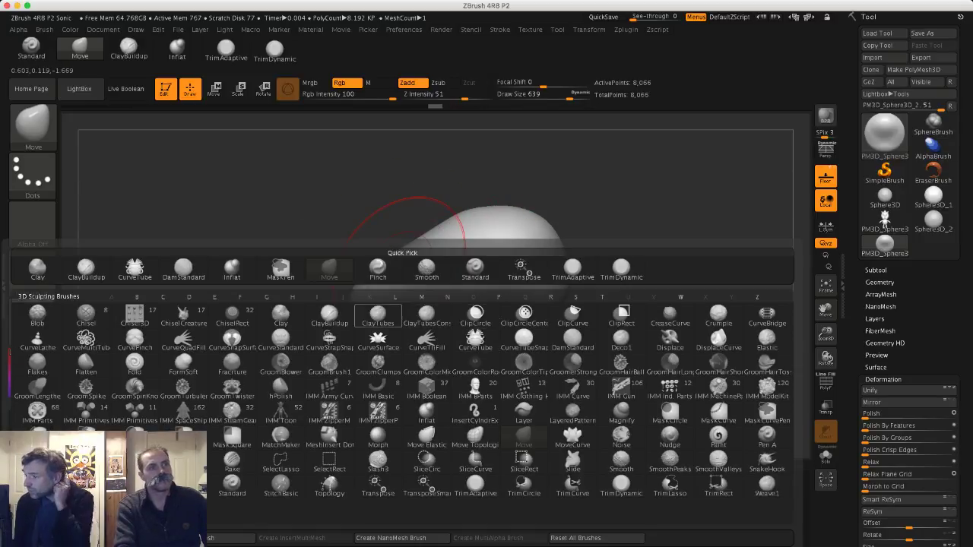
click(570, 317)
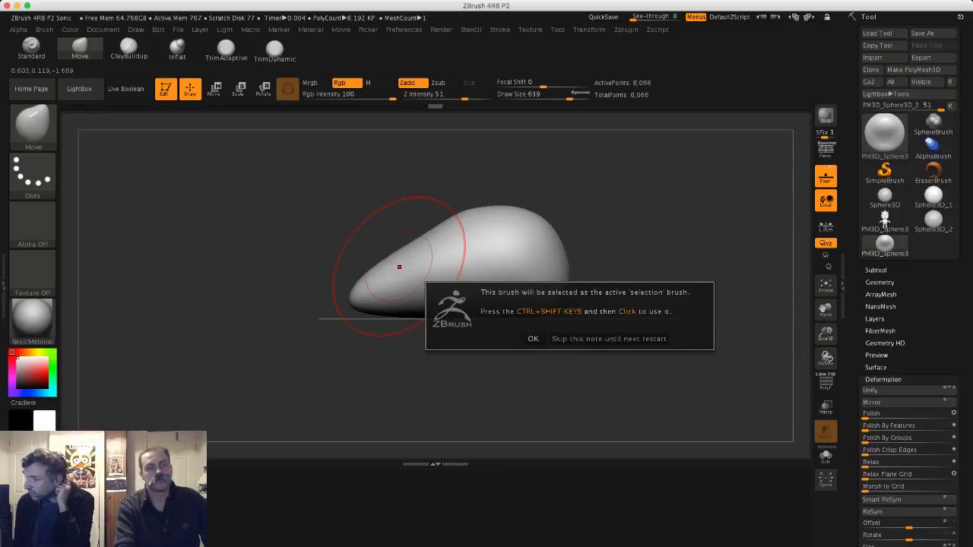
click(399, 267)
mouse_move(299, 310)
ctrl+shift+mouse_down()
mouse_move(660, 309)
mouse_move(95, 309)
mouse_move(307, 325)
mouse_move(429, 296)
mouse_move(229, 301)
ctrl+shift+mouse_up()
- Widen the toe of the shoe symmetrically with the Move brush, reducing the draw size to 508, and check the flat sole
mouse_move(265, 242)
mouse_down()
mouse_move(304, 266)
mouse_move(388, 282)
mouse_move(314, 289)
mouse_move(315, 357)
mouse_up()
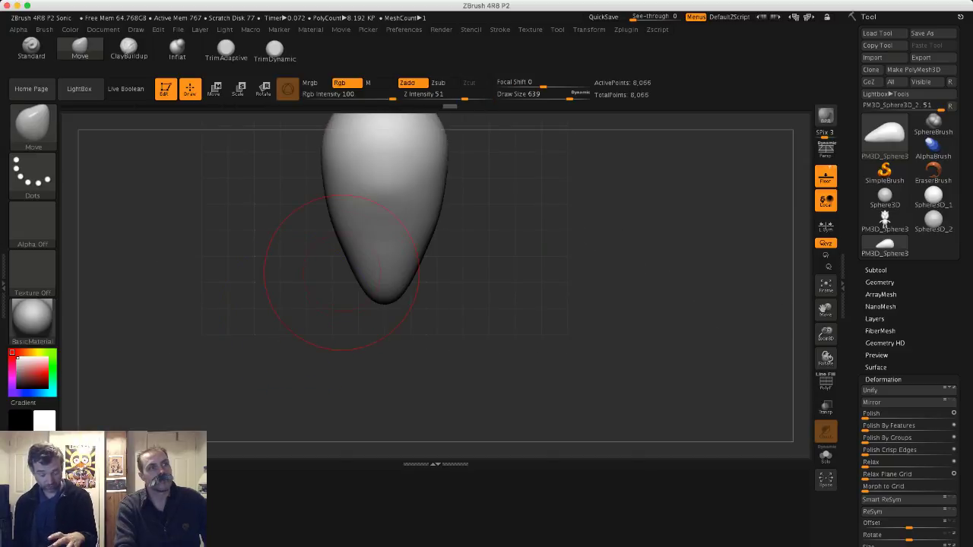
drag(349, 266, 349, 279)
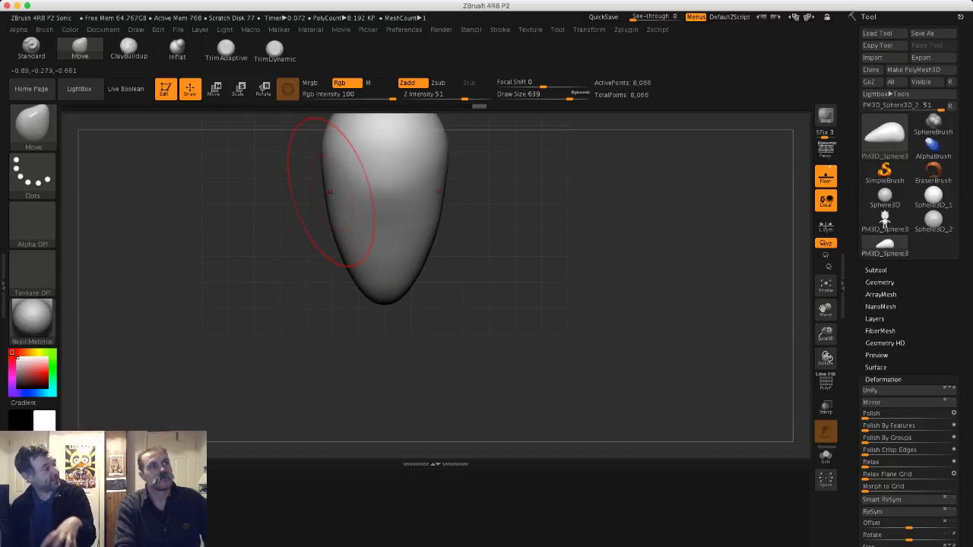
key(s)
mouse_move(348, 257)
mouse_down()
mouse_move(314, 220)
mouse_move(327, 267)
mouse_move(266, 293)
mouse_move(306, 302)
mouse_move(297, 311)
mouse_move(327, 250)
mouse_move(304, 308)
mouse_up()
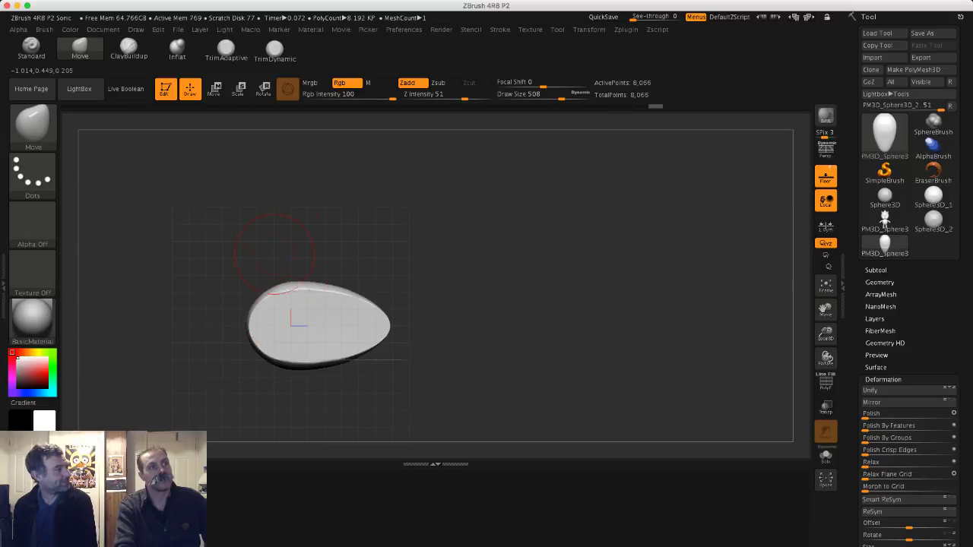
drag(275, 254, 327, 334)
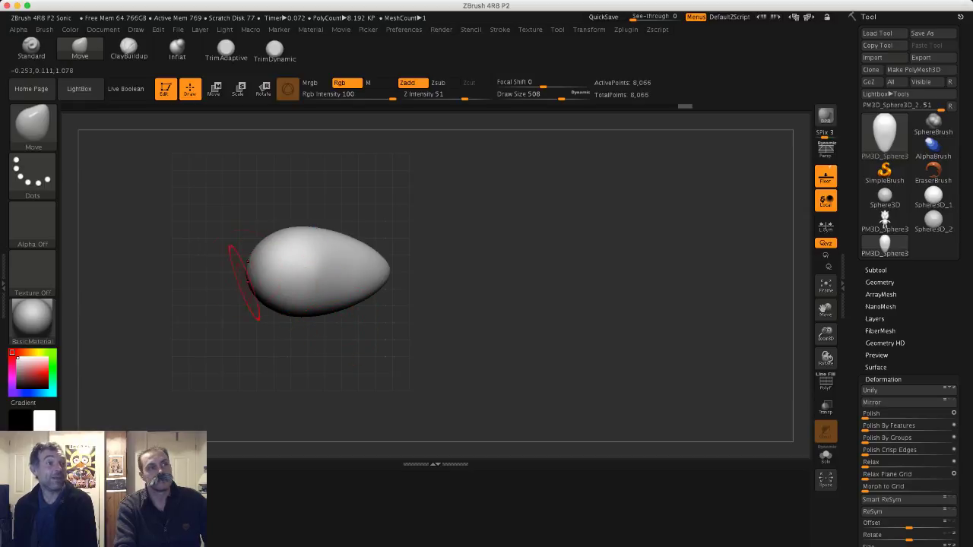
mouse_move(241, 284)
mouse_down()
mouse_move(266, 326)
mouse_move(282, 328)
mouse_up()
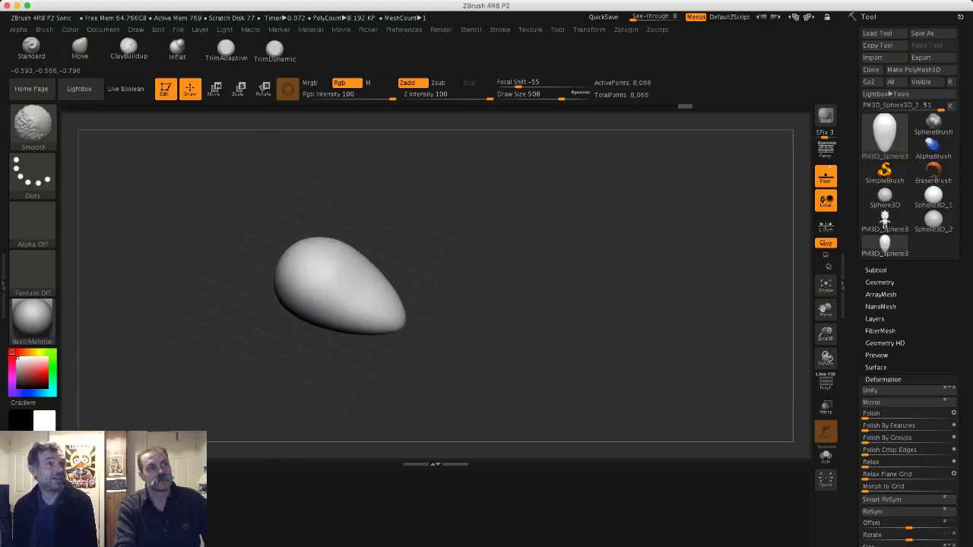
- Smooth the shoe shape and pull its sloping top slightly outward with the Move brush
shift+drag(330, 298, 335, 292)
drag(274, 318, 291, 275)
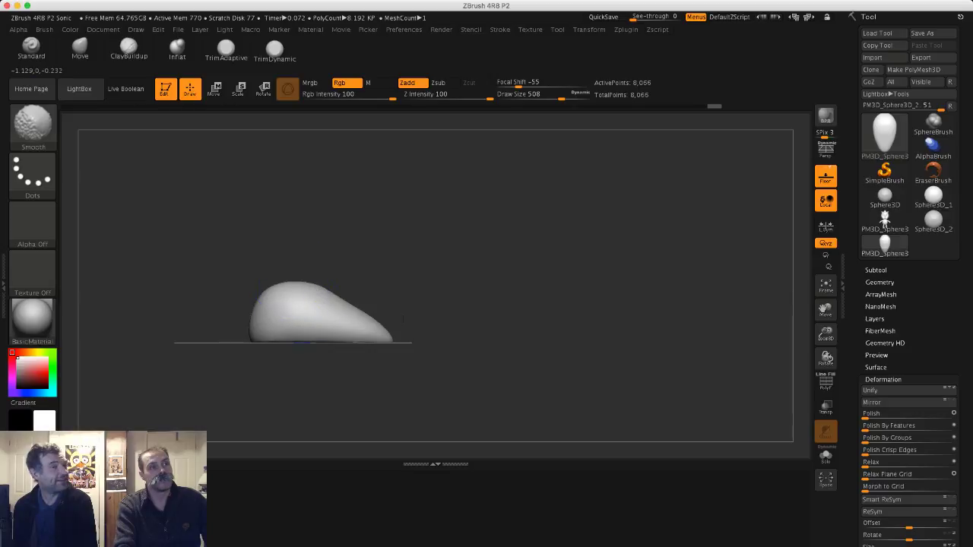
mouse_move(304, 343)
shift+mouse_down()
mouse_move(325, 332)
mouse_move(340, 304)
mouse_move(346, 235)
mouse_move(269, 211)
mouse_move(292, 254)
mouse_move(294, 214)
mouse_move(250, 206)
shift+mouse_up()
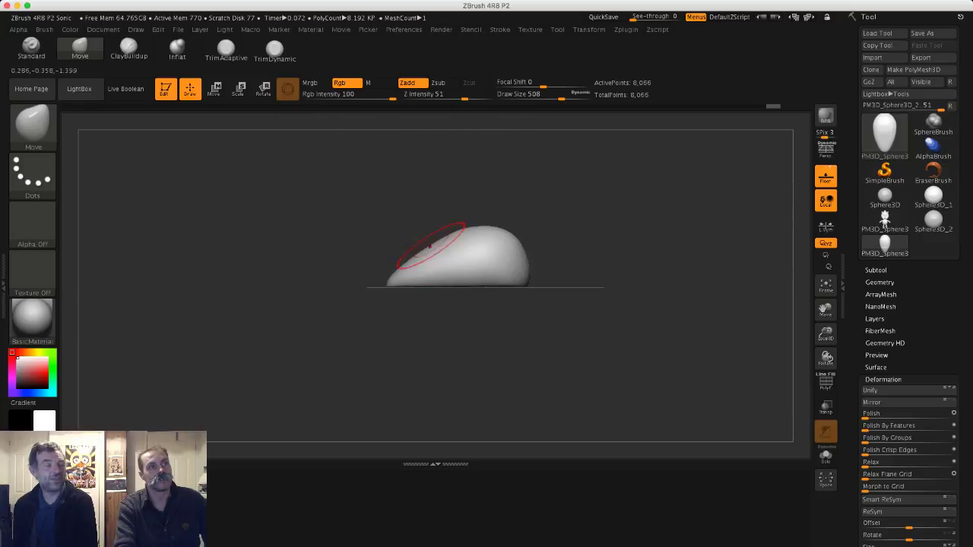
drag(430, 245, 417, 240)
mouse_move(297, 217)
mouse_down()
mouse_move(367, 275)
mouse_move(374, 205)
mouse_up()
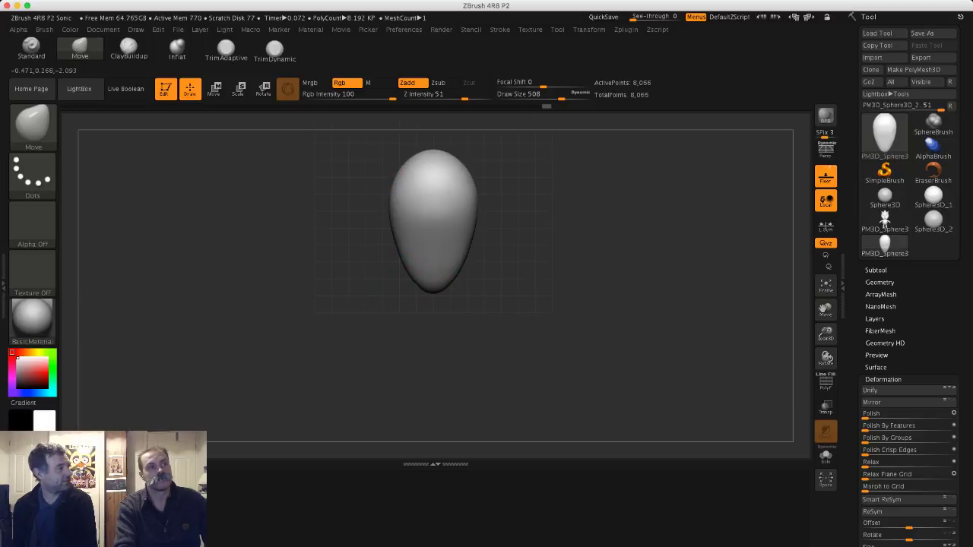
drag(343, 275, 340, 212)
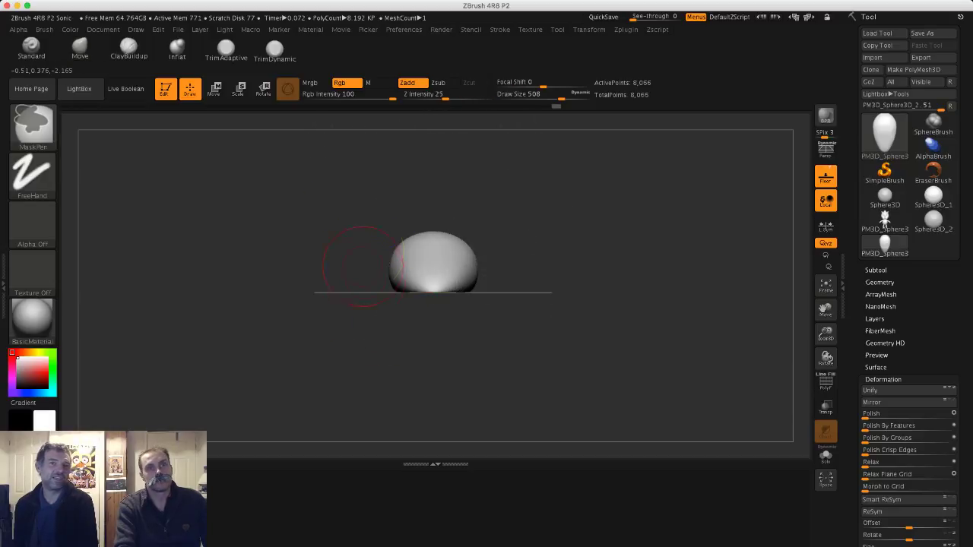
- Convert the shoe to a DynaMesh at resolution 128, remesh it and smooth its surface
click(880, 282)
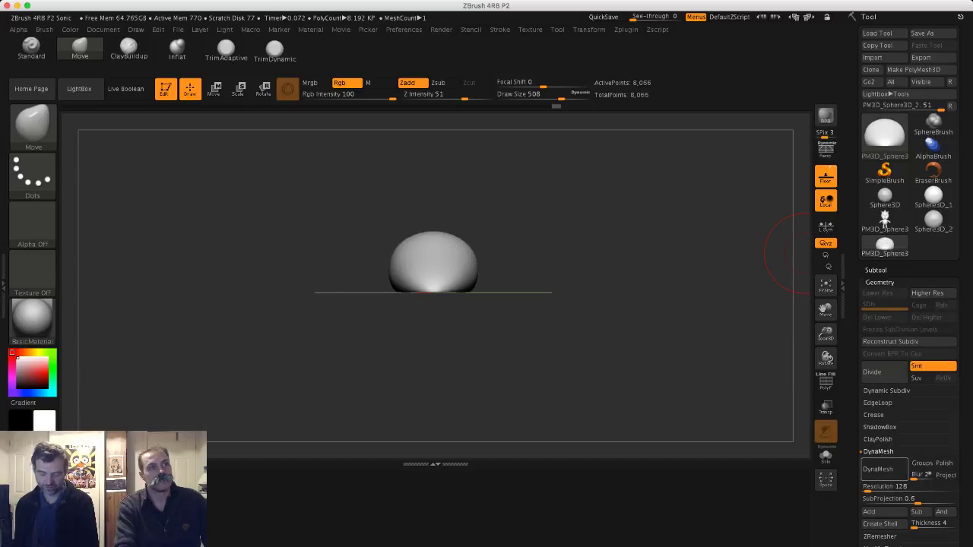
click(883, 469)
mouse_move(576, 319)
mouse_down()
mouse_move(544, 364)
mouse_move(524, 334)
mouse_up()
shift+drag(444, 276, 440, 270)
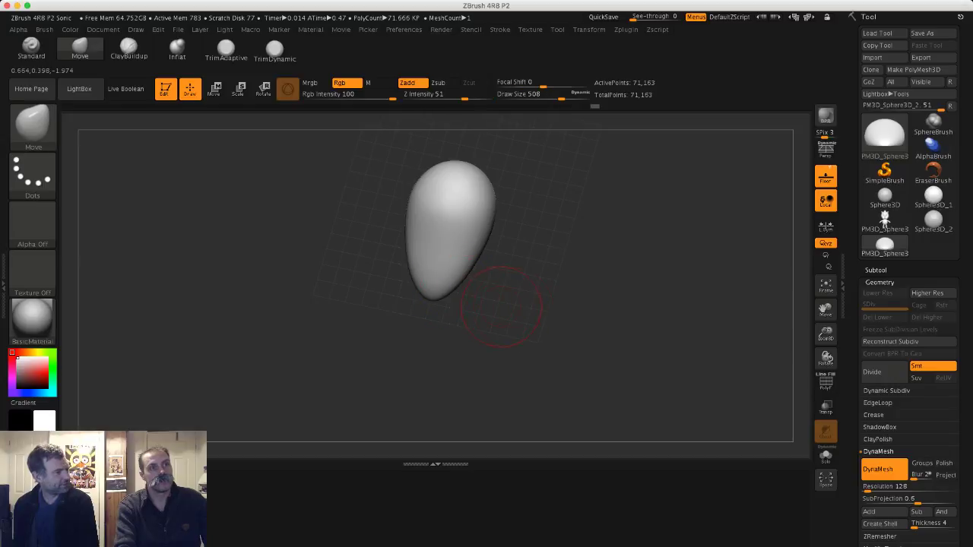
ctrl+drag(516, 285, 536, 324)
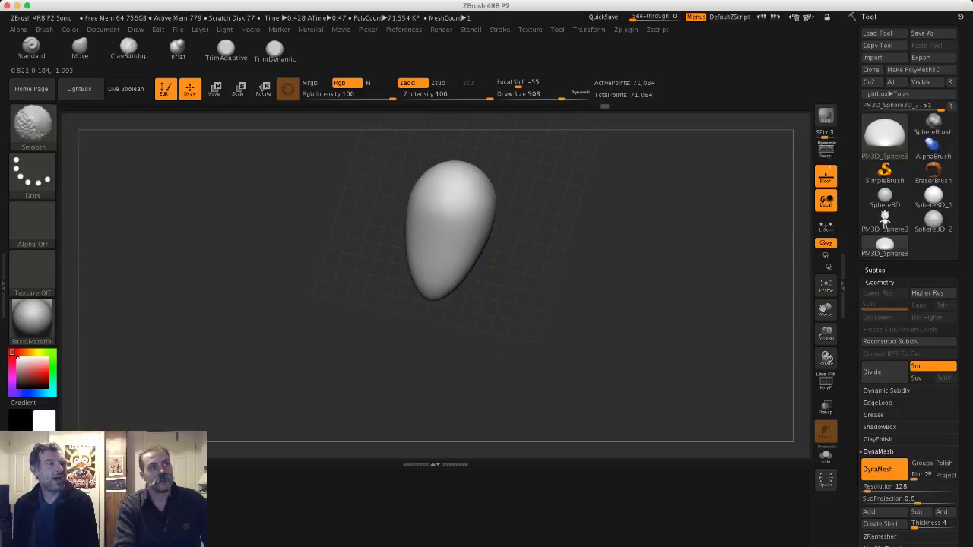
shift+drag(458, 278, 480, 257)
- Reshape the sides of the shoe symmetrically with the Move brush at draw sizes 386 and 468, smoothing between strokes
mouse_move(522, 284)
mouse_down()
mouse_move(493, 277)
mouse_move(487, 286)
mouse_up()
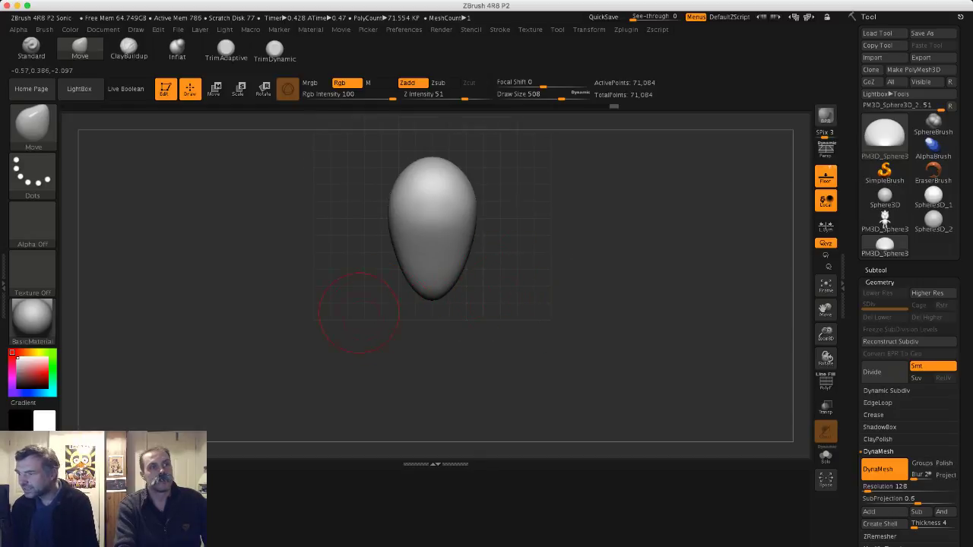
mouse_move(359, 313)
mouse_down()
mouse_move(422, 285)
mouse_move(426, 257)
mouse_up()
key(s)
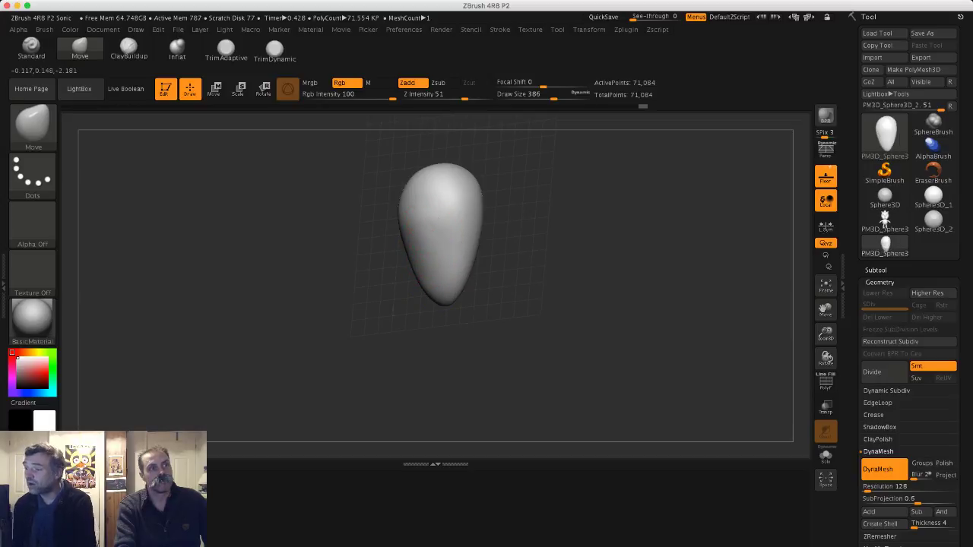
key(shift)
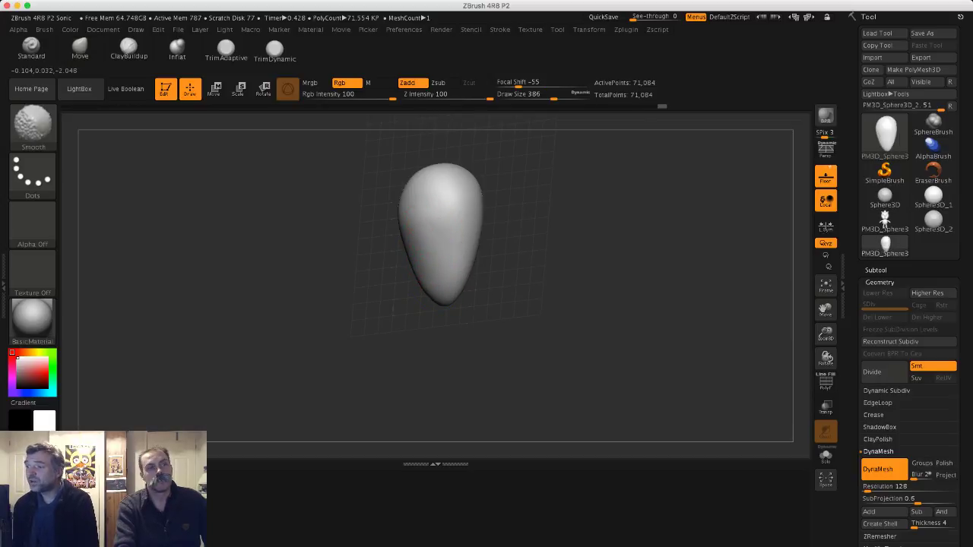
mouse_move(348, 217)
shift+mouse_down()
mouse_move(390, 256)
mouse_move(370, 191)
shift+mouse_up()
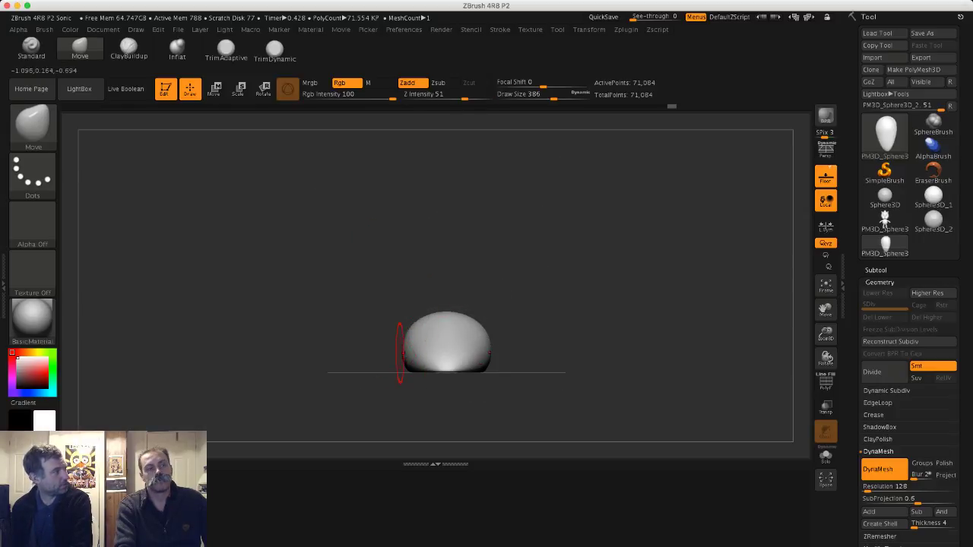
key(])
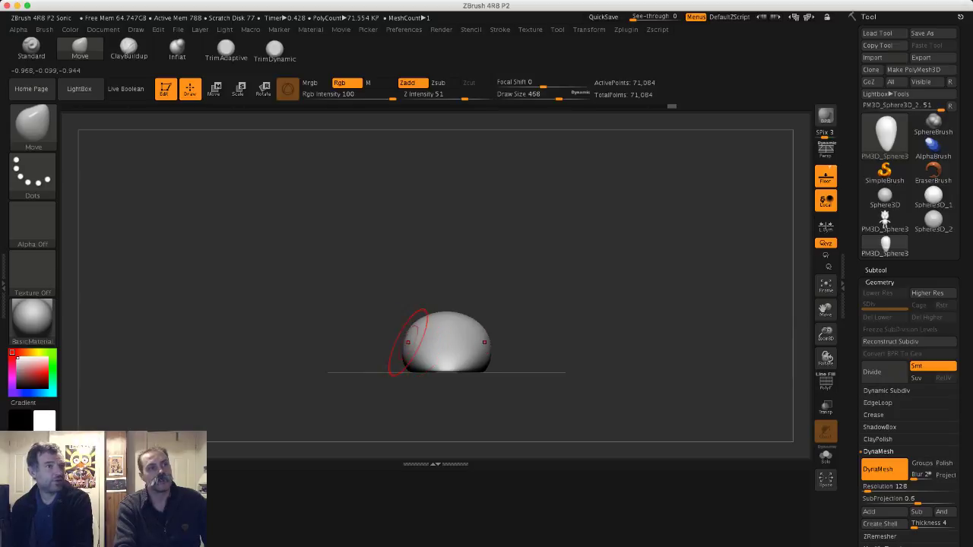
mouse_move(408, 368)
mouse_down()
mouse_move(398, 342)
mouse_move(449, 368)
mouse_move(502, 357)
mouse_move(478, 344)
mouse_move(494, 339)
mouse_up()
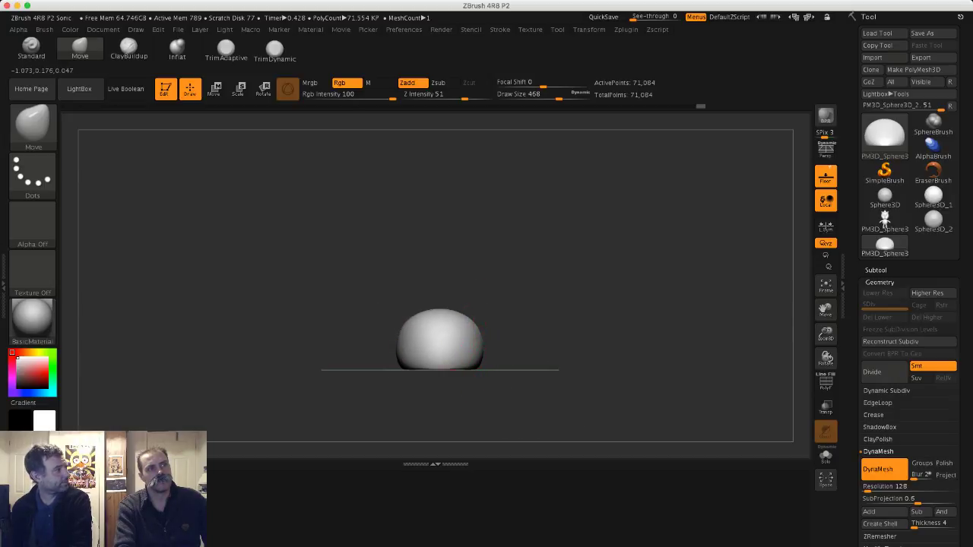
drag(449, 370, 477, 323)
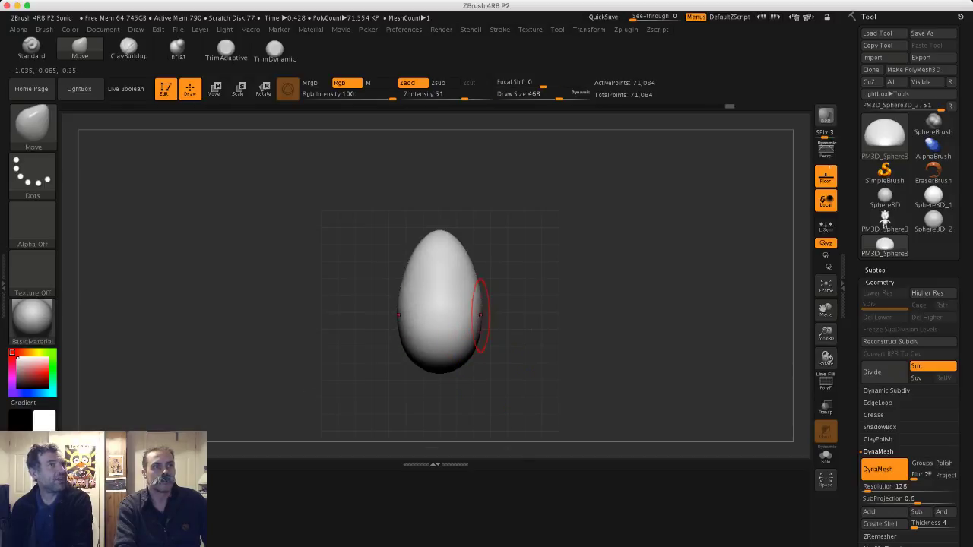
- Smooth the flanks of the shoe and set the Move brush draw size to 280 for finer adjustments
key(shift)
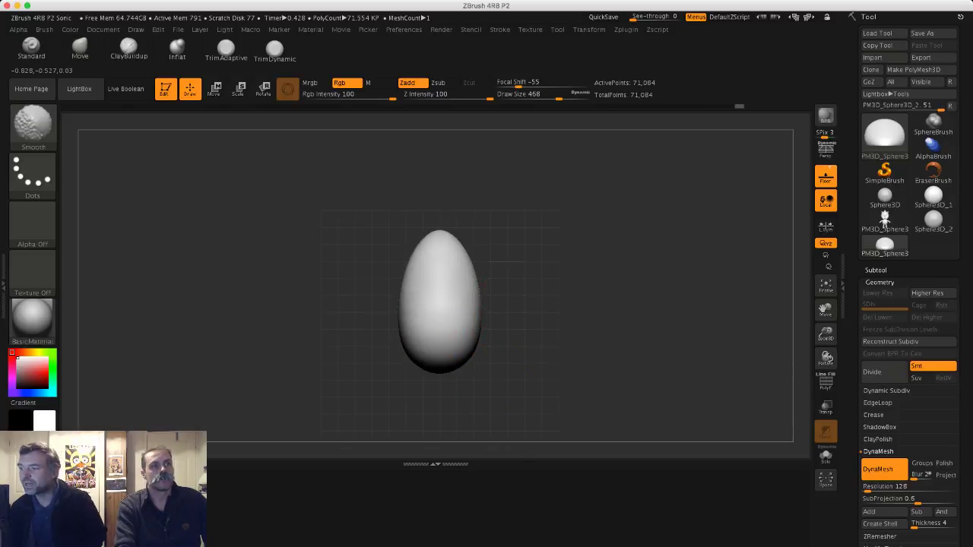
mouse_move(543, 298)
mouse_down()
mouse_move(527, 267)
mouse_move(494, 262)
mouse_move(532, 297)
mouse_move(522, 294)
mouse_up()
key(s)
click(523, 288)
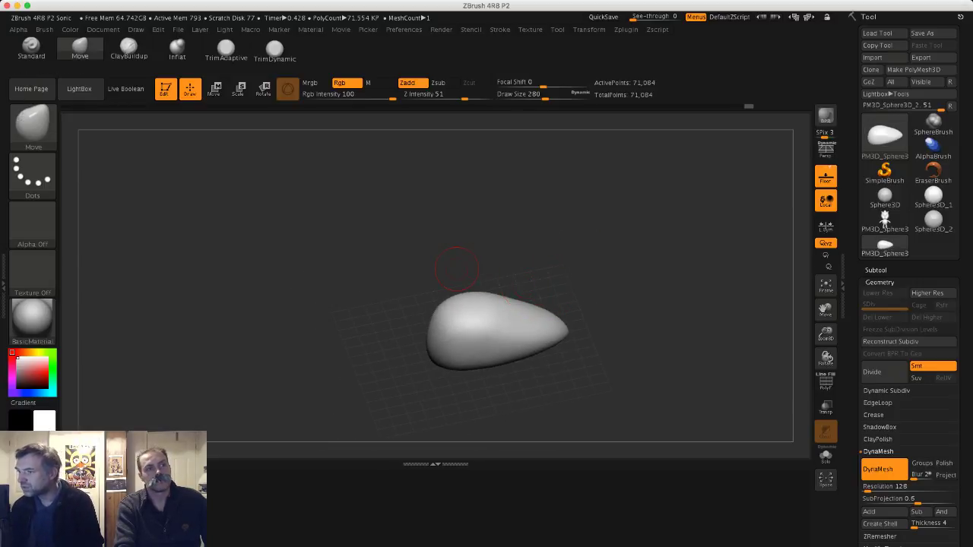
- Mask a slanted strap band across the middle of the shoe from the side using the MaskPen with the Lasso stroke
mouse_move(459, 272)
shift+mouse_down()
mouse_move(449, 259)
mouse_move(491, 300)
mouse_move(426, 266)
shift+mouse_up()
key(ctrl)
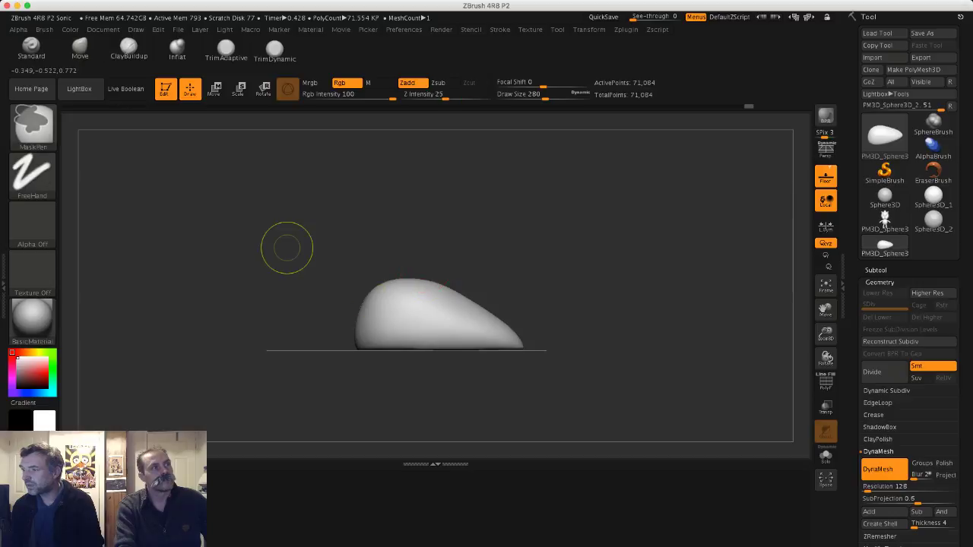
ctrl+click(35, 174)
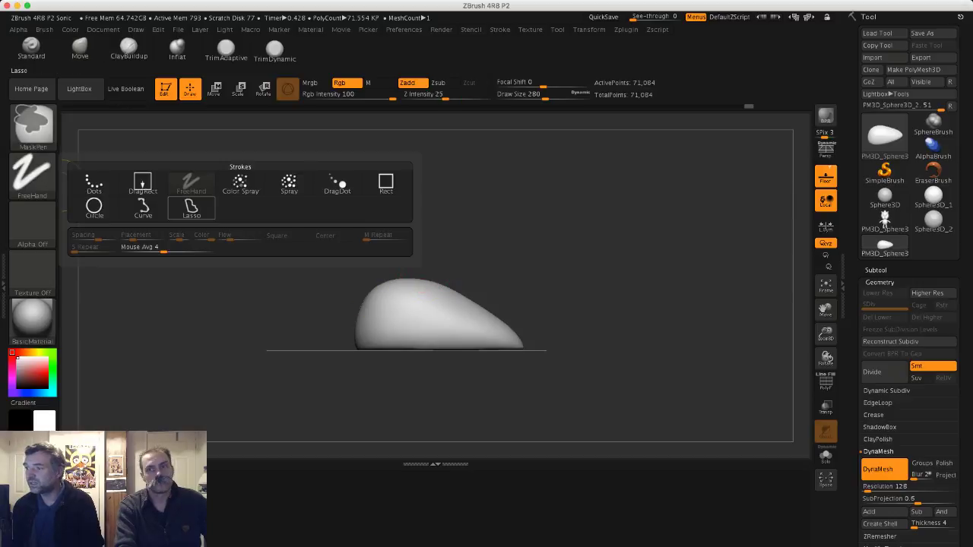
ctrl+click(191, 208)
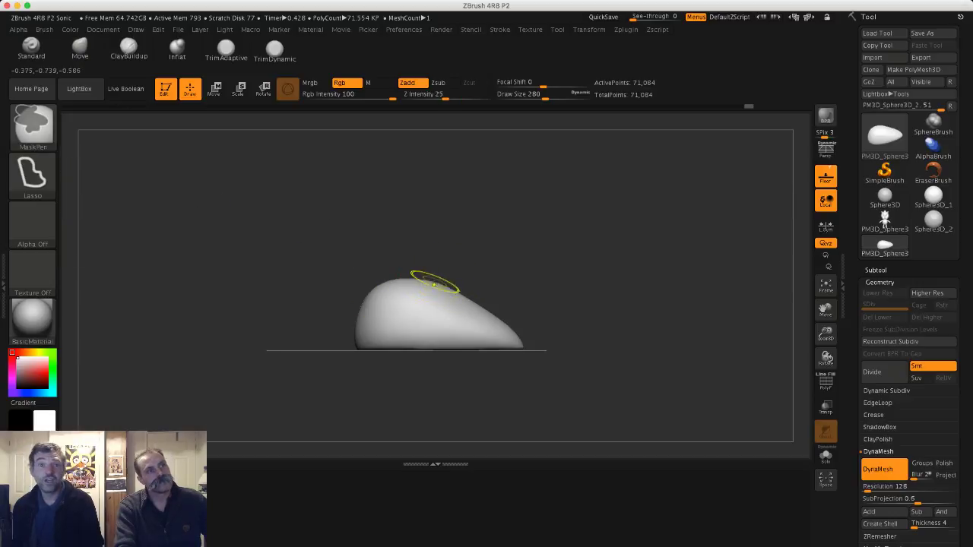
mouse_move(428, 304)
ctrl+mouse_down()
mouse_move(412, 352)
mouse_move(423, 359)
ctrl+mouse_up()
ctrl+drag(447, 267, 457, 272)
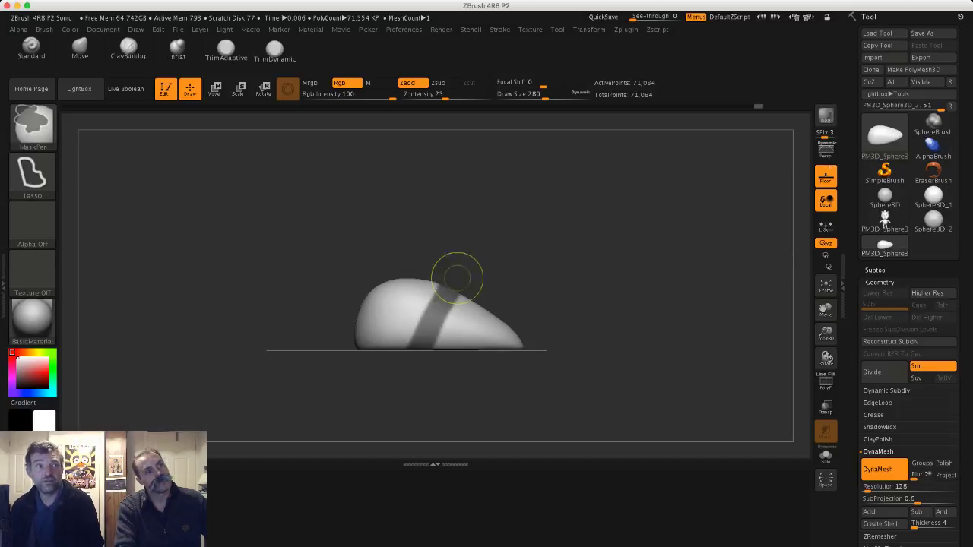
mouse_move(420, 322)
ctrl+mouse_down()
mouse_move(413, 365)
mouse_move(435, 365)
ctrl+mouse_up()
mouse_move(451, 333)
ctrl+mouse_down()
mouse_move(474, 268)
mouse_move(491, 265)
mouse_move(470, 343)
mouse_move(473, 285)
ctrl+mouse_up()
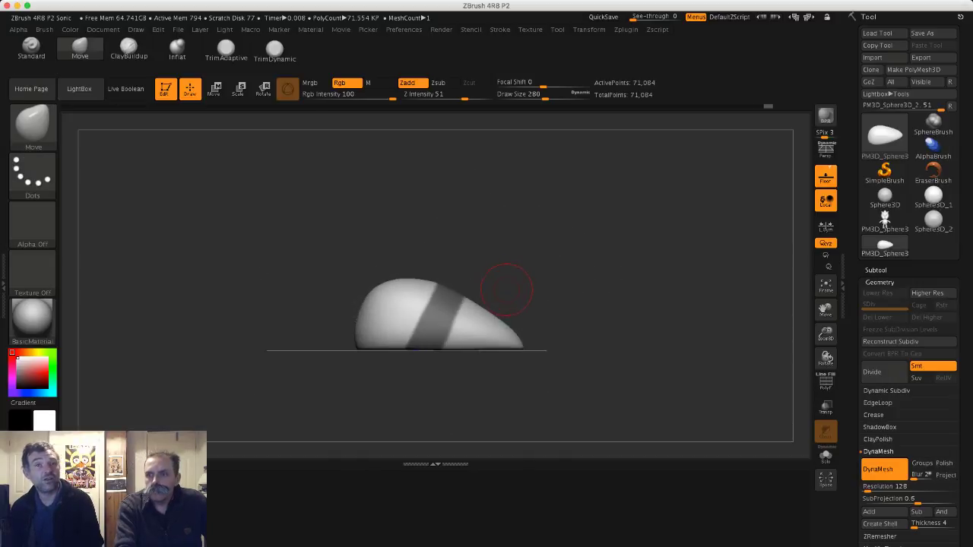
- Set the masking stroke back to Rect and check the masked band around the shoe
drag(558, 303, 537, 306)
shift+drag(587, 325, 589, 330)
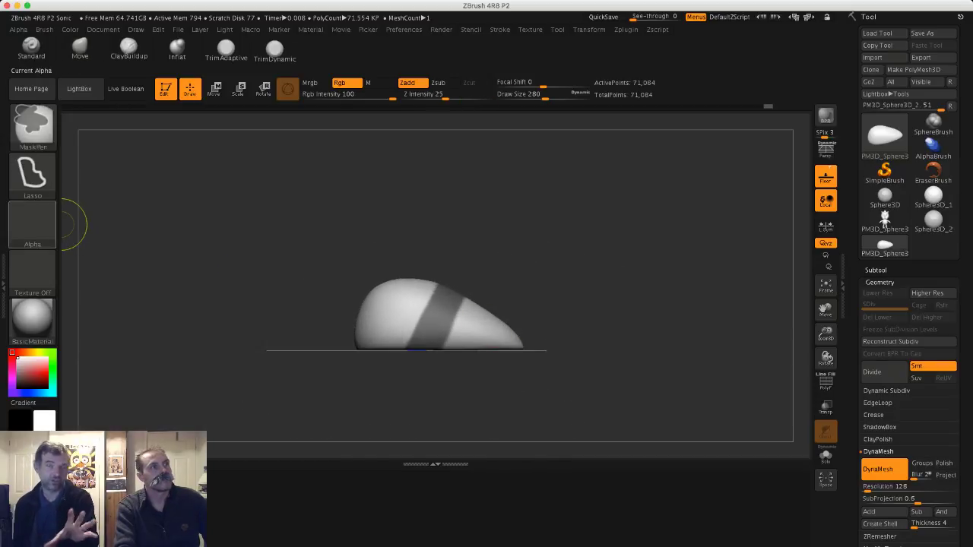
ctrl+click(32, 178)
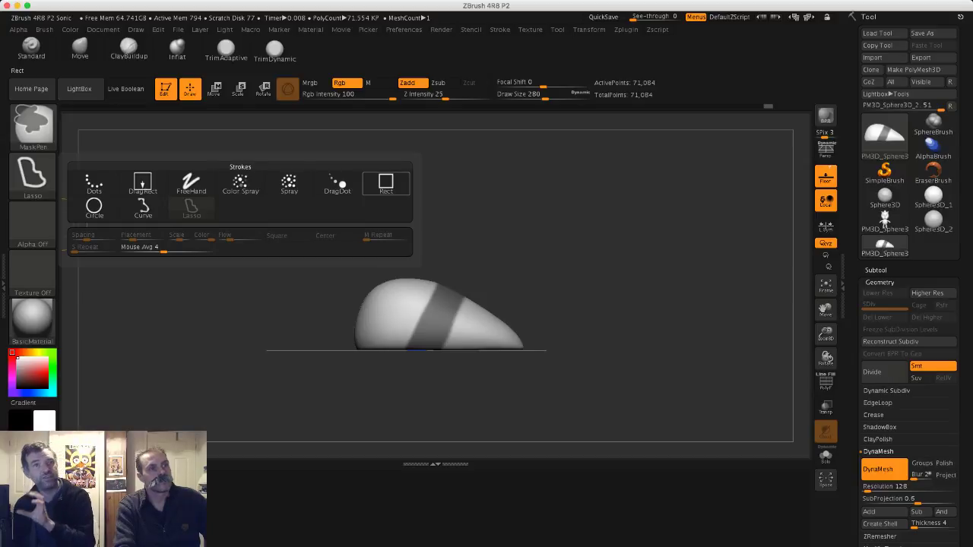
click(386, 183)
mouse_move(555, 406)
mouse_down()
mouse_move(281, 349)
mouse_move(276, 301)
mouse_move(282, 308)
mouse_move(228, 352)
mouse_up()
- Extract the masked band as a separate strap subtool with smoothing 5 and thickness 0.02, and accept it
click(876, 271)
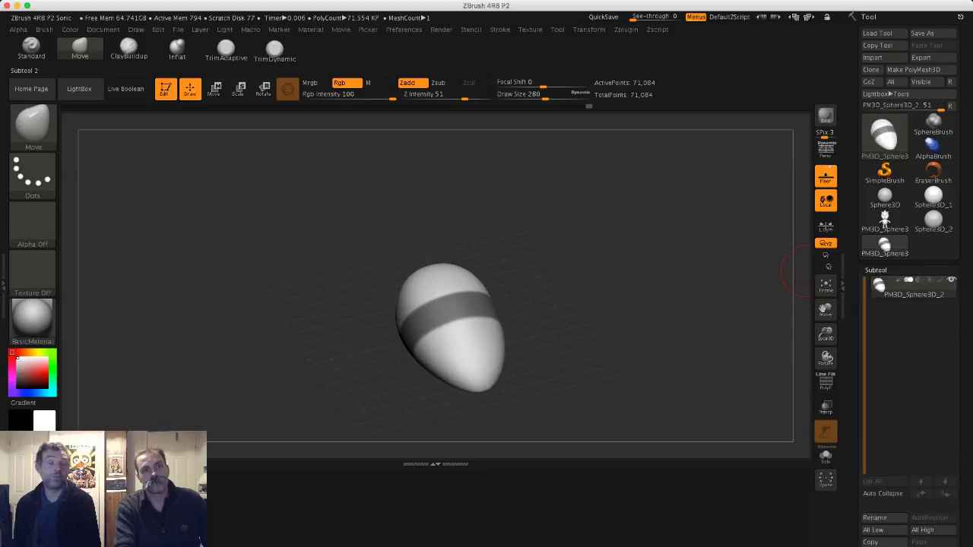
drag(964, 487, 964, 116)
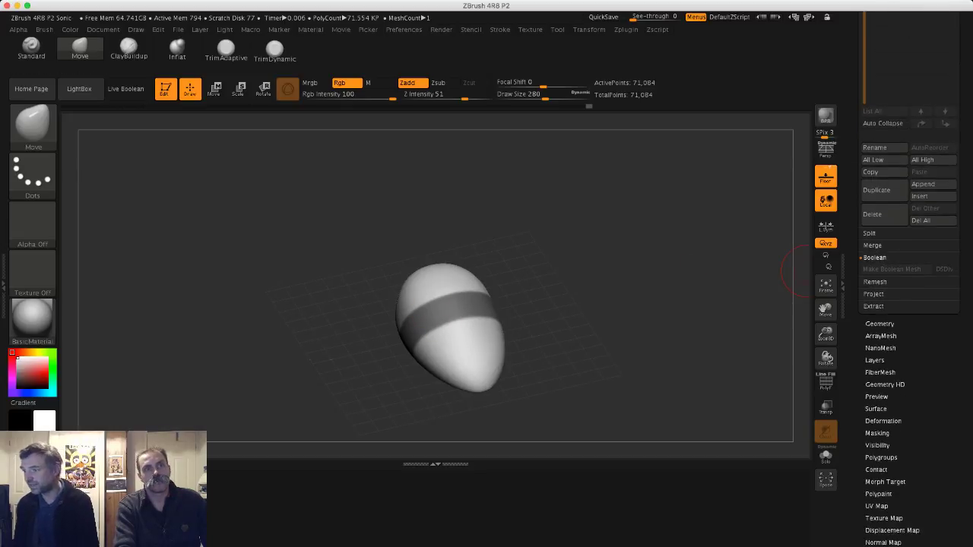
click(874, 305)
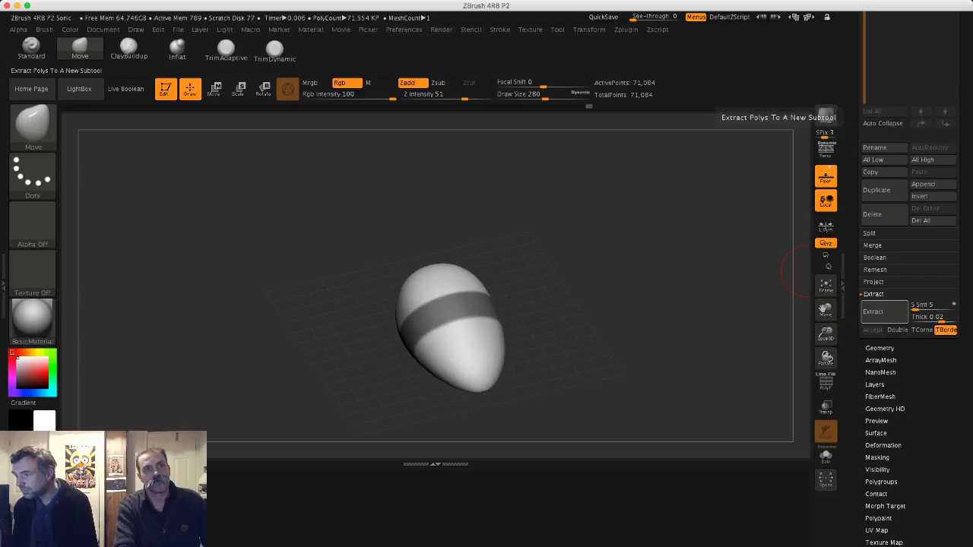
click(873, 312)
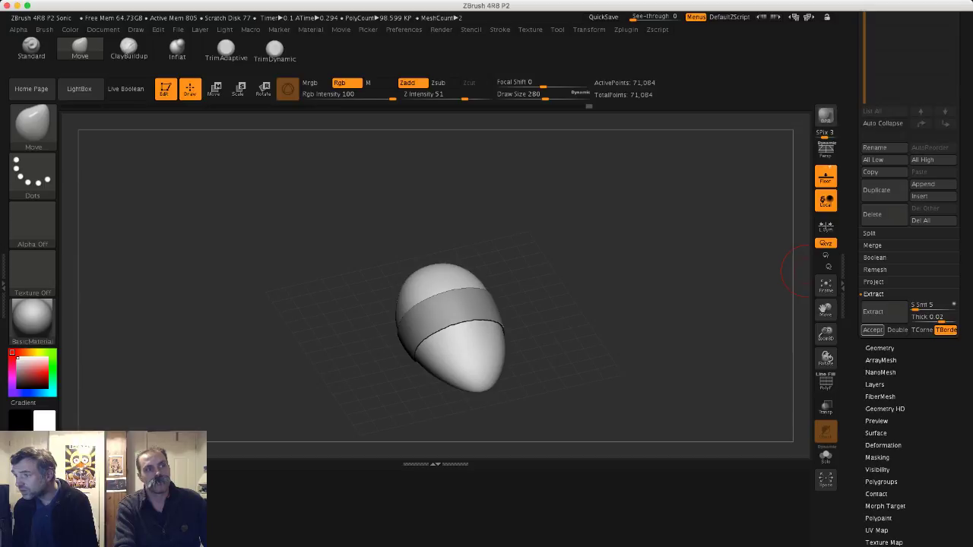
click(873, 330)
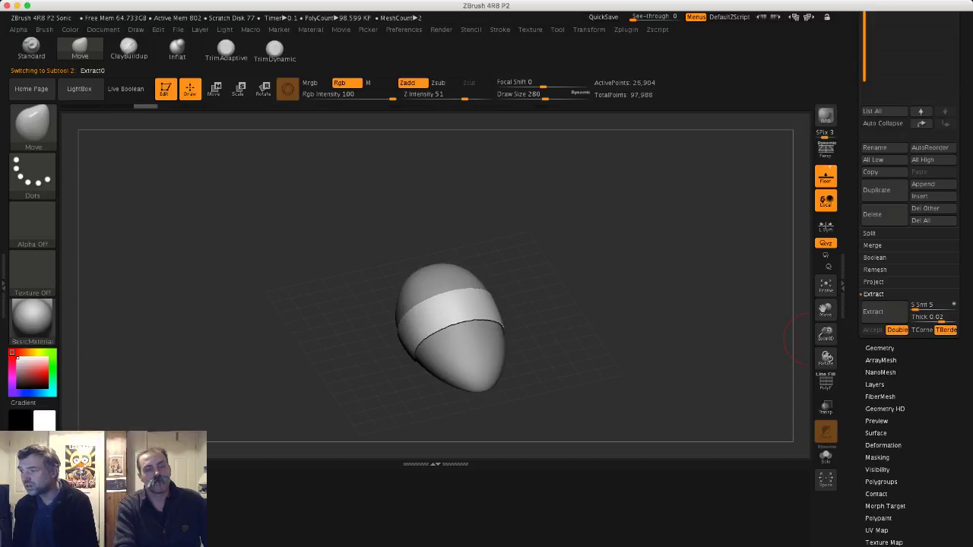
- Apply the Polish deformation to the extracted strap
mouse_move(964, 342)
mouse_down()
mouse_move(963, 350)
mouse_move(963, 220)
mouse_up()
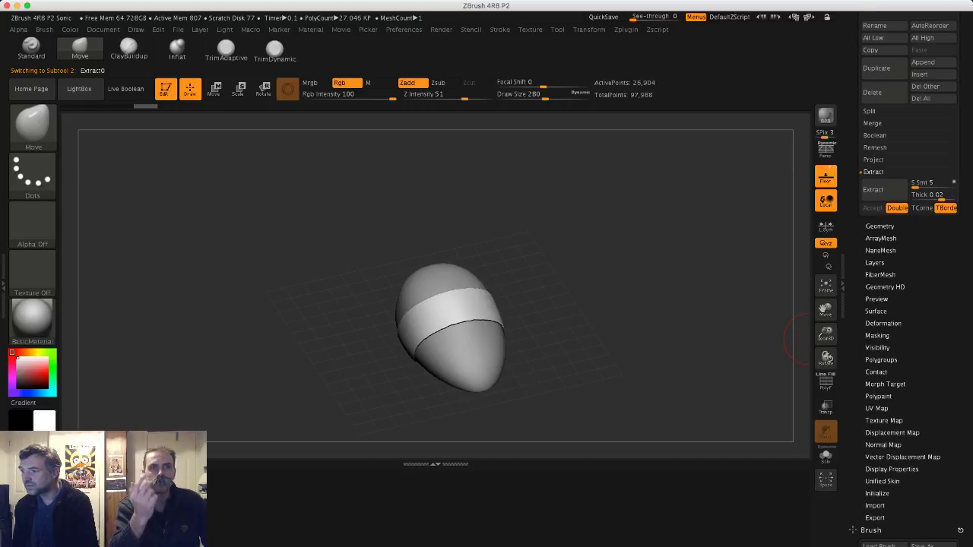
click(883, 324)
drag(963, 320, 963, 340)
scroll(882, 380, up, 6)
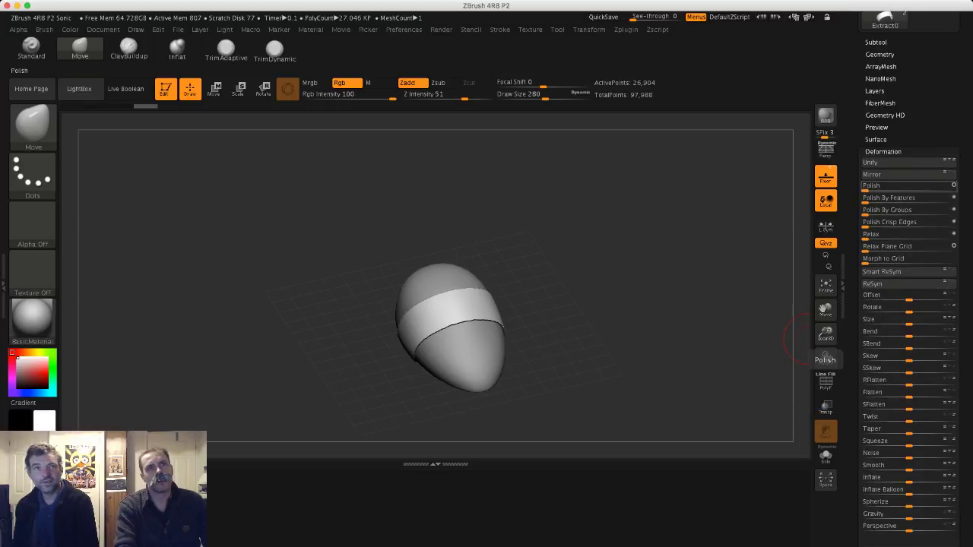
click(882, 187)
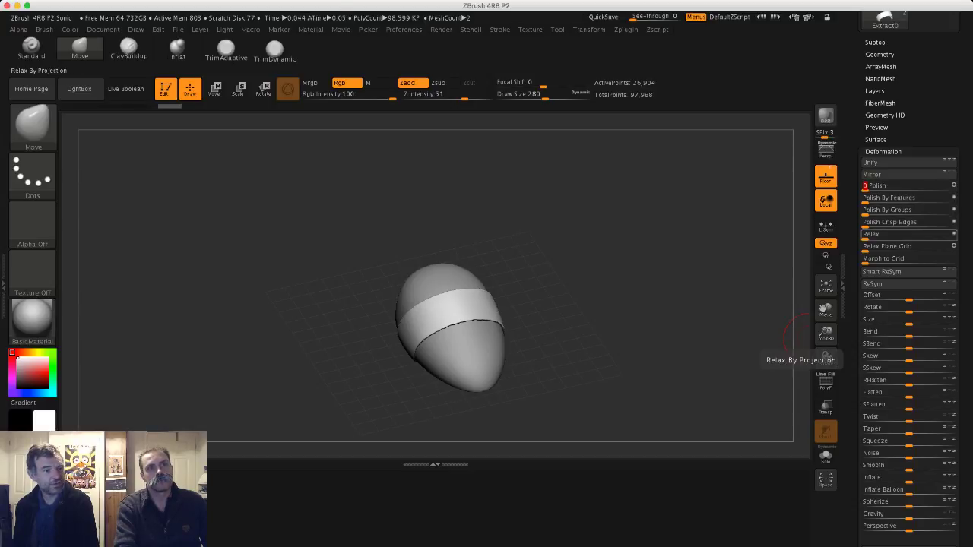
- Try Polish By Features on the extracted strap and examine its edges up close
click(886, 198)
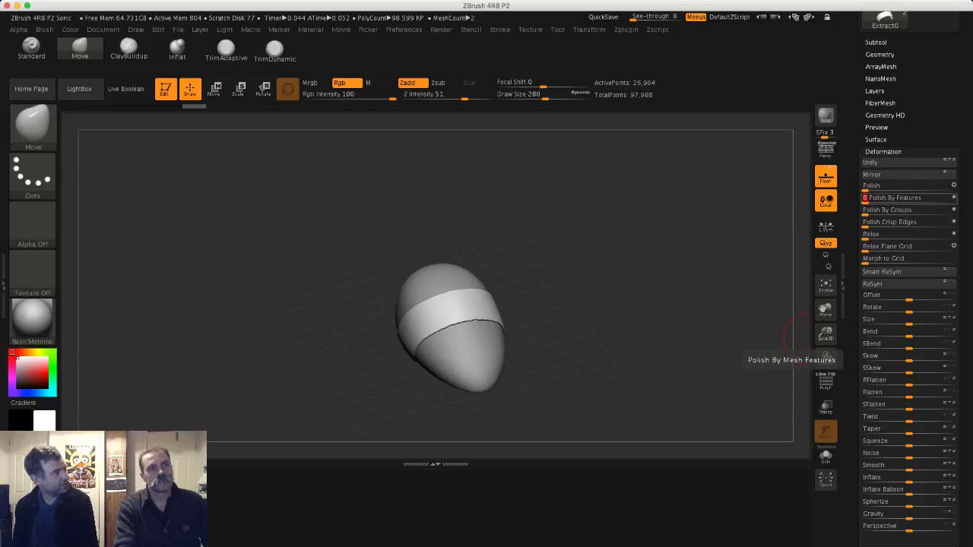
drag(867, 200, 905, 200)
mouse_move(684, 266)
mouse_down()
mouse_move(672, 323)
mouse_move(717, 289)
mouse_up()
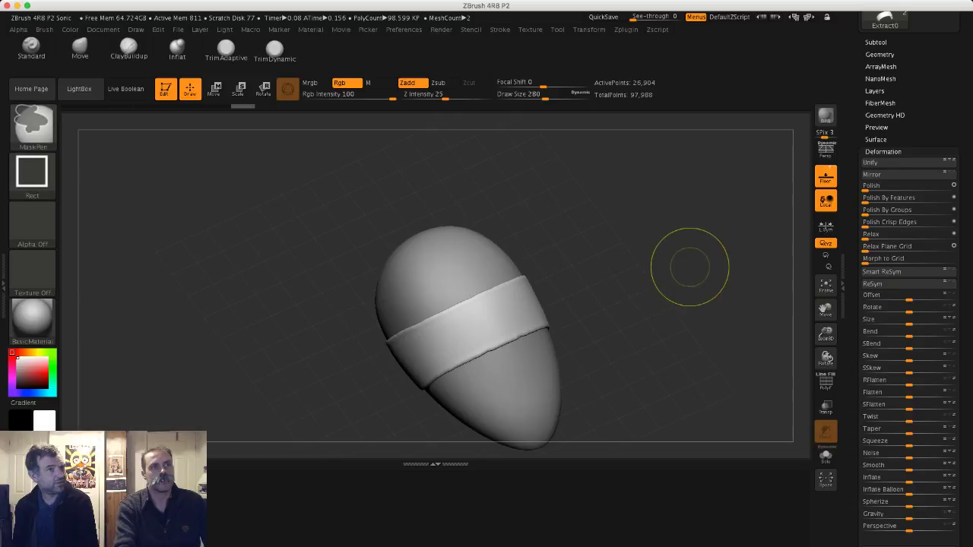
mouse_move(702, 255)
mouse_down()
mouse_move(684, 266)
mouse_move(692, 276)
mouse_move(707, 262)
mouse_up()
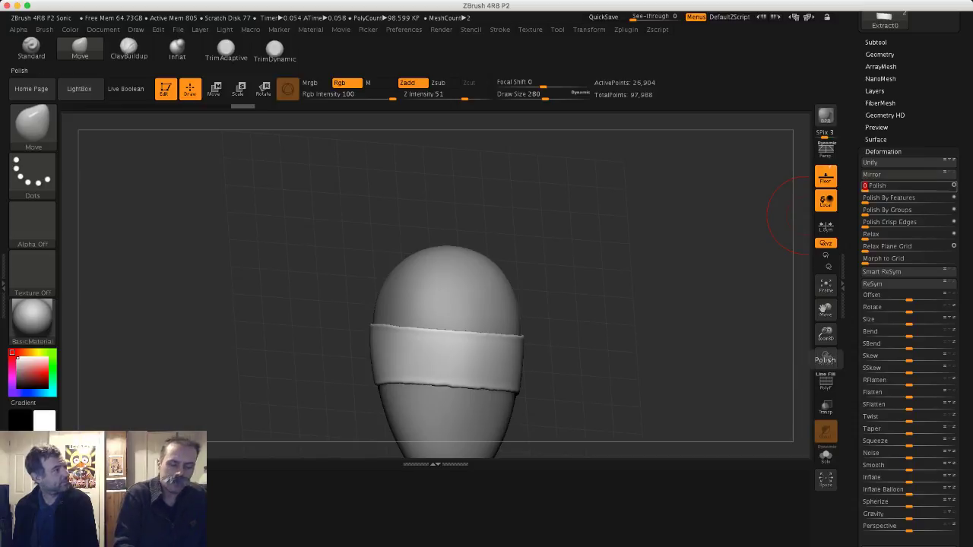
drag(646, 230, 627, 232)
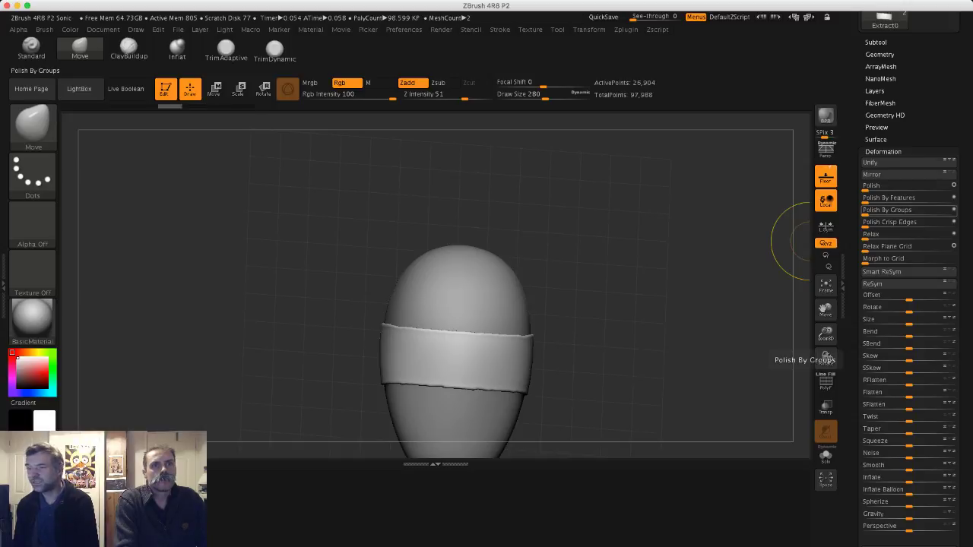
- Apply Polish By Features at 99 to the extracted strap to smooth its jagged edges
click(910, 200)
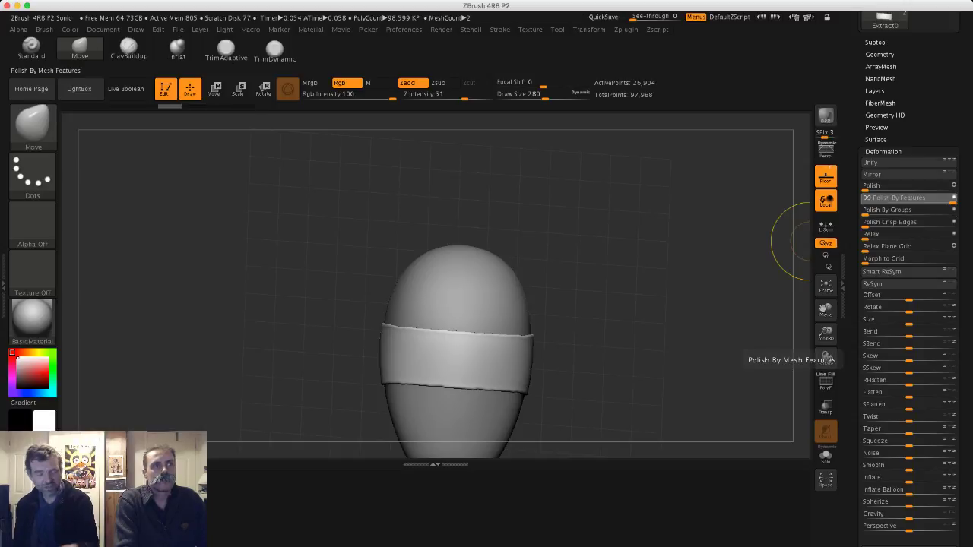
click(911, 200)
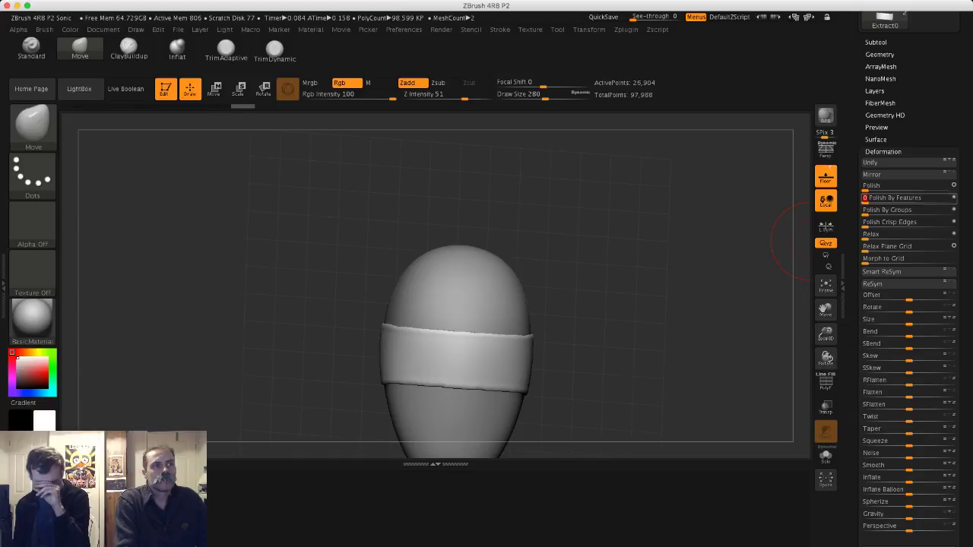
mouse_move(726, 280)
mouse_down()
mouse_move(730, 227)
mouse_move(734, 316)
mouse_move(723, 261)
mouse_move(723, 278)
mouse_move(746, 224)
mouse_move(670, 312)
mouse_up()
- Trim the strap's edges straight with two cuts of the ClipCurve brush
key(b)
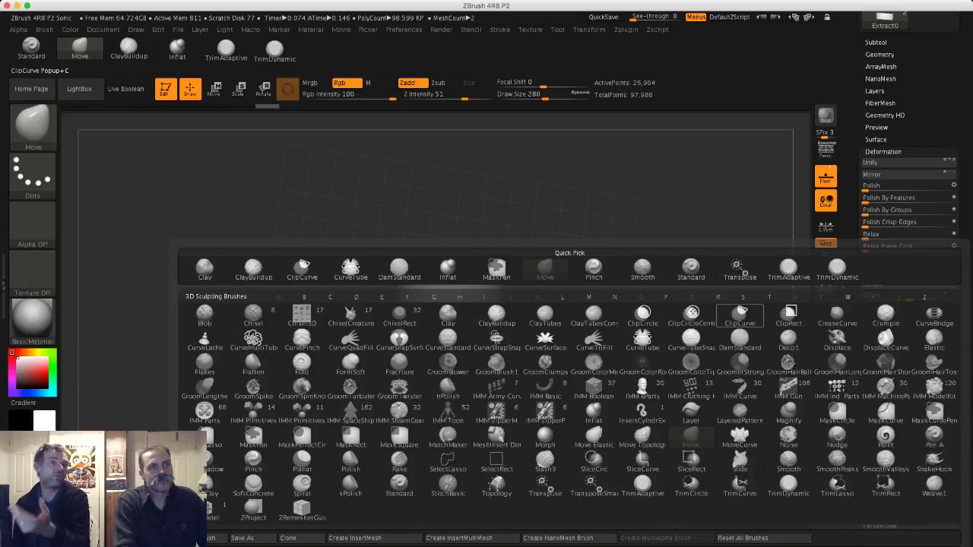
click(740, 313)
click(695, 335)
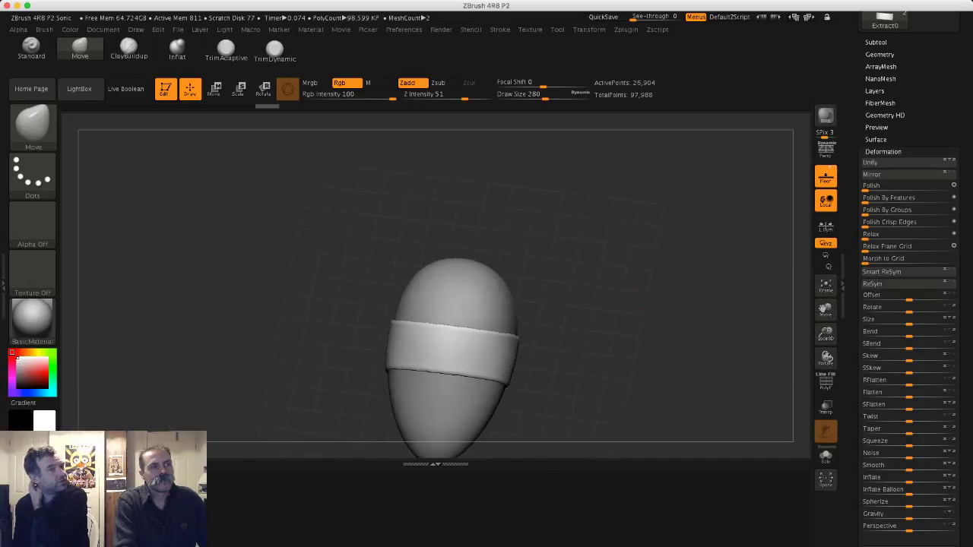
mouse_move(337, 324)
ctrl+shift+mouse_down()
mouse_move(609, 345)
mouse_move(609, 359)
mouse_move(685, 350)
ctrl+shift+mouse_up()
drag(637, 371, 637, 363)
mouse_move(560, 364)
ctrl+shift+mouse_down()
mouse_move(342, 335)
mouse_move(306, 284)
mouse_move(339, 257)
mouse_move(323, 265)
mouse_move(322, 251)
mouse_move(281, 273)
mouse_move(243, 263)
mouse_move(319, 270)
ctrl+shift+mouse_up()
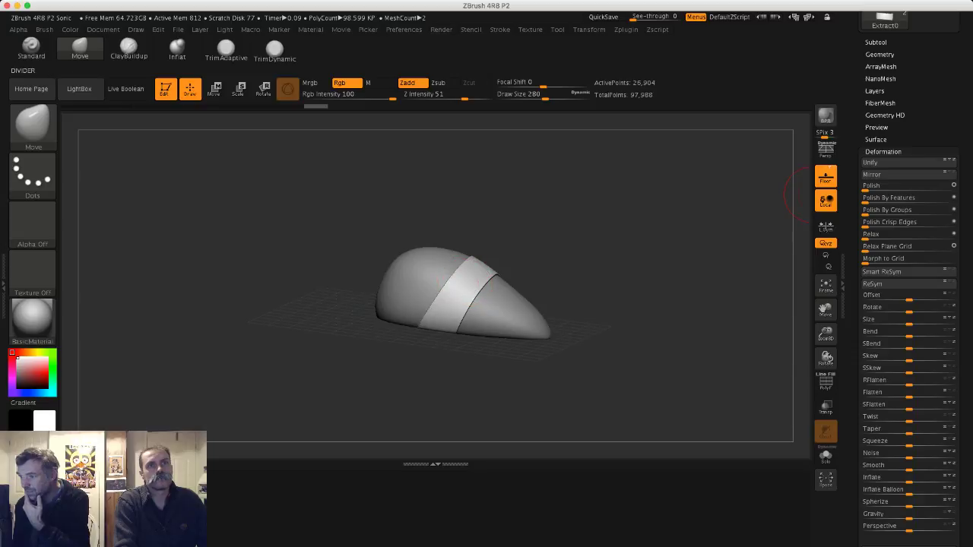
- Check the strap on the shoe, switch to the Sphere3D_2 tool and convert the sphere into a PolyMesh3D
drag(858, 182, 857, 305)
click(876, 164)
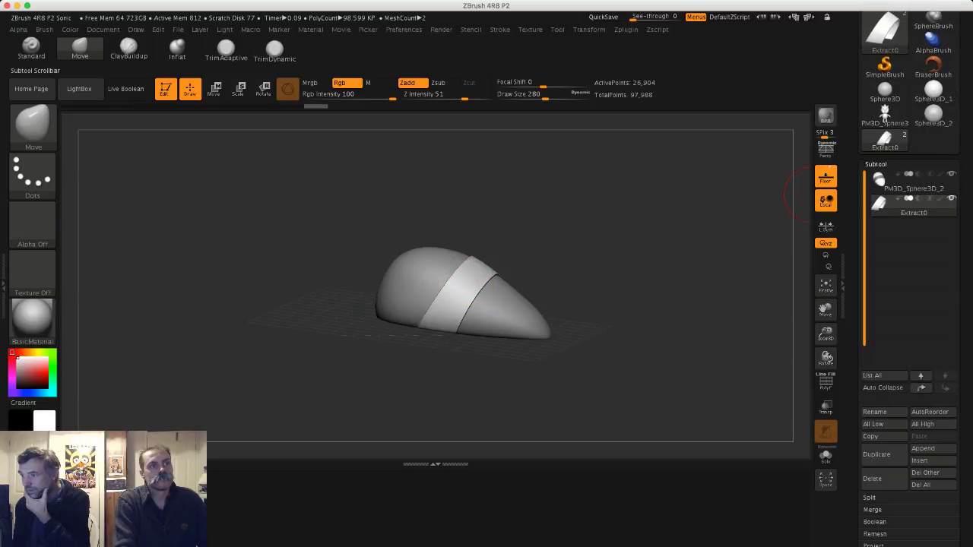
drag(695, 250, 695, 294)
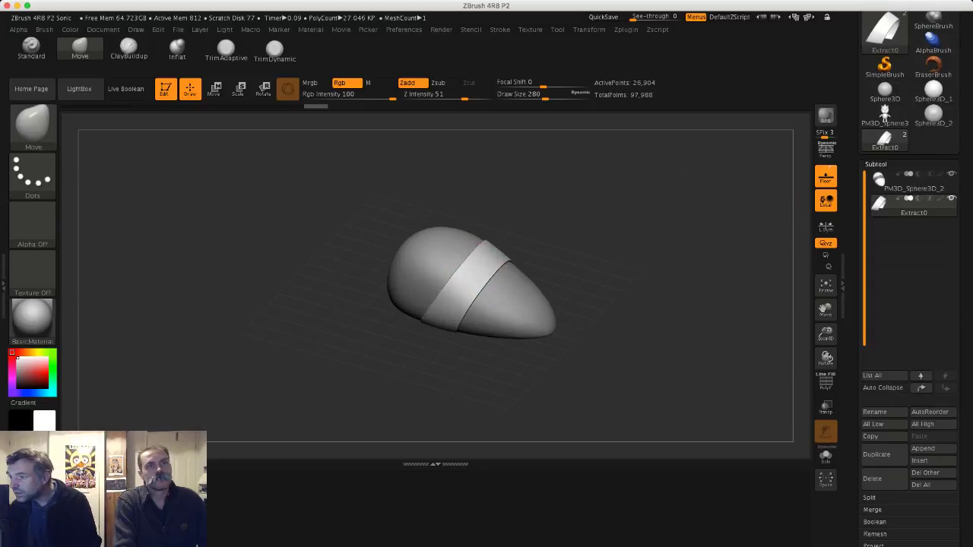
drag(596, 256, 675, 233)
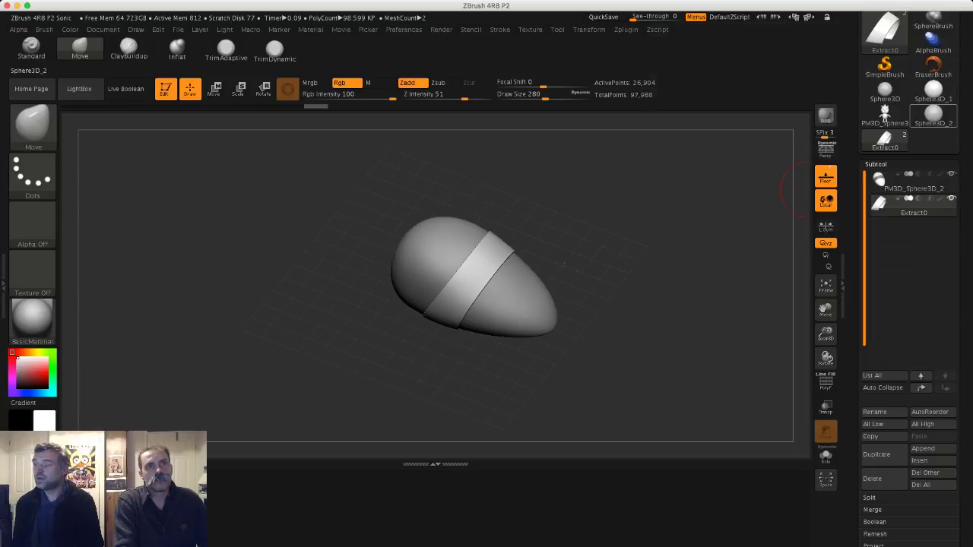
click(934, 114)
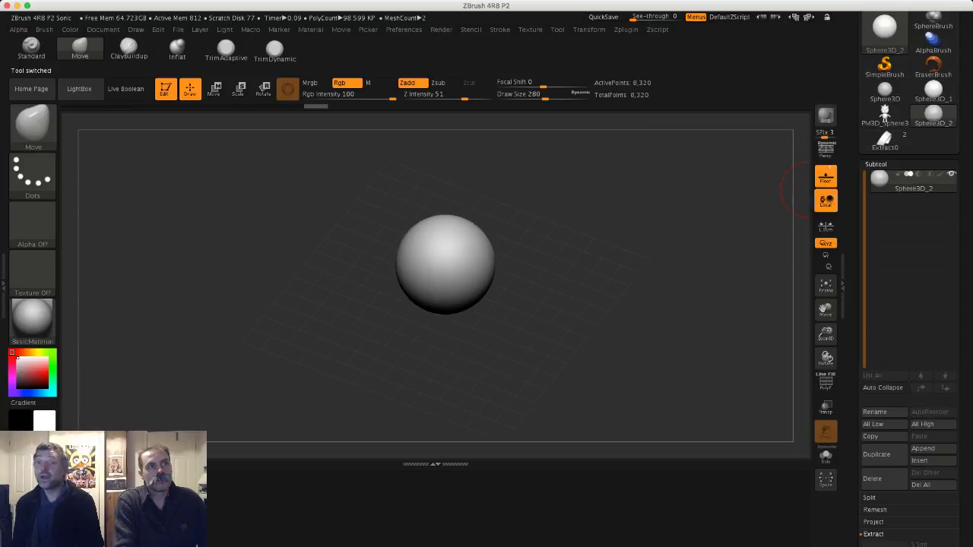
shift+drag(618, 269, 623, 270)
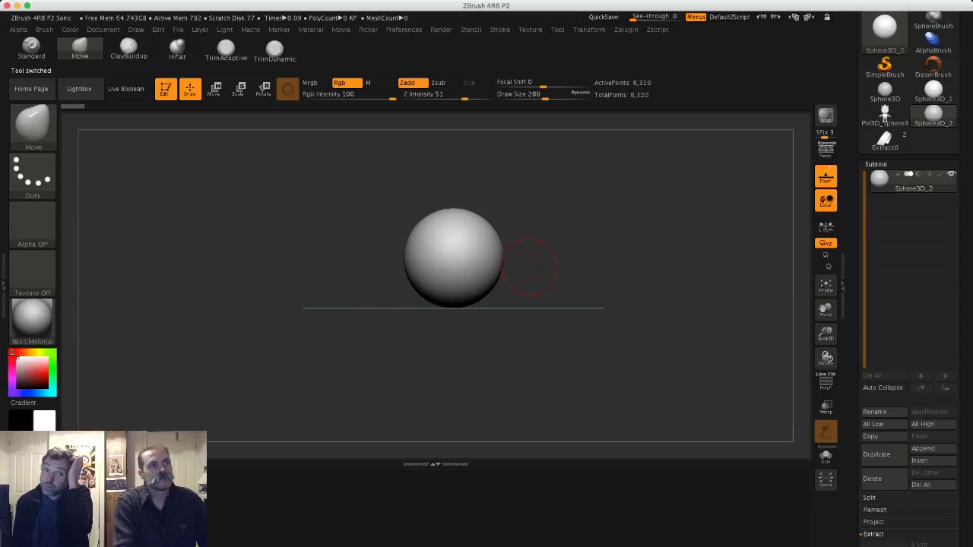
drag(390, 225, 478, 231)
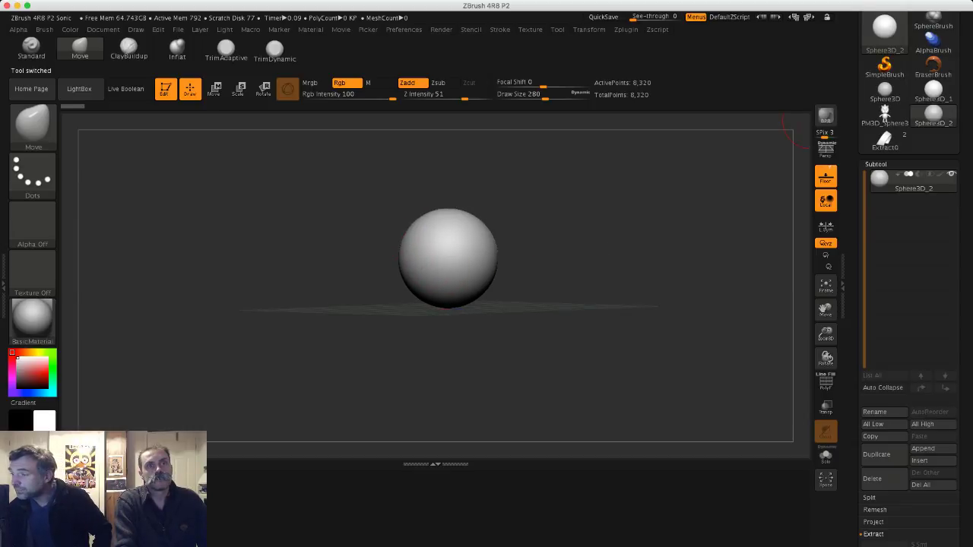
drag(962, 54, 963, 159)
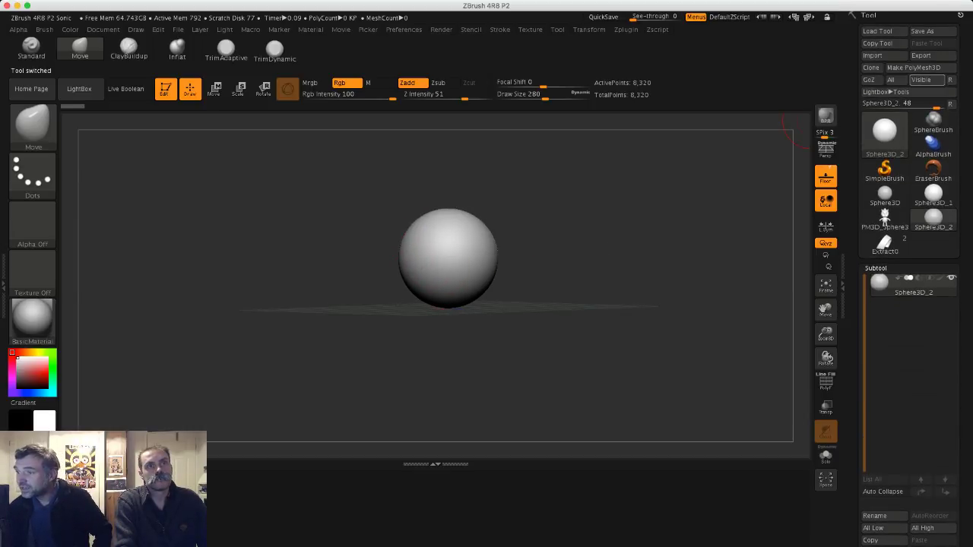
click(913, 67)
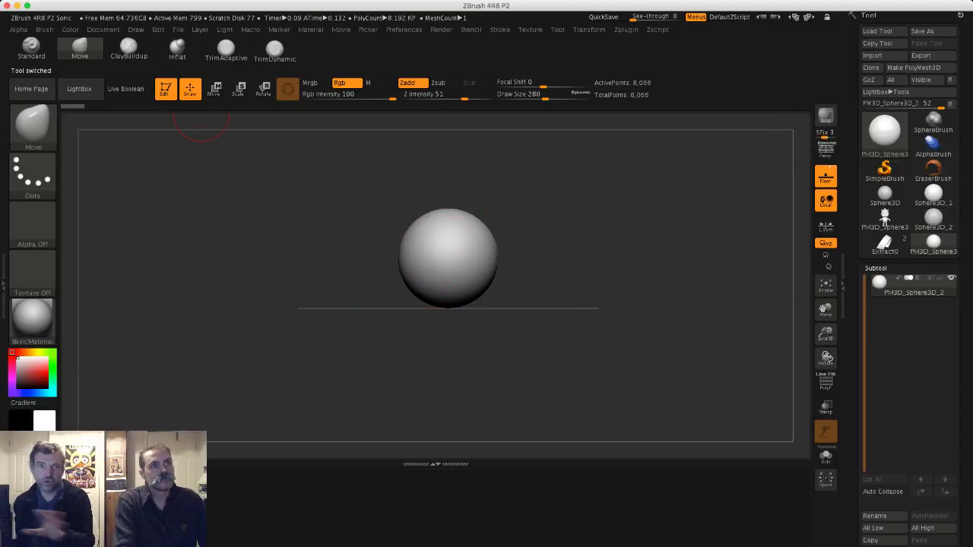
- Turn on radial symmetry around the Y axis for the new sphere
click(500, 30)
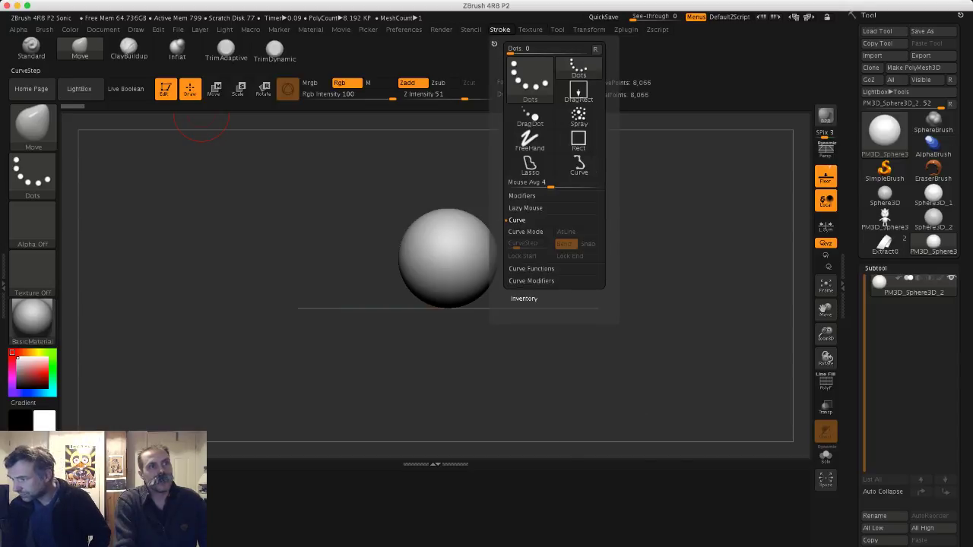
mouse_move(589, 30)
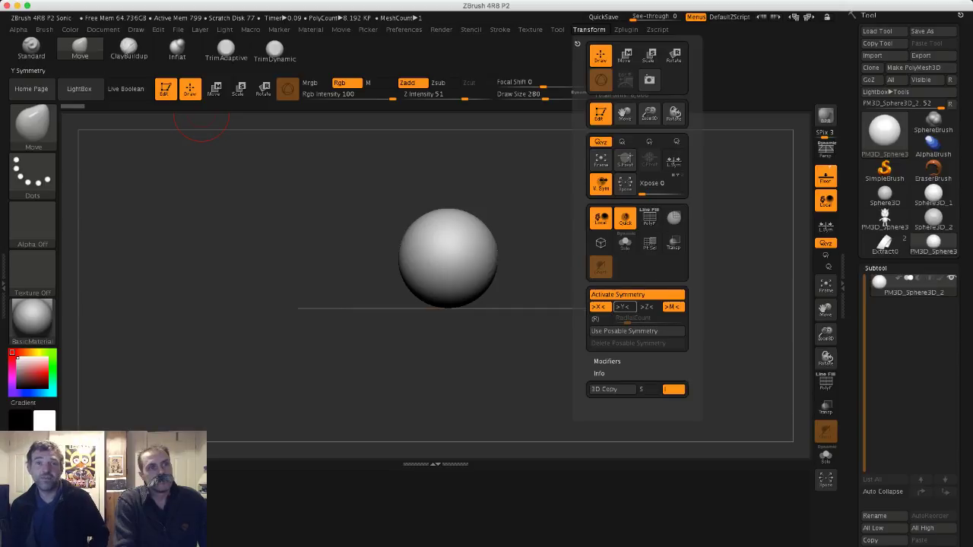
click(596, 318)
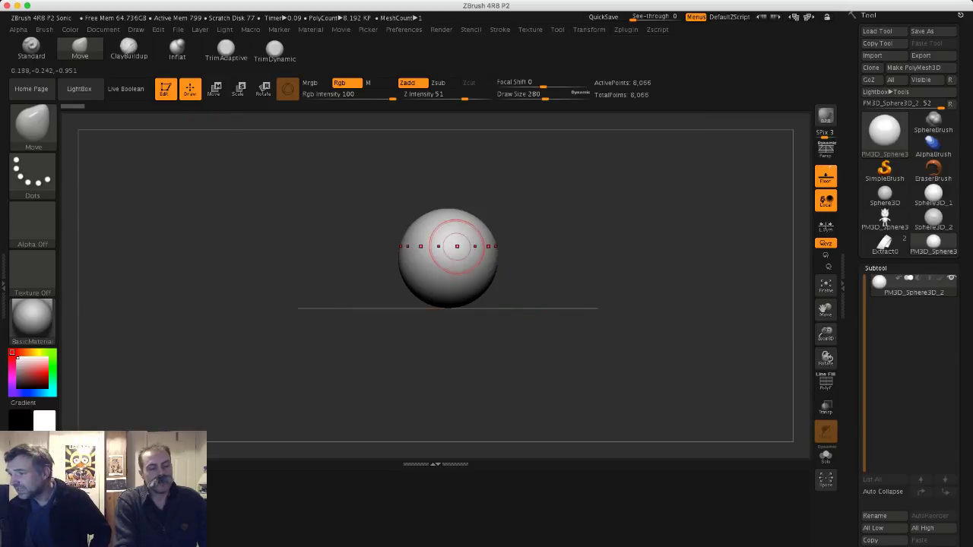
- Set the draw size to 460 and pull the sphere's upper and lower sides outward with the Move brush into a rounded cylinder
key(s)
drag(456, 244, 492, 224)
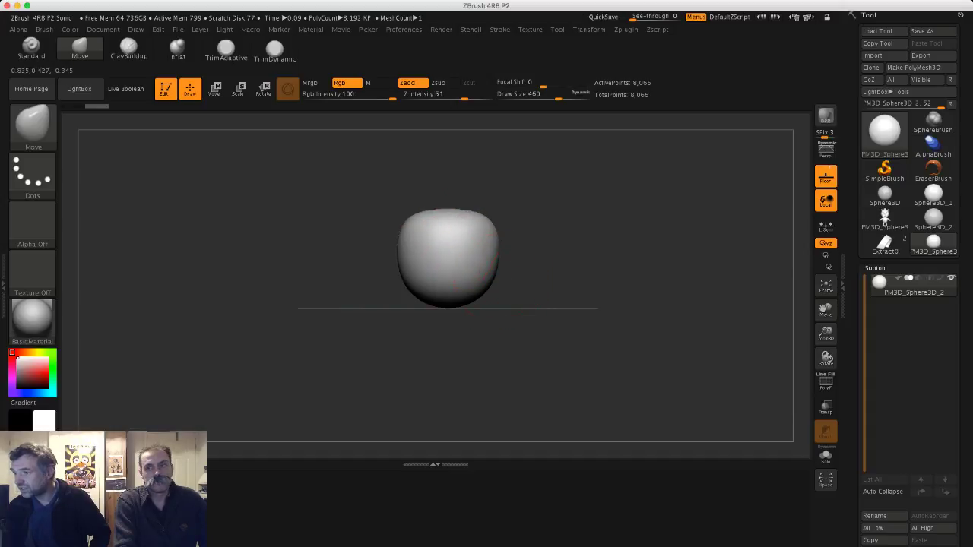
mouse_move(477, 284)
mouse_down()
mouse_move(490, 295)
mouse_move(498, 283)
mouse_up()
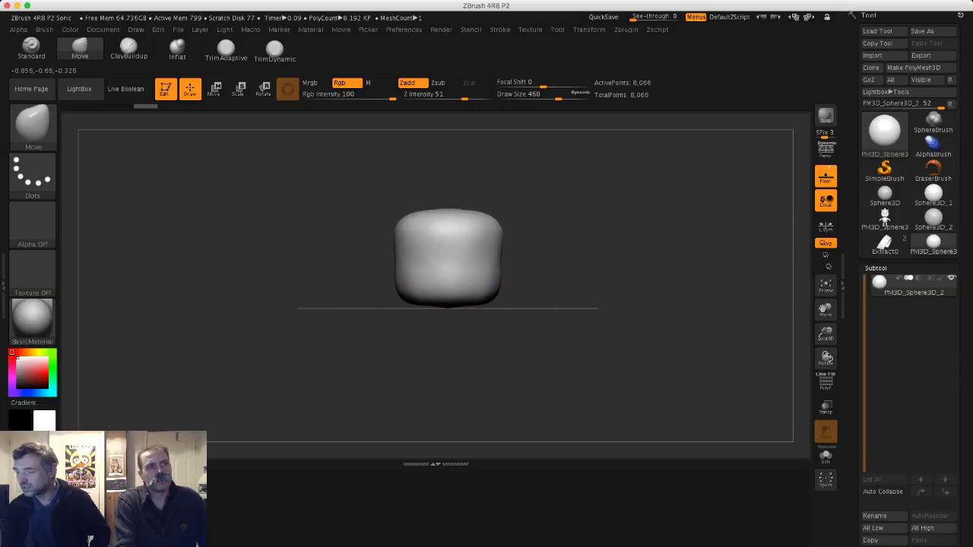
mouse_move(275, 156)
mouse_down()
mouse_move(312, 209)
mouse_move(290, 177)
mouse_up()
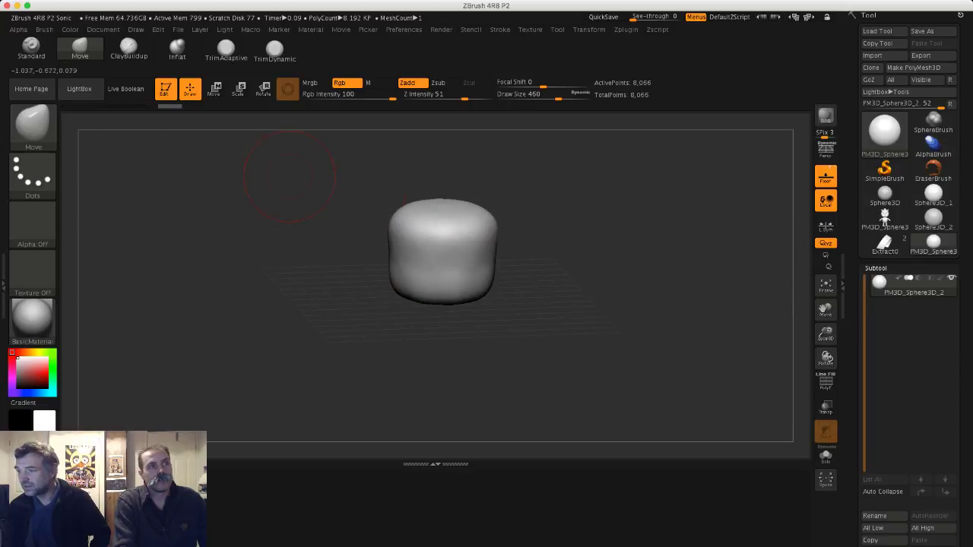
- Build up raised rings around the cylinder with ClayBuildup, smooth them, and thicken the lower ring at draw size 365
click(129, 49)
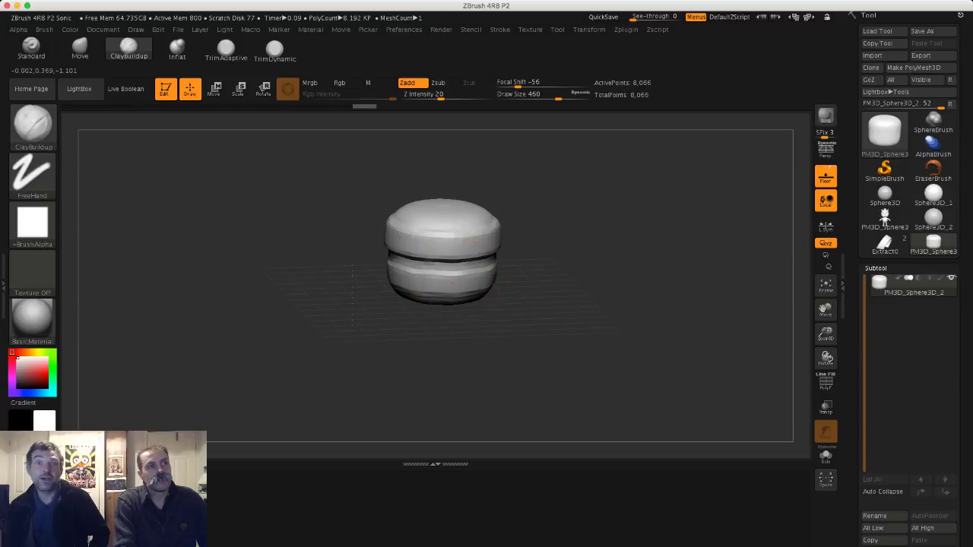
mouse_move(423, 276)
shift+mouse_down()
mouse_move(438, 262)
mouse_move(372, 223)
mouse_move(399, 227)
mouse_move(348, 222)
shift+mouse_up()
key(s)
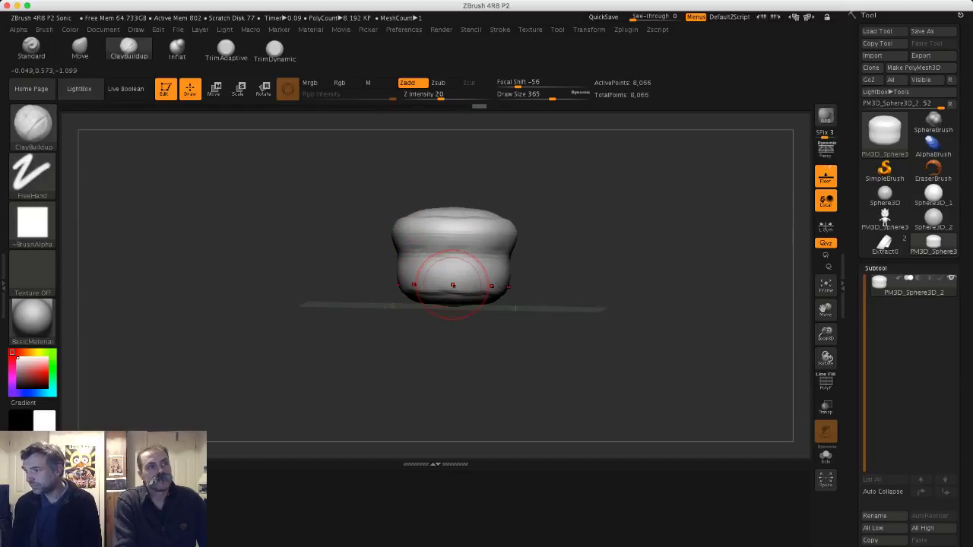
mouse_move(454, 284)
mouse_down()
mouse_move(463, 279)
mouse_move(363, 266)
mouse_move(371, 281)
mouse_up()
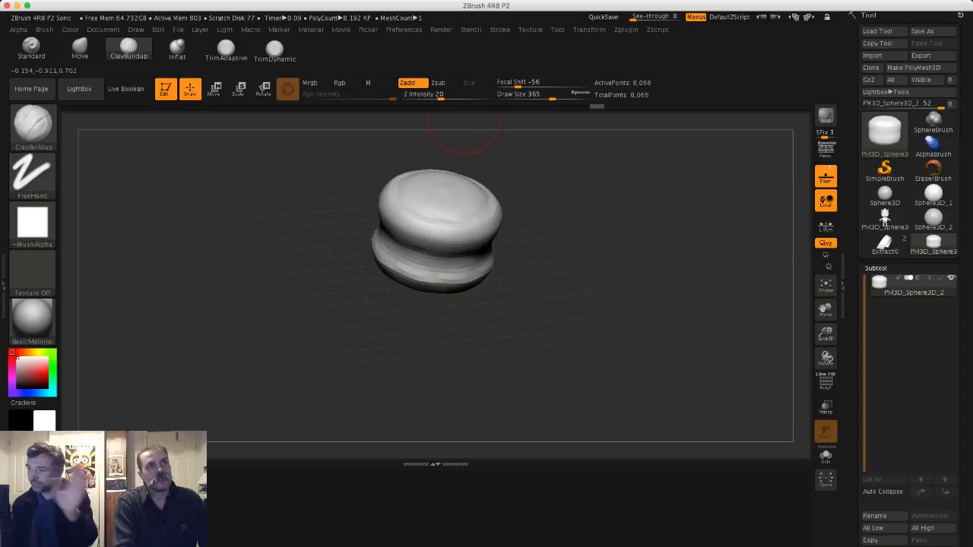
click(626, 29)
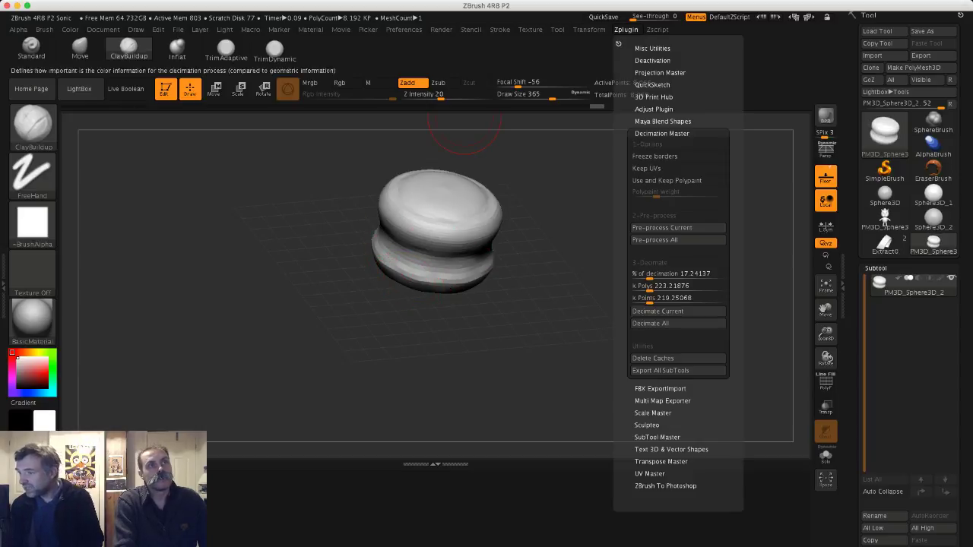
click(626, 29)
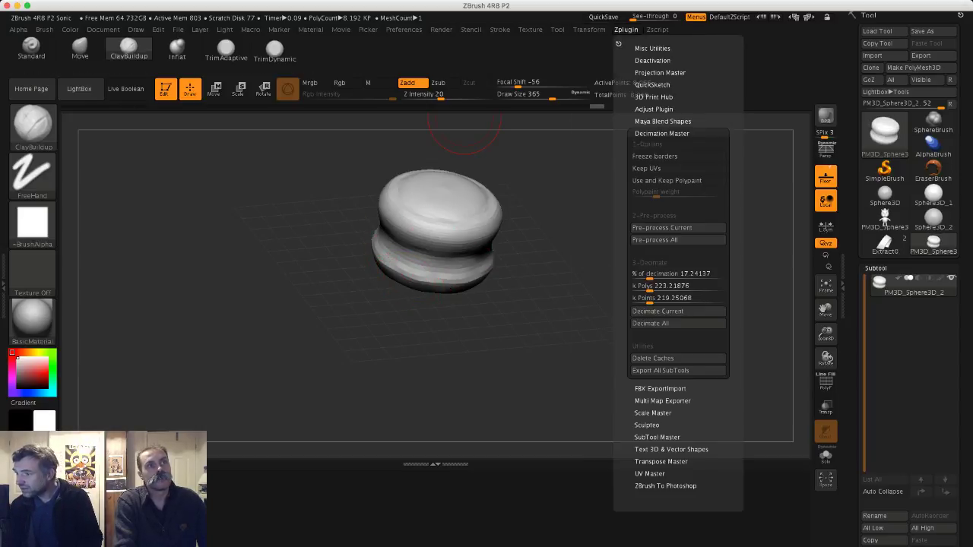
- Set the sculpting symmetry of the double-ring shape to the Y axis
mouse_move(589, 29)
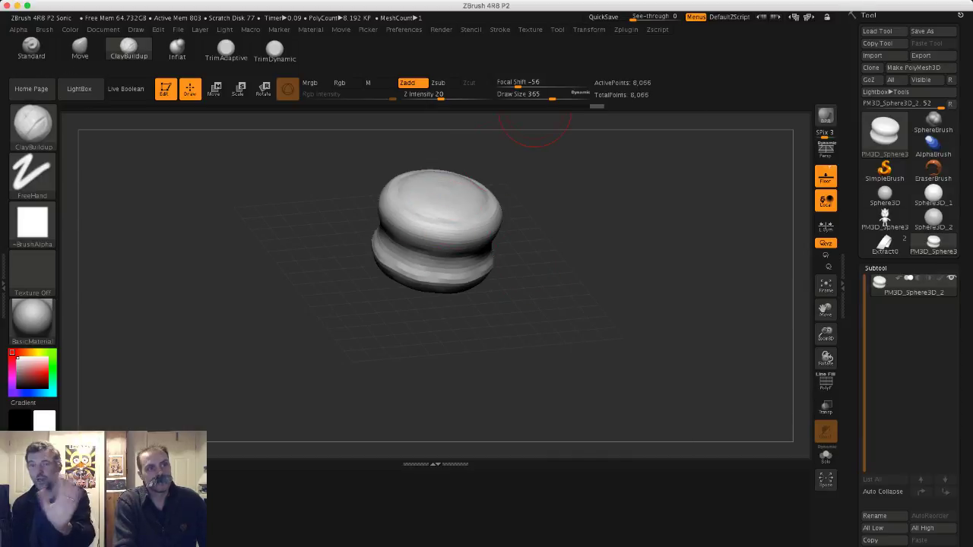
click(625, 307)
click(625, 308)
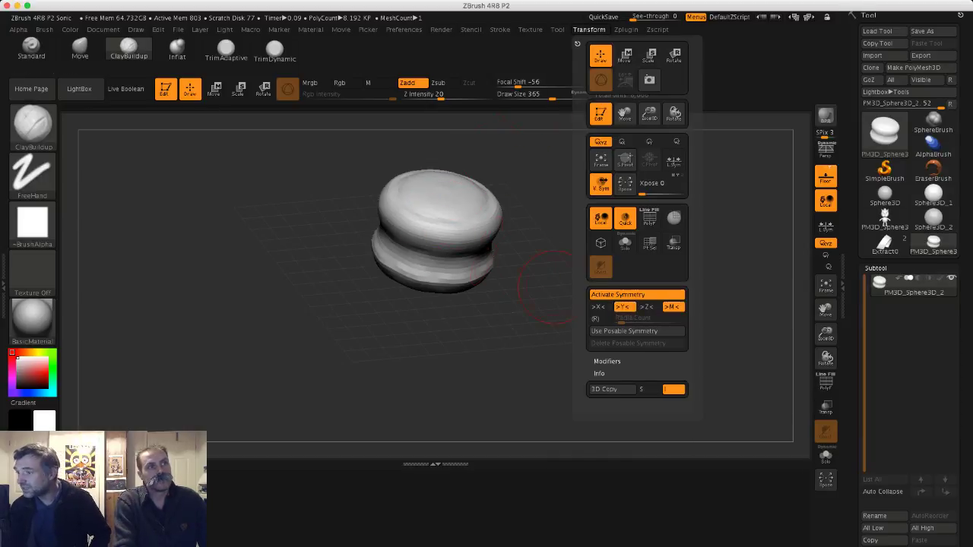
- Try to carve a hollow into the top of the double-ring shape with ClayBuildup
alt+drag(443, 191, 442, 199)
drag(346, 205, 351, 254)
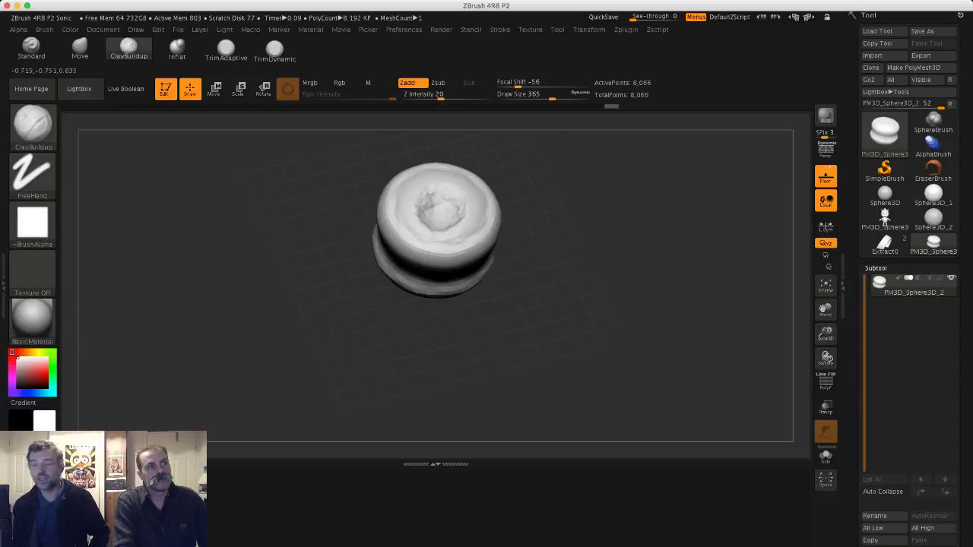
alt+drag(450, 213, 439, 184)
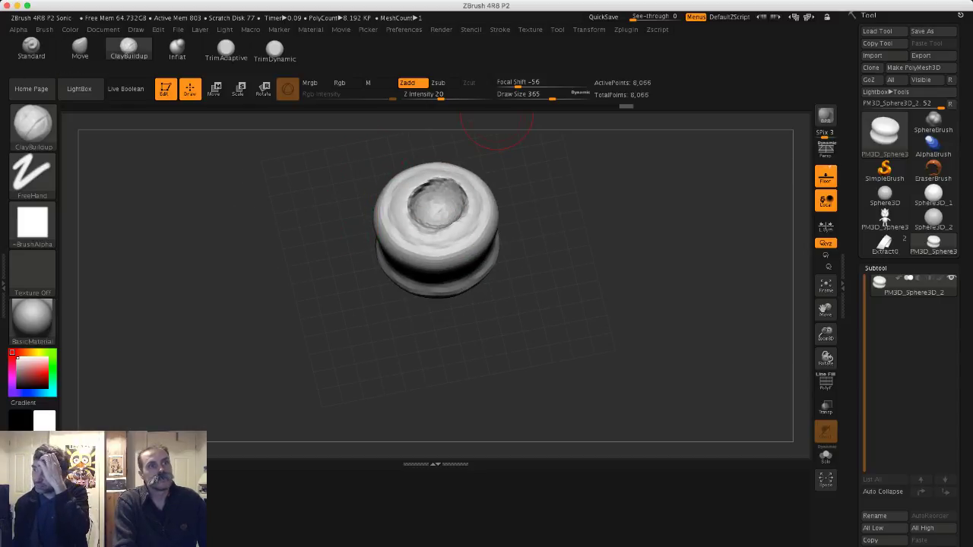
- Undo the rough carving, turn on radial symmetry about Y and carve a round hollow into the top
click(589, 29)
click(599, 307)
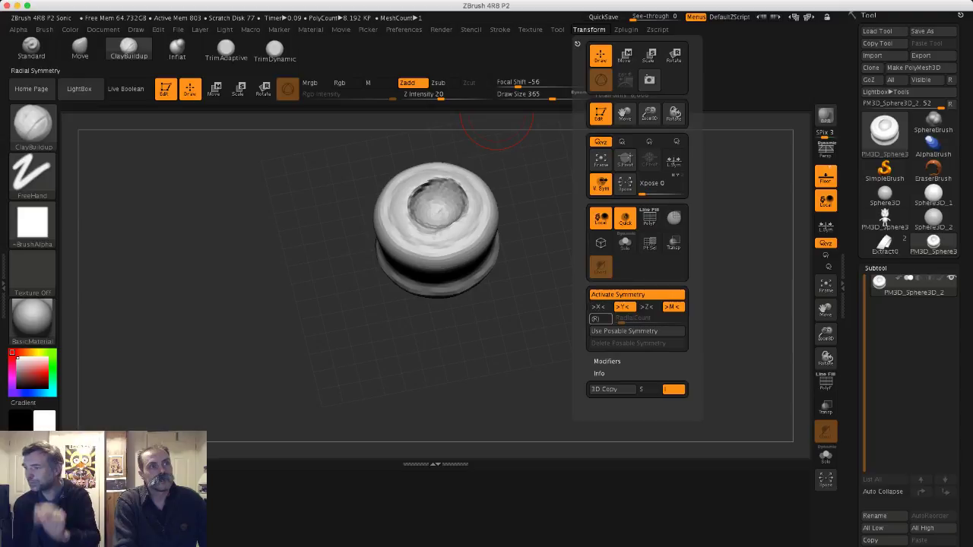
click(601, 319)
mouse_move(429, 203)
alt+mouse_down()
mouse_move(444, 211)
mouse_move(410, 197)
alt+mouse_up()
key(ctrl+z)
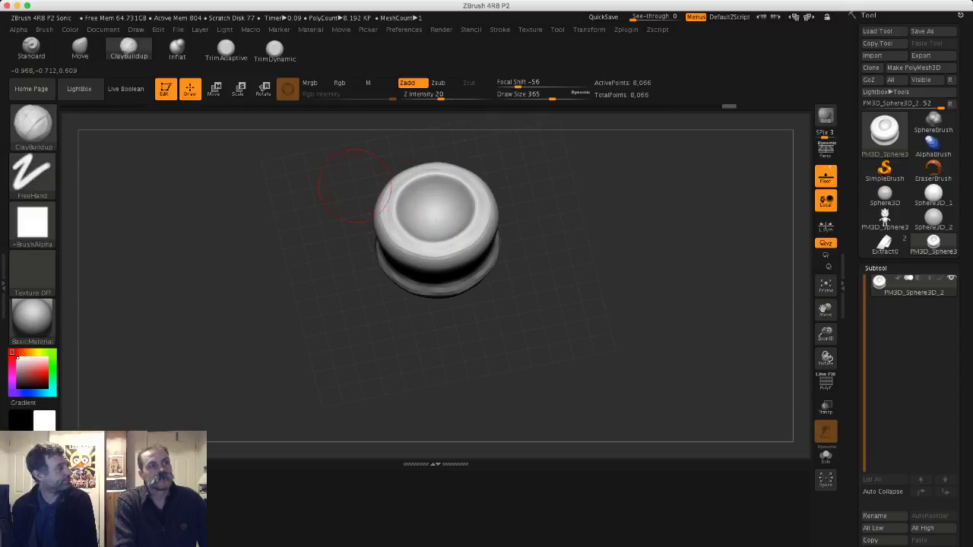
- Smooth the lower ring's outer edge and sculpt the inside of the hollow with radial strokes
drag(354, 185, 336, 154)
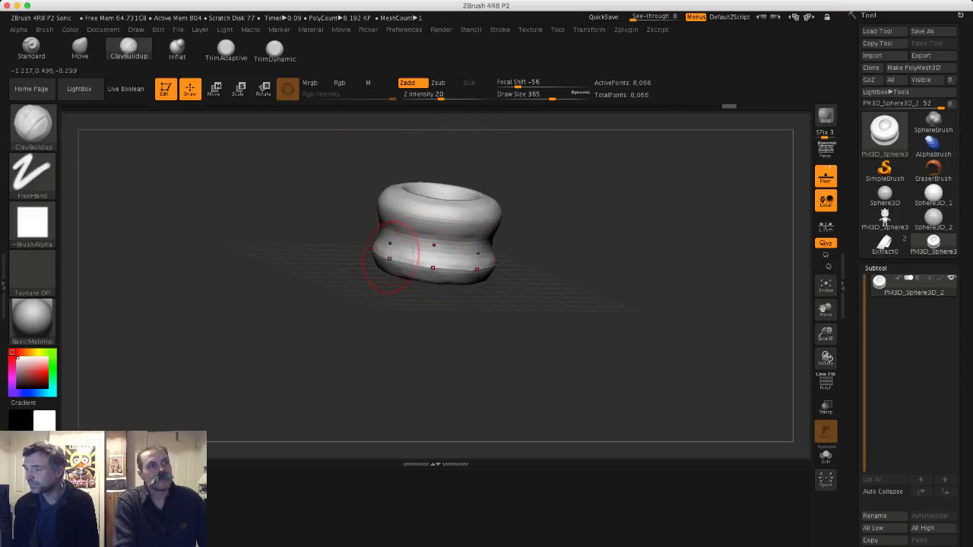
shift+drag(433, 255, 399, 250)
drag(335, 278, 353, 257)
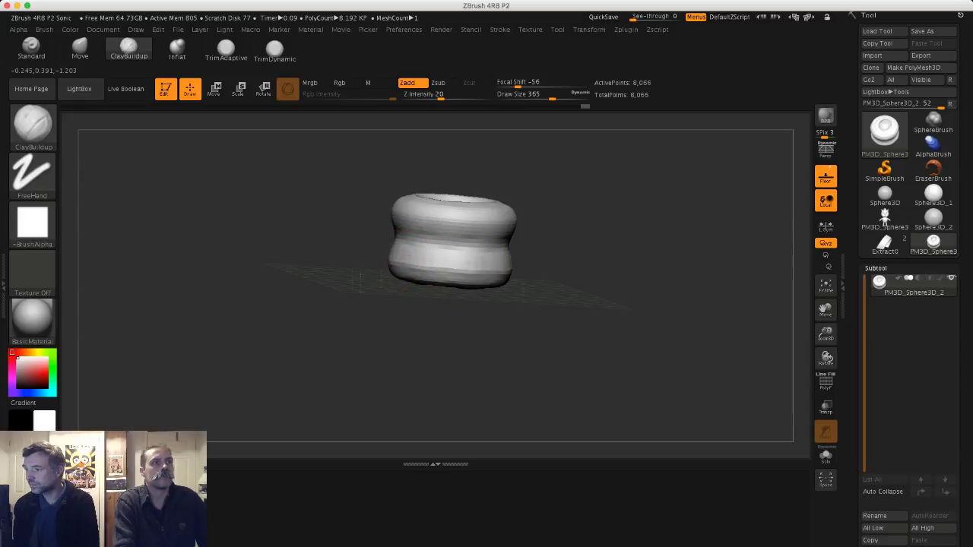
mouse_move(434, 258)
shift+mouse_down()
mouse_move(403, 253)
mouse_move(365, 316)
shift+mouse_up()
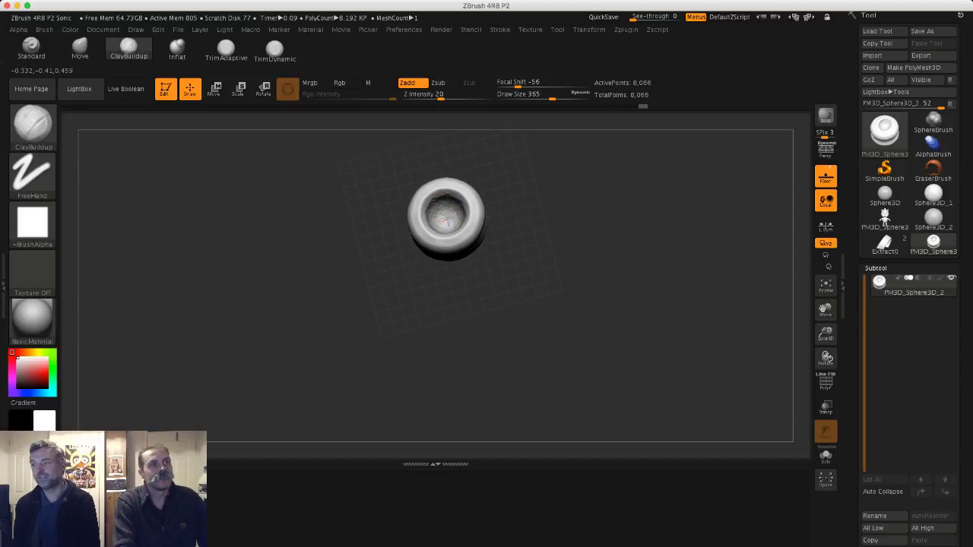
drag(447, 199, 442, 216)
mouse_move(365, 300)
mouse_down()
mouse_move(350, 205)
mouse_move(376, 229)
mouse_up()
- Remesh the double-ring cuff with DynaMesh at resolution 128
click(875, 268)
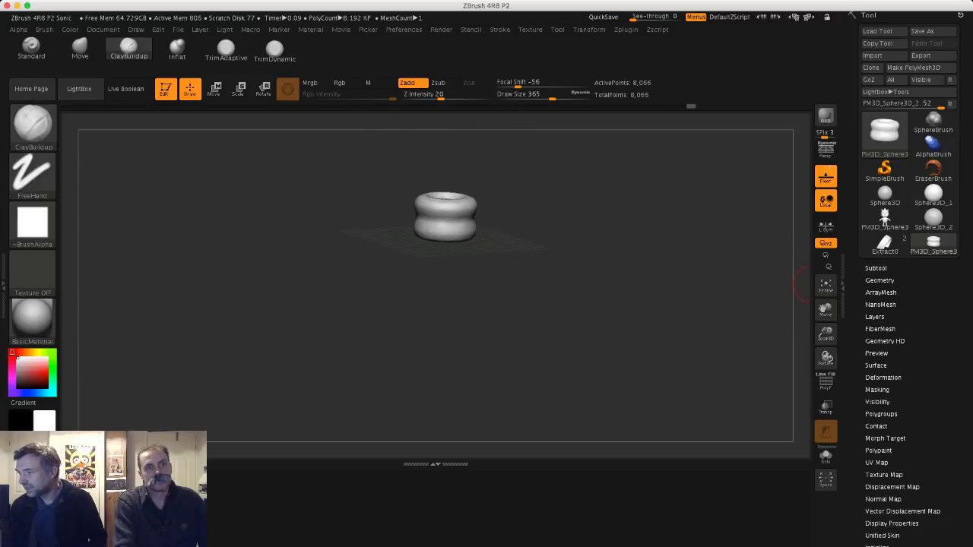
click(880, 280)
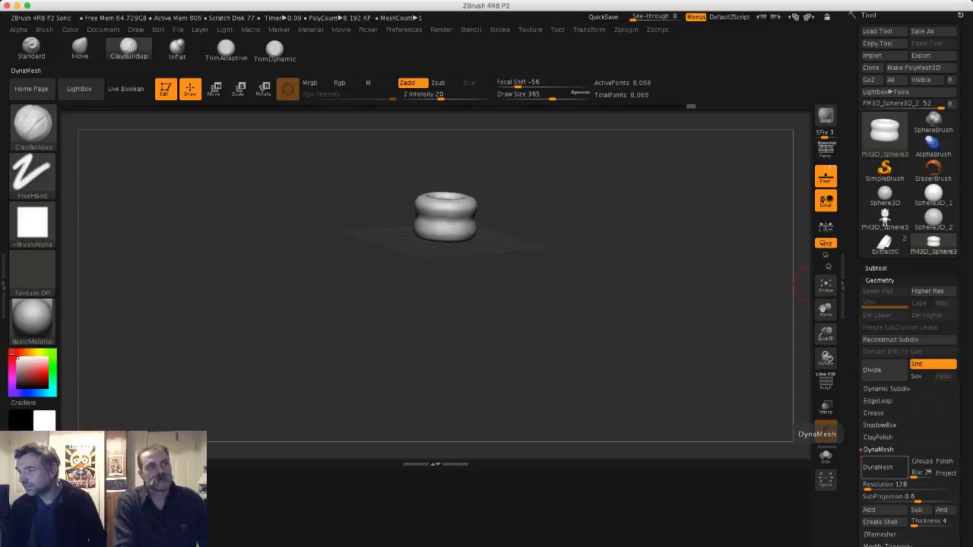
click(878, 467)
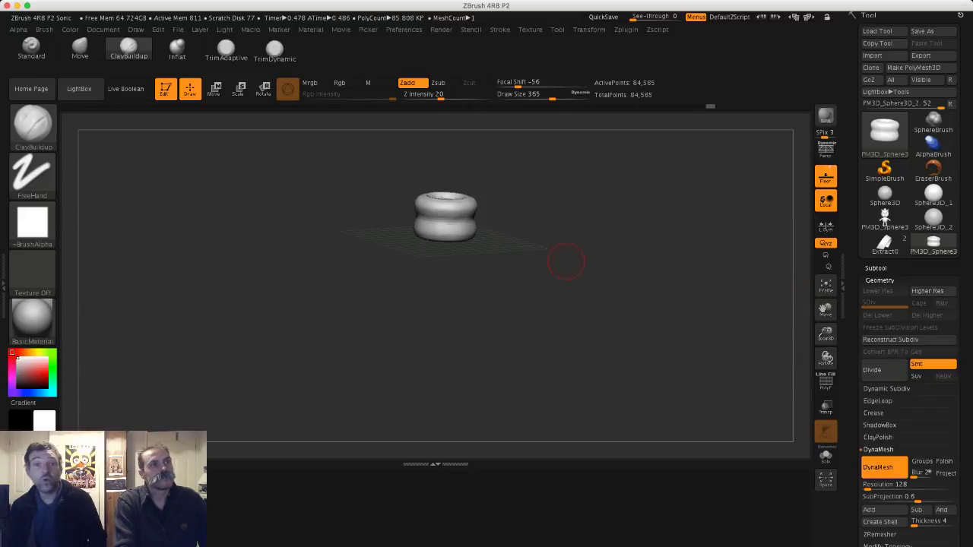
- Smooth the hollow, rims and outer bands of the remeshed cuff
key(f)
key(shift)
shift+drag(459, 198, 444, 193)
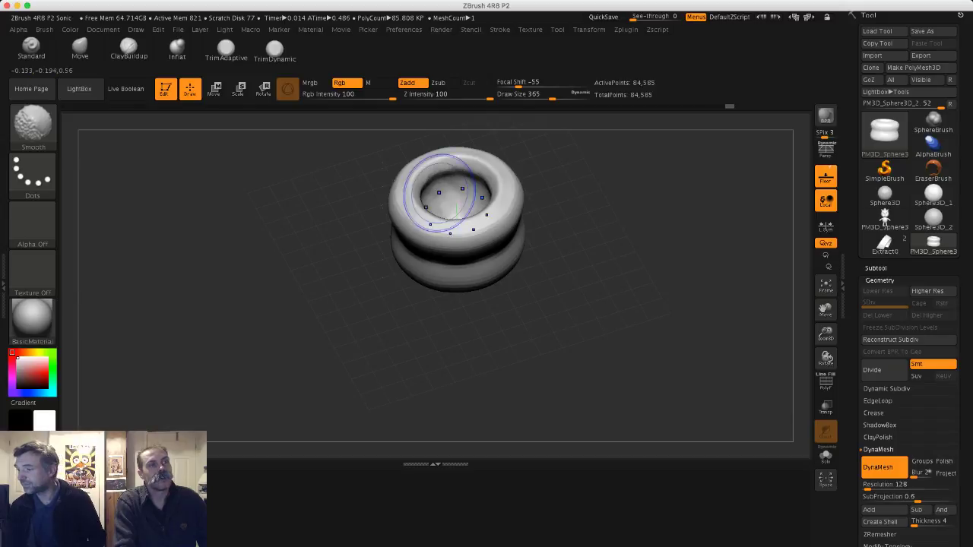
mouse_move(378, 245)
mouse_down()
mouse_move(386, 182)
mouse_move(411, 246)
mouse_move(411, 228)
mouse_move(452, 261)
mouse_up()
key(shift)
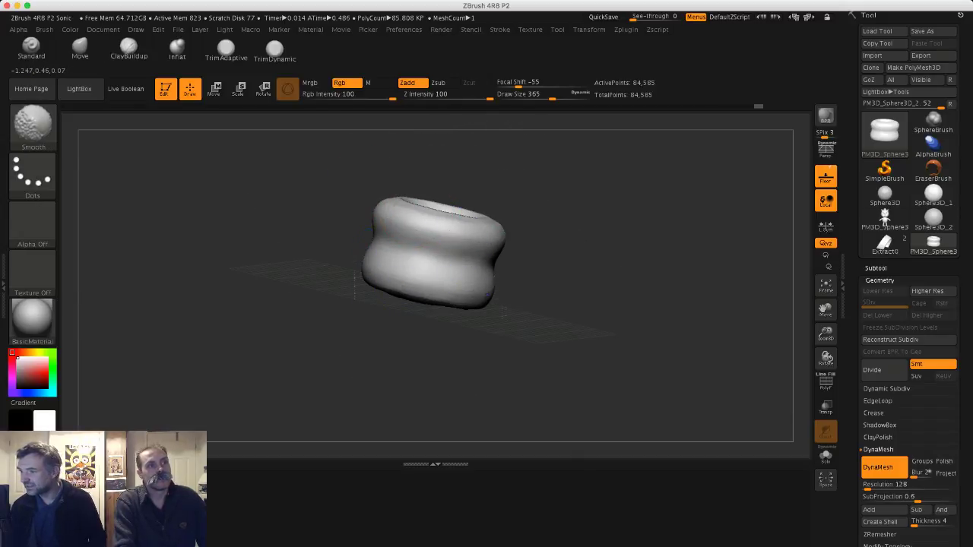
drag(372, 338, 378, 259)
mouse_move(392, 373)
shift+mouse_down()
mouse_move(414, 383)
mouse_move(406, 325)
mouse_move(397, 340)
mouse_move(423, 340)
mouse_move(426, 357)
mouse_move(422, 338)
mouse_move(396, 352)
mouse_move(445, 338)
mouse_move(394, 354)
shift+mouse_up()
shift+drag(403, 319, 437, 353)
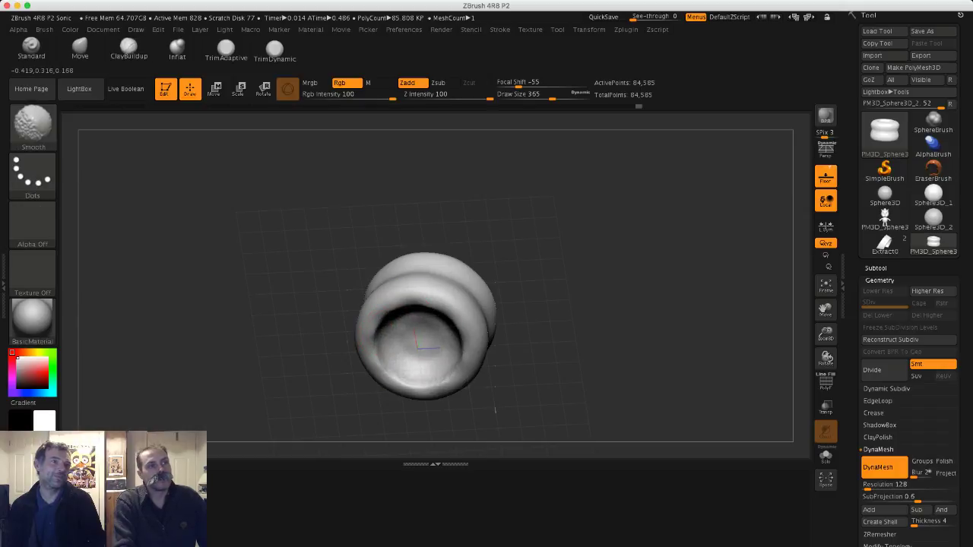
mouse_move(304, 220)
mouse_down()
mouse_move(308, 259)
mouse_move(292, 304)
mouse_move(304, 286)
mouse_move(323, 304)
mouse_move(318, 245)
mouse_move(333, 227)
mouse_up()
key(shift)
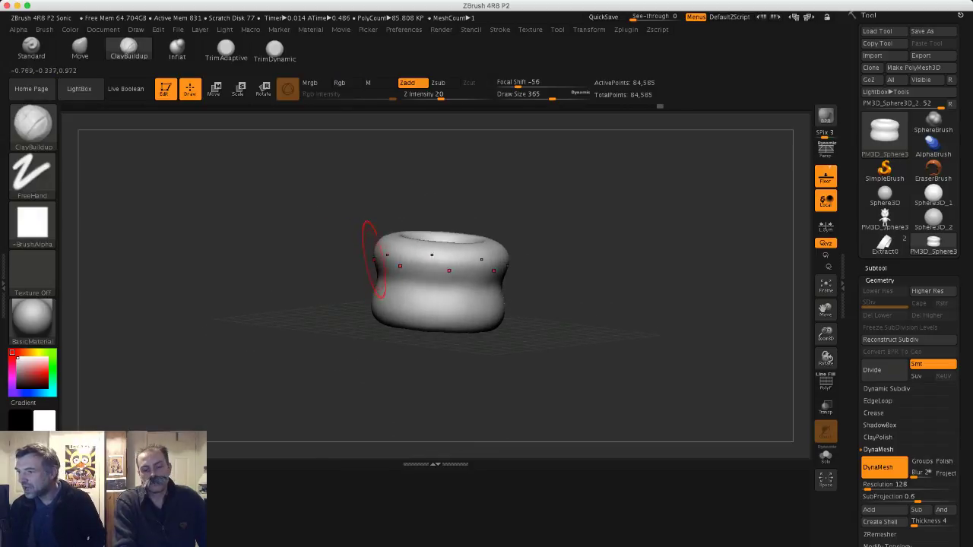
- Cut a groove around the cuff's waist between the two rings with the DamStandard brush
key(b)
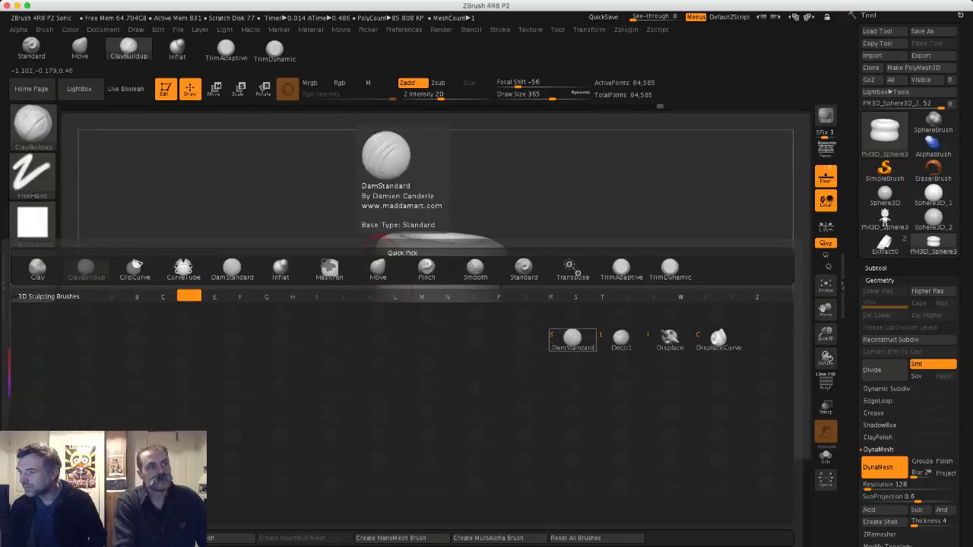
click(393, 302)
mouse_move(392, 279)
mouse_down()
mouse_move(454, 287)
mouse_move(418, 281)
mouse_up()
drag(329, 255, 331, 199)
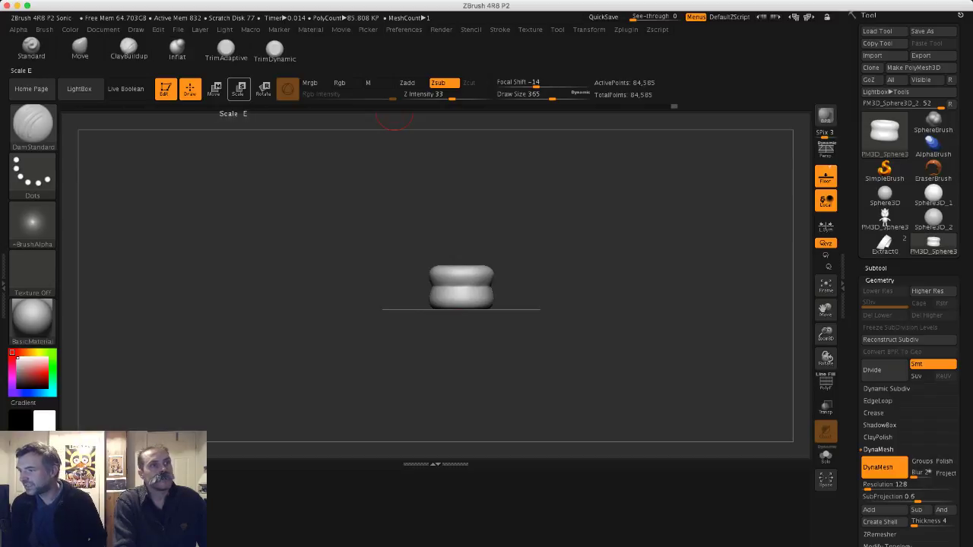
- Scale the cuff along Y to make it taller
click(238, 88)
drag(461, 252, 461, 241)
- Switch to the Extract0 shoe model and append the cuff as a new subtool
click(880, 280)
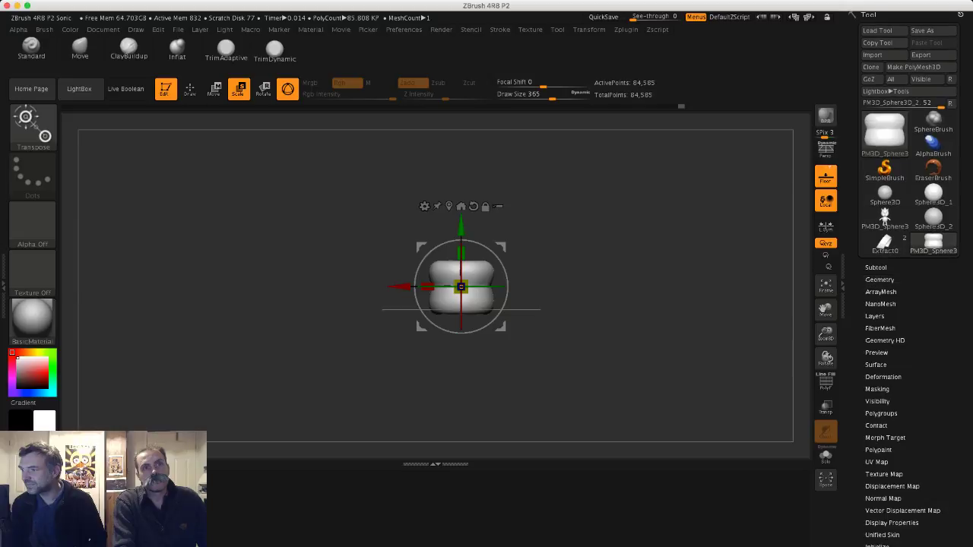
click(884, 243)
click(876, 268)
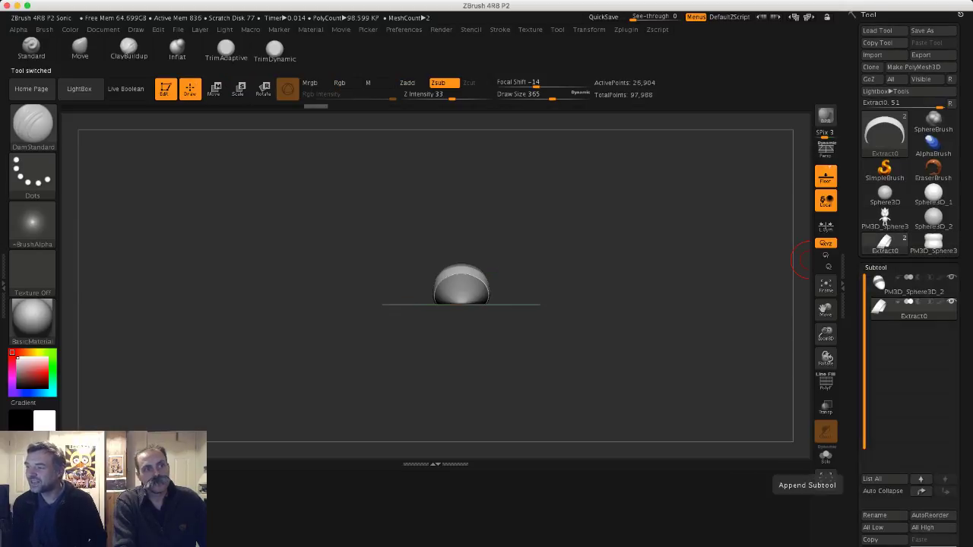
click(934, 546)
click(582, 416)
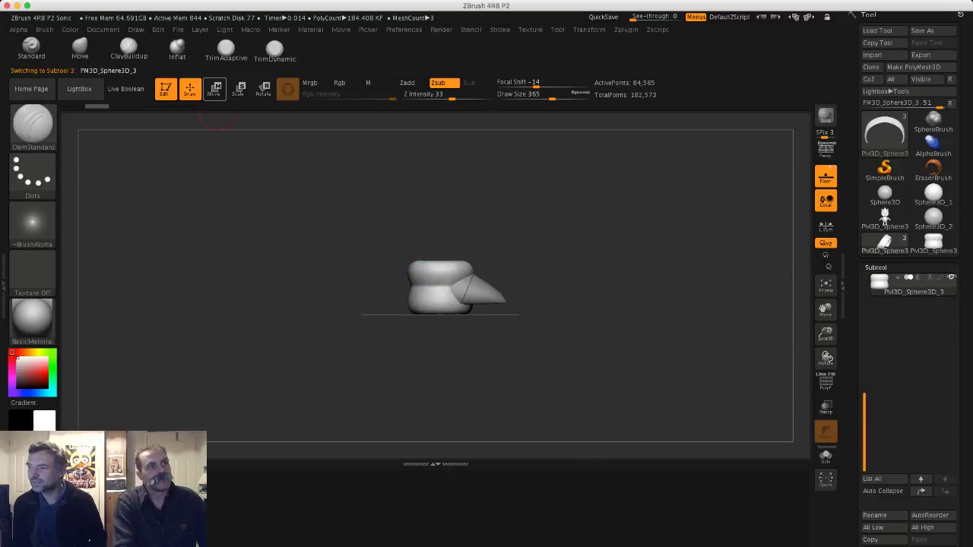
- Move the cuff up onto the shoe's ankle area and scale it down uniformly so it rests on the heel
click(216, 90)
drag(439, 228, 440, 190)
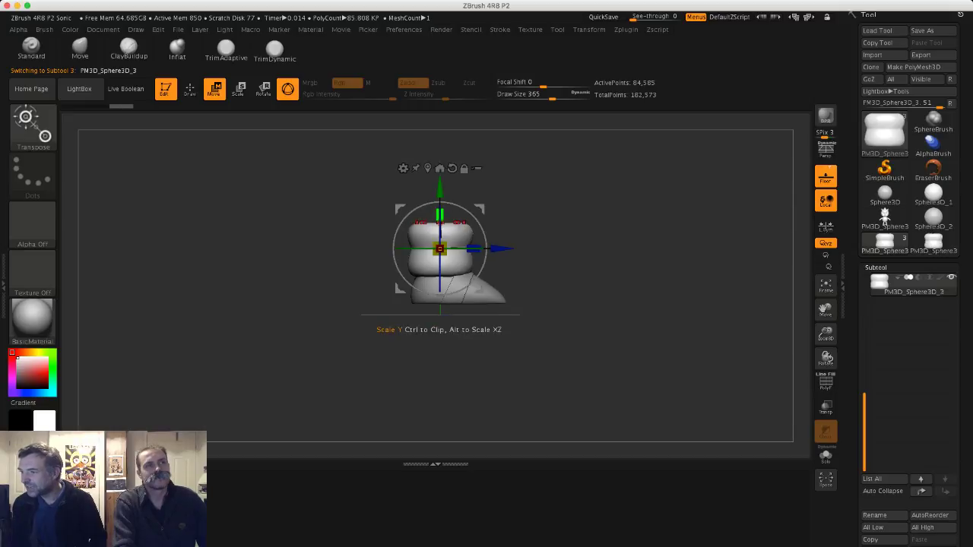
mouse_move(440, 248)
mouse_down()
mouse_move(434, 260)
mouse_move(439, 249)
mouse_up()
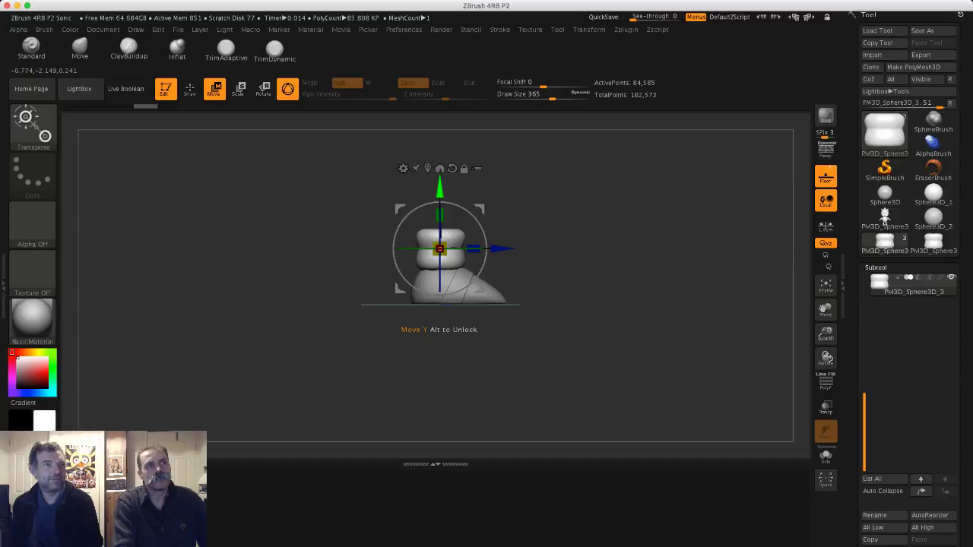
drag(439, 249, 440, 254)
drag(547, 251, 517, 311)
drag(440, 251, 441, 254)
drag(524, 266, 544, 260)
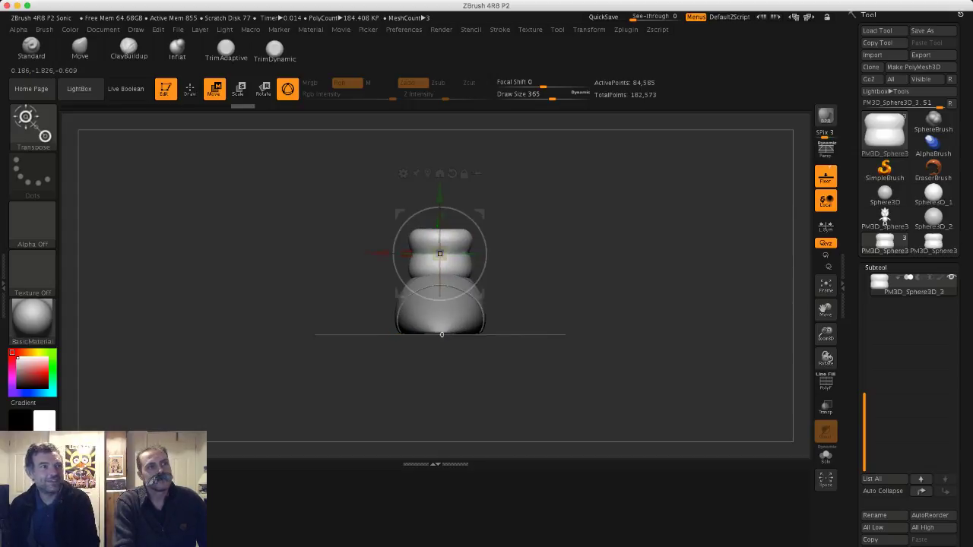
- Try adjusting the cuff's position and undo the adjustments
drag(393, 249, 444, 254)
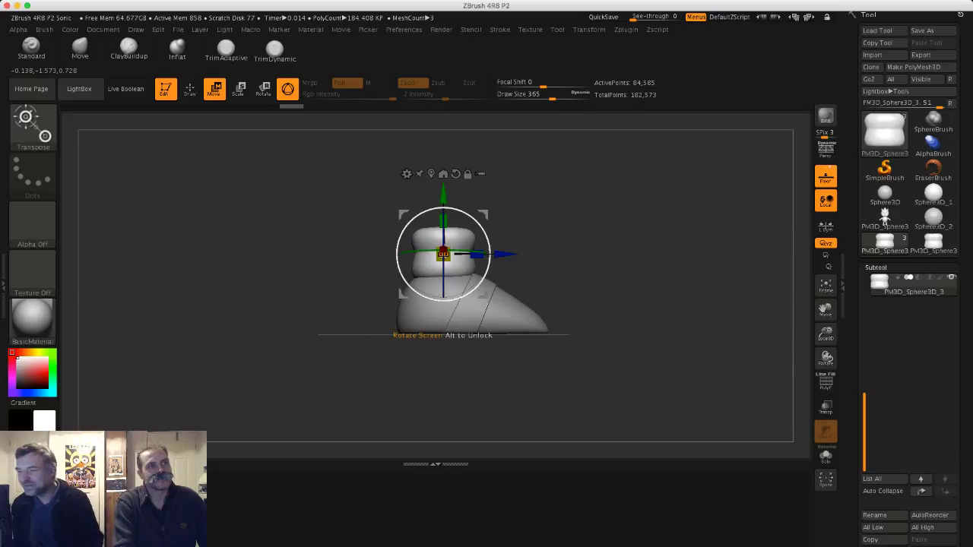
key(super+z)
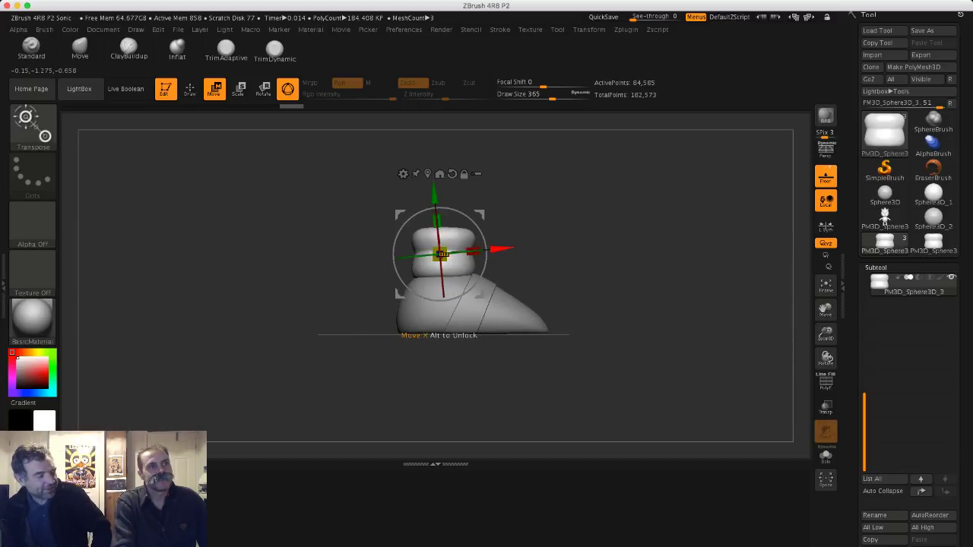
drag(441, 254, 430, 255)
key(super+z)
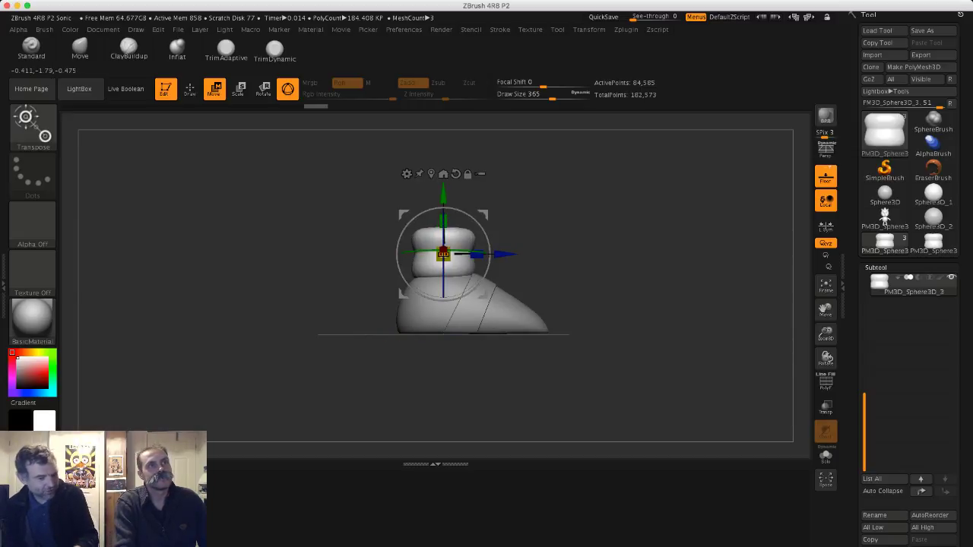
- Turn off Y symmetry and move the cuff forward along Z by about 0.17, toward the toe
click(589, 30)
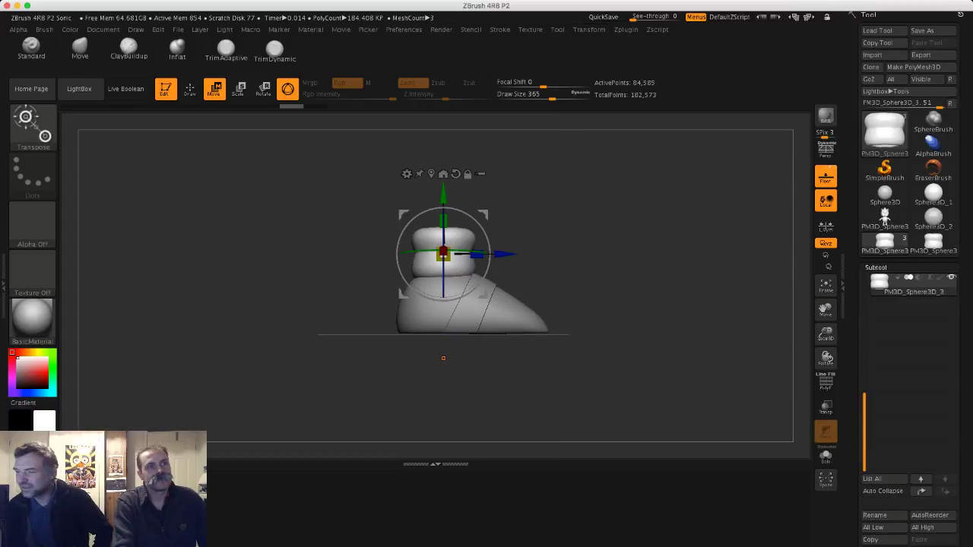
click(589, 28)
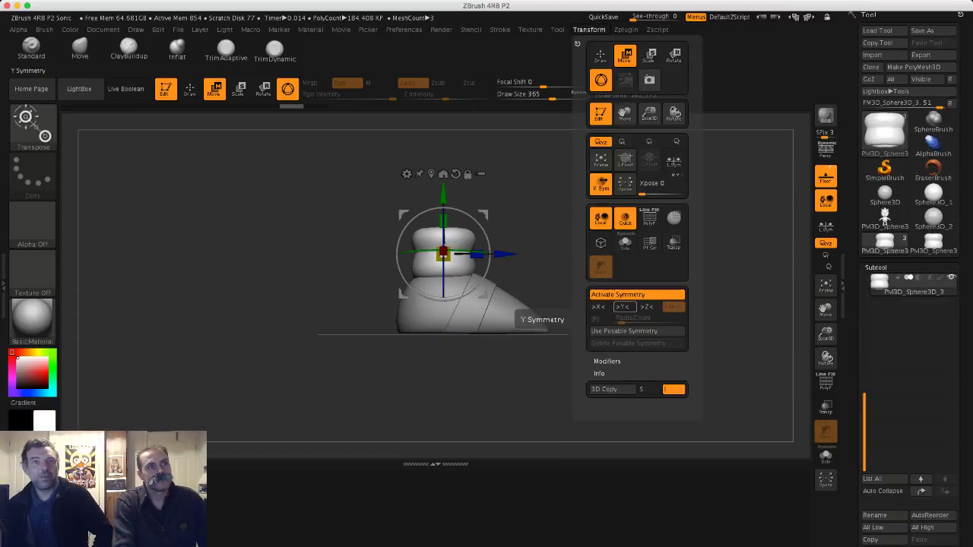
drag(506, 254, 512, 254)
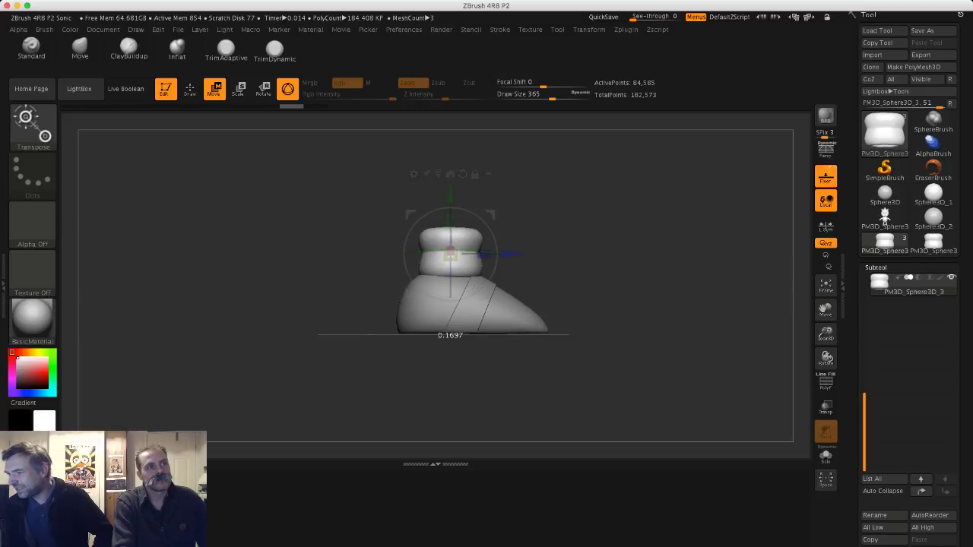
- Select the shoe body subtool and reshape the back of the heel with the Move brush at draw size 525
alt+click(431, 317)
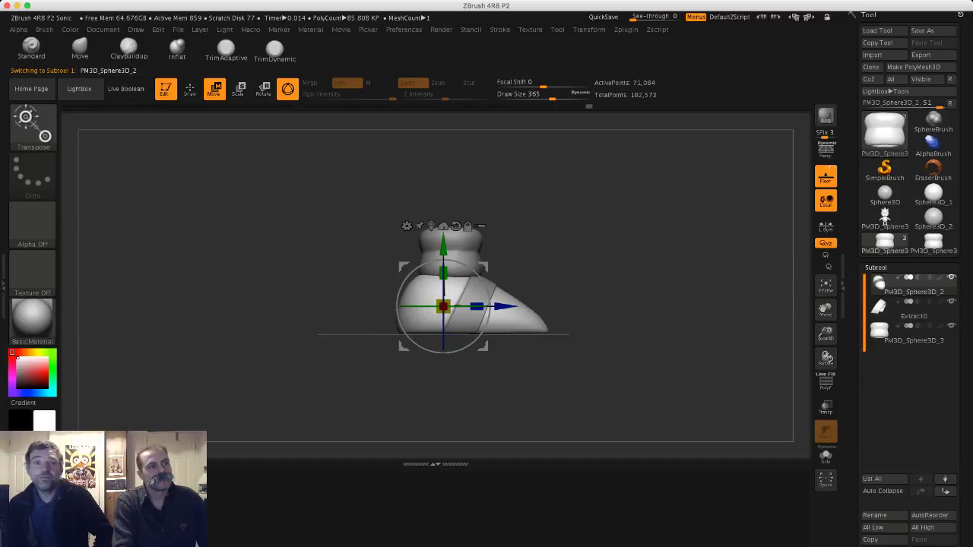
click(79, 48)
key(s)
mouse_move(411, 314)
mouse_down()
mouse_move(422, 314)
mouse_move(381, 331)
mouse_up()
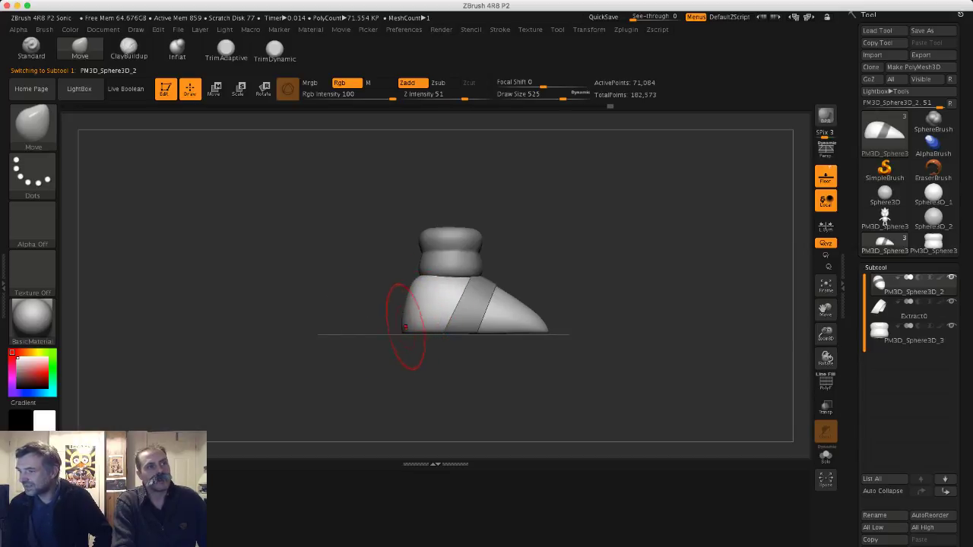
mouse_move(371, 307)
mouse_down()
mouse_move(418, 320)
mouse_move(382, 296)
mouse_up()
- Push the back of the heel slightly further inward with the Move brush from the opposite side view
mouse_move(441, 355)
shift+mouse_down()
mouse_move(414, 283)
mouse_move(402, 327)
shift+mouse_up()
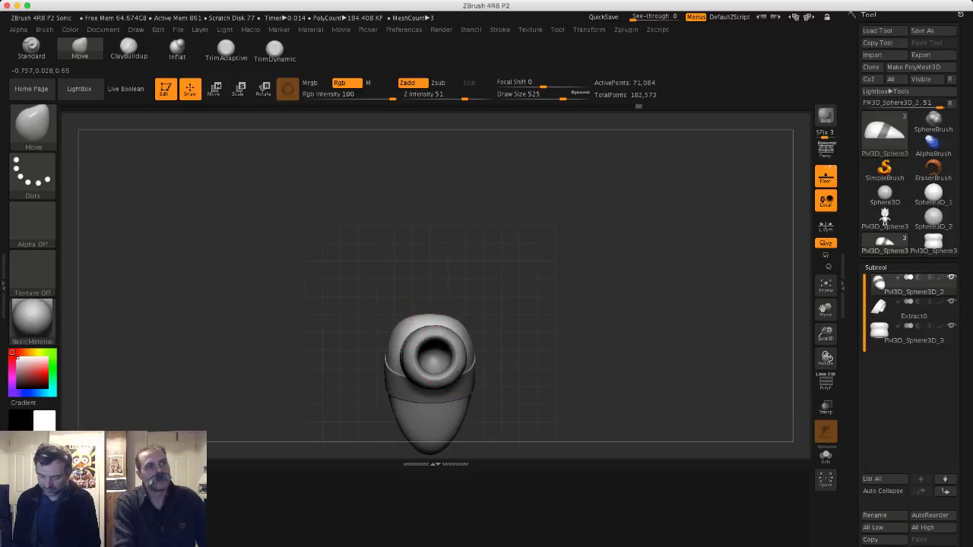
mouse_move(478, 351)
mouse_down()
mouse_move(471, 323)
mouse_move(441, 297)
mouse_move(408, 289)
mouse_up()
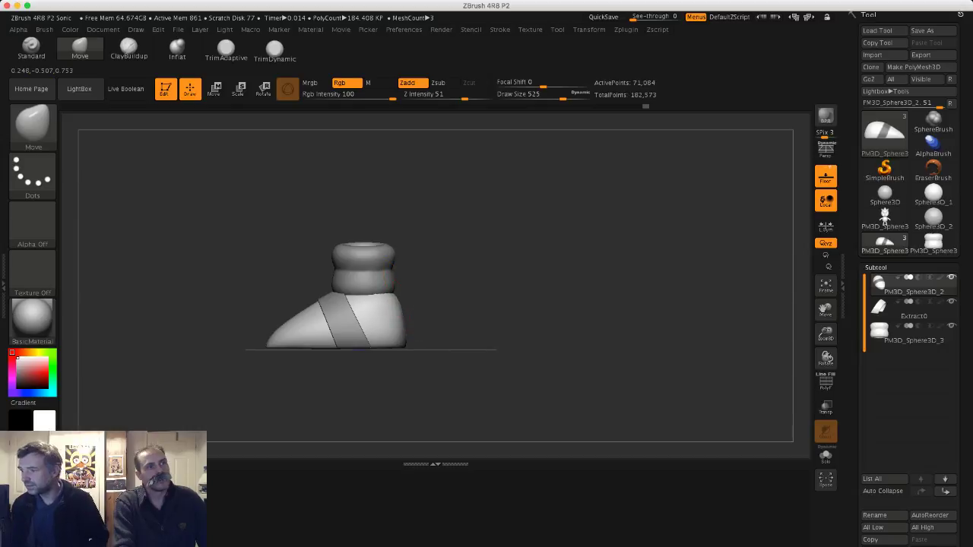
mouse_move(405, 328)
mouse_down()
mouse_move(407, 311)
mouse_move(397, 323)
mouse_up()
mouse_move(456, 304)
alt+mouse_down()
mouse_move(441, 239)
mouse_move(505, 245)
mouse_move(554, 347)
alt+mouse_up()
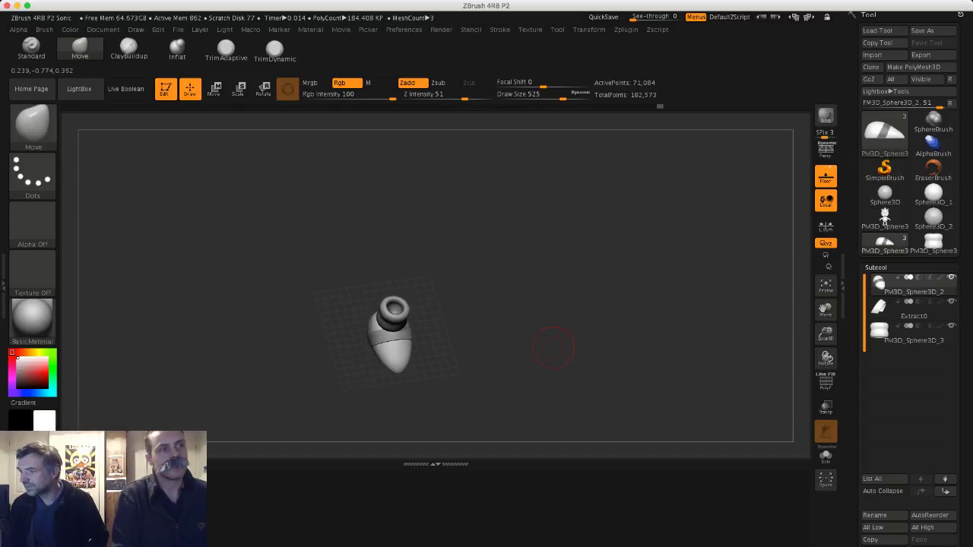
- Switch to the character tool and append the separate cuff and shoe meshes to it as subtools
drag(617, 293, 656, 221)
click(885, 220)
drag(601, 281, 685, 268)
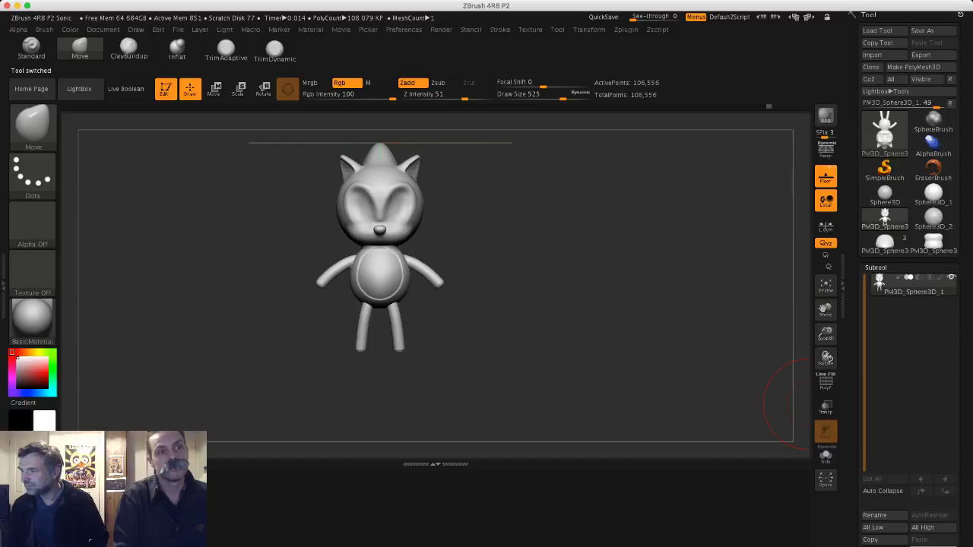
click(825, 480)
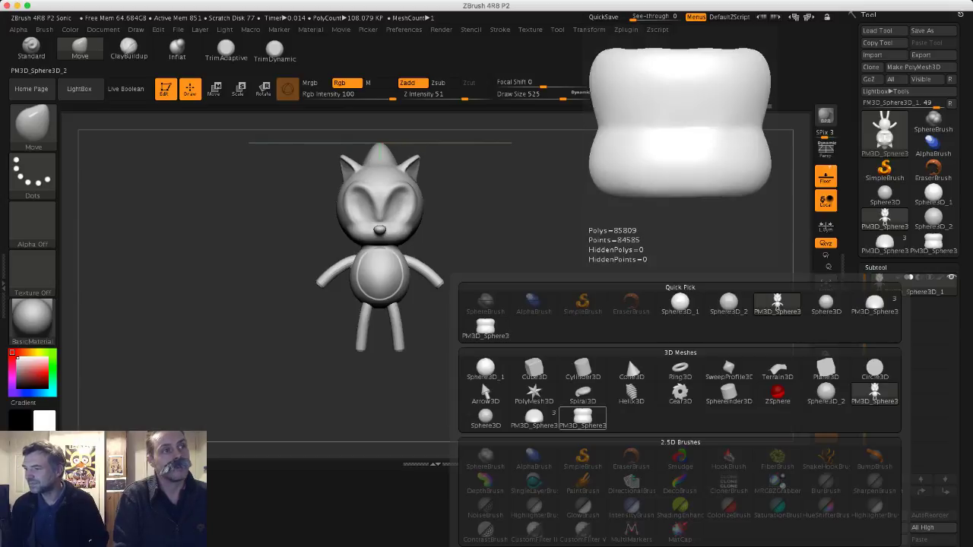
click(586, 416)
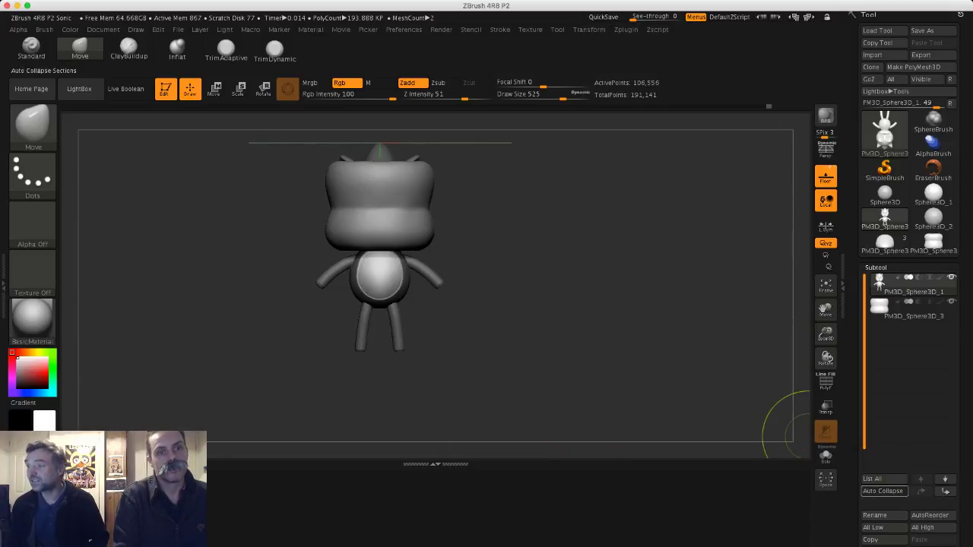
click(826, 480)
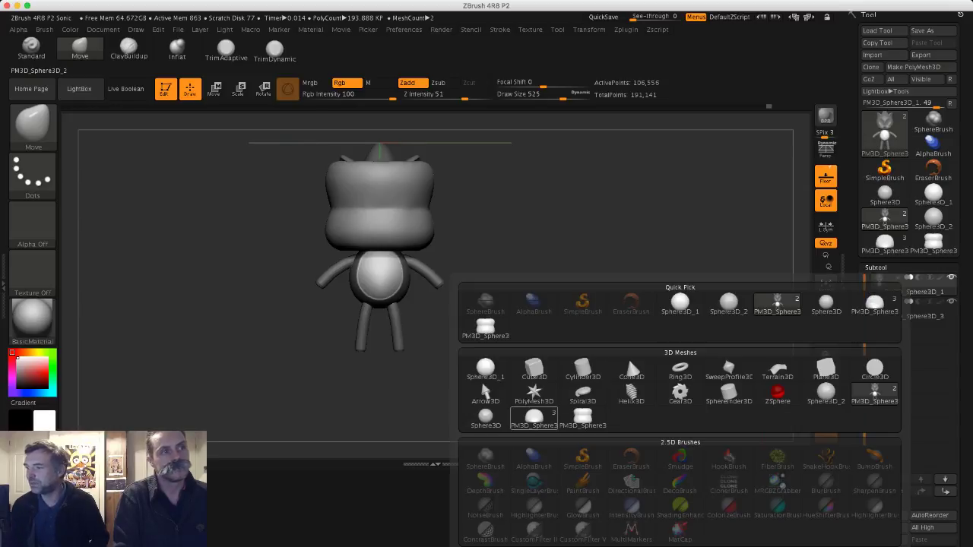
click(533, 416)
drag(522, 327, 456, 315)
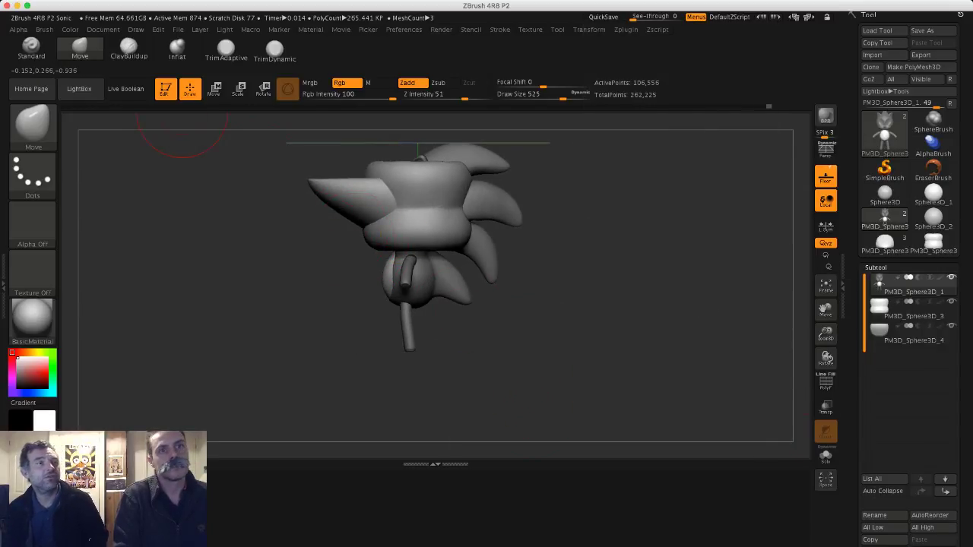
- Delete the appended cuff and shoe subtools from the character tool
click(214, 89)
click(912, 308)
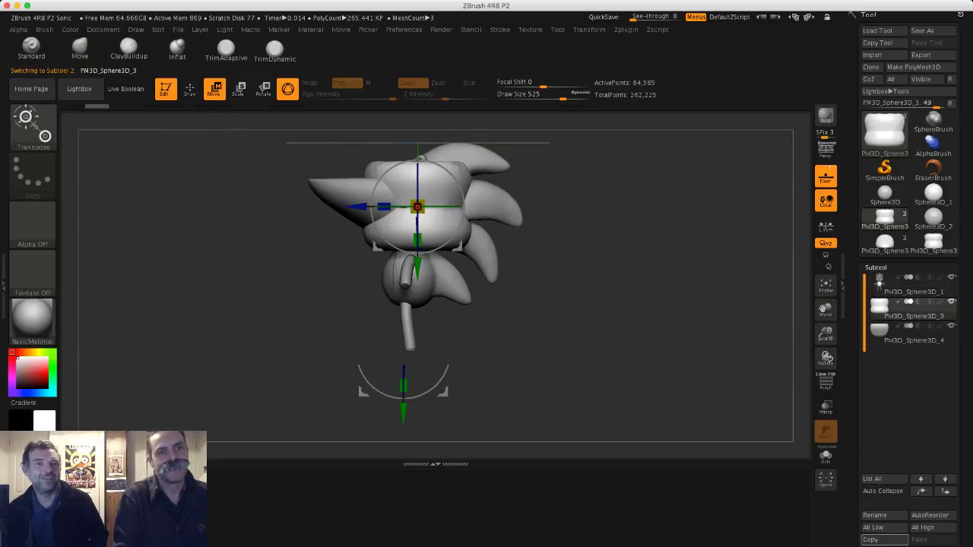
scroll(882, 525, down, 3)
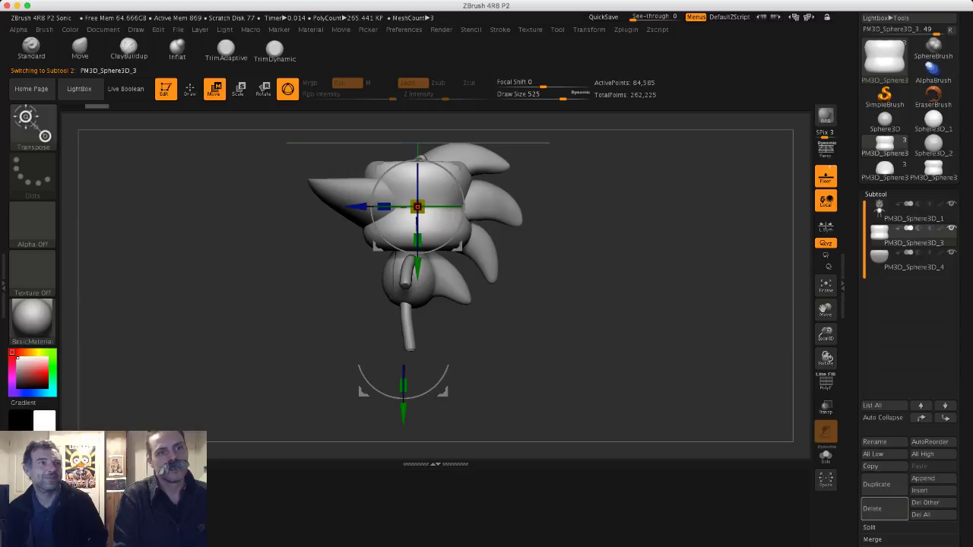
click(874, 509)
click(784, 532)
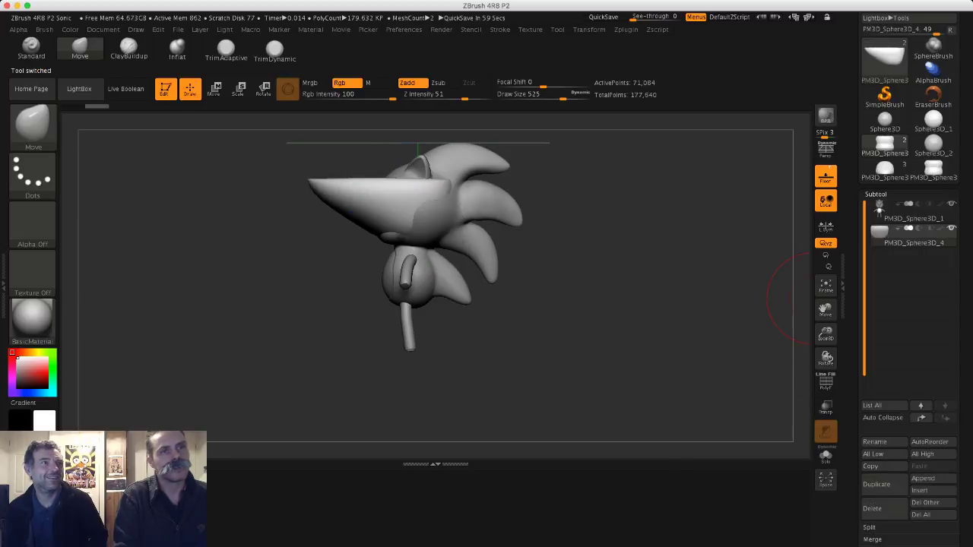
mouse_move(654, 365)
mouse_down()
mouse_move(715, 368)
mouse_move(661, 372)
mouse_up()
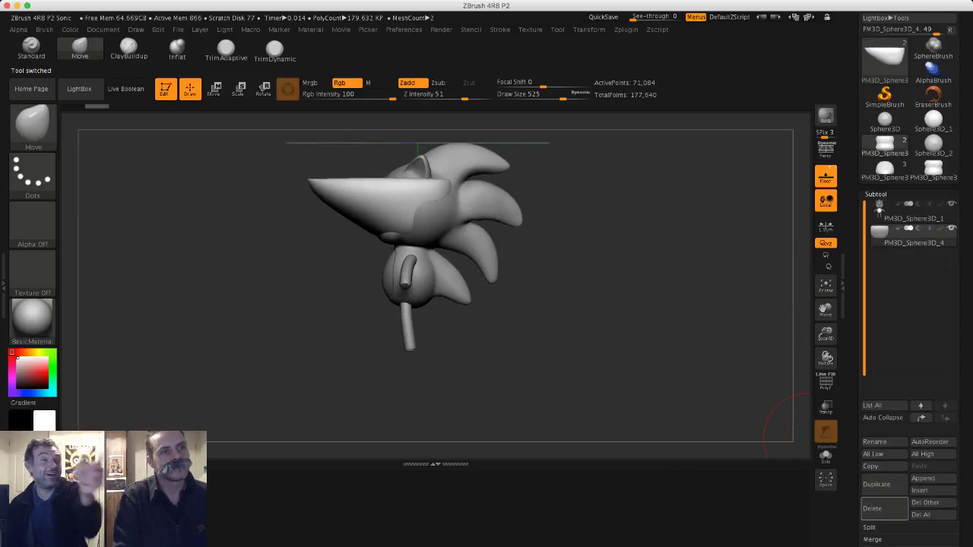
click(826, 432)
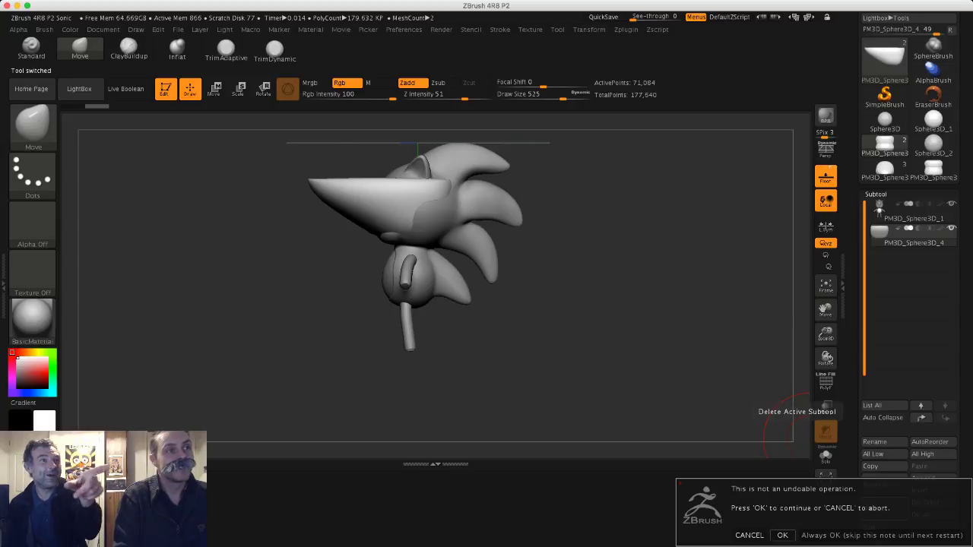
key(Return)
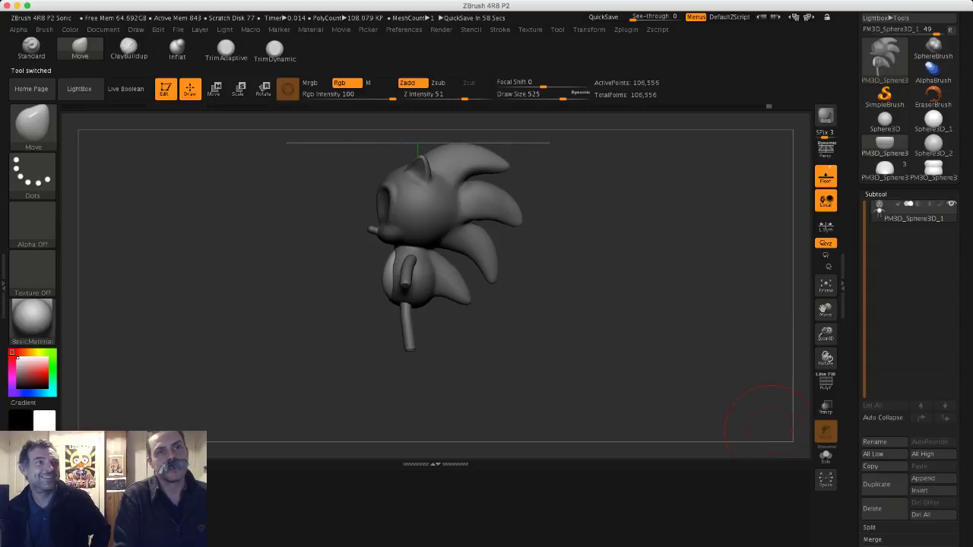
- Append the Sphere3D mesh to the character tool and delete that sphere subtool again
click(923, 478)
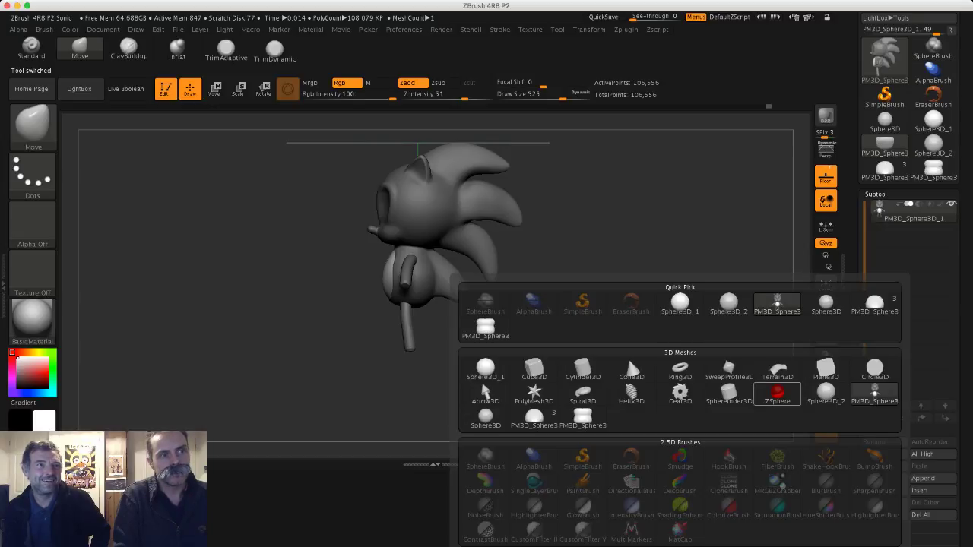
mouse_move(535, 418)
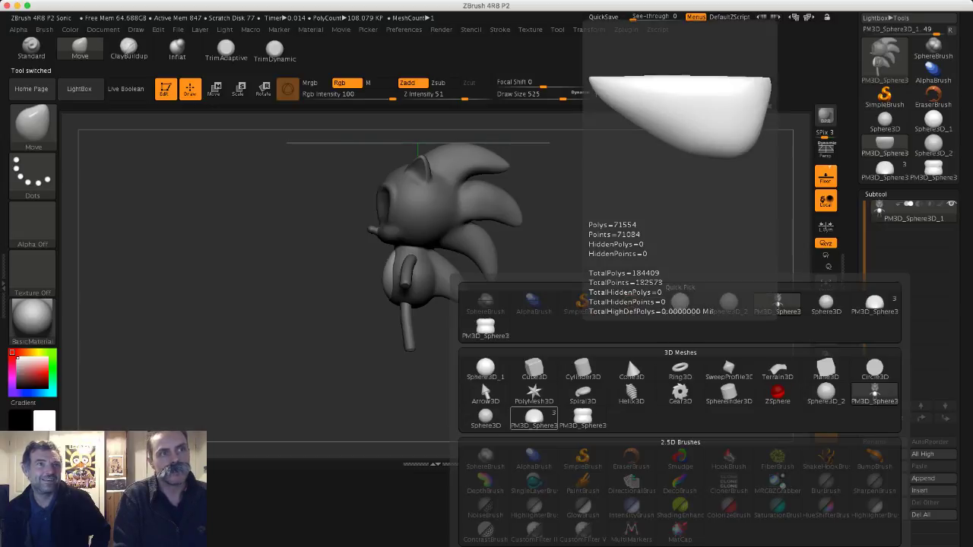
mouse_move(486, 418)
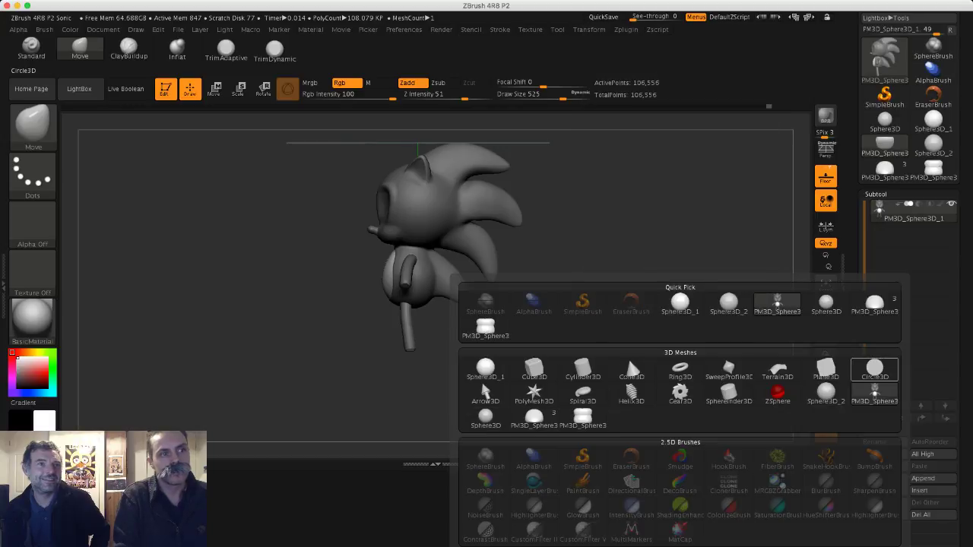
click(486, 417)
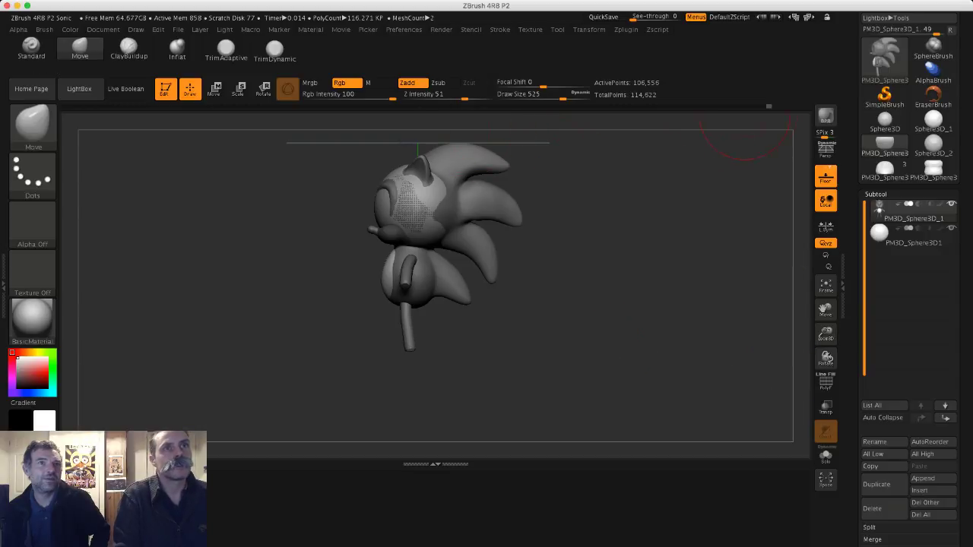
ctrl+click(759, 114)
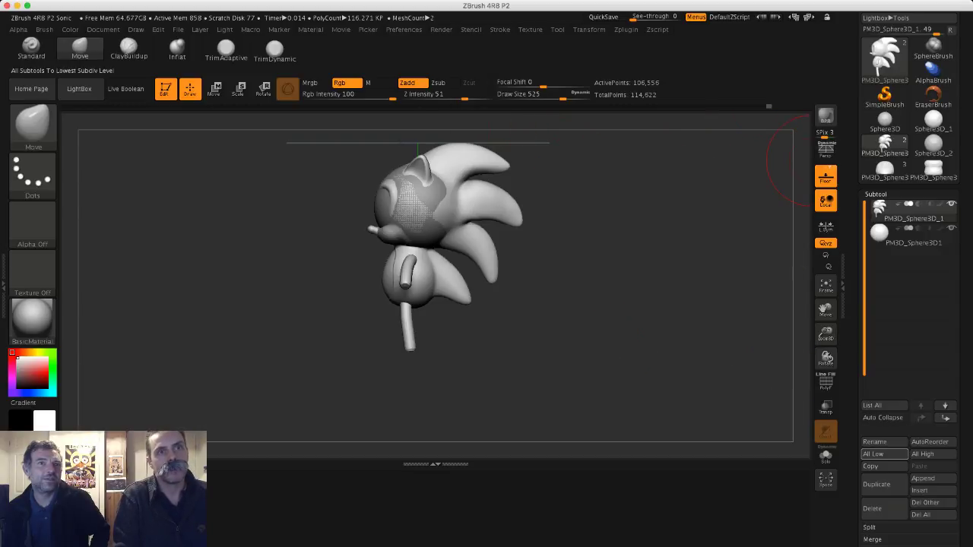
click(912, 237)
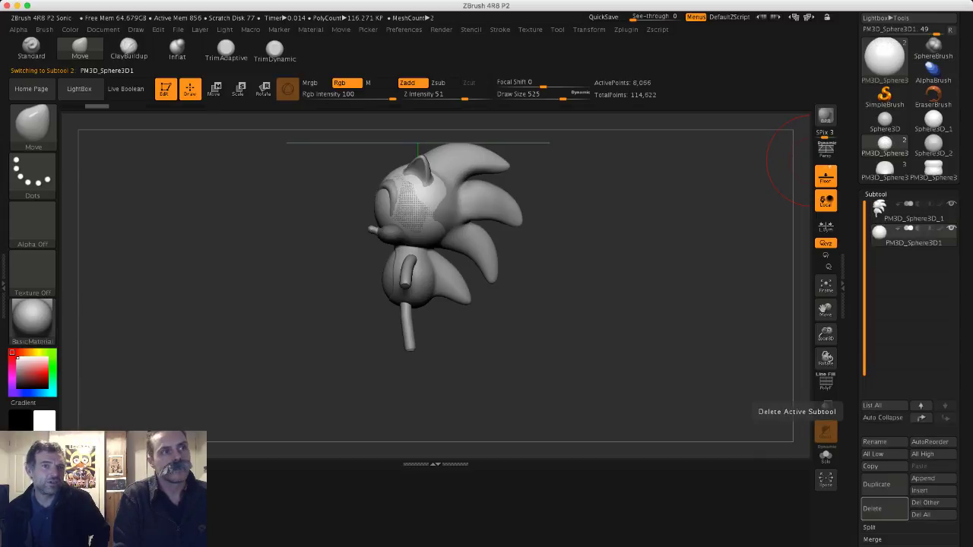
click(884, 509)
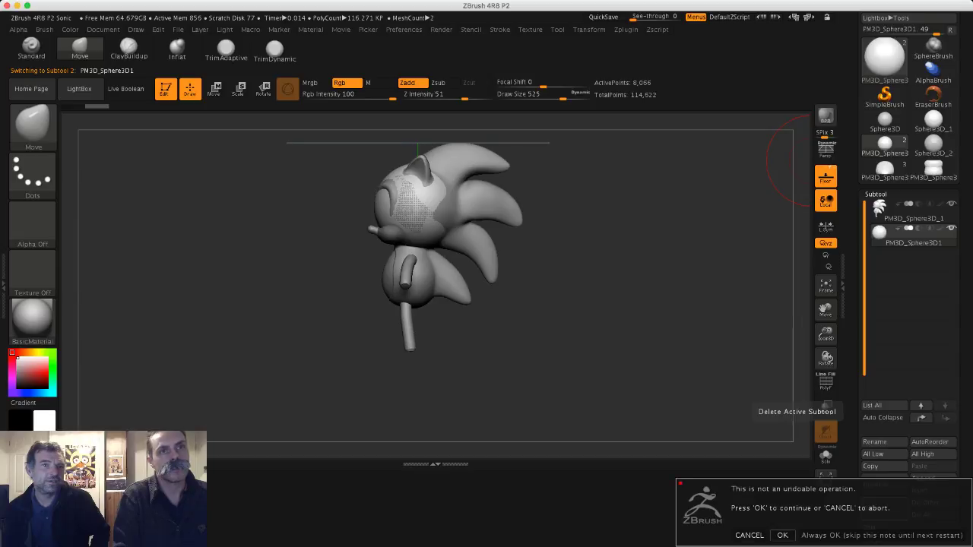
click(783, 535)
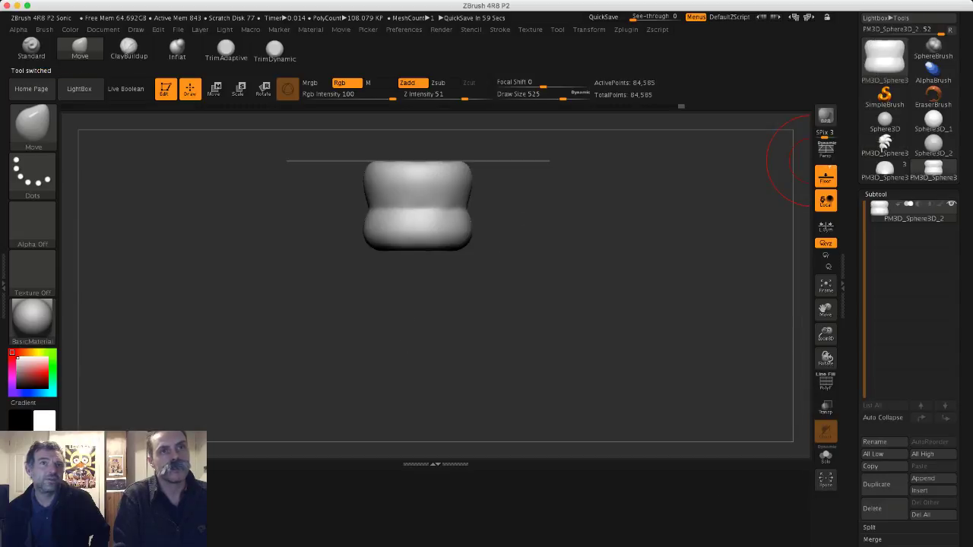
- Switch to the shoe tool and merge its body, strap and cuff into a single subtool with MergeDown
drag(753, 244, 720, 182)
shift+drag(724, 262, 730, 225)
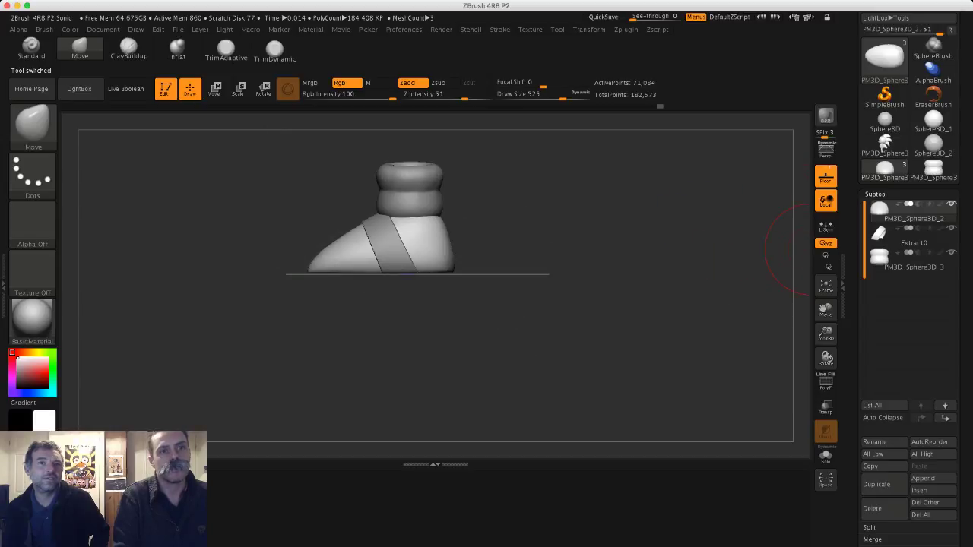
drag(963, 304, 963, 247)
click(872, 482)
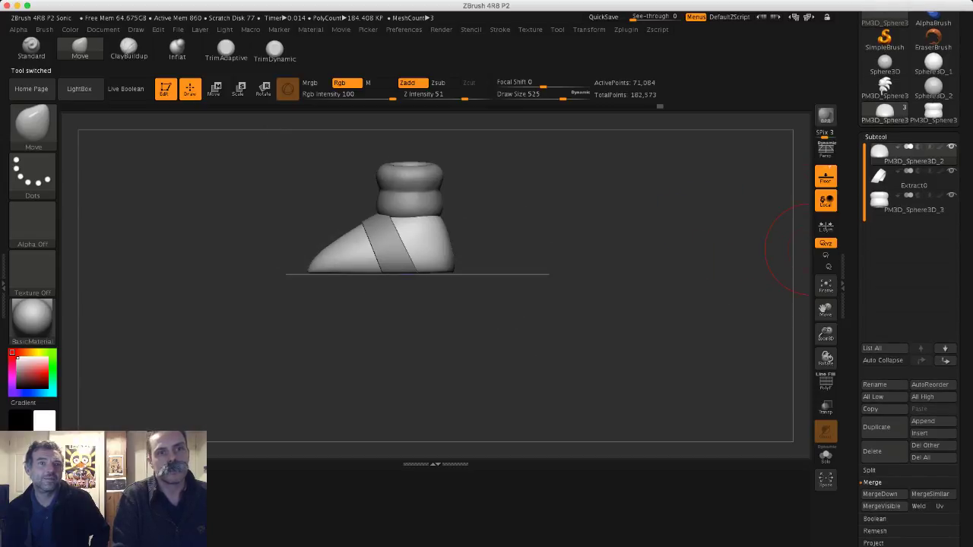
click(880, 494)
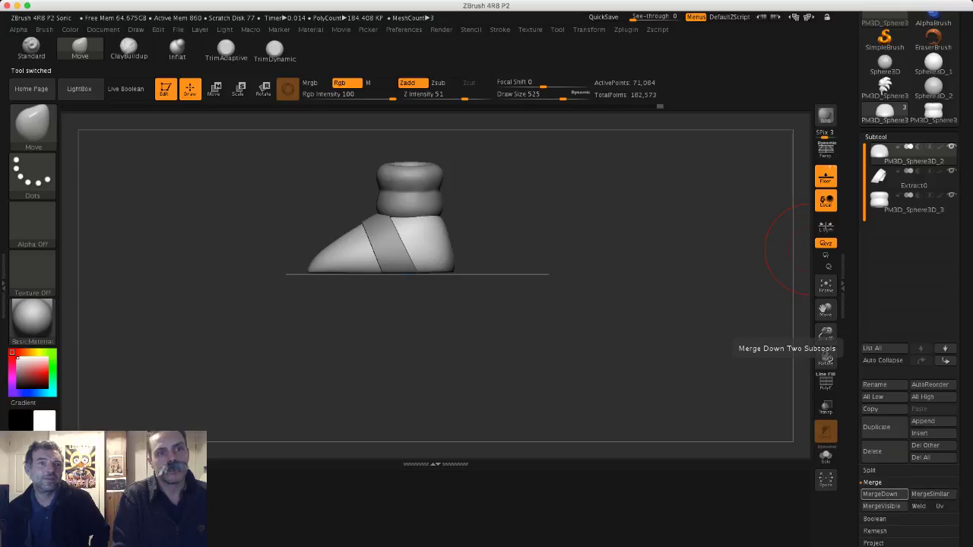
click(782, 517)
click(880, 495)
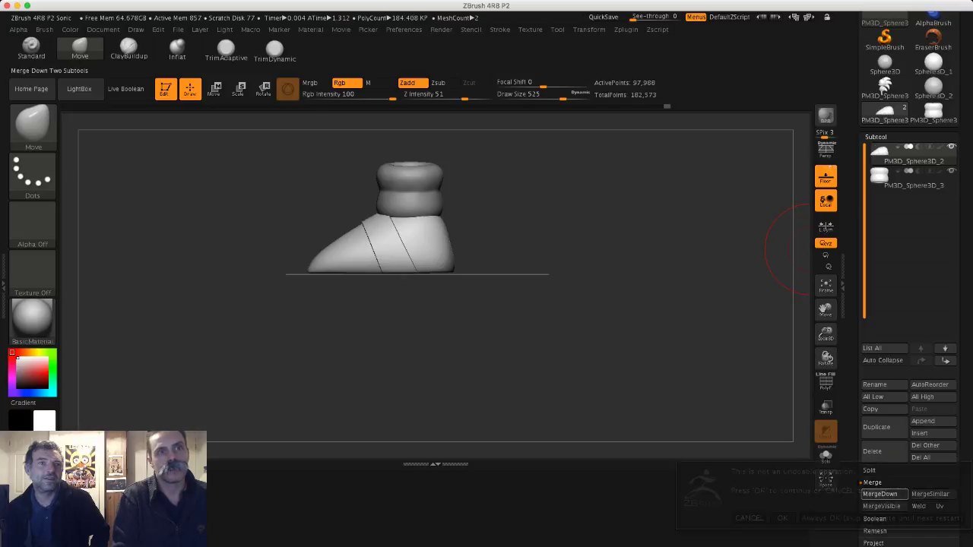
key(Return)
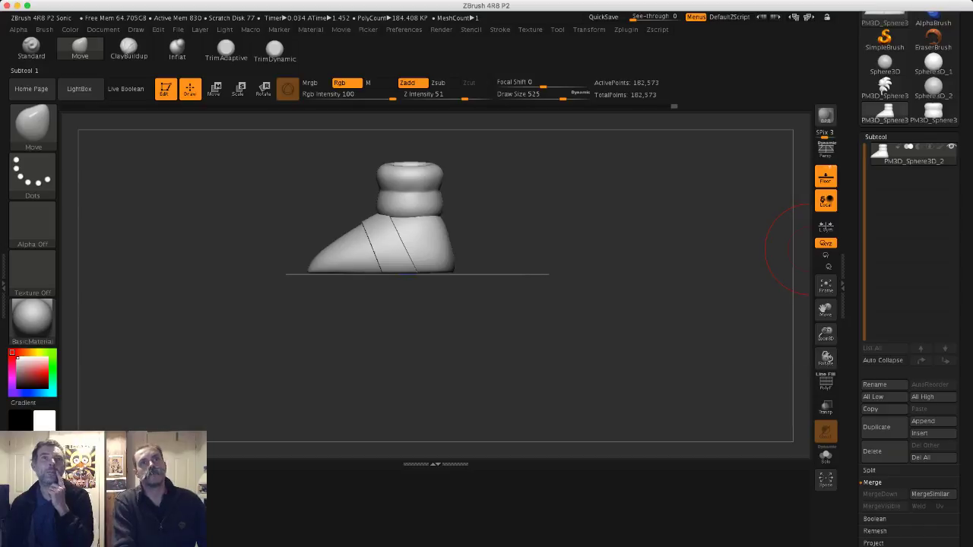
- Switch to the character tool and append the merged shoe as a subtool
click(886, 89)
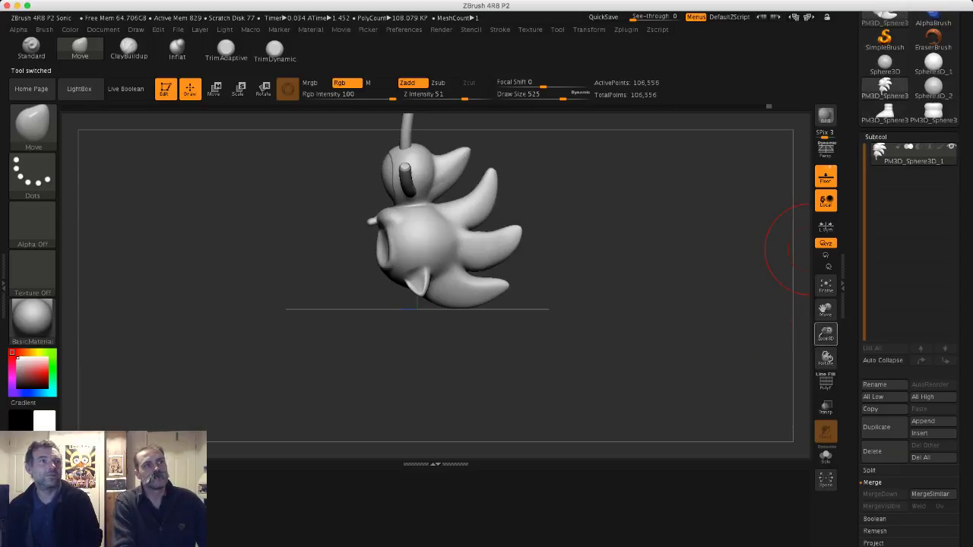
drag(715, 266, 631, 156)
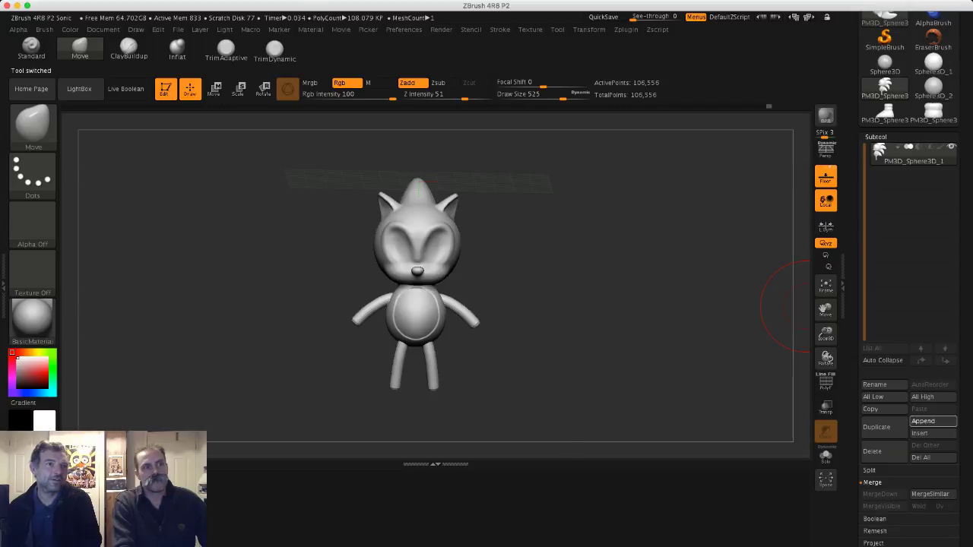
click(923, 421)
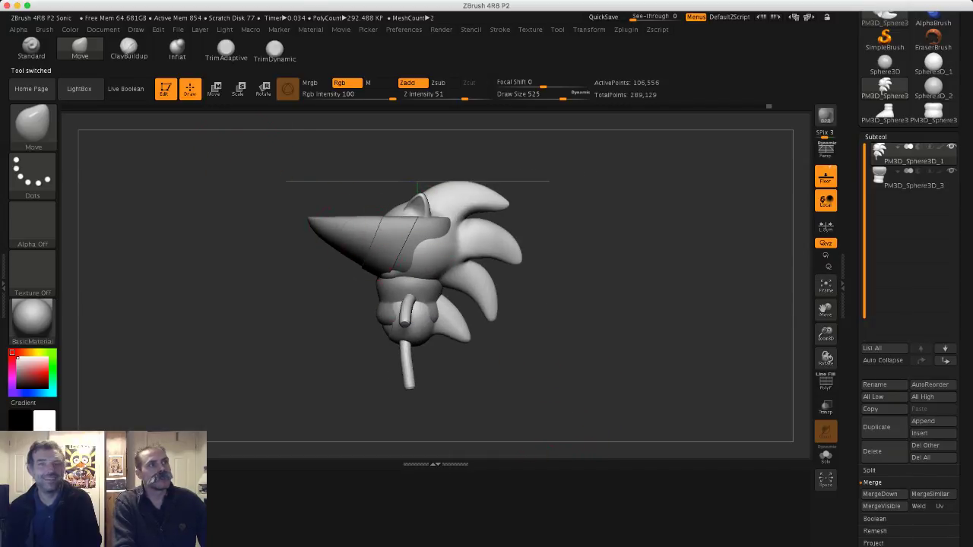
- Select the appended shoe, rotate it upright and move it straight down along Y to the character's feet
alt+click(346, 240)
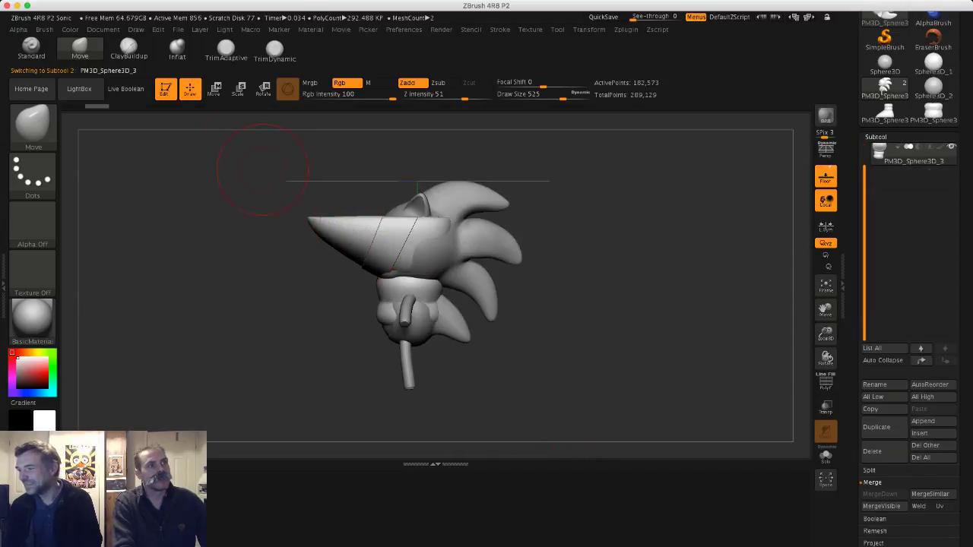
shift+drag(235, 157, 319, 159)
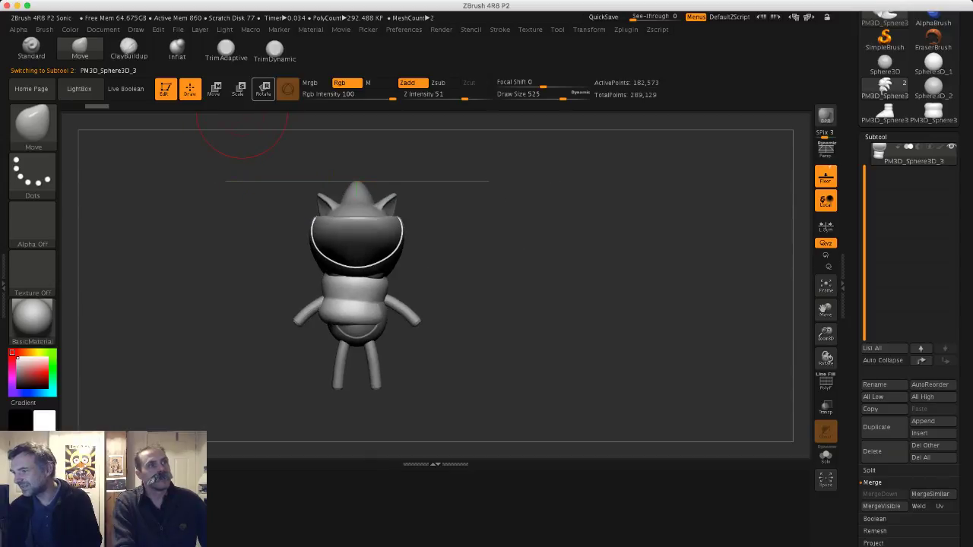
click(263, 89)
drag(401, 251, 337, 245)
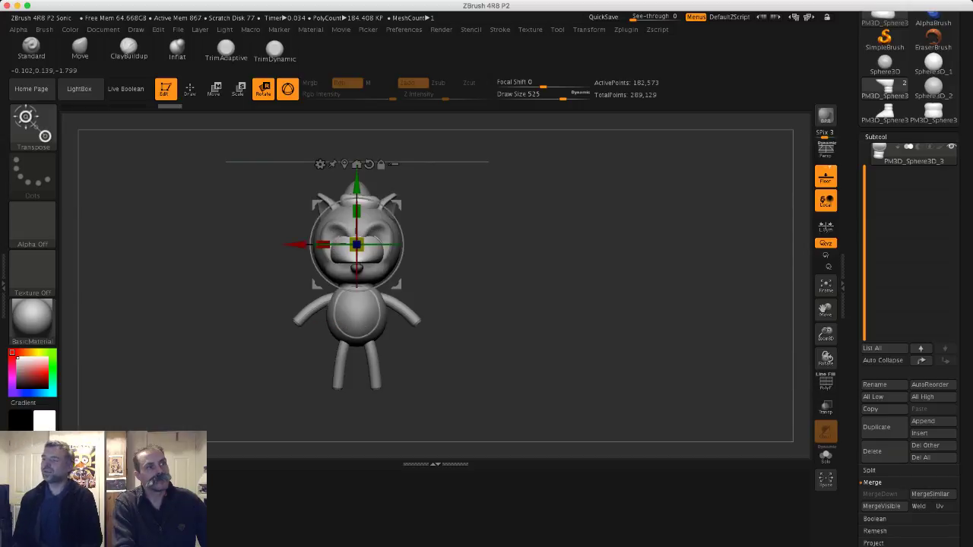
drag(356, 188, 356, 357)
key(ctrl+z)
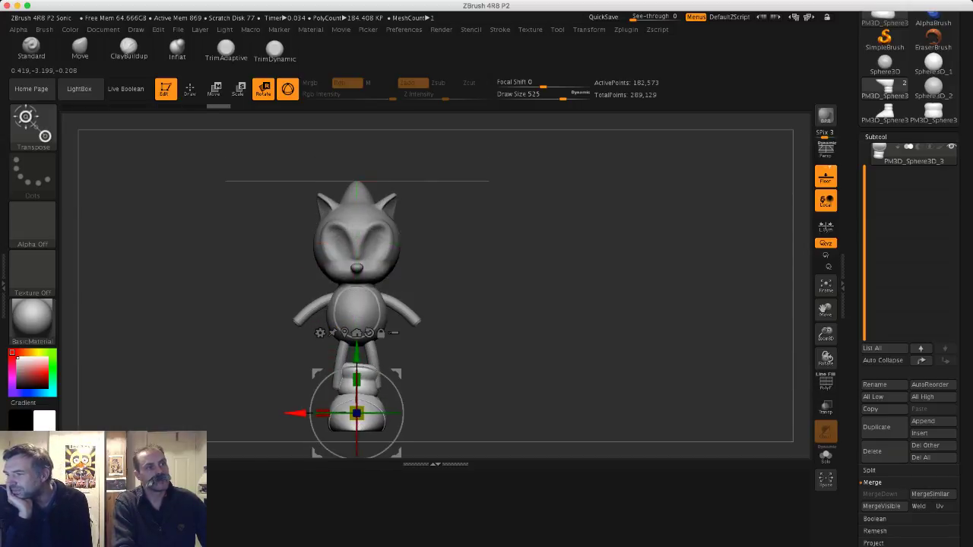
- Try moving the shoe sideways along X and undo the change
drag(296, 414, 278, 414)
key(ctrl+z)
key(ctrl+z)
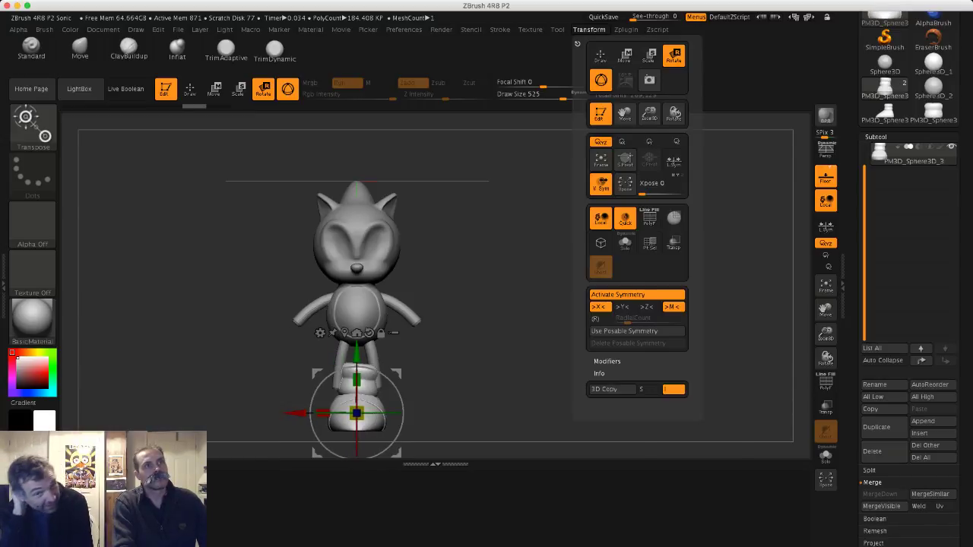
- Turn off X symmetry and scale the shoe down uniformly to suit the character's leg
mouse_move(589, 30)
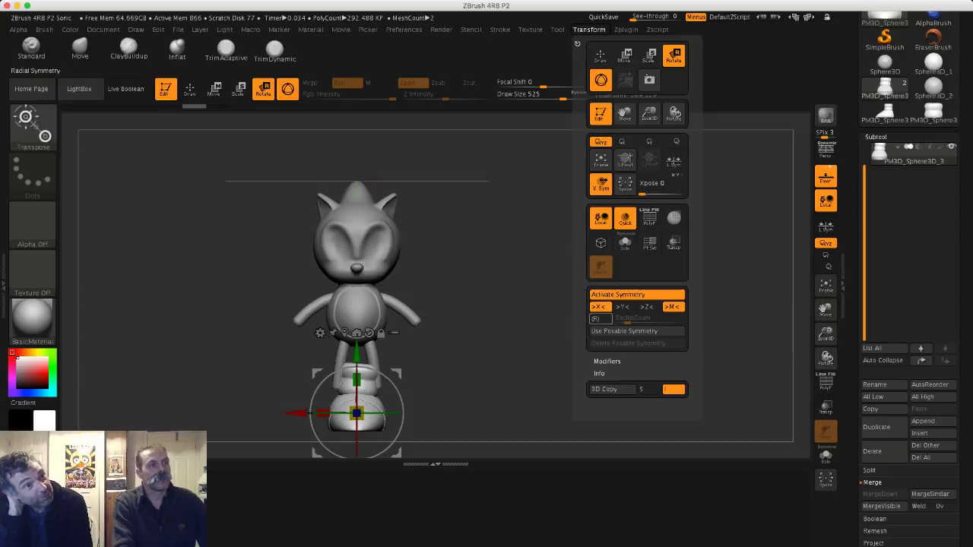
click(601, 307)
alt+drag(495, 380, 482, 298)
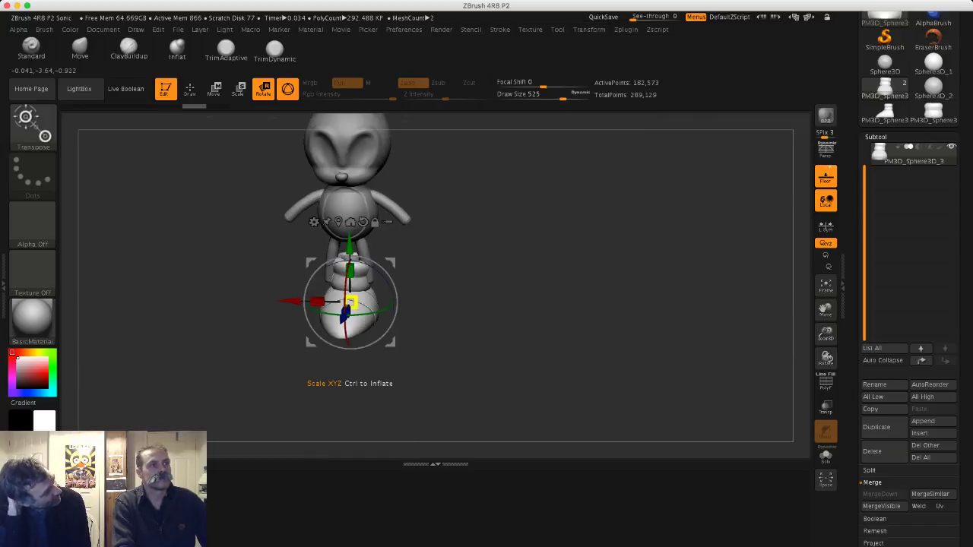
drag(351, 303, 272, 302)
drag(441, 358, 532, 357)
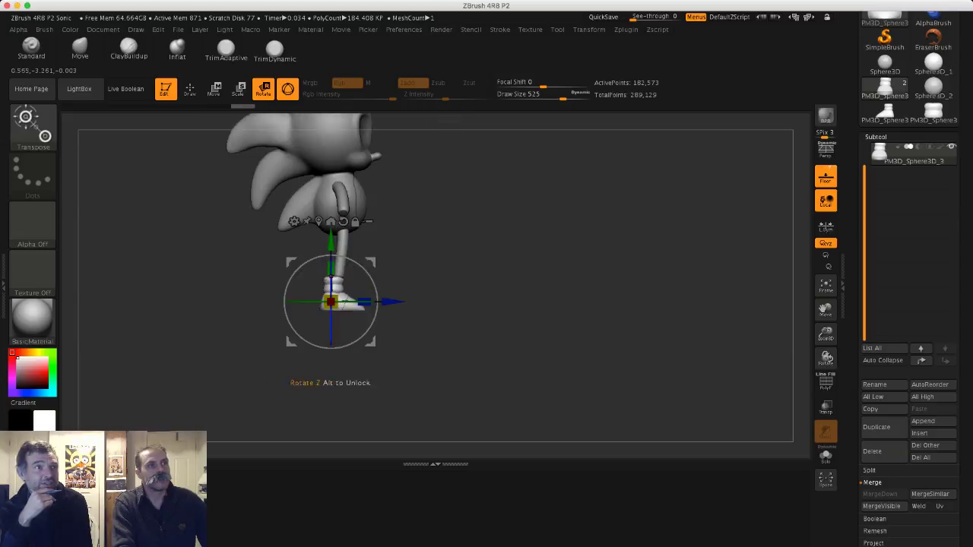
- Nudge the shoe up along Y and forward along Z so it lines up with the leg from the side
drag(331, 238, 330, 232)
drag(392, 295, 398, 294)
drag(487, 349, 394, 361)
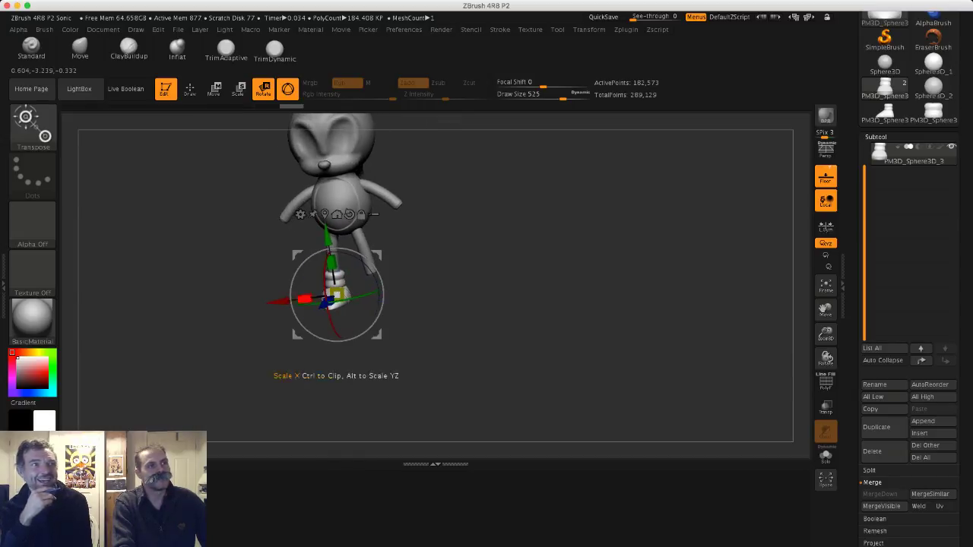
- Try enlarging the shoe uniformly, and undo the scaling
drag(337, 295, 336, 305)
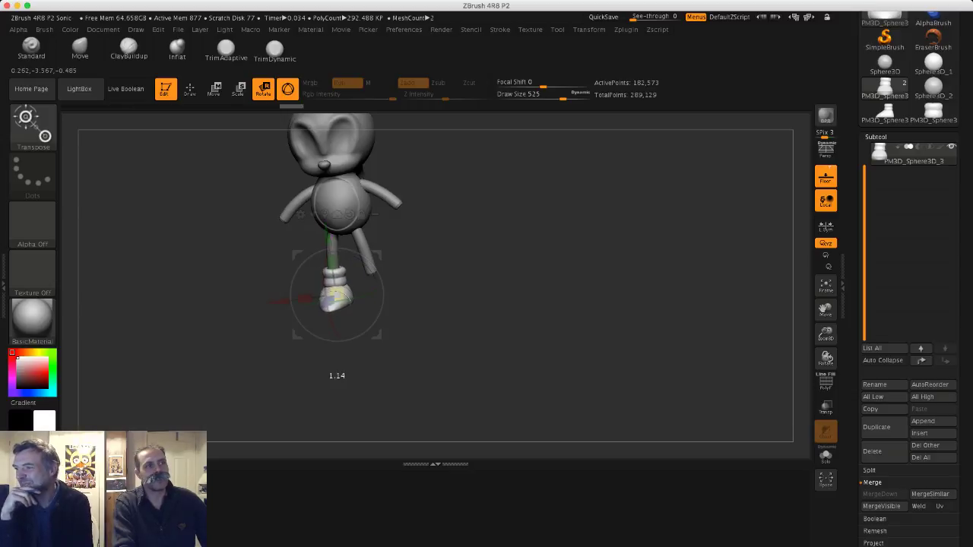
key(ctrl+z)
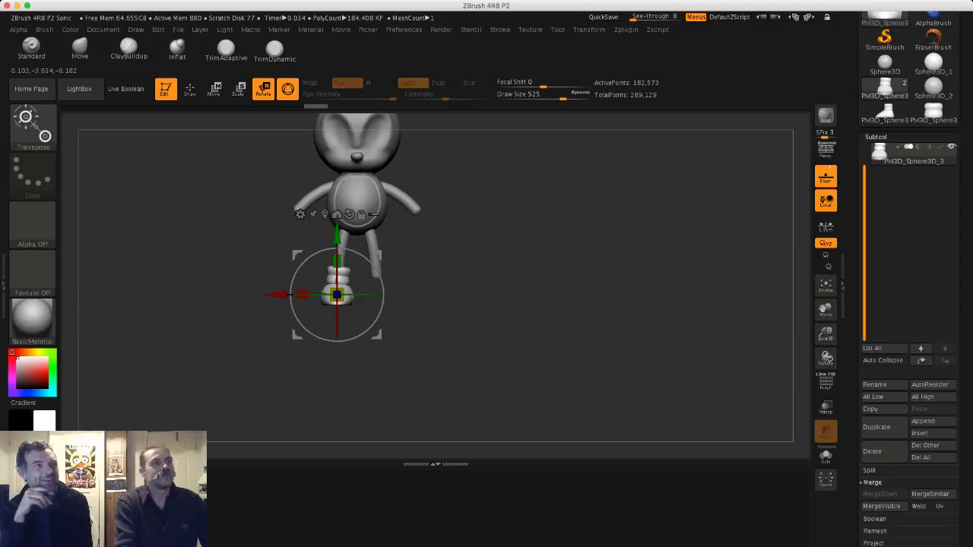
mouse_move(403, 362)
mouse_down()
mouse_move(426, 380)
mouse_move(387, 369)
mouse_move(403, 361)
mouse_up()
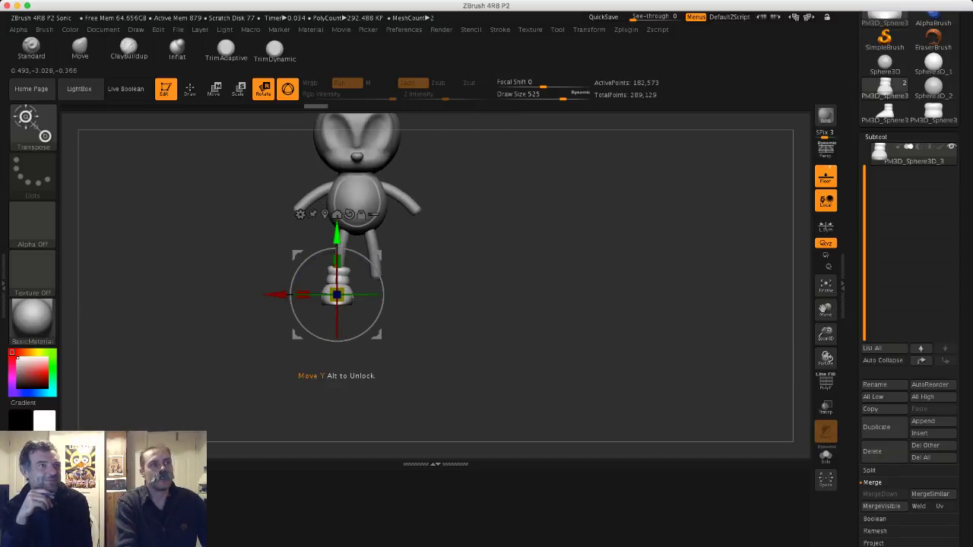
- Fine-tune the shoe's position along Y and X so the cuff sits centred around the end of the leg
drag(337, 234, 337, 231)
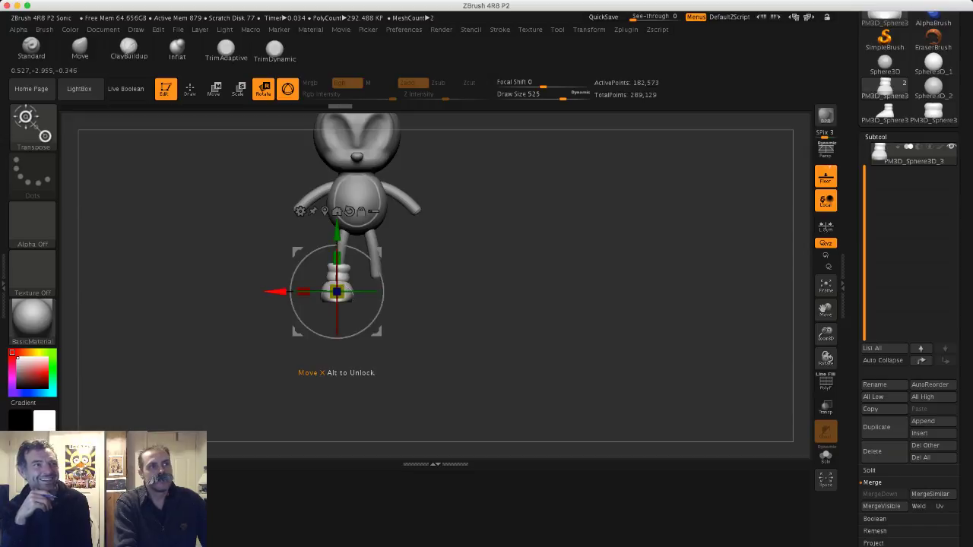
drag(279, 292, 277, 292)
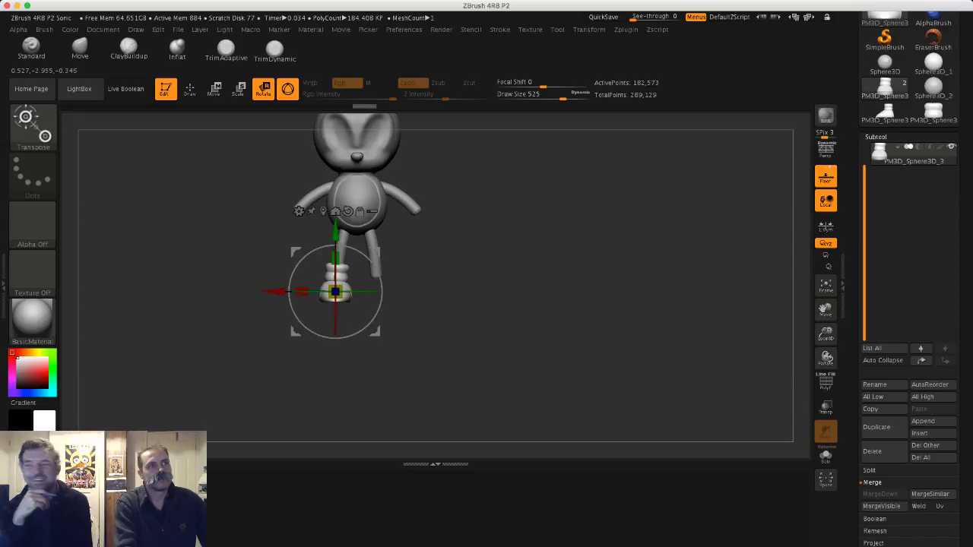
shift+drag(403, 361, 422, 381)
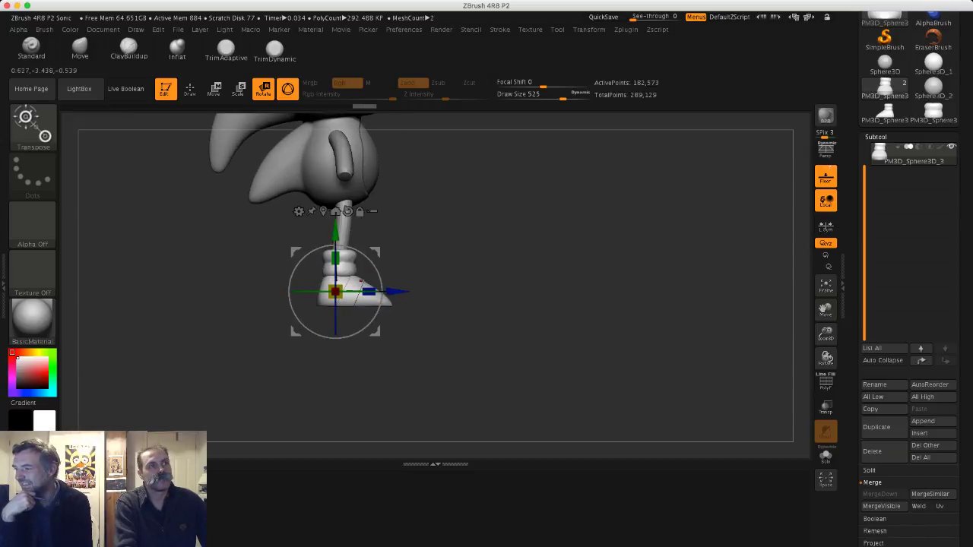
drag(336, 231, 336, 228)
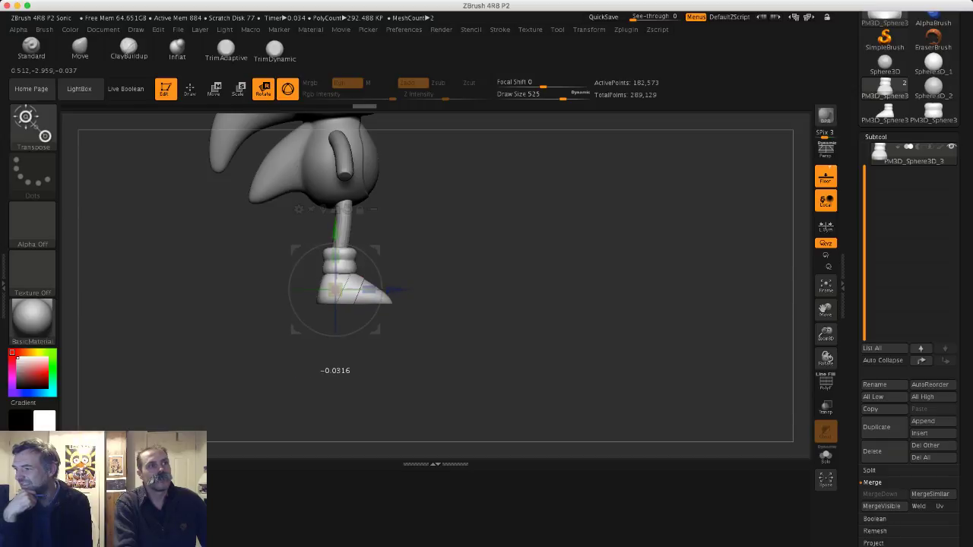
shift+drag(471, 357, 400, 342)
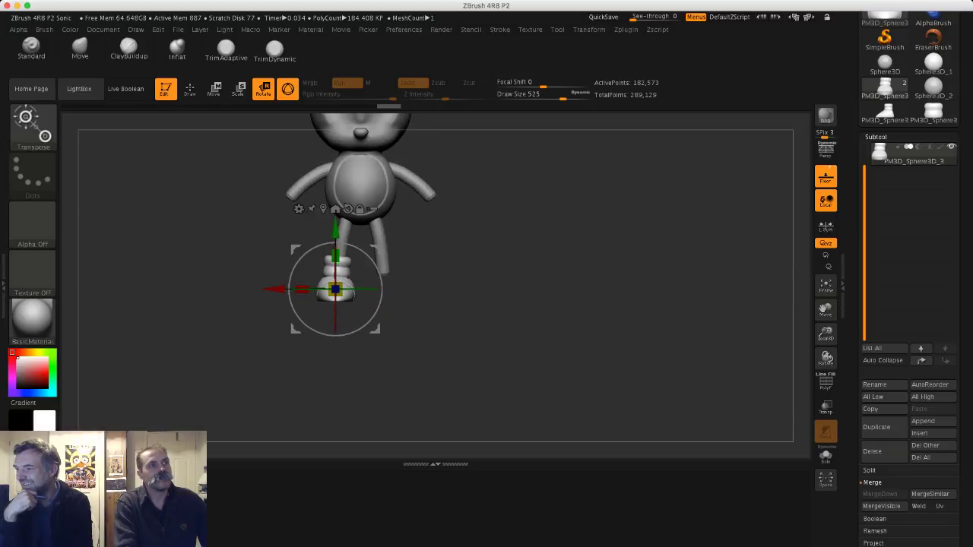
- Return to Draw mode and duplicate the fitted shoe subtool
click(190, 88)
alt+drag(284, 255, 319, 266)
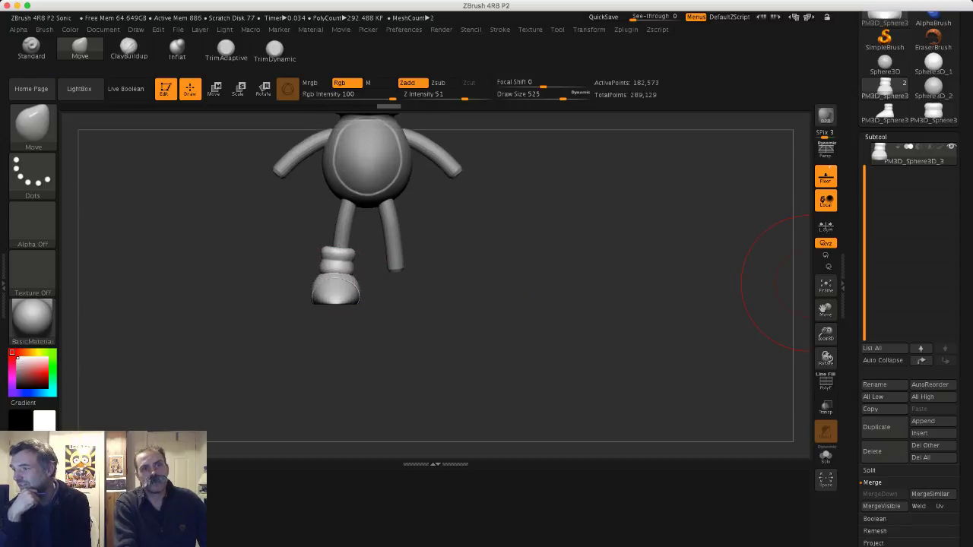
click(876, 427)
scroll(909, 380, down, 4)
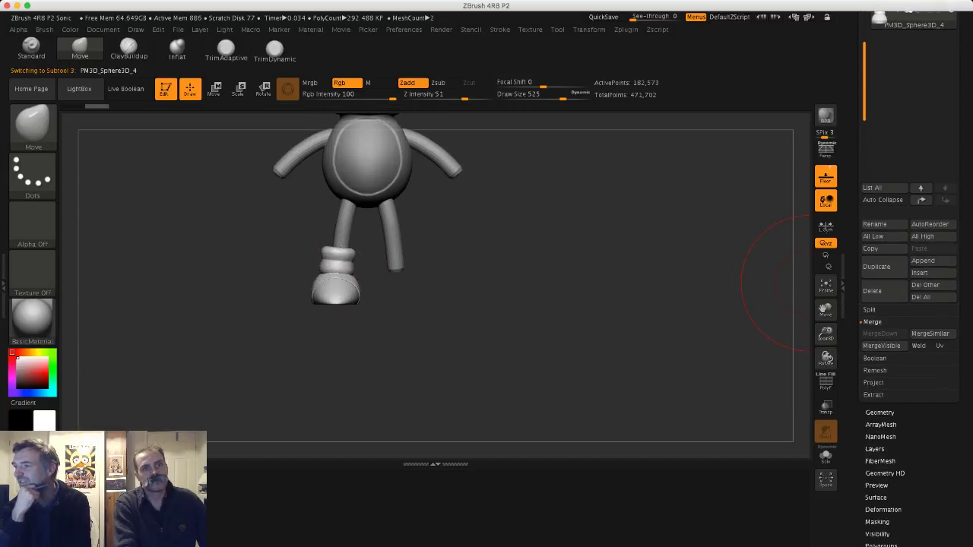
scroll(909, 380, down, 5)
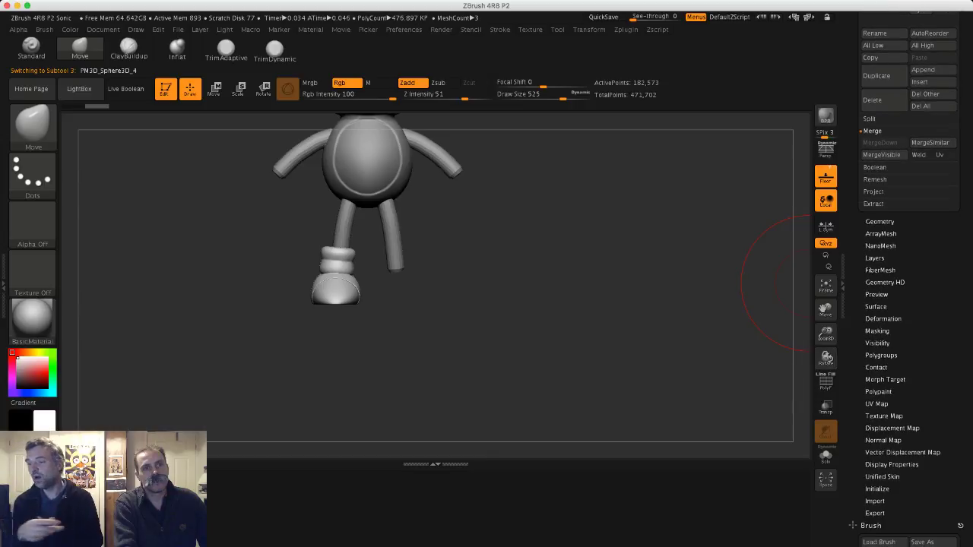
- Mirror the duplicated shoe onto the character's other leg with the Mirror deformation
click(883, 323)
scroll(910, 289, up, 5)
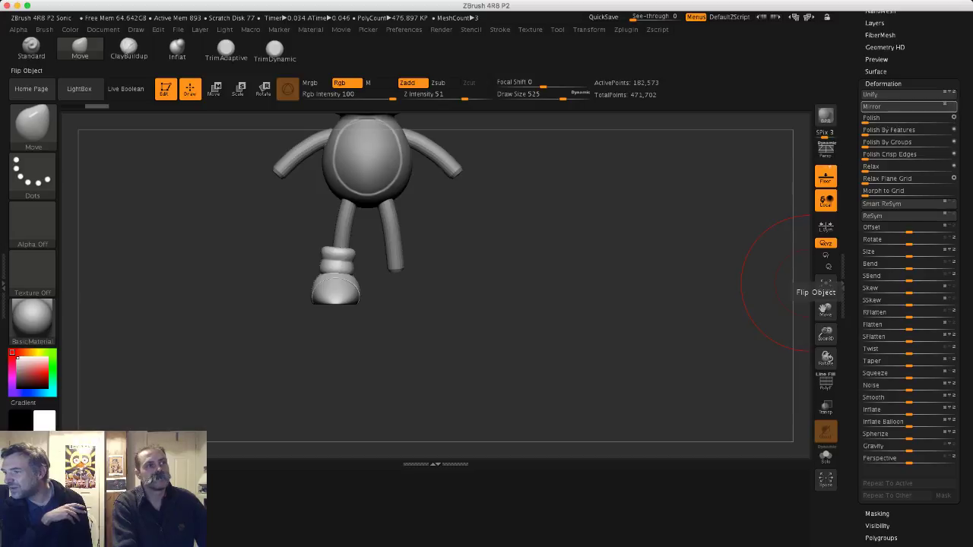
click(897, 106)
mouse_move(542, 271)
alt+mouse_down()
mouse_move(528, 235)
mouse_move(583, 315)
mouse_move(511, 327)
mouse_move(574, 305)
mouse_move(535, 287)
alt+mouse_up()
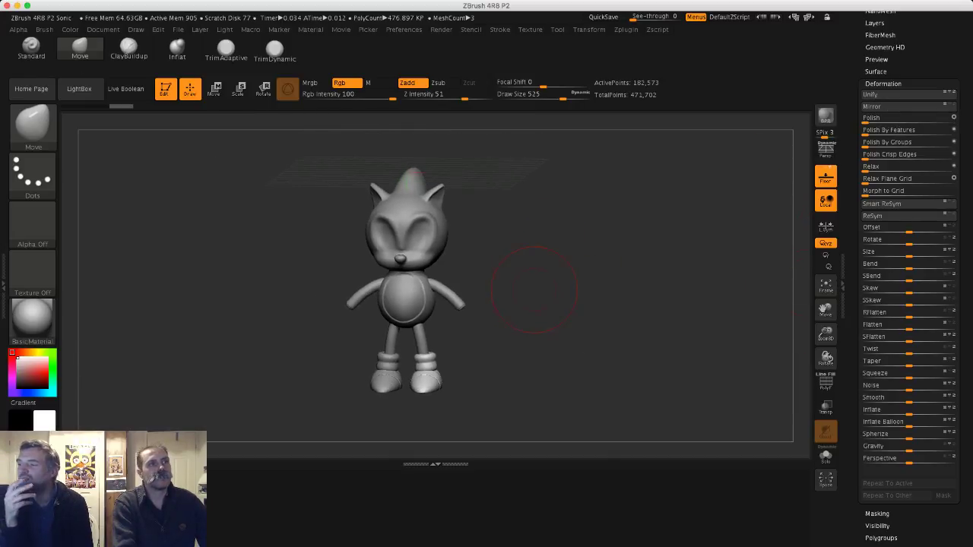
- Make the character's body the active subtool and build up the cheek with ClayBuildup at draw size 145, smoothing it in
mouse_move(302, 129)
alt+mouse_down()
mouse_move(308, 172)
mouse_move(357, 286)
alt+mouse_up()
alt+click(427, 227)
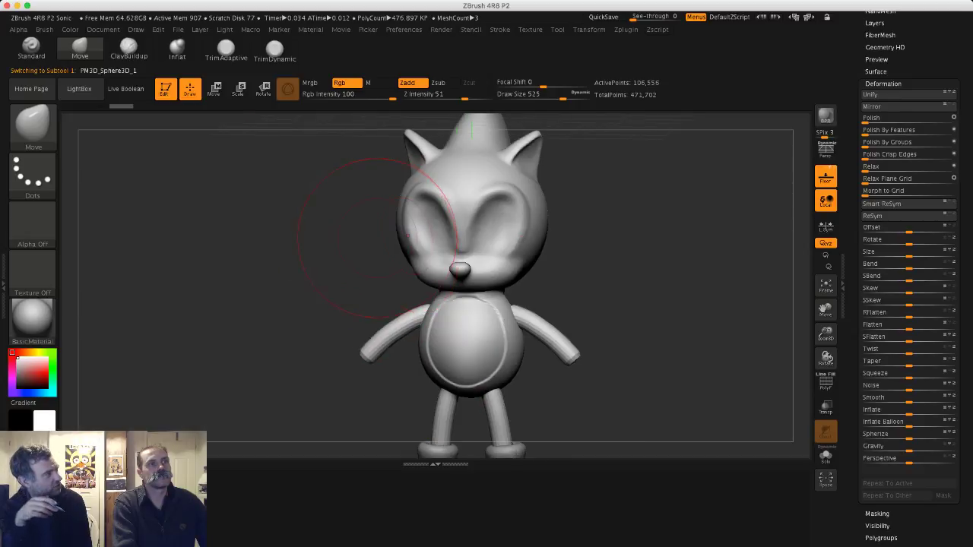
mouse_move(377, 221)
mouse_down()
mouse_move(404, 227)
mouse_move(371, 226)
mouse_move(391, 256)
mouse_move(304, 220)
mouse_move(197, 152)
mouse_up()
key(s)
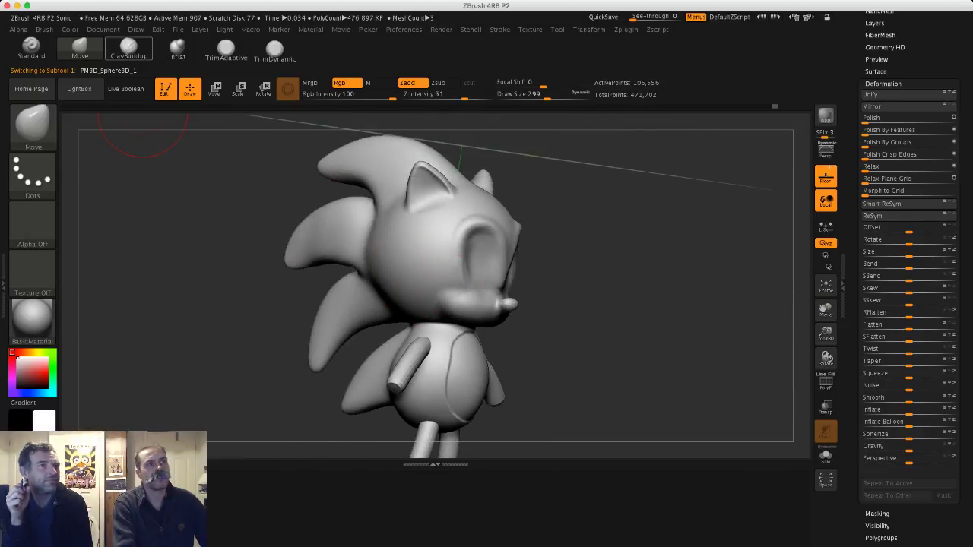
click(128, 48)
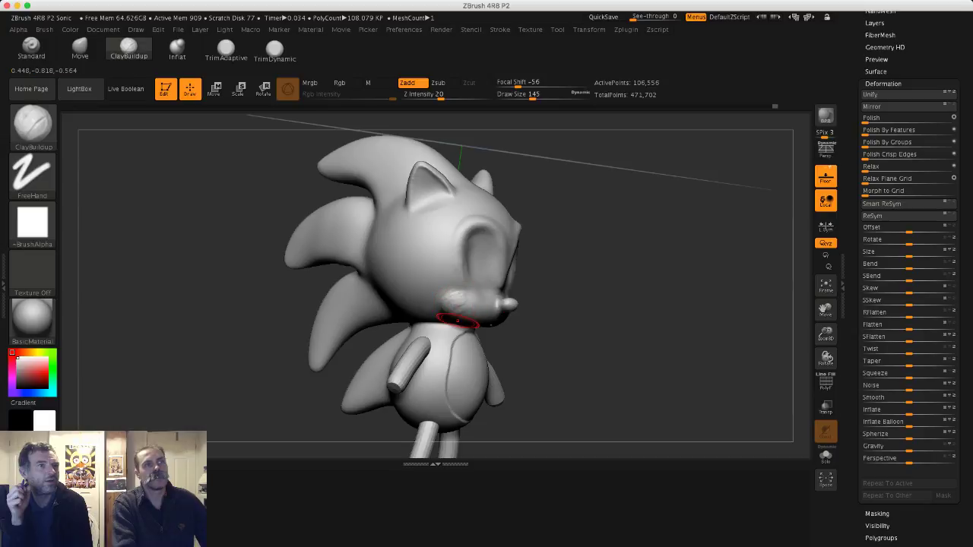
key(shift)
- Build up the muzzle around the nose with ClayBuildup and smooth the added clay into the face
drag(608, 304, 517, 307)
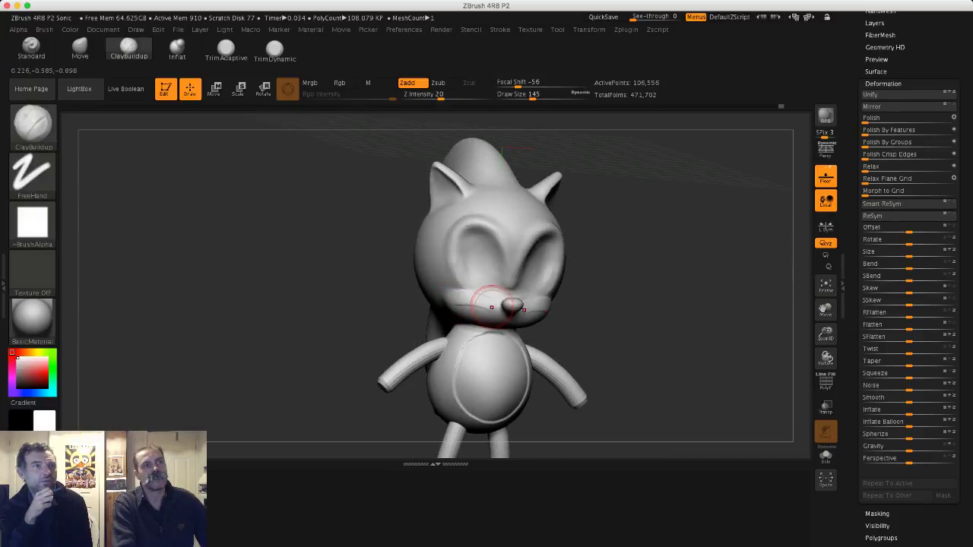
key(shift)
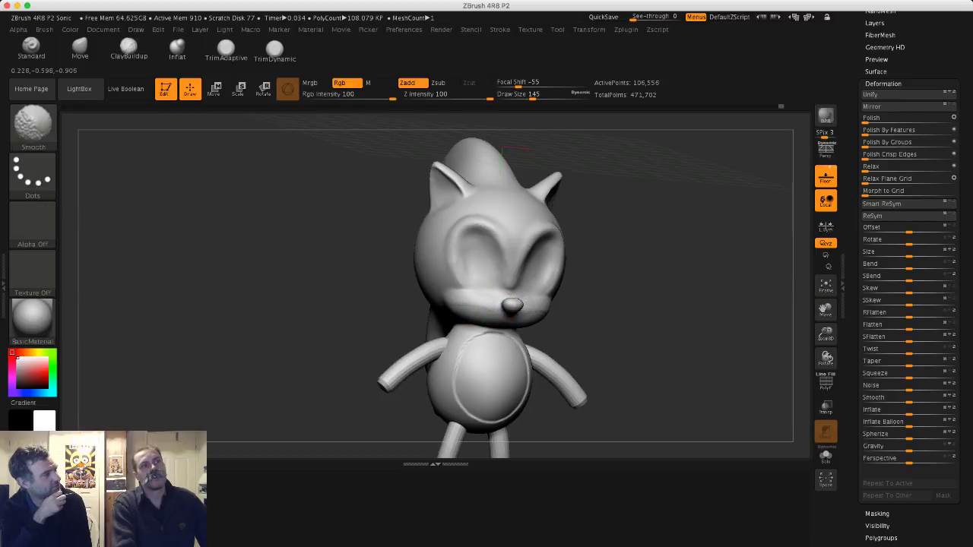
drag(403, 289, 451, 305)
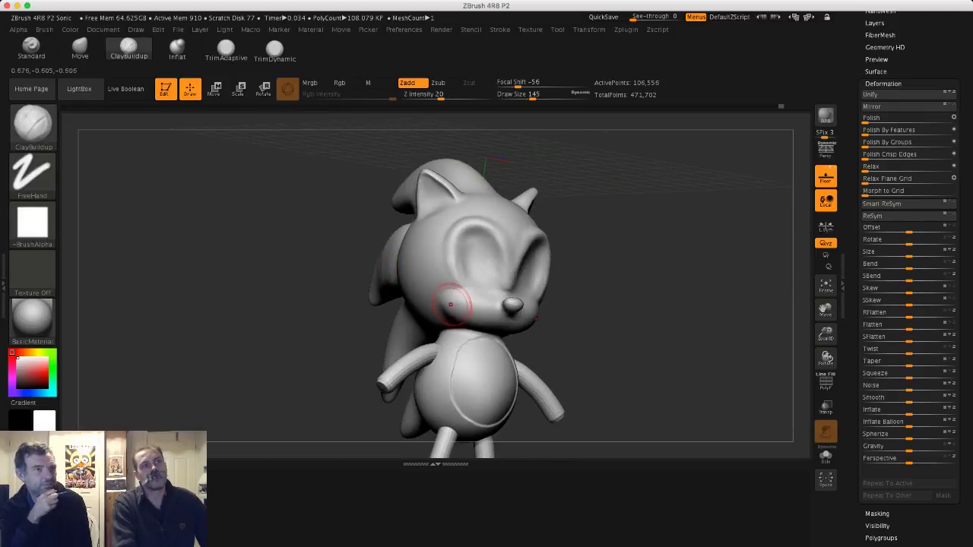
key(shift)
- Sculpt oval pupil shapes inside both eye sockets with ClayBuildup at draw size 65, and smooth them
drag(571, 293, 499, 278)
shift+drag(499, 279, 466, 260)
key(s)
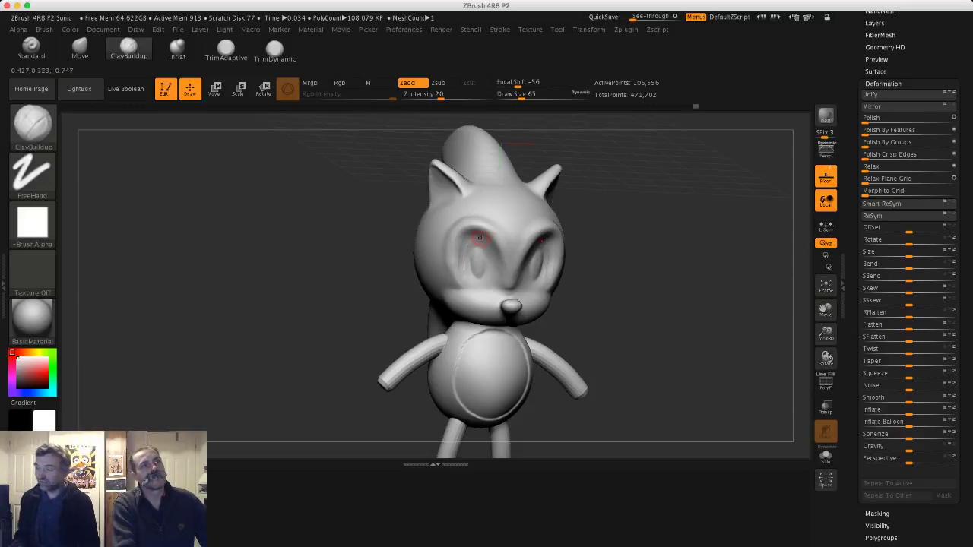
key(shift)
alt+drag(381, 304, 431, 315)
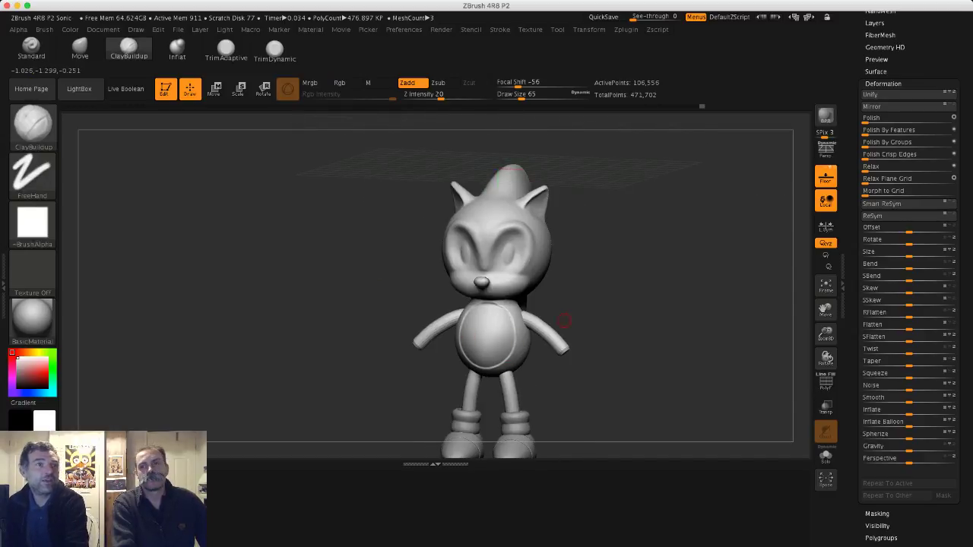
mouse_move(348, 252)
shift+mouse_down()
mouse_move(318, 248)
mouse_move(339, 243)
shift+mouse_up()
- Reshape the nose in profile with the Move brush, pulling it slightly upward
click(80, 50)
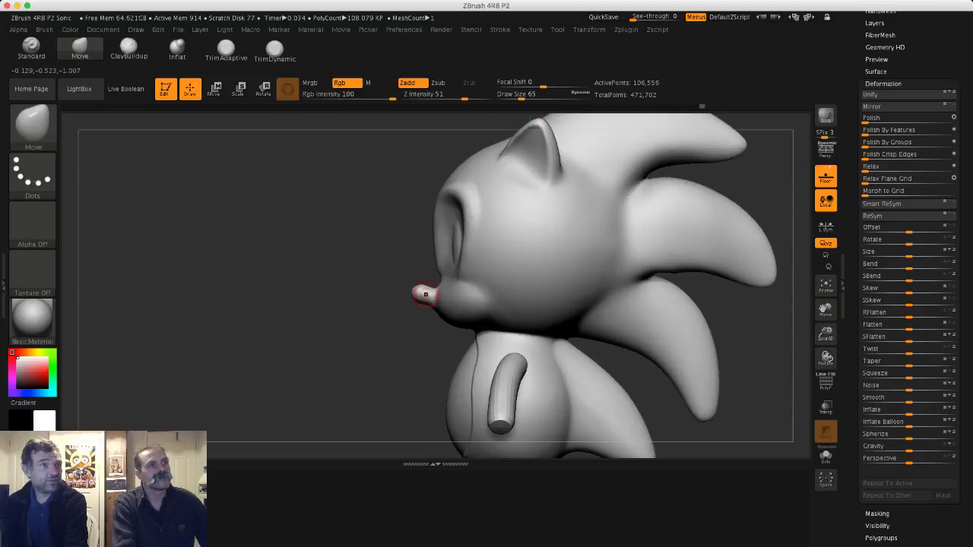
key(s)
mouse_move(424, 297)
mouse_down()
mouse_move(434, 297)
mouse_move(426, 284)
mouse_up()
drag(335, 262, 399, 270)
drag(335, 237, 470, 280)
- Set the MaskPen stroke to Lasso and mask the eye area to protect it while the nose is reshaped
ctrl+drag(262, 201, 167, 234)
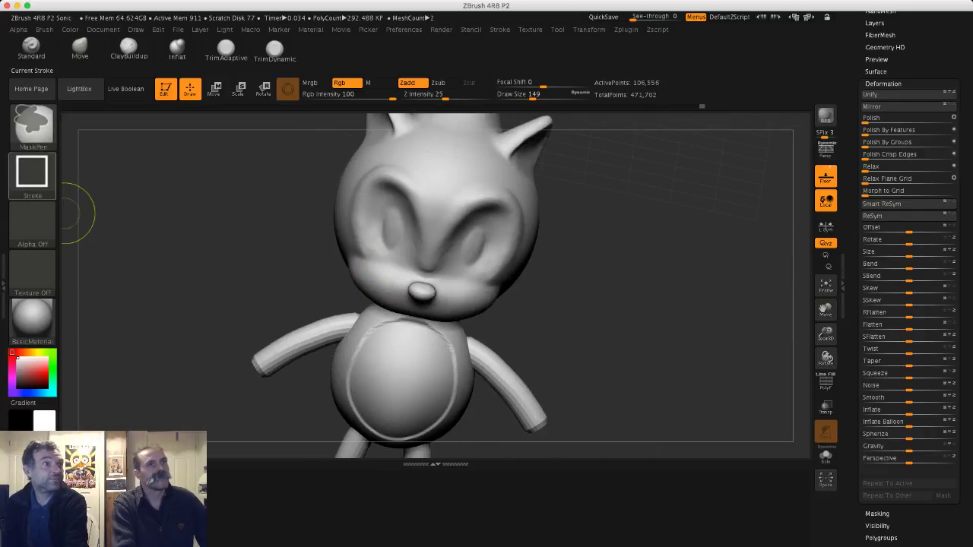
ctrl+click(32, 177)
ctrl+click(189, 209)
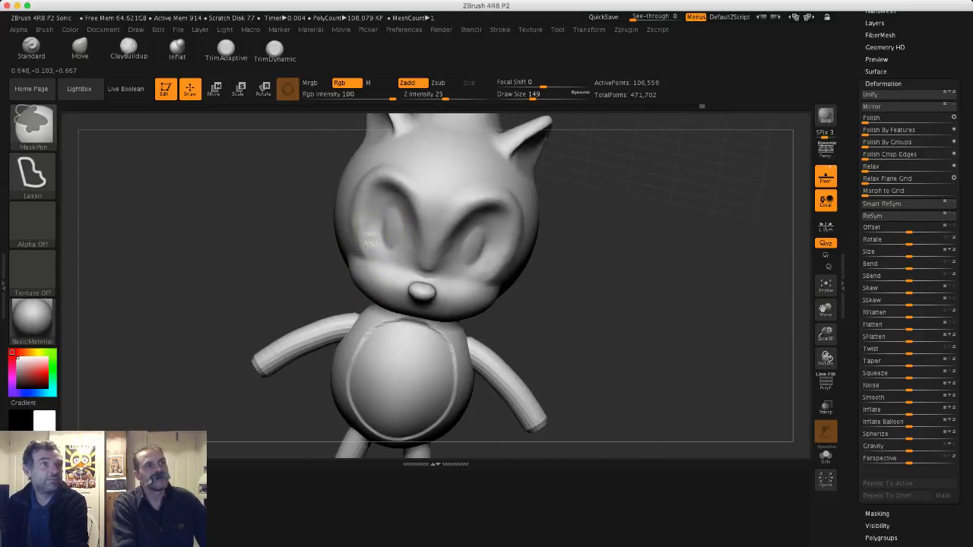
mouse_move(417, 266)
ctrl+mouse_down()
mouse_move(377, 240)
mouse_move(384, 254)
mouse_move(450, 278)
mouse_move(384, 232)
ctrl+mouse_up()
- Lift the nose and draw it out into an upturned shape with the Move brush, reducing the draw size to 101
drag(257, 251, 169, 249)
key(s)
drag(365, 280, 368, 279)
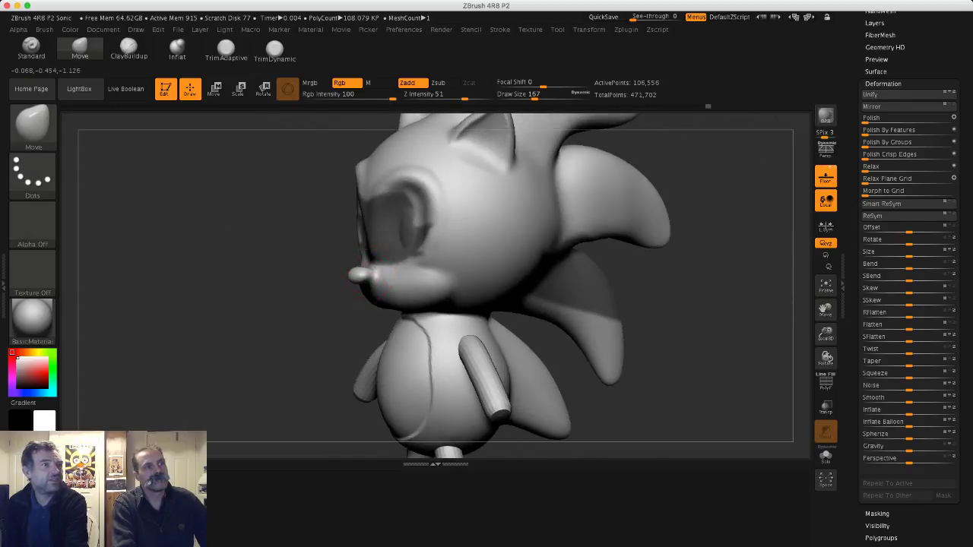
key(s)
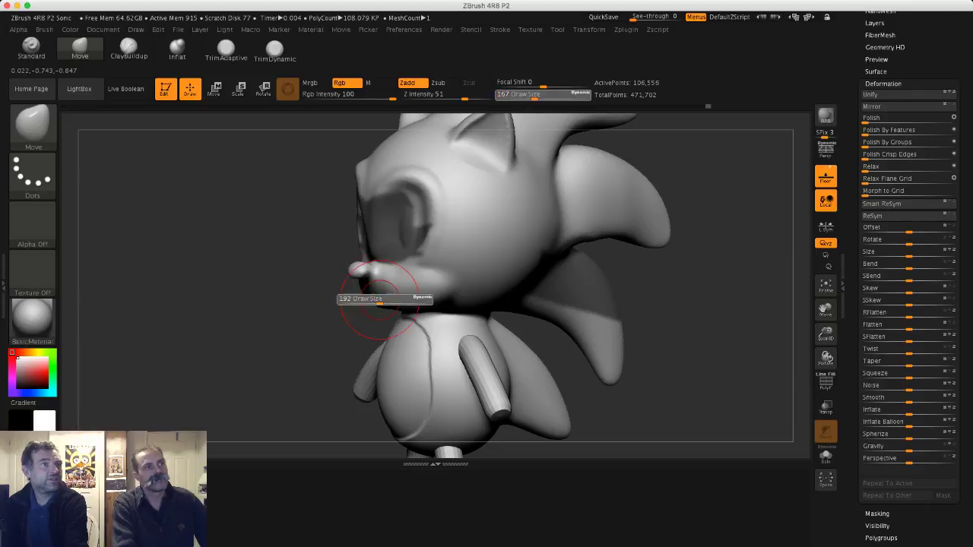
drag(310, 282, 254, 282)
key(s)
drag(349, 280, 361, 260)
key(s)
key(s)
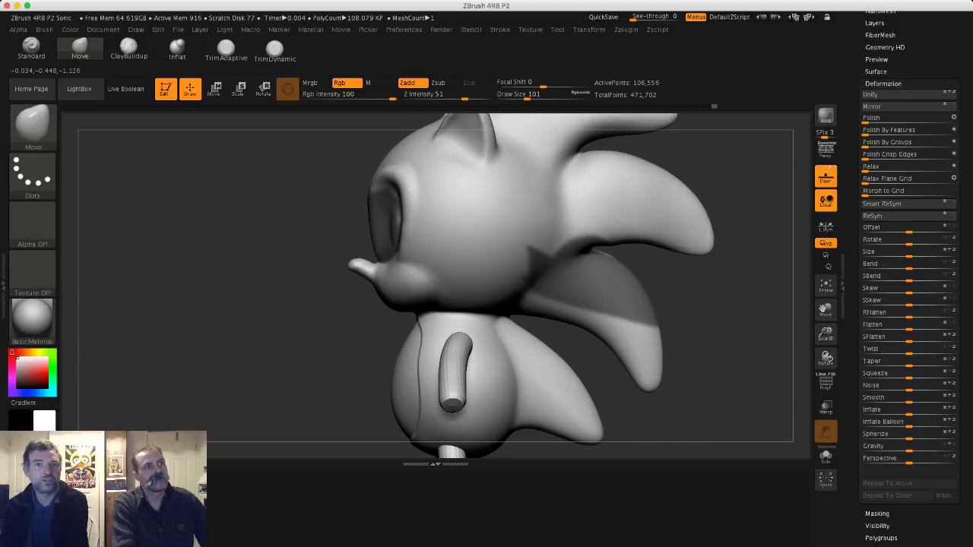
- Refine the nose from below and from the side with the Move brush, smoothing its stem
drag(326, 267, 334, 285)
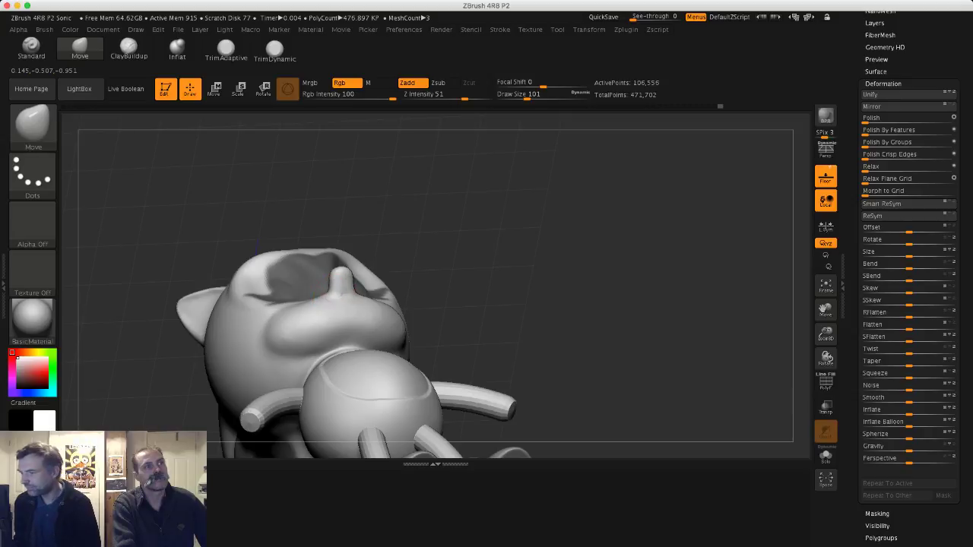
mouse_move(321, 196)
mouse_down()
mouse_move(332, 266)
mouse_move(347, 289)
mouse_up()
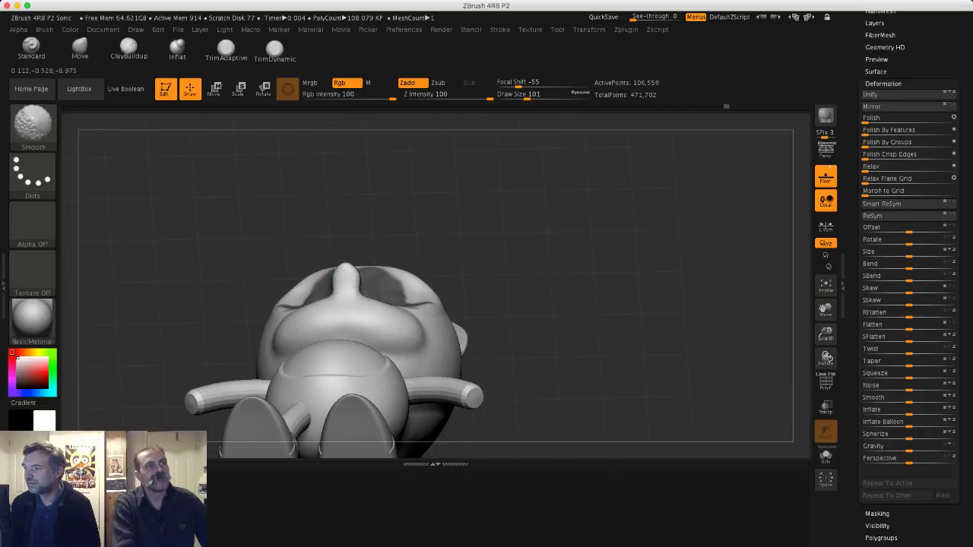
mouse_move(243, 191)
mouse_down()
mouse_move(304, 228)
mouse_move(339, 275)
mouse_up()
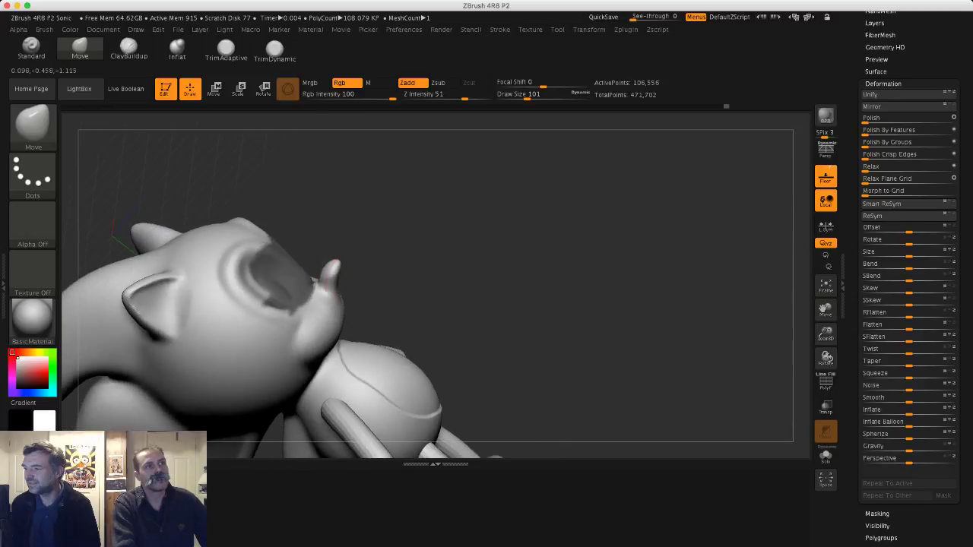
key(shift)
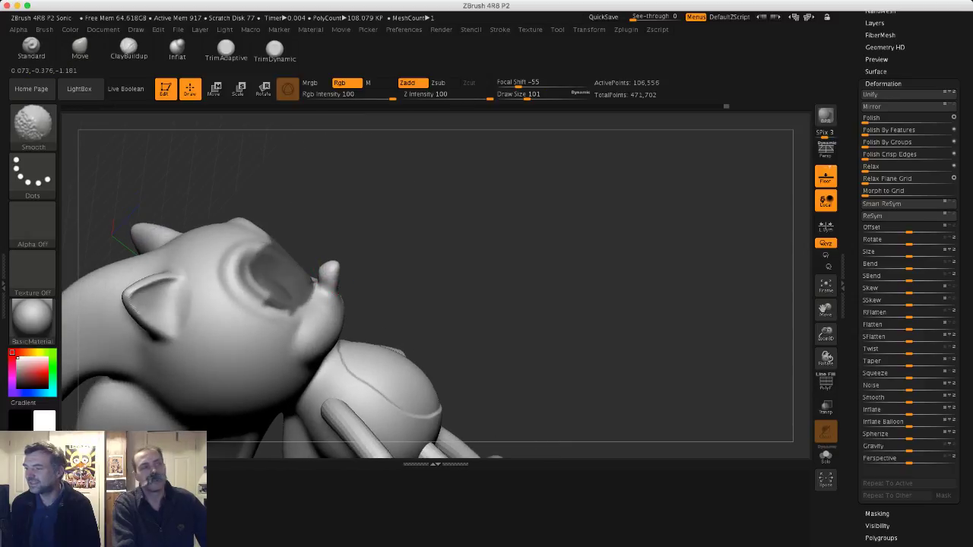
mouse_move(350, 272)
mouse_down()
mouse_move(396, 291)
mouse_move(347, 280)
mouse_up()
key(shift)
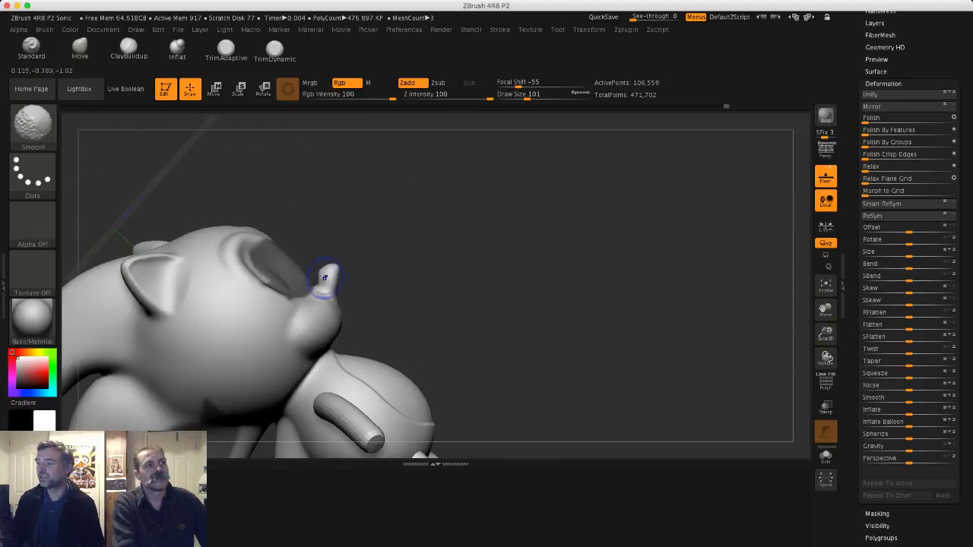
- Smooth the nose stem and reshape the nose in profile with the Move brush at draw size 124
mouse_move(472, 228)
mouse_down()
mouse_move(319, 247)
mouse_move(312, 292)
mouse_move(237, 260)
mouse_move(201, 283)
mouse_move(299, 269)
mouse_move(319, 282)
mouse_up()
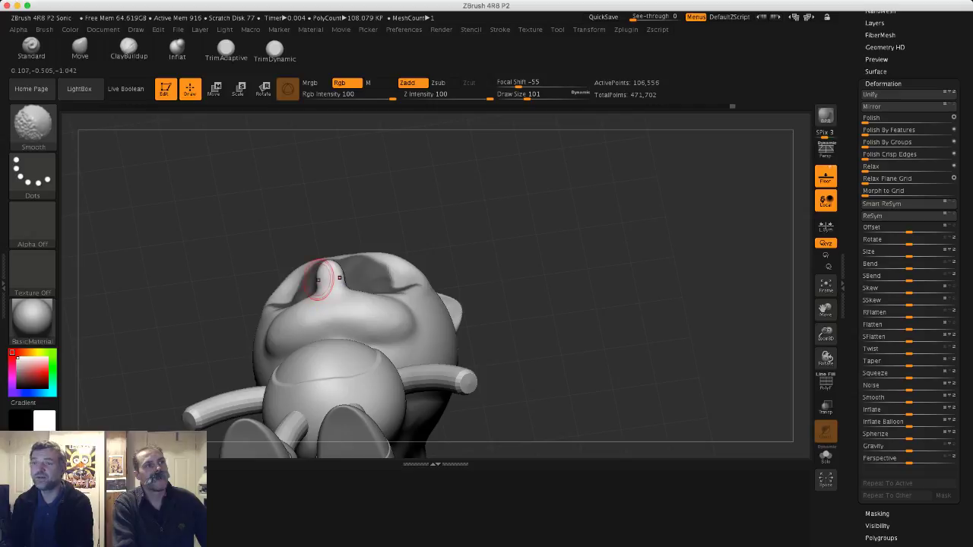
mouse_move(251, 254)
mouse_down()
mouse_move(266, 323)
mouse_move(335, 327)
mouse_up()
mouse_move(312, 205)
mouse_down()
mouse_move(348, 283)
mouse_move(352, 235)
mouse_move(365, 287)
mouse_move(330, 277)
mouse_move(329, 298)
mouse_up()
key(s)
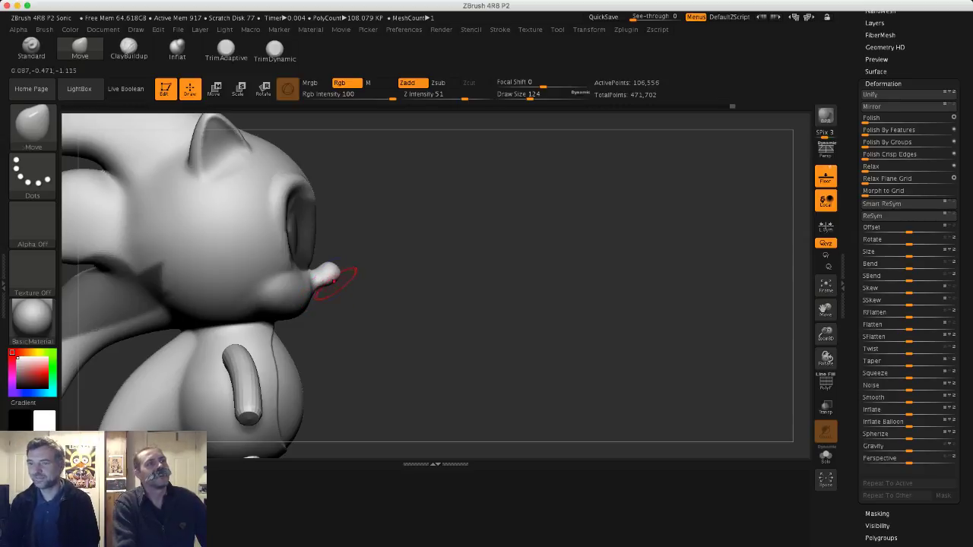
drag(330, 273, 288, 248)
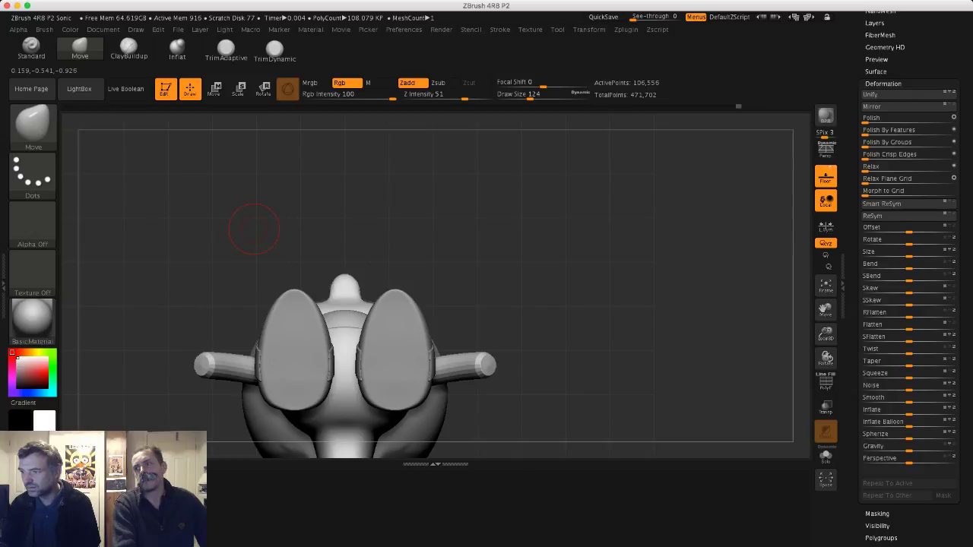
mouse_move(203, 212)
mouse_down()
mouse_move(240, 264)
mouse_move(226, 256)
mouse_move(234, 257)
mouse_move(191, 279)
mouse_move(145, 275)
mouse_move(153, 314)
mouse_up()
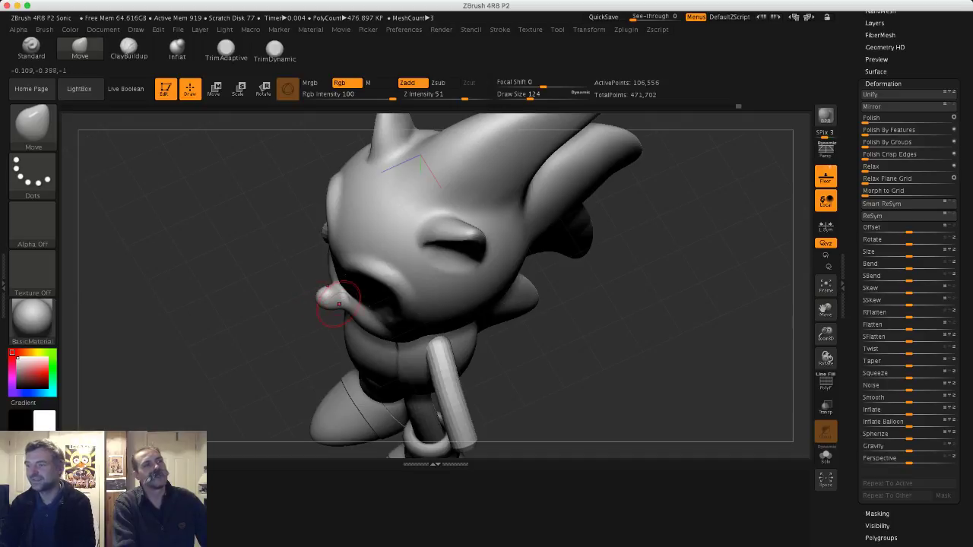
drag(304, 316, 376, 312)
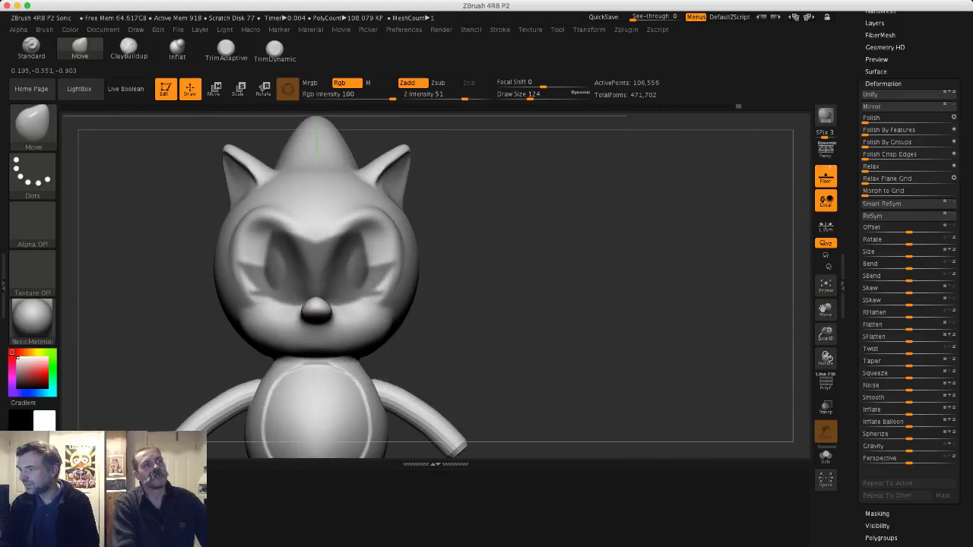
- Swell the nose tip with the Inflat brush at draw size 145 and smooth it from several angles
drag(184, 282, 184, 185)
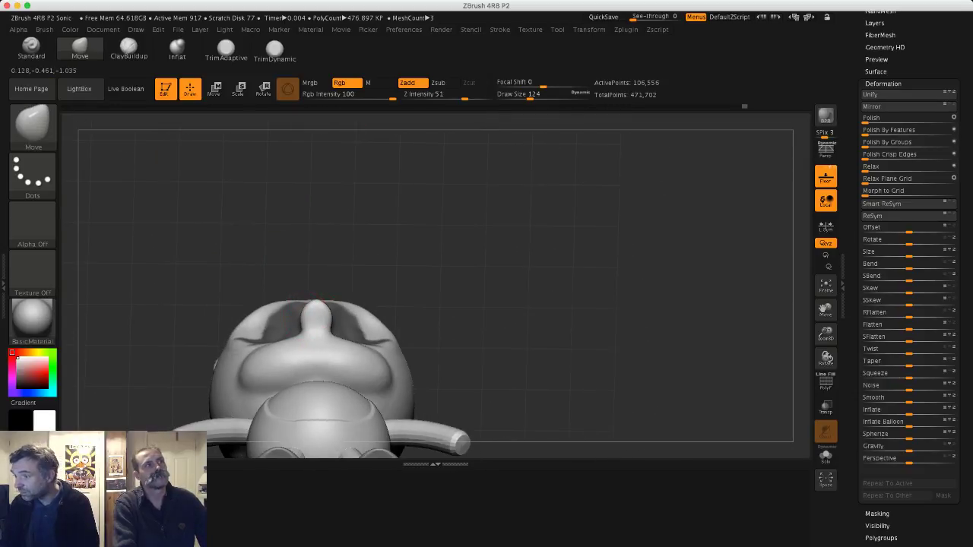
drag(211, 168, 251, 199)
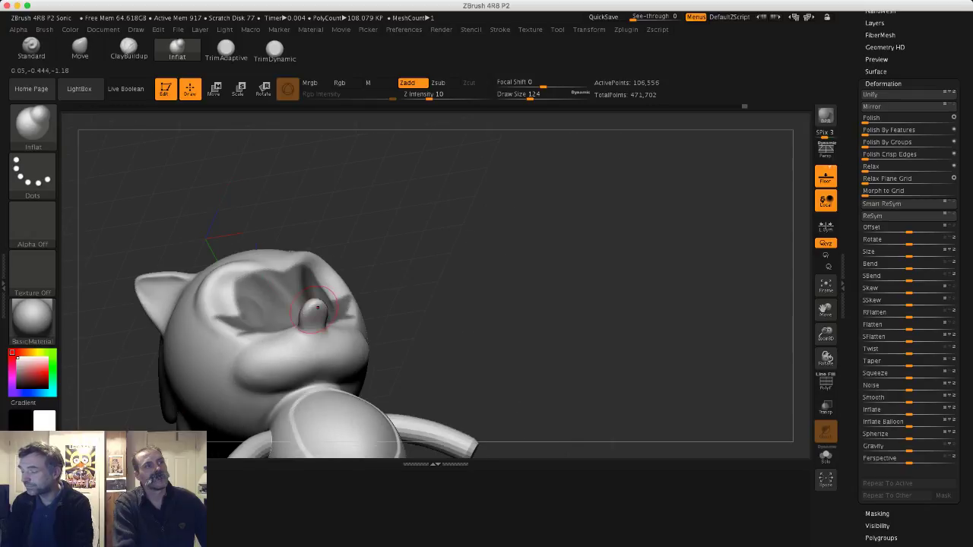
key(s)
drag(314, 313, 317, 313)
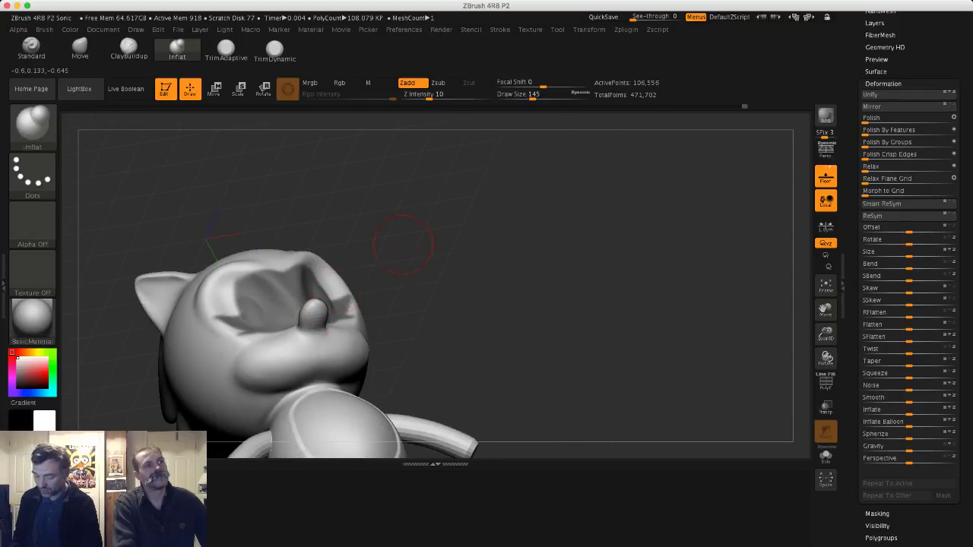
drag(408, 250, 395, 297)
shift+drag(310, 302, 309, 306)
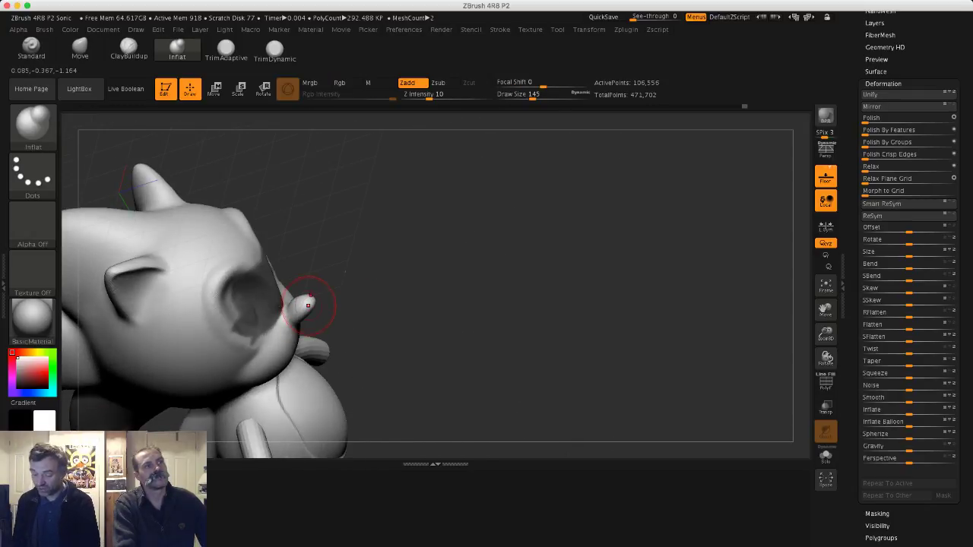
mouse_move(327, 348)
mouse_down()
mouse_move(335, 327)
mouse_move(322, 318)
mouse_up()
drag(301, 254, 270, 307)
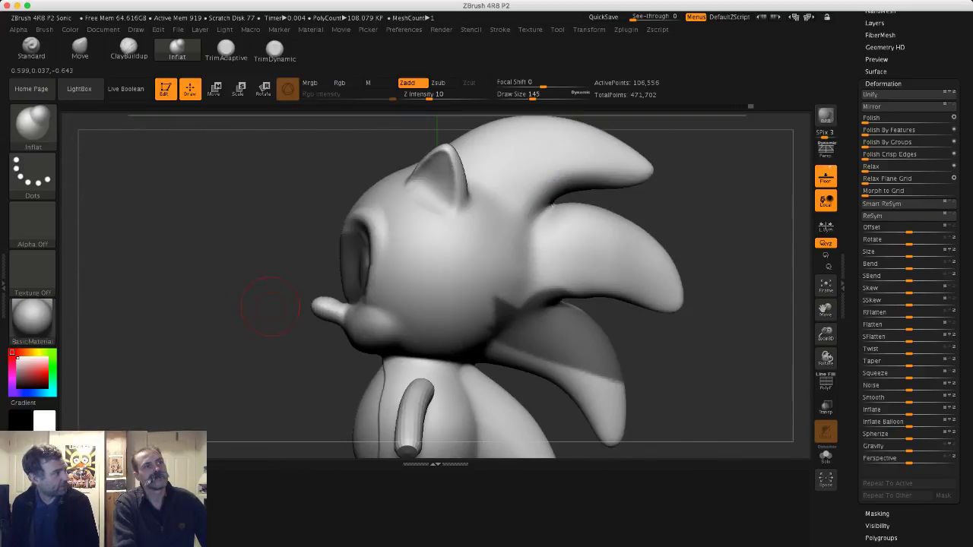
shift+drag(328, 305, 325, 303)
mouse_move(268, 253)
mouse_down()
mouse_move(301, 291)
mouse_move(320, 289)
mouse_move(255, 327)
mouse_move(250, 258)
mouse_up()
drag(525, 274, 615, 273)
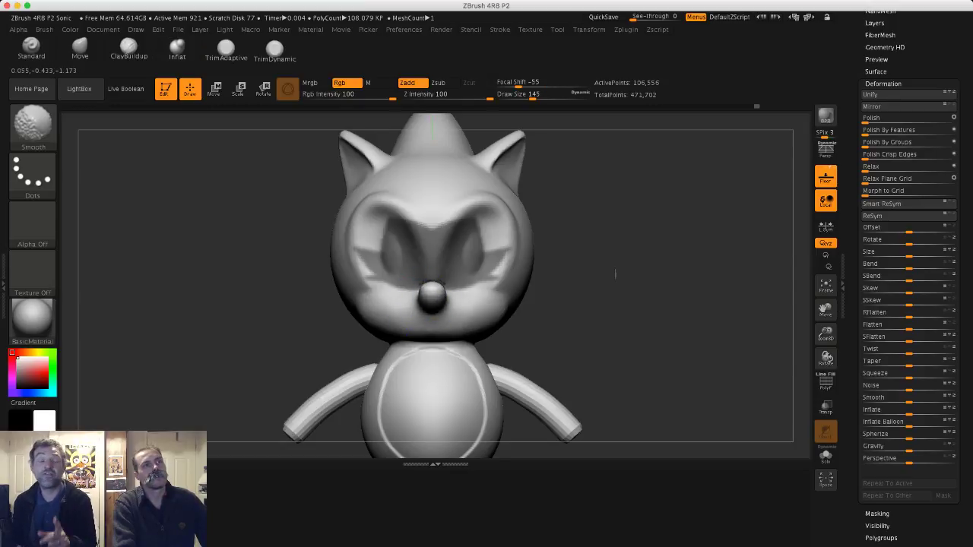
- Lower the upturned nose tip in profile with the Move brush at draw size 132
drag(267, 265, 145, 272)
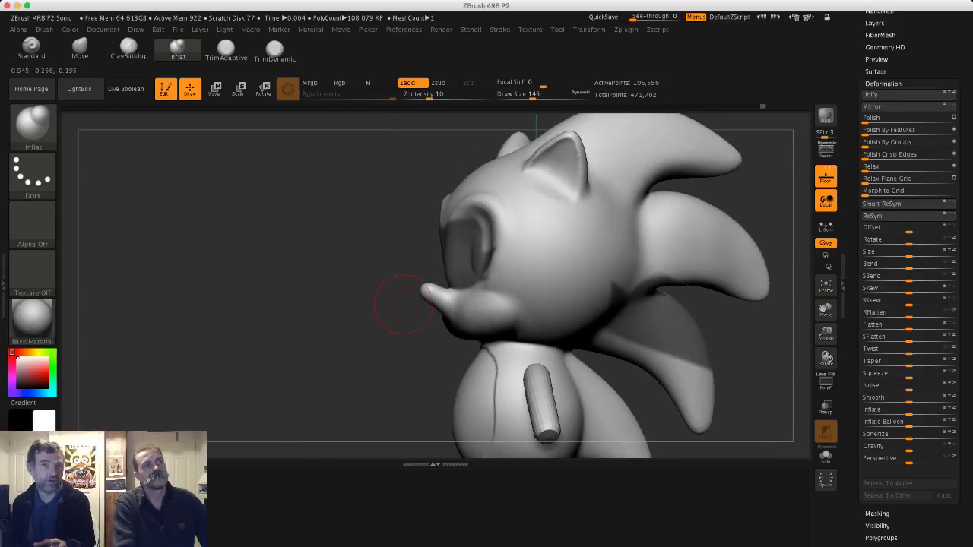
drag(391, 300, 355, 296)
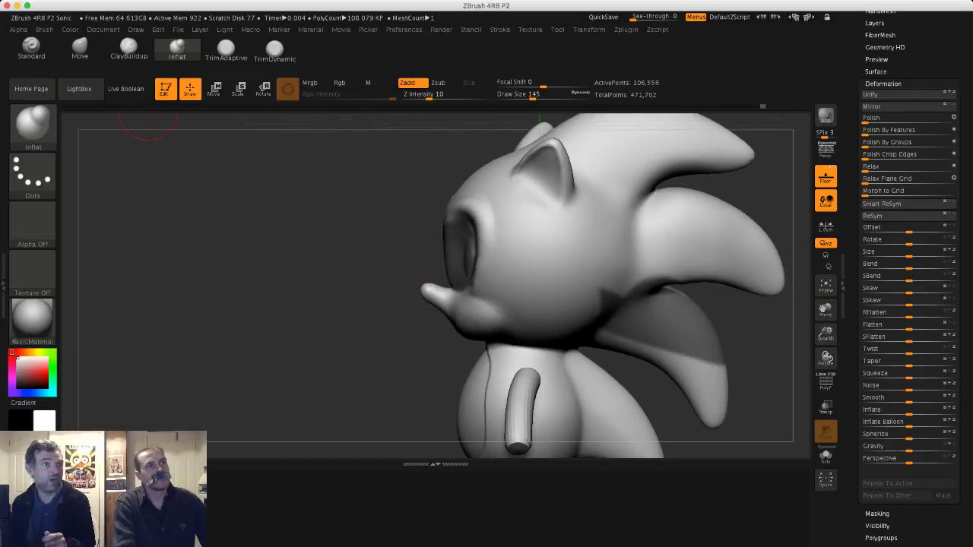
click(79, 50)
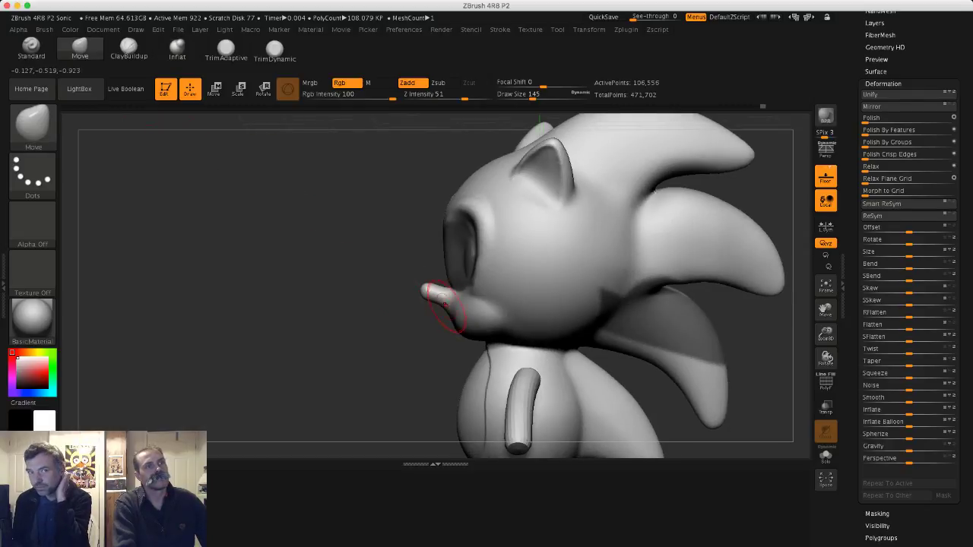
key(s)
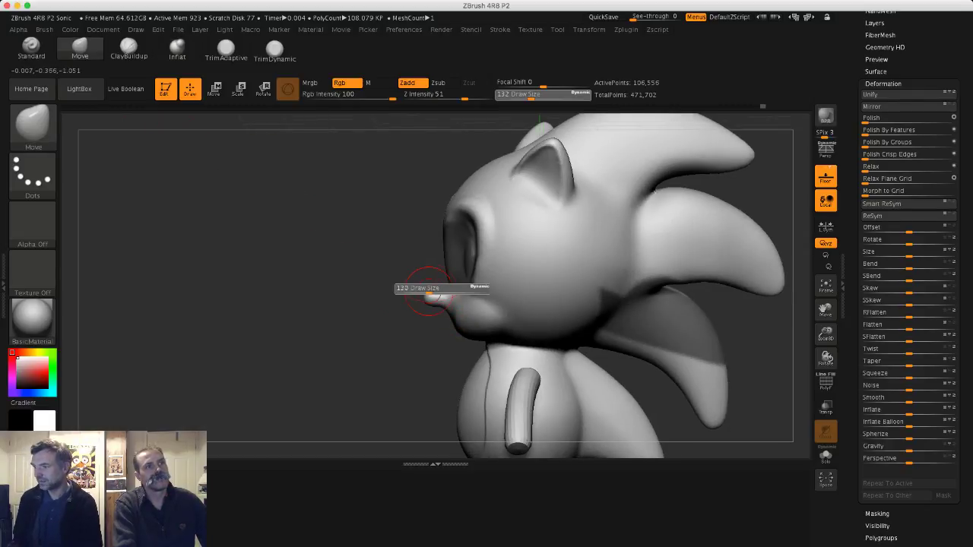
drag(437, 295, 435, 295)
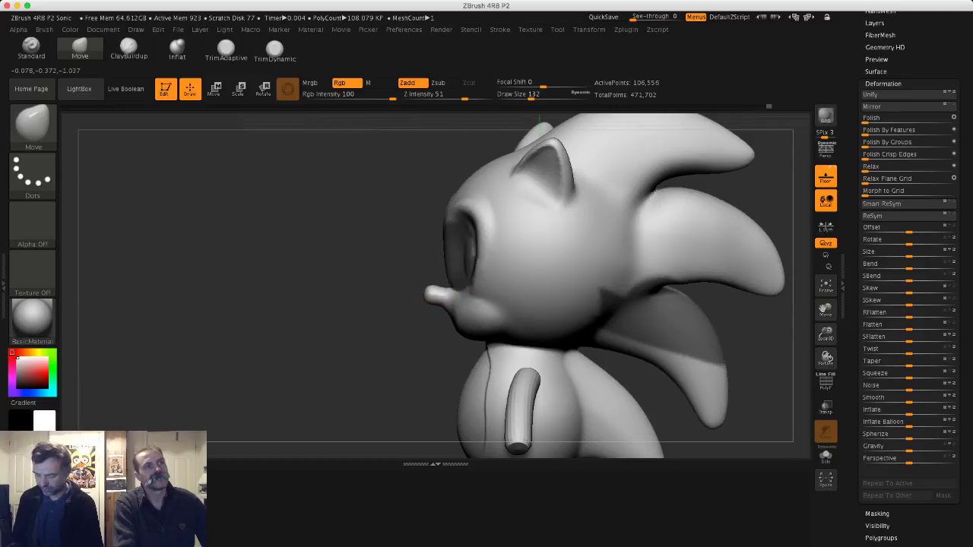
drag(304, 298, 410, 302)
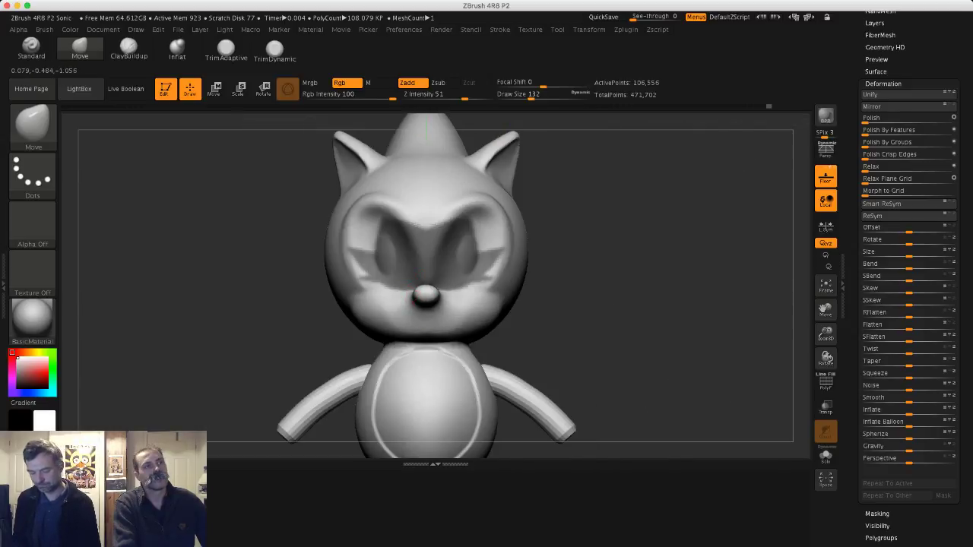
key(shift)
alt+drag(262, 327, 251, 272)
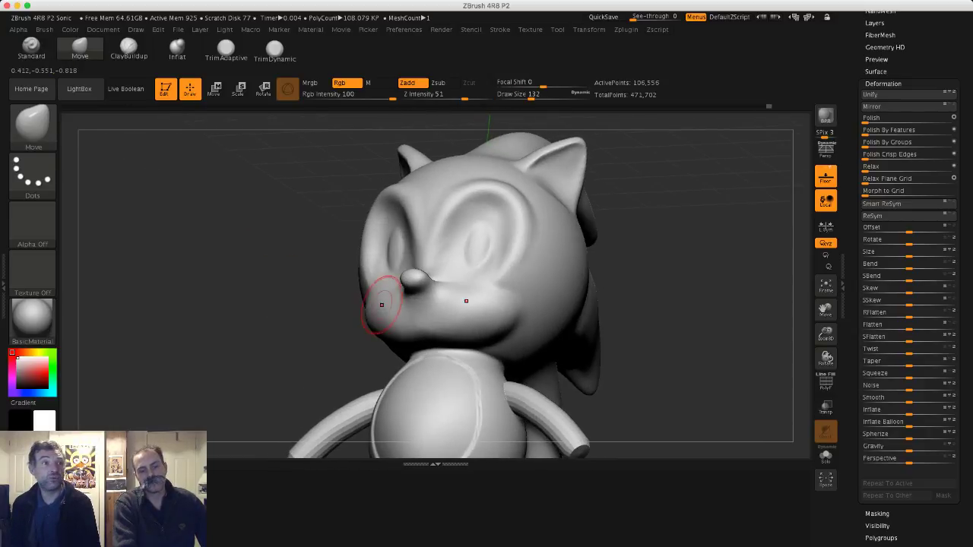
- Carve a smirk line with a cheek crease on one side of the muzzle using DamStandard at draw size 65, and smooth it
key(b)
key(d)
key(s)
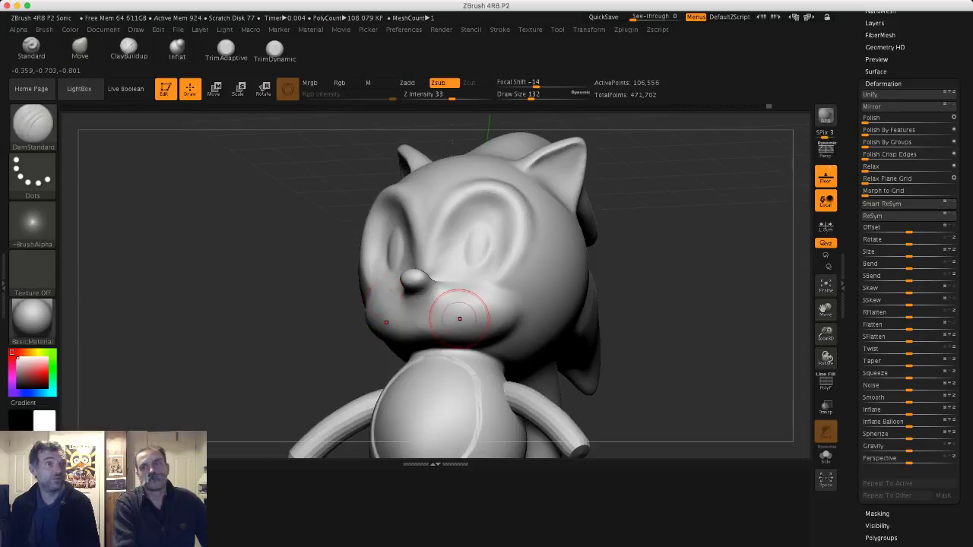
key(s)
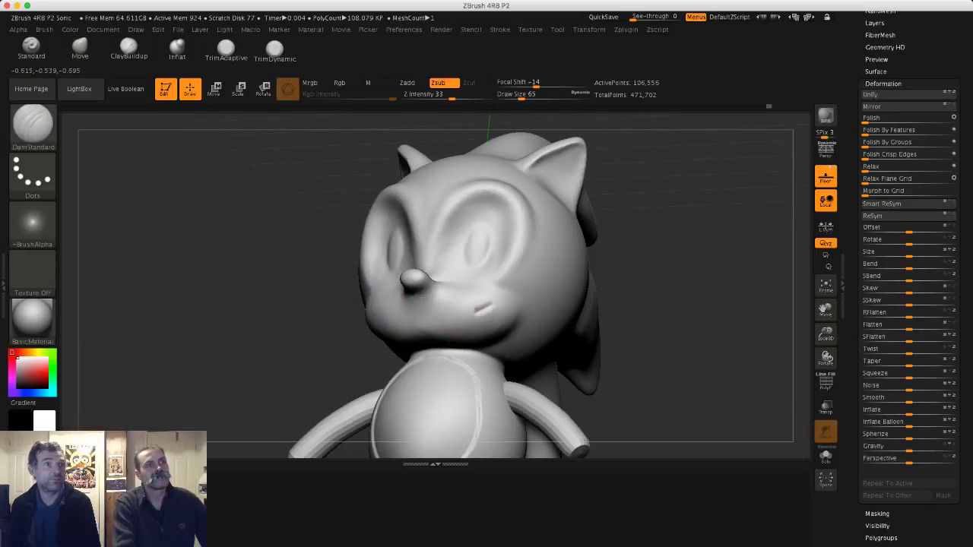
drag(262, 304, 305, 312)
key(ctrl+z)
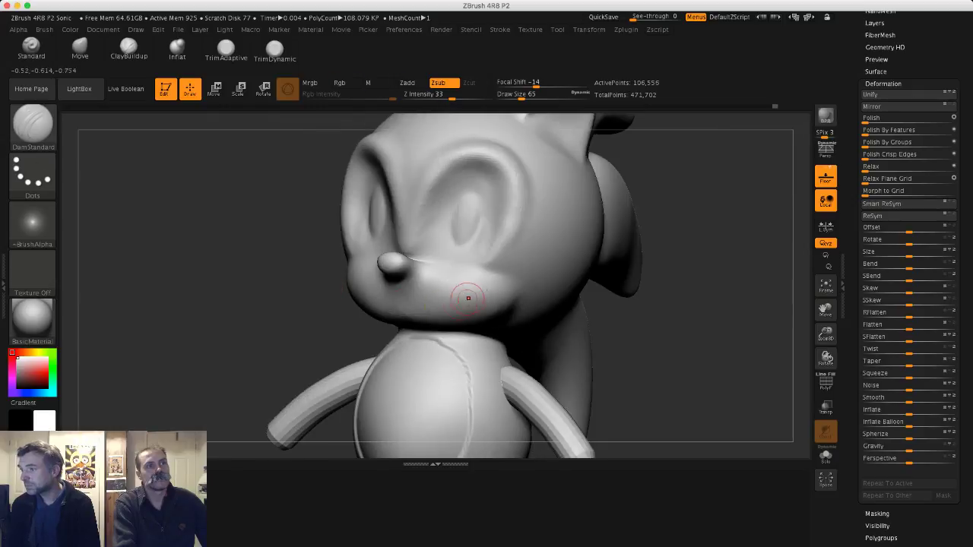
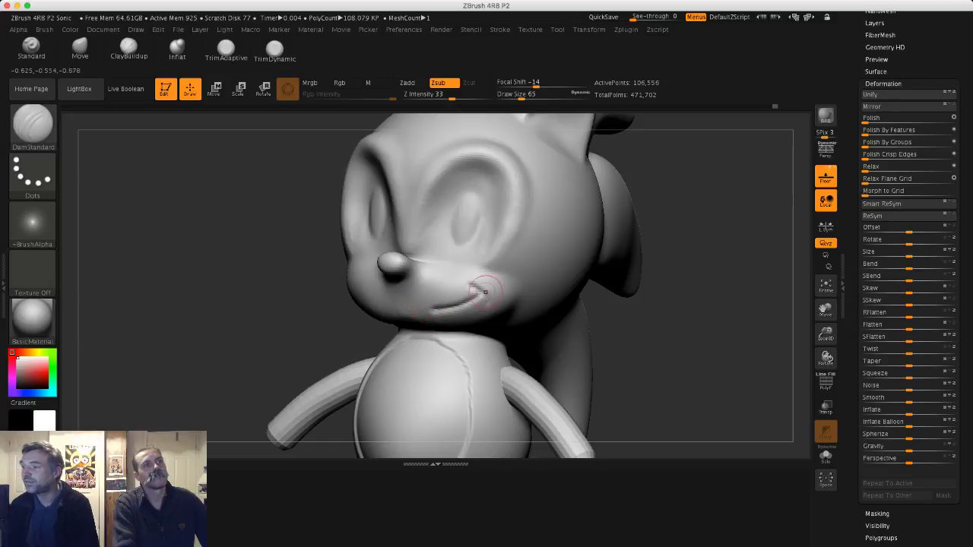
drag(479, 288, 488, 304)
mouse_move(646, 327)
mouse_down()
mouse_move(676, 281)
mouse_move(688, 285)
mouse_move(699, 369)
mouse_up()
mouse_move(447, 324)
shift+mouse_down()
mouse_move(548, 315)
mouse_move(473, 285)
shift+mouse_up()
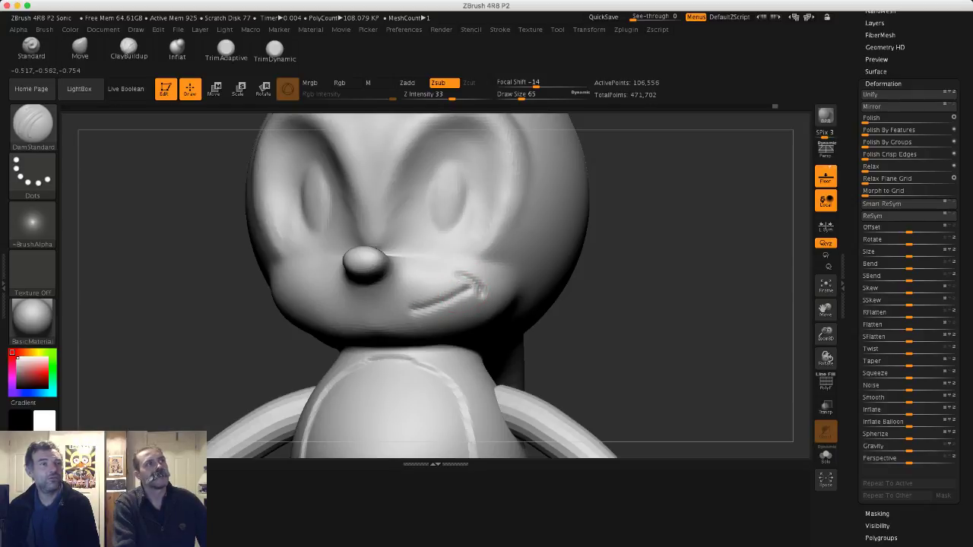
- Adjust the cheek around the smirk with the Move brush at draw size 132
click(80, 50)
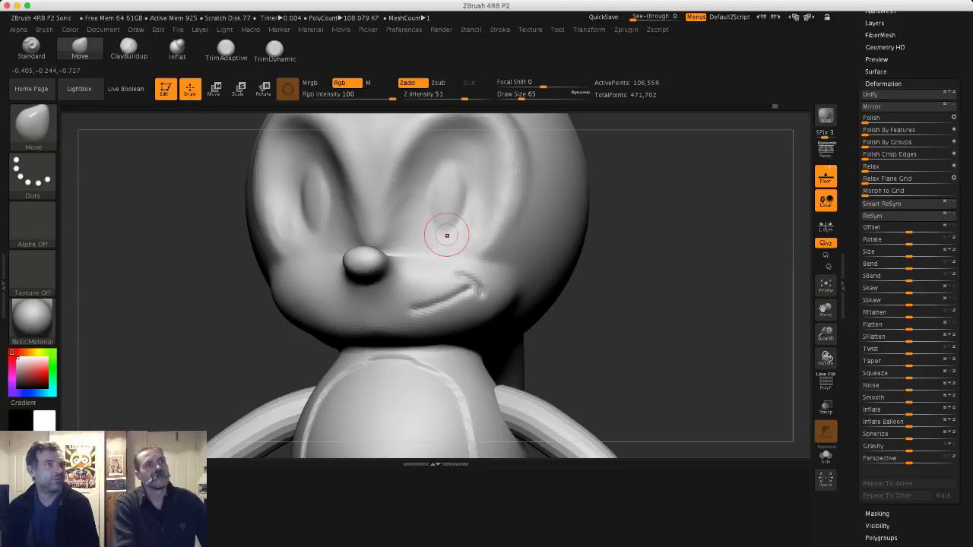
key(s)
drag(487, 263, 498, 264)
mouse_move(608, 283)
mouse_down()
mouse_move(620, 283)
mouse_move(631, 313)
mouse_move(625, 266)
mouse_move(589, 272)
mouse_move(688, 282)
mouse_move(688, 240)
mouse_up()
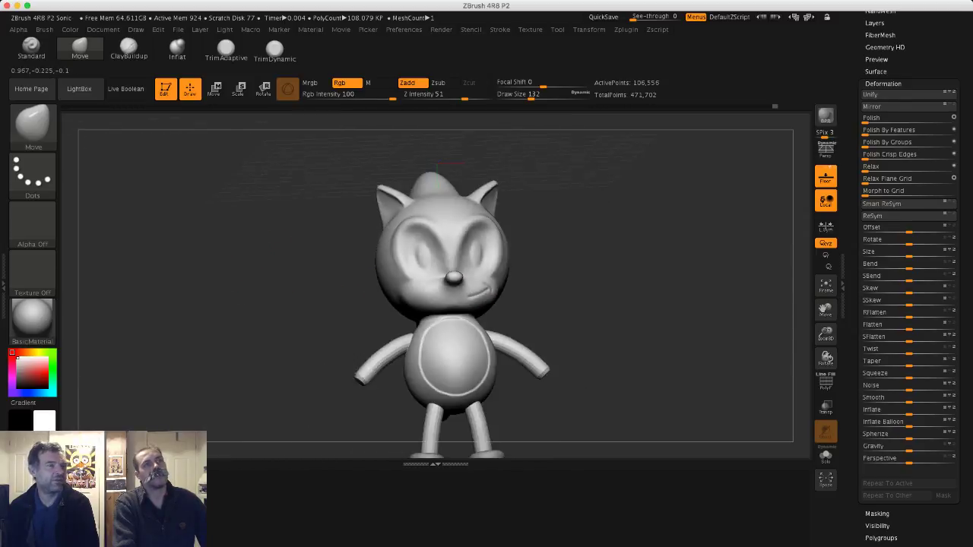
alt+drag(270, 246, 239, 260)
alt+drag(287, 304, 366, 289)
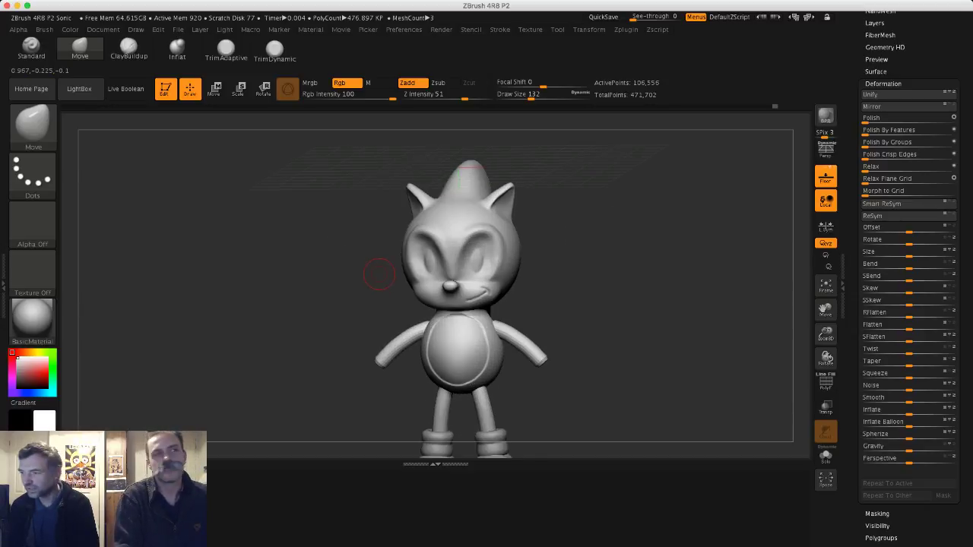
alt+drag(318, 236, 403, 309)
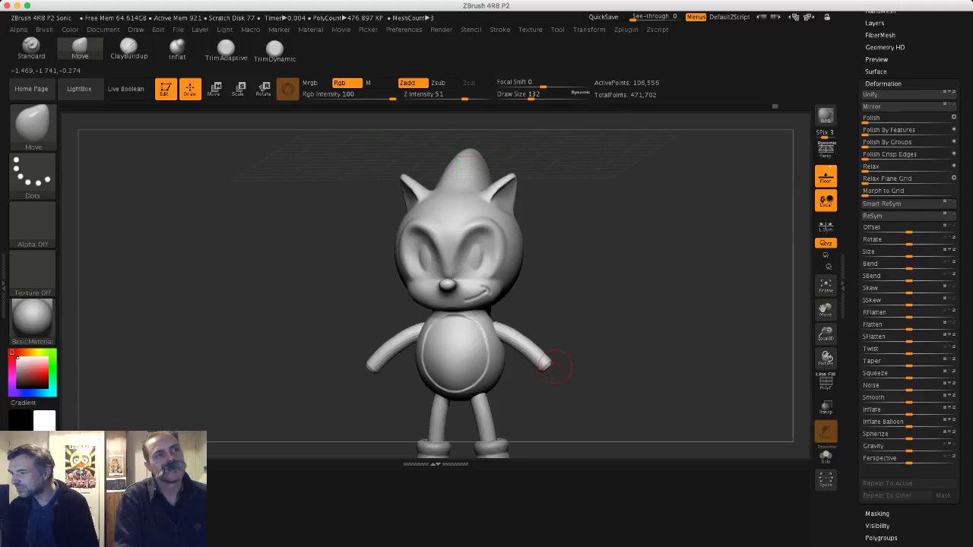
- Smooth the arms and refine their shape with the Move brush at draw size 187
alt+drag(534, 365, 523, 334)
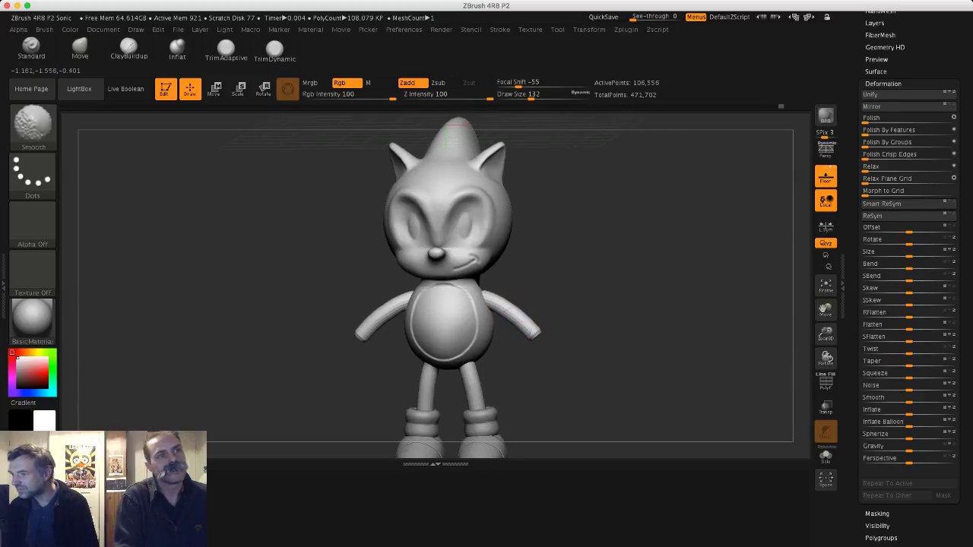
key(s)
click(519, 319)
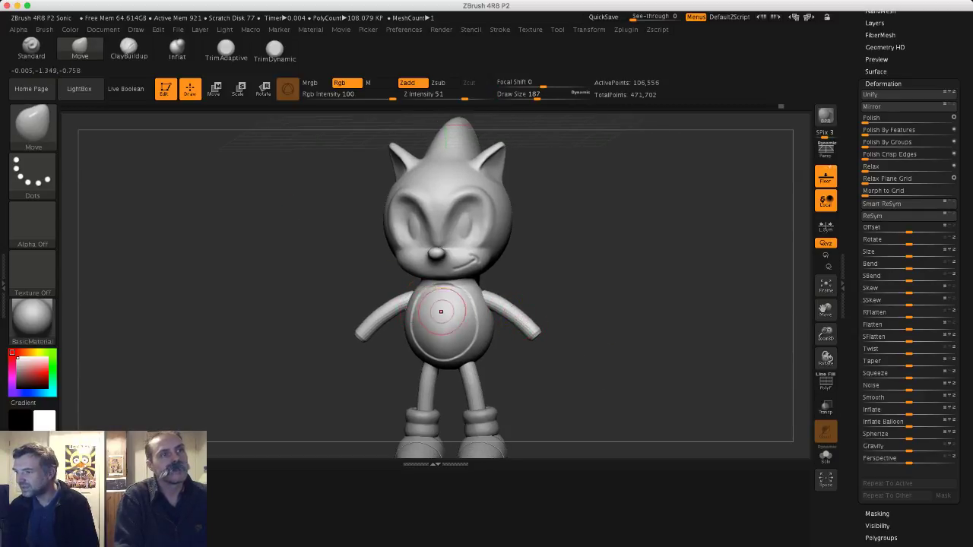
key(ctrl)
key(shift)
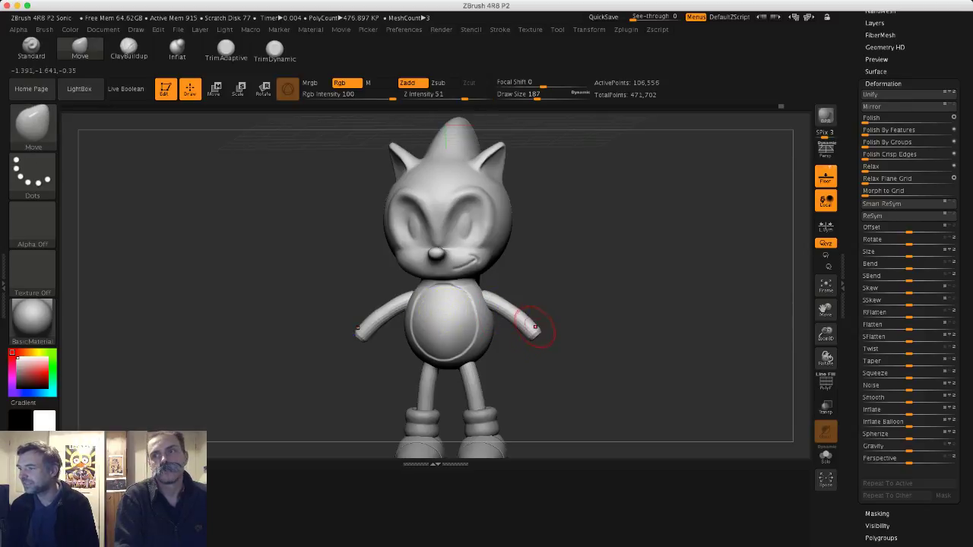
alt+drag(586, 329, 584, 297)
drag(585, 297, 529, 293)
drag(552, 361, 598, 341)
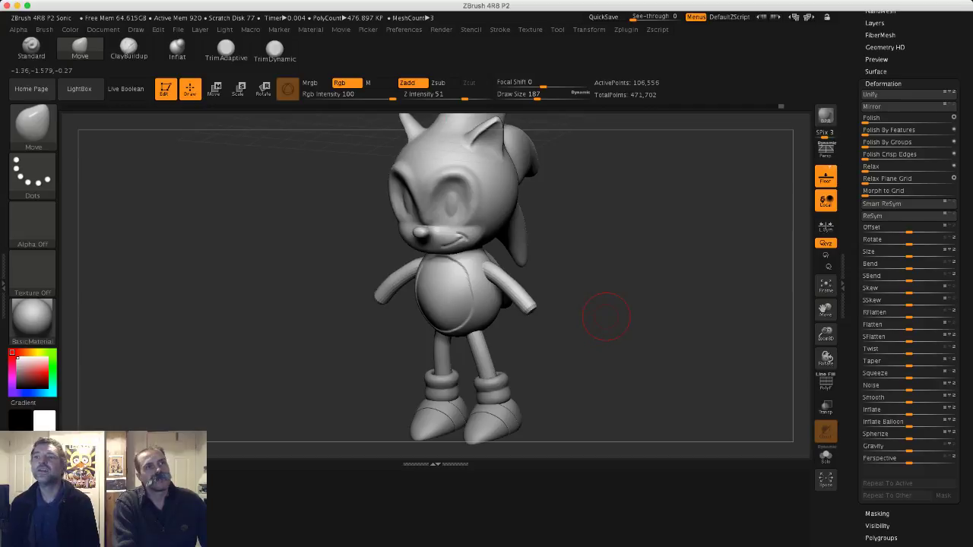
drag(583, 298, 617, 307)
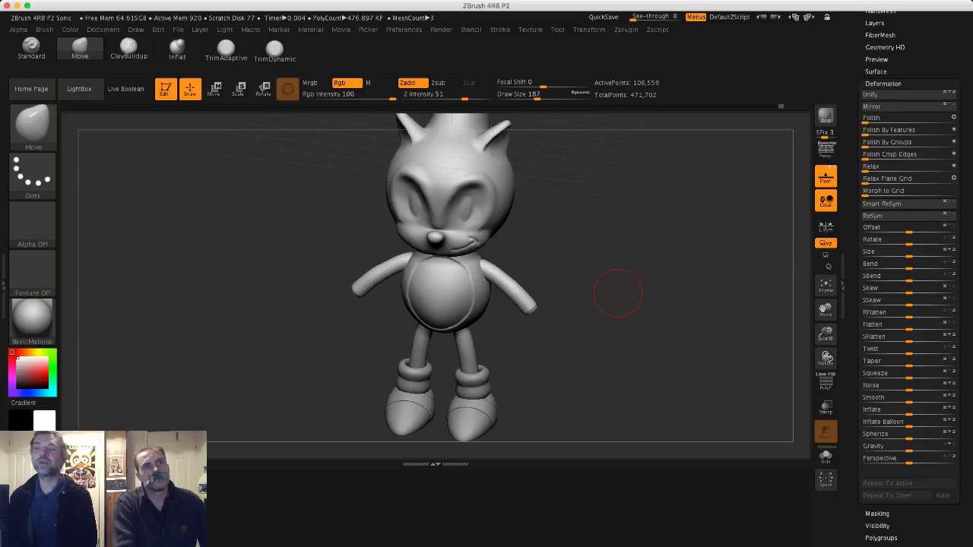
- Save the project with the finished Sonic sculpt
drag(854, 145, 854, 378)
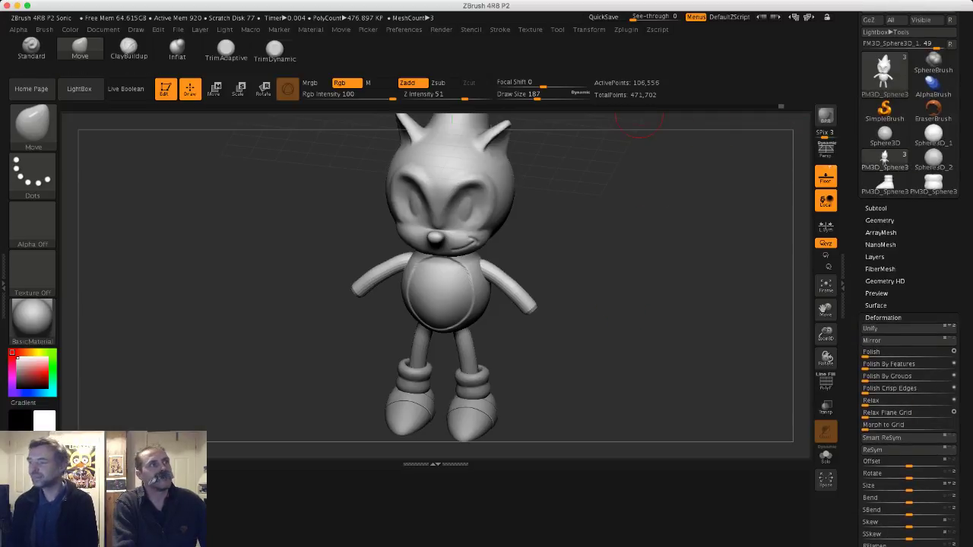
mouse_move(178, 30)
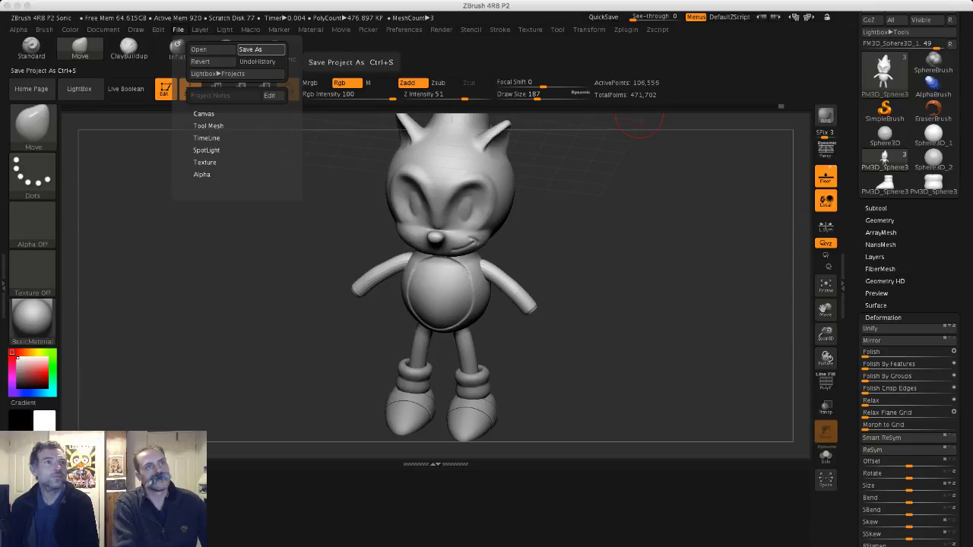
click(250, 49)
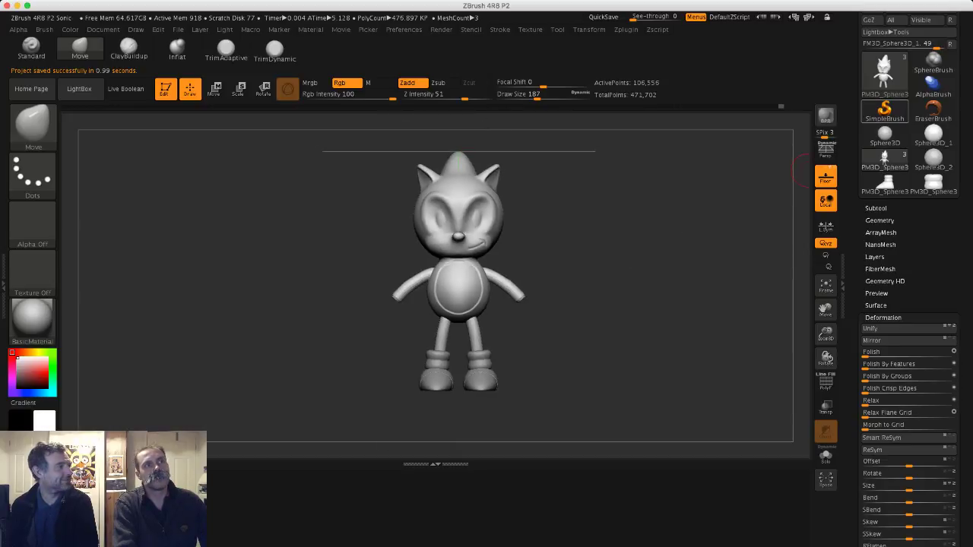
- Place a new ZSphere on the canvas, make it editable, and clear the character drawing from the canvas
click(885, 111)
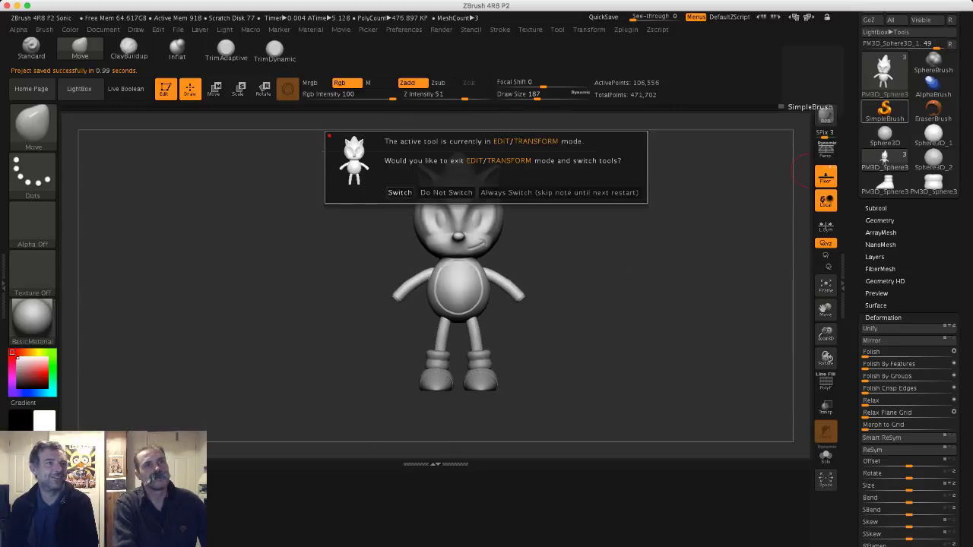
click(400, 192)
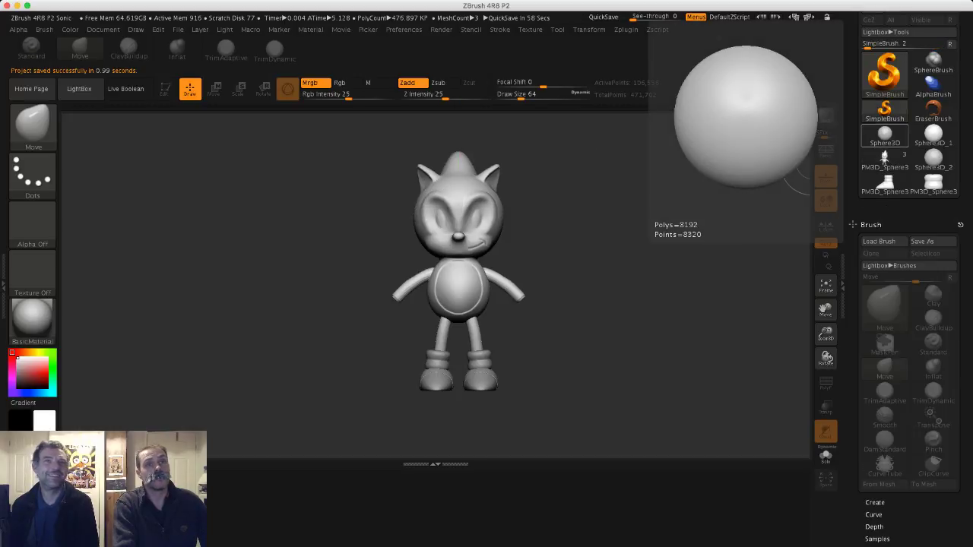
click(885, 137)
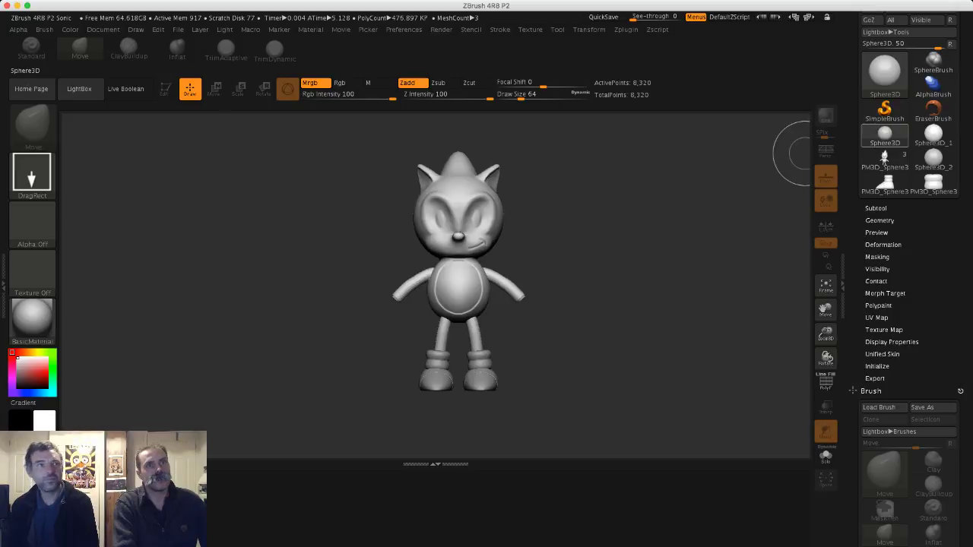
click(885, 136)
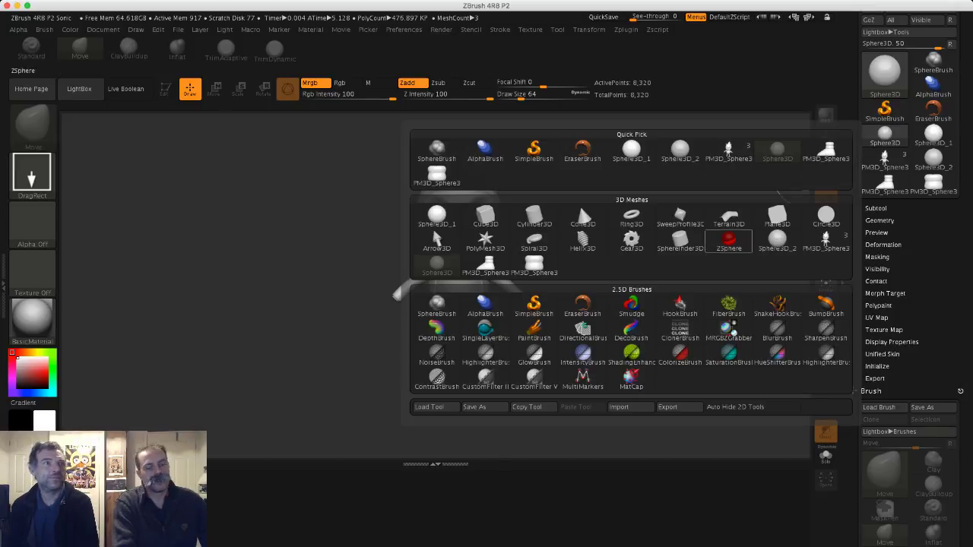
click(729, 241)
drag(353, 276, 356, 292)
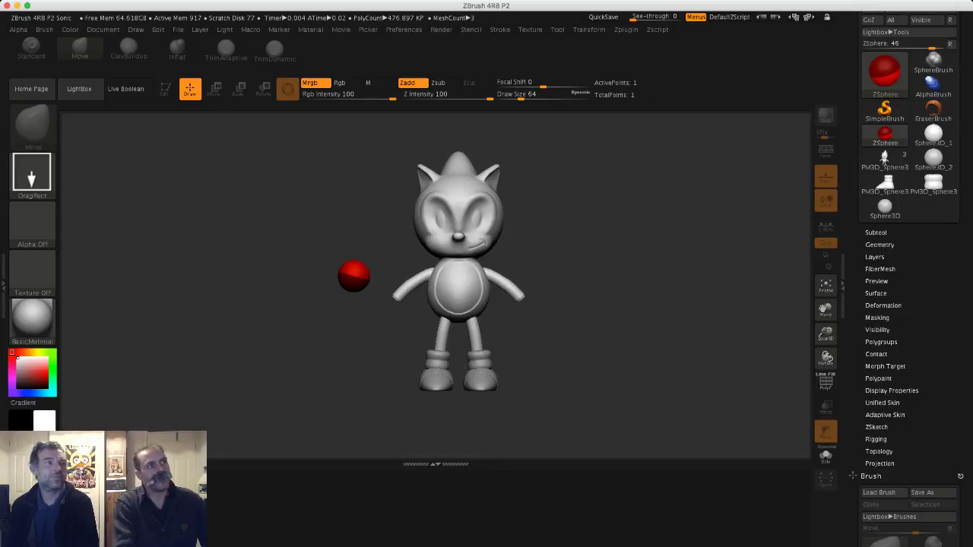
key(t)
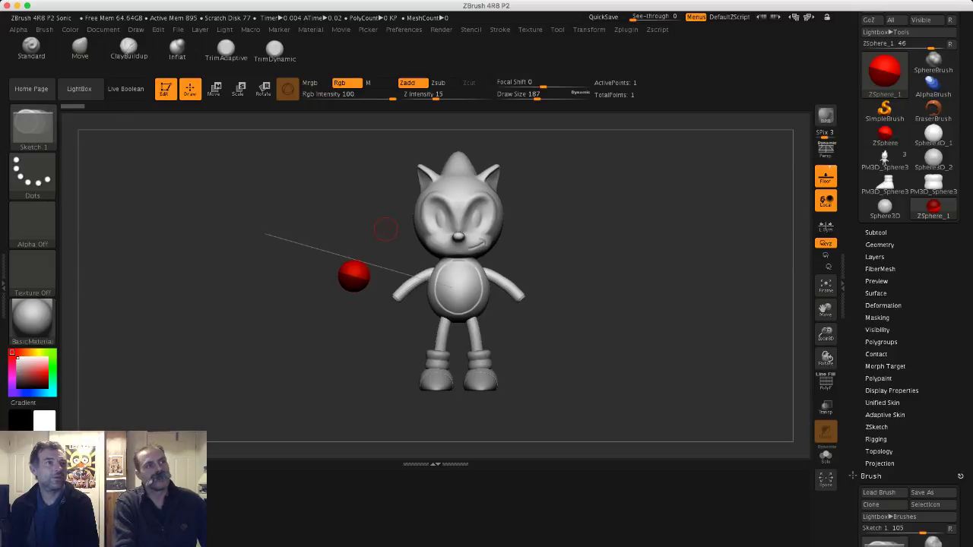
key(ctrl+n)
drag(388, 220, 391, 148)
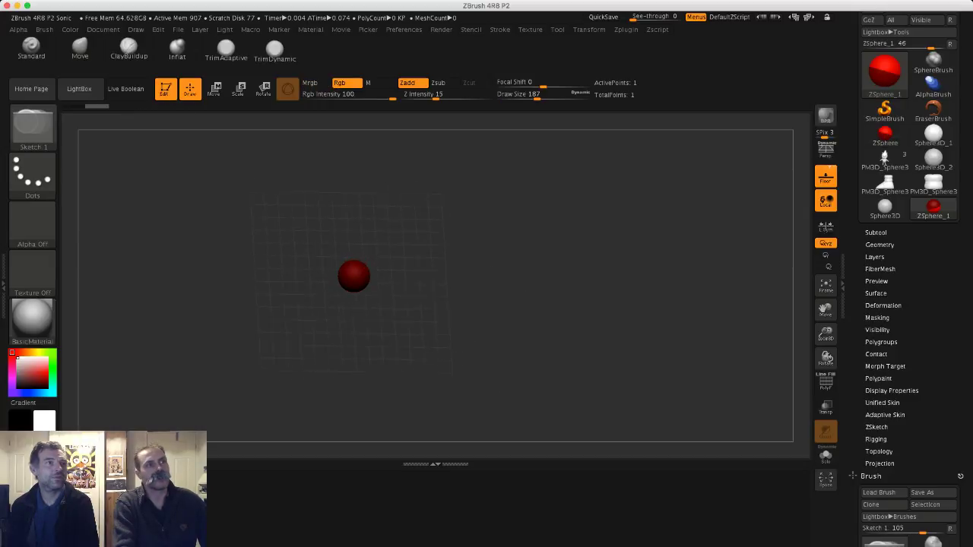
- Set the draw size to 2 and grow a chain of two child ZSpheres from the root sphere as the hand's thumb
shift+drag(500, 246, 393, 249)
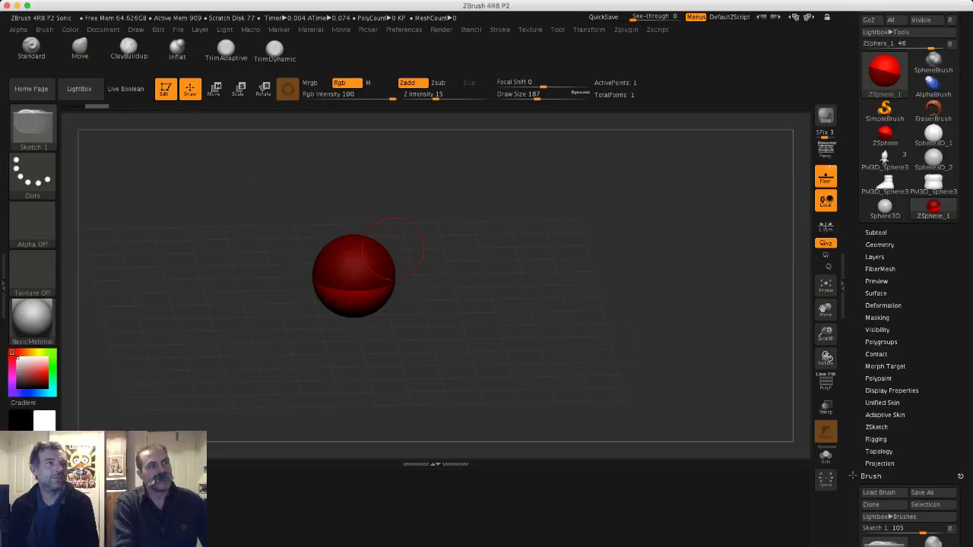
text(s2)
key(Return)
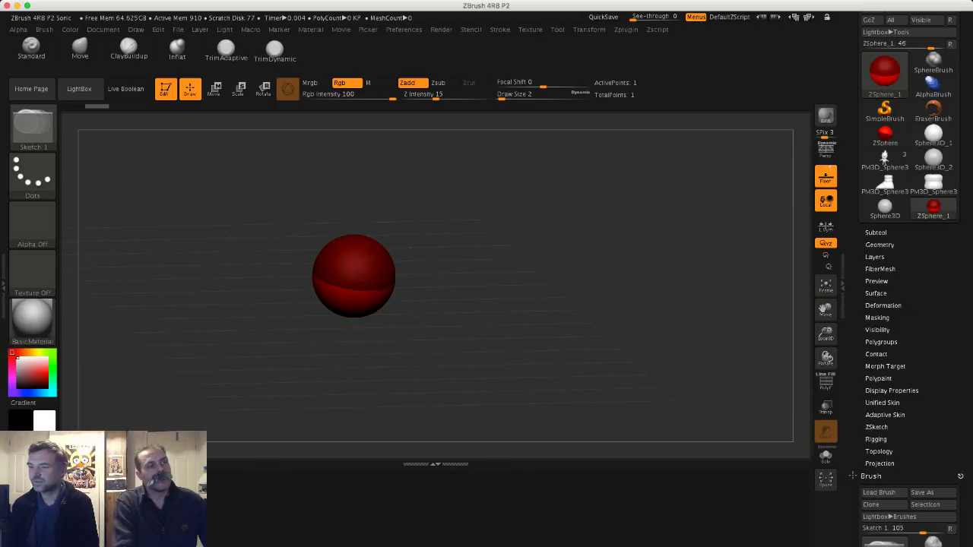
drag(409, 247, 375, 291)
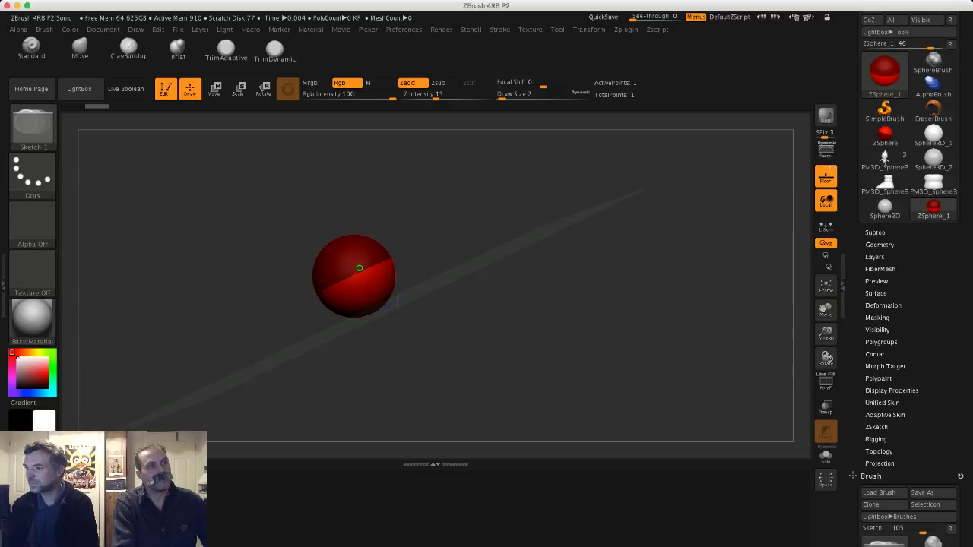
drag(340, 263, 355, 273)
right_drag(356, 272, 388, 261)
mouse_move(394, 244)
mouse_down()
mouse_move(406, 252)
mouse_move(418, 216)
mouse_up()
key(q)
key(w)
right_drag(418, 216, 407, 259)
key(q)
click(189, 89)
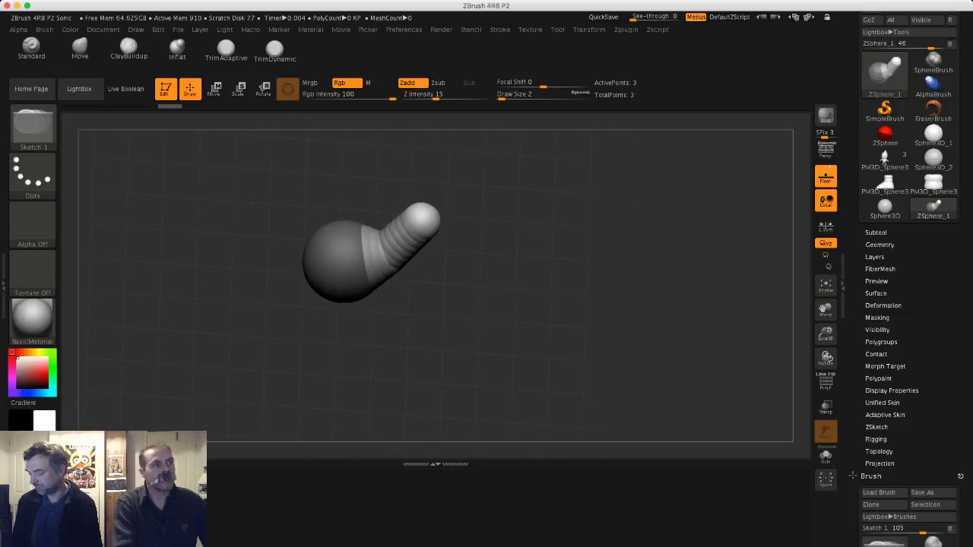
- Add two small ZSpheres on the palm sphere opposite the thumb as finger bases and adjust their positions
mouse_move(308, 259)
mouse_down()
mouse_move(302, 252)
mouse_move(342, 249)
mouse_up()
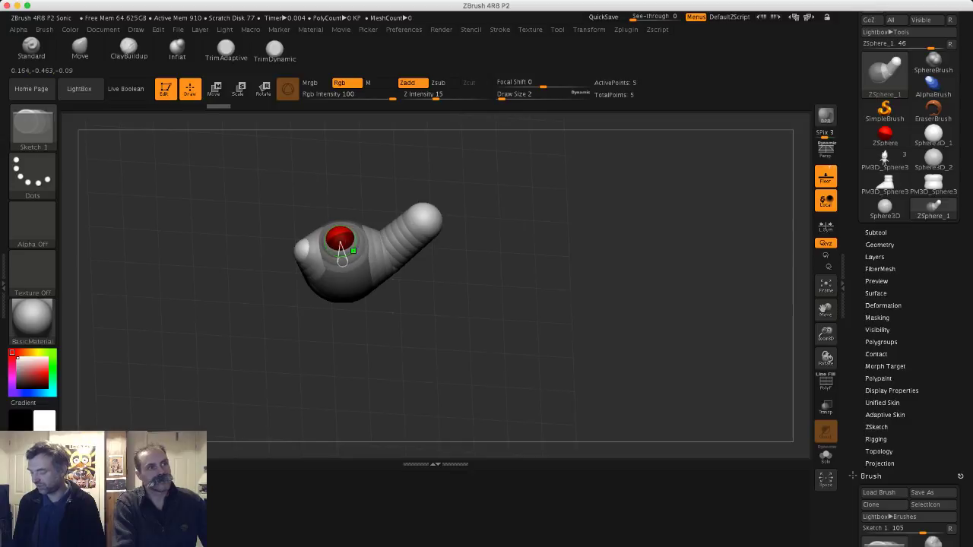
drag(471, 334, 491, 342)
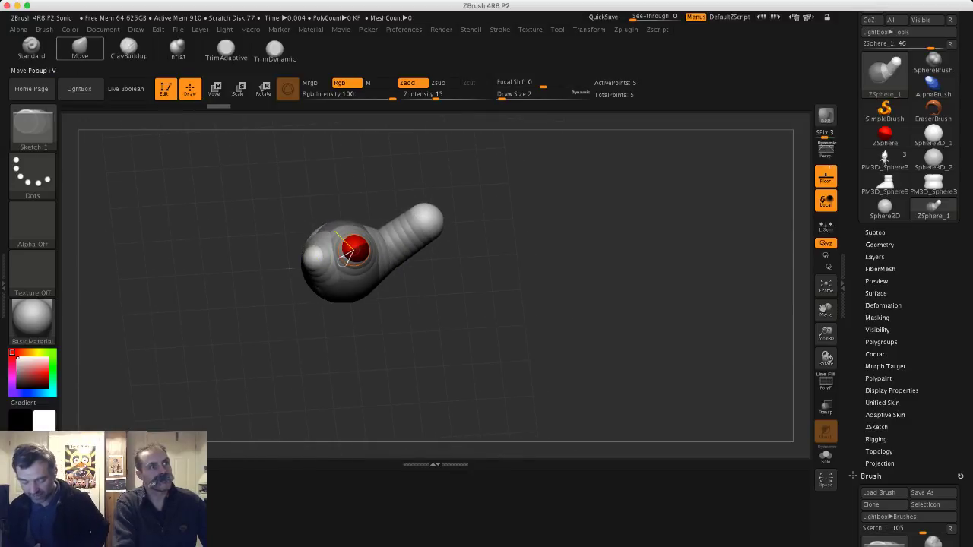
drag(343, 257, 335, 253)
key(w)
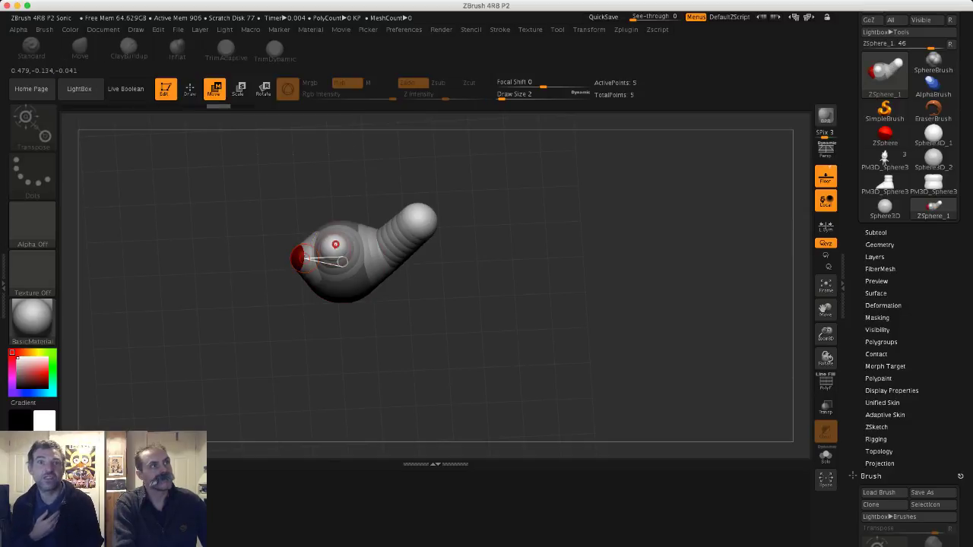
drag(300, 259, 316, 249)
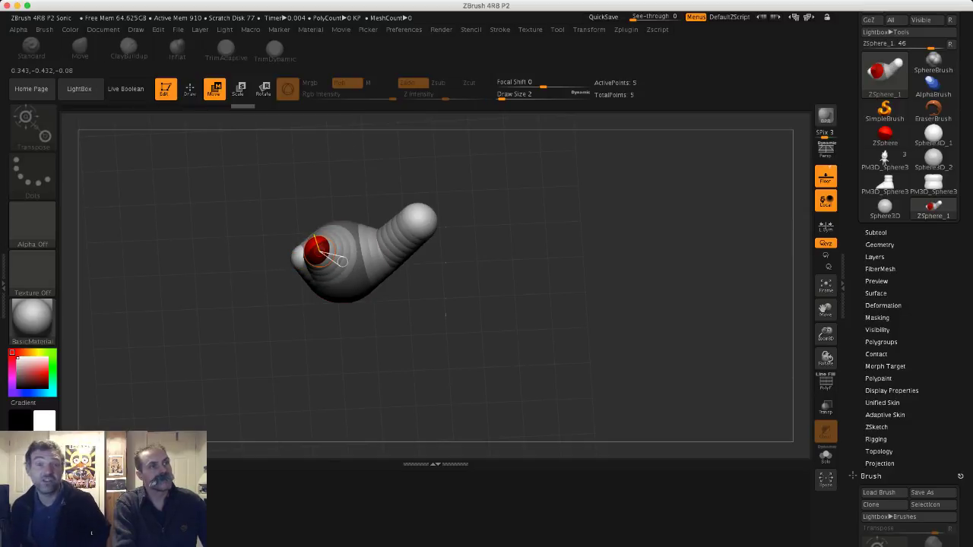
- Add another finger-base ZSphere on the palm between the existing finger bases and the thumb
key(q)
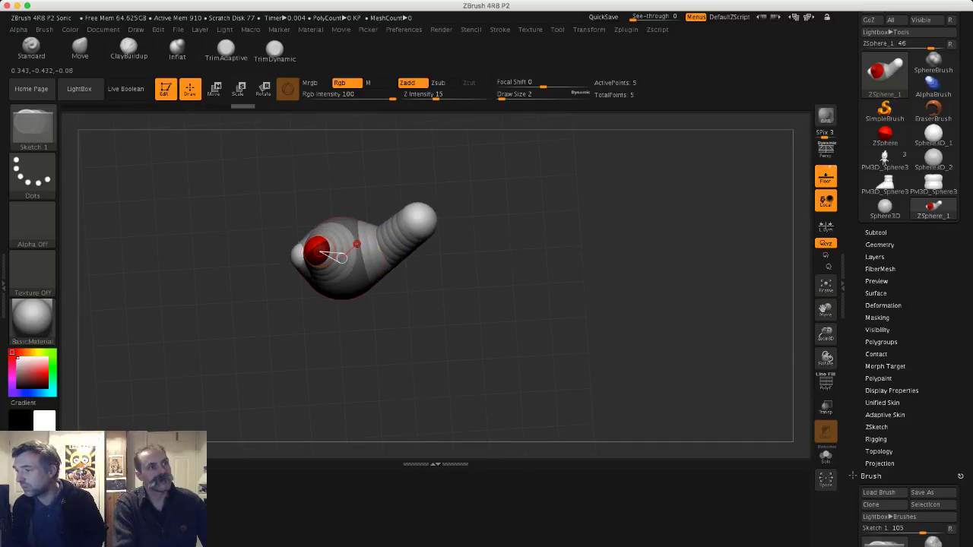
drag(357, 244, 340, 243)
mouse_move(266, 243)
mouse_down()
mouse_move(315, 249)
mouse_move(281, 228)
mouse_up()
drag(360, 208, 360, 219)
alt+drag(281, 229, 297, 289)
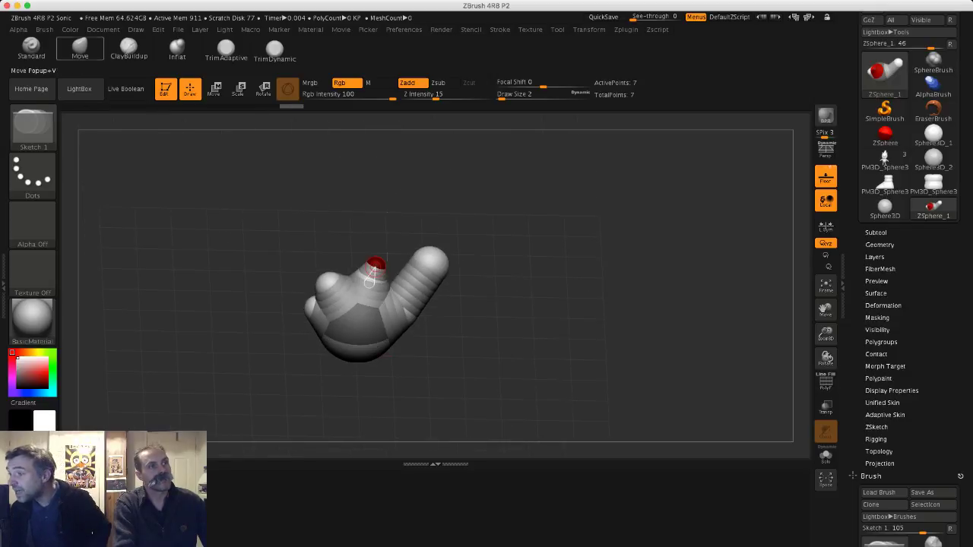
- Pull the ZSphere beside the thumb outward into a long index finger and scale up its tip
drag(372, 274, 391, 203)
key(ctrl+z)
key(w)
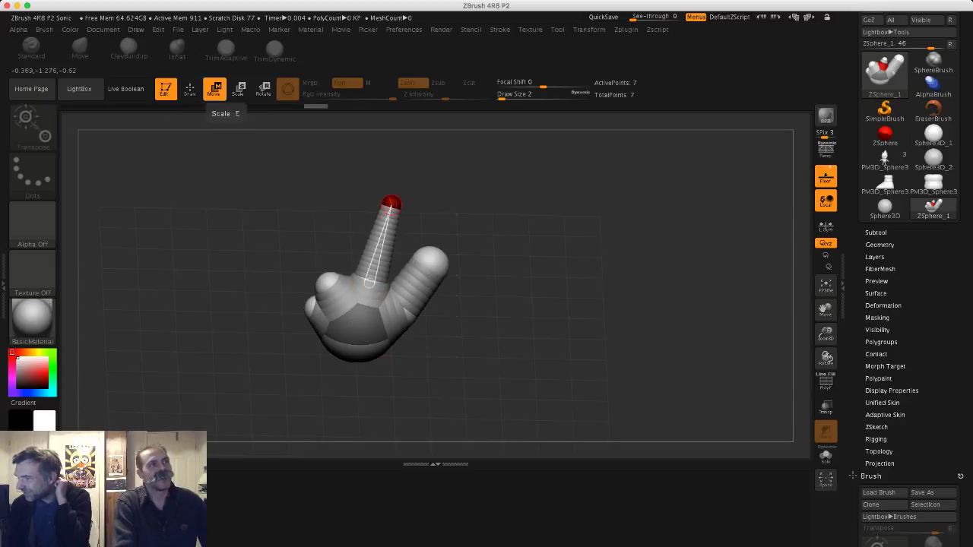
click(189, 89)
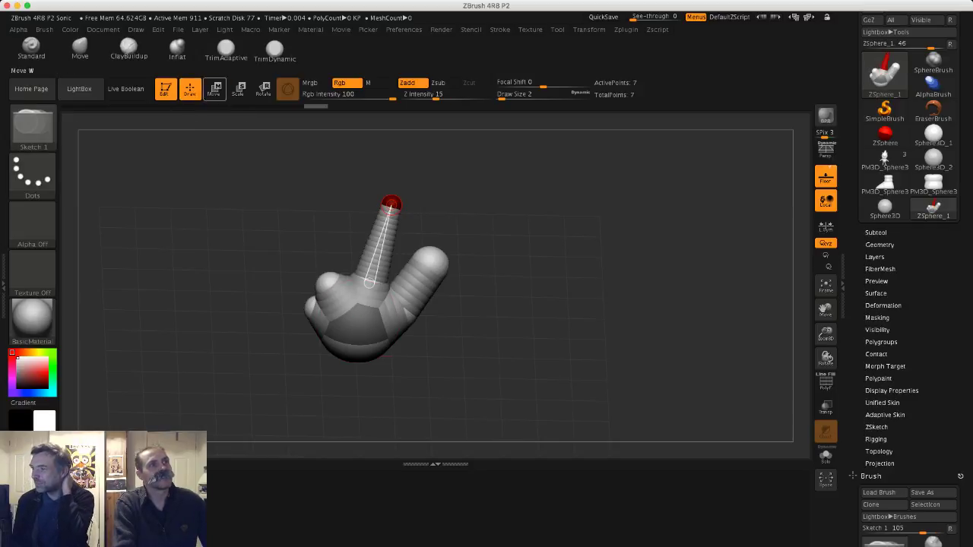
click(239, 89)
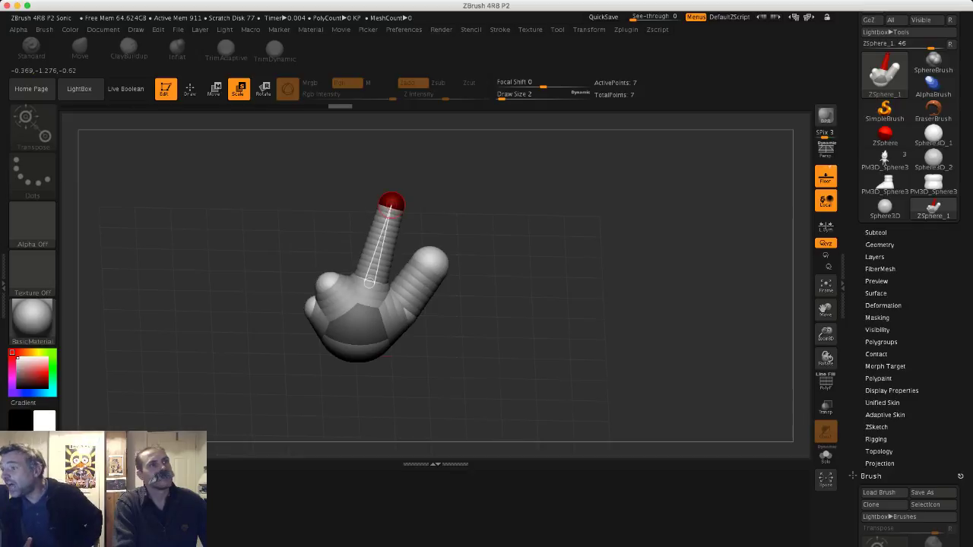
drag(397, 207, 397, 240)
- Insert a ZSphere joint halfway along the index finger and move the fingertip to bend it forward
drag(475, 247, 549, 257)
click(189, 89)
click(378, 247)
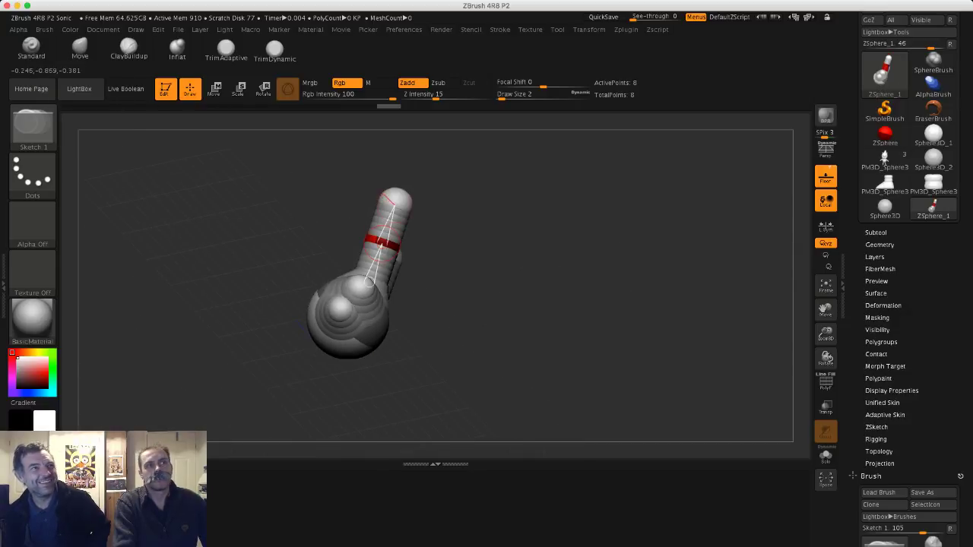
mouse_move(570, 304)
mouse_down()
mouse_move(484, 300)
mouse_move(529, 304)
mouse_up()
click(214, 89)
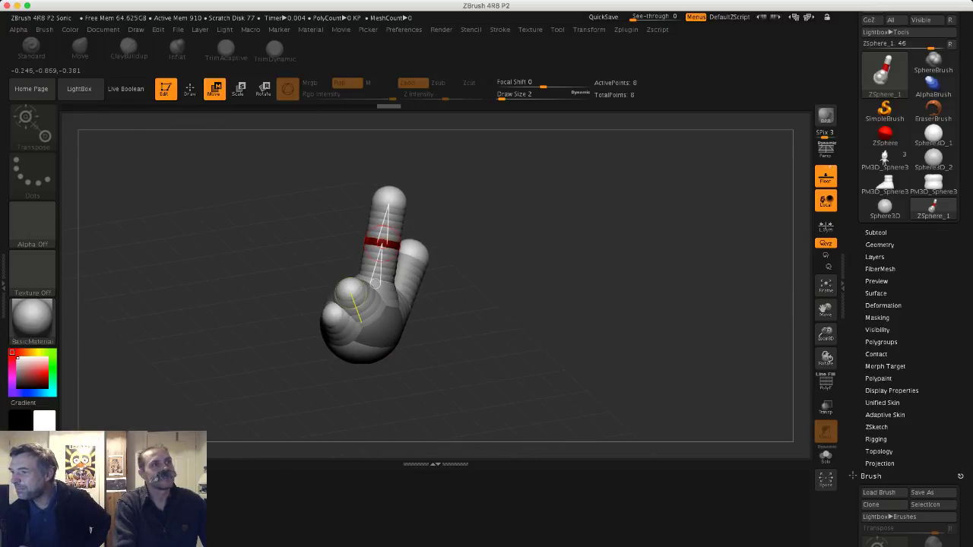
drag(293, 291, 321, 290)
drag(378, 200, 357, 195)
click(387, 241)
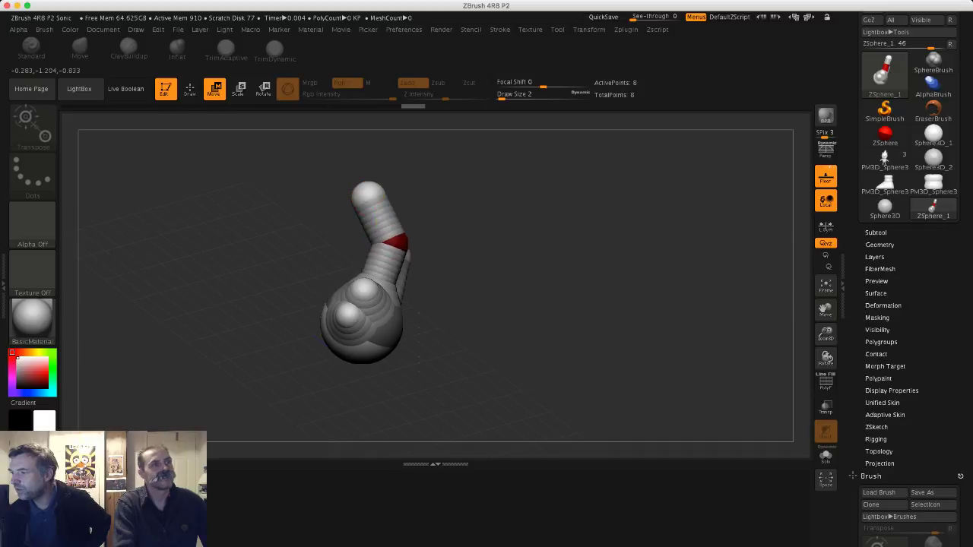
- Refine the index finger's bend by repositioning its middle joint and fingertip
drag(471, 335, 541, 293)
click(366, 238)
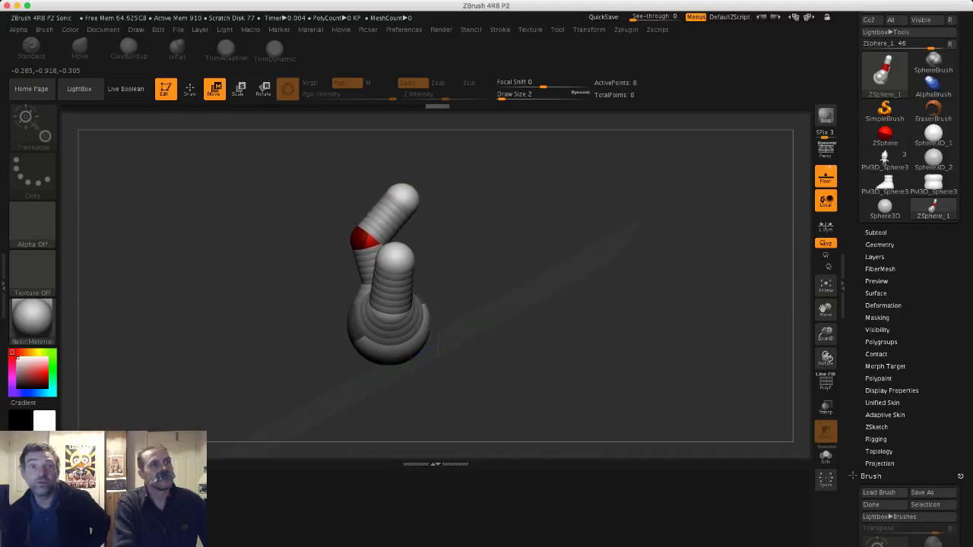
drag(366, 238, 362, 232)
drag(405, 199, 407, 201)
drag(471, 304, 543, 327)
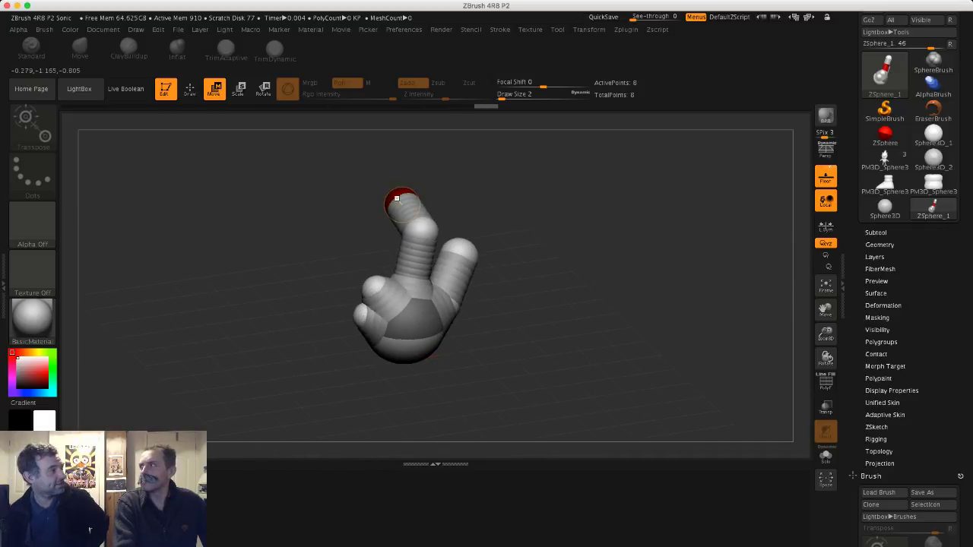
drag(396, 197, 420, 232)
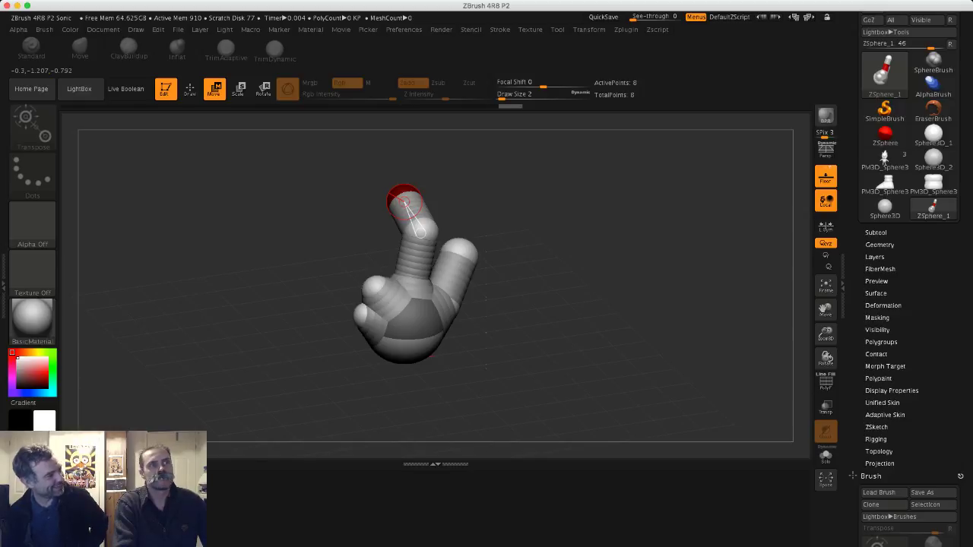
drag(487, 304, 555, 307)
drag(433, 232, 442, 234)
drag(398, 203, 410, 199)
drag(449, 232, 440, 233)
- Add a ZSphere on the middle finger's base and pull it outward to form a long finger beside the index finger
drag(477, 340, 414, 338)
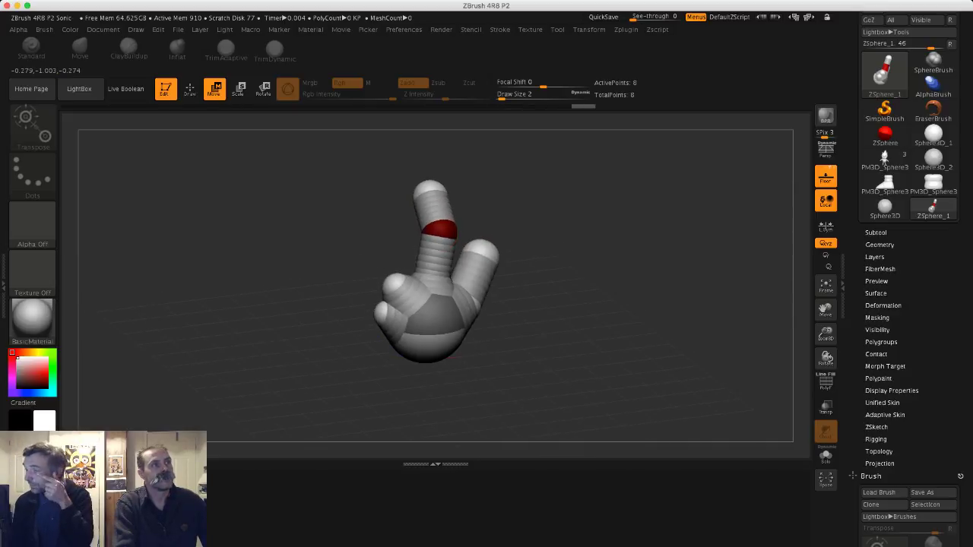
key(q)
drag(319, 302, 411, 293)
key(w)
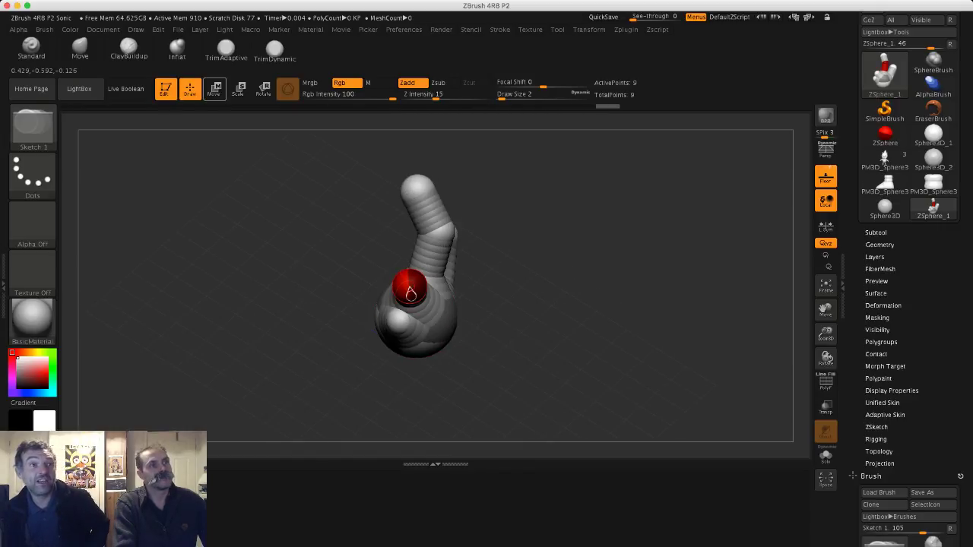
drag(391, 276, 380, 209)
drag(319, 251, 460, 251)
drag(376, 211, 362, 210)
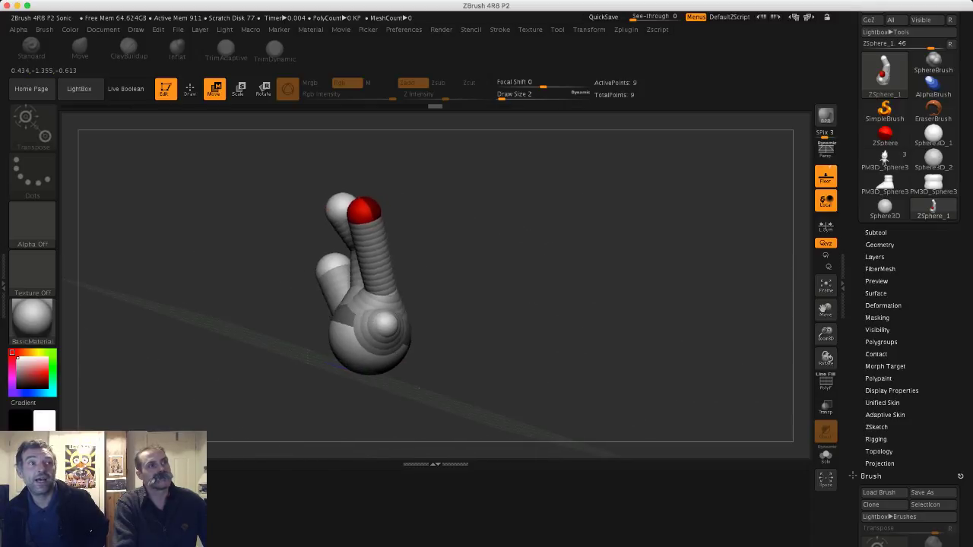
- Insert a ZSphere joint halfway along the middle finger and bend the finger by moving the joint and tip
key(q)
click(376, 260)
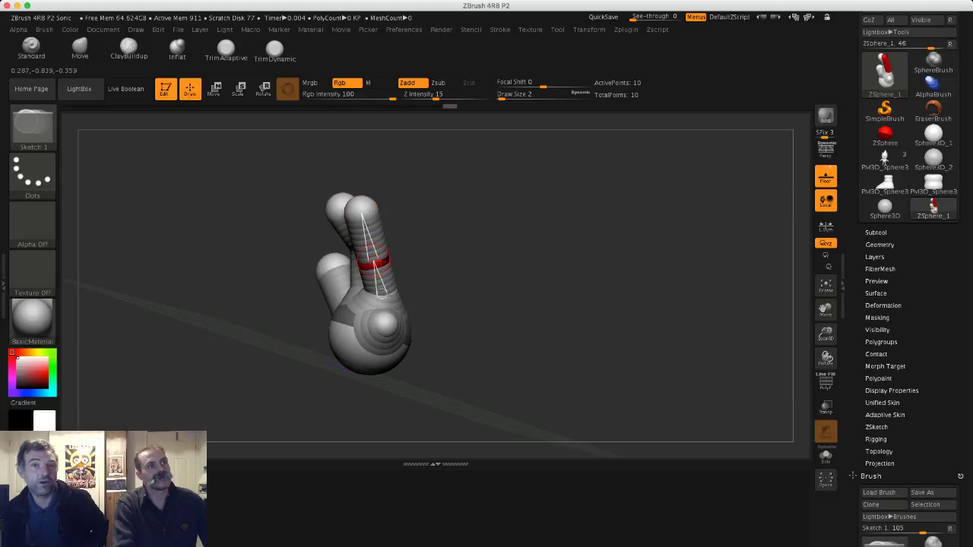
key(w)
drag(377, 260, 390, 248)
drag(464, 254, 335, 253)
drag(354, 208, 362, 206)
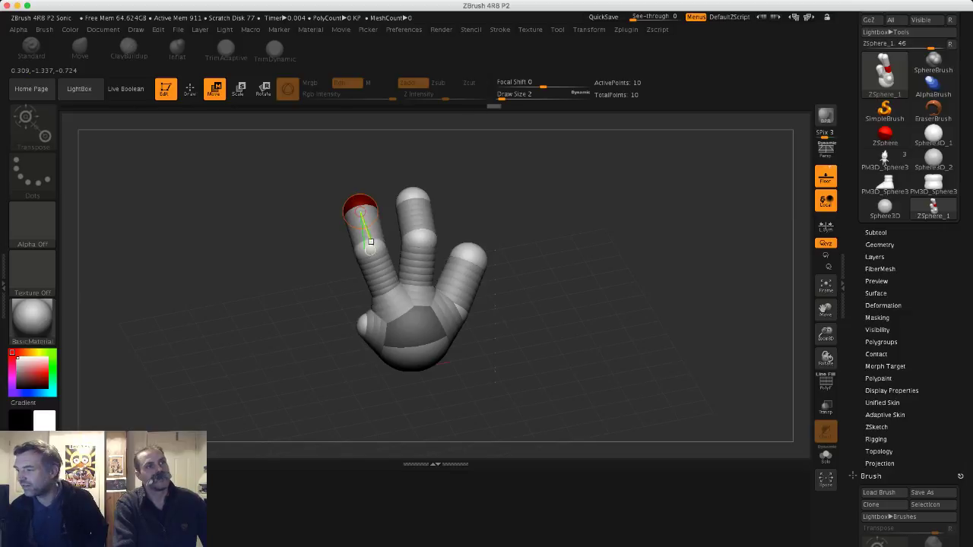
- Enlarge the little finger's base ZSphere on the side of the palm and add a new ZSphere on it
alt+drag(495, 308, 509, 254)
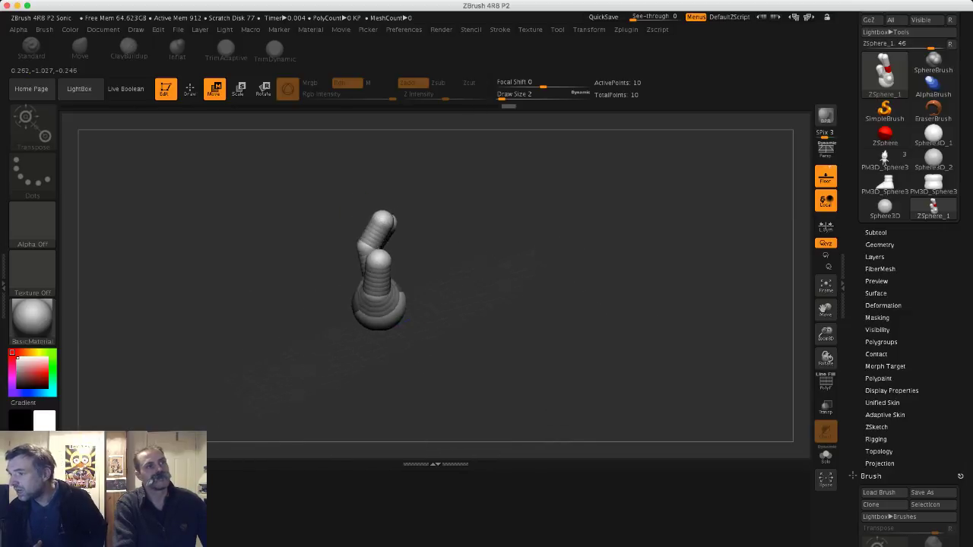
drag(502, 304, 505, 346)
alt+drag(465, 398, 458, 348)
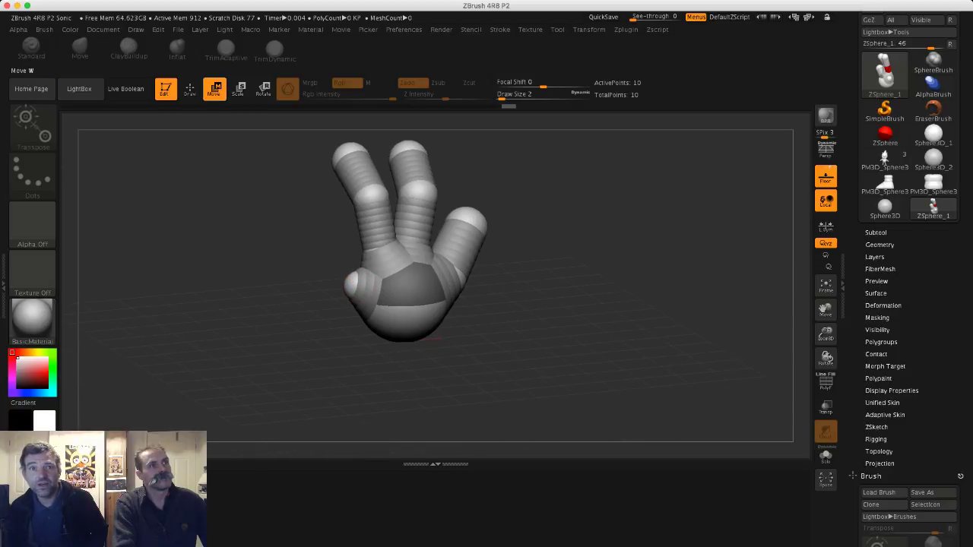
click(238, 89)
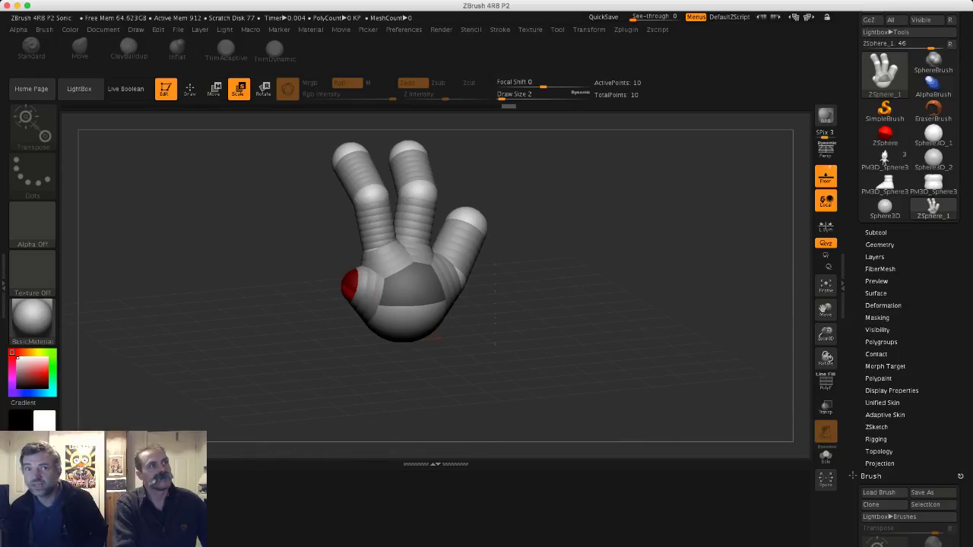
key(q)
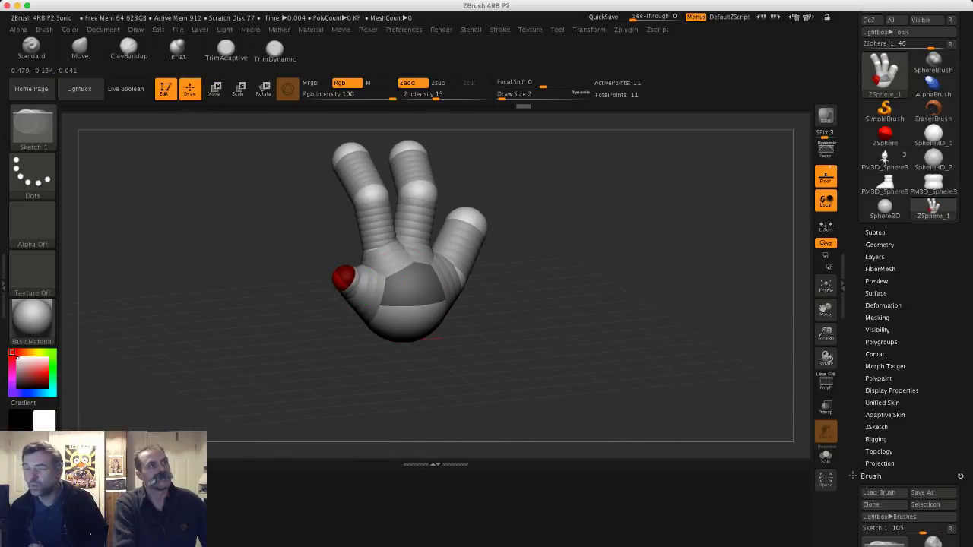
key(w)
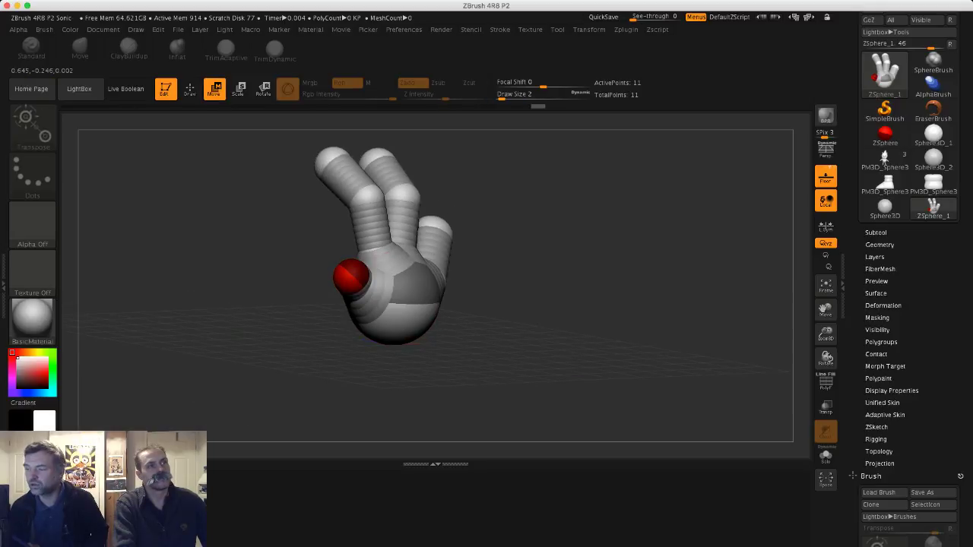
- Pull the new ZSphere outward into a long little finger and reposition its base and tip beside the middle finger
drag(310, 211, 301, 214)
drag(259, 258, 386, 315)
drag(344, 290, 348, 287)
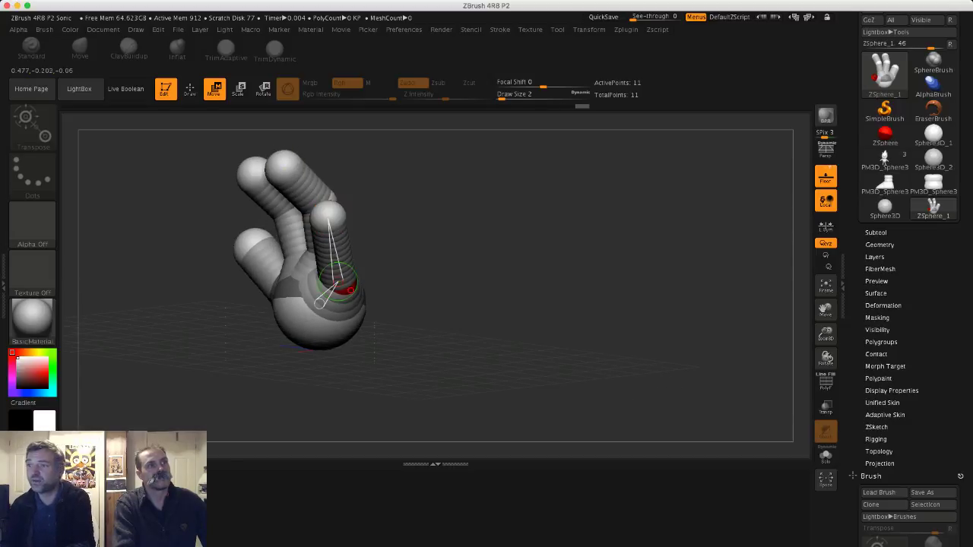
drag(456, 304, 365, 300)
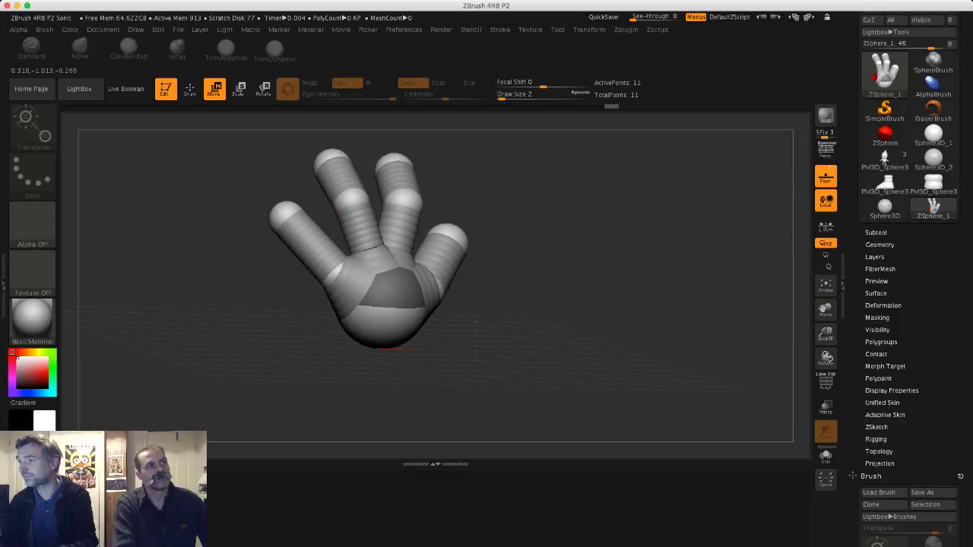
drag(365, 260, 368, 254)
mouse_move(285, 228)
mouse_down()
mouse_move(376, 185)
mouse_move(325, 225)
mouse_move(315, 220)
mouse_up()
- Insert a ZSphere joint halfway along the little finger and bend the finger forward by moving the joint and tip
click(190, 89)
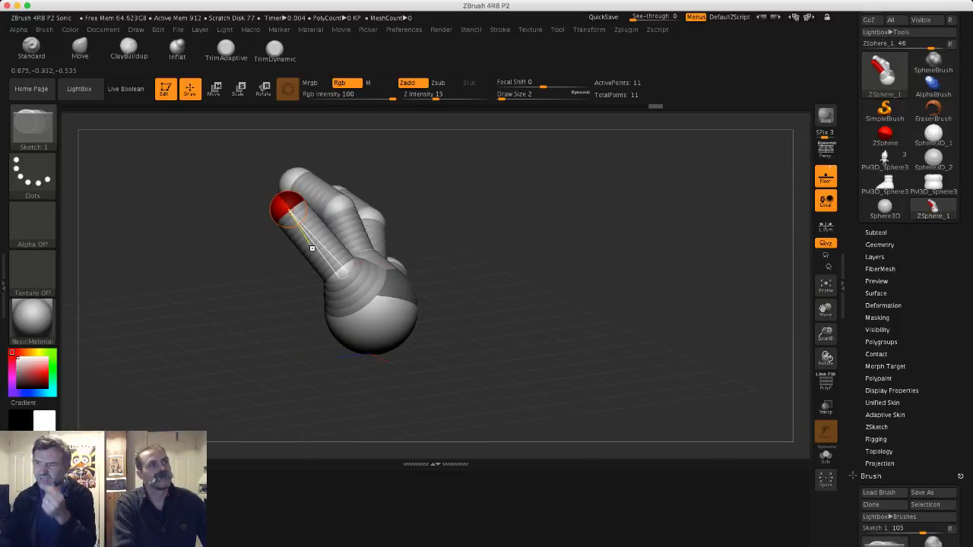
drag(235, 248, 266, 249)
click(214, 88)
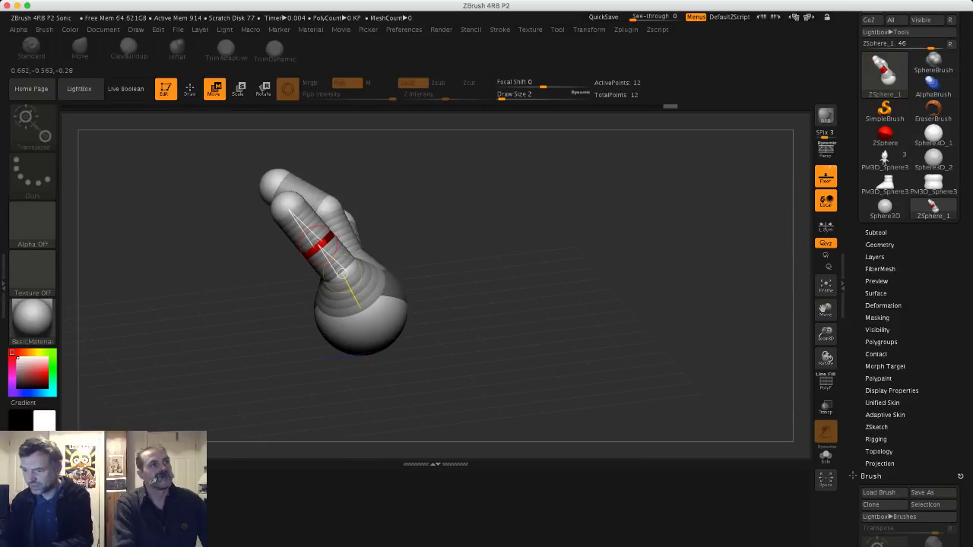
drag(221, 251, 182, 232)
alt+drag(254, 228, 236, 167)
drag(236, 167, 236, 228)
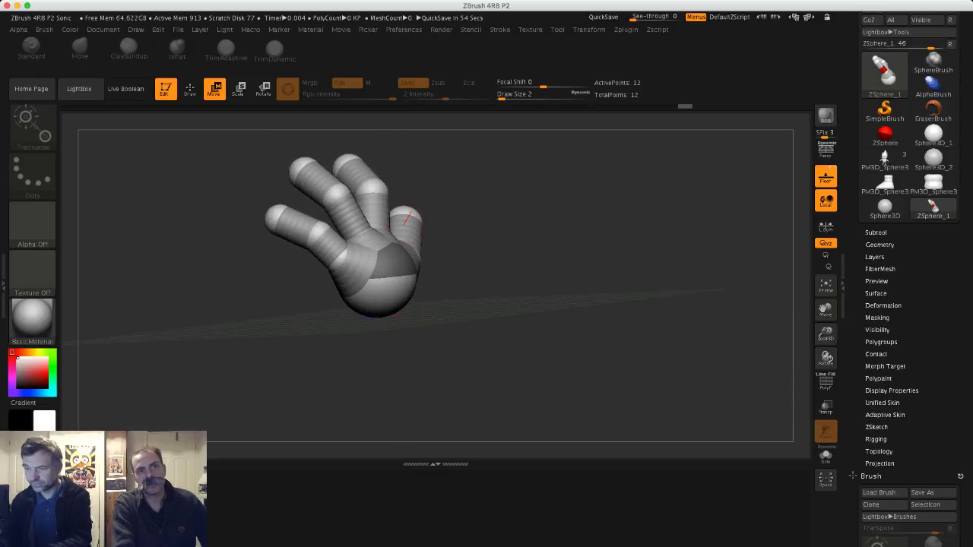
- Preview the hand's adaptive skin at density 2, make the adaptive skin mesh and switch to that new mesh
drag(962, 403, 963, 224)
click(885, 236)
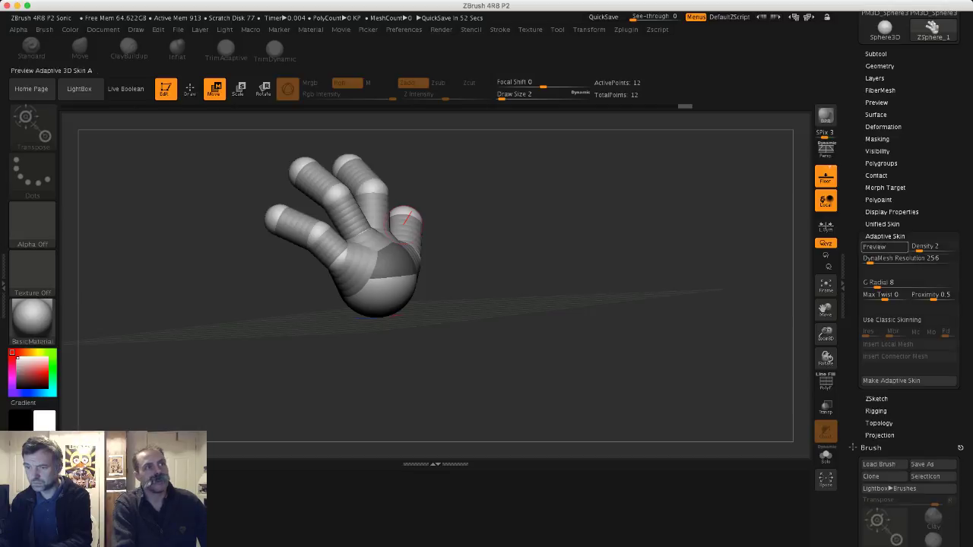
key(a)
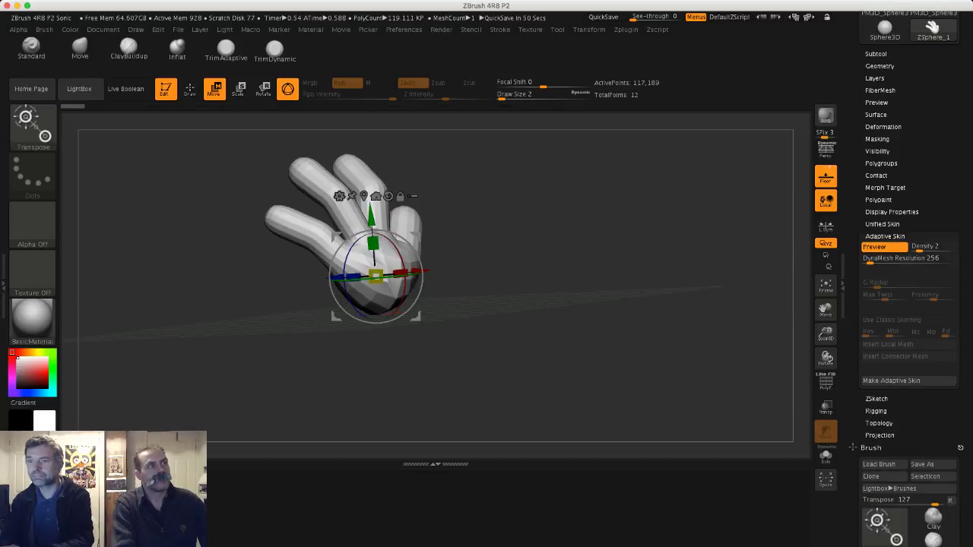
key(q)
mouse_move(532, 304)
mouse_down()
mouse_move(608, 330)
mouse_move(524, 327)
mouse_move(635, 315)
mouse_up()
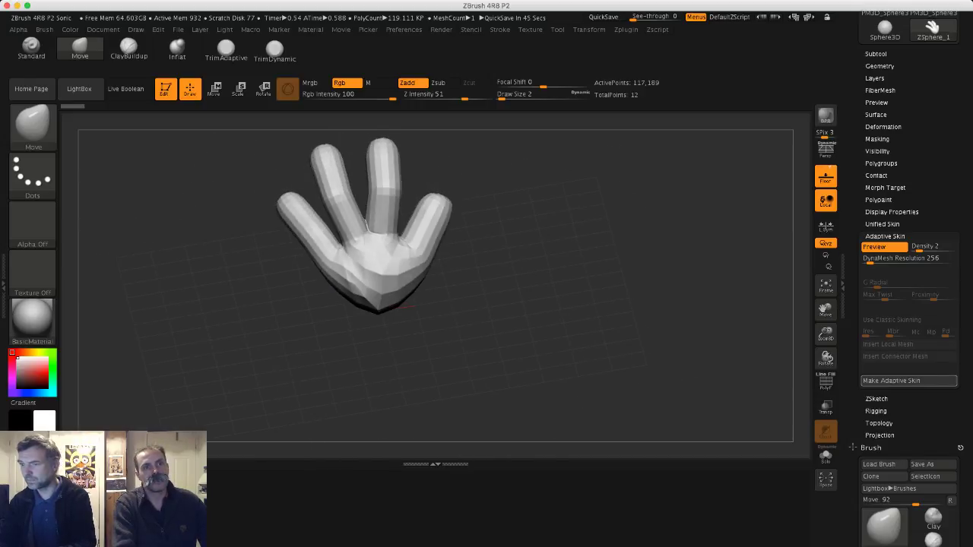
click(909, 381)
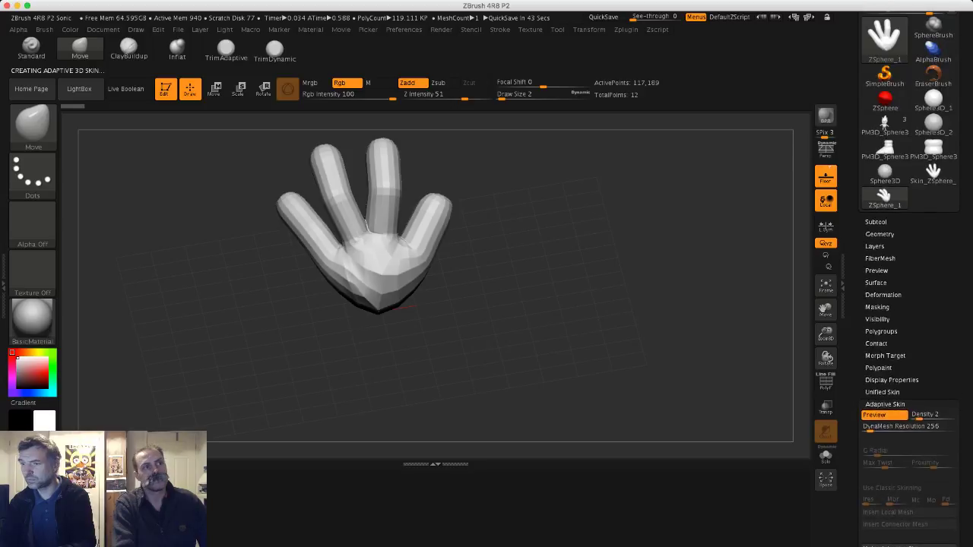
click(933, 174)
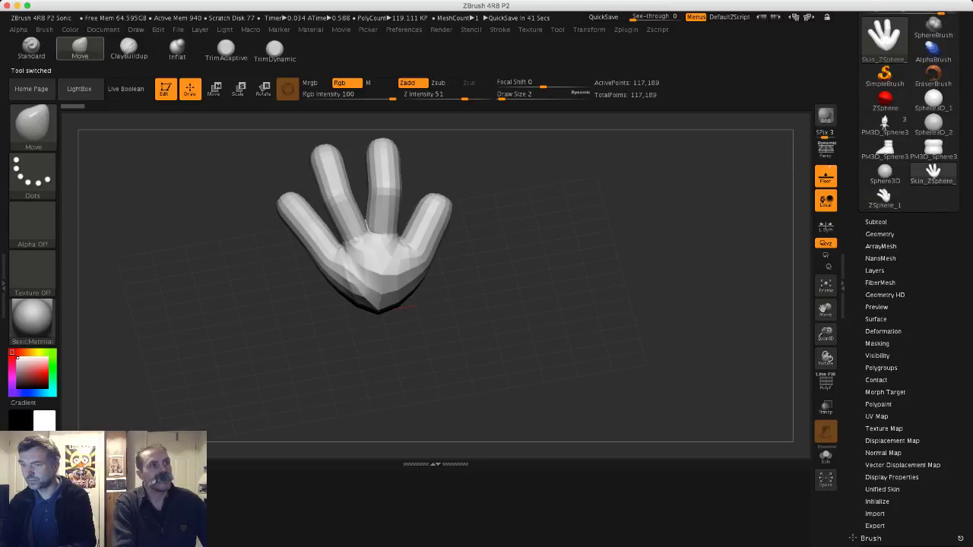
- Choose the ClayBuildup brush and smooth the faceted palm and finger bases at draw size 324
click(128, 49)
key(s)
mouse_move(355, 273)
mouse_down()
mouse_move(373, 273)
mouse_move(362, 257)
mouse_move(386, 263)
mouse_move(381, 247)
mouse_move(369, 290)
mouse_move(382, 260)
mouse_move(296, 213)
mouse_move(304, 219)
mouse_up()
key(s)
shift+drag(367, 221, 370, 234)
drag(508, 229, 487, 241)
shift+drag(370, 228, 376, 240)
drag(487, 220, 204, 195)
shift+drag(380, 241, 385, 272)
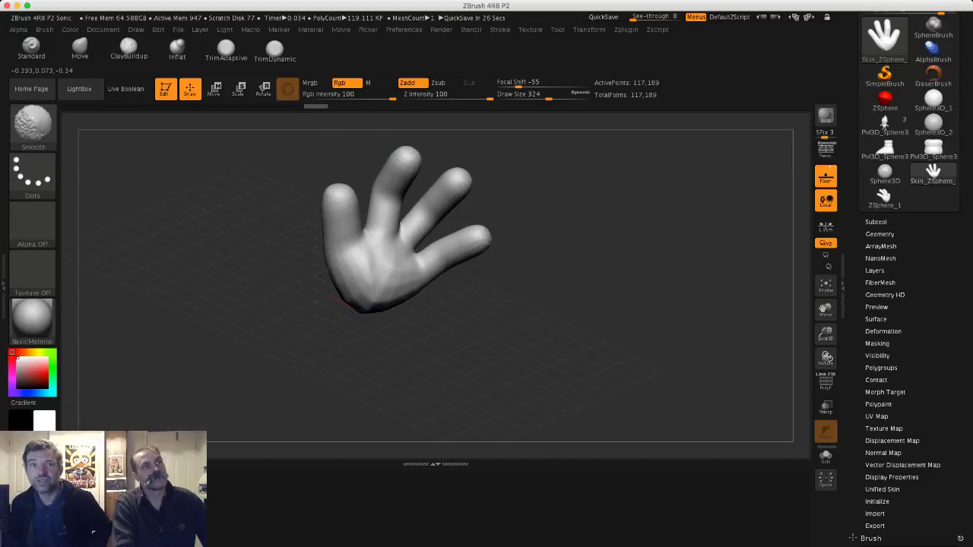
- Build up the palm and the pad below the thumb with ClayBuildup at draw size 187, smoothing the strokes
drag(295, 305, 307, 319)
key(s)
drag(355, 272, 353, 273)
mouse_move(367, 256)
mouse_down()
mouse_move(391, 288)
mouse_move(378, 293)
mouse_move(369, 278)
mouse_move(365, 290)
mouse_move(380, 274)
mouse_up()
drag(297, 304, 329, 307)
key(s)
mouse_move(381, 270)
mouse_down()
mouse_move(397, 259)
mouse_move(410, 271)
mouse_move(395, 257)
mouse_move(398, 301)
mouse_move(417, 261)
mouse_move(423, 268)
mouse_move(385, 279)
mouse_up()
drag(319, 301, 294, 295)
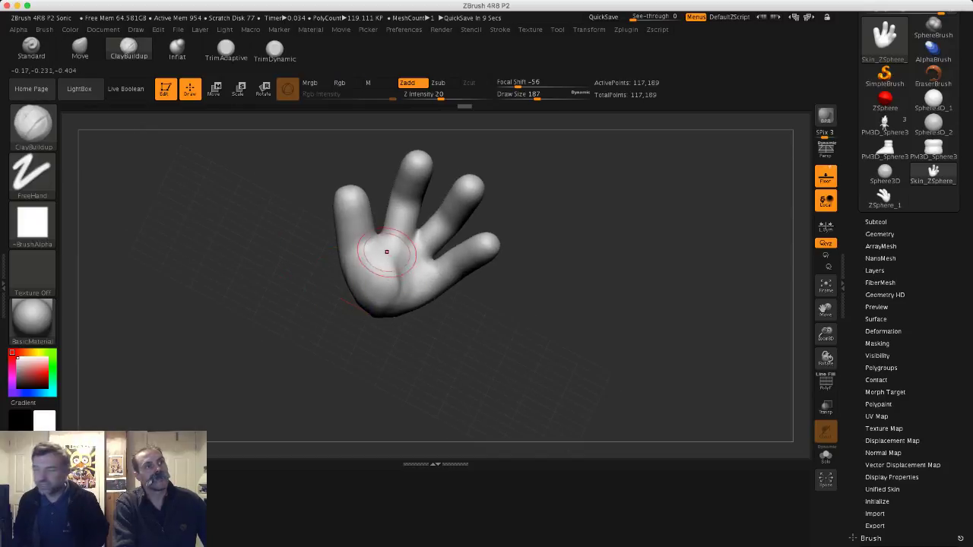
mouse_move(387, 252)
mouse_down()
mouse_move(400, 246)
mouse_move(377, 249)
mouse_move(393, 269)
mouse_move(409, 245)
mouse_move(390, 232)
mouse_up()
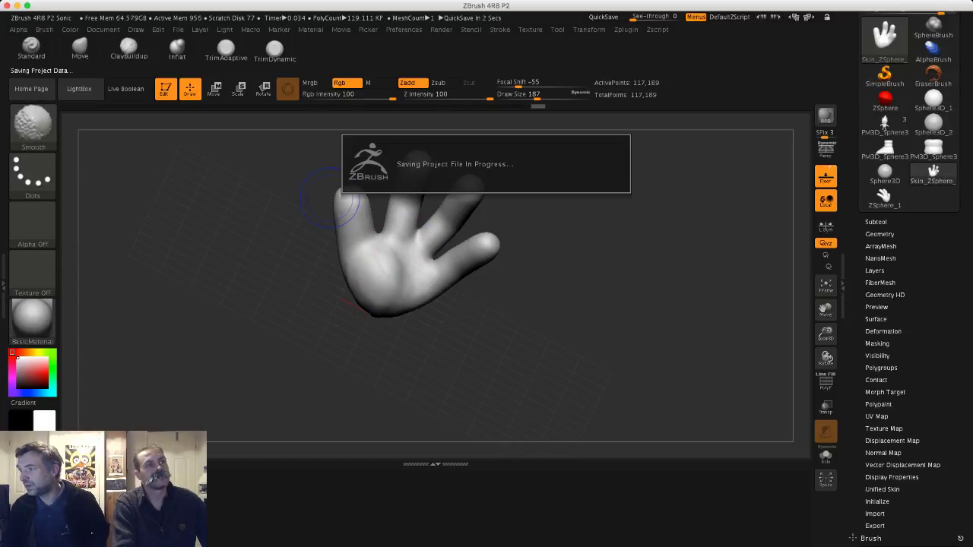
- Fill the knuckle area on the back of the hand with ClayBuildup and smooth it into the fingers
drag(562, 228, 358, 208)
drag(233, 248, 241, 244)
alt+drag(389, 312, 426, 300)
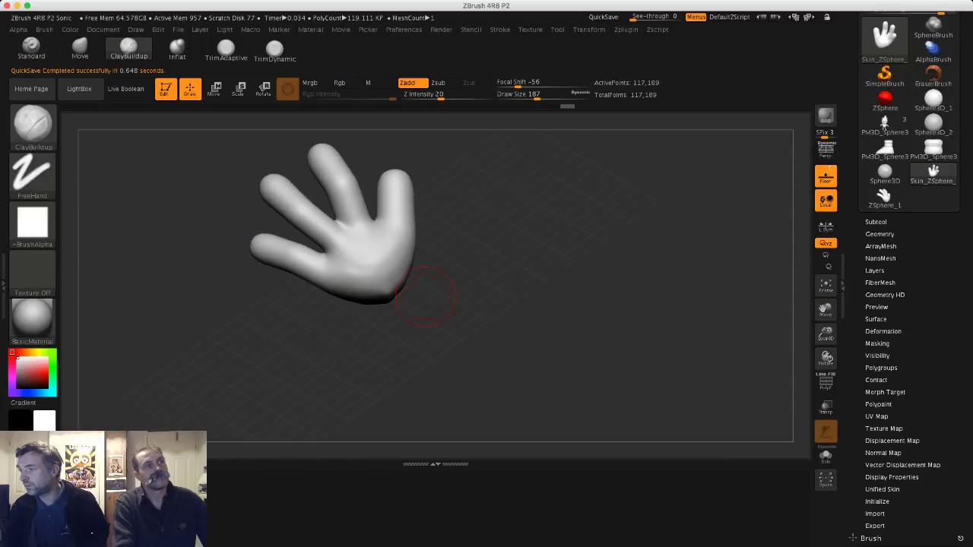
drag(343, 222, 355, 210)
mouse_move(476, 264)
mouse_down()
mouse_move(305, 245)
mouse_move(365, 239)
mouse_move(342, 262)
mouse_up()
key(shift)
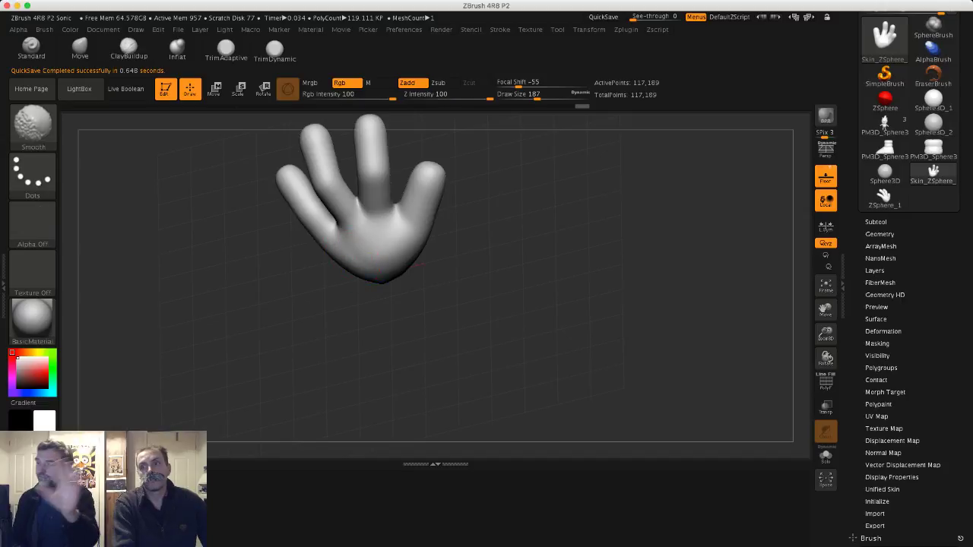
- Round out the heel of the hand at the wrist with ClayBuildup and smoothing at draw size 280
mouse_move(327, 307)
mouse_down()
mouse_move(397, 278)
mouse_move(424, 237)
mouse_move(415, 257)
mouse_move(400, 260)
mouse_move(407, 253)
mouse_up()
key(shift)
key(shift)
drag(364, 363, 407, 295)
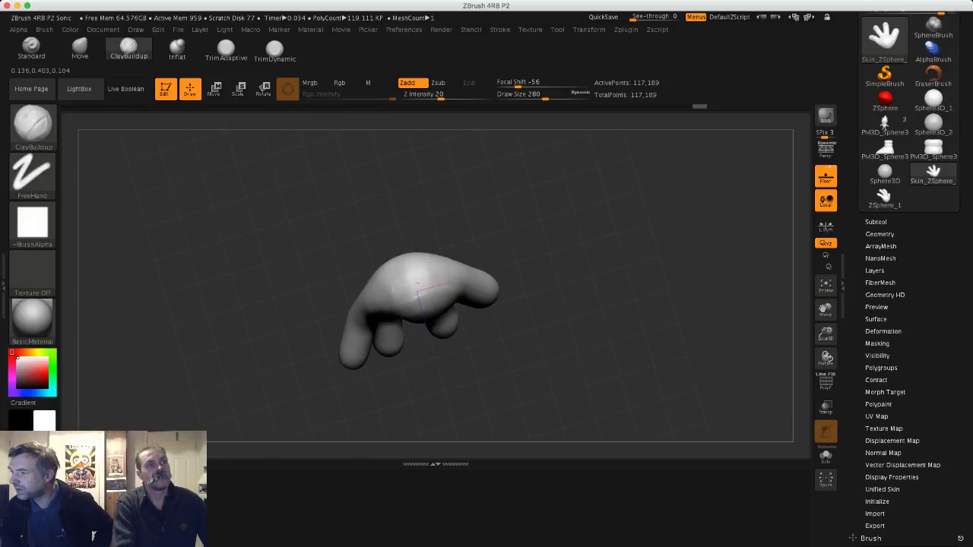
key(shift)
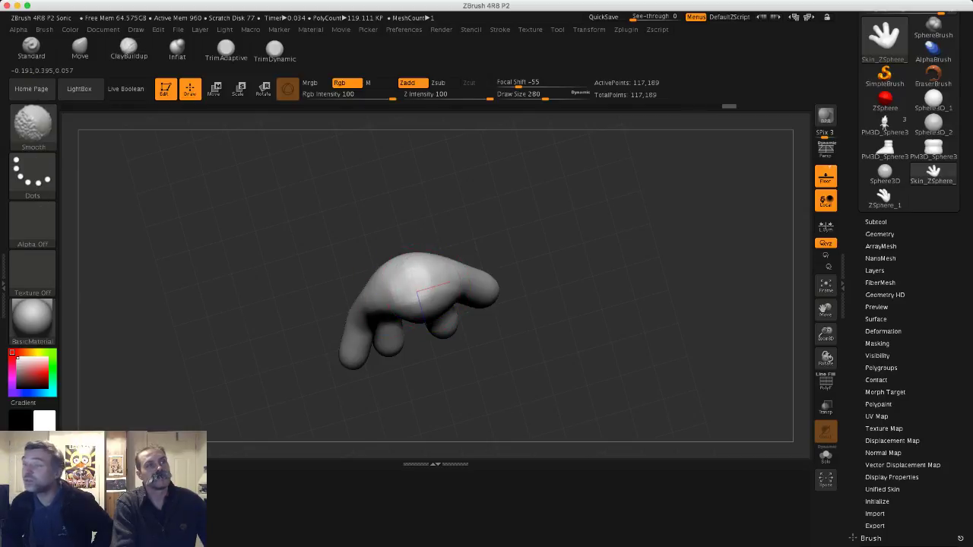
mouse_move(360, 268)
mouse_down()
mouse_move(339, 319)
mouse_move(365, 311)
mouse_up()
key(shift)
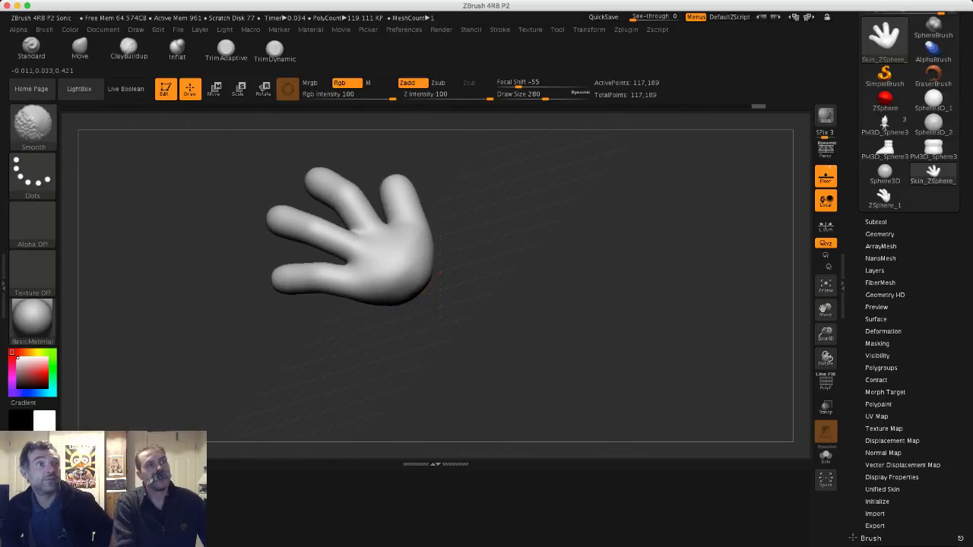
drag(430, 283, 471, 291)
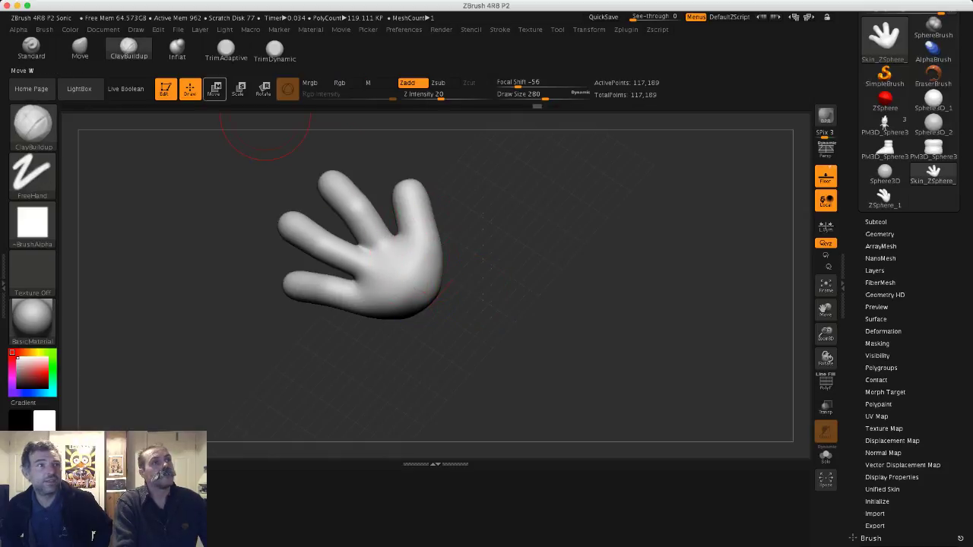
- Reshape the thumb with the Move brush at draw size 239, curving its tip outward
click(80, 49)
key(s)
drag(414, 221, 409, 221)
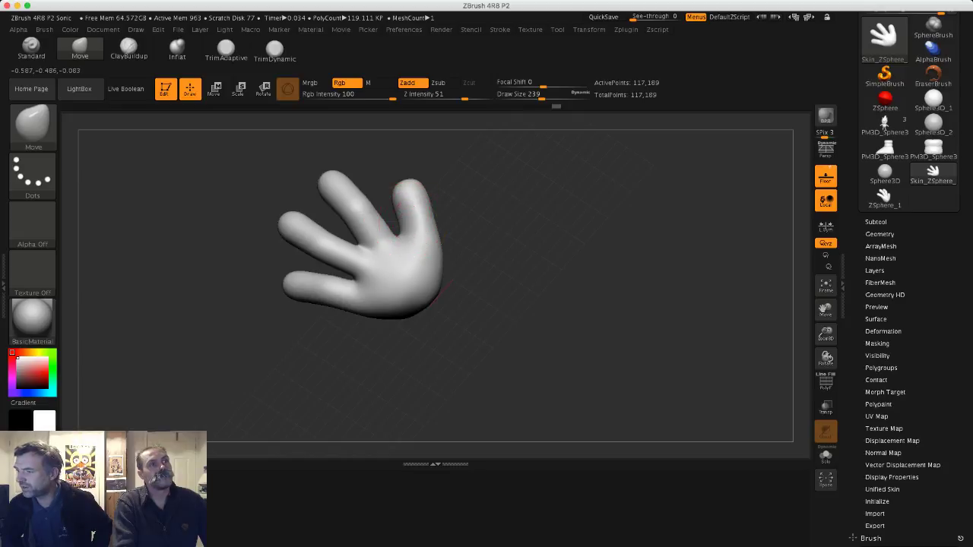
right_drag(393, 219, 402, 191)
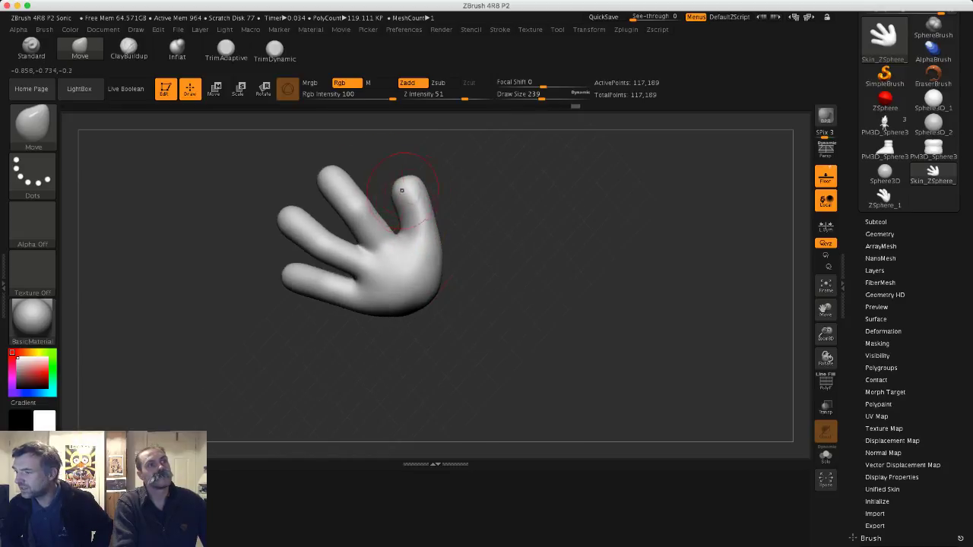
right_drag(506, 221, 422, 219)
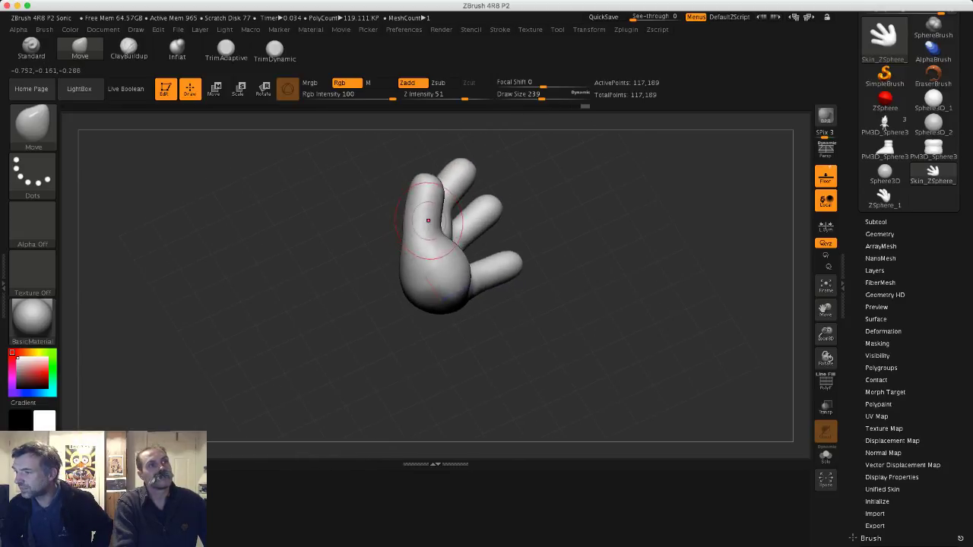
drag(428, 221, 407, 190)
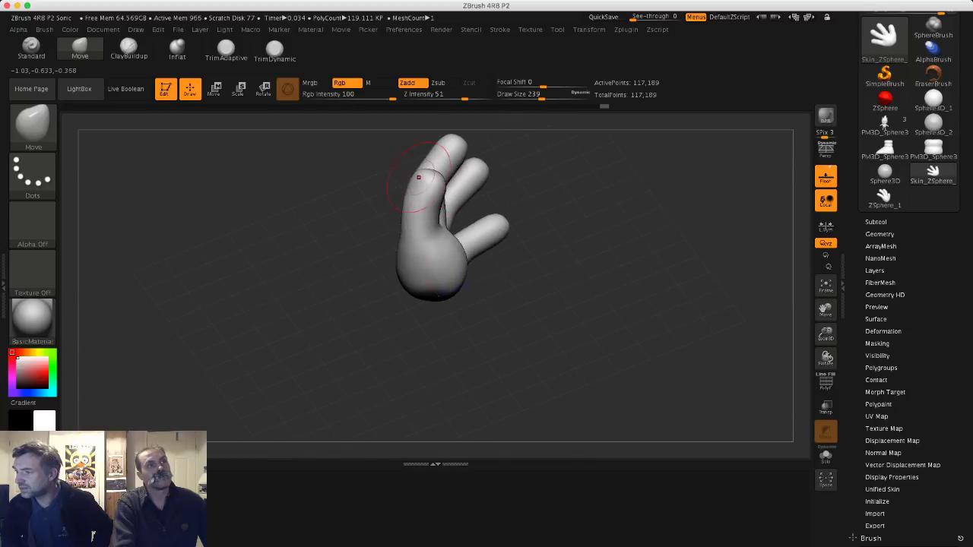
right_drag(455, 205, 431, 211)
- Reduce the Move brush to draw size 163, refine the thumb's shape and smooth the web beside it
key(s)
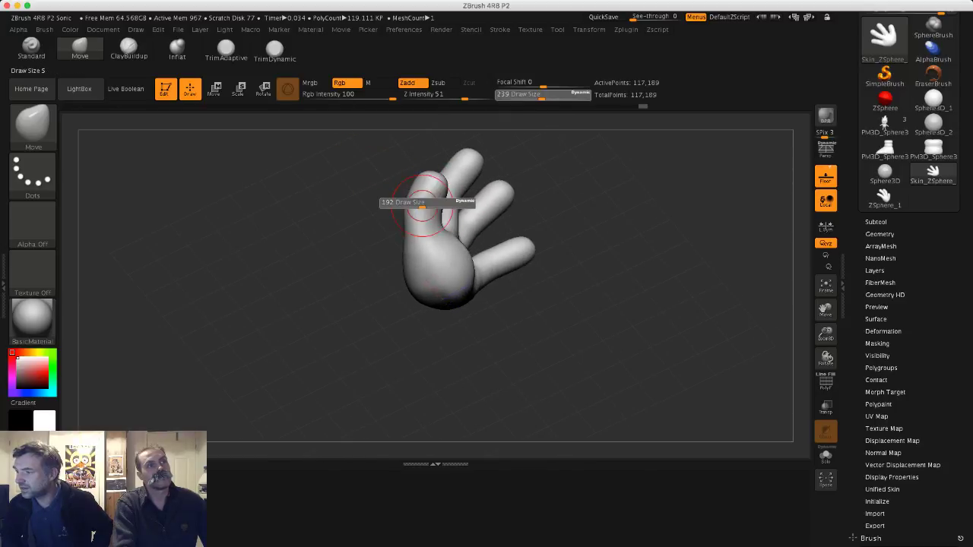
drag(428, 202, 419, 202)
mouse_move(439, 203)
right_down()
mouse_move(395, 213)
mouse_move(403, 217)
right_up()
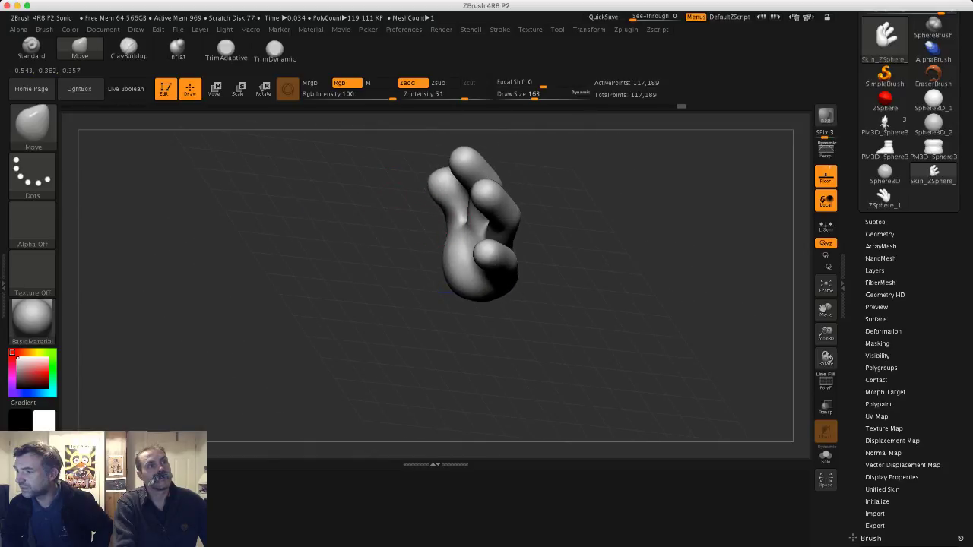
drag(391, 199, 457, 213)
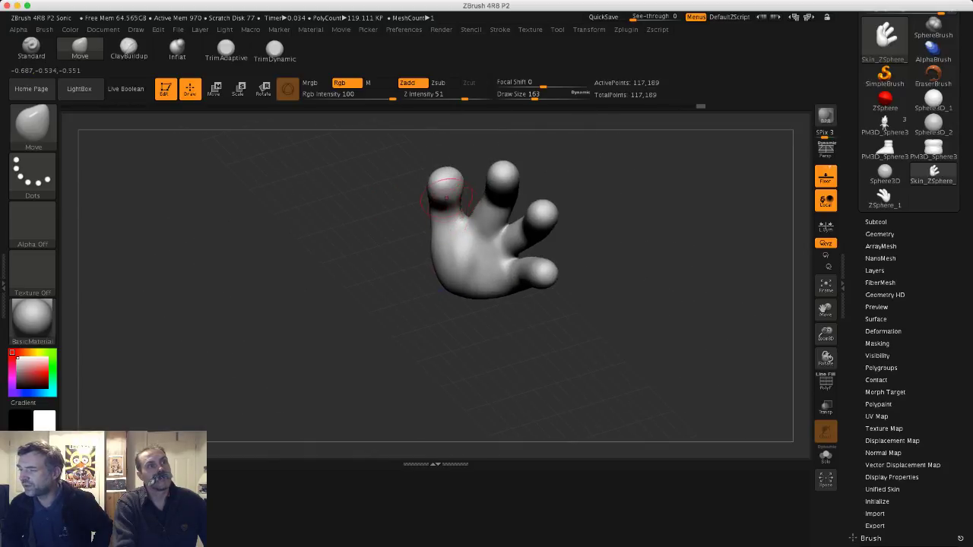
right_drag(447, 199, 459, 214)
shift+drag(471, 219, 469, 229)
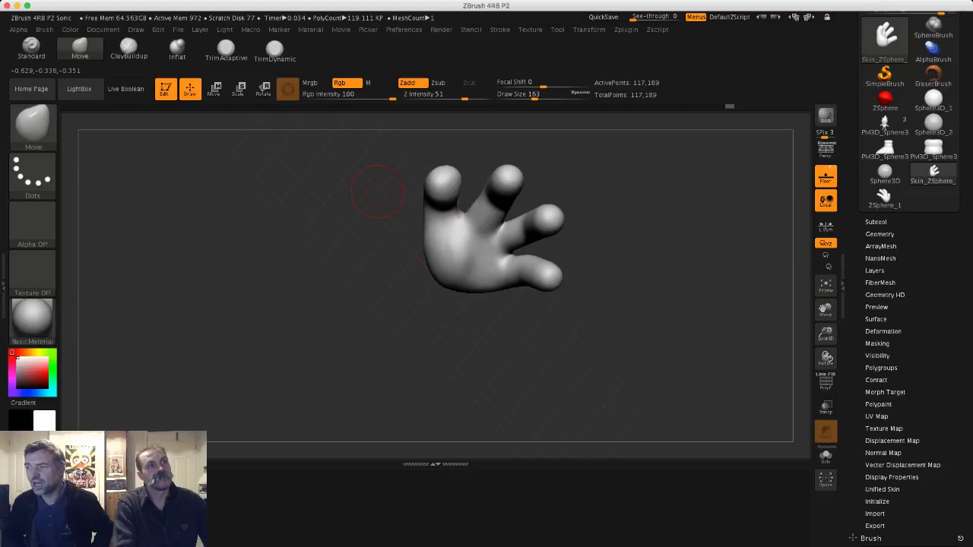
- Adjust the placement of the fingers with the Move brush at draw size 239 and smooth the underside of the outer finger
mouse_move(378, 191)
mouse_down()
mouse_move(556, 208)
mouse_move(531, 197)
mouse_up()
drag(433, 262, 537, 202)
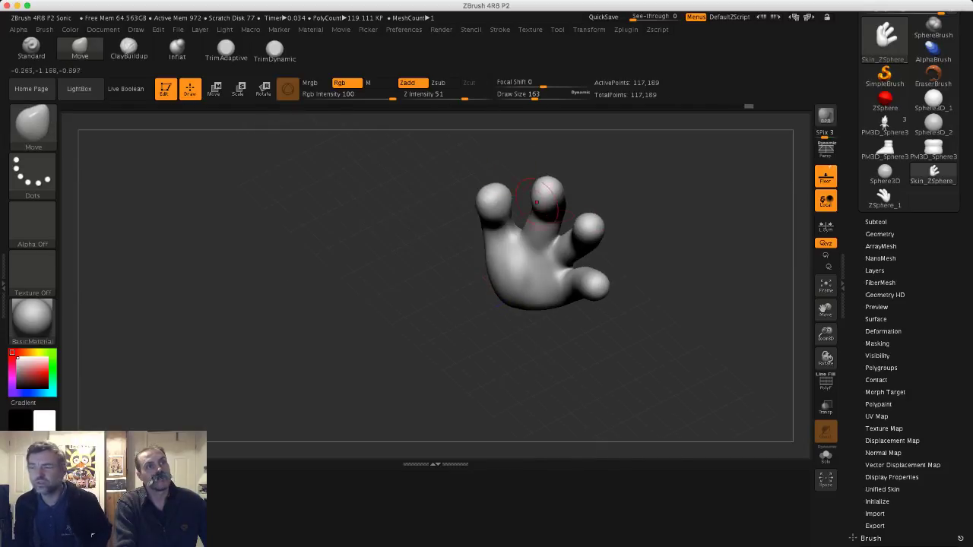
drag(642, 207, 536, 197)
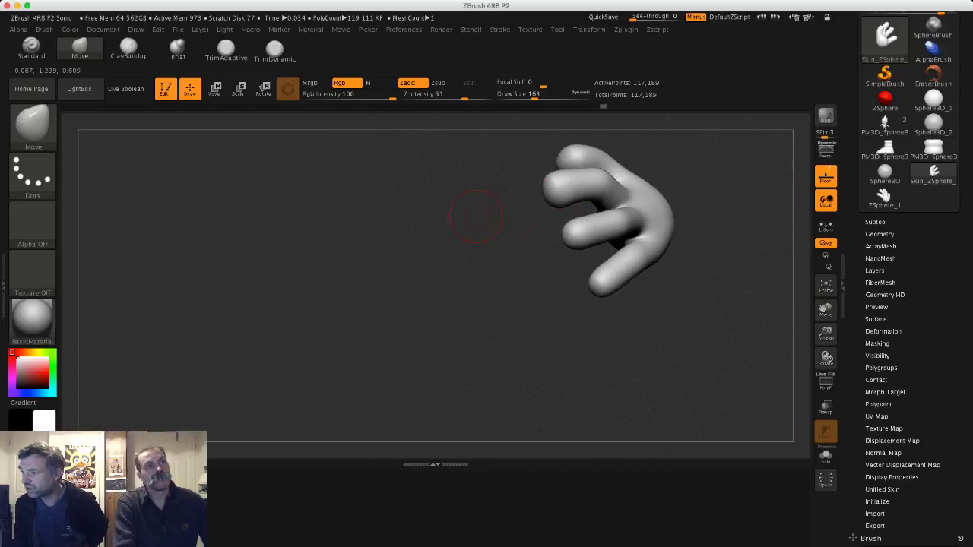
mouse_move(473, 218)
mouse_down()
mouse_move(464, 239)
mouse_move(556, 207)
mouse_up()
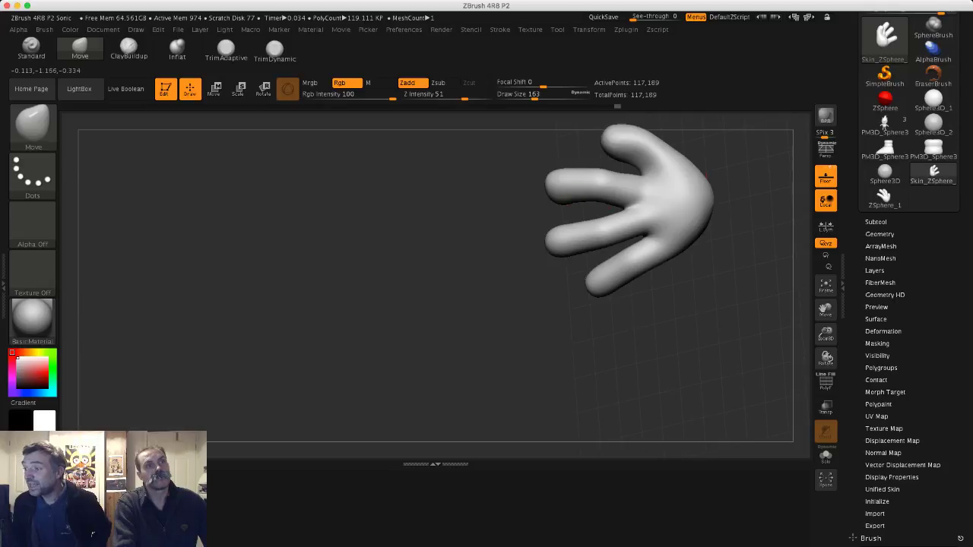
mouse_move(446, 198)
mouse_down()
mouse_move(528, 214)
mouse_move(506, 272)
mouse_up()
key(s)
click(628, 220)
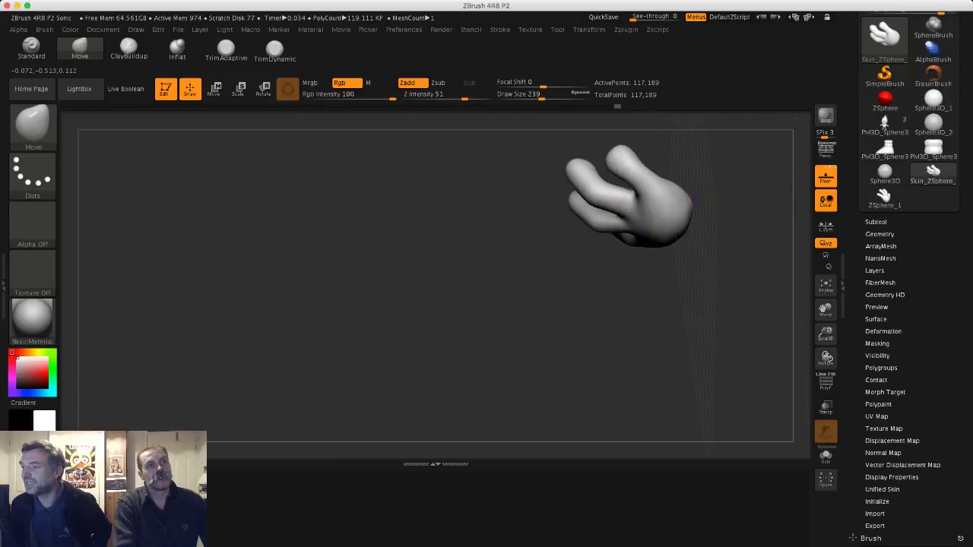
drag(627, 217, 643, 211)
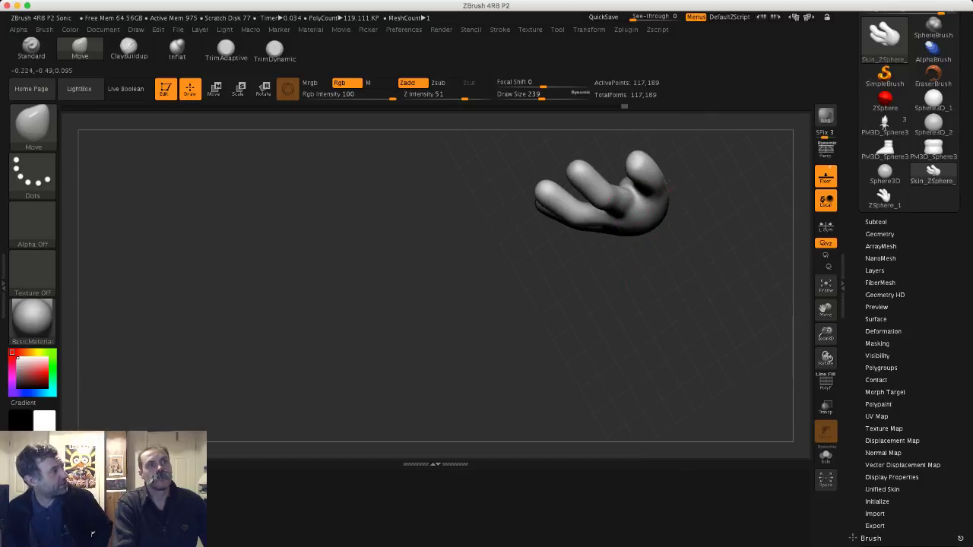
mouse_move(636, 262)
mouse_down()
mouse_move(631, 221)
mouse_move(601, 224)
mouse_up()
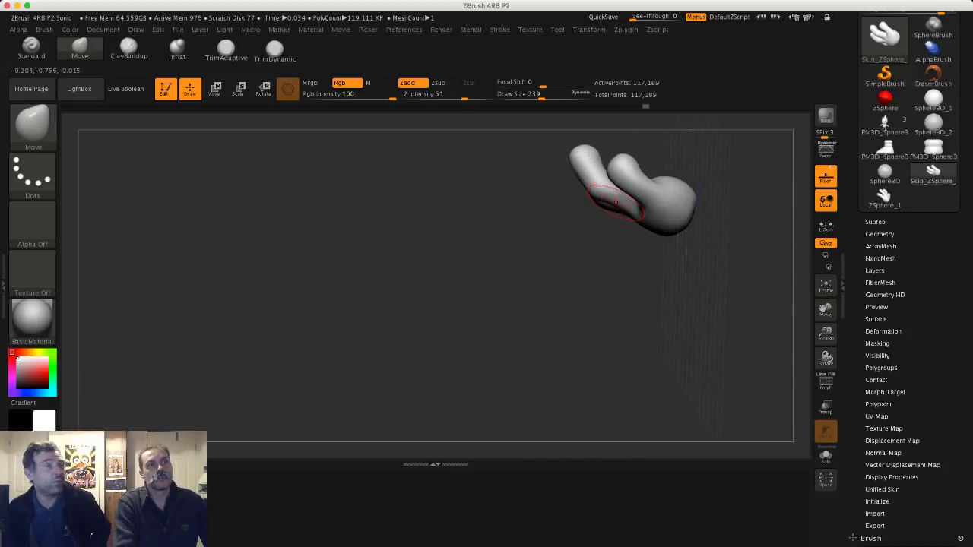
key(shift)
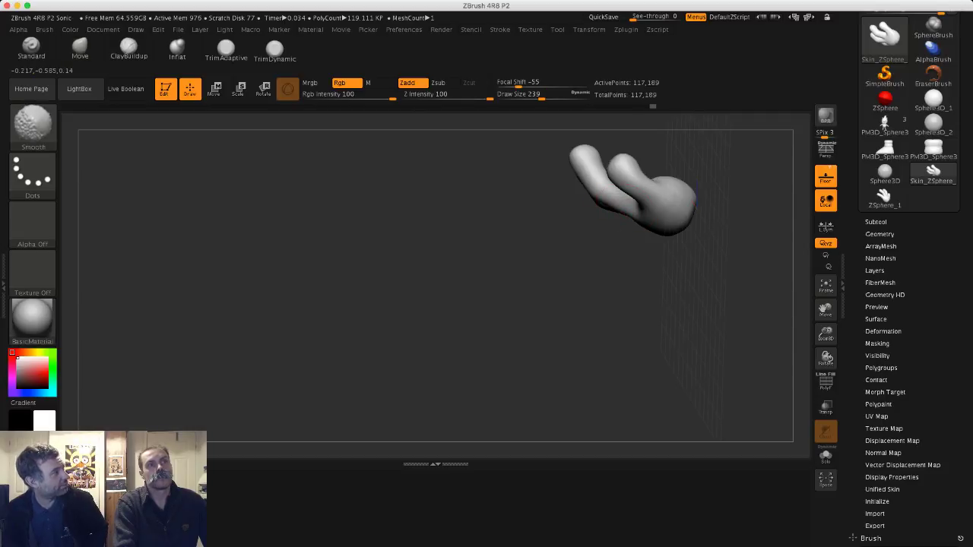
mouse_move(601, 224)
mouse_down()
mouse_move(584, 241)
mouse_move(610, 205)
mouse_up()
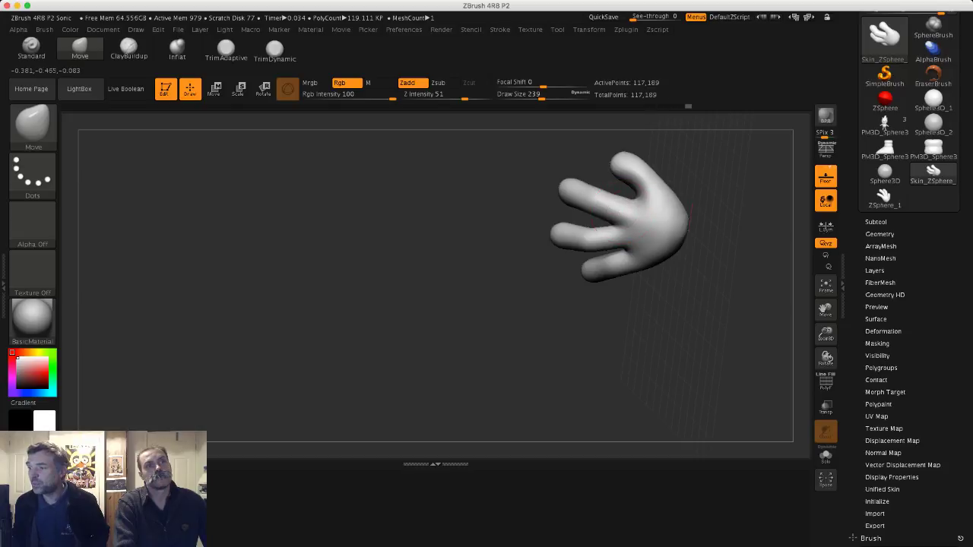
- Smooth the palm between the wrist and the finger bases at draw size 177
mouse_move(569, 158)
mouse_down()
mouse_move(635, 194)
mouse_move(658, 187)
mouse_move(620, 194)
mouse_up()
key(s)
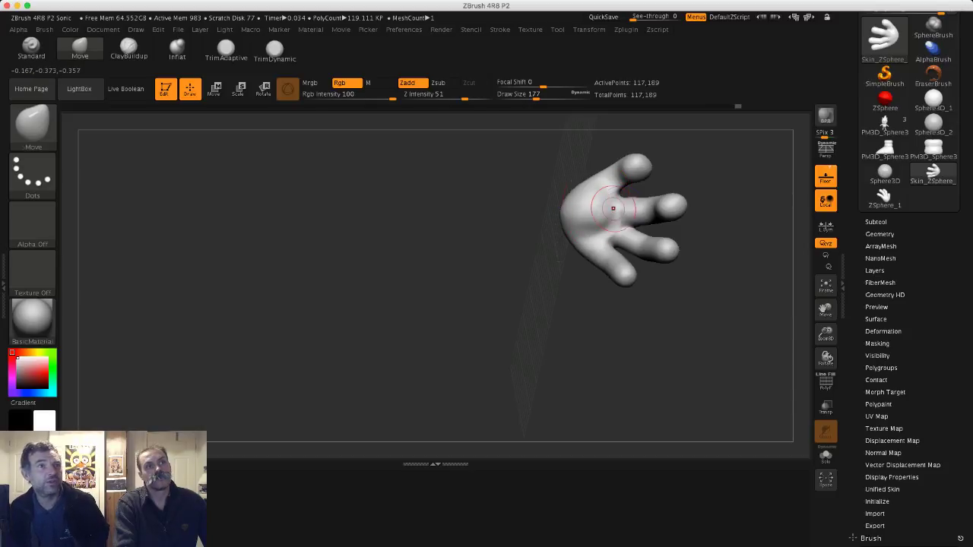
key(shift)
mouse_move(595, 205)
shift+mouse_down()
mouse_move(575, 200)
mouse_move(577, 209)
shift+mouse_up()
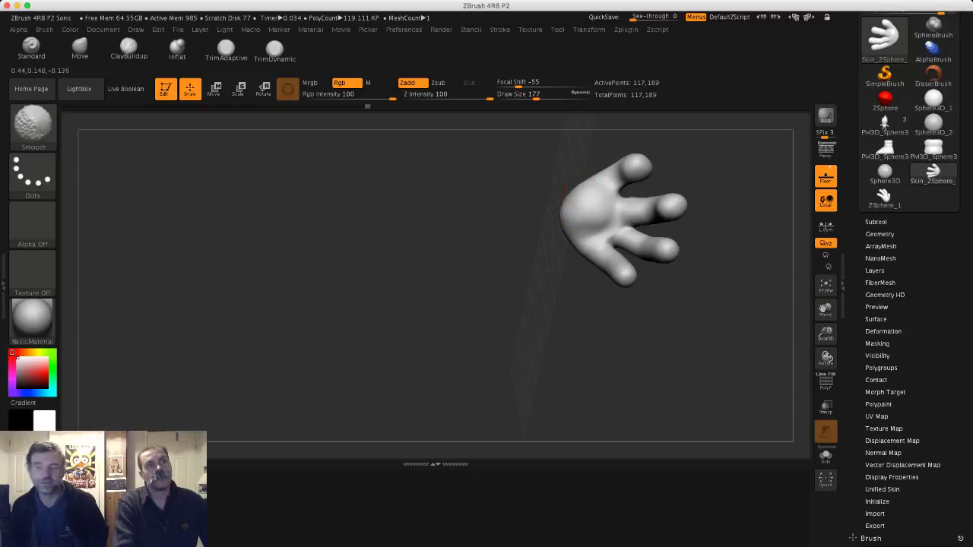
mouse_move(575, 199)
right_down()
mouse_move(579, 190)
mouse_move(570, 199)
mouse_move(536, 190)
mouse_move(582, 198)
right_up()
key(shift)
mouse_move(569, 207)
mouse_down()
mouse_move(585, 223)
mouse_move(555, 294)
mouse_move(554, 226)
mouse_move(489, 259)
mouse_up()
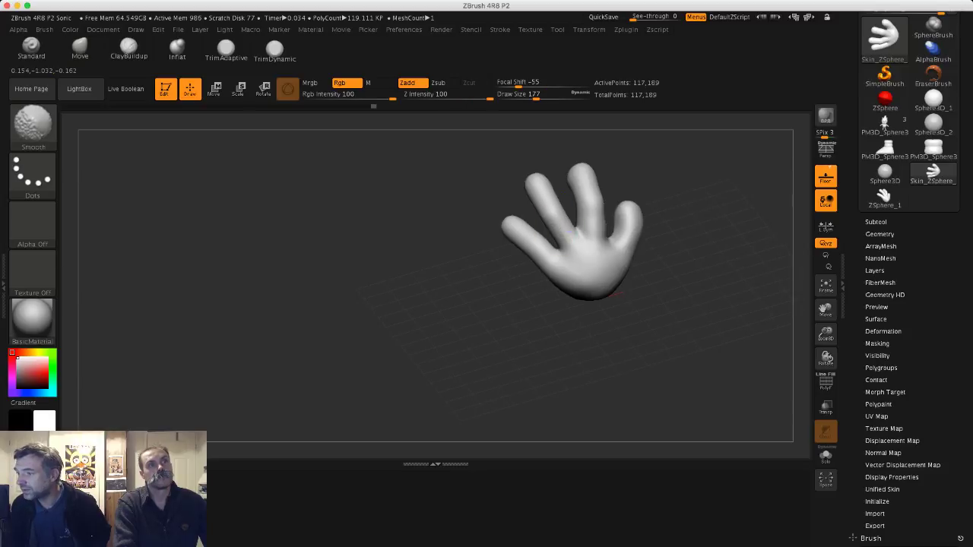
- Adjust the bend of the fingers from the side with the Move brush at draw size 262
mouse_move(564, 204)
mouse_down()
mouse_move(587, 201)
mouse_move(533, 243)
mouse_move(520, 234)
mouse_move(537, 245)
mouse_move(526, 254)
mouse_up()
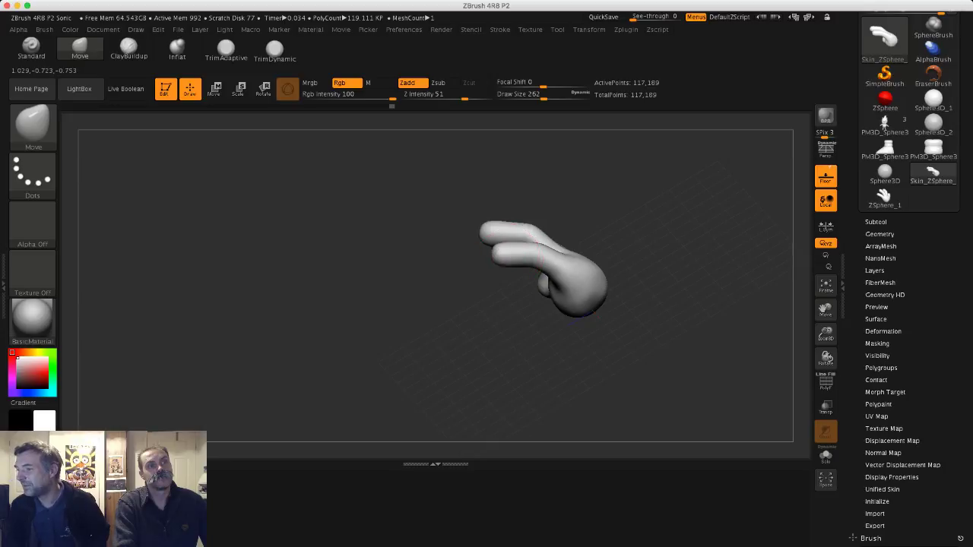
drag(438, 247, 491, 258)
mouse_move(464, 222)
mouse_down()
mouse_move(393, 237)
mouse_move(435, 267)
mouse_move(426, 293)
mouse_up()
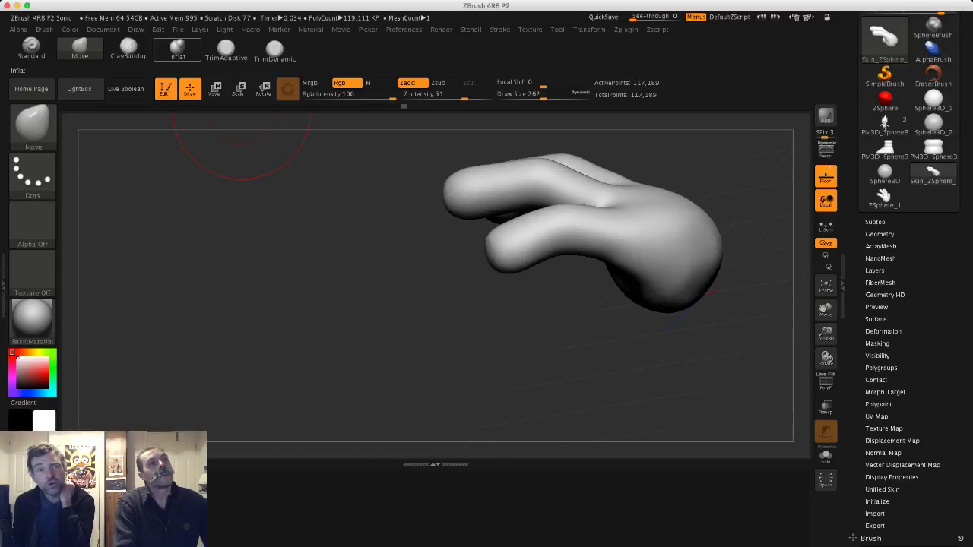
- Thicken the fingers and the outer fingertip with the Inflat brush at draw size 212, smoothing between strokes
click(178, 49)
mouse_move(452, 252)
mouse_down()
mouse_move(510, 256)
mouse_move(496, 260)
mouse_up()
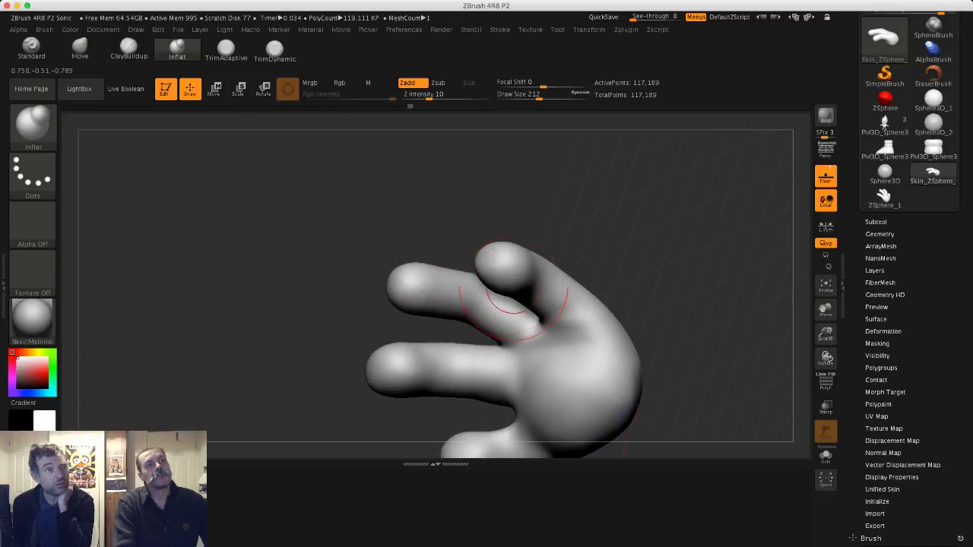
key(shift)
mouse_move(502, 217)
mouse_down()
mouse_move(510, 259)
mouse_move(502, 233)
mouse_up()
key(shift)
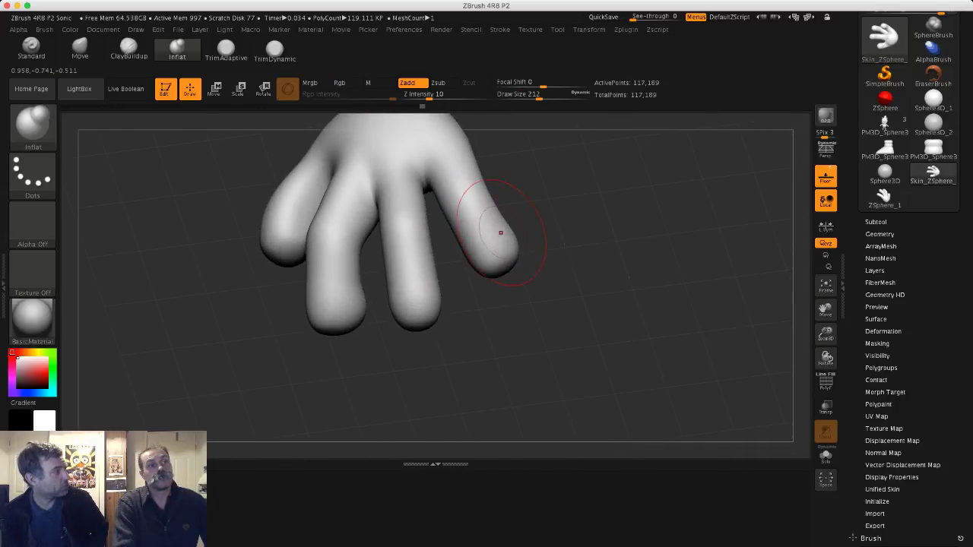
key(shift)
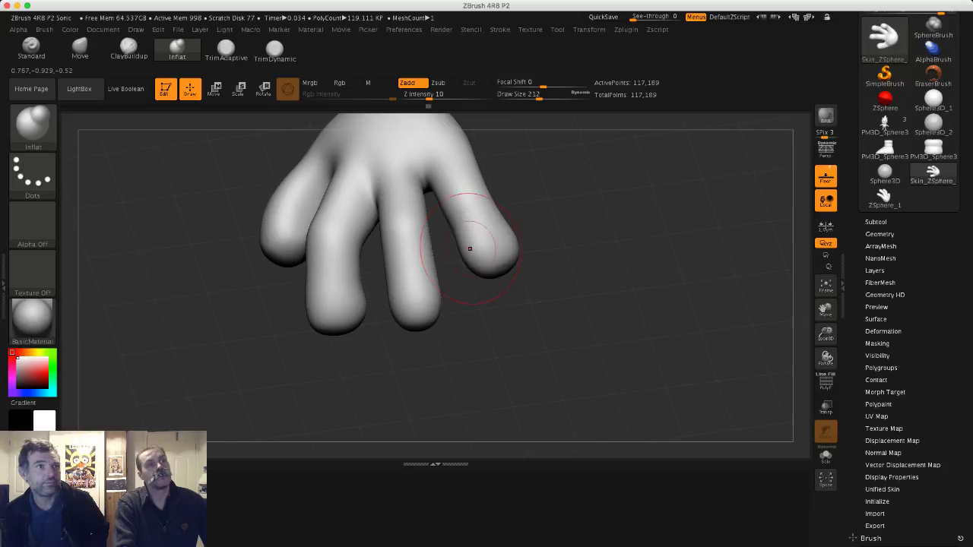
key(shift)
- Even out the thickness of the fingers by smoothing them on the back of the hand
mouse_move(526, 253)
alt+mouse_down()
mouse_move(505, 210)
mouse_move(482, 267)
mouse_move(453, 275)
alt+mouse_up()
drag(517, 304, 494, 305)
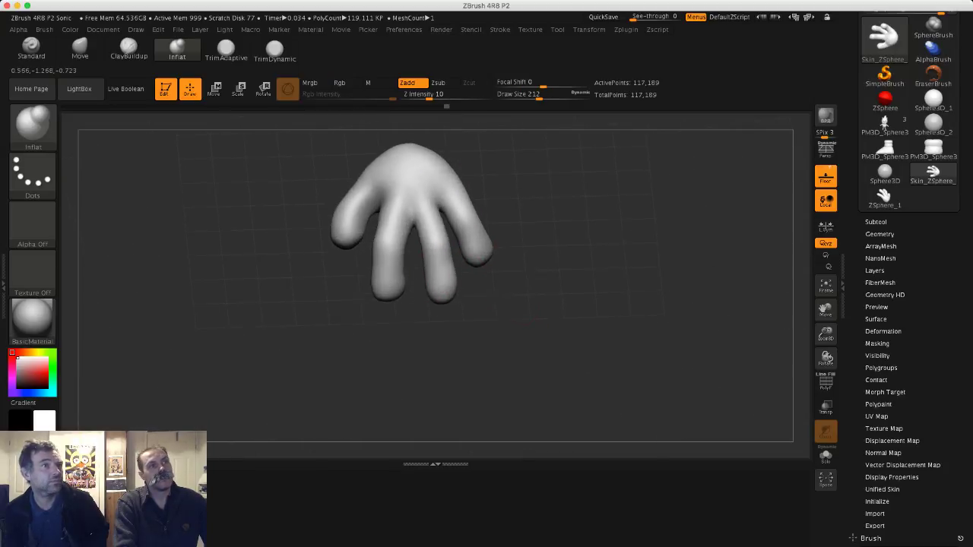
mouse_move(397, 266)
shift+mouse_down()
mouse_move(395, 256)
mouse_move(363, 300)
shift+mouse_up()
key(shift)
shift+drag(389, 268, 388, 248)
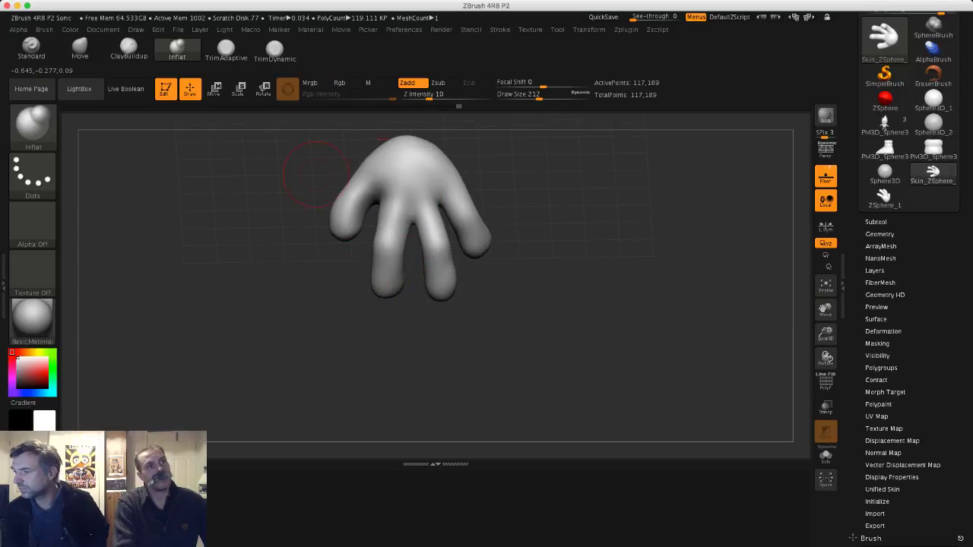
- Build up the base of the outer finger with ClayBuildup at draw size 167 and smooth it into the back of the hand
alt+drag(336, 180, 355, 252)
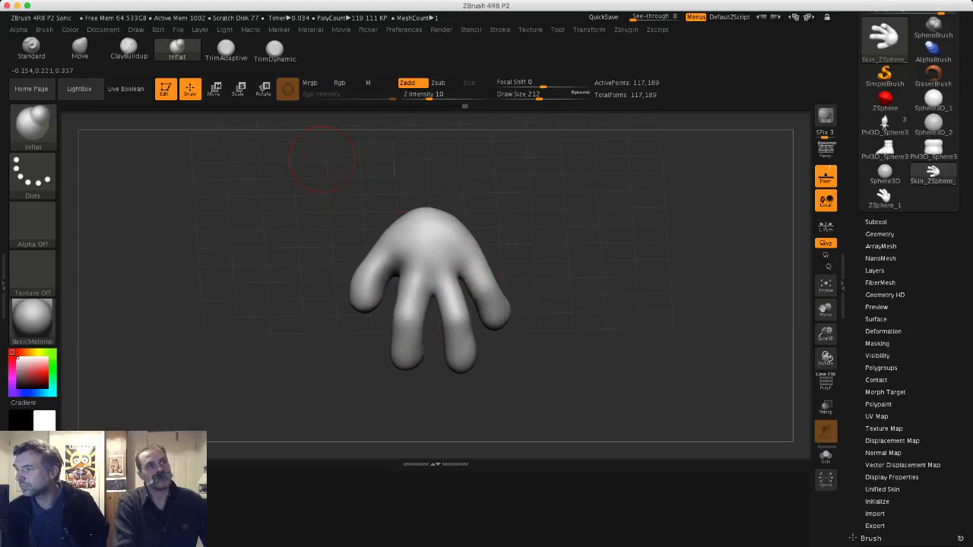
key(b)
key(m)
key(v)
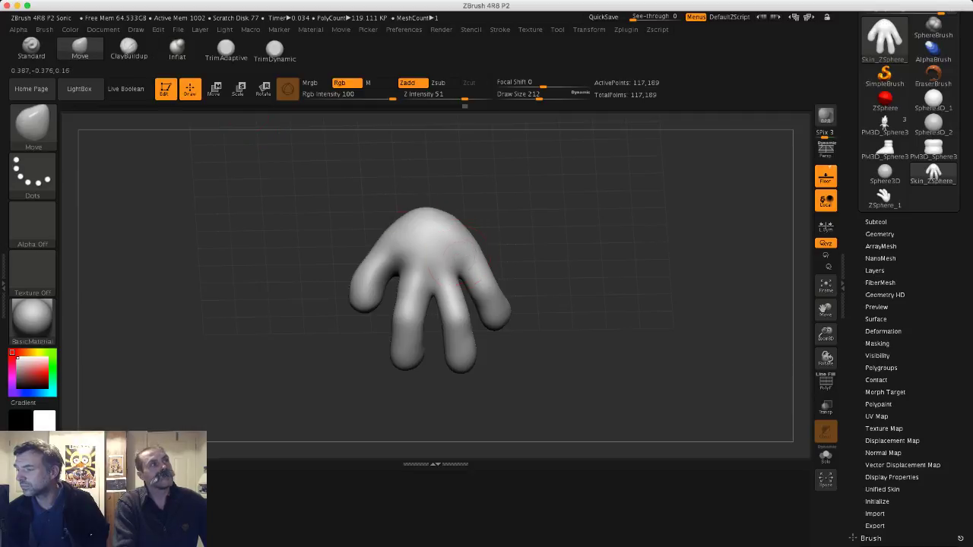
key(b)
key(c)
key(b)
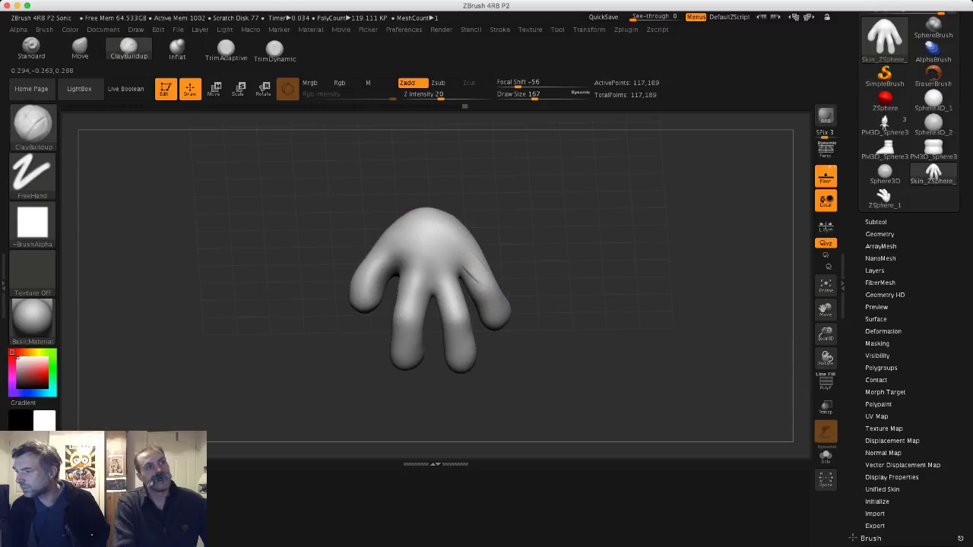
key(shift)
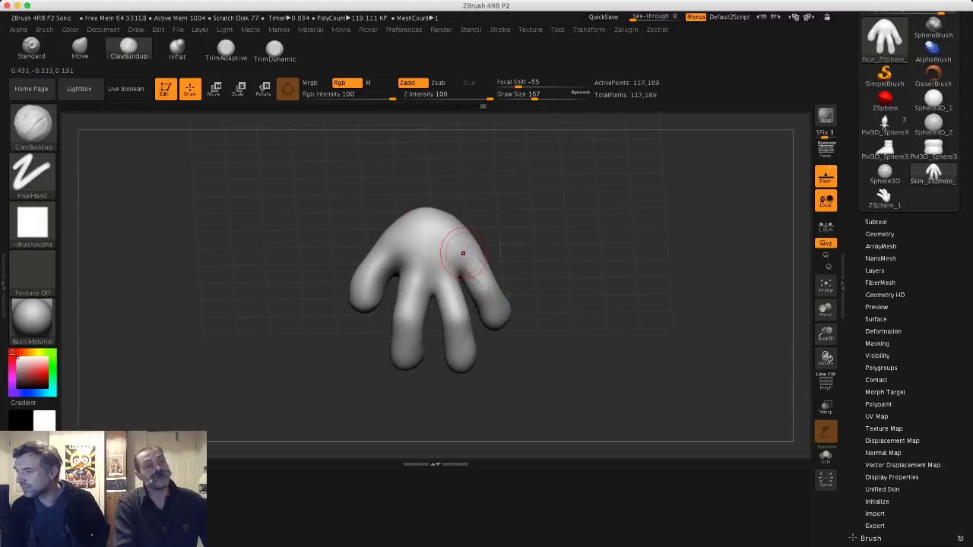
mouse_move(528, 239)
mouse_down()
mouse_move(462, 264)
mouse_move(441, 247)
mouse_up()
key(shift)
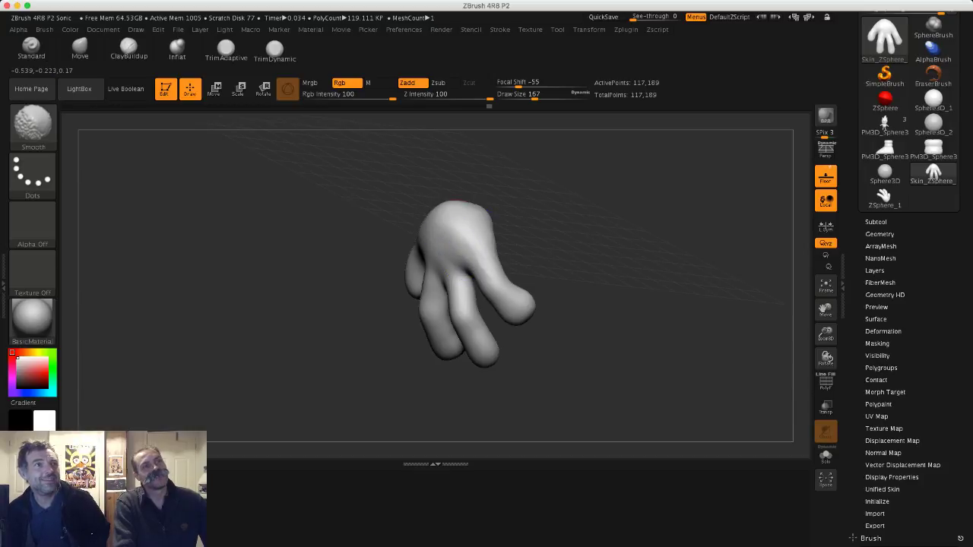
mouse_move(547, 273)
mouse_down()
mouse_move(517, 232)
mouse_move(537, 252)
mouse_move(543, 245)
mouse_up()
mouse_move(483, 194)
mouse_down()
mouse_move(410, 220)
mouse_move(395, 199)
mouse_up()
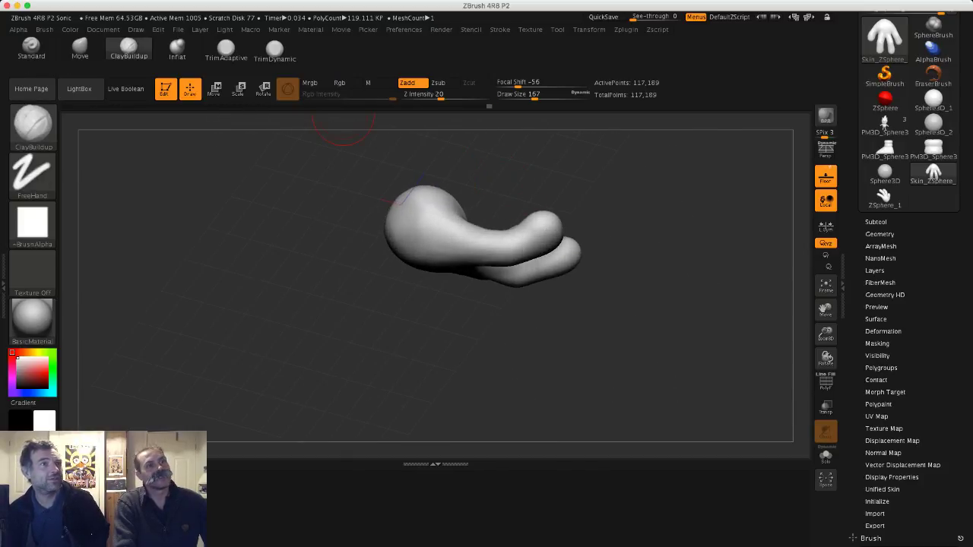
- Reshape the outer finger with the Move brush at draw sizes 217 and 192, smoothing along its length
click(79, 49)
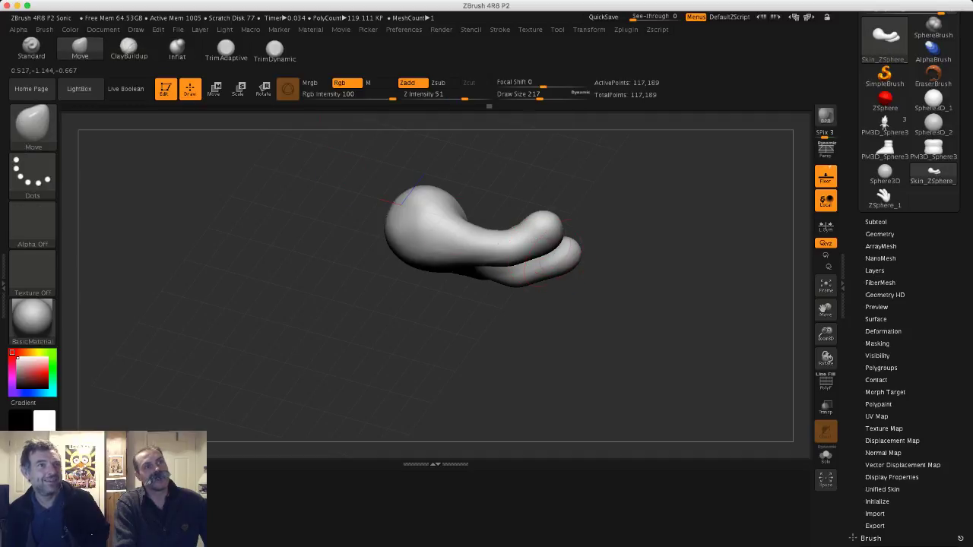
drag(532, 254, 534, 257)
key(s)
key(shift)
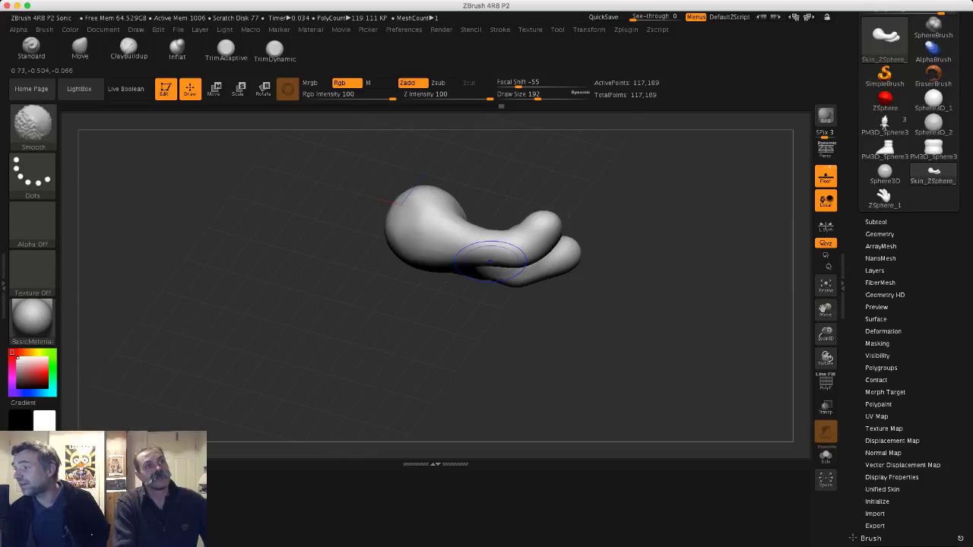
mouse_move(493, 187)
mouse_down()
mouse_move(522, 245)
mouse_move(545, 204)
mouse_move(553, 242)
mouse_move(521, 242)
mouse_up()
key(shift)
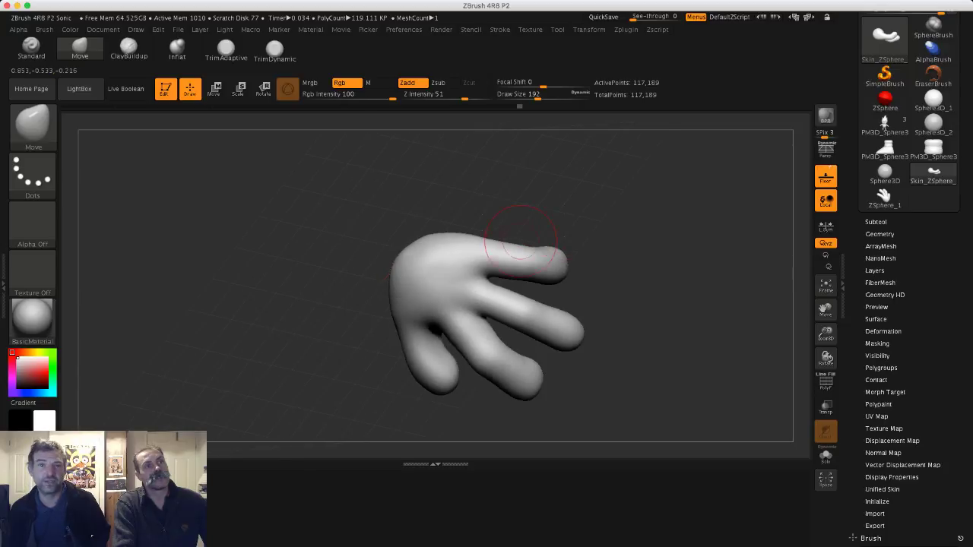
drag(544, 276, 542, 279)
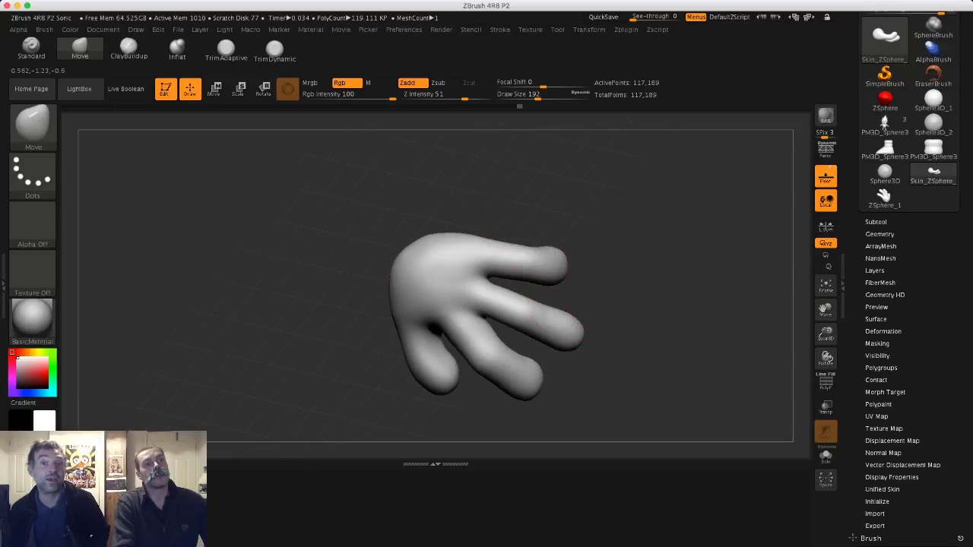
drag(587, 328, 569, 310)
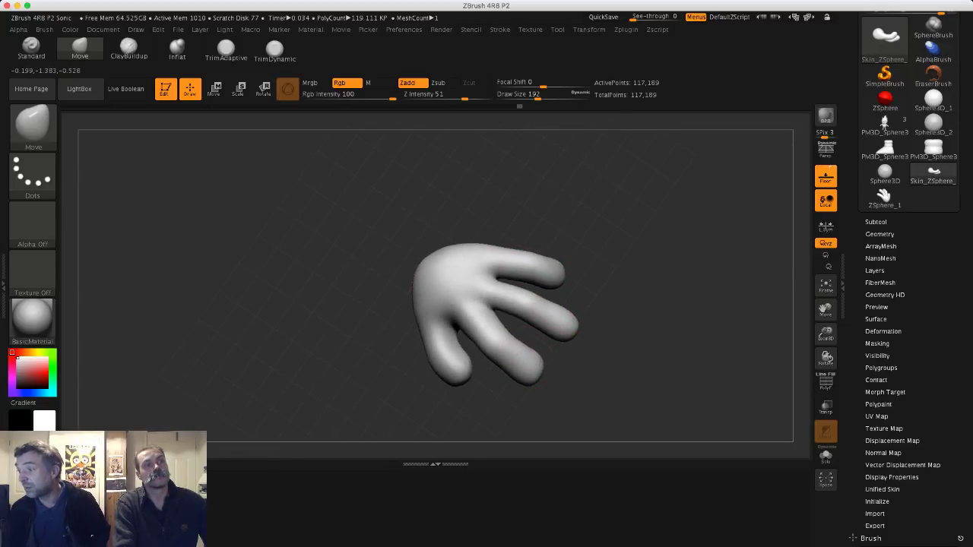
mouse_move(578, 351)
mouse_down()
mouse_move(563, 366)
mouse_move(434, 304)
mouse_up()
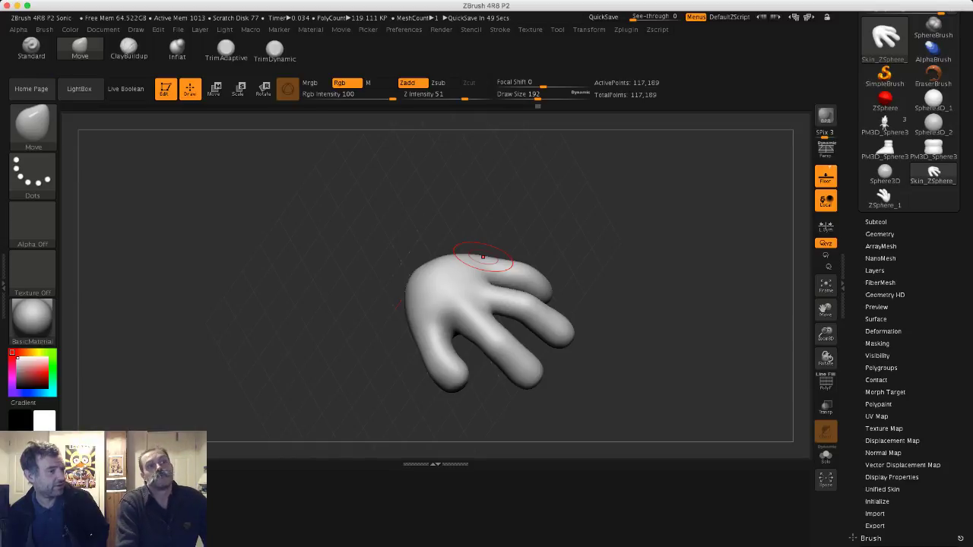
- Refine the web between the outer and middle fingers with the Move brush at draw size 149 and smooth the knuckles
drag(539, 241, 391, 272)
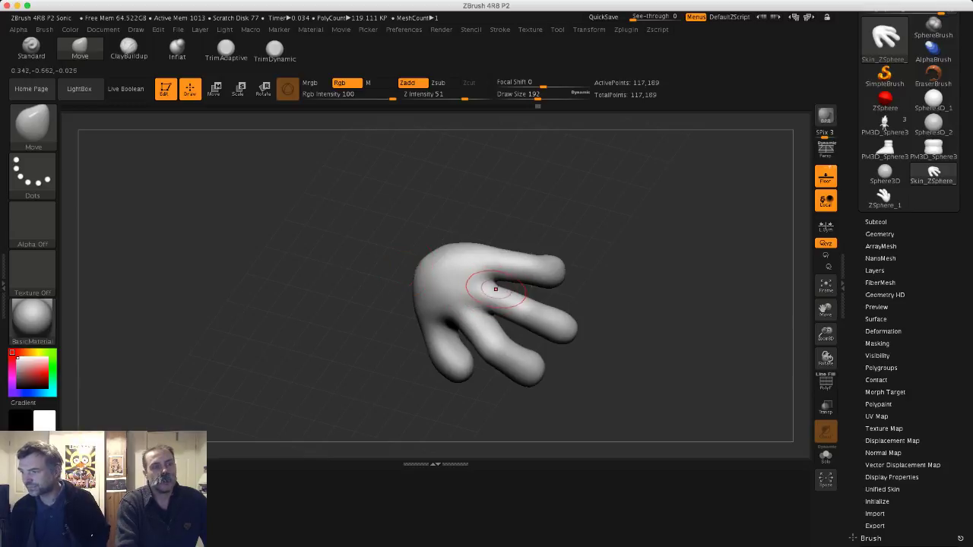
key(s)
drag(497, 289, 492, 290)
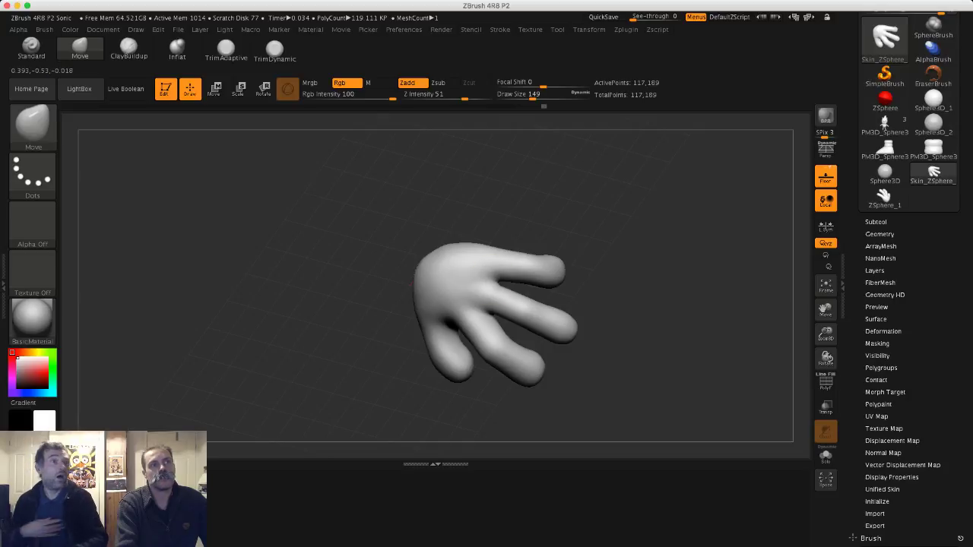
mouse_move(536, 209)
mouse_down()
mouse_move(483, 220)
mouse_move(465, 306)
mouse_up()
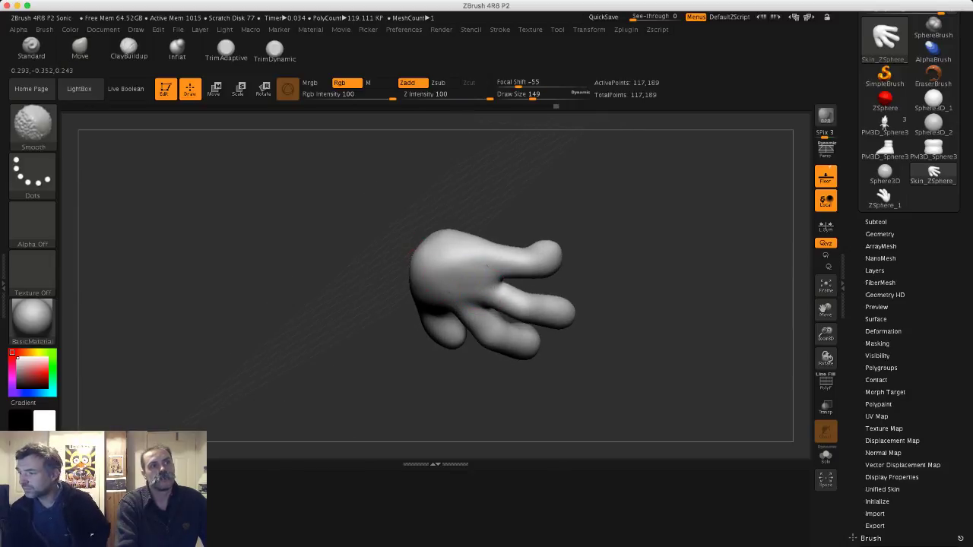
- Reshape the knuckles with the Move brush at draw size 245, then smooth the side of the hand at draw size 202
mouse_move(369, 217)
mouse_down()
mouse_move(399, 163)
mouse_move(444, 174)
mouse_up()
key(s)
drag(475, 278, 494, 281)
key(s)
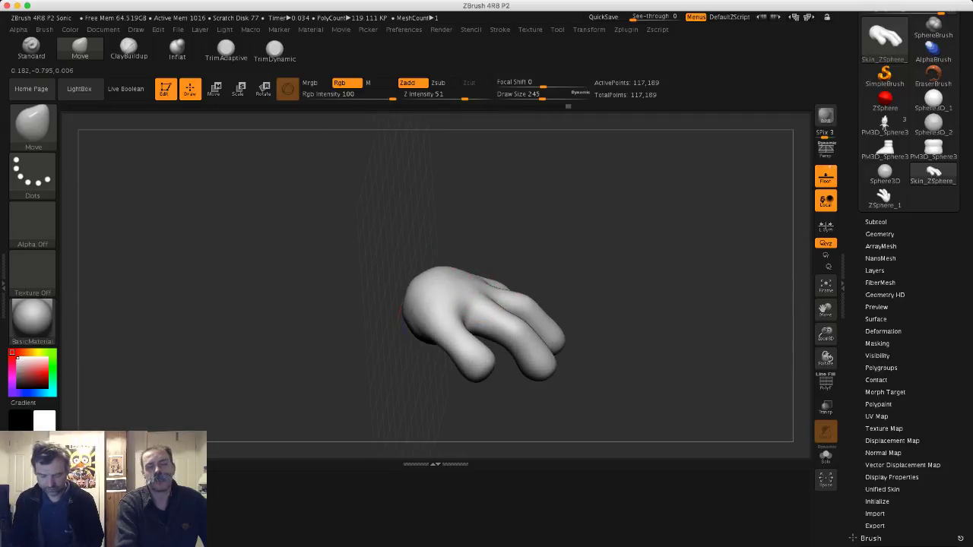
drag(494, 231, 492, 288)
right_drag(501, 291, 496, 262)
key(s)
drag(480, 302, 479, 304)
right_drag(466, 276, 462, 328)
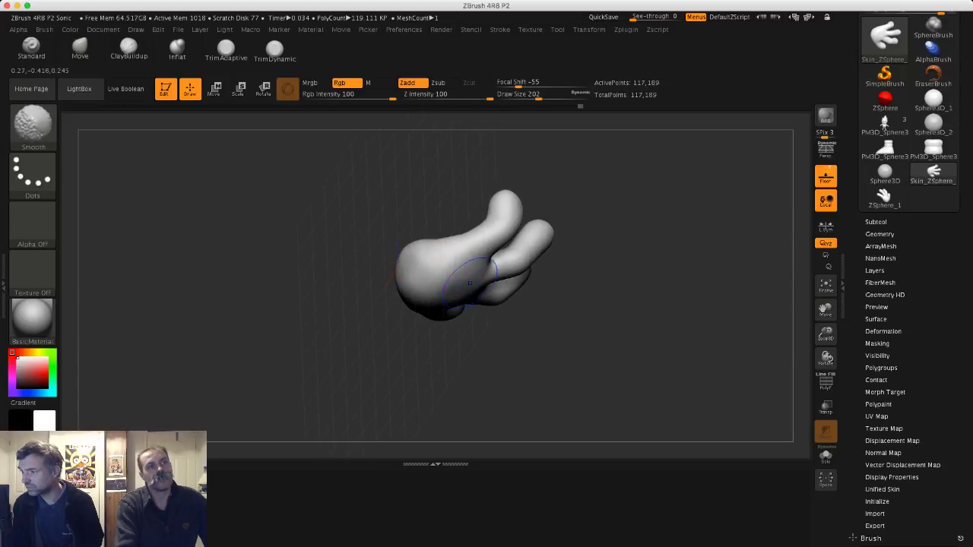
- Reshape the wrist end of the hand with the Move brush at draw size 251, smoothing the back of the hand
key(s)
drag(407, 270, 412, 270)
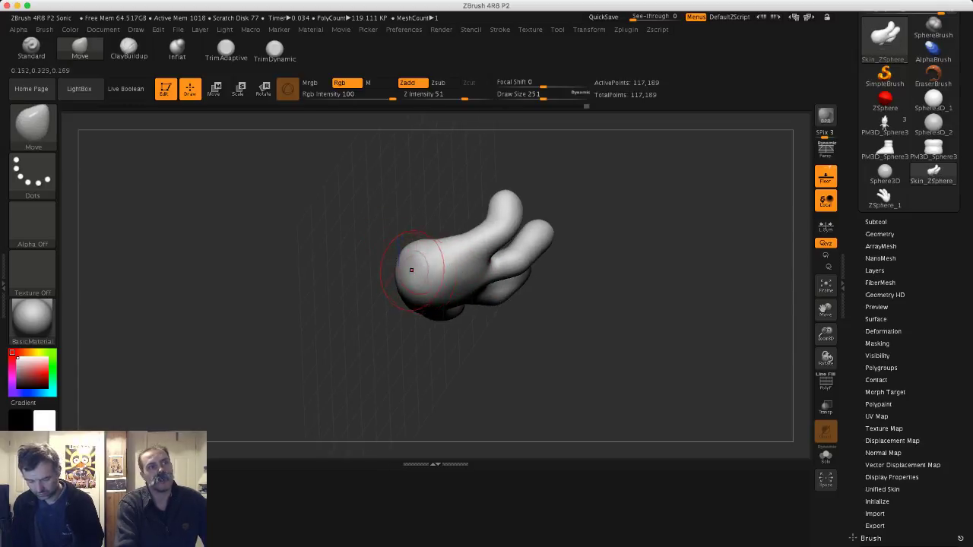
drag(467, 328, 464, 324)
mouse_move(432, 292)
right_down()
mouse_move(428, 251)
mouse_move(432, 278)
right_up()
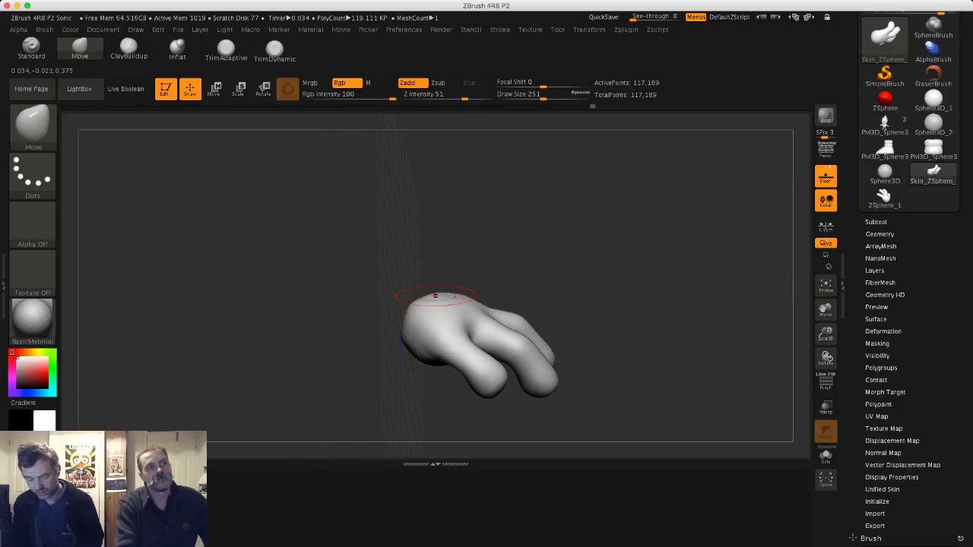
shift+drag(436, 295, 436, 293)
right_drag(402, 337, 418, 337)
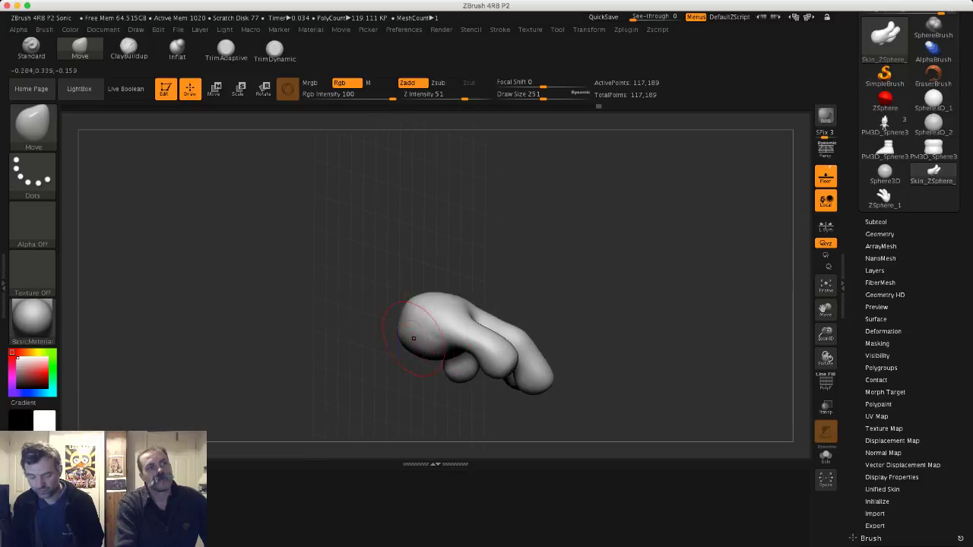
drag(448, 341, 426, 314)
mouse_move(415, 307)
right_down()
mouse_move(376, 284)
mouse_move(365, 289)
mouse_move(411, 321)
mouse_move(394, 302)
right_up()
- Mask a round patch on the wrist end with a FreeHand mask stroke at draw size 177, then invert the mask
key(s)
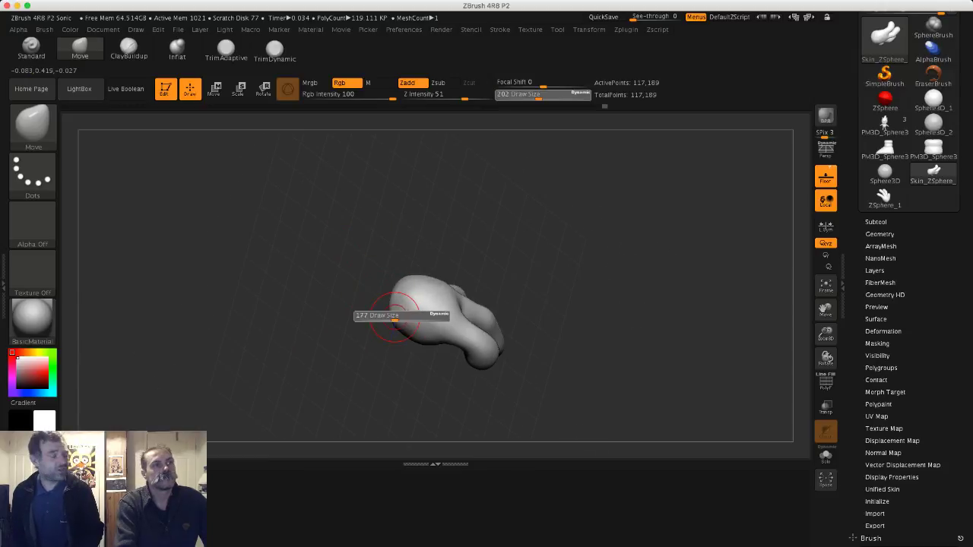
drag(401, 320, 394, 320)
right_drag(394, 321, 381, 306)
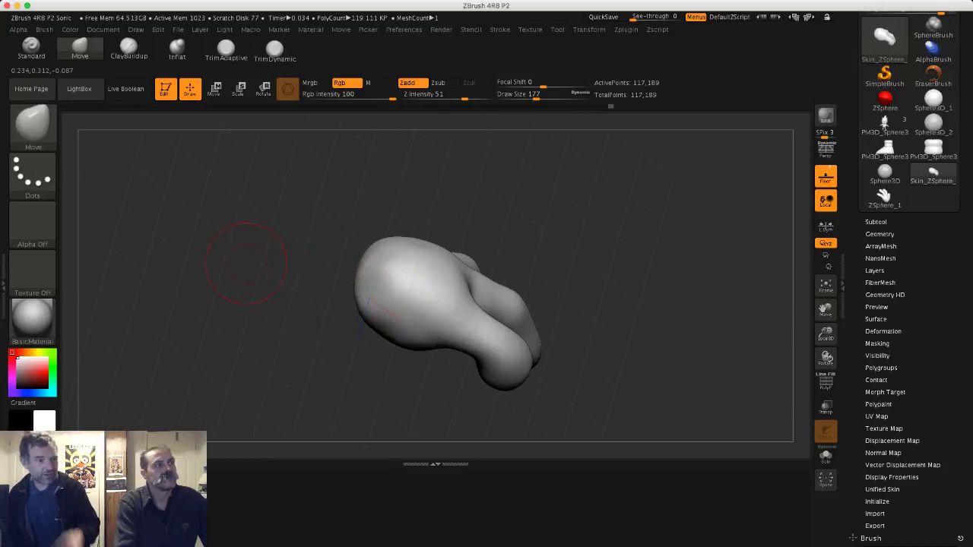
right_drag(223, 300, 159, 225)
ctrl+click(45, 183)
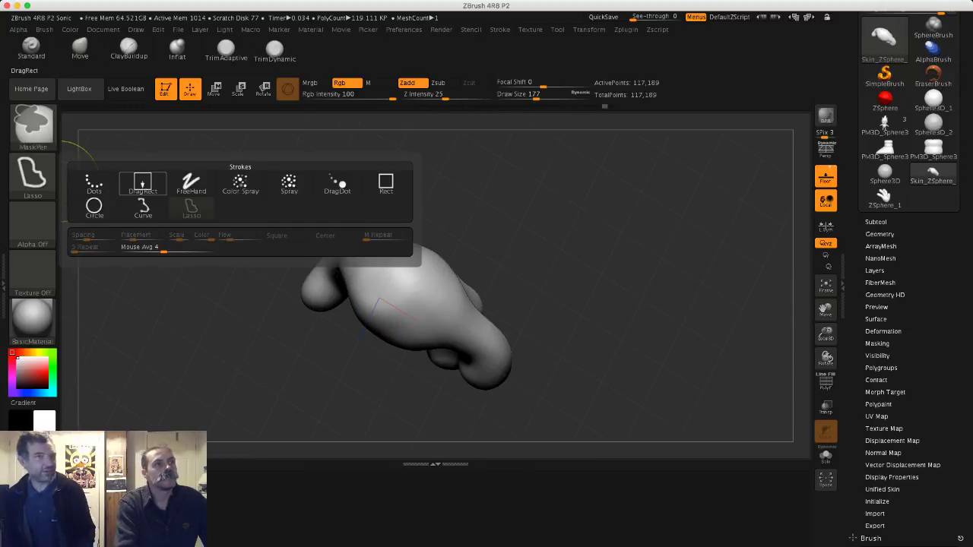
ctrl+click(190, 190)
right_drag(423, 283, 387, 278)
ctrl+drag(391, 292, 388, 294)
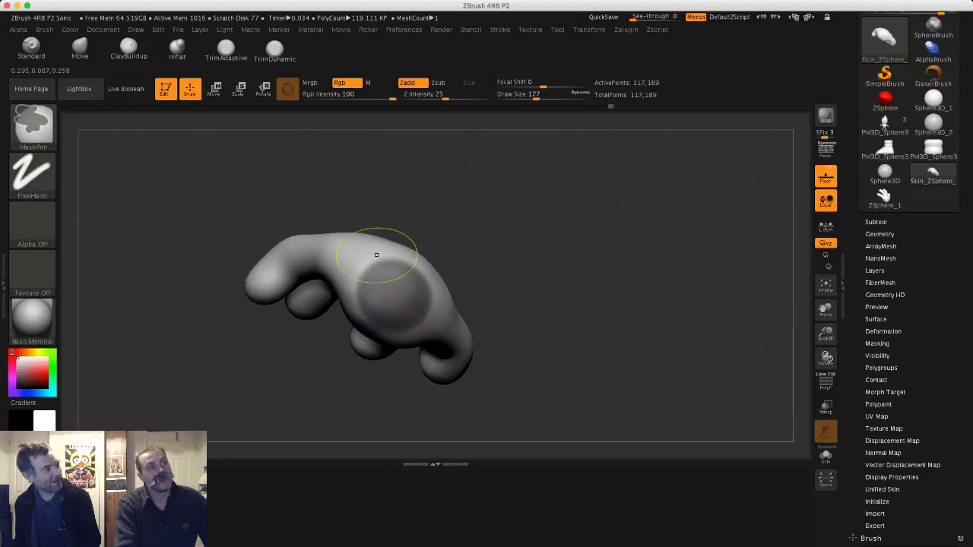
right_drag(376, 256, 305, 254)
ctrl+click(305, 255)
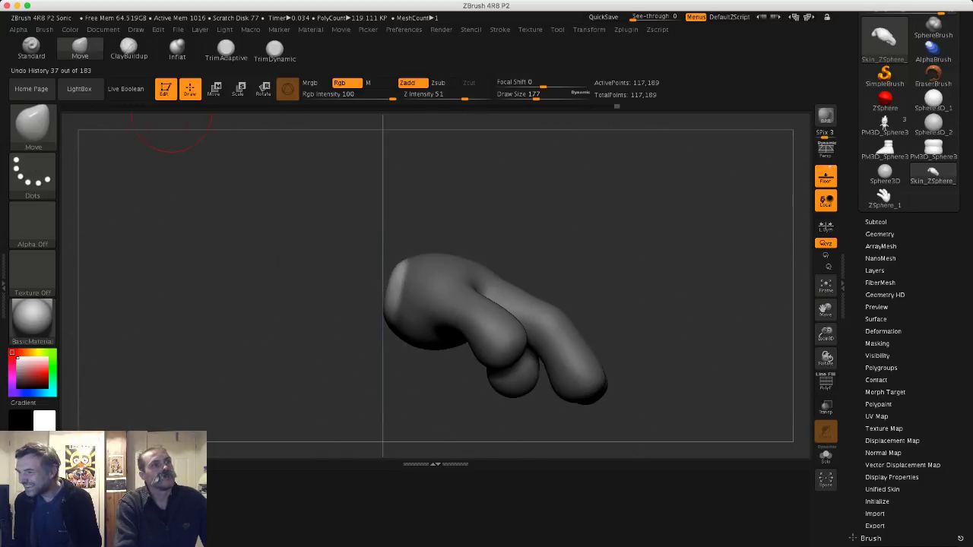
- Pull the unmasked wrist end outward with the move gizmo to extrude a short wrist and raise it slightly
key(w)
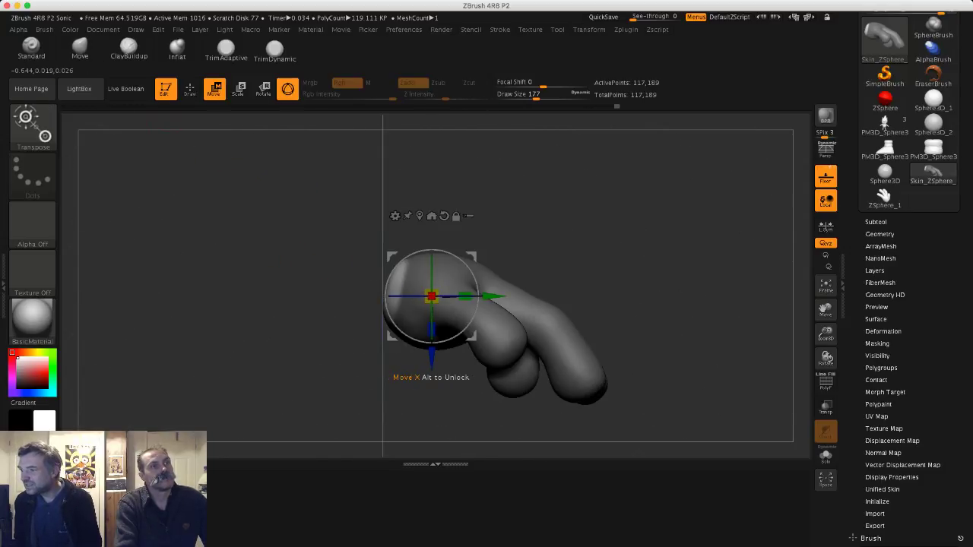
drag(431, 296, 388, 297)
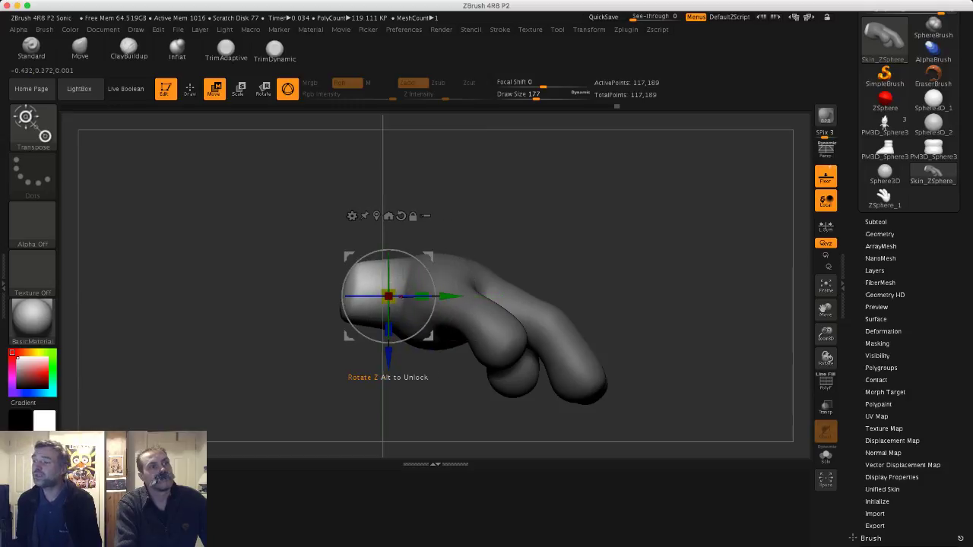
drag(389, 358, 389, 348)
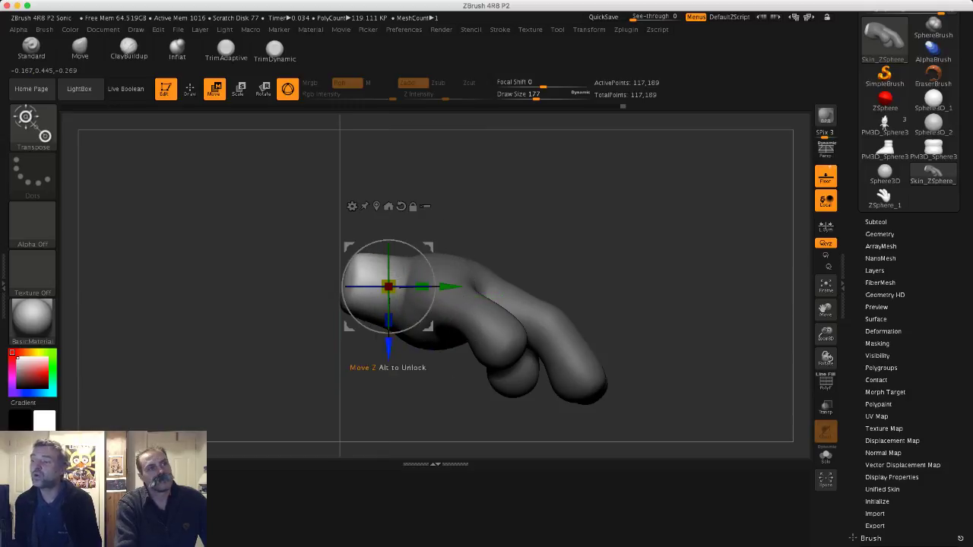
drag(450, 287, 445, 287)
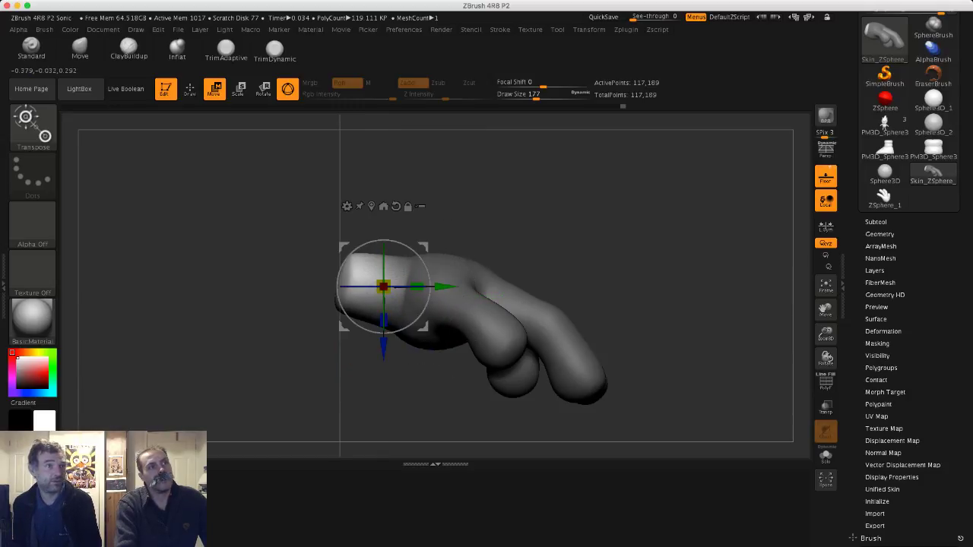
- Return to Draw mode, clear the mask and remesh the hand with DynaMesh
drag(441, 381, 505, 438)
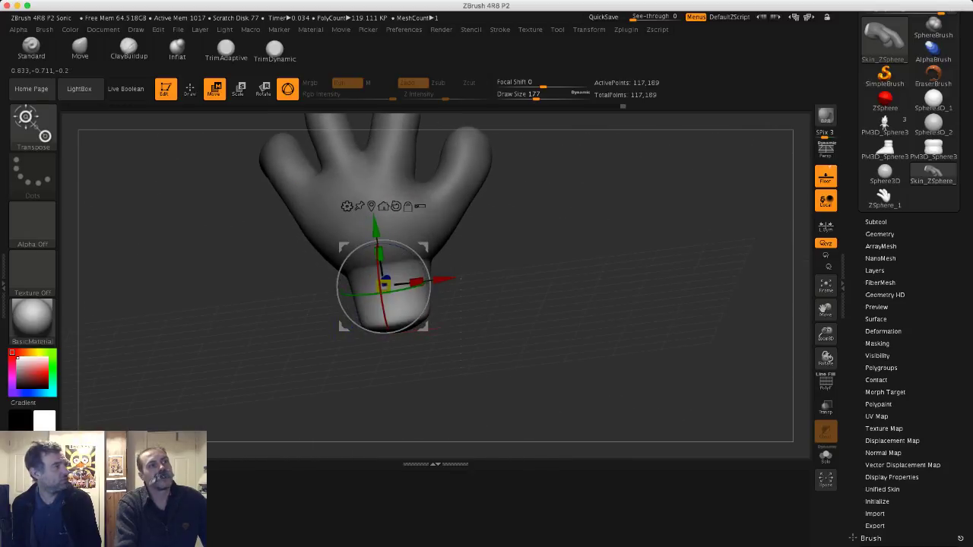
click(190, 89)
drag(236, 168, 246, 266)
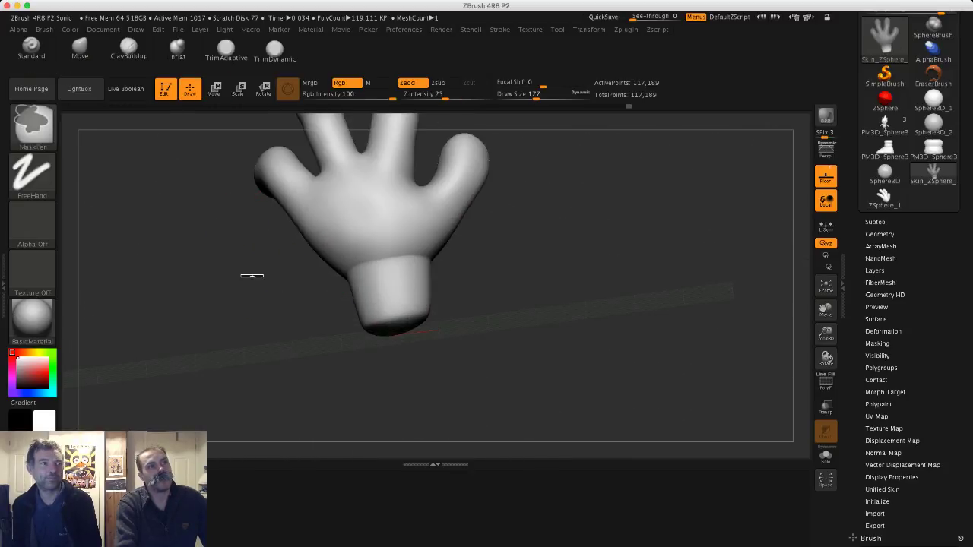
drag(304, 282, 313, 311)
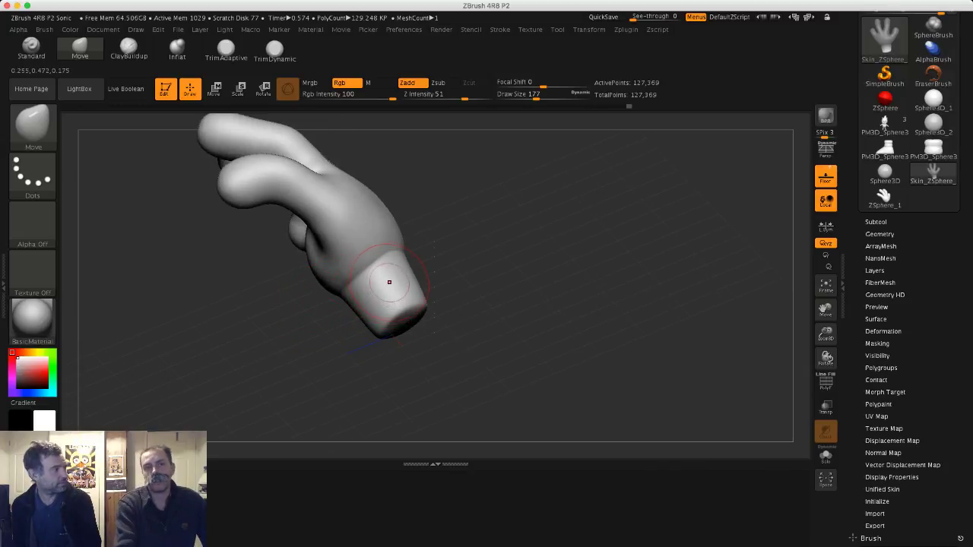
mouse_move(641, 278)
mouse_down()
mouse_move(550, 251)
mouse_move(487, 295)
mouse_up()
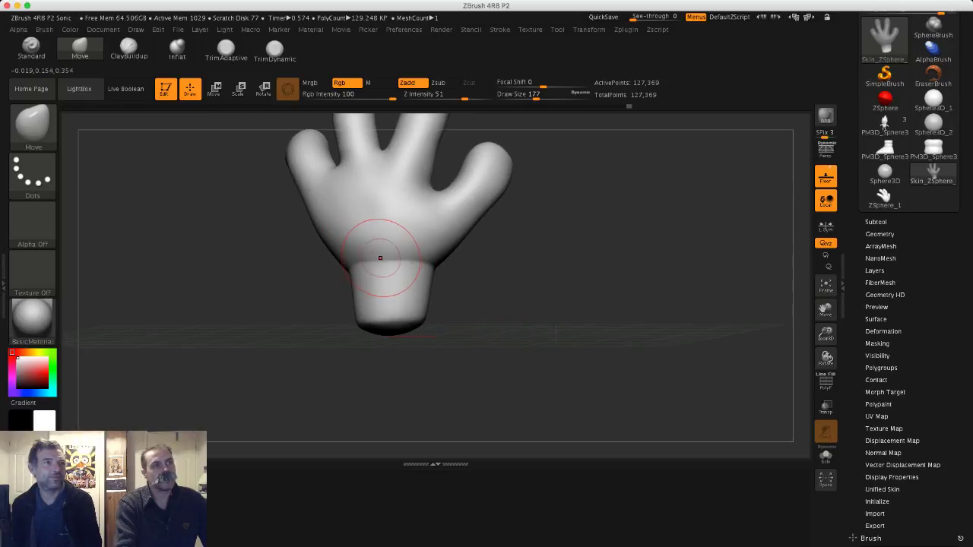
- Set the draw size to 120, switch the mask stroke to Lasso and mask the hand above the wrist
key(s)
drag(384, 258, 378, 256)
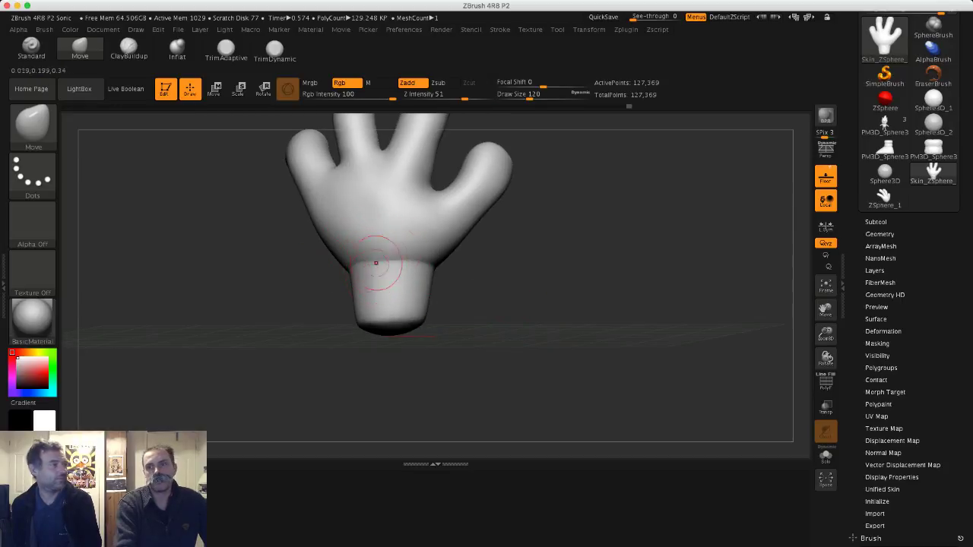
drag(311, 285, 306, 292)
key(ctrl)
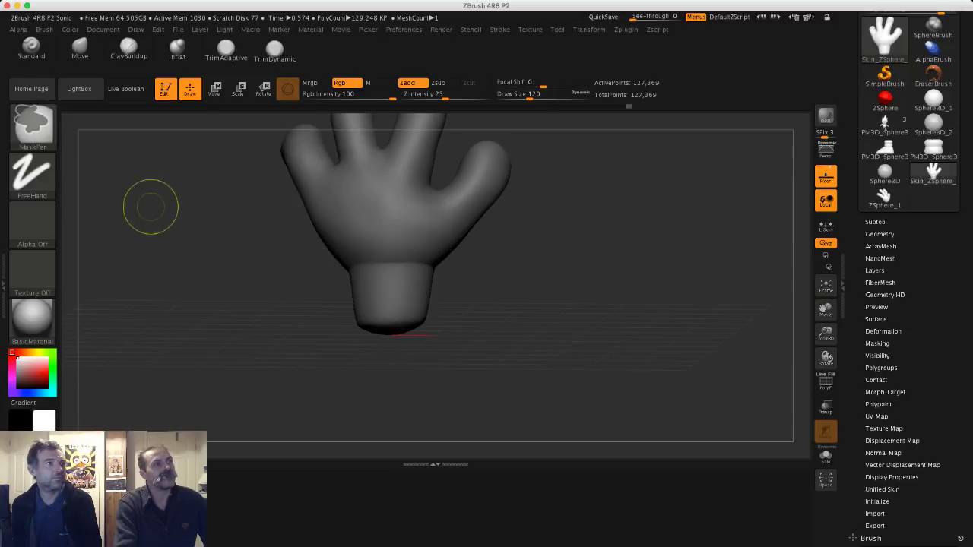
ctrl+click(31, 174)
click(191, 209)
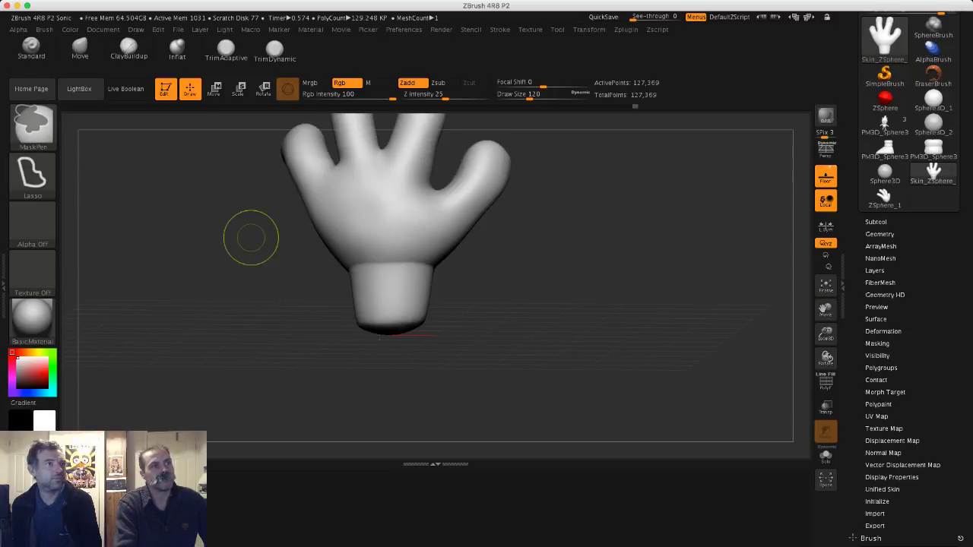
mouse_move(370, 260)
ctrl+mouse_down()
mouse_move(511, 173)
mouse_move(321, 261)
mouse_move(410, 264)
mouse_move(357, 266)
ctrl+mouse_up()
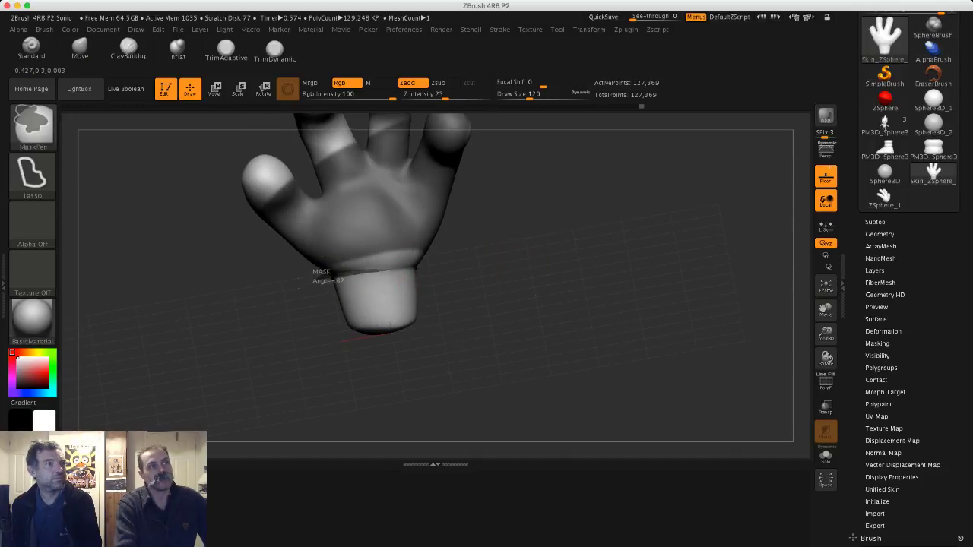
mouse_move(299, 278)
ctrl+mouse_down()
mouse_move(319, 235)
mouse_move(327, 295)
mouse_move(432, 304)
ctrl+mouse_up()
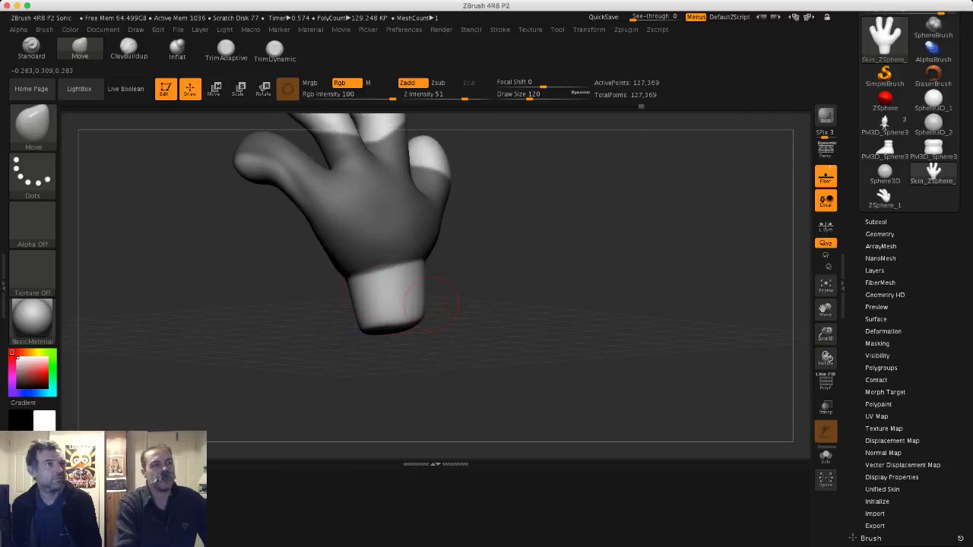
- Refine the lasso mask's edge around the wrist so it separates the palm and back of the hand from the wrist
drag(328, 286, 283, 285)
drag(338, 289, 343, 284)
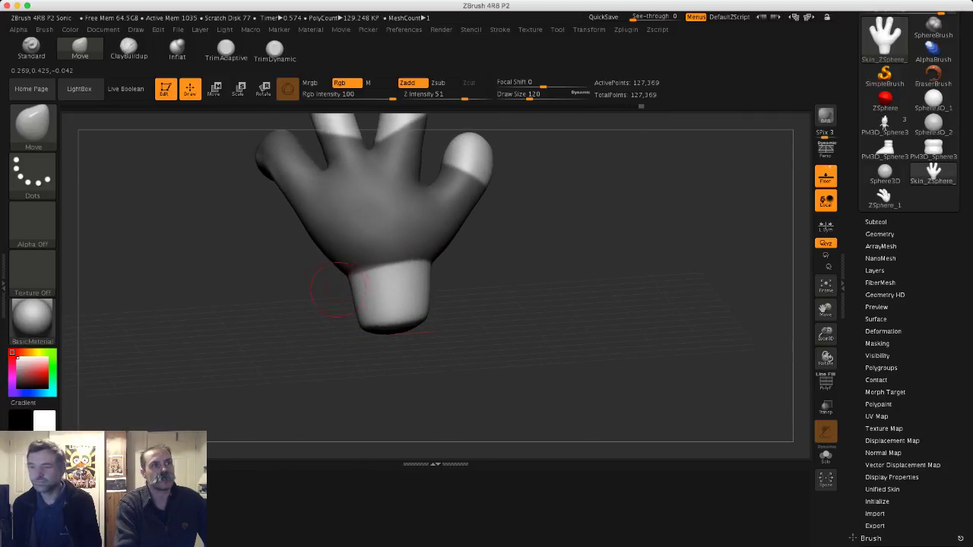
key(ctrl)
ctrl+alt+drag(402, 265, 441, 292)
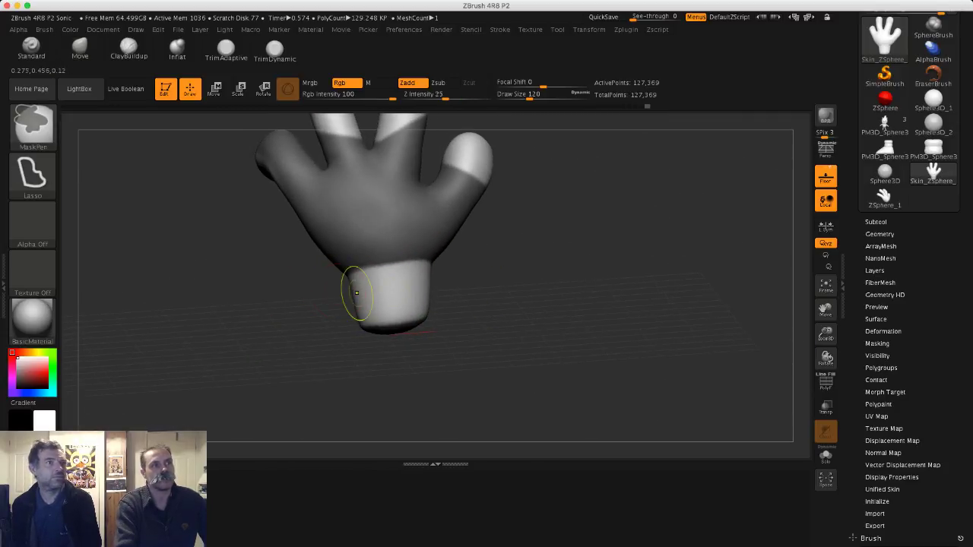
drag(340, 292, 456, 286)
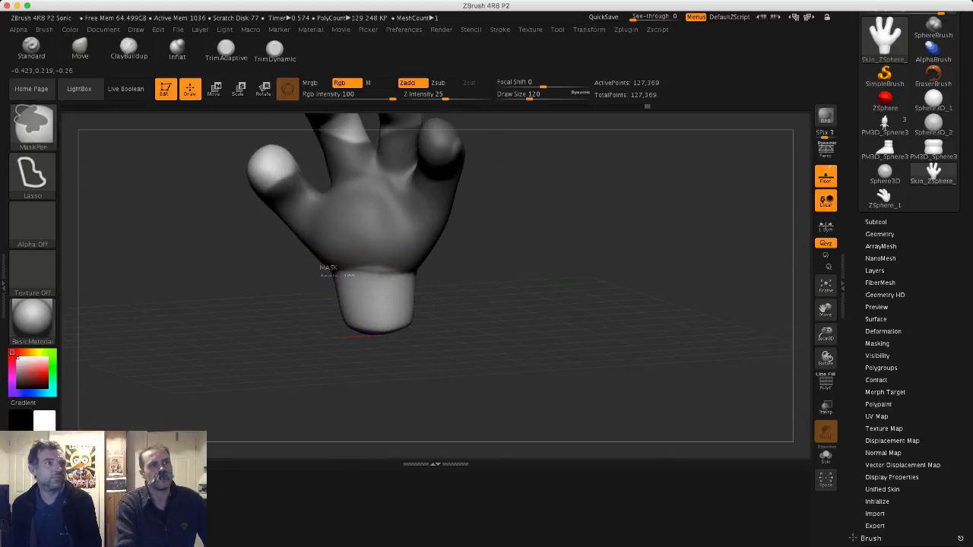
mouse_move(326, 271)
ctrl+mouse_down()
mouse_move(320, 221)
mouse_move(318, 228)
ctrl+mouse_up()
mouse_move(301, 281)
mouse_down()
mouse_move(245, 285)
mouse_move(236, 303)
mouse_move(286, 285)
mouse_move(404, 300)
mouse_move(365, 331)
mouse_up()
mouse_move(210, 307)
mouse_down()
mouse_move(266, 284)
mouse_move(375, 270)
mouse_move(365, 304)
mouse_move(266, 295)
mouse_up()
drag(357, 250, 350, 285)
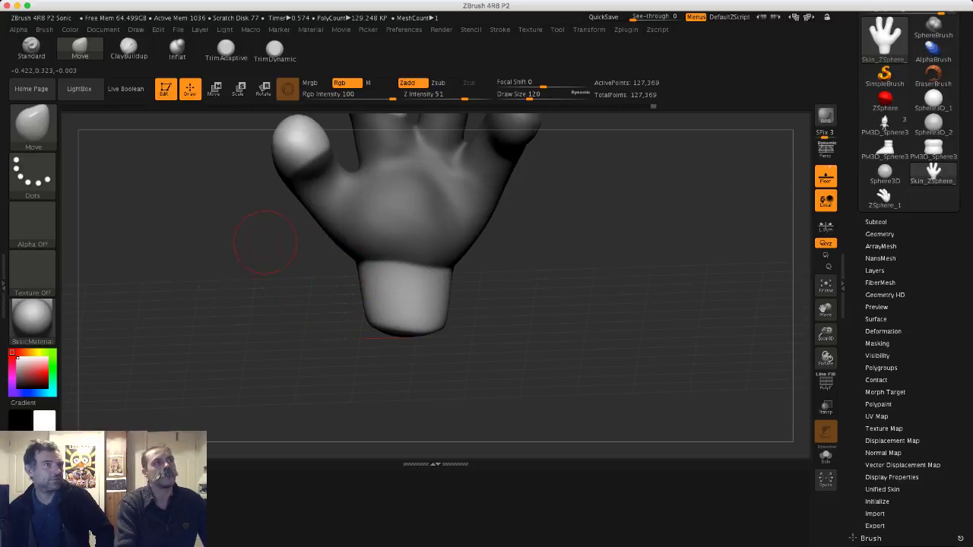
drag(240, 233, 224, 231)
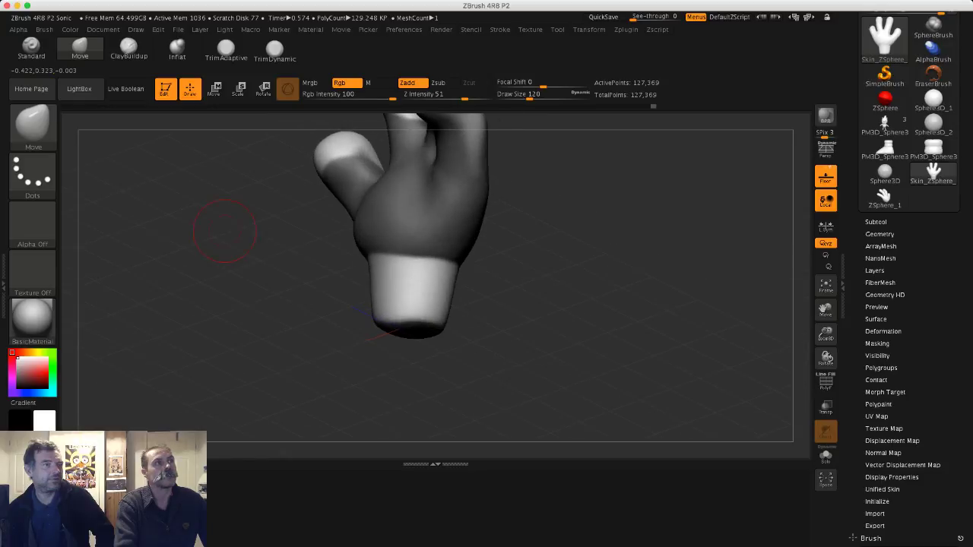
- Build up a raised cuff band around the wrist below the mask edge with ClayBuildup at draw size 136
click(129, 48)
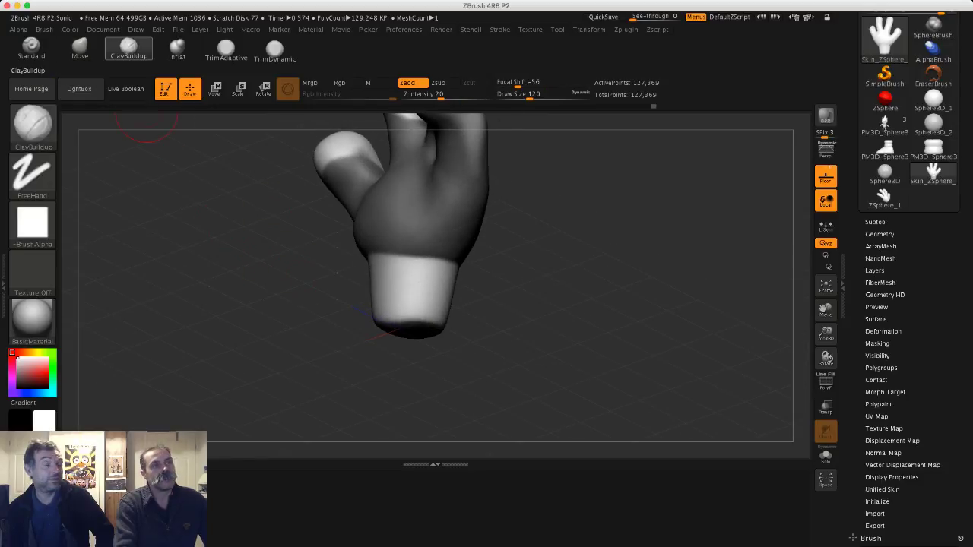
key(s)
click(416, 272)
key(s)
click(423, 269)
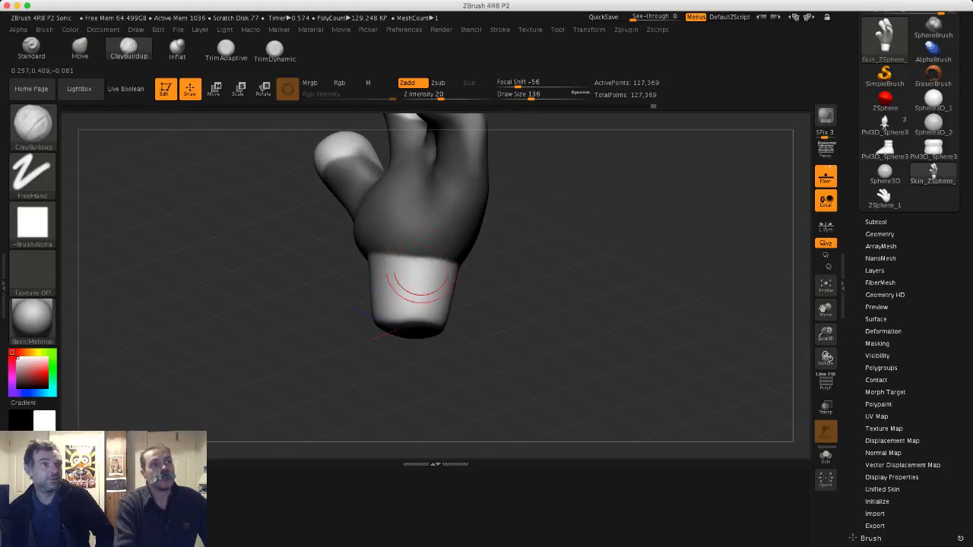
mouse_move(414, 265)
mouse_down()
mouse_move(391, 261)
mouse_move(449, 269)
mouse_move(396, 266)
mouse_up()
mouse_move(327, 283)
mouse_down()
mouse_move(395, 278)
mouse_move(340, 283)
mouse_move(416, 265)
mouse_move(403, 284)
mouse_up()
drag(454, 312, 413, 282)
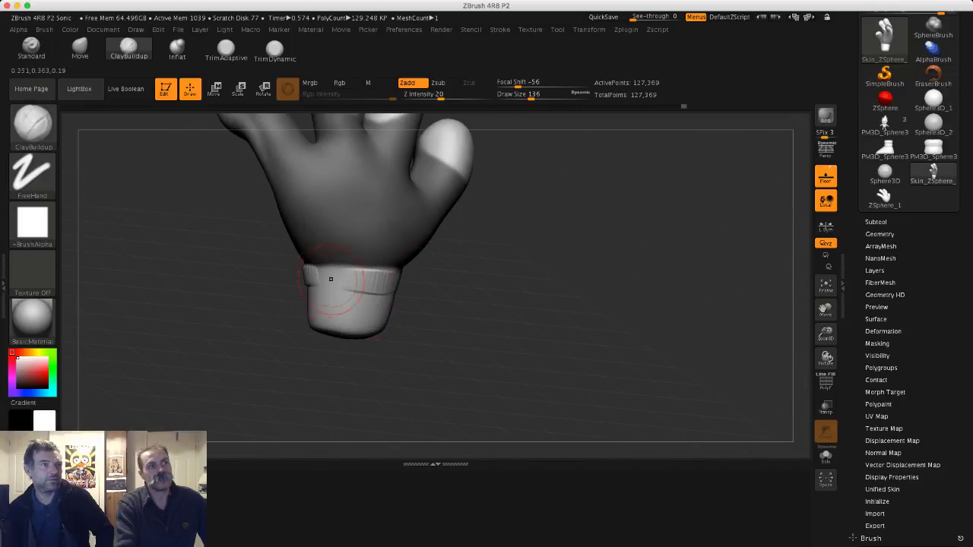
mouse_move(313, 281)
mouse_down()
mouse_move(406, 285)
mouse_move(316, 285)
mouse_up()
drag(295, 287, 424, 291)
mouse_move(411, 281)
mouse_down()
mouse_move(377, 286)
mouse_move(403, 282)
mouse_up()
drag(319, 280, 363, 289)
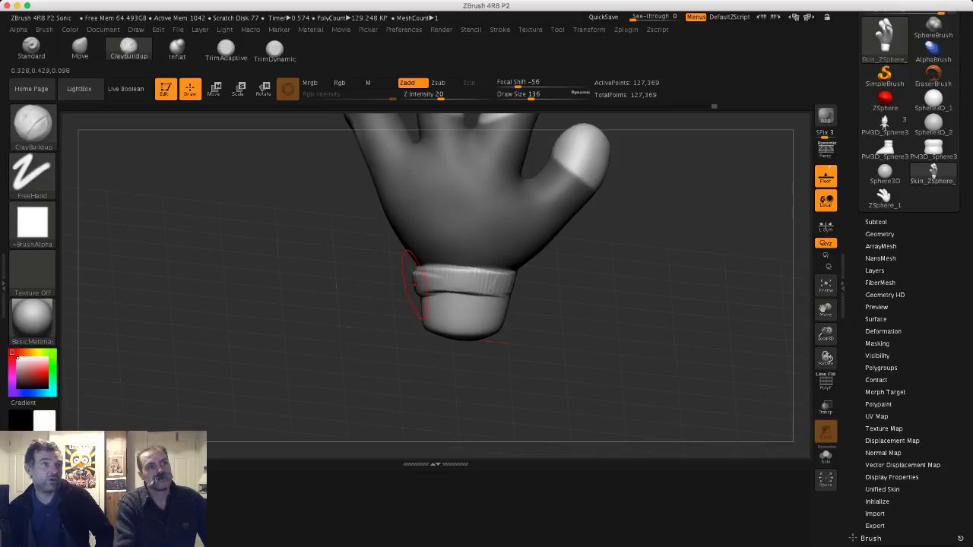
mouse_move(470, 286)
mouse_down()
mouse_move(415, 286)
mouse_move(511, 293)
mouse_up()
mouse_move(563, 311)
mouse_down()
mouse_move(464, 304)
mouse_move(419, 282)
mouse_move(496, 279)
mouse_move(339, 280)
mouse_up()
- Smooth the cuff band all around the wrist with the Smooth brush at draw size 136
mouse_move(557, 281)
shift+mouse_down()
mouse_move(464, 295)
mouse_move(561, 294)
mouse_move(493, 292)
shift+mouse_up()
mouse_move(342, 293)
mouse_down()
mouse_move(491, 283)
mouse_move(447, 290)
mouse_up()
drag(393, 278, 434, 281)
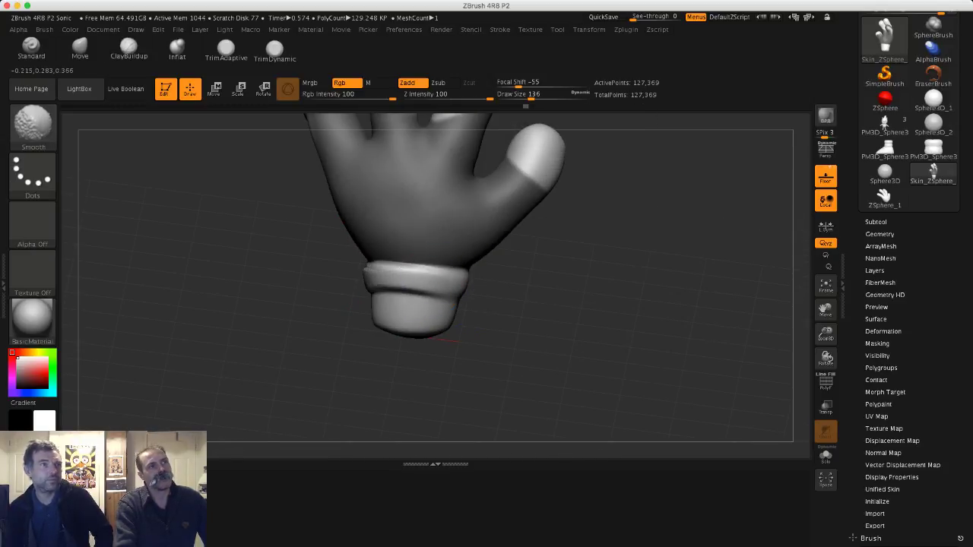
drag(305, 282, 382, 280)
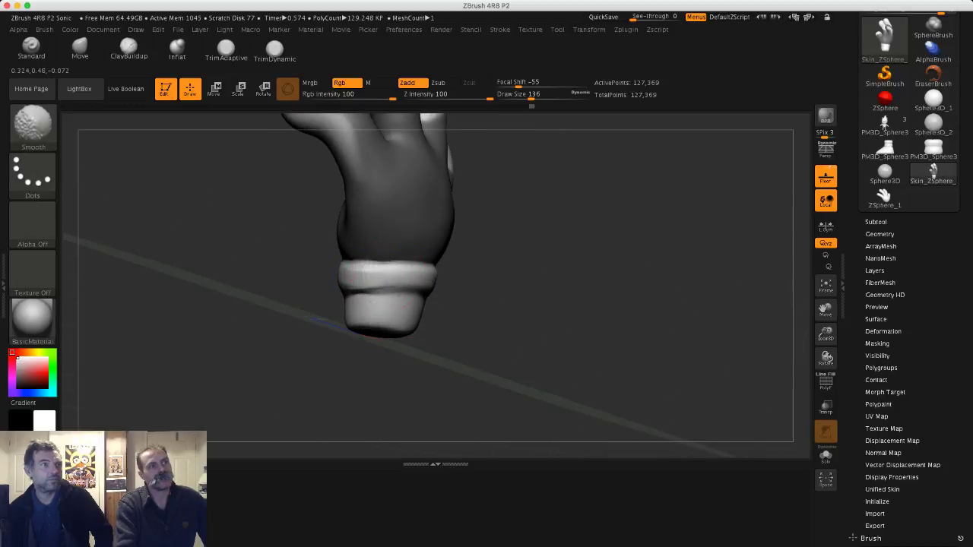
drag(294, 272, 367, 278)
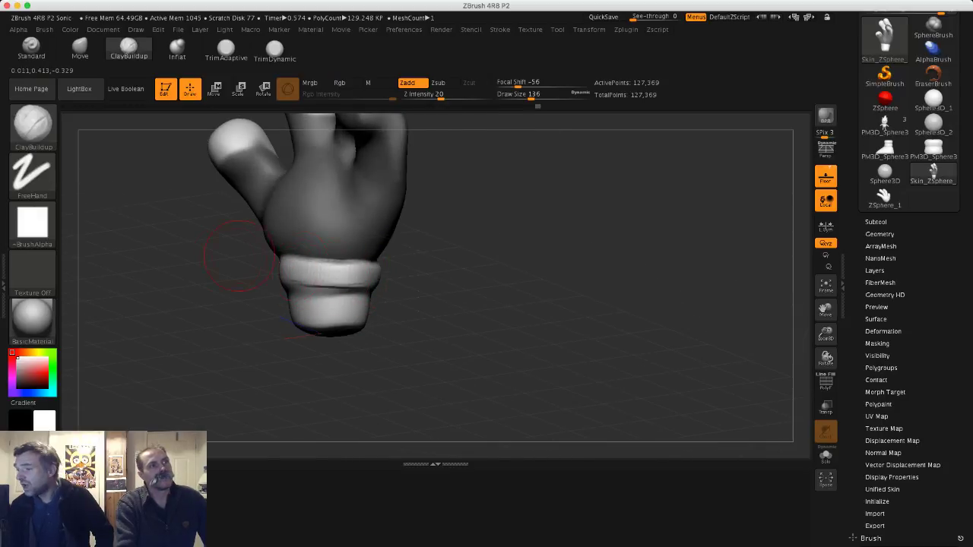
- Thicken the cuff with further ClayBuildup strokes around the wrist and smooth the added clay
drag(238, 256, 330, 277)
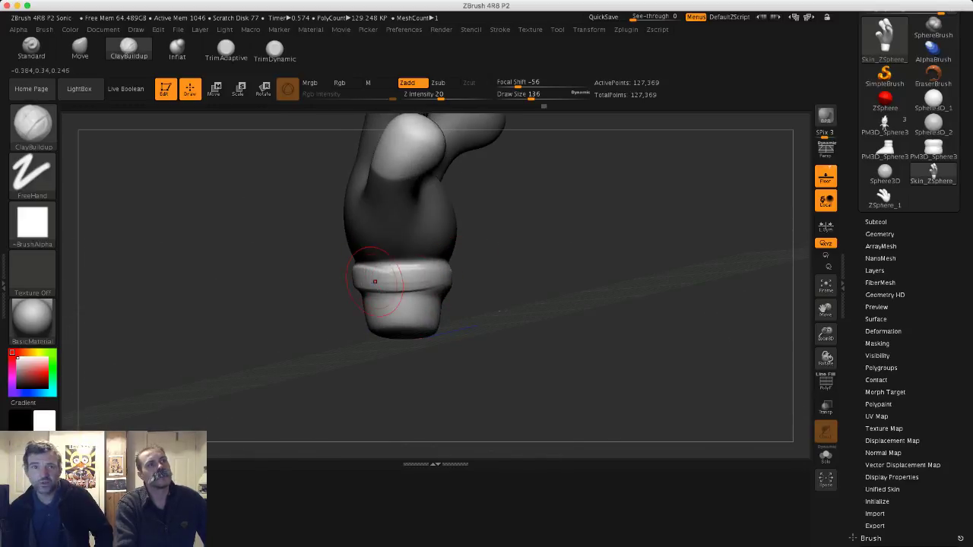
key(shift)
mouse_move(500, 311)
mouse_down()
mouse_move(458, 294)
mouse_move(379, 300)
mouse_up()
drag(443, 304, 501, 295)
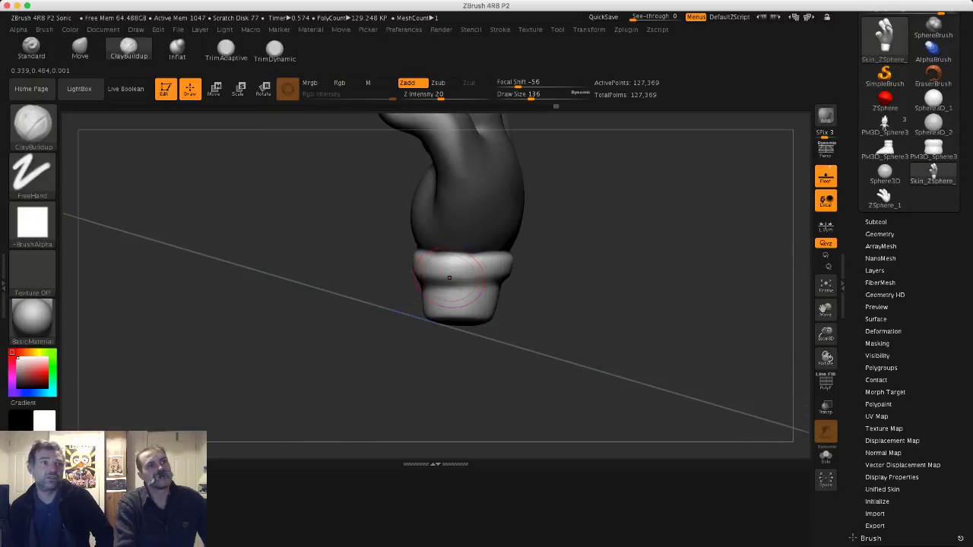
- Build up a second raised band around the wrist below the cuff band with ClayBuildup at draw size 136
key(shift)
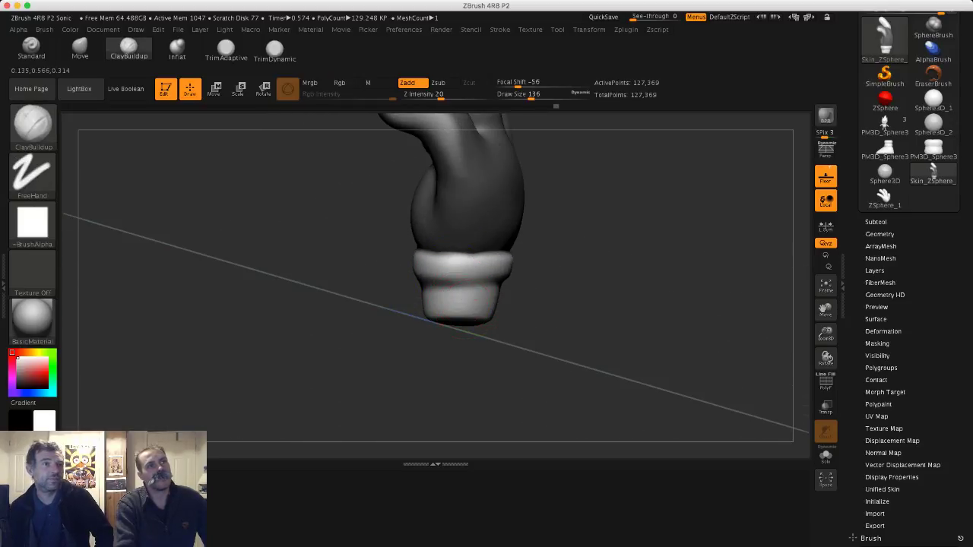
drag(396, 308, 473, 305)
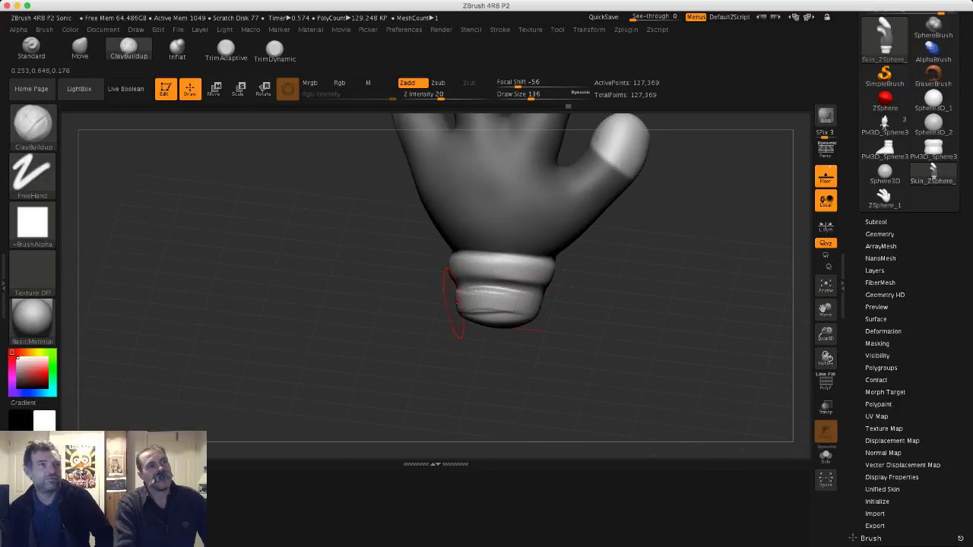
drag(537, 311, 473, 308)
mouse_move(535, 295)
mouse_down()
mouse_move(449, 304)
mouse_move(450, 316)
mouse_move(457, 304)
mouse_move(420, 306)
mouse_move(504, 325)
mouse_move(554, 314)
mouse_up()
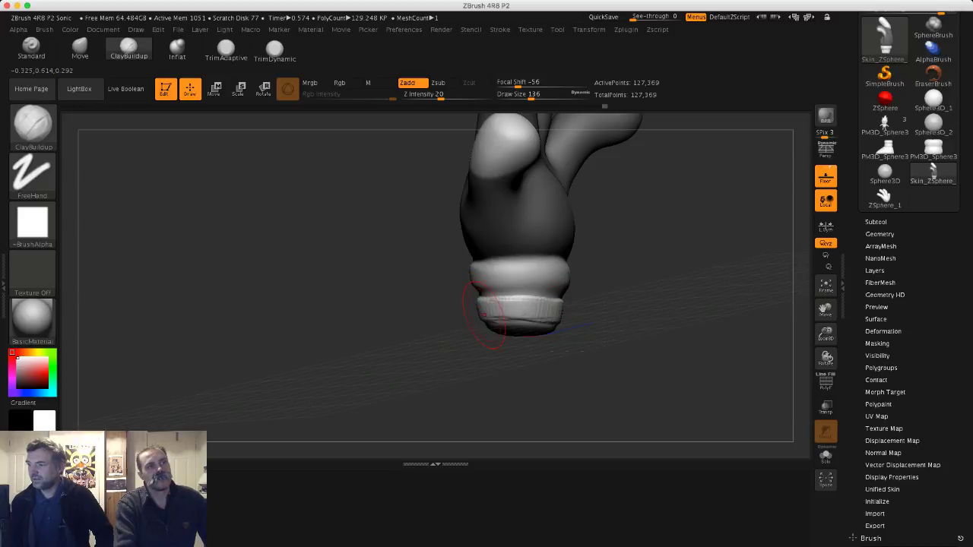
mouse_move(443, 315)
mouse_down()
mouse_move(520, 313)
mouse_move(486, 313)
mouse_move(514, 321)
mouse_up()
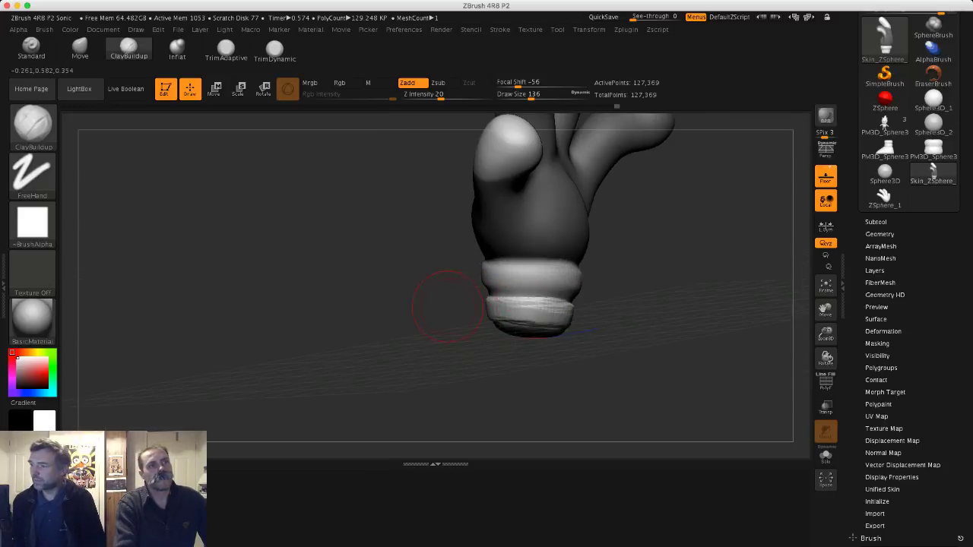
mouse_move(447, 306)
mouse_down()
mouse_move(472, 311)
mouse_move(381, 305)
mouse_up()
- Smooth the new lower wrist band all around with the Smooth brush at draw size 136
key(shift)
drag(479, 310, 351, 306)
mouse_move(380, 337)
mouse_down()
mouse_move(342, 319)
mouse_move(377, 318)
mouse_up()
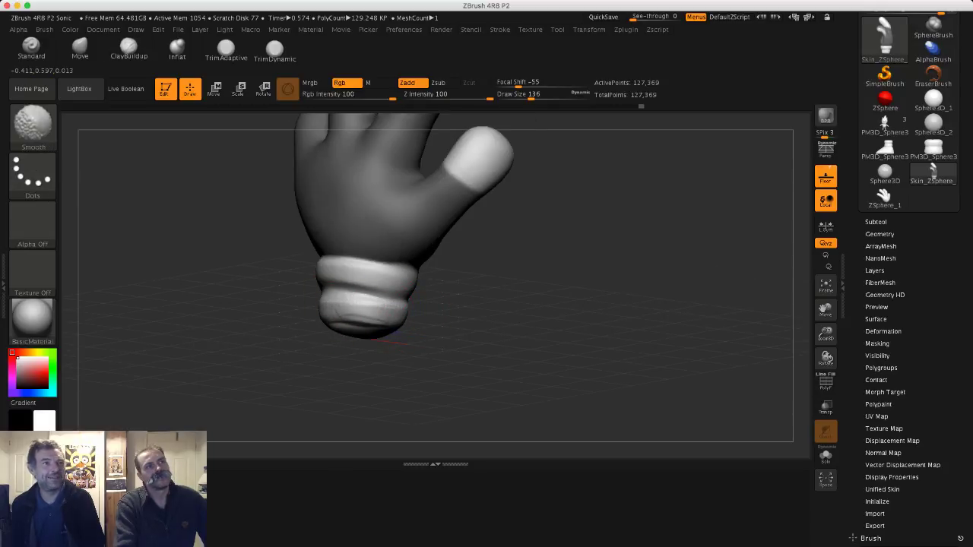
mouse_move(281, 301)
alt+mouse_down()
mouse_move(272, 267)
mouse_move(242, 263)
mouse_move(216, 271)
mouse_move(226, 302)
alt+mouse_up()
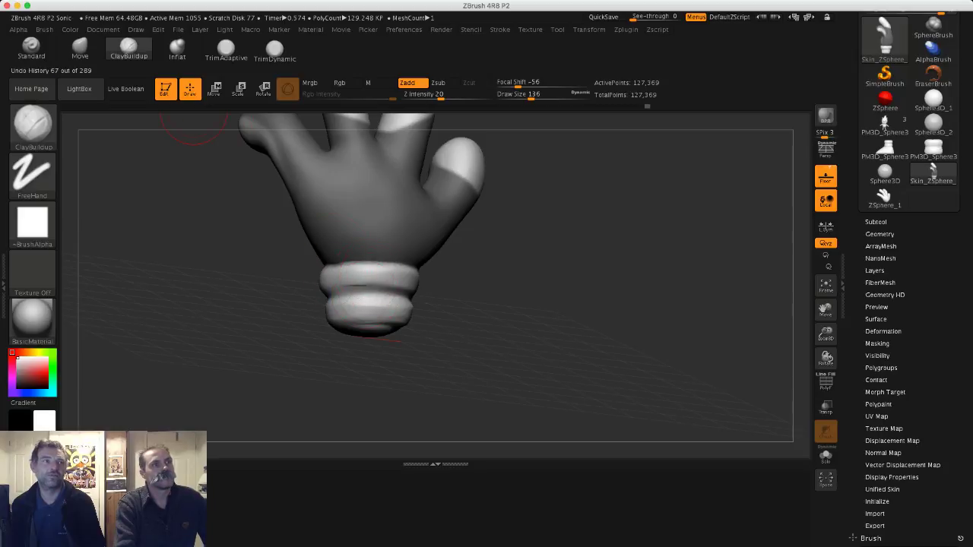
- Mask the lower wrist band and puff up the upper cuff band all around with the Inflat brush at draw size 202
mouse_move(289, 305)
mouse_down()
mouse_move(342, 308)
mouse_move(326, 294)
mouse_move(488, 302)
mouse_move(311, 350)
mouse_move(379, 305)
mouse_move(328, 336)
mouse_move(269, 285)
mouse_up()
click(178, 50)
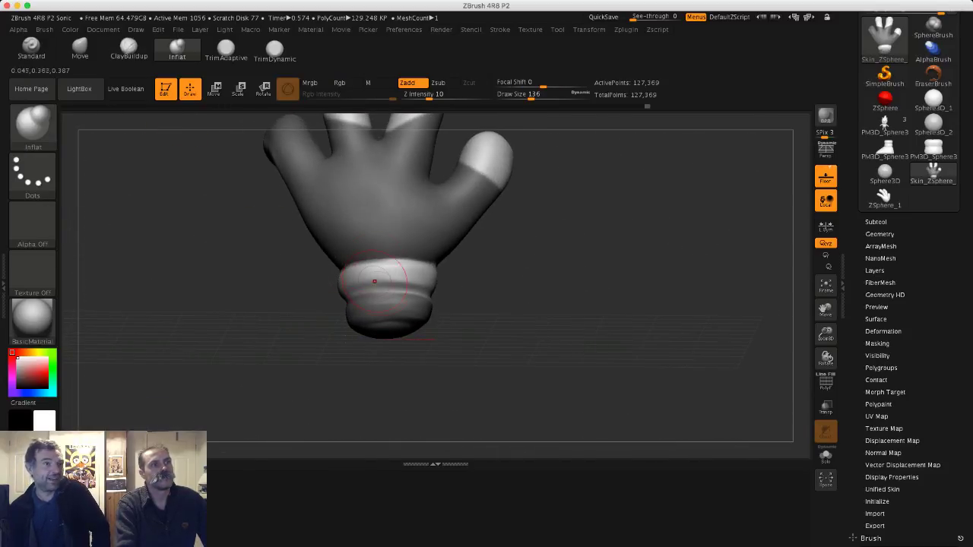
key(bracketright)
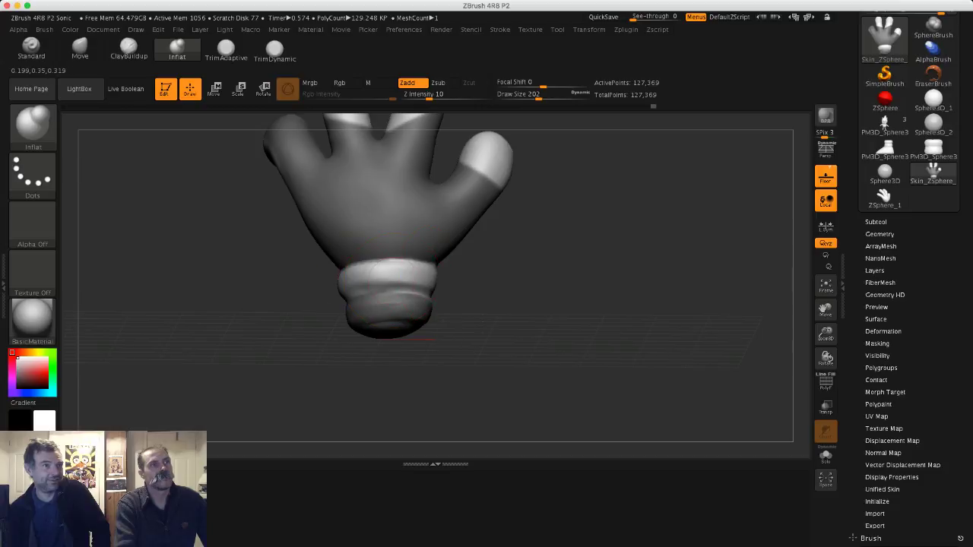
drag(412, 289, 365, 290)
mouse_move(414, 340)
mouse_down()
mouse_move(308, 278)
mouse_move(228, 283)
mouse_up()
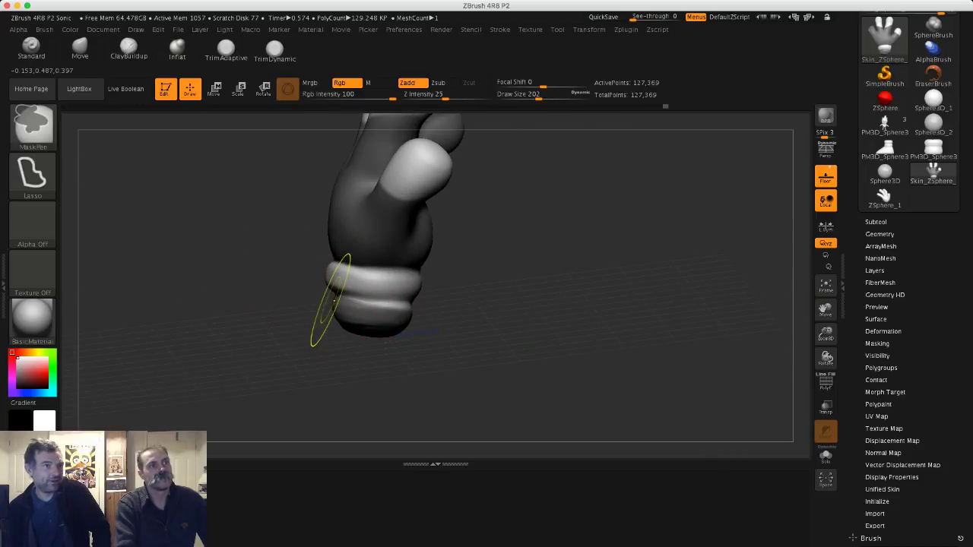
mouse_move(326, 303)
ctrl+mouse_down()
mouse_move(377, 302)
mouse_move(403, 339)
mouse_move(362, 334)
mouse_move(382, 325)
ctrl+mouse_up()
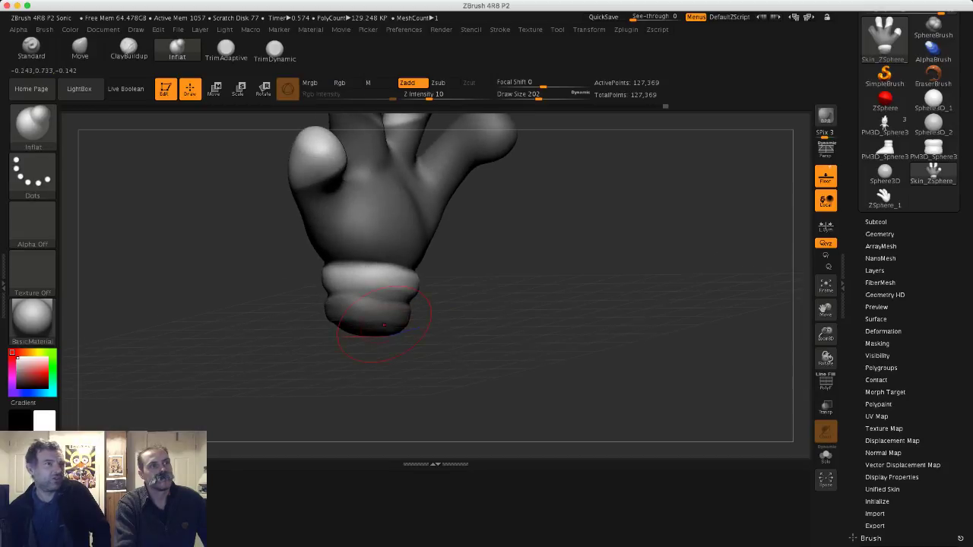
mouse_move(375, 281)
mouse_down()
mouse_move(341, 282)
mouse_move(373, 285)
mouse_up()
drag(450, 291, 289, 278)
drag(391, 295, 385, 307)
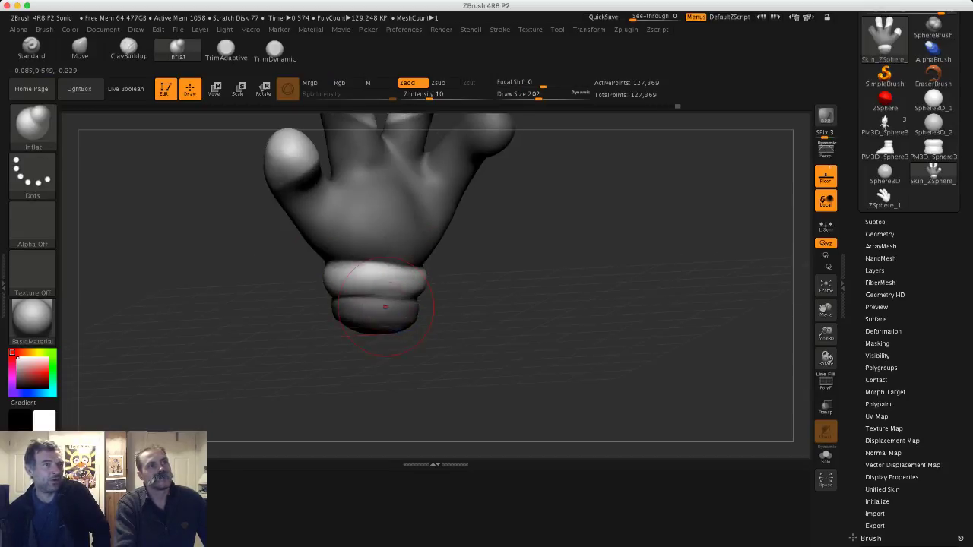
drag(469, 295, 403, 284)
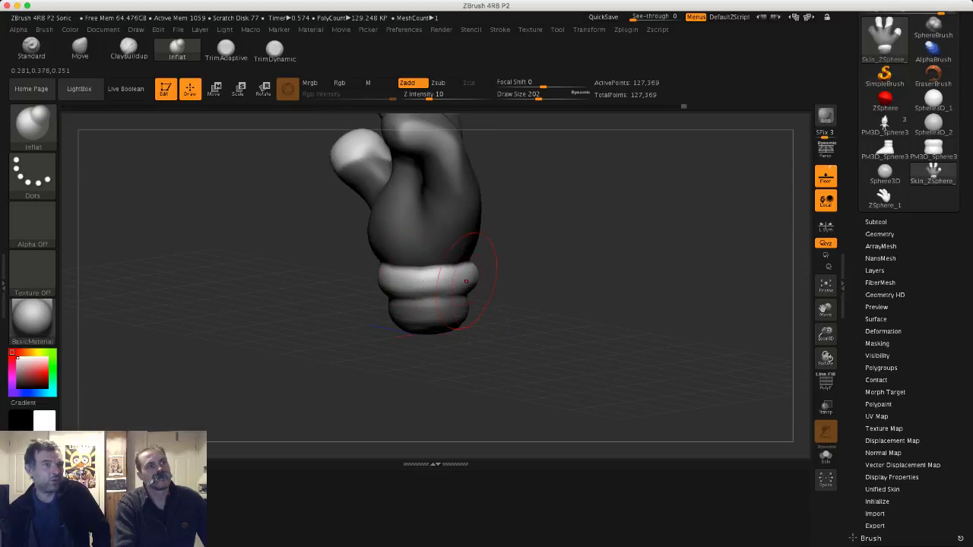
mouse_move(466, 282)
mouse_down()
mouse_move(385, 281)
mouse_move(342, 306)
mouse_move(386, 304)
mouse_move(371, 316)
mouse_up()
- Invert the mask and smooth the lower band and the wrist's end at draw size 145
drag(505, 319, 539, 324)
drag(608, 327, 559, 320)
mouse_move(458, 325)
mouse_down()
mouse_move(481, 325)
mouse_move(466, 323)
mouse_move(479, 263)
mouse_up()
mouse_move(365, 297)
alt+mouse_down()
mouse_move(335, 249)
mouse_move(391, 263)
mouse_move(370, 245)
mouse_move(320, 237)
alt+mouse_up()
key(shift)
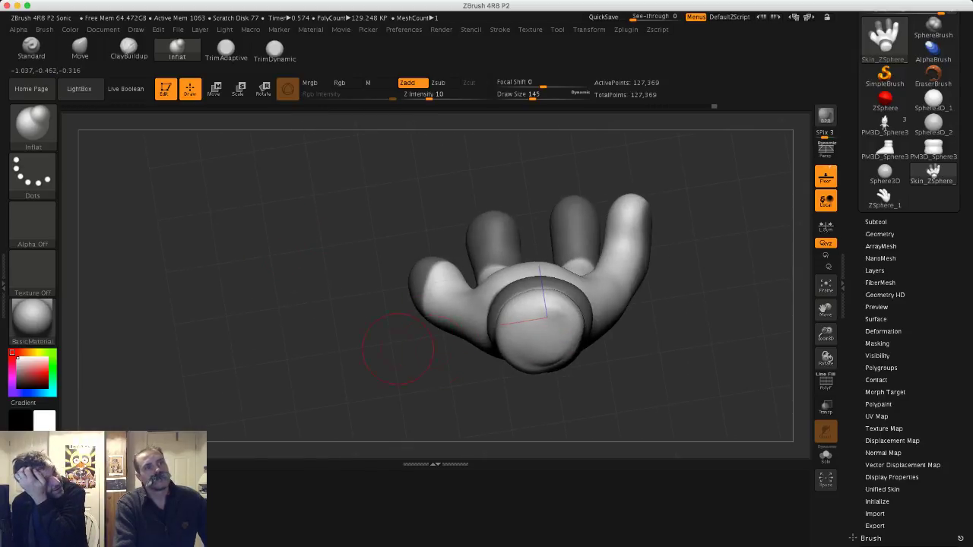
drag(398, 349, 396, 303)
mouse_move(541, 354)
shift+mouse_down()
mouse_move(556, 365)
mouse_move(507, 343)
shift+mouse_up()
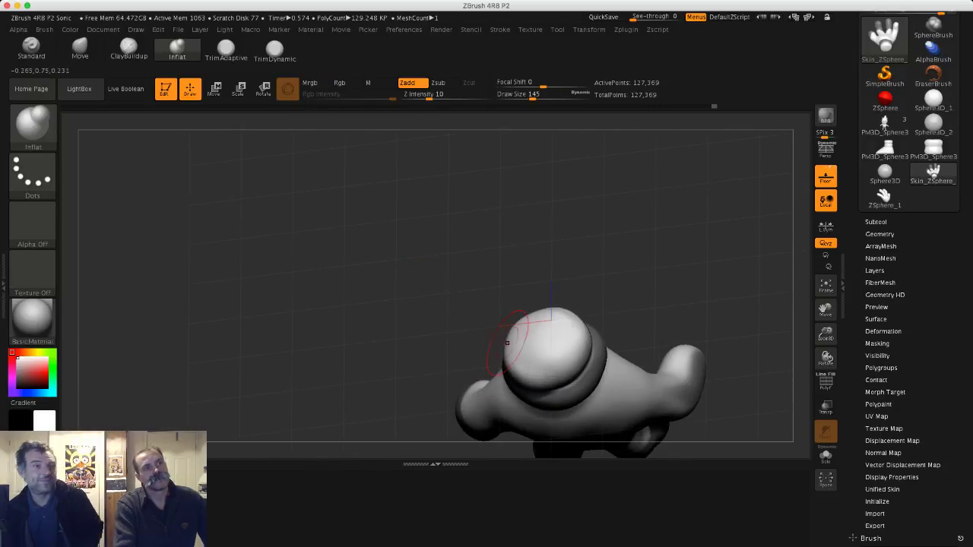
shift+drag(549, 367, 543, 346)
- Carve a round hollow into the wrist's end with ClayBuildup at draw size 97
mouse_move(467, 299)
mouse_down()
mouse_move(427, 331)
mouse_move(434, 339)
mouse_up()
key(b)
key(c)
key(b)
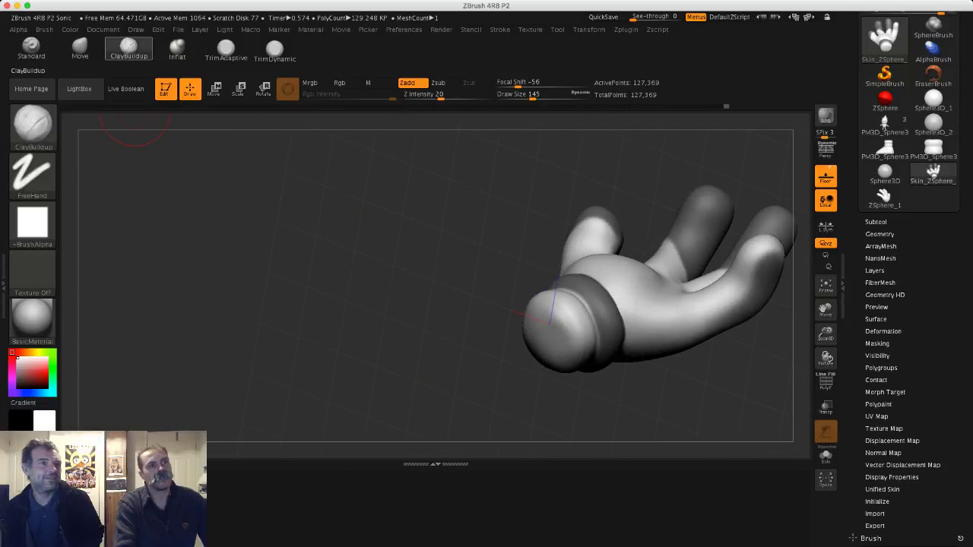
key(s)
drag(535, 324, 536, 324)
drag(481, 334, 514, 336)
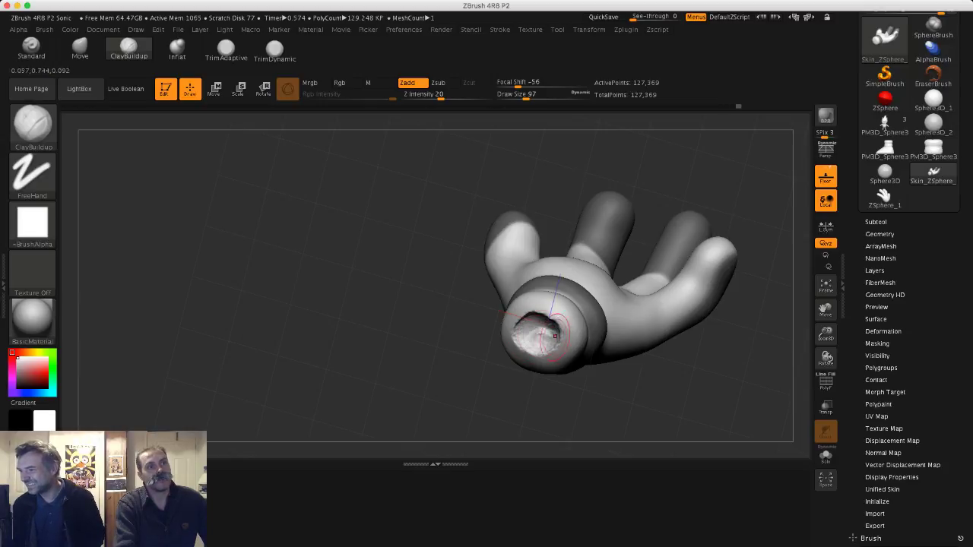
drag(537, 325, 541, 321)
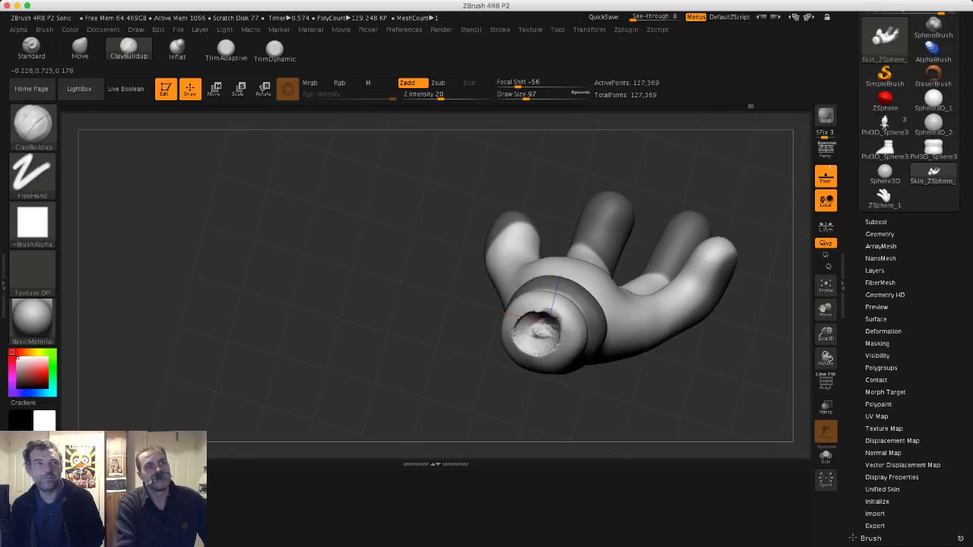
- Smooth the inside of the hollow in the wrist's end and clear the mask
drag(473, 339, 540, 329)
key(shift)
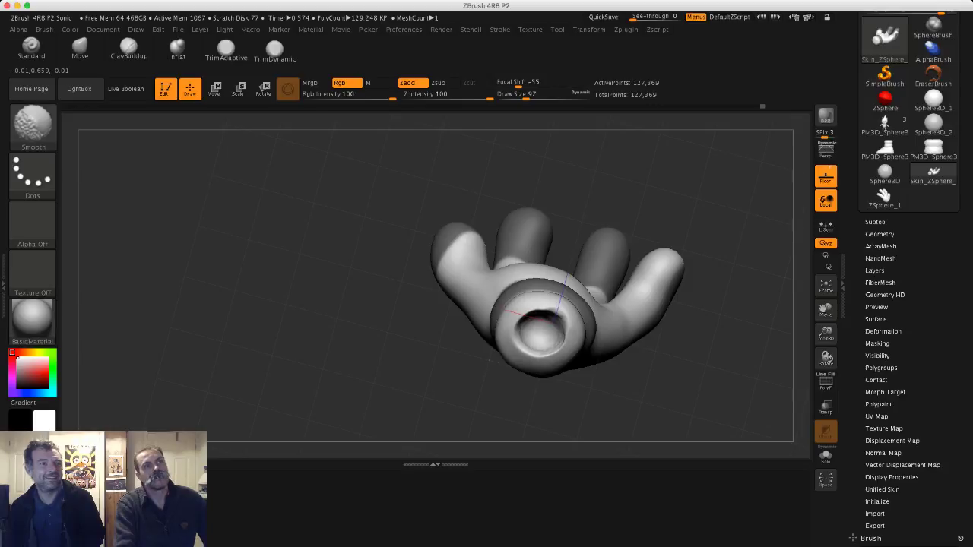
alt+drag(452, 357, 477, 357)
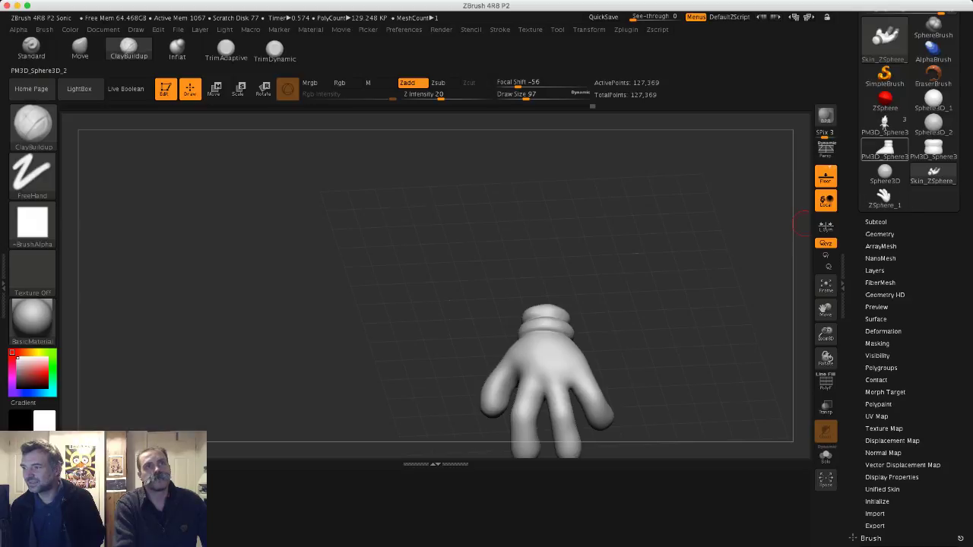
- Switch to the Sonic body tool and append the Skin_ZSphere hand mesh as a new subtool
click(884, 149)
mouse_move(722, 293)
alt+mouse_down()
mouse_move(702, 269)
mouse_move(706, 216)
mouse_move(635, 220)
mouse_move(636, 272)
mouse_move(656, 216)
mouse_move(628, 213)
mouse_move(669, 221)
mouse_move(707, 280)
alt+mouse_up()
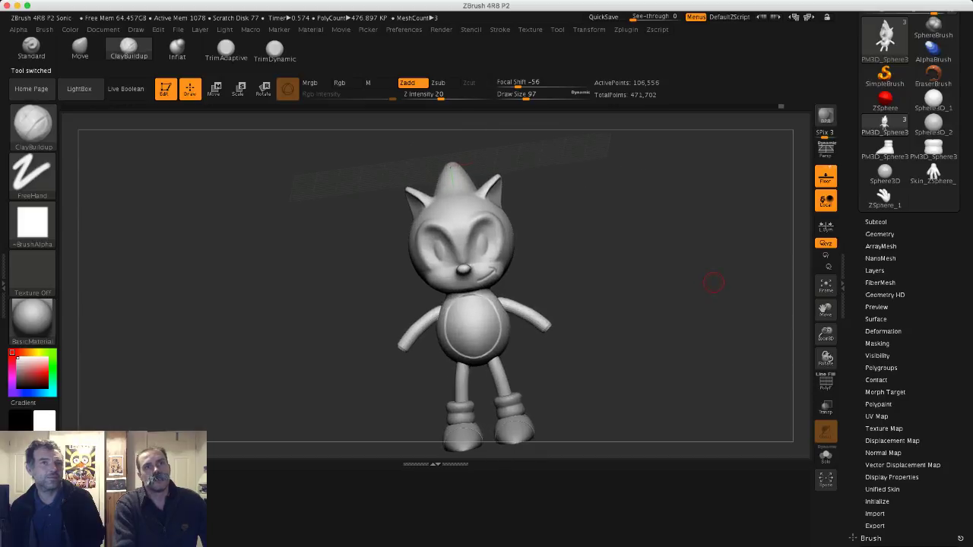
click(876, 222)
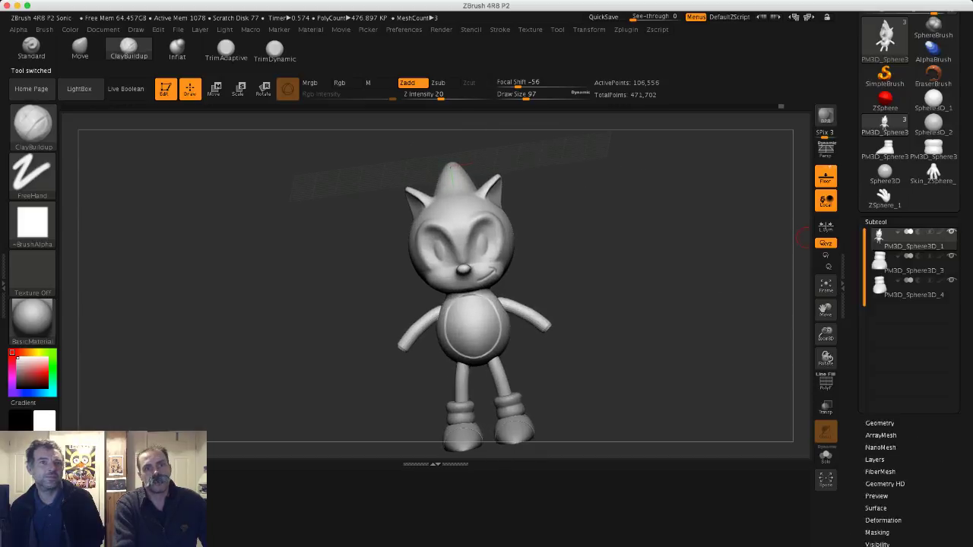
click(923, 505)
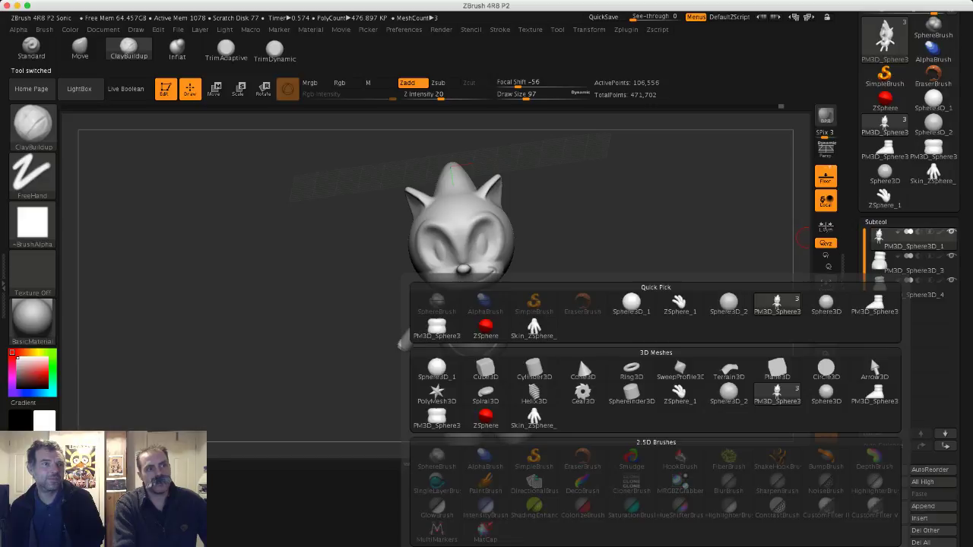
click(533, 417)
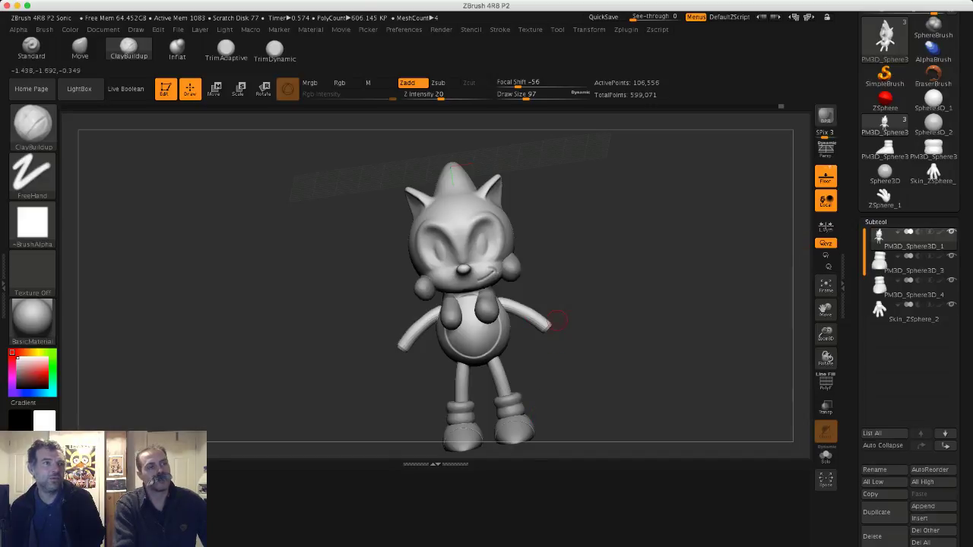
- Make the hand the active subtool, move it down to the torso and scale it down
drag(287, 253, 319, 263)
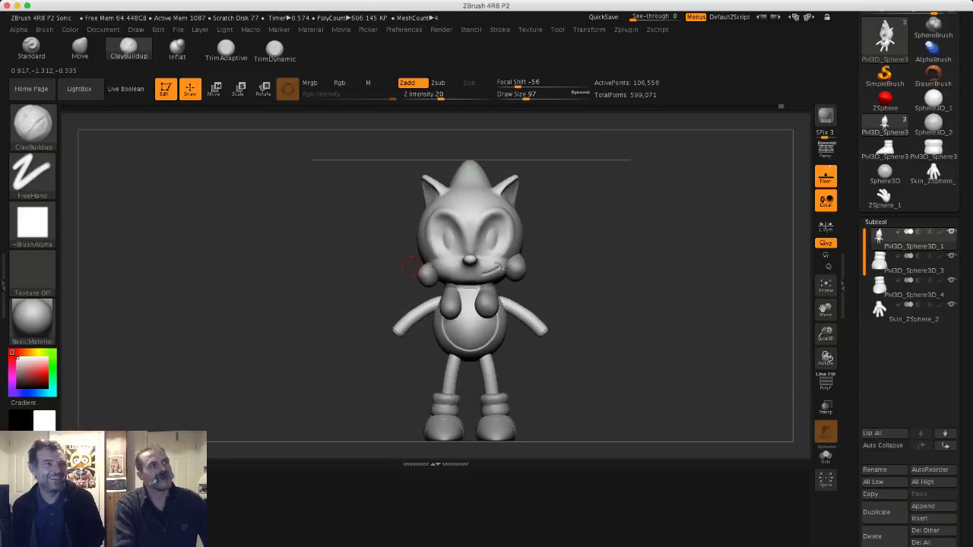
alt+click(424, 273)
click(213, 88)
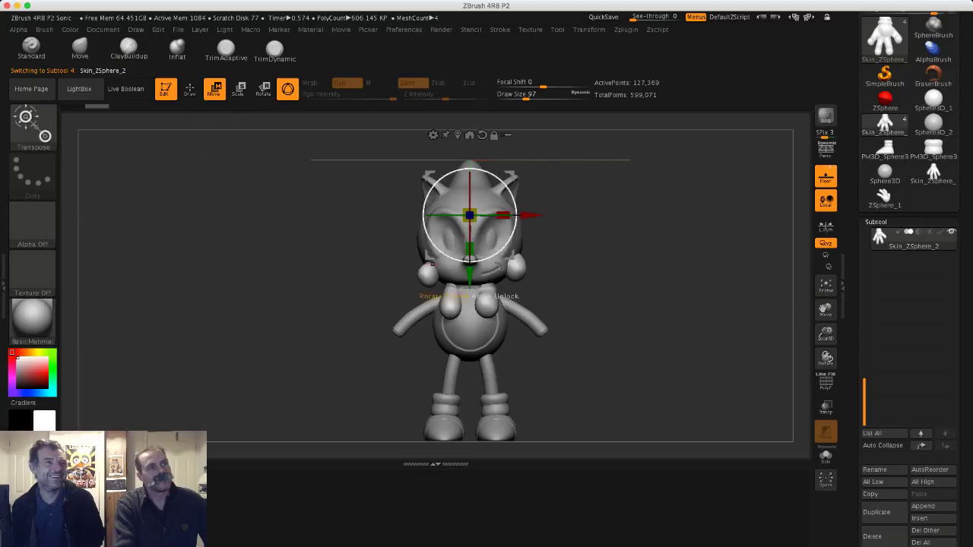
drag(472, 282, 472, 366)
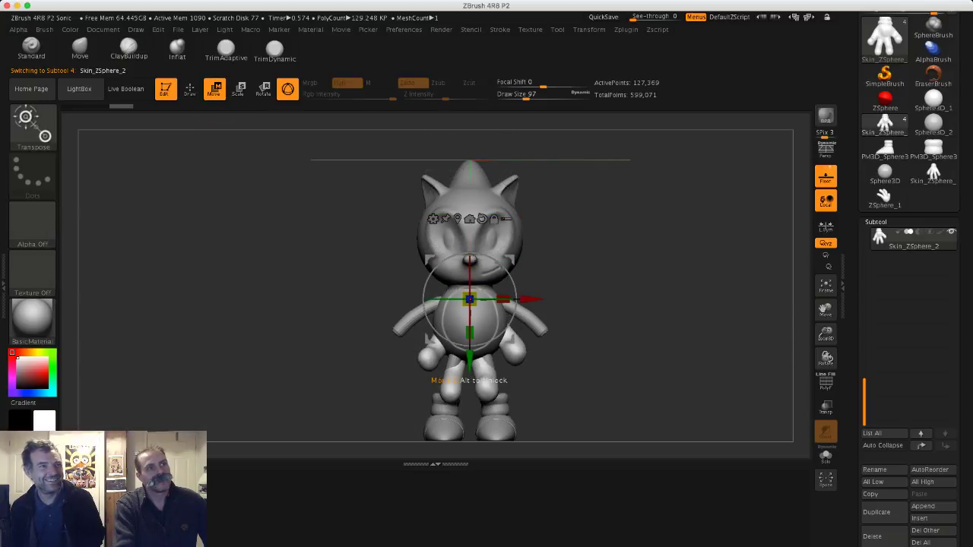
mouse_move(470, 299)
mouse_down()
mouse_move(566, 298)
mouse_move(414, 300)
mouse_move(474, 300)
mouse_move(461, 300)
mouse_up()
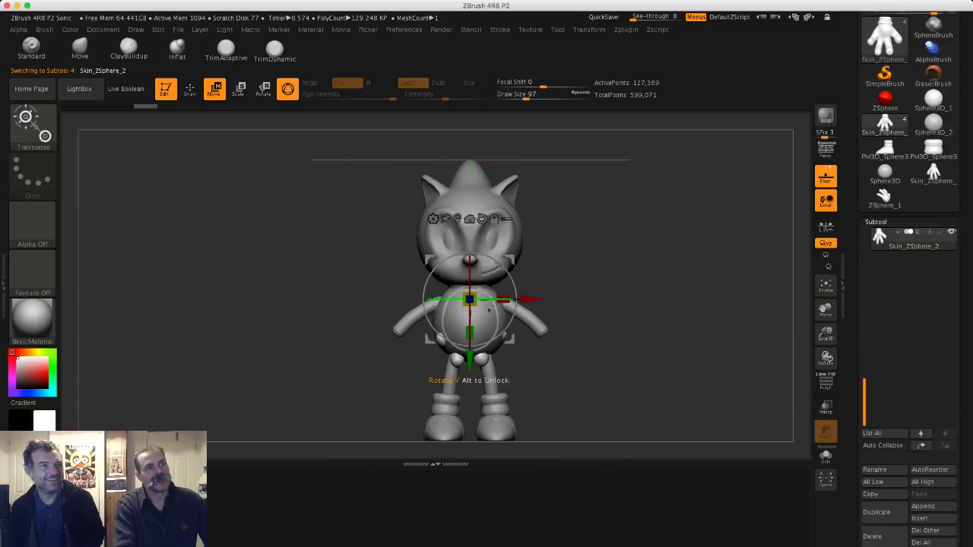
- Move the hand sideways to the end of Sonic's left arm and rotate it to follow the arm
drag(529, 299, 601, 300)
drag(541, 299, 541, 299)
mouse_move(542, 335)
mouse_down()
mouse_move(537, 346)
mouse_move(555, 348)
mouse_up()
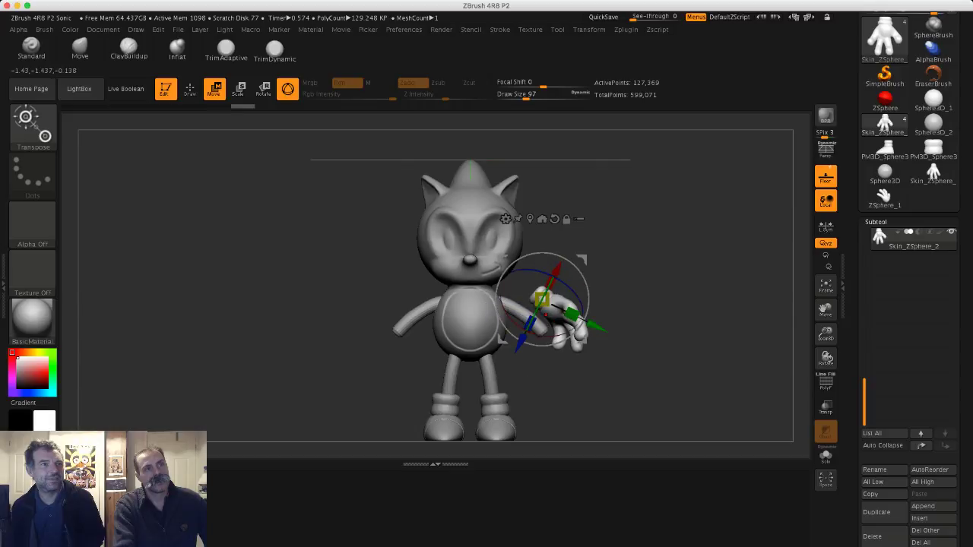
- Position the hand from front and side views so its cuff sits on the end of Sonic's left arm
drag(541, 299, 541, 312)
mouse_move(646, 365)
mouse_down()
mouse_move(600, 368)
mouse_move(630, 361)
mouse_up()
drag(516, 353, 504, 374)
drag(619, 367, 576, 386)
drag(496, 359, 490, 365)
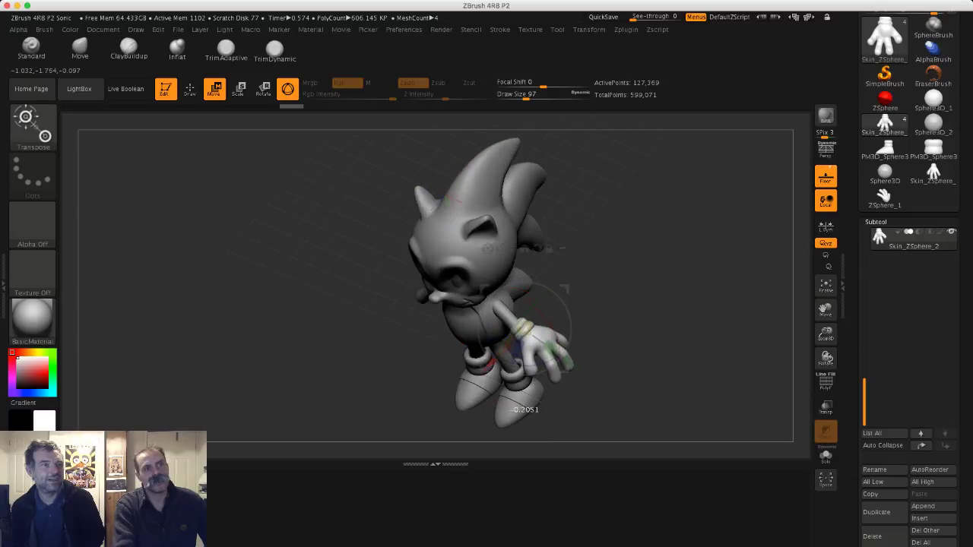
drag(572, 366, 584, 375)
drag(601, 377, 646, 357)
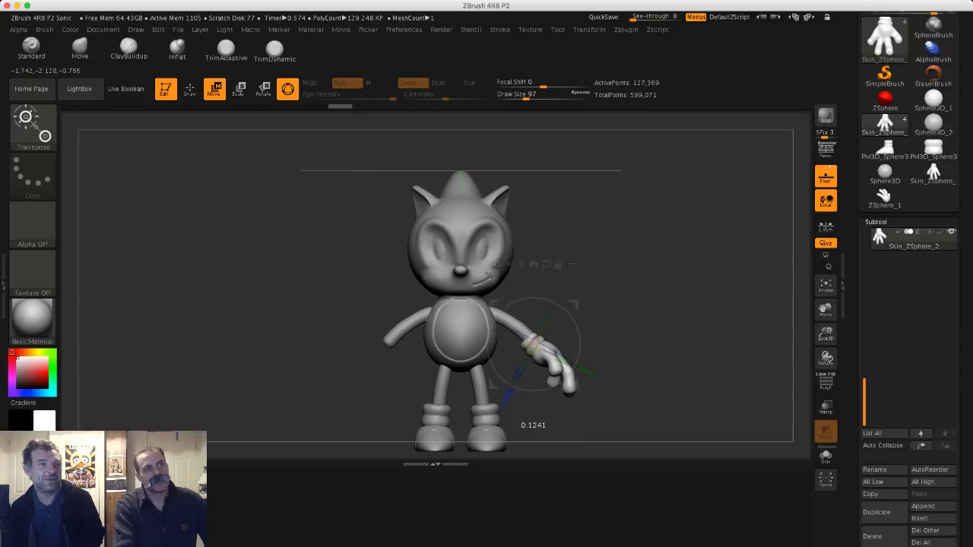
drag(507, 399, 509, 396)
drag(582, 367, 581, 366)
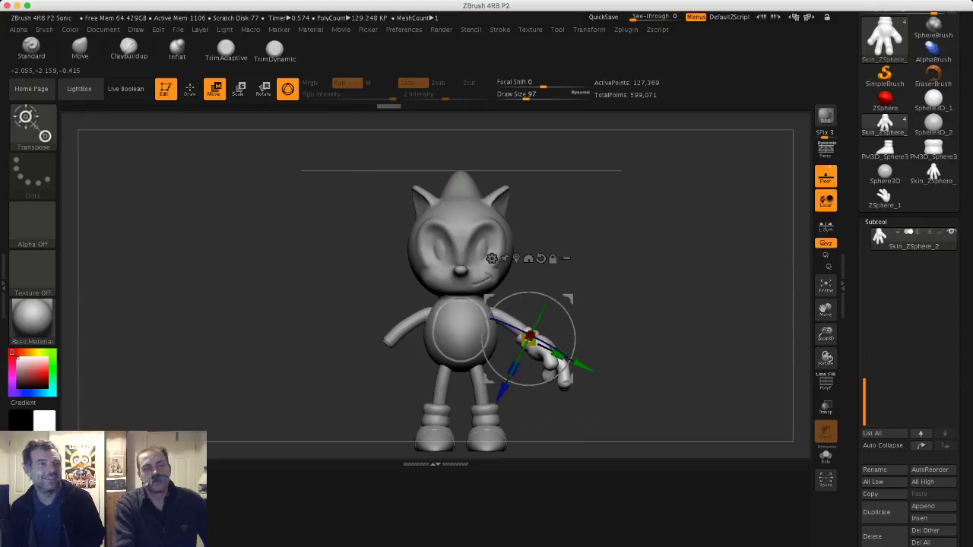
- Fine-tune the hand's rotation and placement so the wrist lines up with Sonic's left forearm
alt+drag(601, 411, 591, 368)
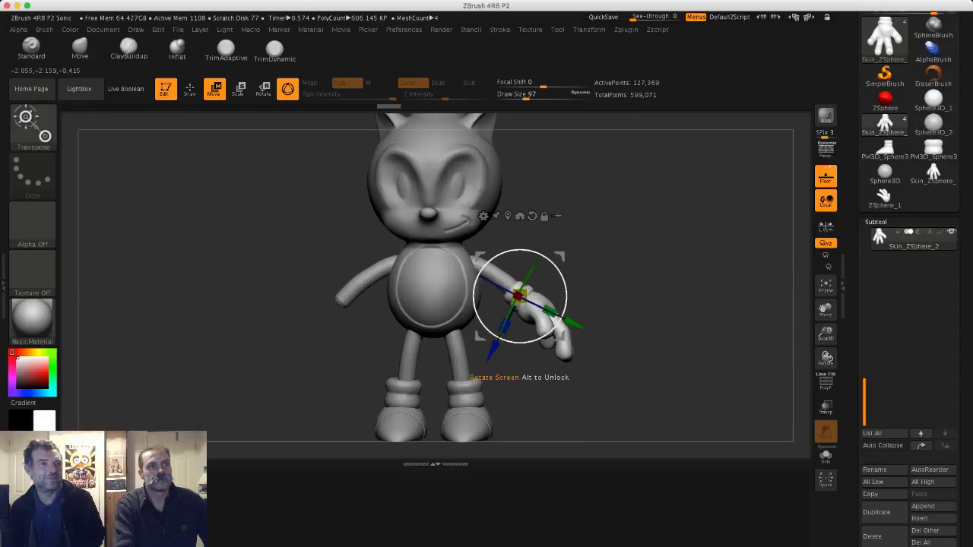
drag(561, 317, 555, 325)
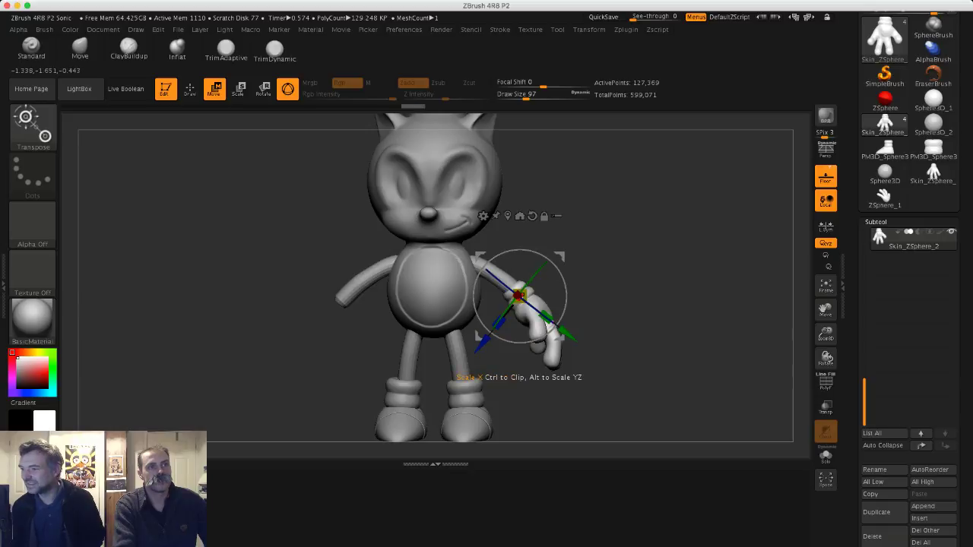
drag(521, 297, 515, 301)
drag(587, 371, 537, 415)
drag(559, 321, 557, 339)
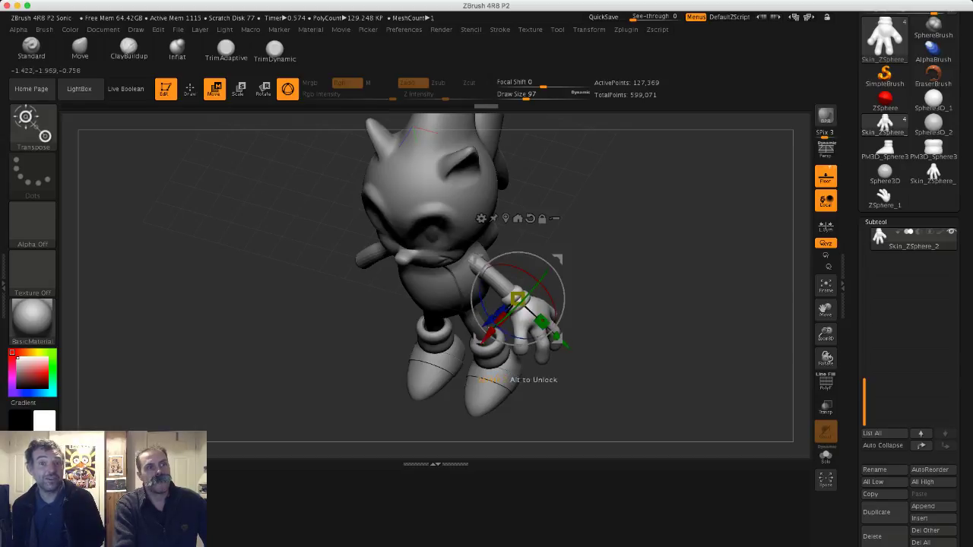
mouse_move(578, 395)
mouse_down()
mouse_move(637, 345)
mouse_move(638, 373)
mouse_move(551, 384)
mouse_move(582, 410)
mouse_up()
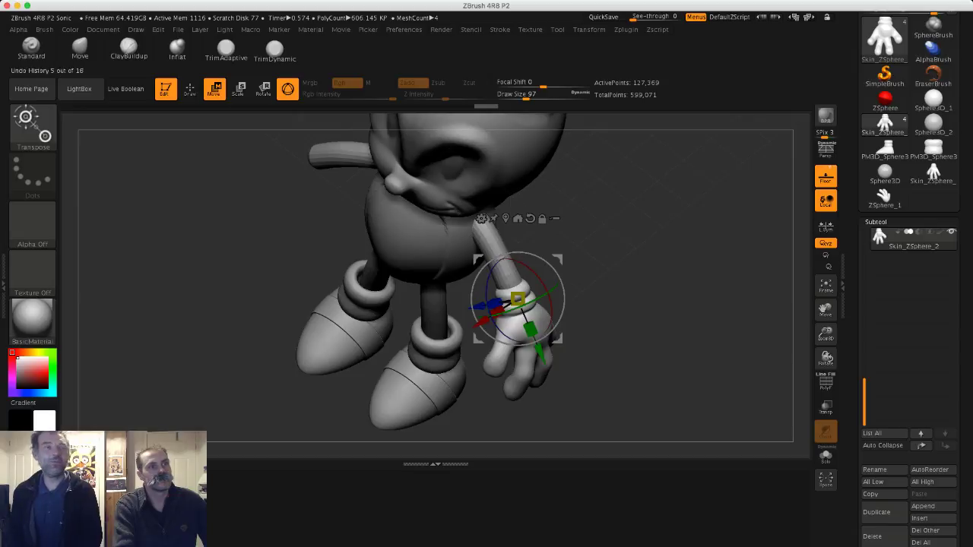
- Mask the two cuff bands of the hand, clean the mask edge at the wrist and invert it to leave only the cuff editable
key(q)
mouse_move(276, 232)
mouse_down()
mouse_move(263, 221)
mouse_move(304, 236)
mouse_move(304, 281)
mouse_move(381, 236)
mouse_up()
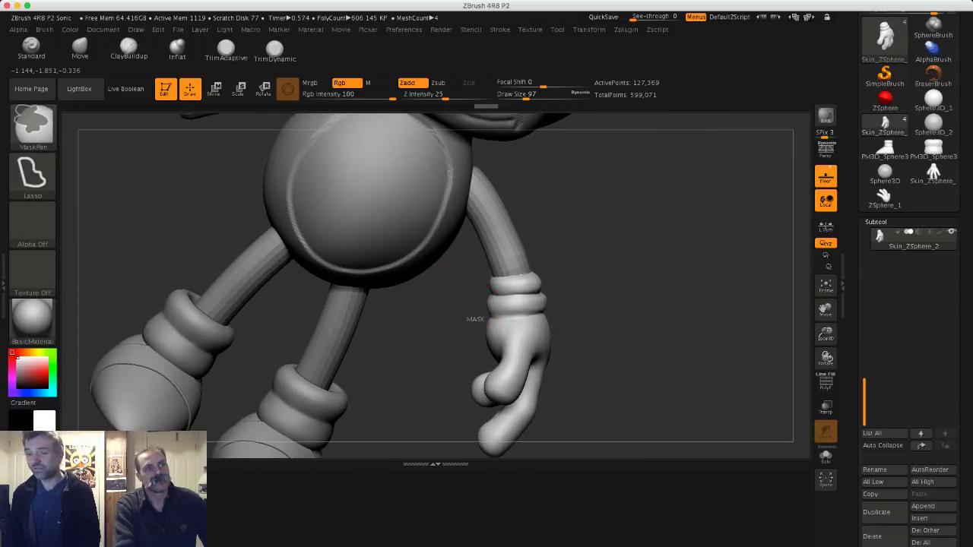
ctrl+drag(466, 238, 463, 251)
mouse_move(448, 304)
mouse_down()
mouse_move(327, 305)
mouse_move(243, 285)
mouse_move(266, 292)
mouse_move(274, 331)
mouse_up()
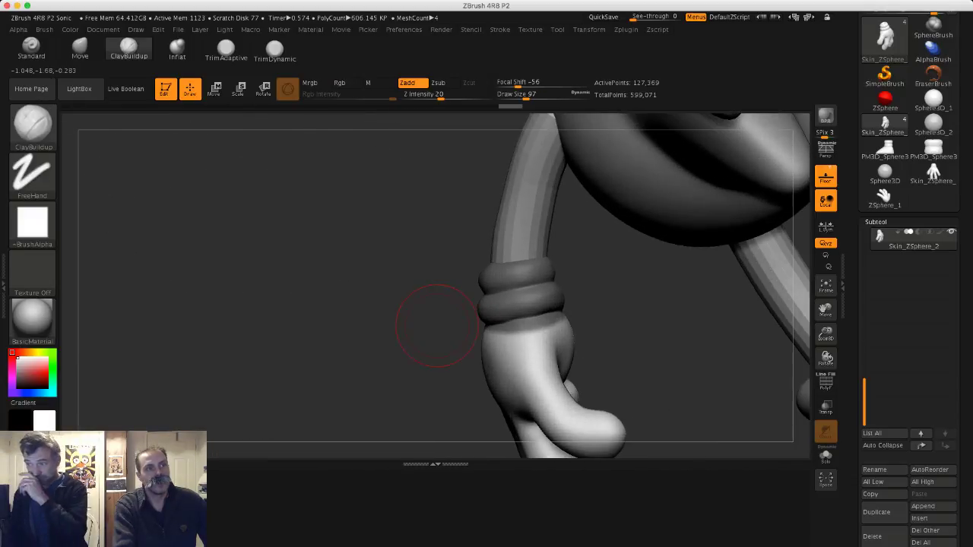
mouse_move(517, 321)
ctrl+alt+mouse_down()
mouse_move(590, 380)
mouse_move(581, 383)
ctrl+alt+mouse_up()
mouse_move(647, 335)
mouse_down()
mouse_move(795, 327)
mouse_move(779, 323)
mouse_up()
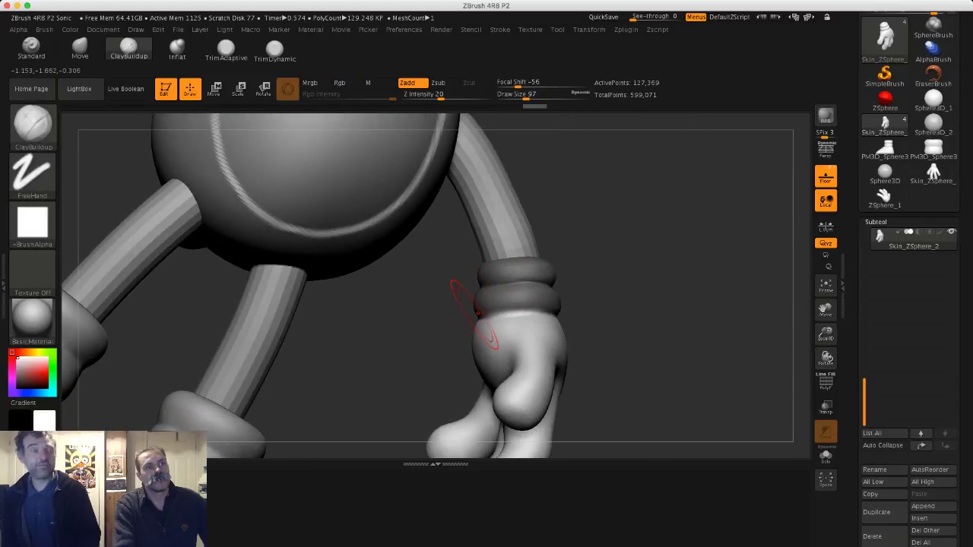
drag(448, 312, 554, 316)
ctrl+click(643, 295)
- Scale the unmasked cuff bands around the wrist and return to sculpting mode
mouse_move(669, 311)
mouse_down()
mouse_move(500, 296)
mouse_move(508, 292)
mouse_up()
click(240, 89)
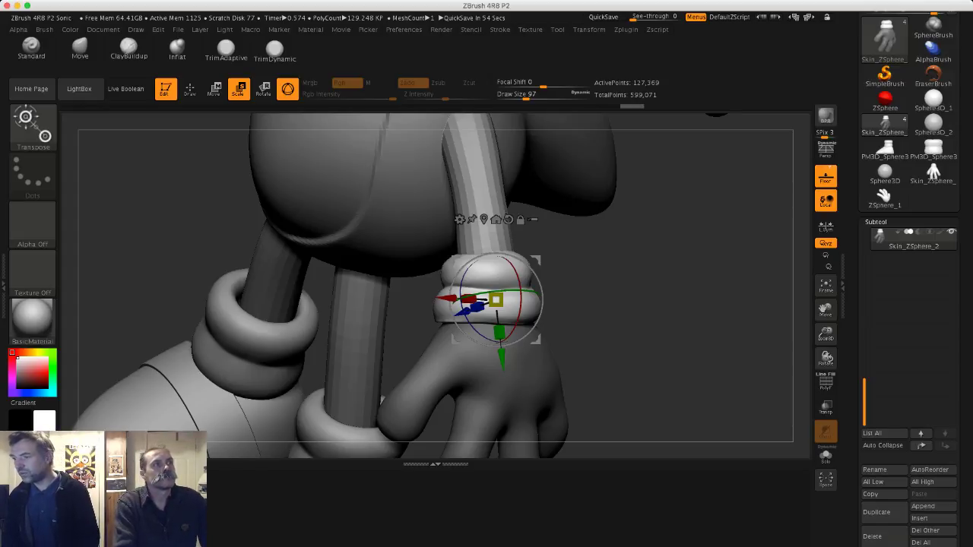
click(190, 89)
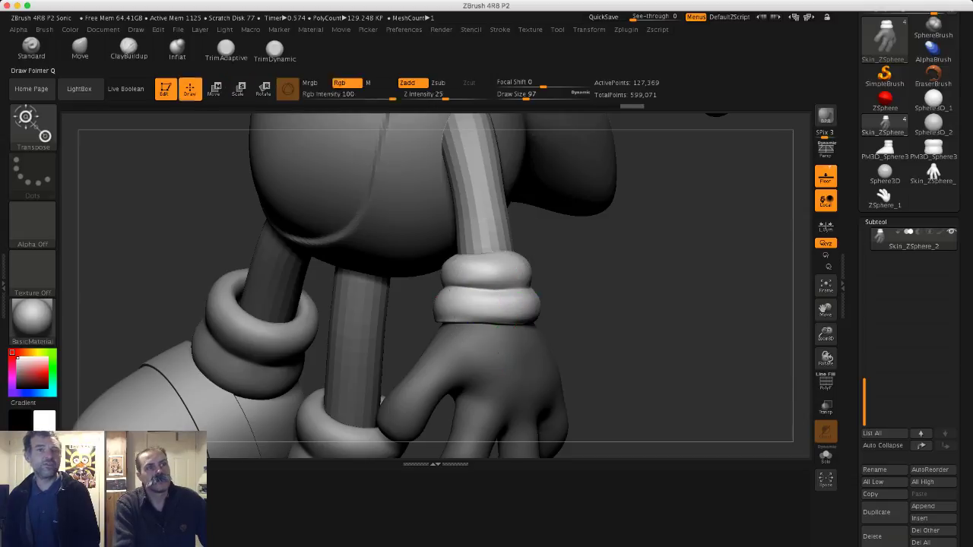
drag(200, 185, 222, 174)
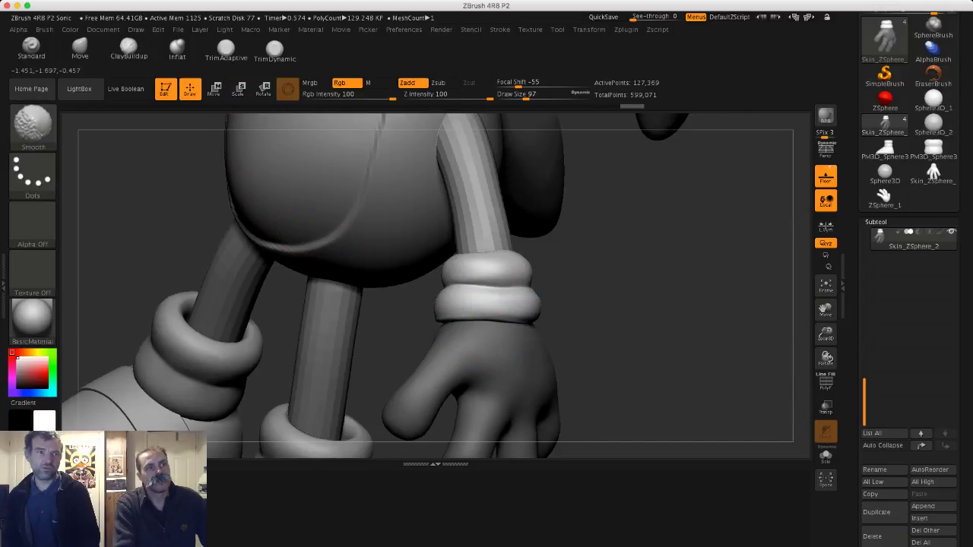
drag(576, 330, 473, 315)
mouse_move(414, 310)
mouse_down()
mouse_move(486, 312)
mouse_move(435, 322)
mouse_move(431, 310)
mouse_move(455, 307)
mouse_up()
mouse_move(567, 293)
mouse_down()
mouse_move(514, 300)
mouse_move(483, 283)
mouse_up()
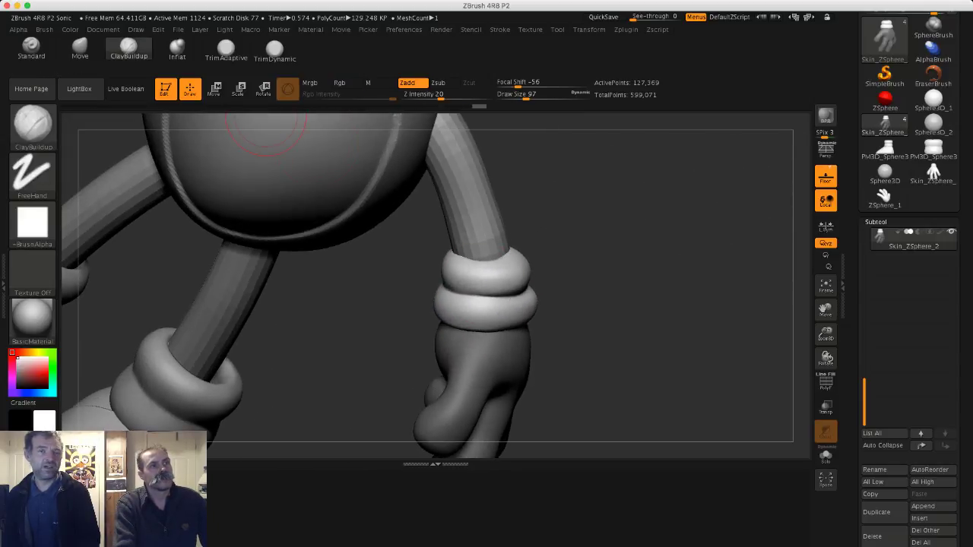
- Pull the rim of the cuff with the Move brush so it wraps evenly around Sonic's left forearm
key(b)
key(m)
key(v)
mouse_move(630, 218)
mouse_down()
mouse_move(470, 269)
mouse_move(452, 266)
mouse_move(505, 264)
mouse_up()
drag(600, 281, 642, 270)
drag(508, 266, 513, 264)
drag(616, 228, 636, 304)
drag(487, 262, 491, 251)
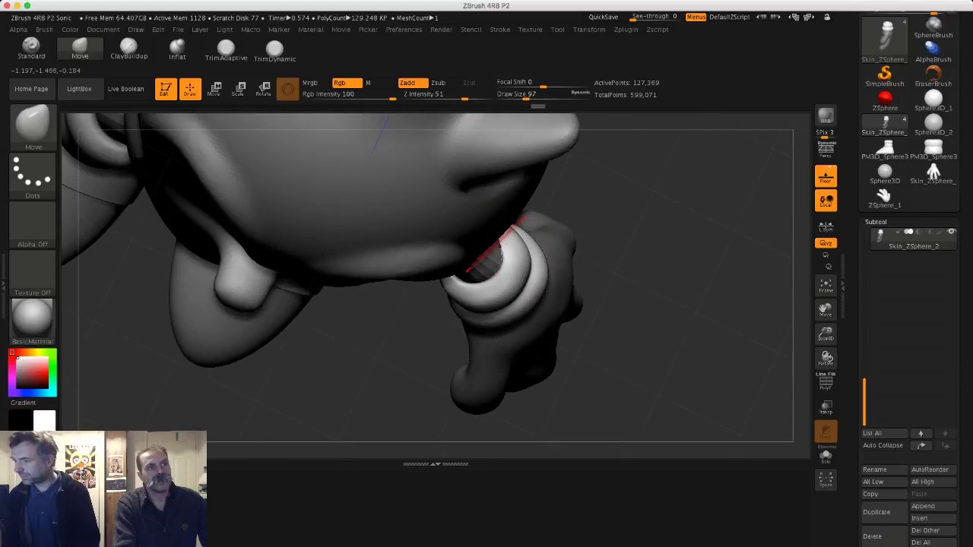
drag(628, 319, 608, 207)
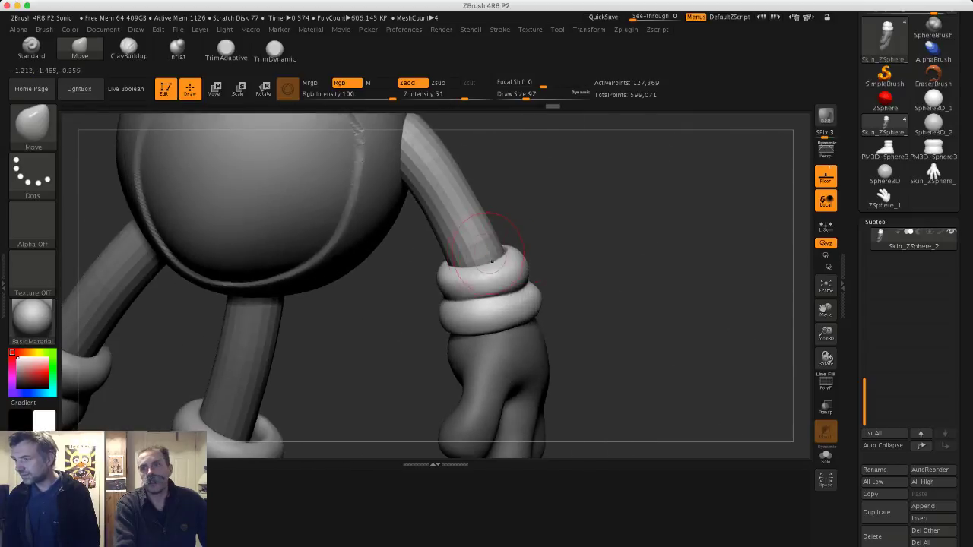
alt+drag(599, 258, 540, 190)
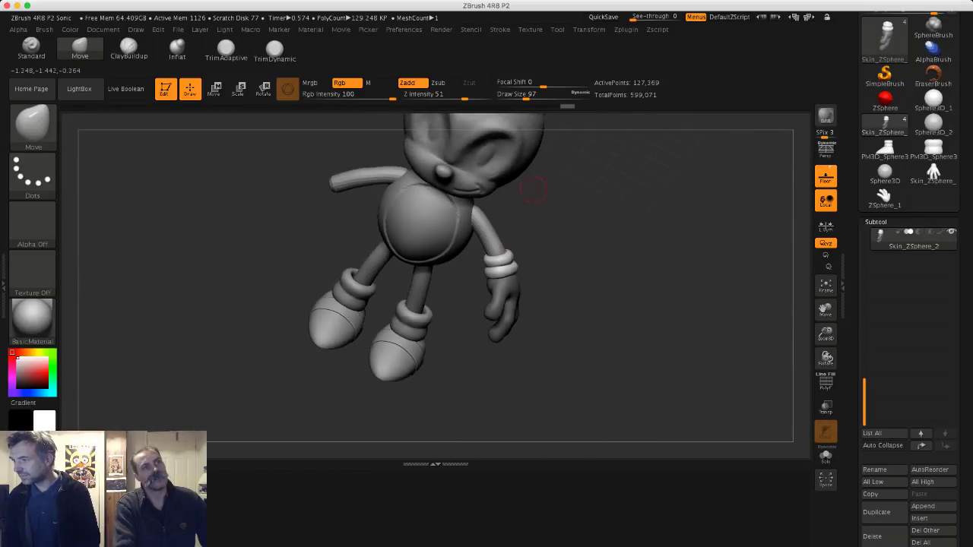
drag(600, 172, 616, 201)
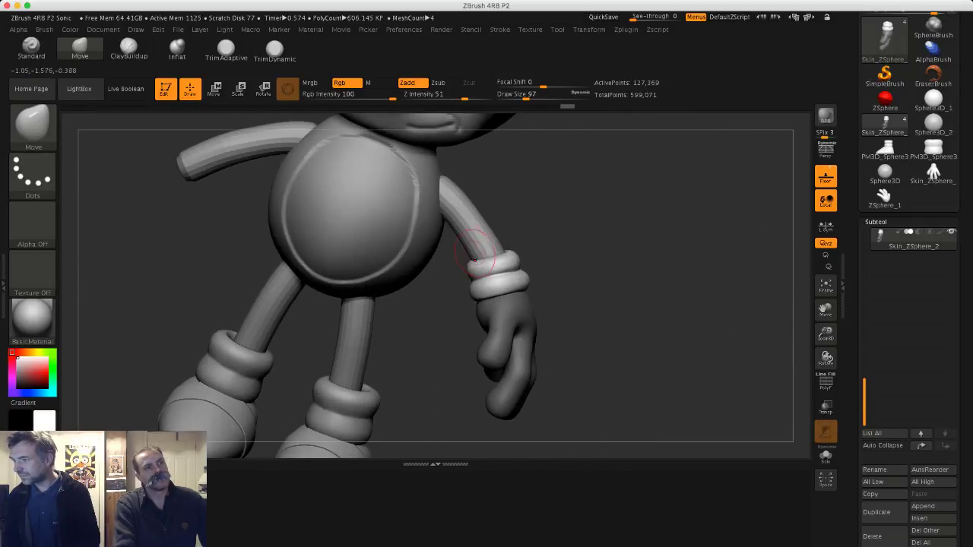
- Shift the cuff bands into line with the arm using the Move brush at draw sizes 257 and 177
key(s)
mouse_move(477, 254)
mouse_down()
mouse_move(493, 256)
mouse_move(492, 268)
mouse_up()
drag(612, 262, 534, 254)
alt+drag(434, 254, 414, 193)
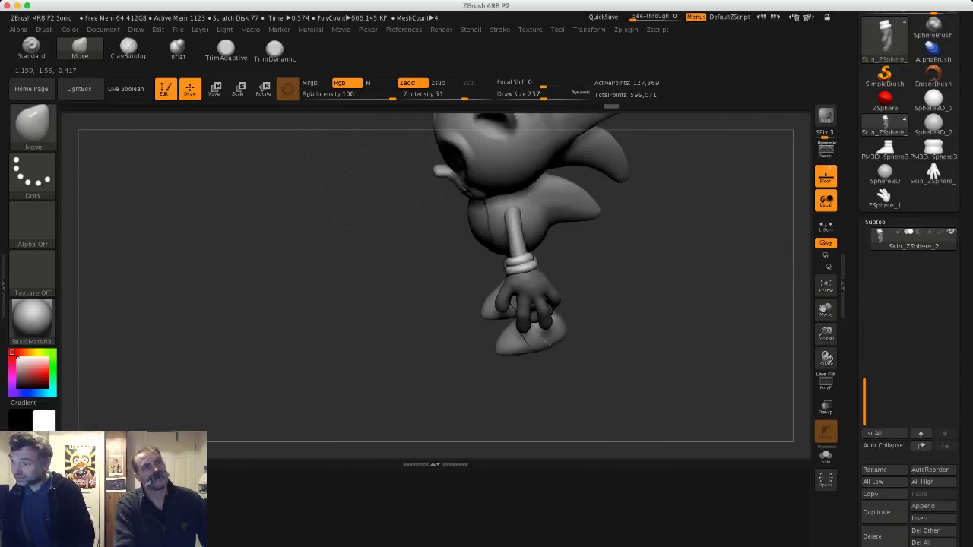
drag(362, 239, 475, 312)
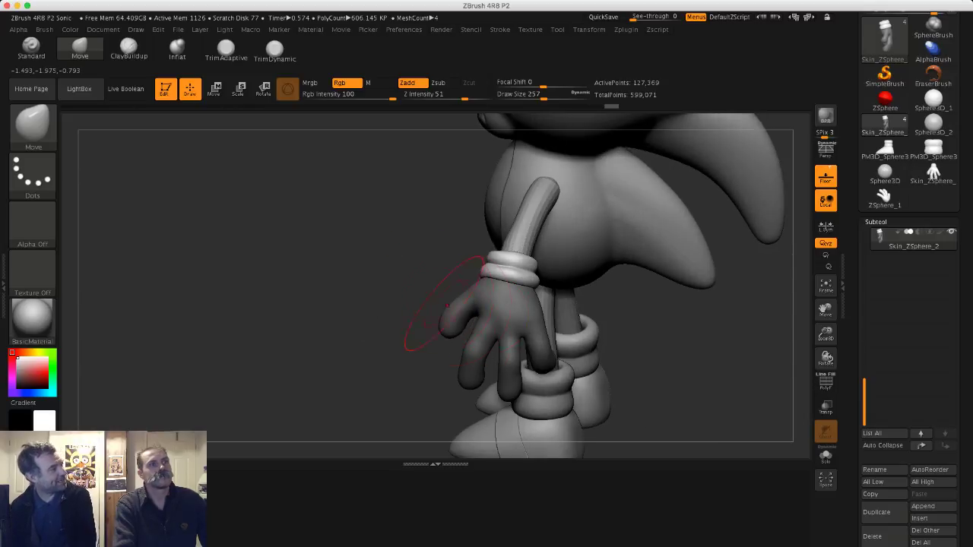
drag(282, 174, 366, 251)
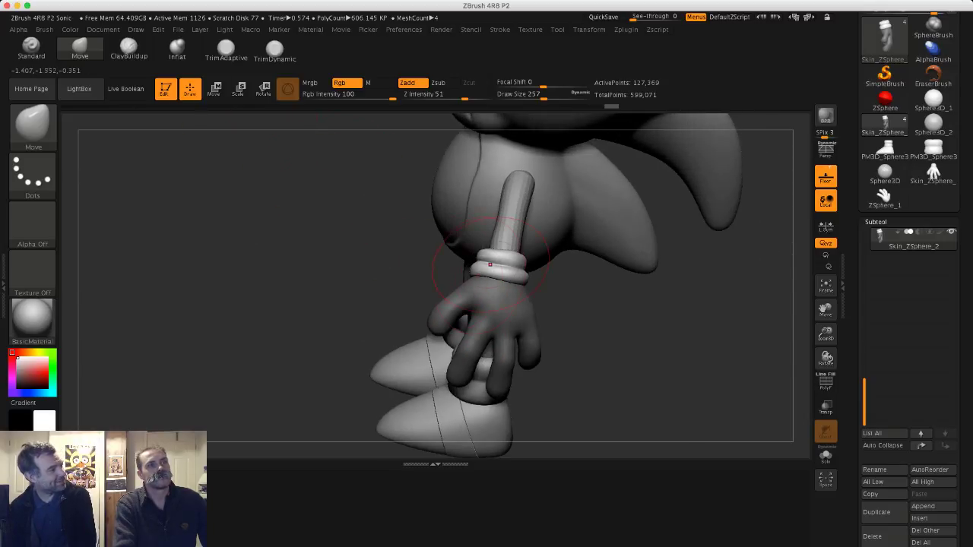
key(s)
drag(510, 248, 503, 248)
mouse_move(380, 196)
mouse_down()
mouse_move(441, 250)
mouse_move(391, 218)
mouse_up()
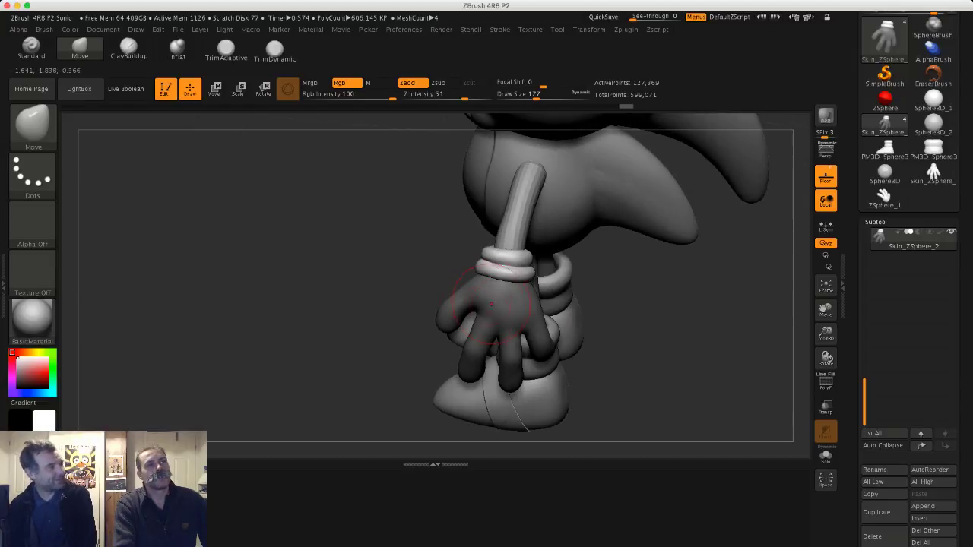
- Clear the mask, reduce the brush to draw size 149, and reshape and smooth the back of the hand
drag(398, 261, 487, 265)
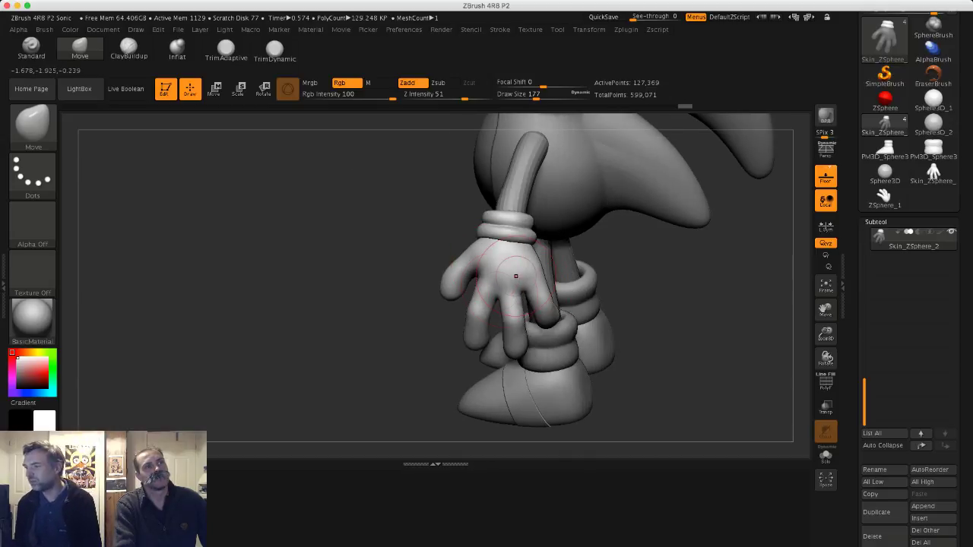
key(bracketleft)
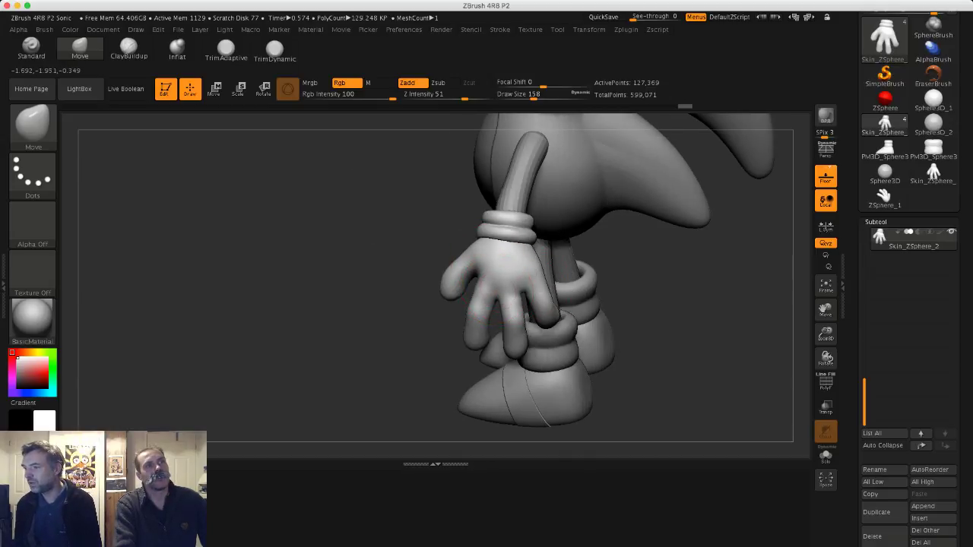
key(bracketleft)
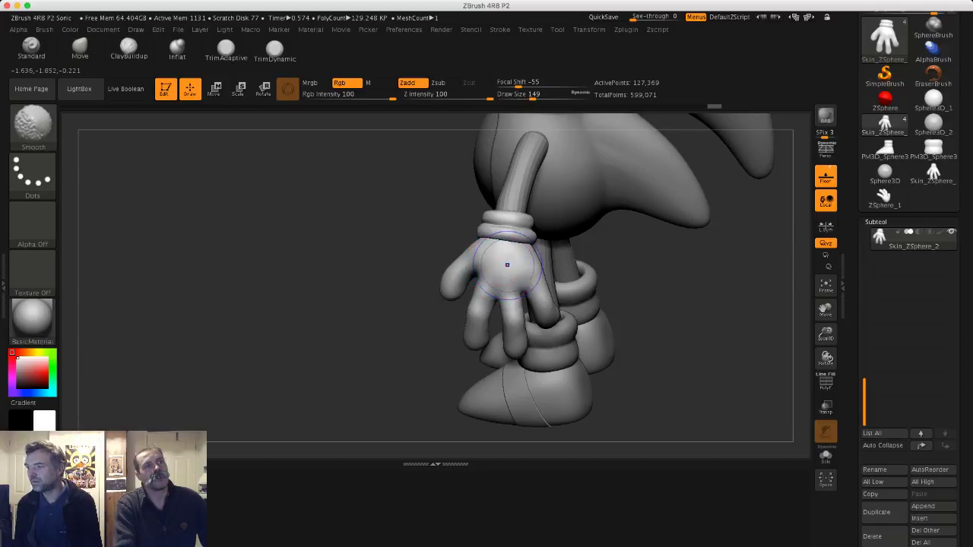
drag(430, 225, 445, 301)
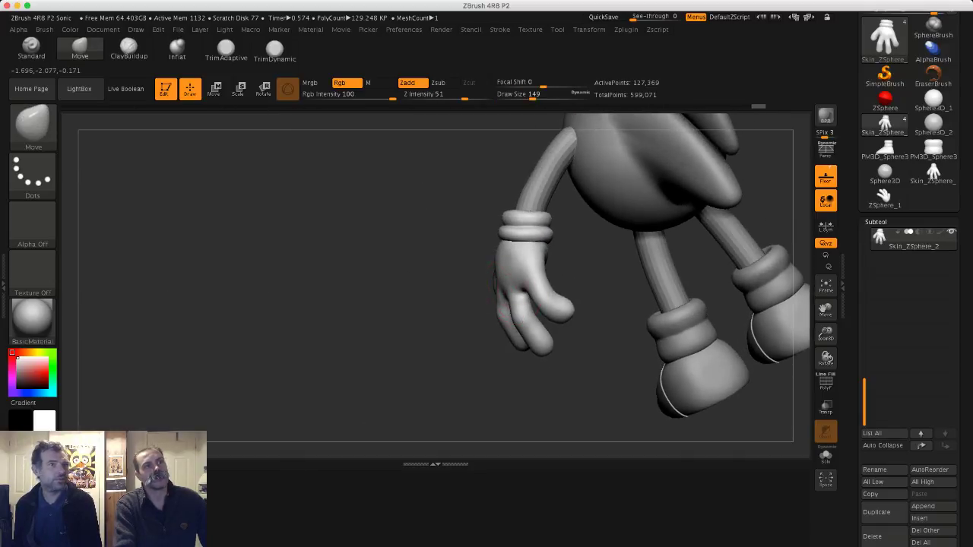
mouse_move(520, 297)
mouse_down()
mouse_move(508, 269)
mouse_move(517, 286)
mouse_up()
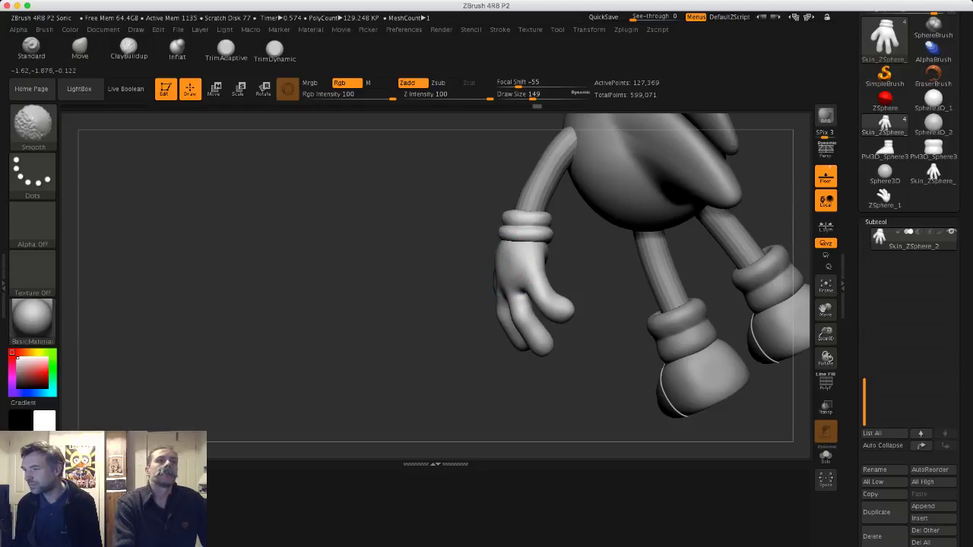
mouse_move(426, 304)
mouse_down()
mouse_move(548, 301)
mouse_move(549, 248)
mouse_move(579, 225)
mouse_move(601, 245)
mouse_move(631, 251)
mouse_move(582, 260)
mouse_up()
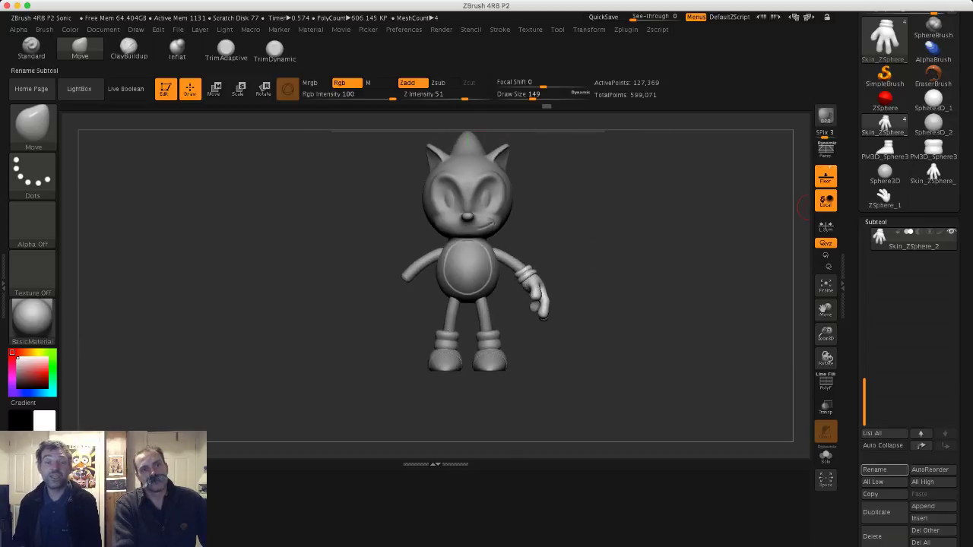
- Duplicate the hand subtool and mirror the copy onto the end of Sonic's other arm
click(877, 512)
drag(852, 525, 853, 415)
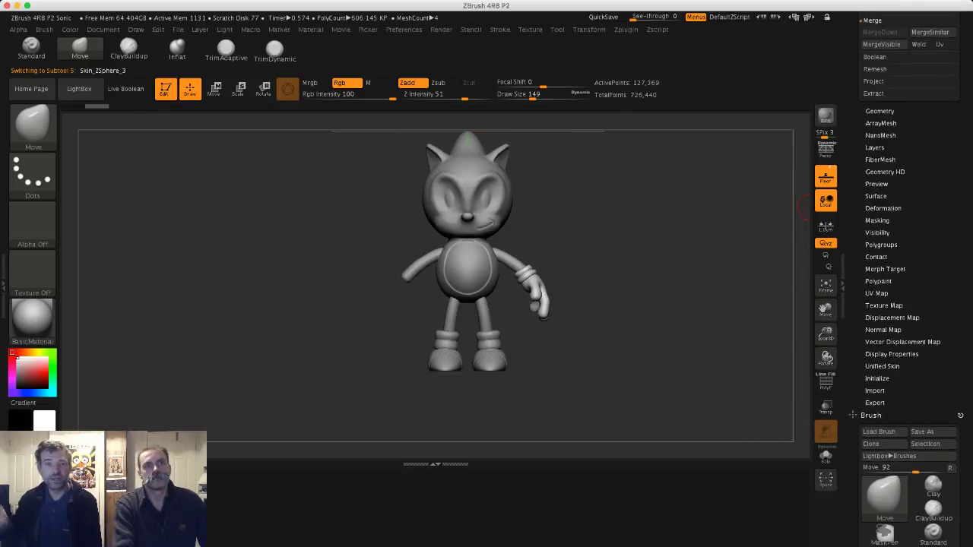
click(884, 208)
drag(852, 228, 852, 416)
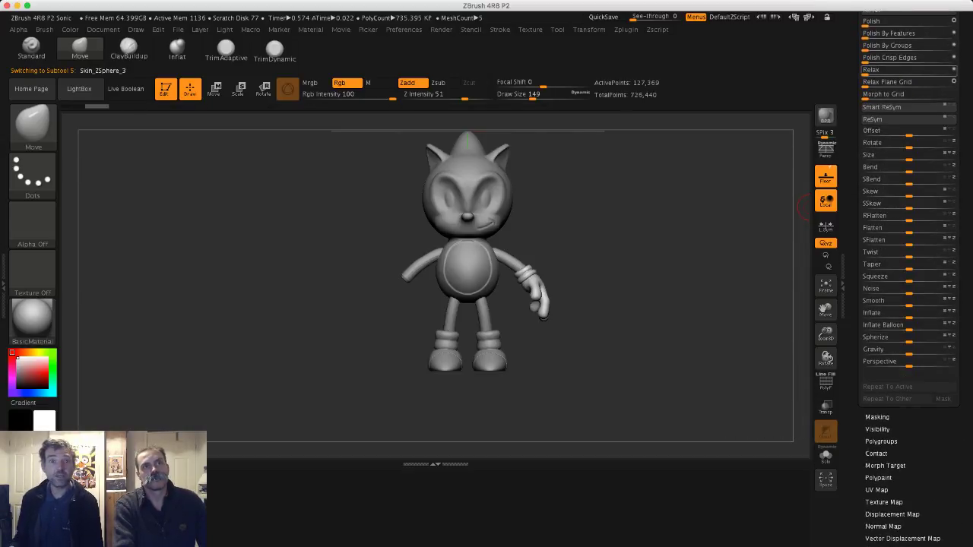
scroll(909, 76, up, 2)
drag(860, 61, 859, 92)
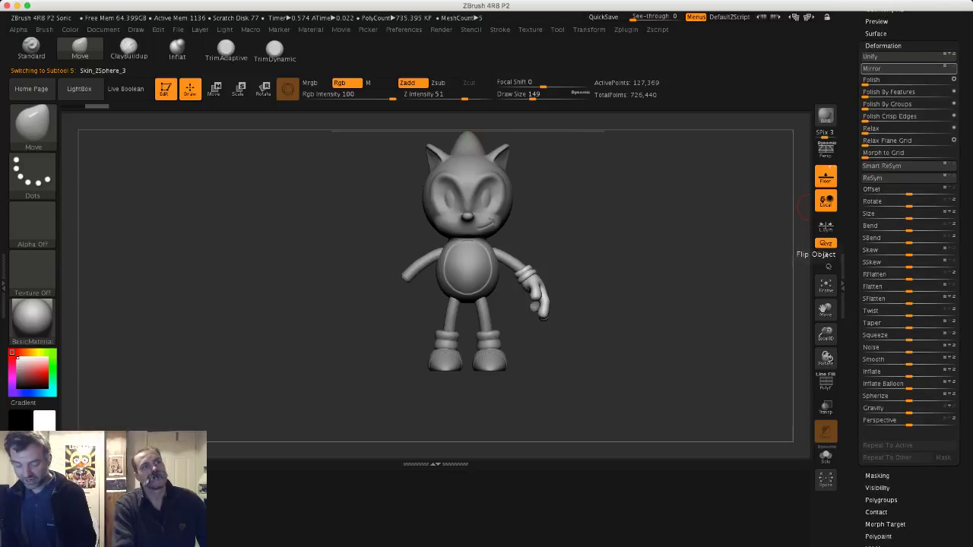
click(872, 68)
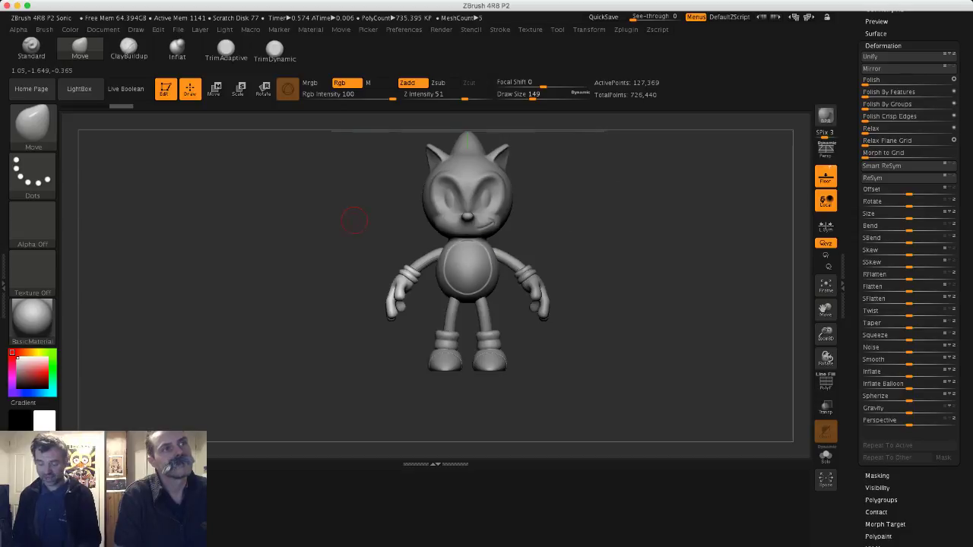
drag(355, 221, 399, 260)
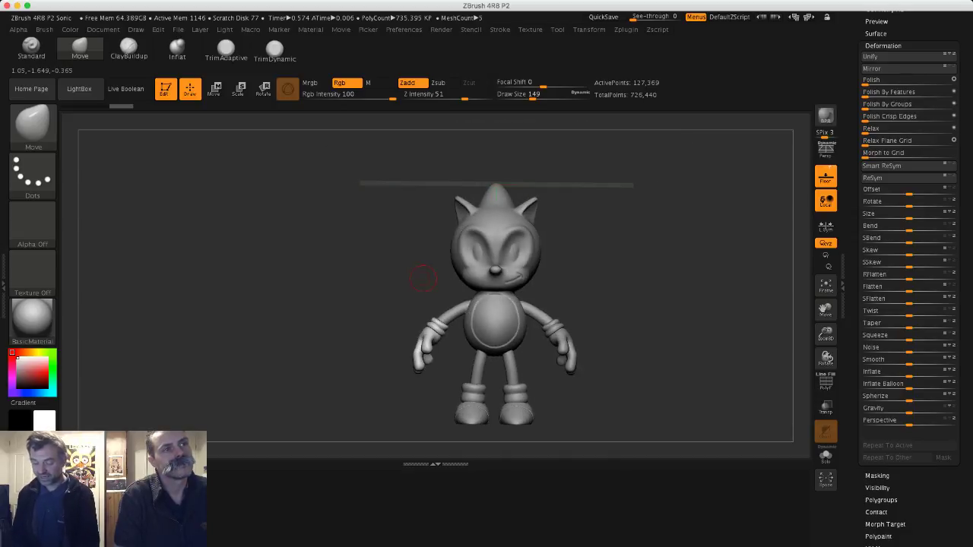
key(ctrl+shift+z)
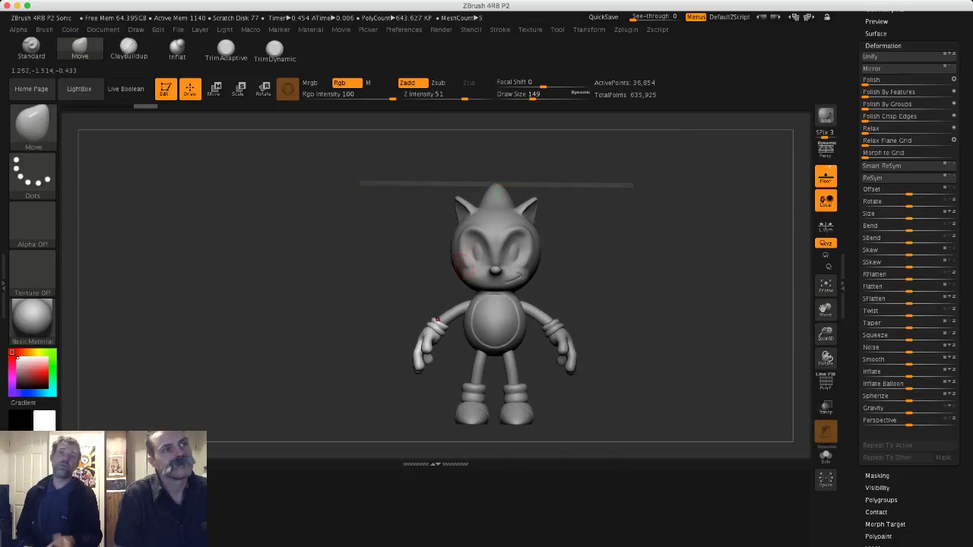
- Make the head-and-body mesh active and mask the body below the head, softening the mask edge at the neck
alt+click(462, 267)
mouse_move(437, 284)
mouse_down()
mouse_move(392, 291)
mouse_move(506, 312)
mouse_move(652, 140)
mouse_move(396, 250)
mouse_up()
key(ctrl)
mouse_move(343, 302)
mouse_down()
mouse_move(418, 305)
mouse_move(464, 285)
mouse_move(408, 283)
mouse_move(456, 288)
mouse_up()
ctrl+click(442, 295)
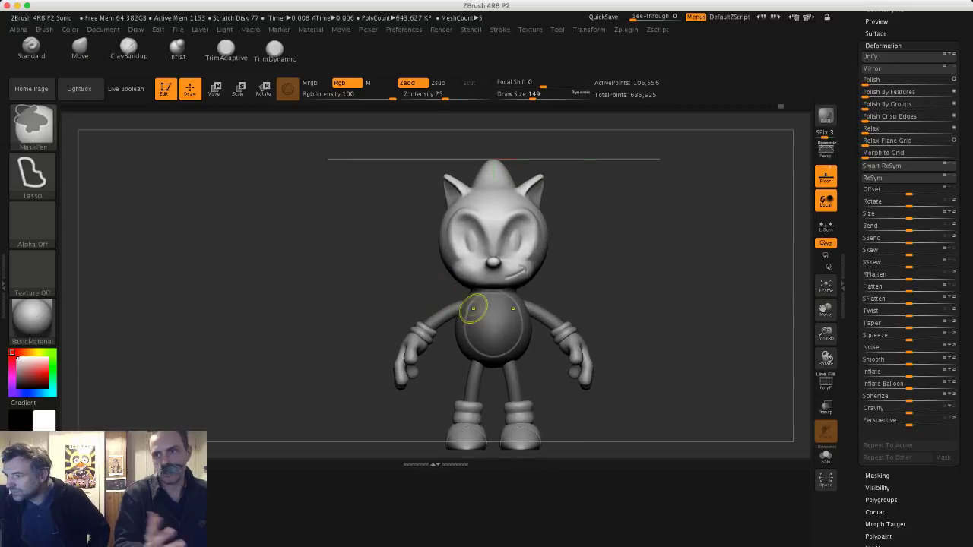
ctrl+click(473, 309)
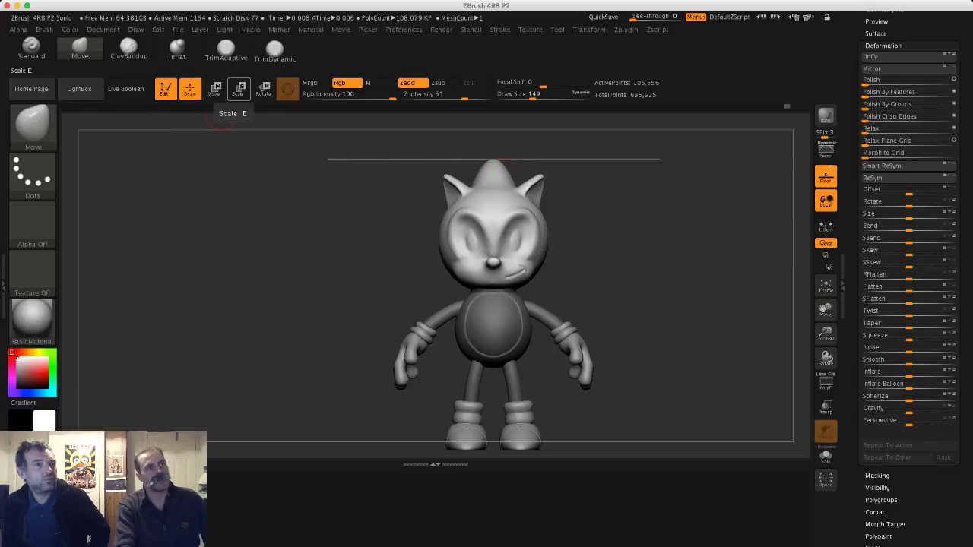
- Centre the scale gizmo on the unmasked head and scale the head relative to the body
click(238, 89)
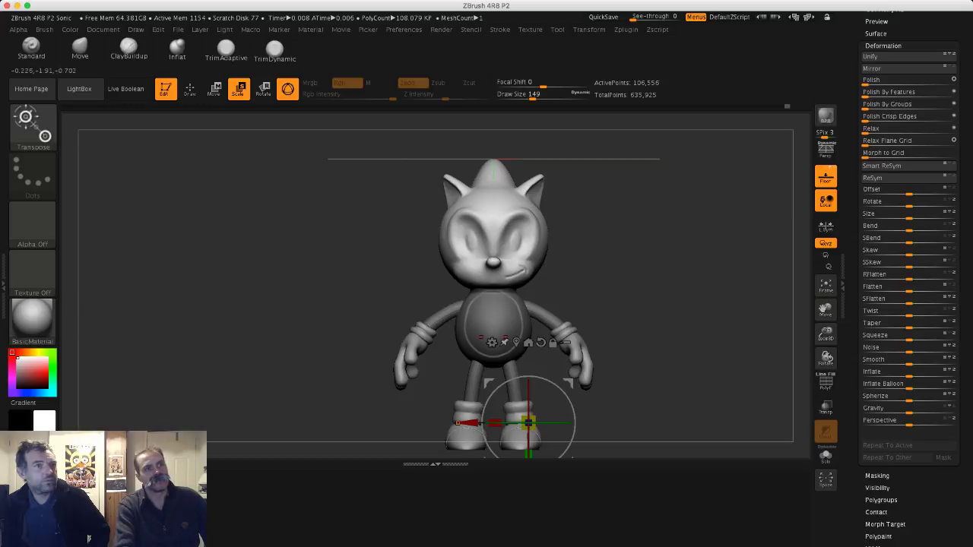
click(528, 343)
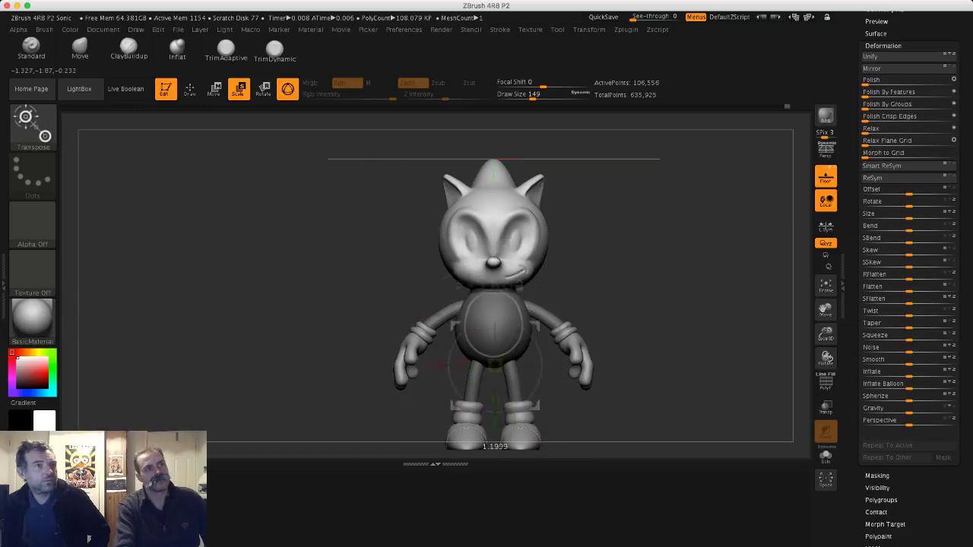
key(y)
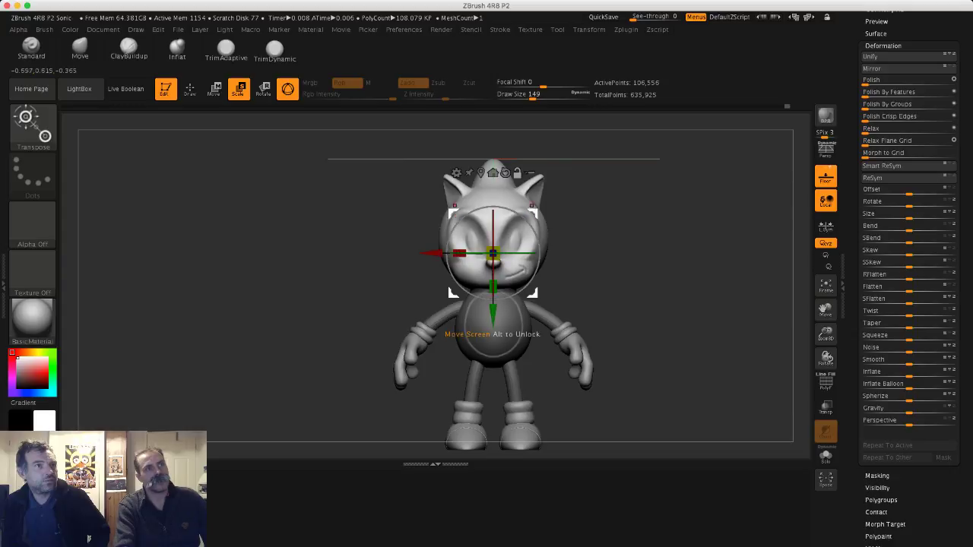
drag(494, 253, 503, 253)
alt+drag(661, 334, 662, 304)
drag(661, 304, 555, 308)
mouse_move(714, 334)
alt+mouse_down()
mouse_move(715, 373)
mouse_move(743, 371)
alt+mouse_up()
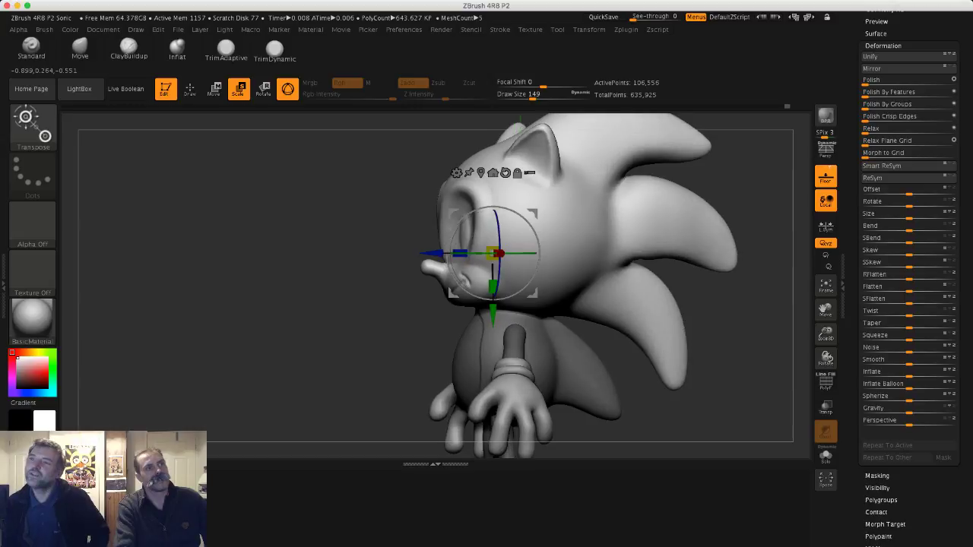
- Rotate the unmasked head with the transform gizmo so that the face tilts slightly downward
click(190, 91)
mouse_move(326, 233)
alt+mouse_down()
mouse_move(323, 204)
mouse_move(354, 235)
mouse_move(461, 243)
mouse_move(335, 242)
alt+mouse_up()
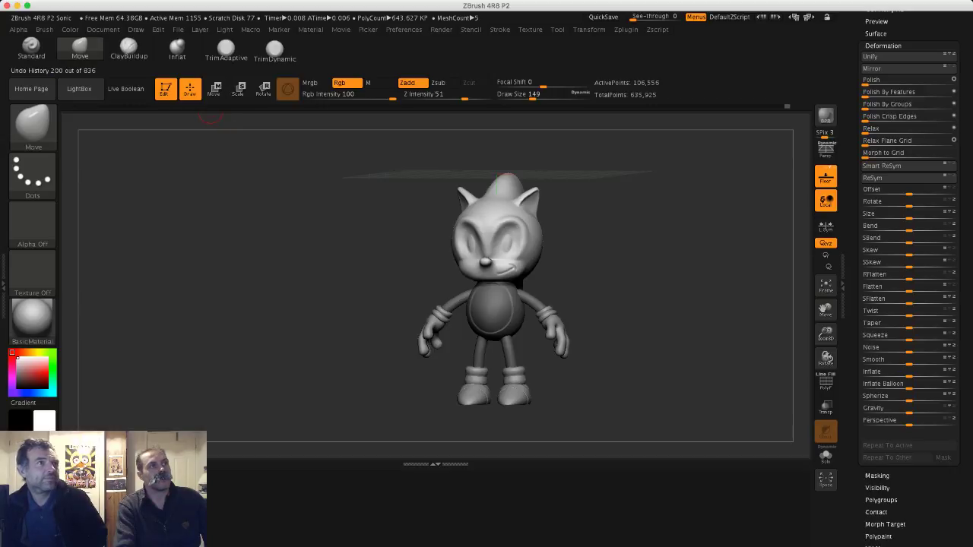
click(215, 89)
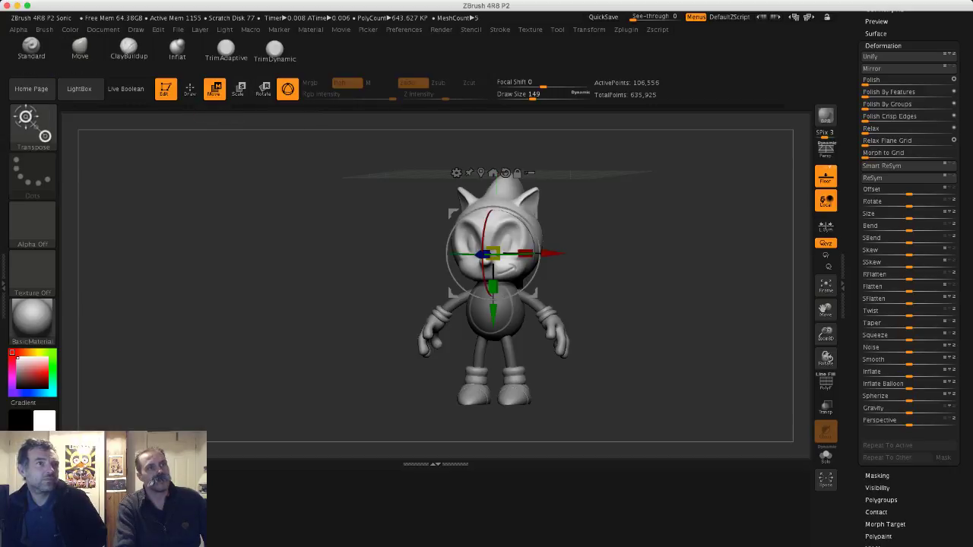
drag(481, 234, 484, 267)
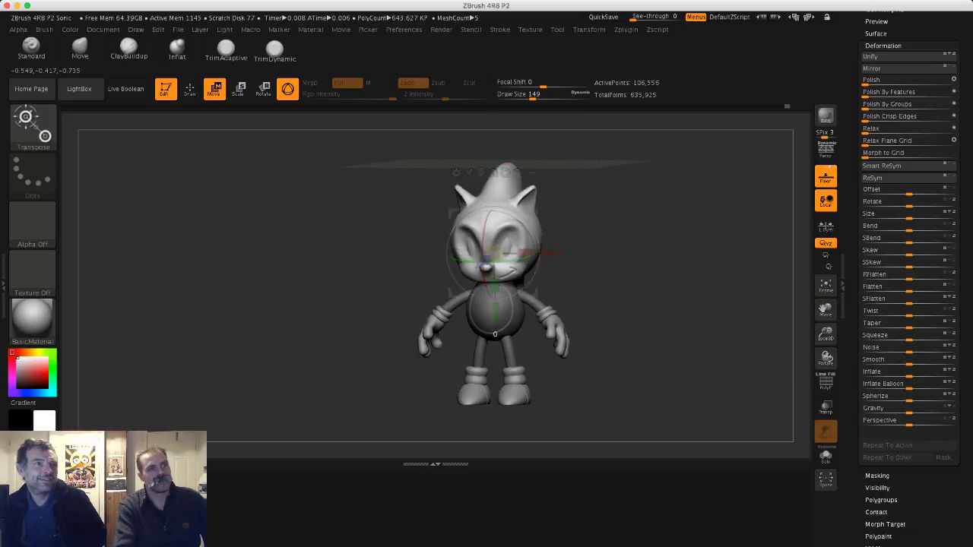
key(super+z)
key(super+z)
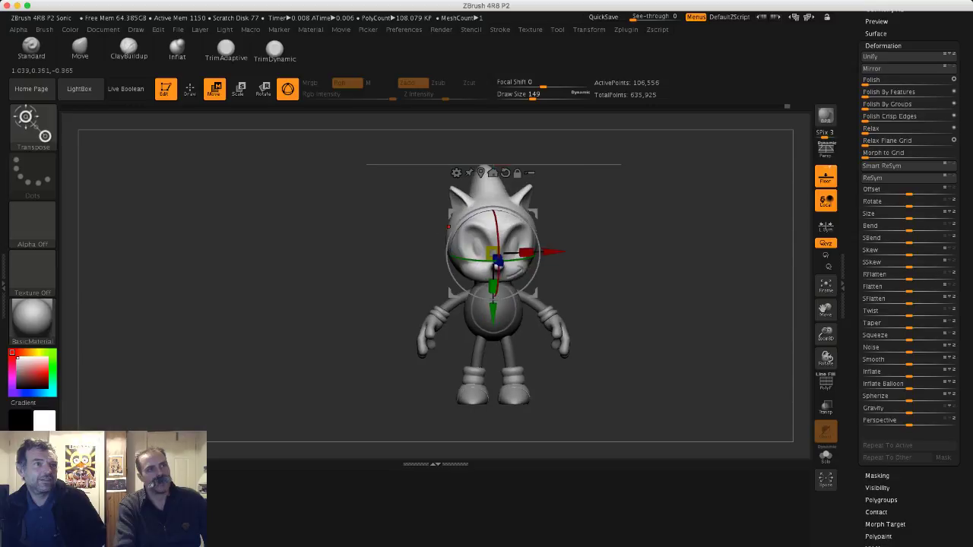
- Turn the head slightly to one side around its vertical axis and return to drawing with the Move brush
drag(462, 259, 467, 260)
drag(669, 304, 540, 309)
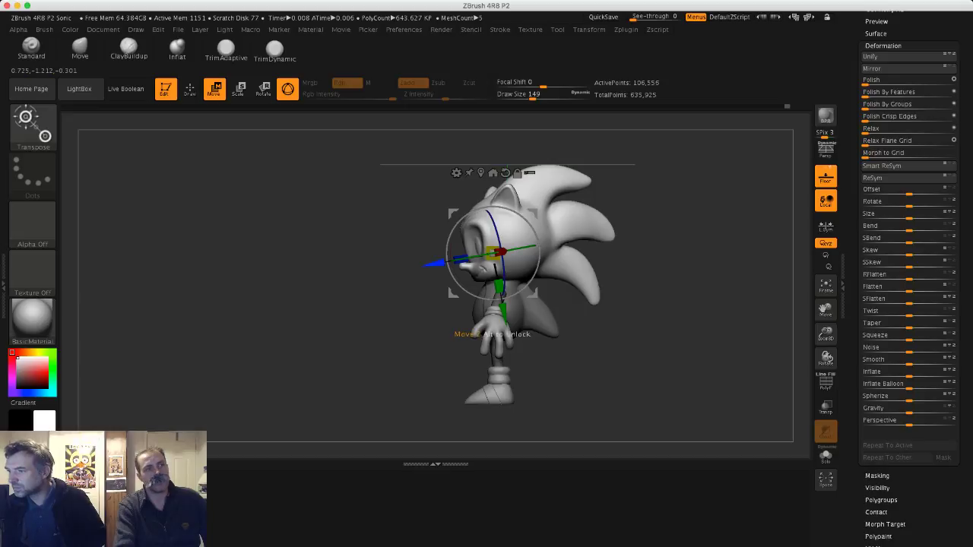
drag(639, 358, 741, 359)
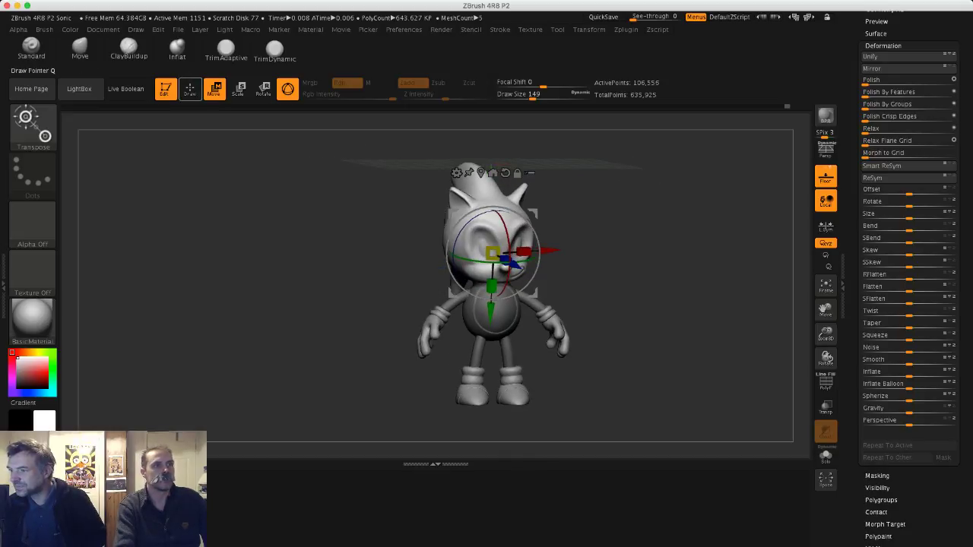
click(190, 88)
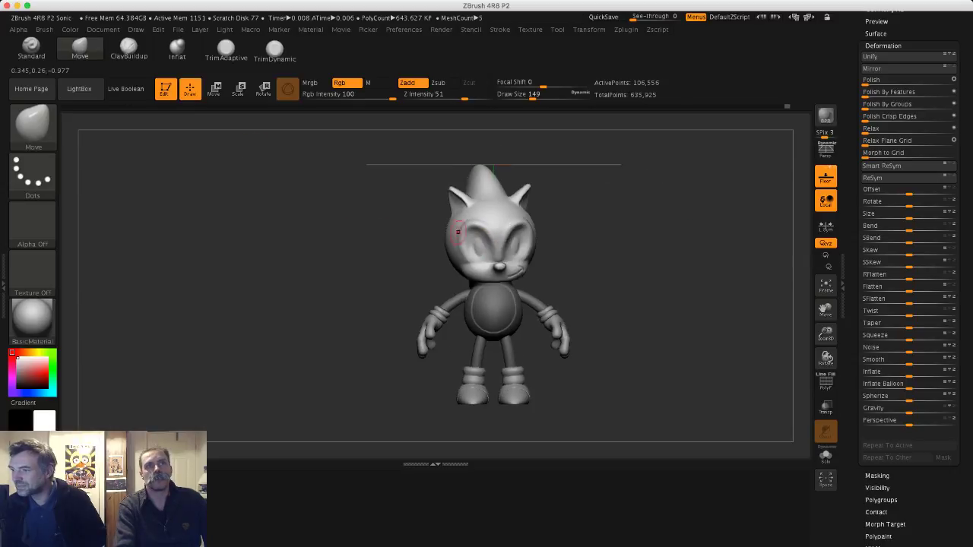
- Set the Move brush to draw size 163 and reshape and smooth the underside of the muzzle
drag(552, 221, 440, 226)
ctrl+right_drag(546, 234, 553, 312)
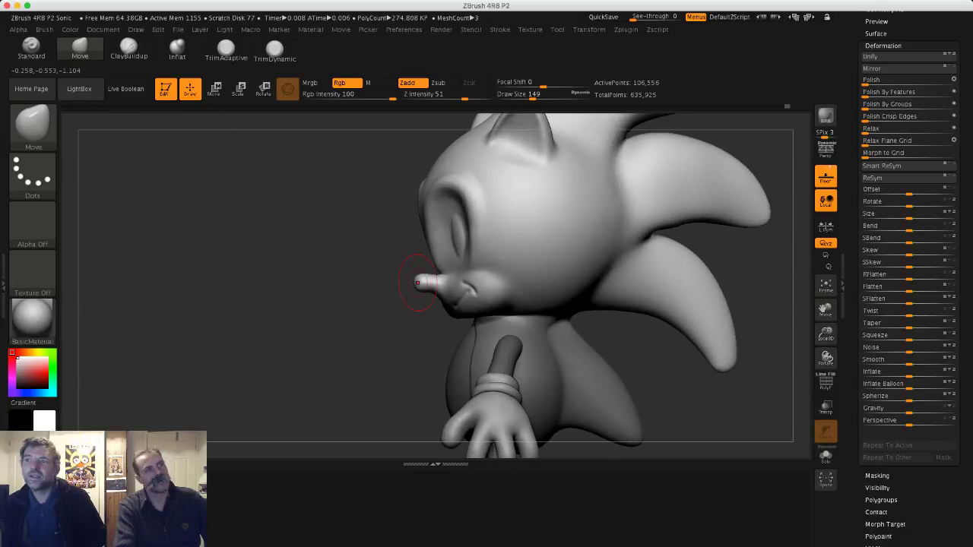
mouse_move(418, 279)
mouse_down()
mouse_move(437, 289)
mouse_move(448, 314)
mouse_up()
key(s)
drag(451, 306, 452, 303)
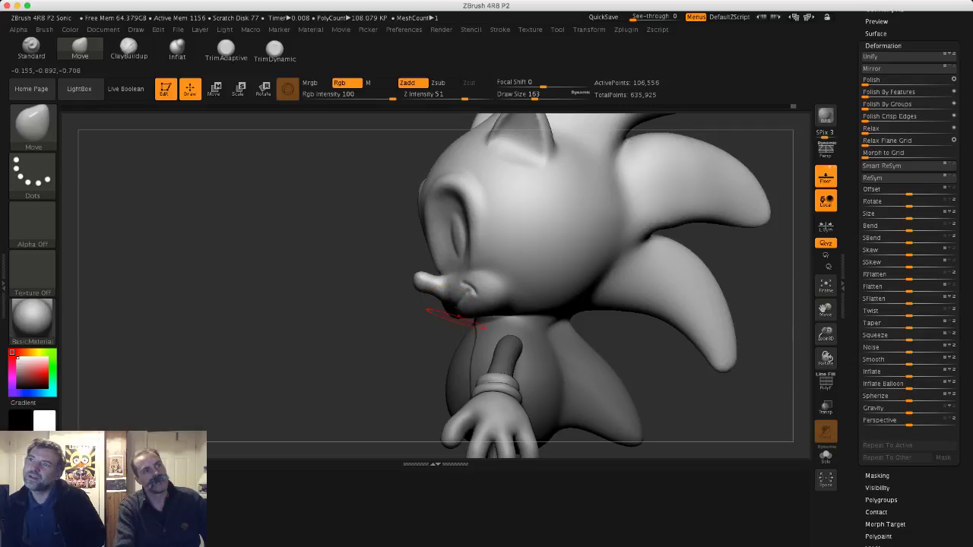
right_drag(458, 319, 473, 288)
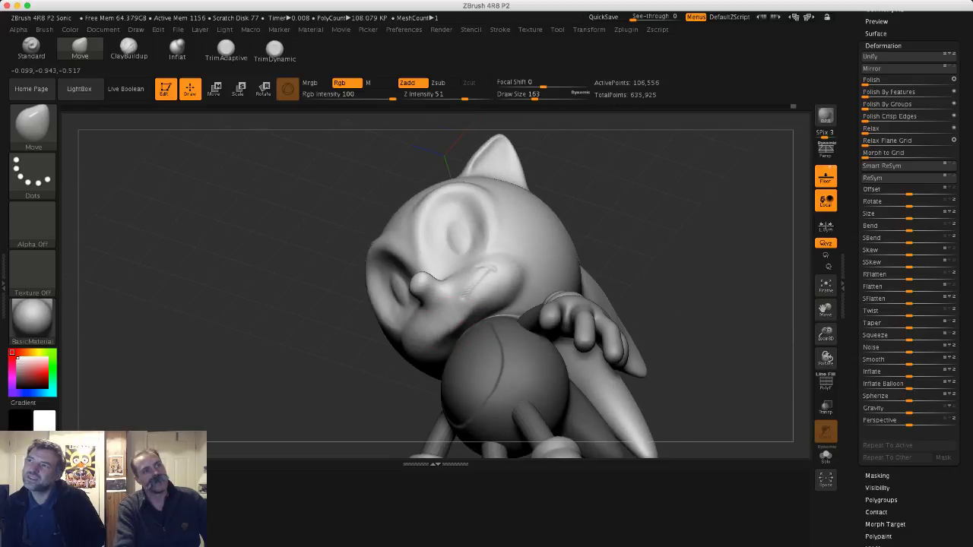
shift+drag(469, 322, 464, 313)
drag(337, 335, 245, 359)
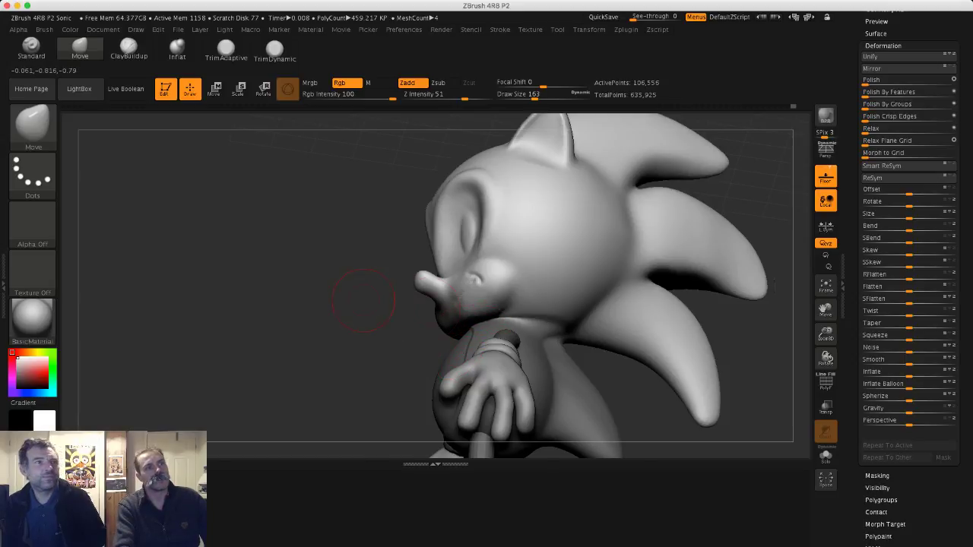
- Increase the draw size to 182 and adjust the contour of the chin with the Move brush
right_drag(469, 324, 435, 319)
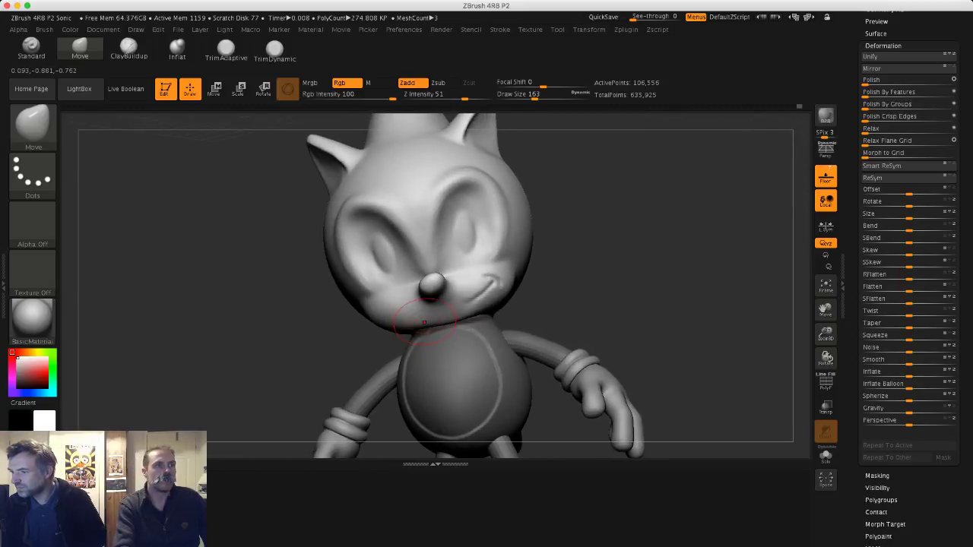
key(s)
drag(406, 337, 458, 332)
key(s)
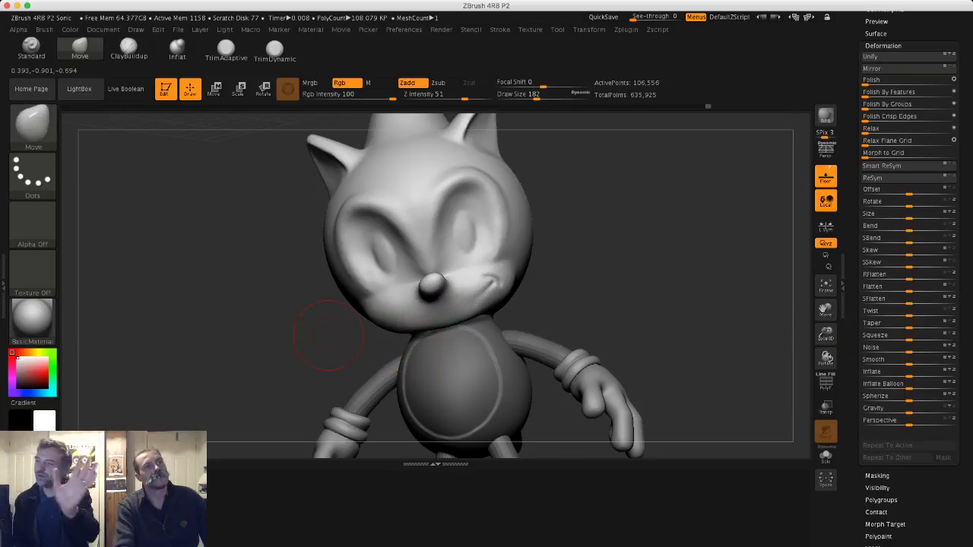
mouse_move(327, 337)
mouse_down()
mouse_move(332, 298)
mouse_move(251, 304)
mouse_move(245, 266)
mouse_up()
mouse_move(346, 268)
mouse_down()
mouse_move(283, 265)
mouse_move(305, 272)
mouse_up()
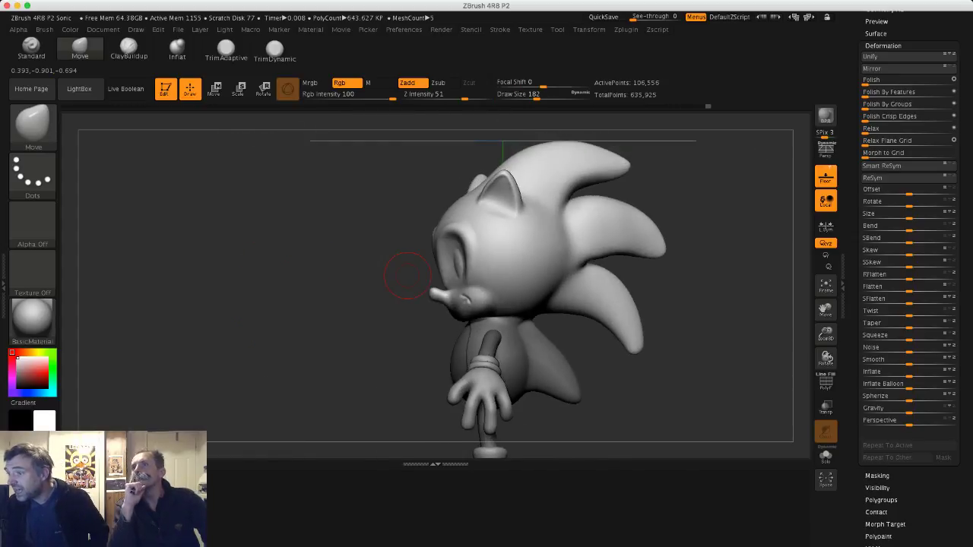
key(super+Tab)
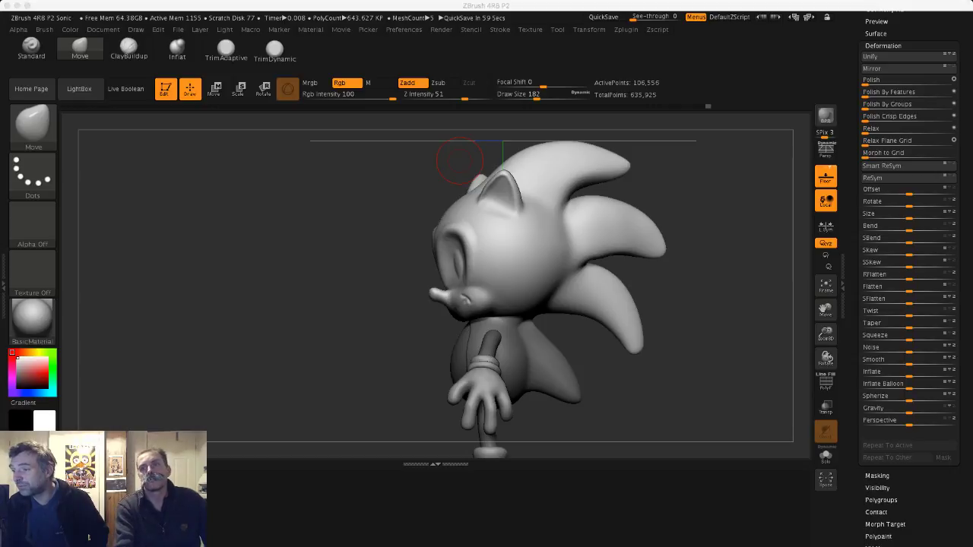
click(387, 284)
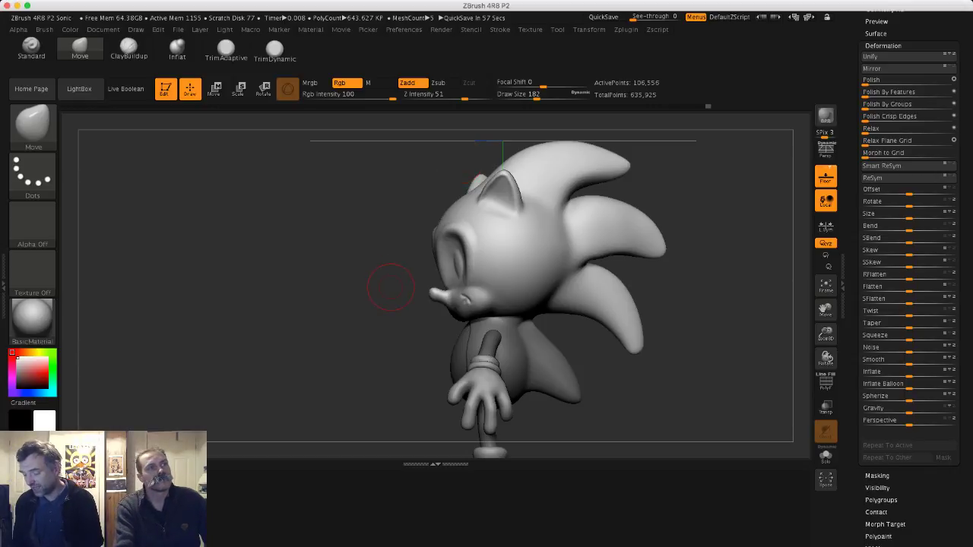
- Reduce the Move brush to draw size 136 and 104 and reshape the nose in profile
alt+drag(387, 285, 390, 318)
key(s)
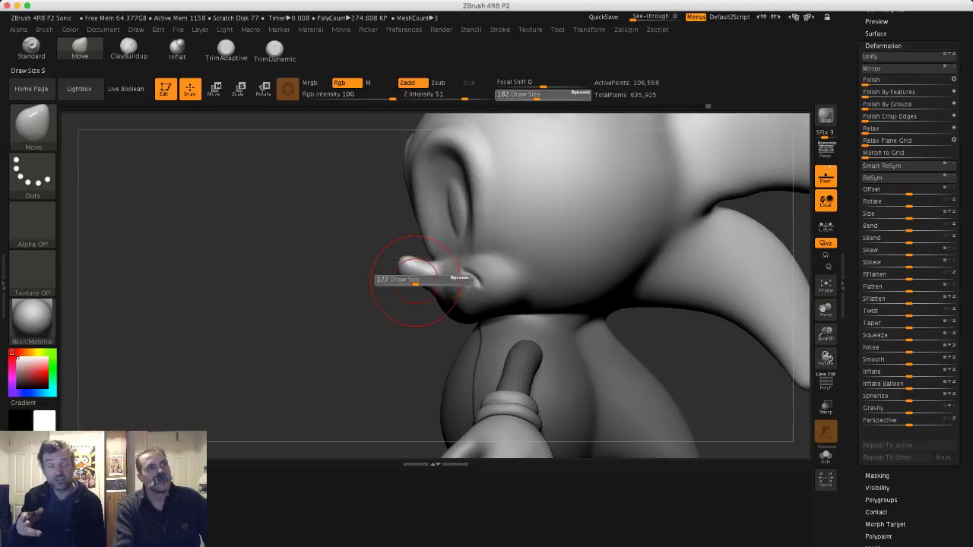
click(408, 283)
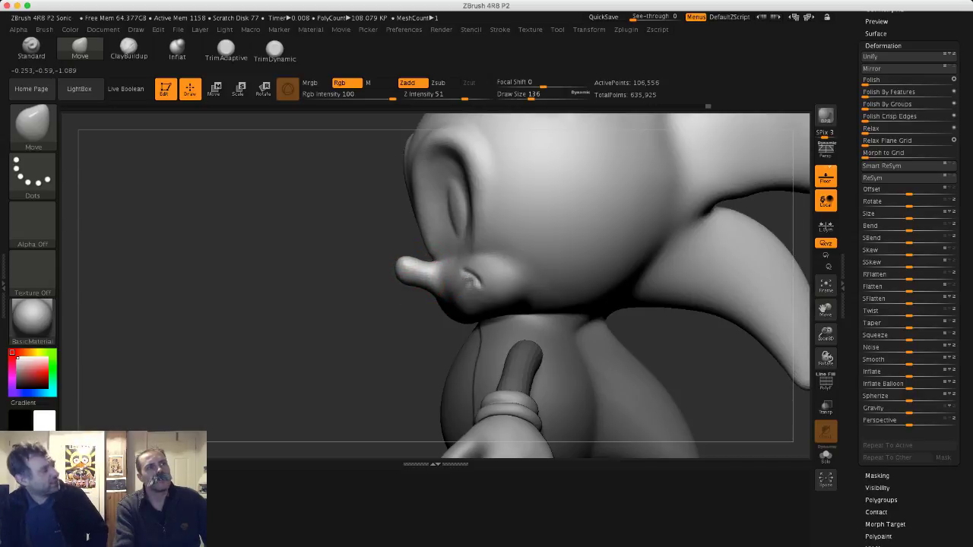
drag(413, 282, 413, 276)
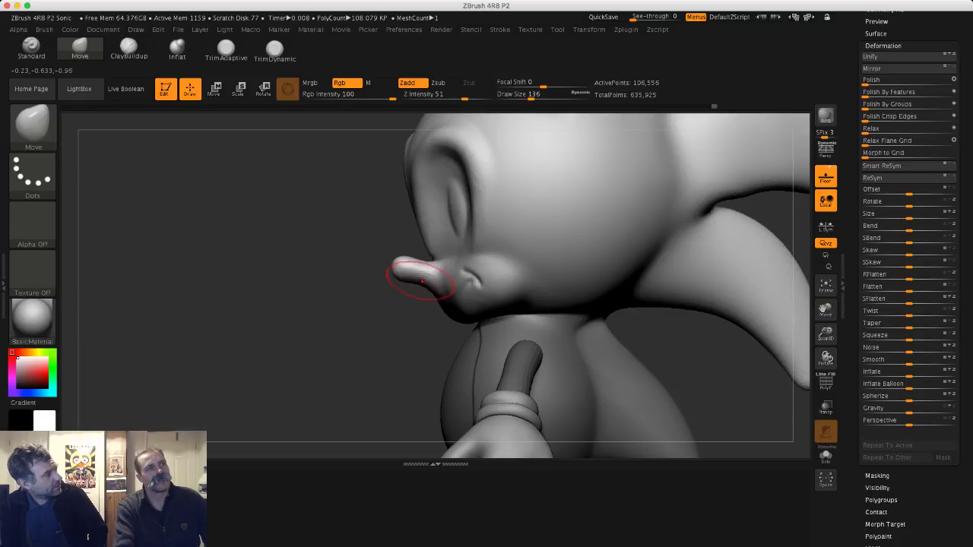
key(s)
click(448, 288)
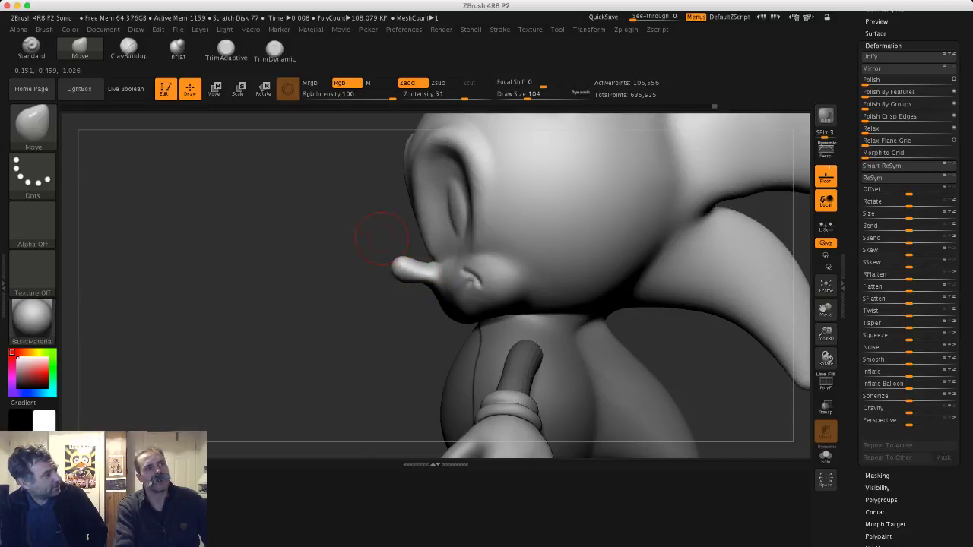
- Reshape and smooth the nose, working on it from the front and from underneath the figure
drag(382, 239, 532, 254)
key(shift)
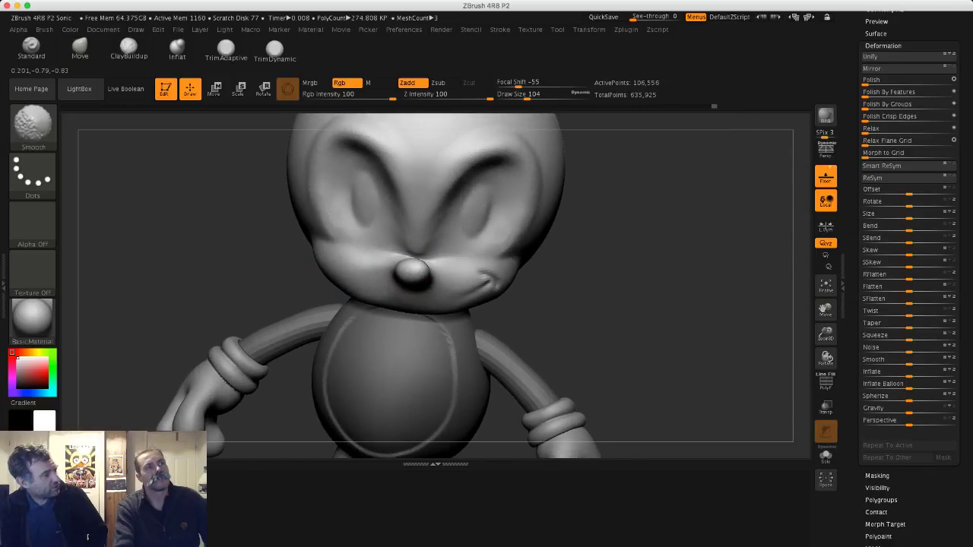
mouse_move(269, 272)
mouse_down()
mouse_move(366, 260)
mouse_move(313, 240)
mouse_up()
mouse_move(367, 284)
shift+mouse_down()
mouse_move(367, 266)
mouse_move(386, 256)
mouse_move(338, 228)
mouse_move(331, 171)
shift+mouse_up()
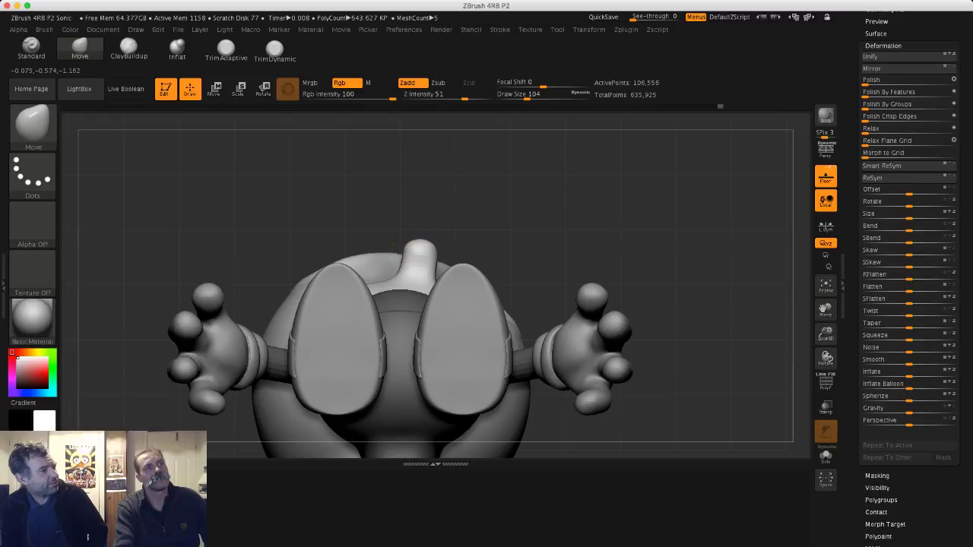
key(shift)
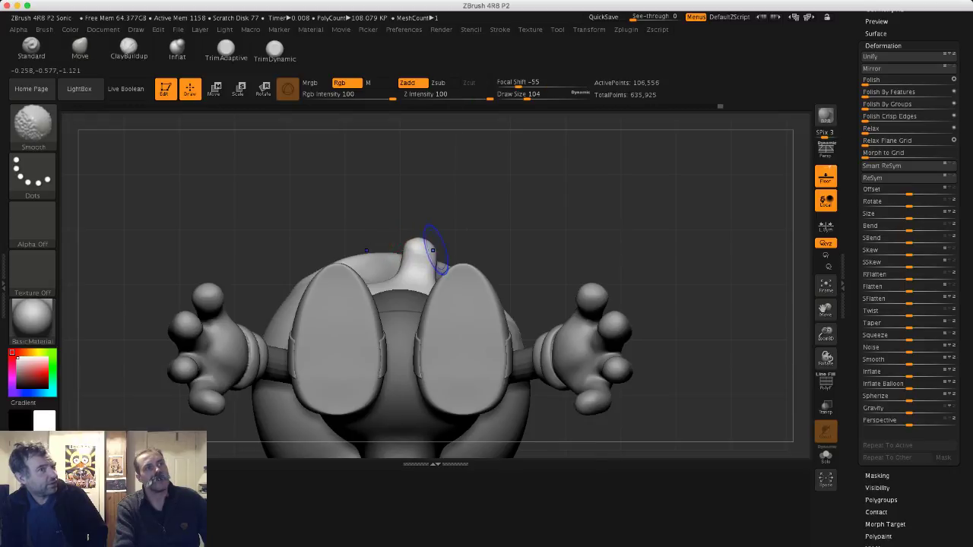
- Smooth the nose tip from the side and refine the underside of the nose with the Move brush
drag(377, 189, 357, 266)
drag(312, 225, 251, 228)
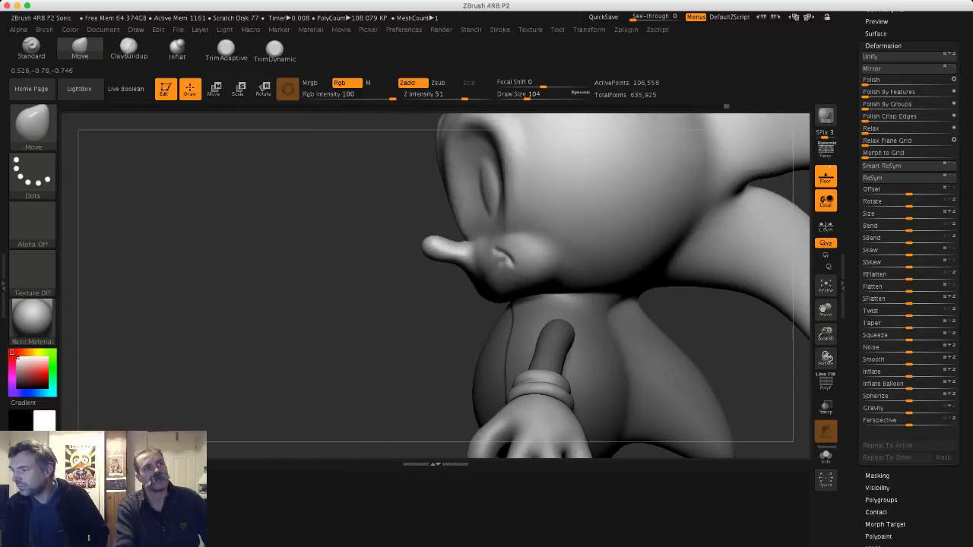
key(shift)
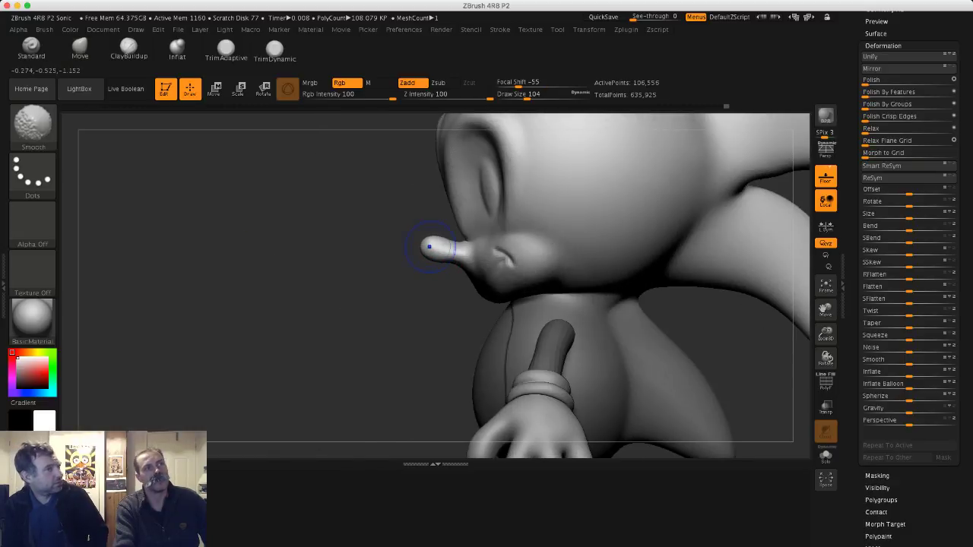
mouse_move(319, 251)
mouse_down()
mouse_move(380, 266)
mouse_move(361, 262)
mouse_up()
drag(470, 267, 448, 247)
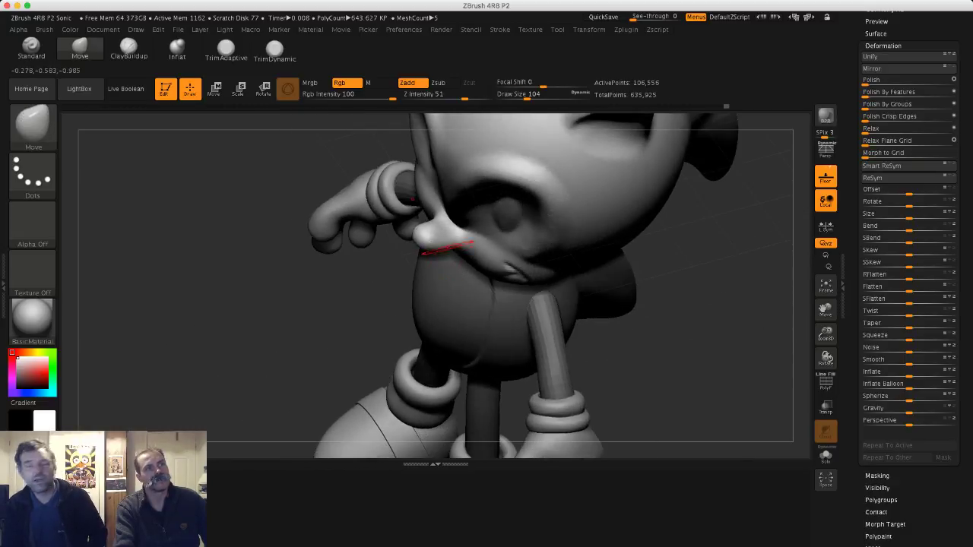
- Step back through the undo history to the state before the head was rotated
right_drag(296, 283, 525, 270)
ctrl+right_drag(606, 274, 540, 222)
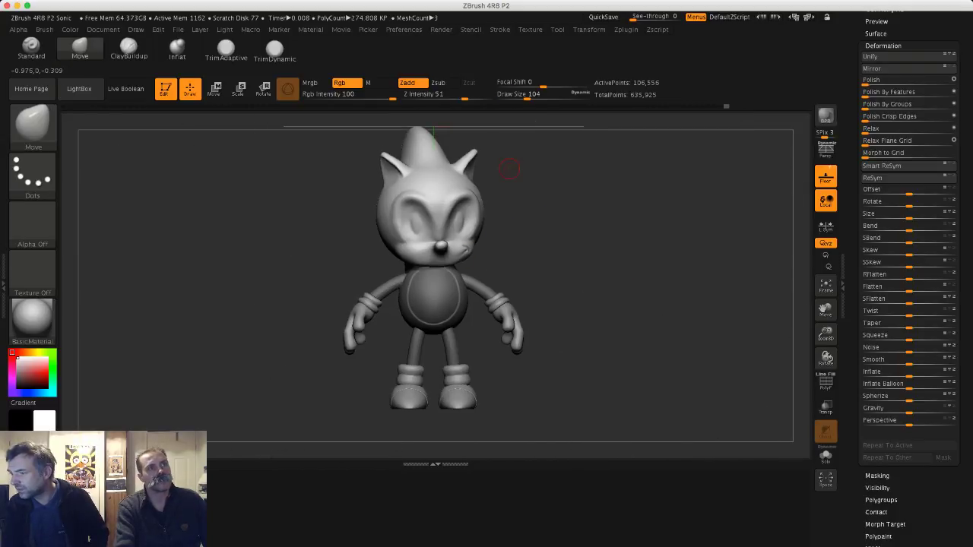
mouse_move(714, 107)
mouse_down()
mouse_move(666, 106)
mouse_move(696, 106)
mouse_up()
key(ctrl+shift+z)
key(ctrl+shift+z)
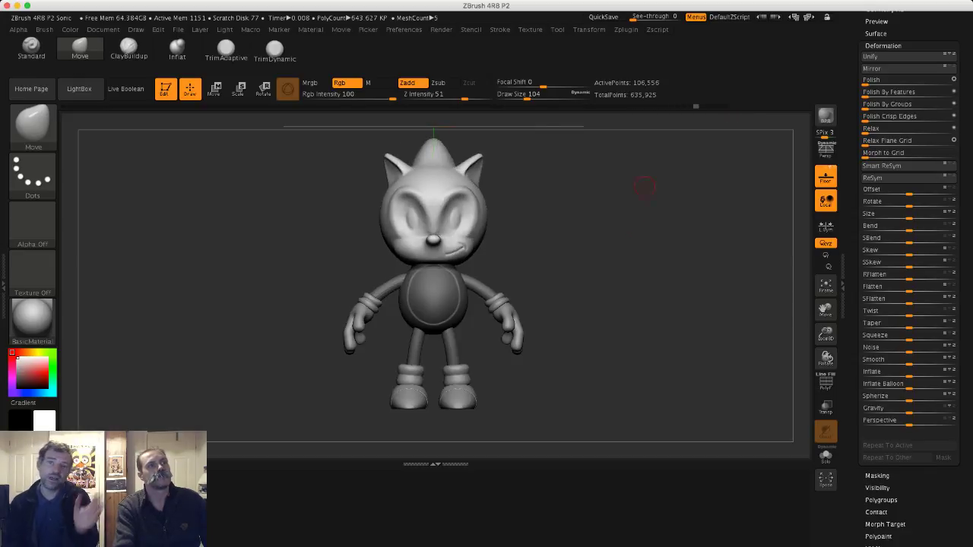
- Clear the mask from the body and inspect the whole figure from the front and side
alt+drag(645, 187, 590, 214)
ctrl+click(585, 216)
click(581, 250)
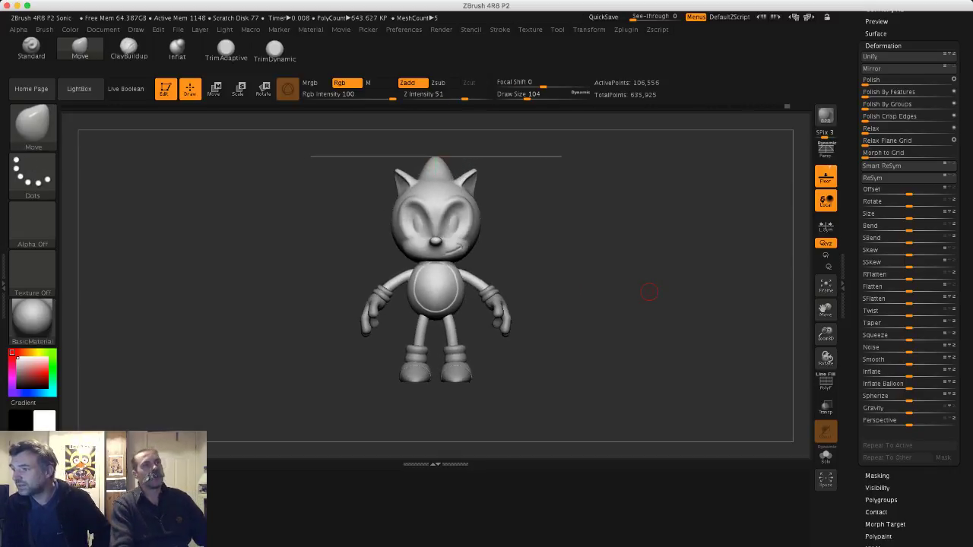
drag(310, 246, 352, 252)
drag(254, 251, 328, 274)
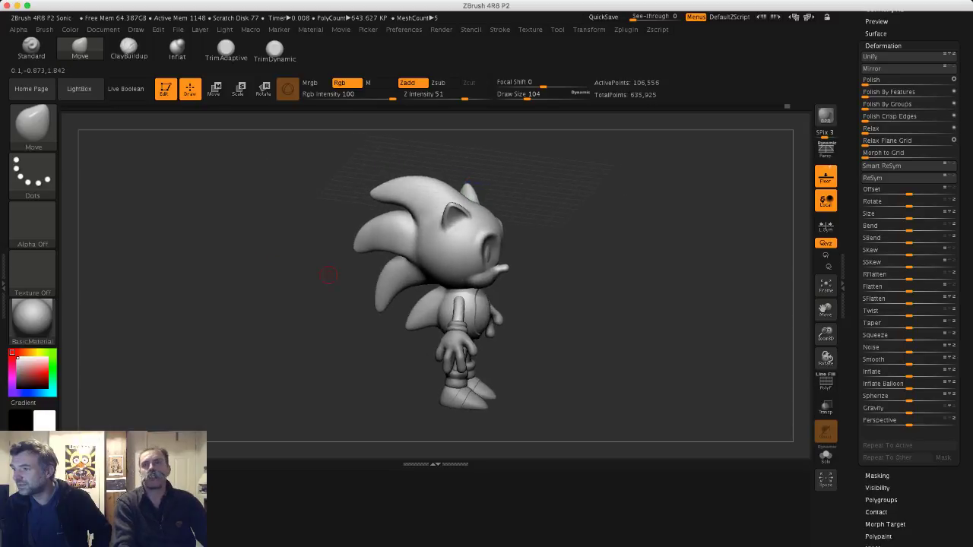